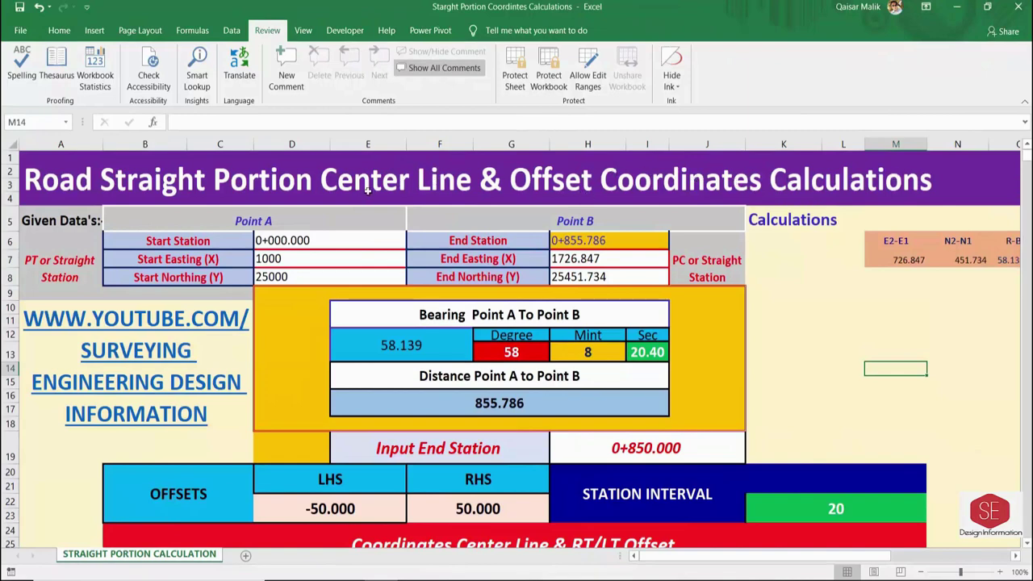
- Review Point A's start station, easting and northing inputs
click(275, 219)
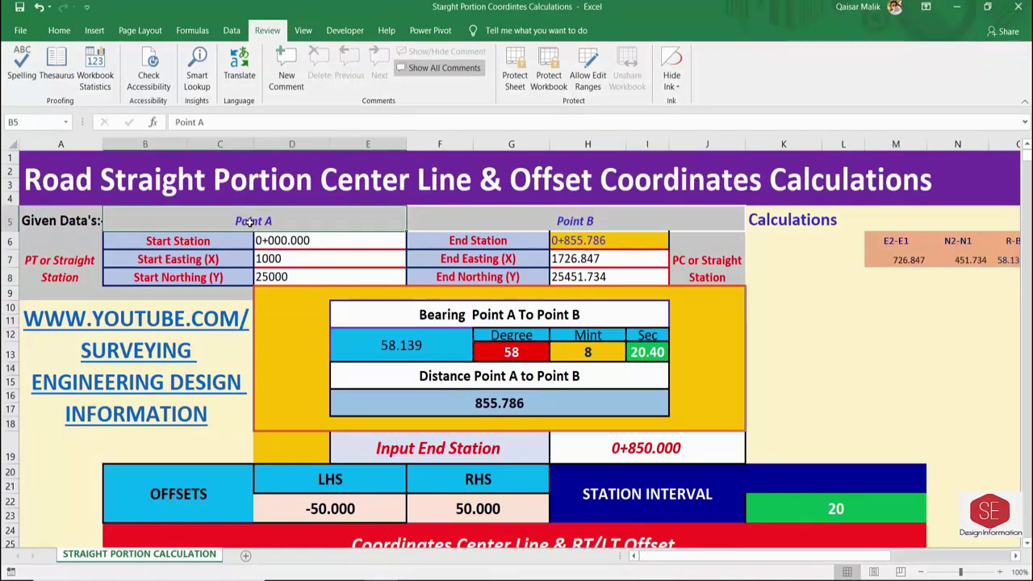
click(162, 242)
click(294, 242)
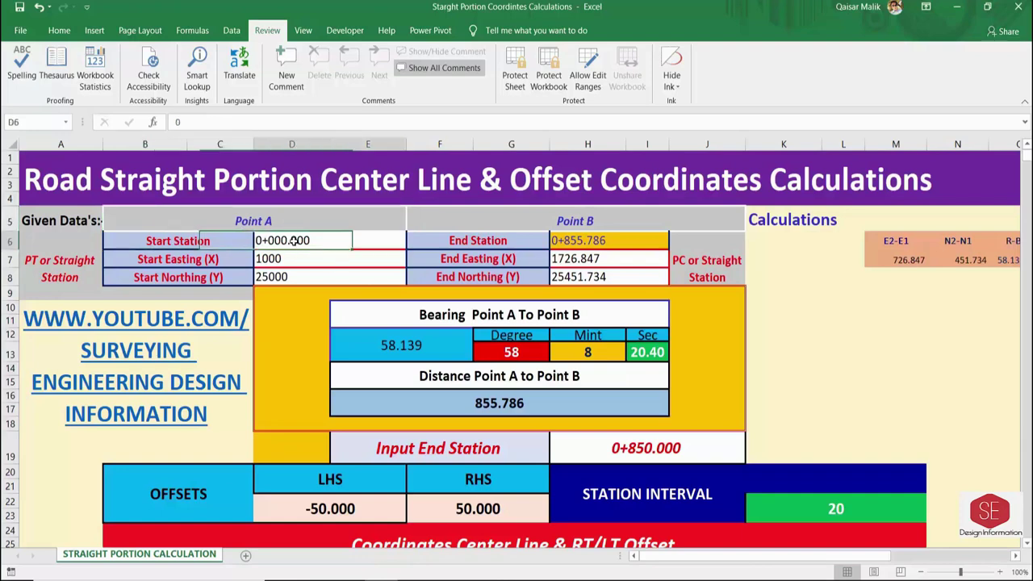
click(196, 262)
click(231, 275)
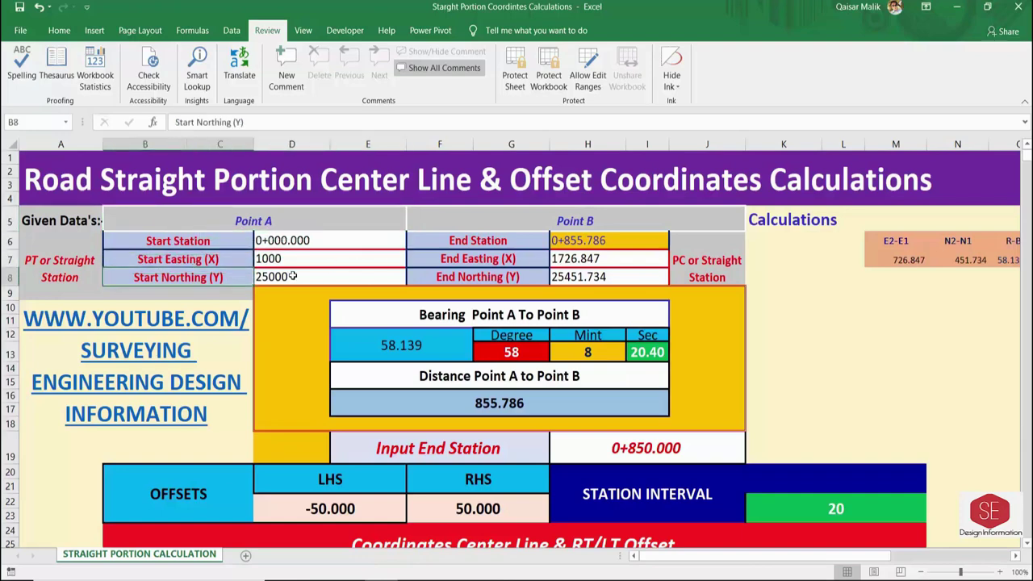
- Review Point B's end station, easting and northing (25451.734) inputs
click(560, 208)
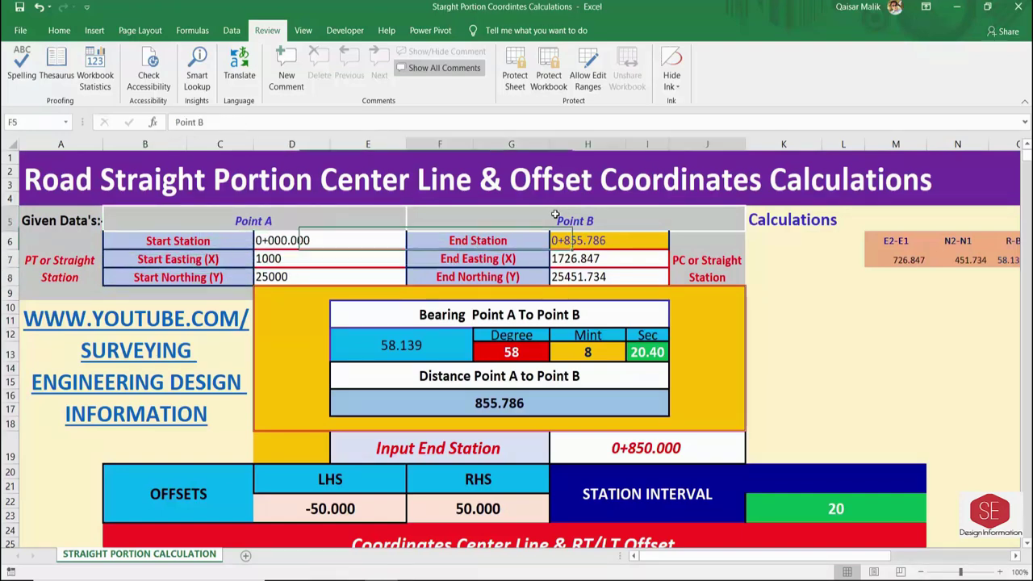
click(498, 246)
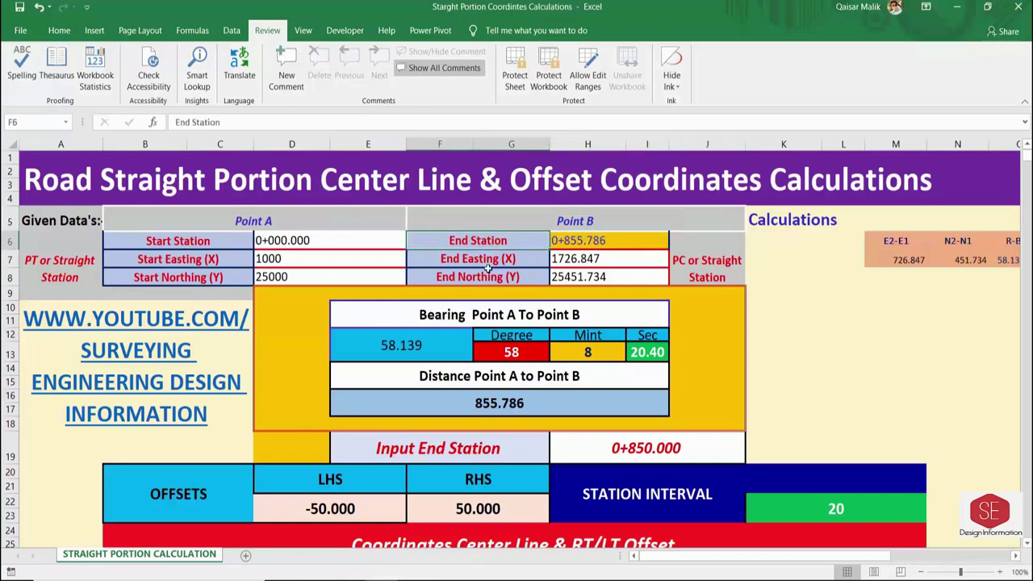
click(488, 263)
click(626, 260)
click(466, 278)
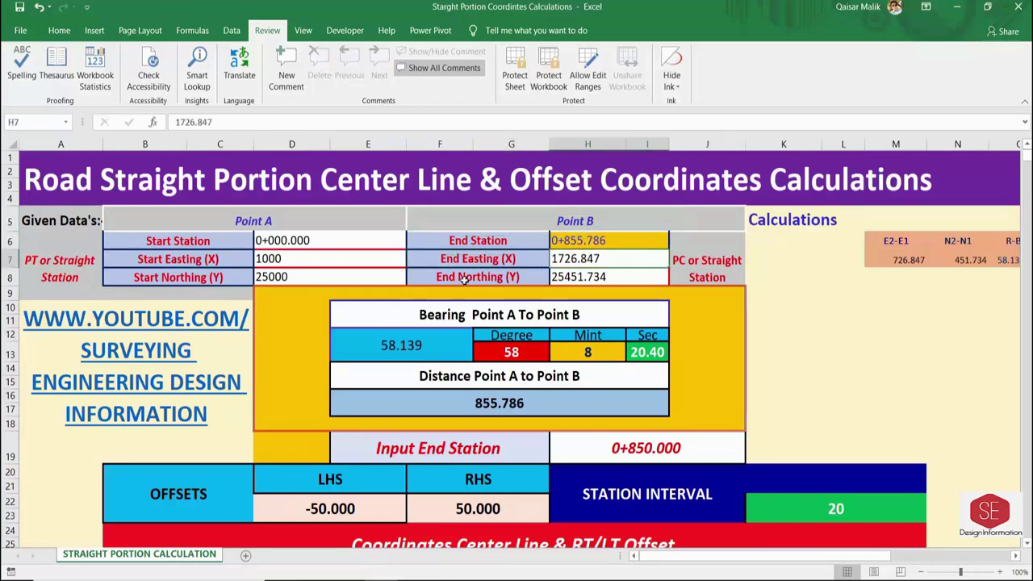
click(631, 277)
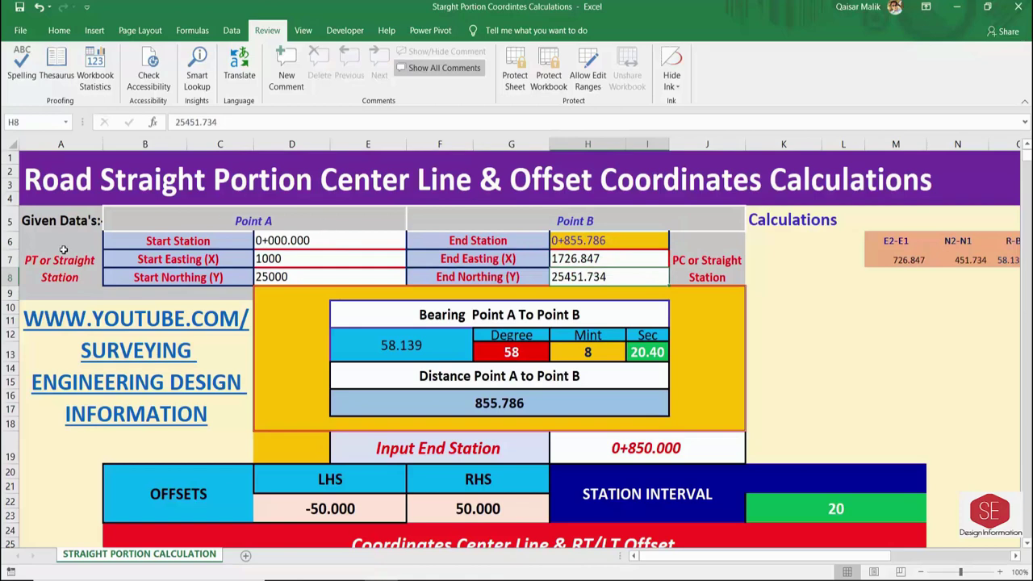
click(170, 237)
click(61, 255)
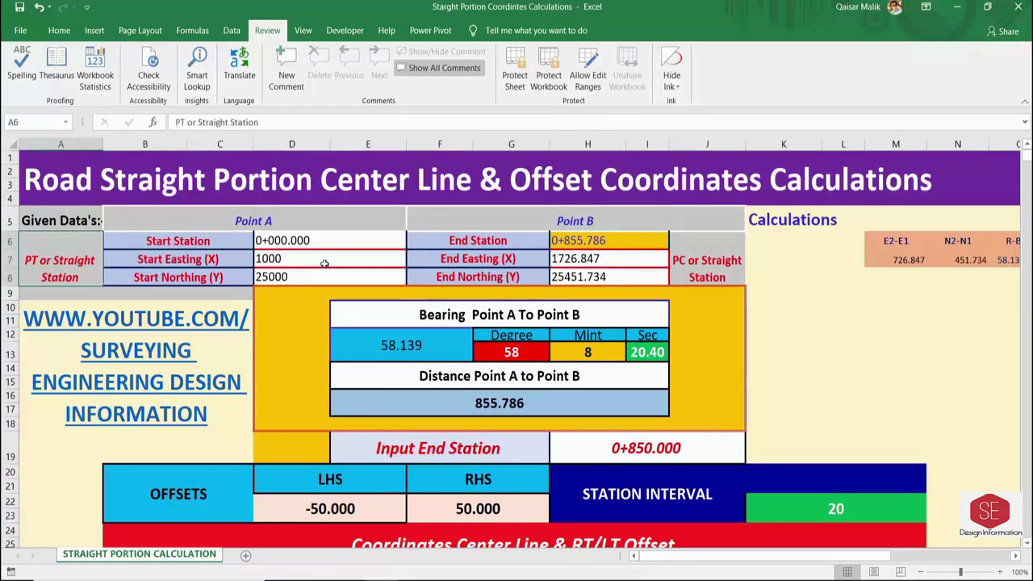
click(586, 228)
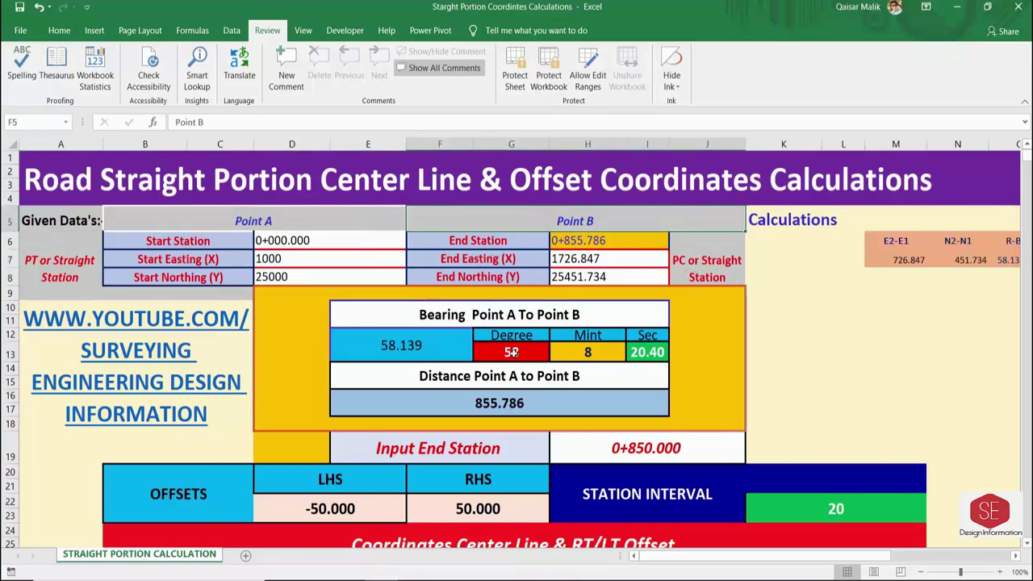
- Inspect the bearing formula (58.139) and distance formula (855.786), then locate the OFFSETS section
scroll(581, 384, down, 1)
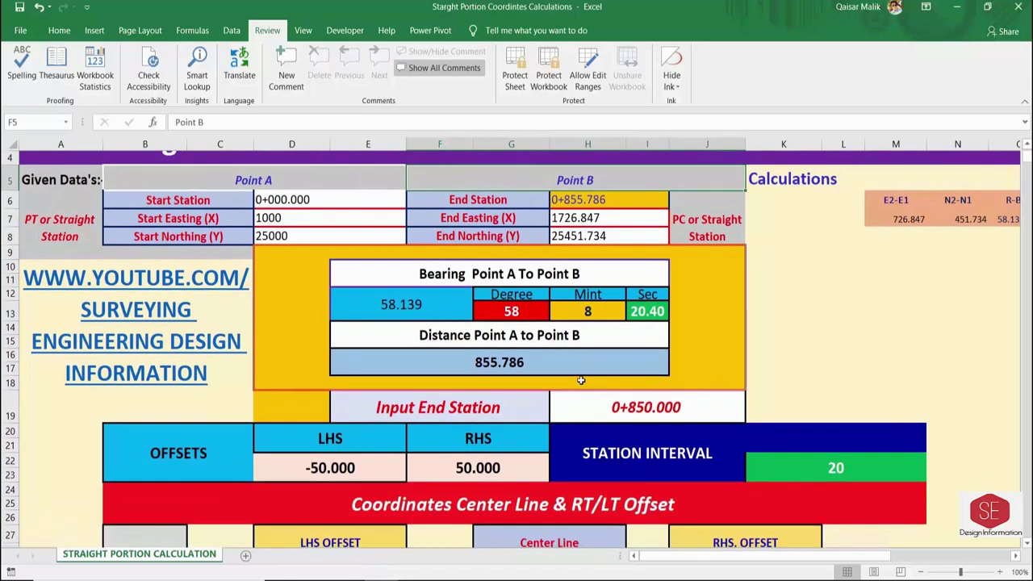
scroll(581, 382, down, 1)
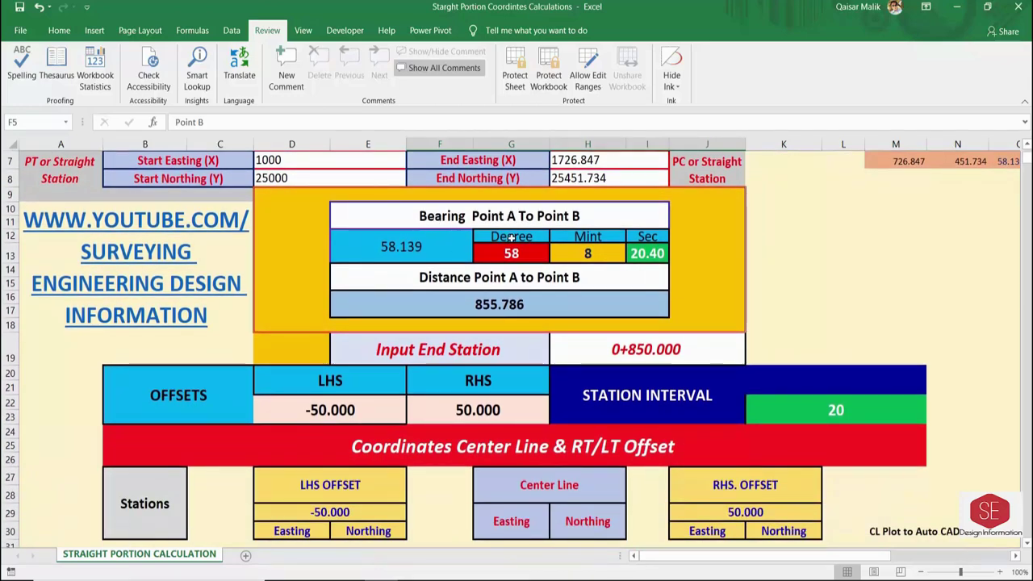
click(453, 241)
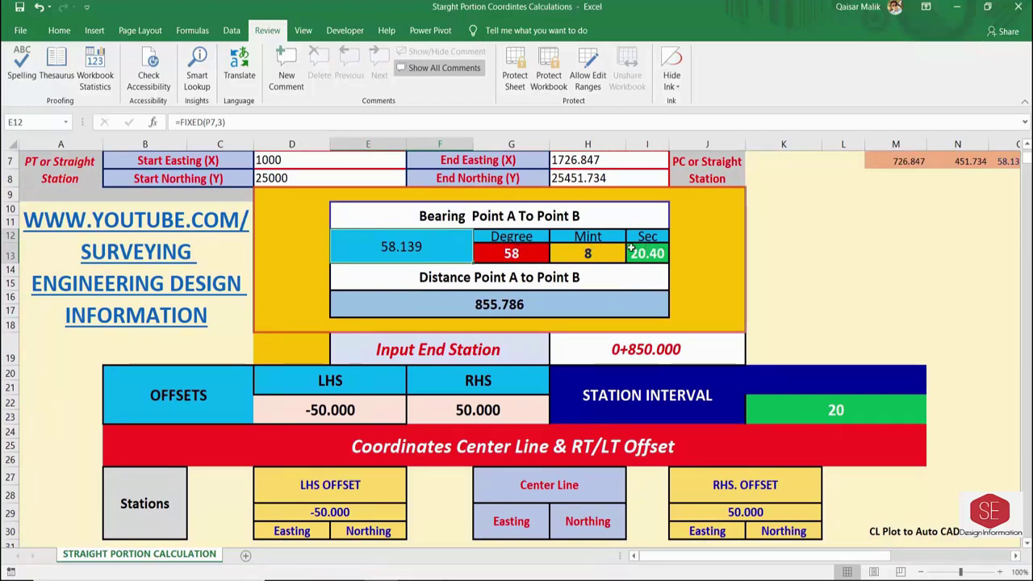
click(509, 301)
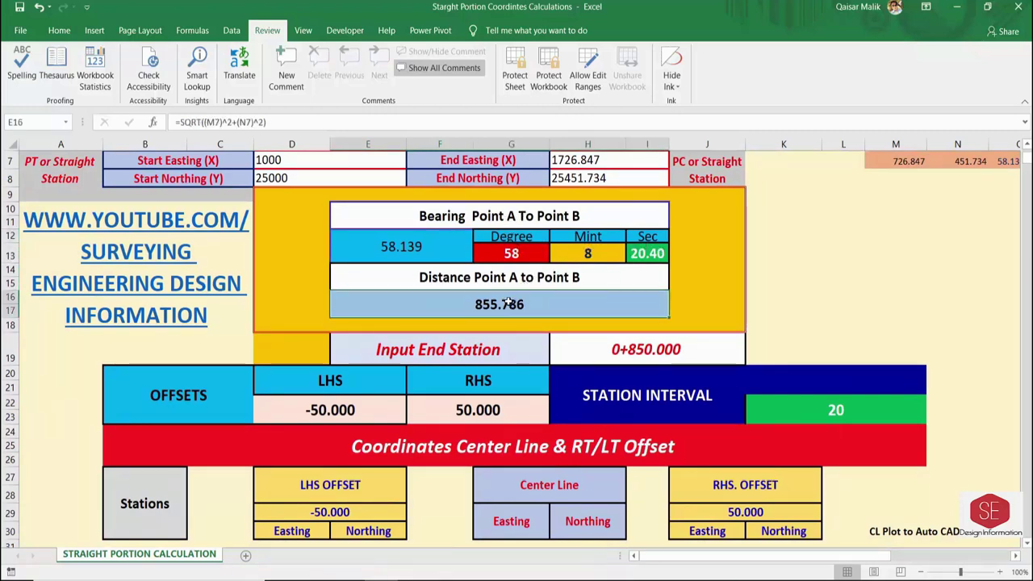
scroll(509, 268, up, 1)
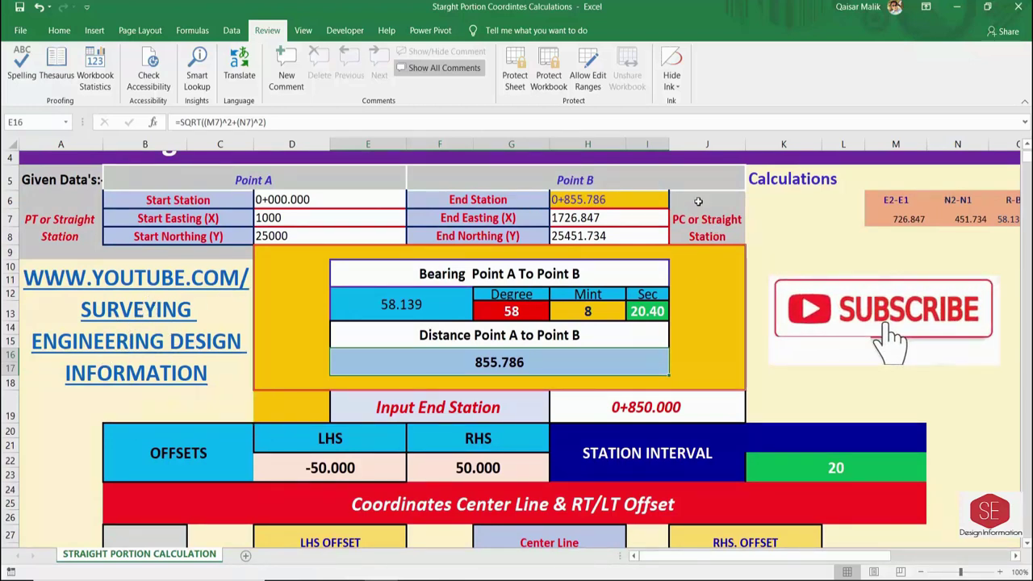
scroll(487, 391, down, 2)
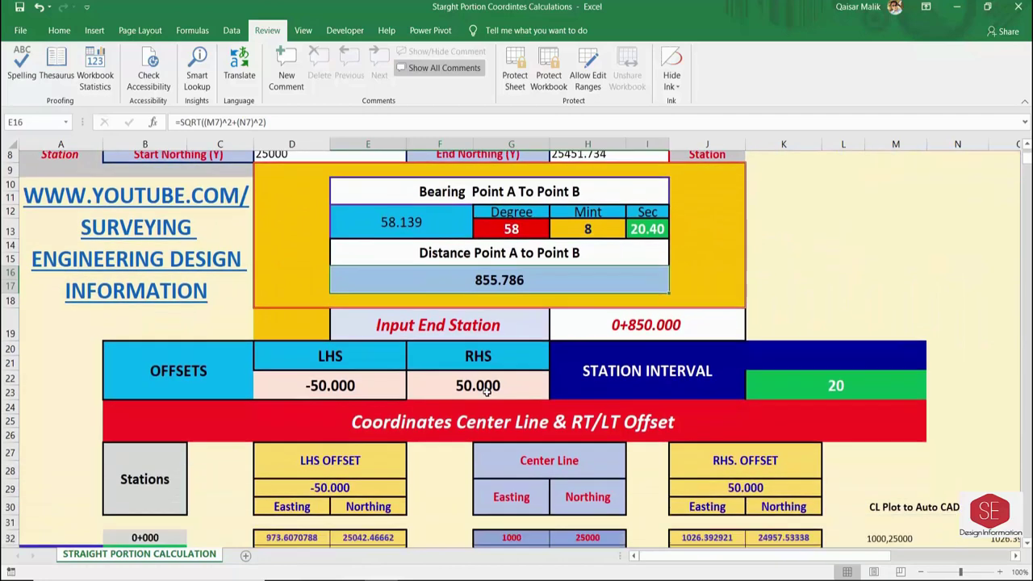
scroll(487, 391, down, 1)
click(202, 302)
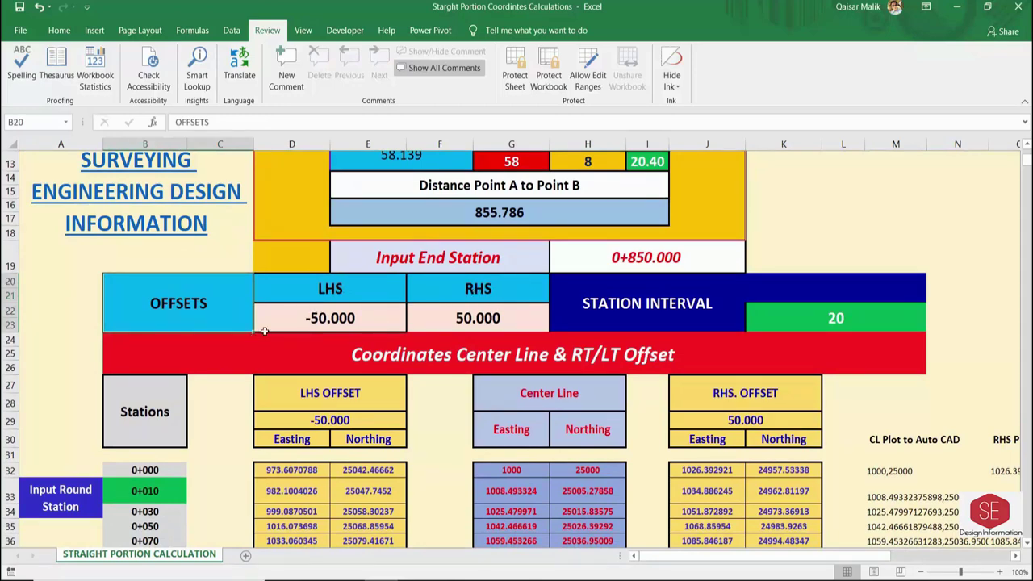
- Try offset values of -20/30, then -100/100 for the left and right offsets
click(335, 313)
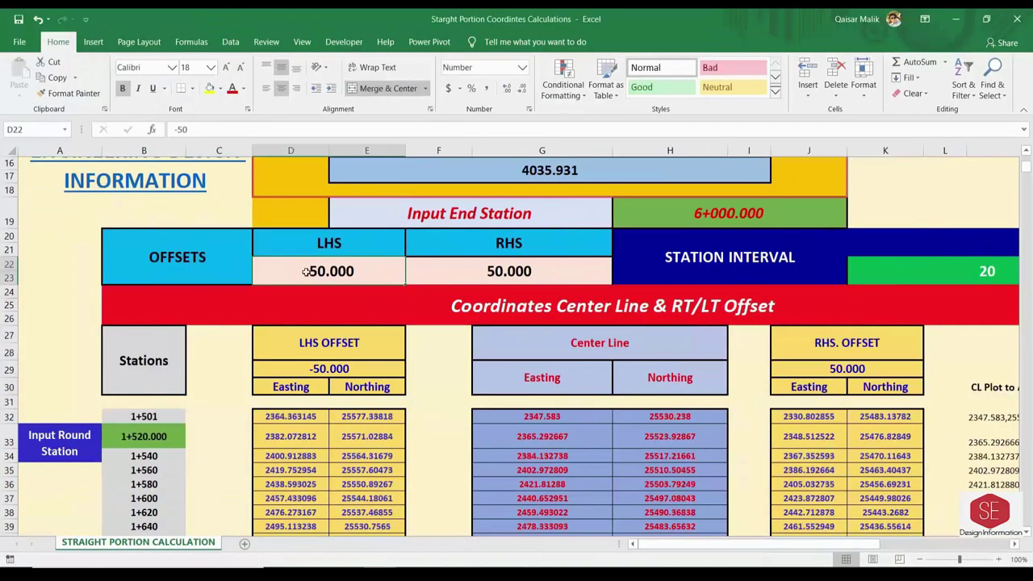
text(-20)
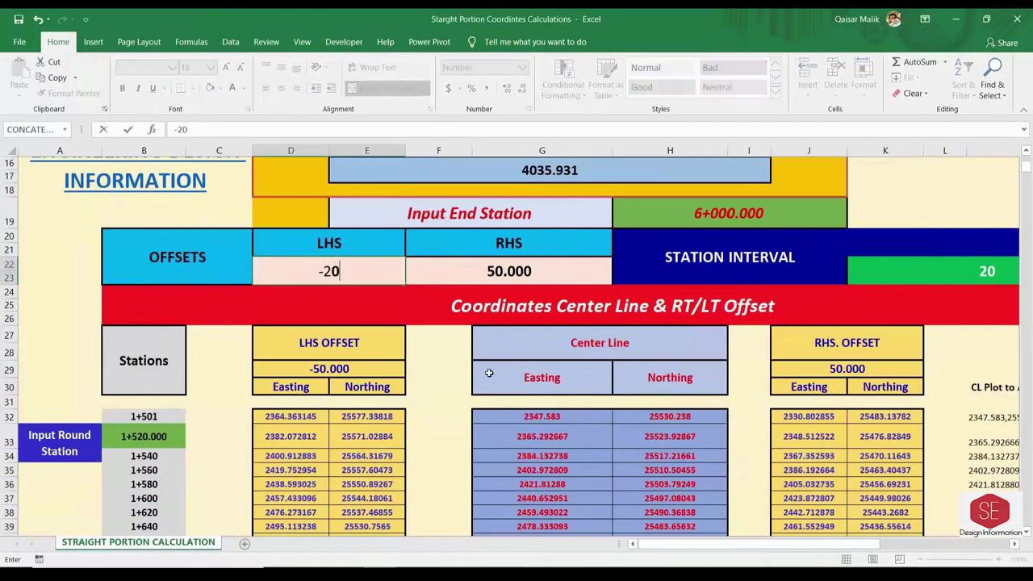
key(Return)
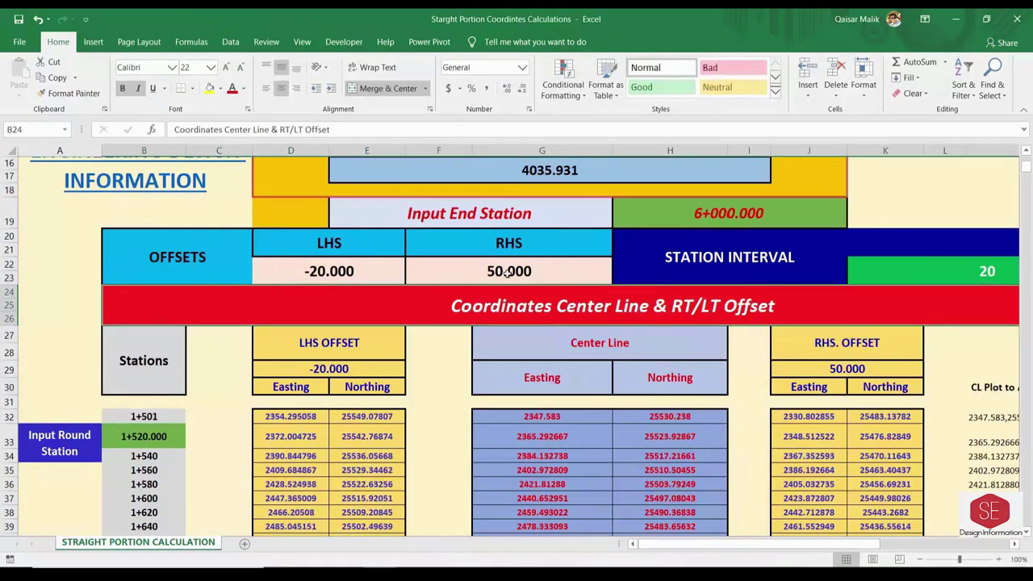
click(507, 273)
text(30)
key(Return)
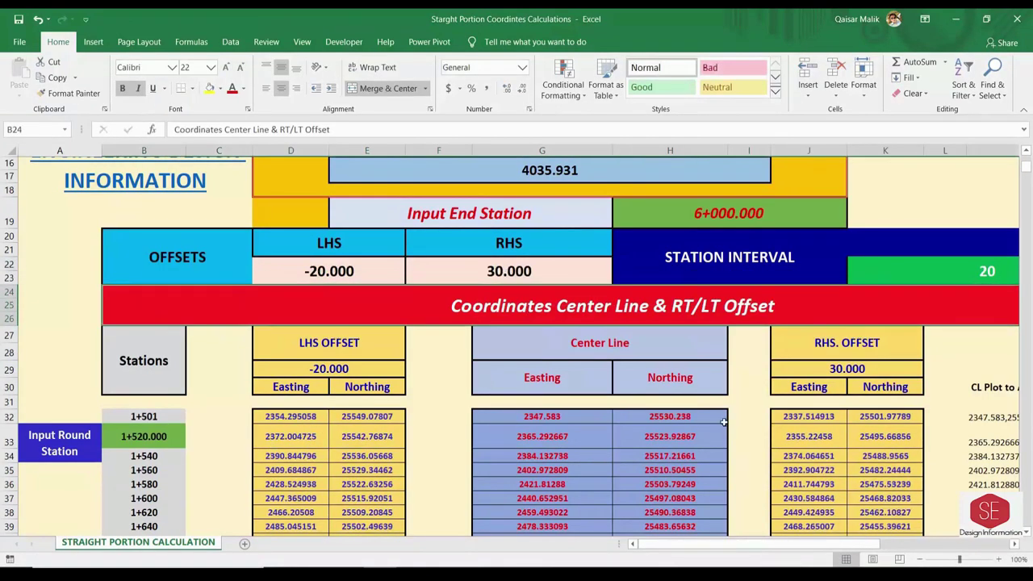
click(346, 276)
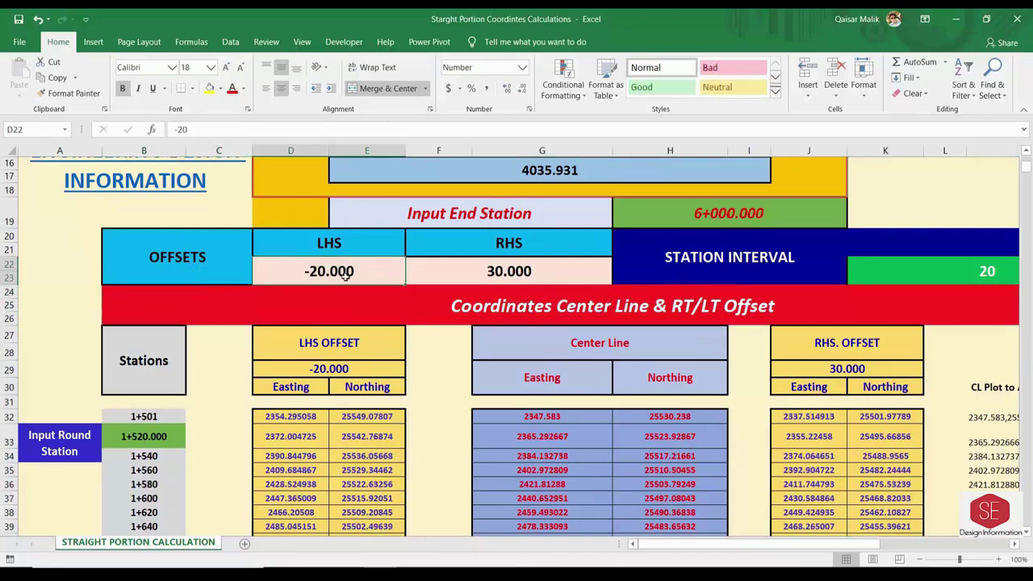
text(1)
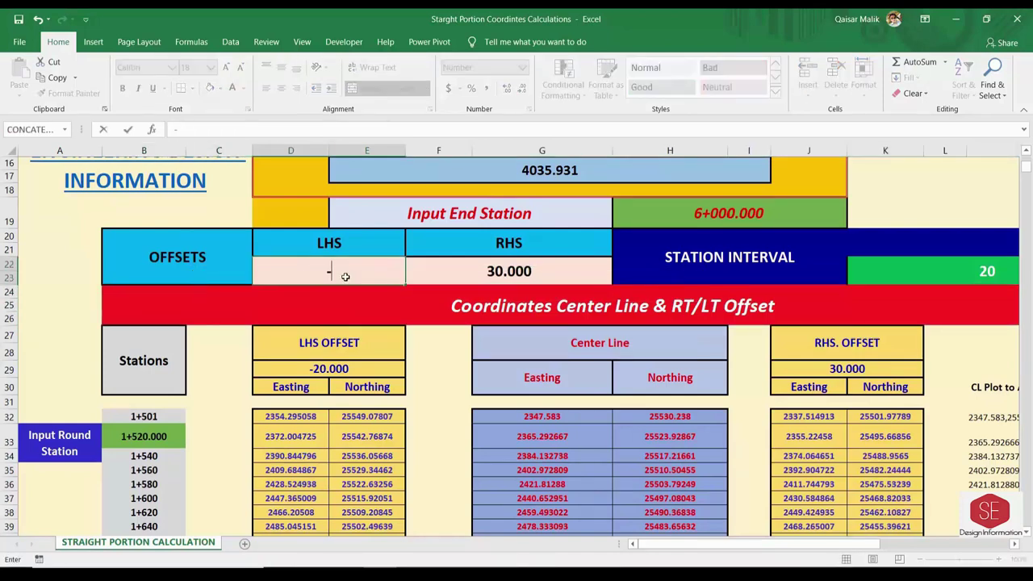
text(-100)
key(Return)
click(524, 270)
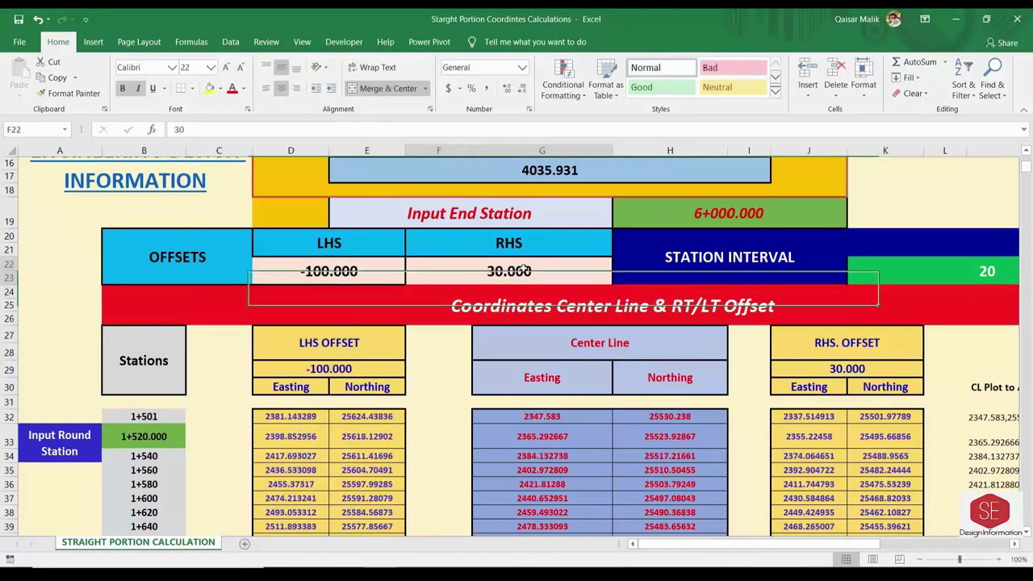
text(100)
key(Return)
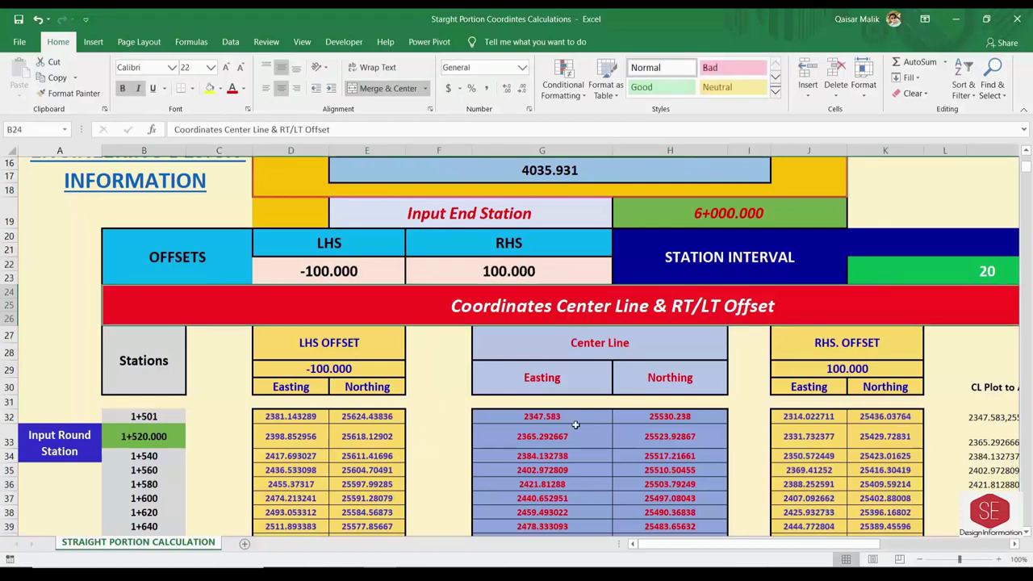
- Enter a left offset of -25 and a right offset of 25
click(329, 269)
text(-25)
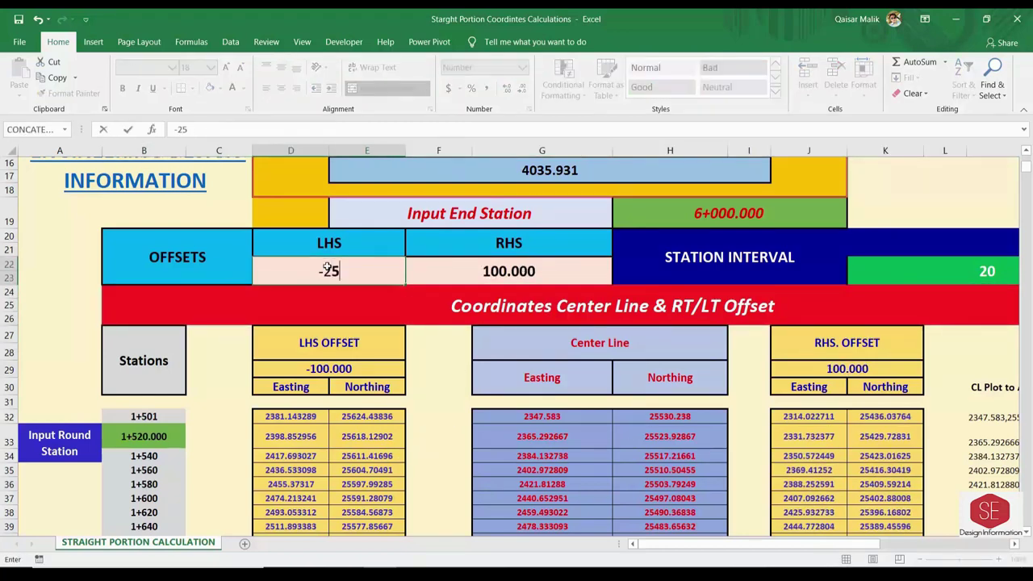
key(Return)
click(504, 274)
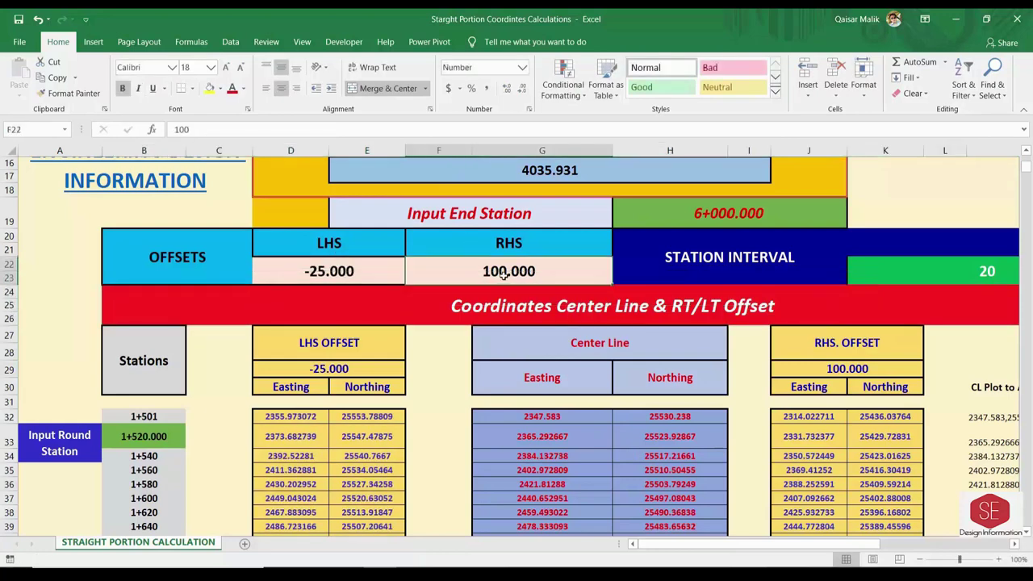
text(25)
key(Return)
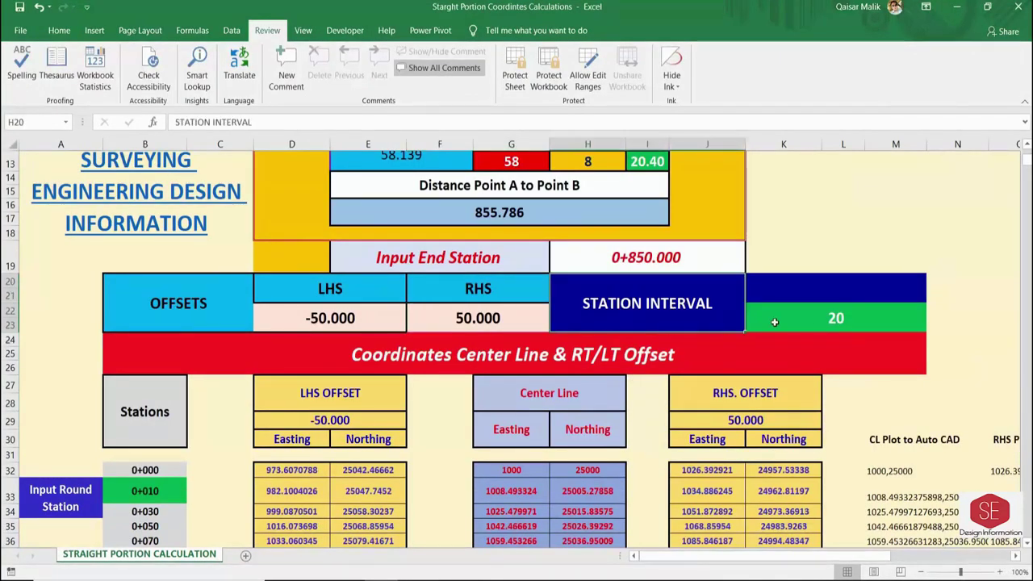
click(800, 325)
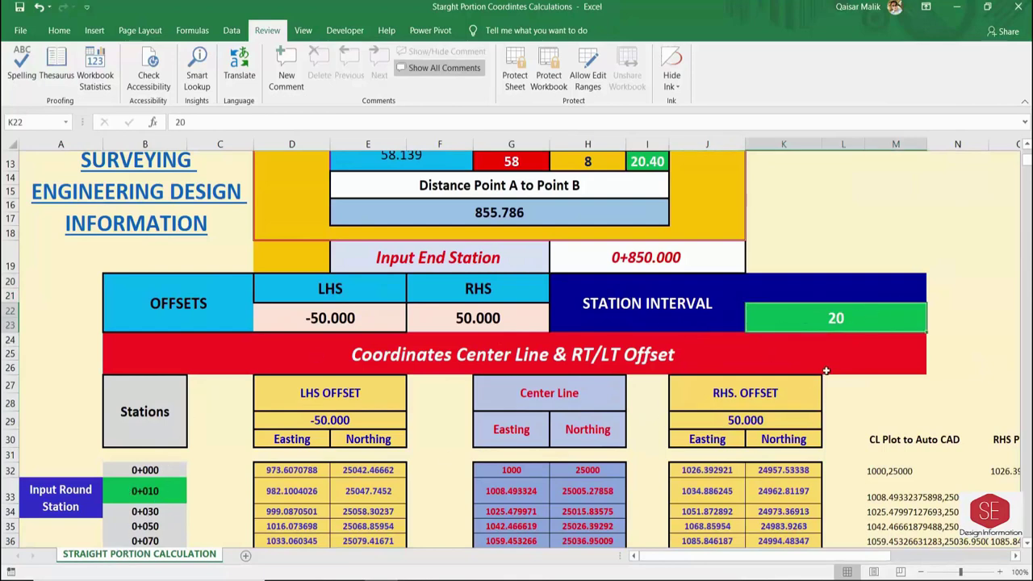
- Scroll through the station interval and the coordinates table's Stations column
scroll(637, 281, up, 1)
scroll(637, 281, down, 1)
click(636, 281)
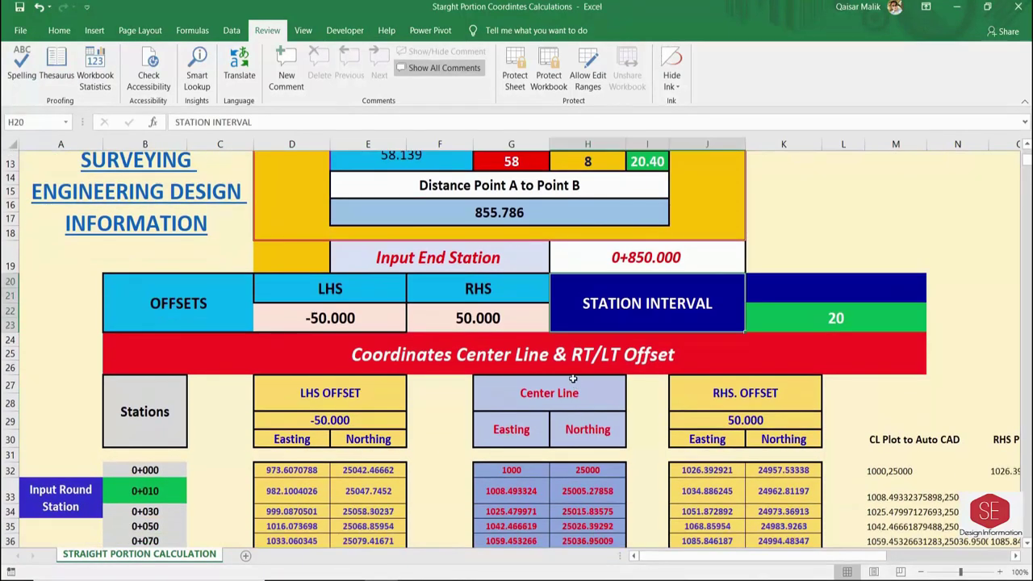
scroll(637, 282, down, 2)
click(377, 252)
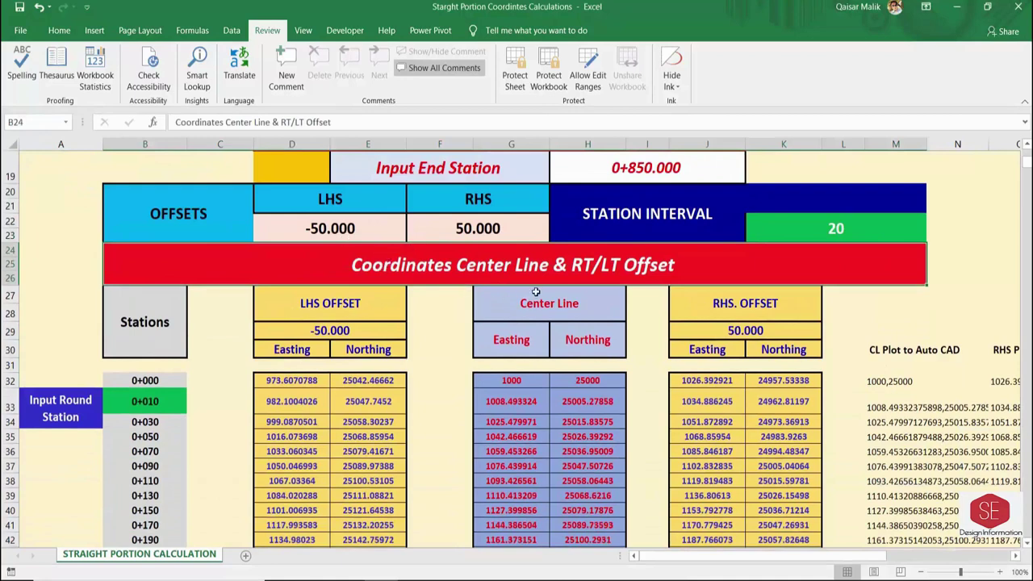
click(134, 322)
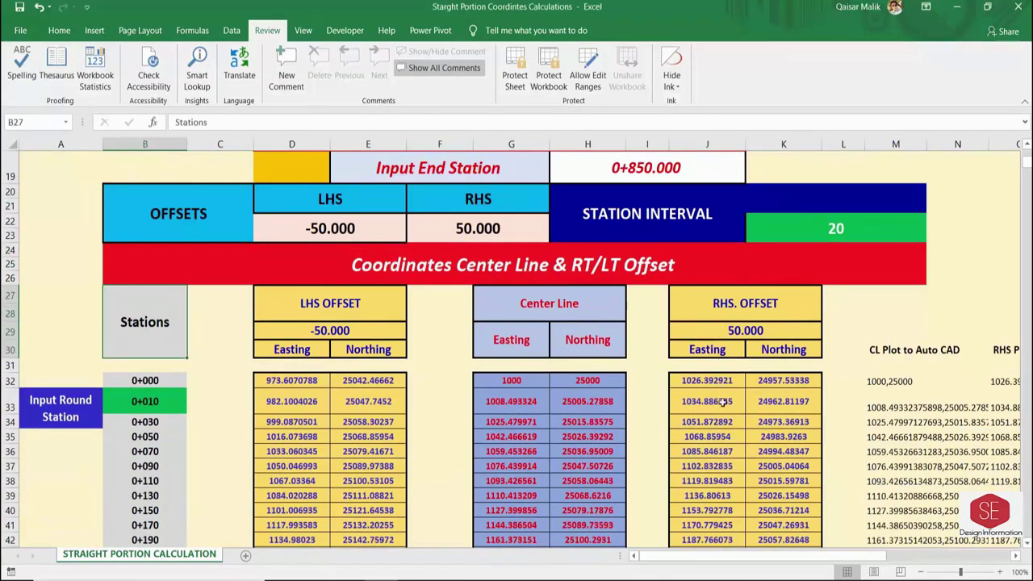
scroll(363, 368, down, 1)
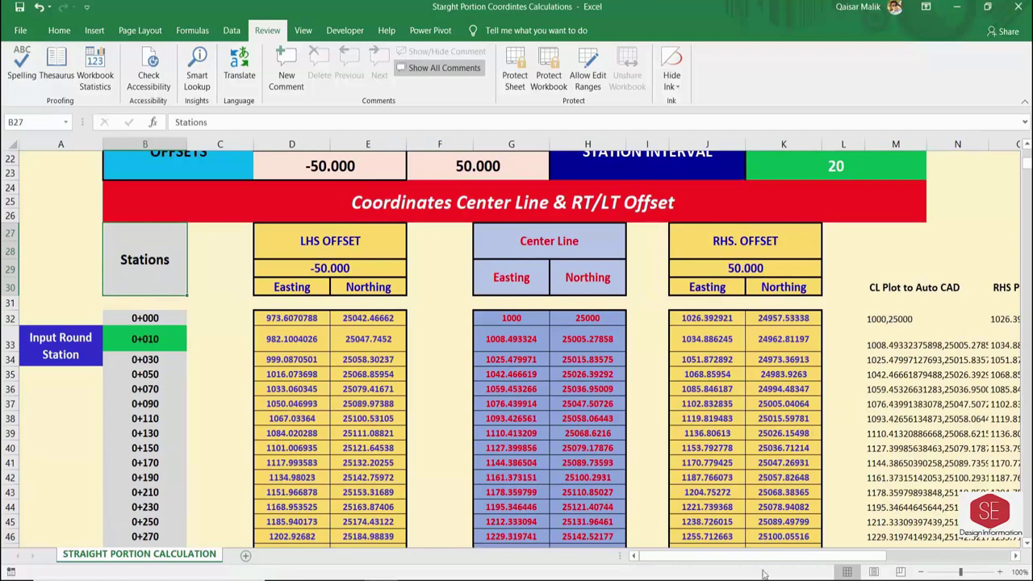
drag(762, 555, 799, 555)
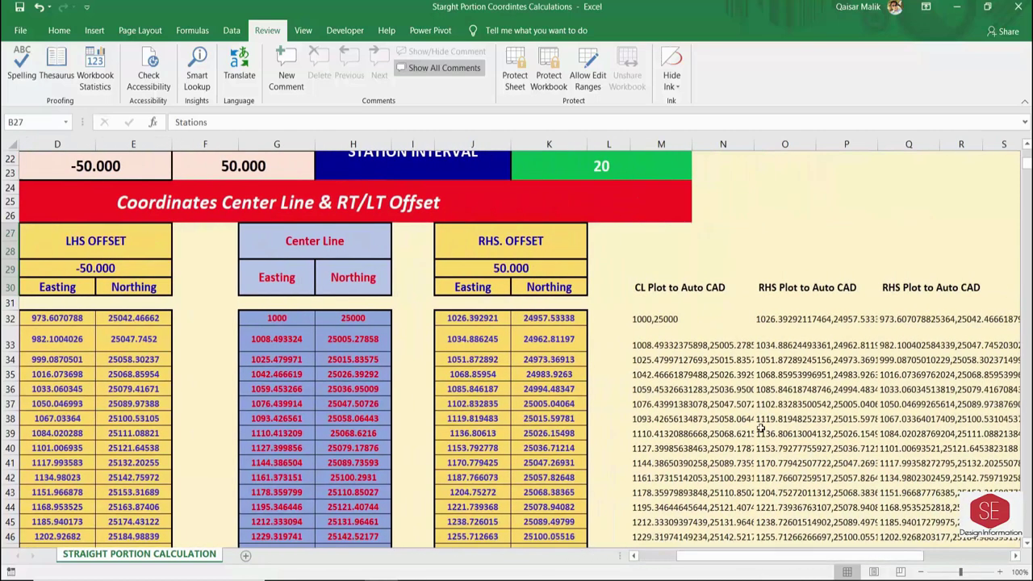
- Fill the coordinate-pair formula down from M32 and copy the CL Plot to Auto CAD column
click(690, 294)
click(656, 319)
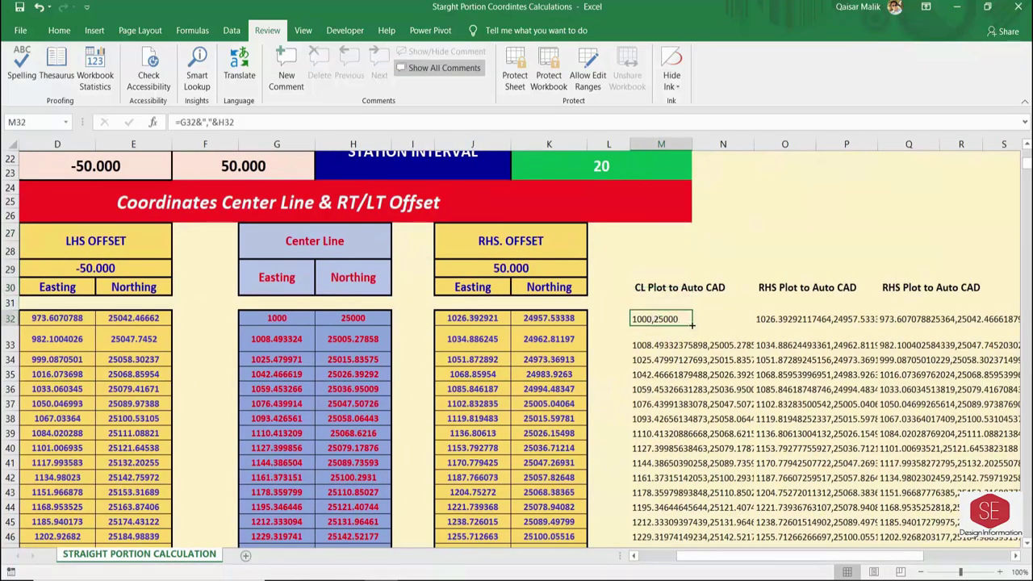
double_click(691, 327)
right_click(649, 316)
click(671, 283)
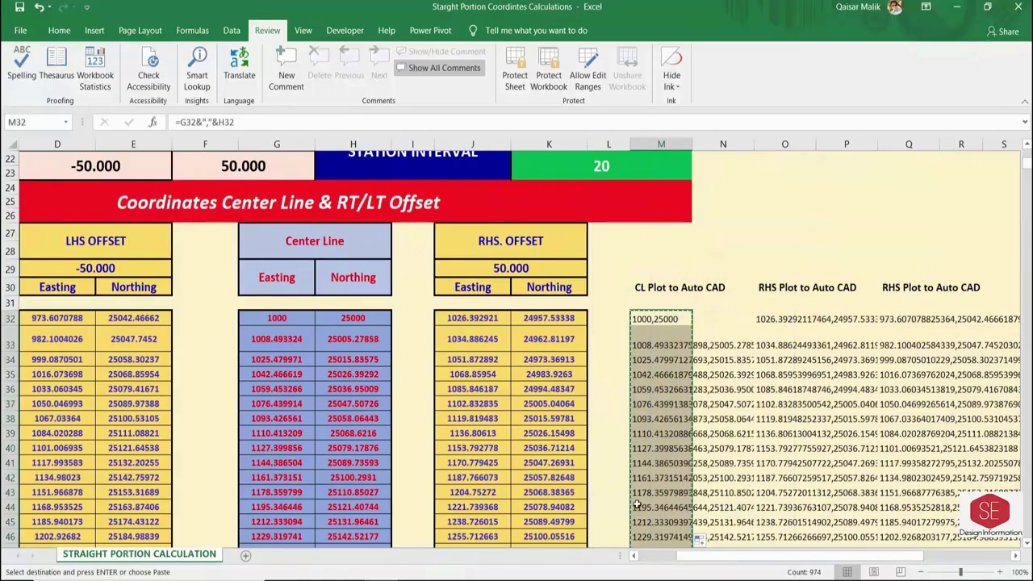
key(alt+Tab)
- Set the colour to Red and draw a PL polyline from the pasted centre-line coordinates
click(386, 69)
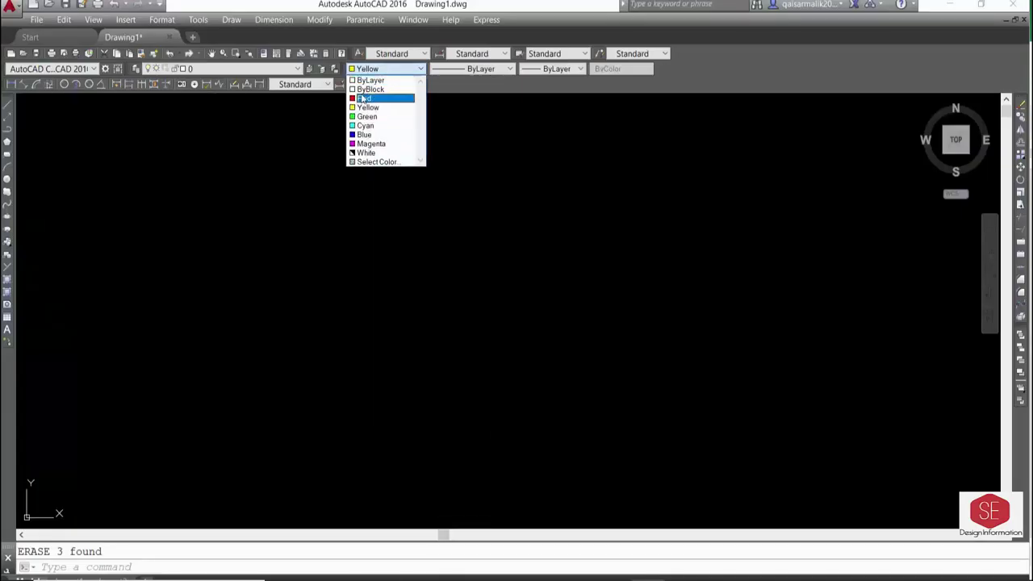
click(373, 94)
text(pl)
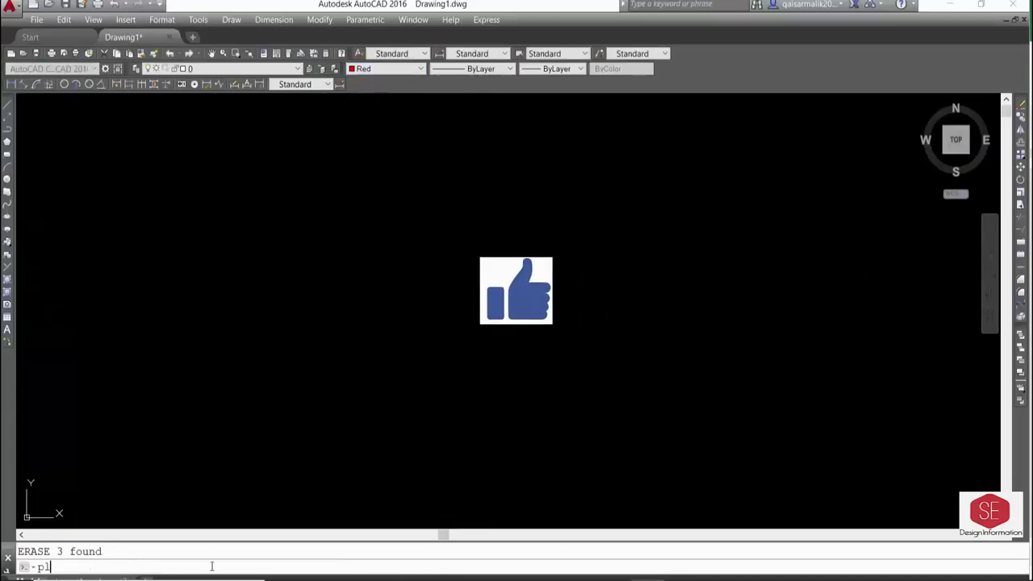
key(Return)
right_click(212, 566)
click(243, 517)
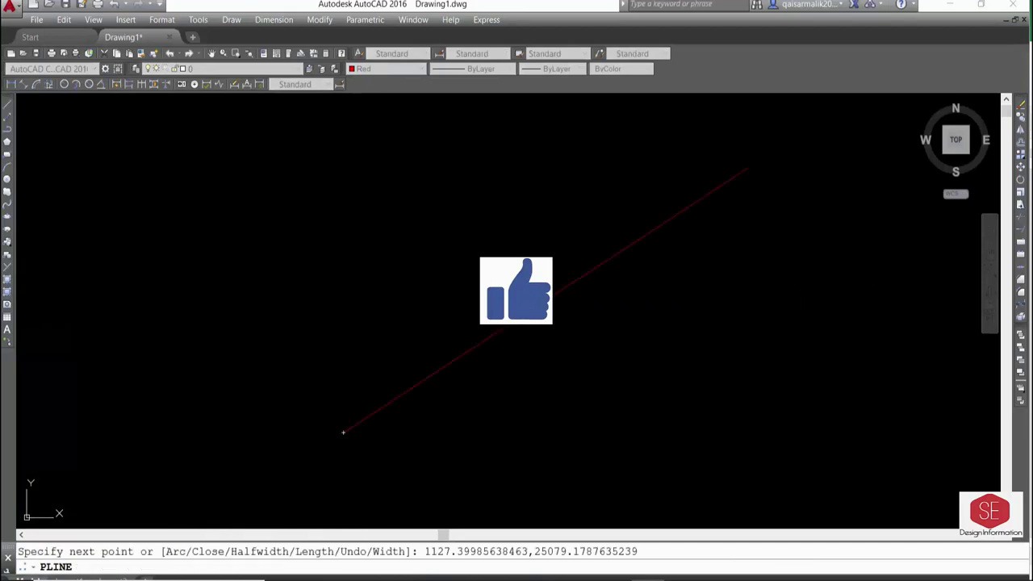
key(Escape)
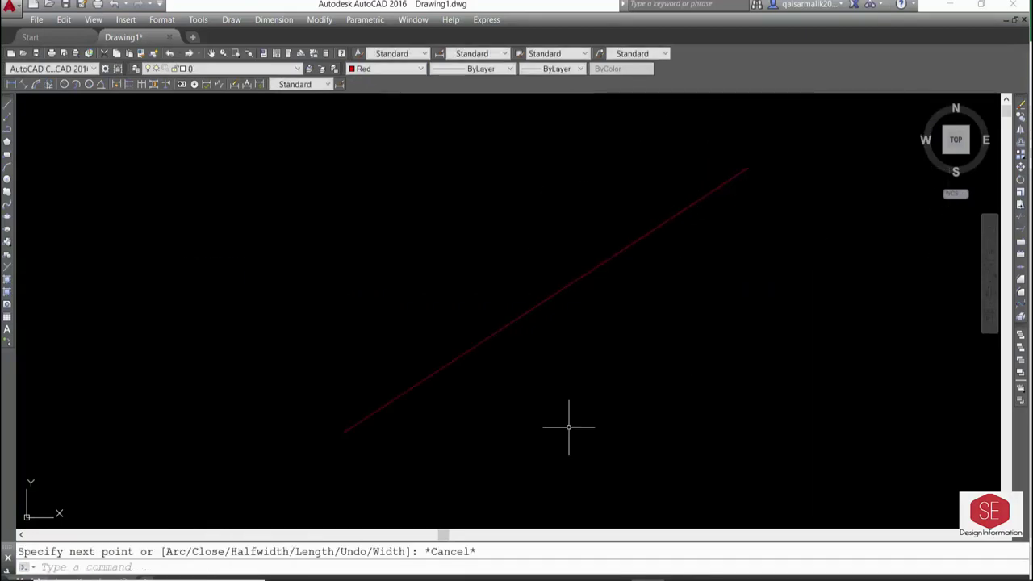
- Back in Excel, select the RHS coordinate pairs from O32 down to the data end
click(560, 578)
click(811, 321)
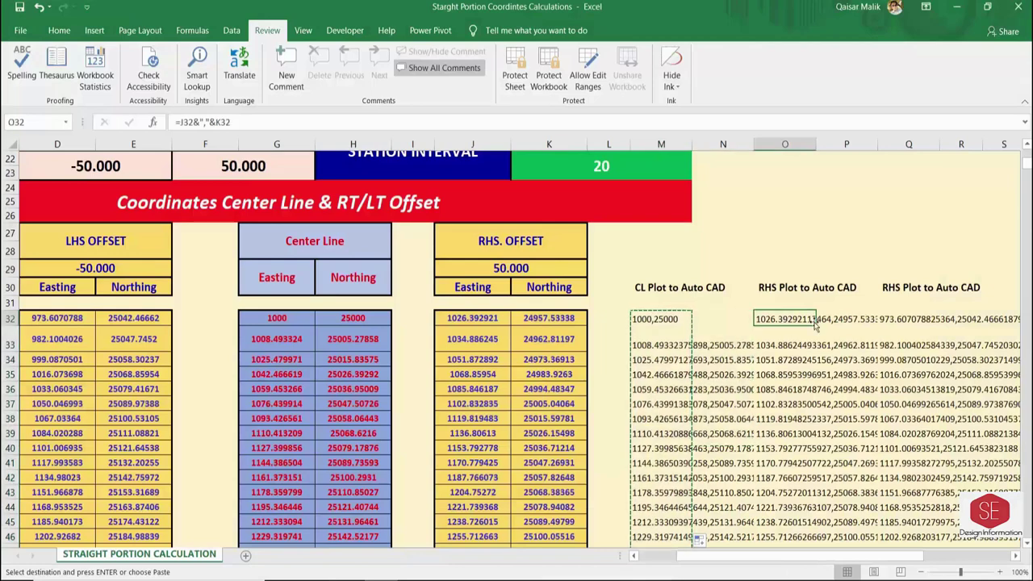
key(ctrl+shift+Down)
- Copy the RHS coordinate pairs and draw them as a yellow polyline in AutoCAD
right_click(812, 323)
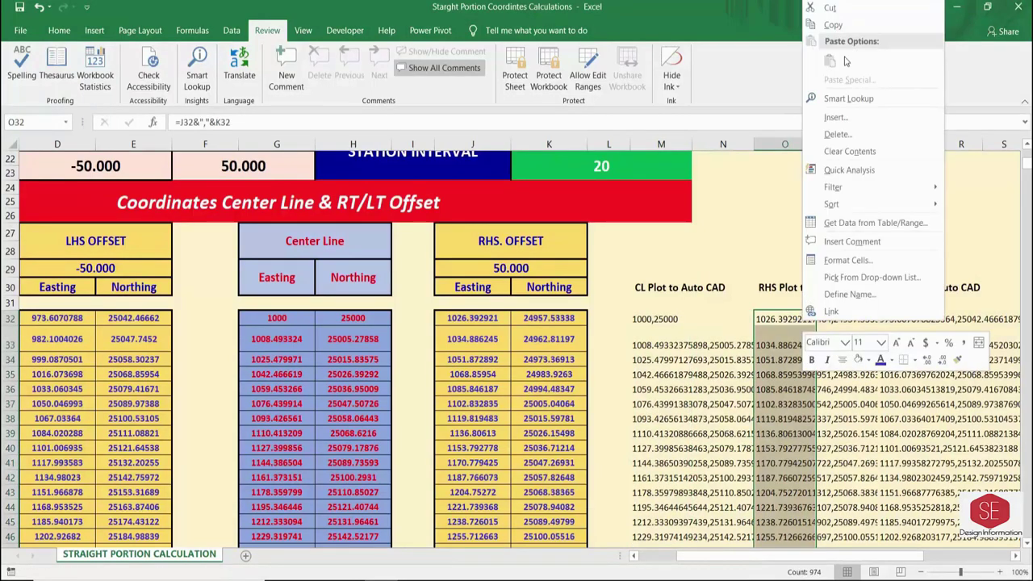
click(832, 24)
click(597, 578)
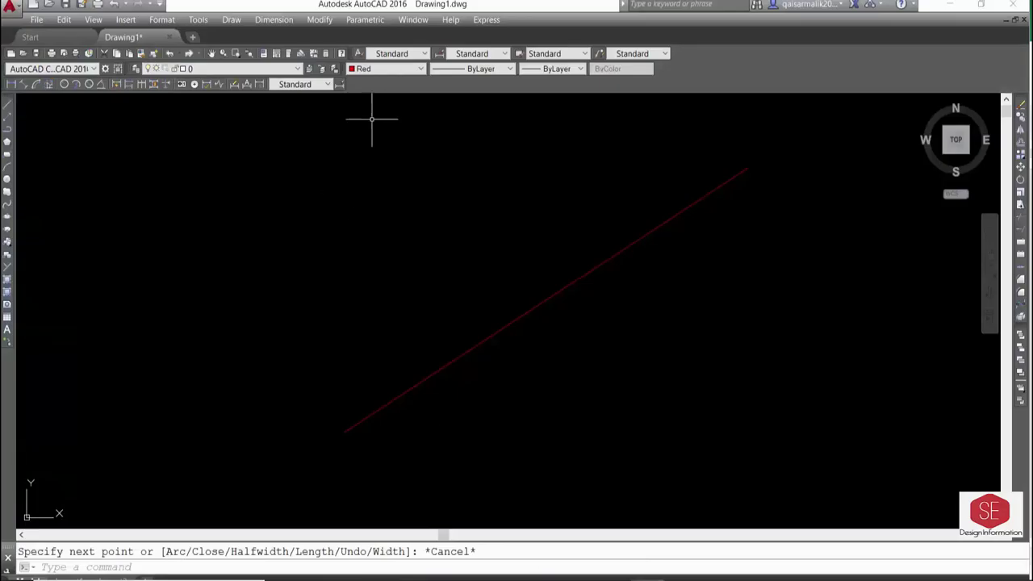
click(387, 68)
click(386, 107)
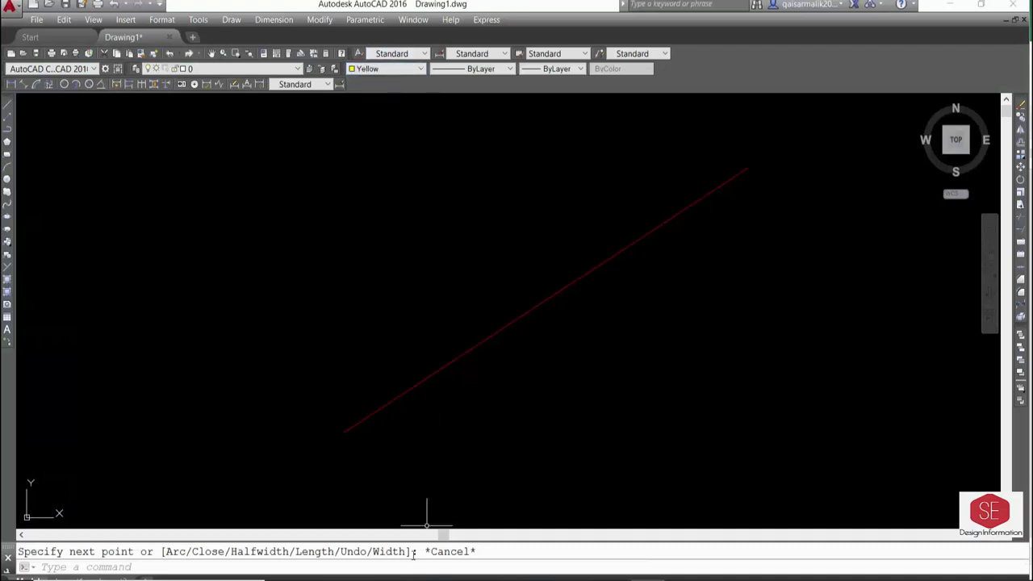
click(409, 562)
text(l)
key(Return)
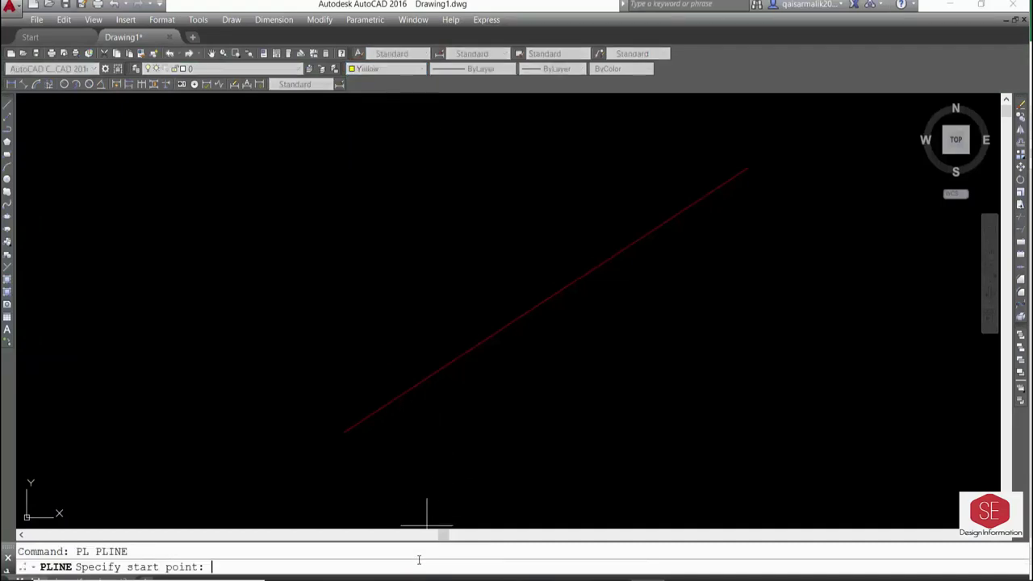
key(ctrl+v)
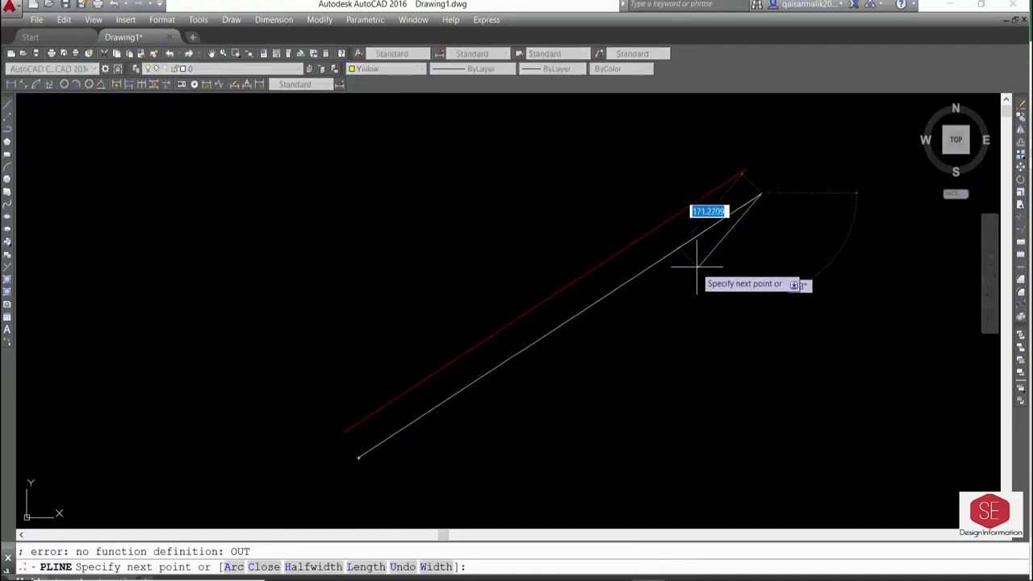
key(Escape)
- Copy the LHS coordinate pairs from Q32 down and draw them as a second polyline
key(alt+Tab)
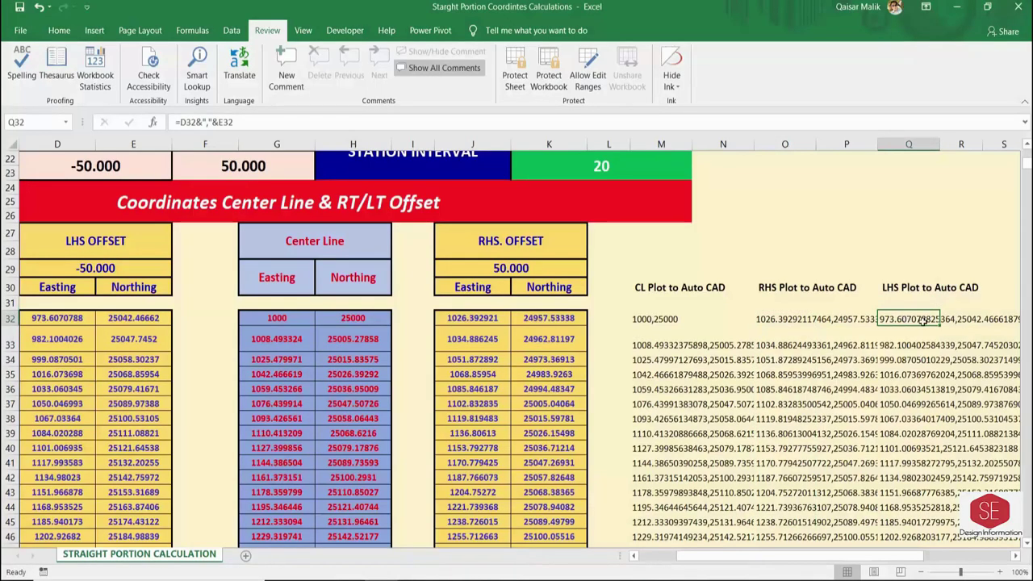
key(ctrl+shift+Down)
right_click(921, 323)
click(759, 267)
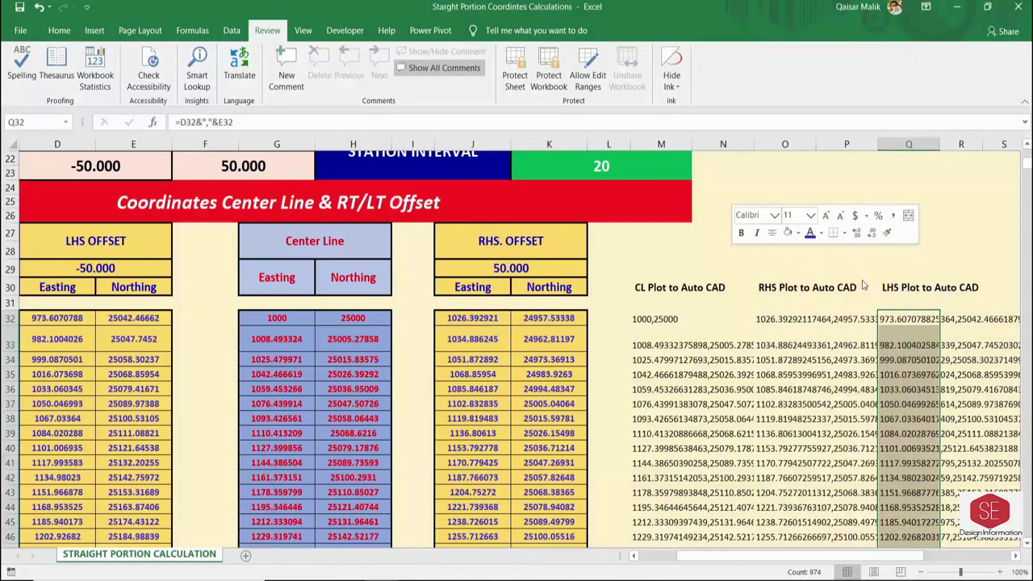
key(alt+Tab)
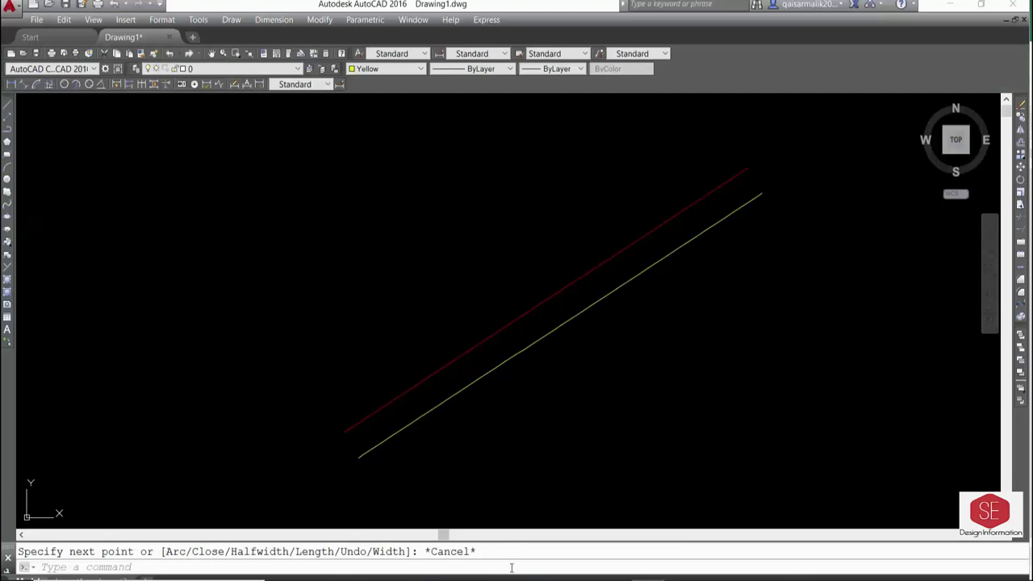
text(pl)
key(Return)
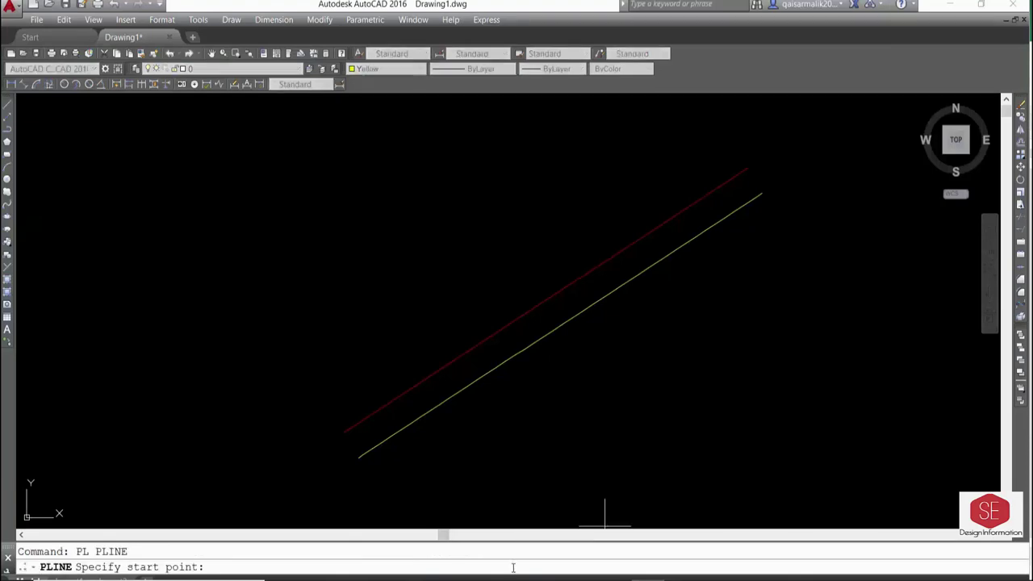
key(ctrl+v)
key(Escape)
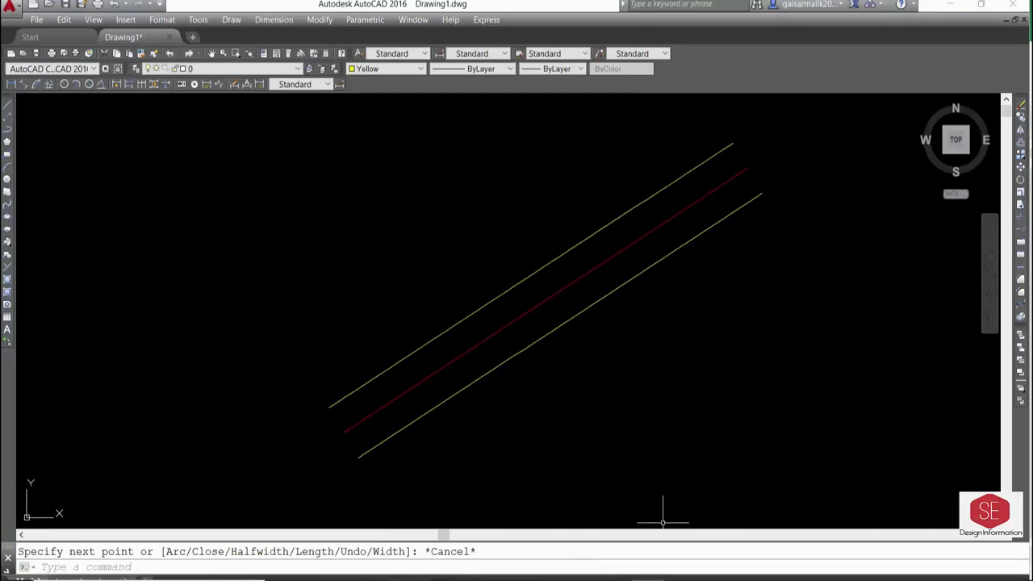
key(alt+Tab)
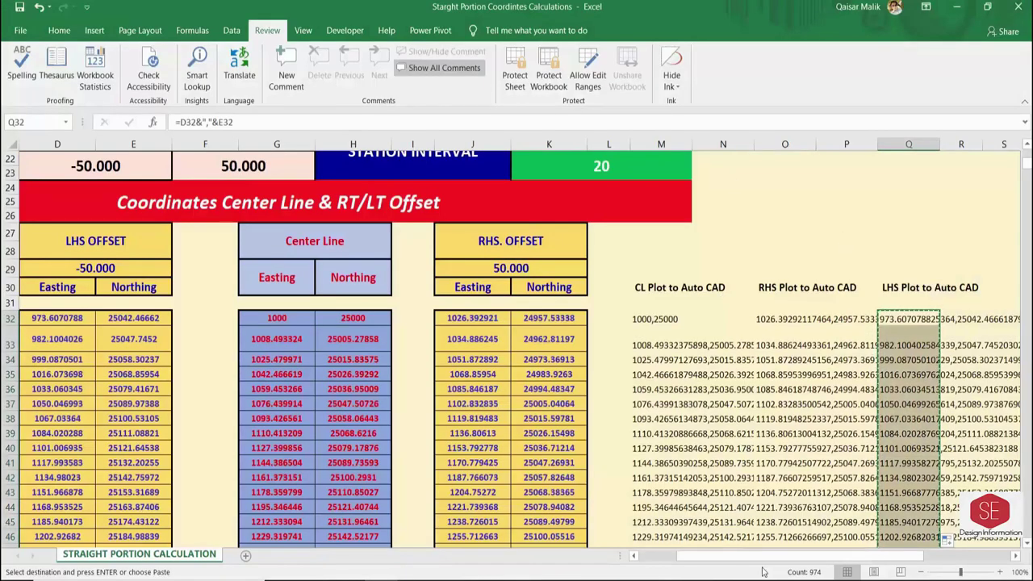
- Inspect the station formulas up to 0+850 and the Out of Station formula in K78
scroll(131, 259, left, 3)
click(145, 318)
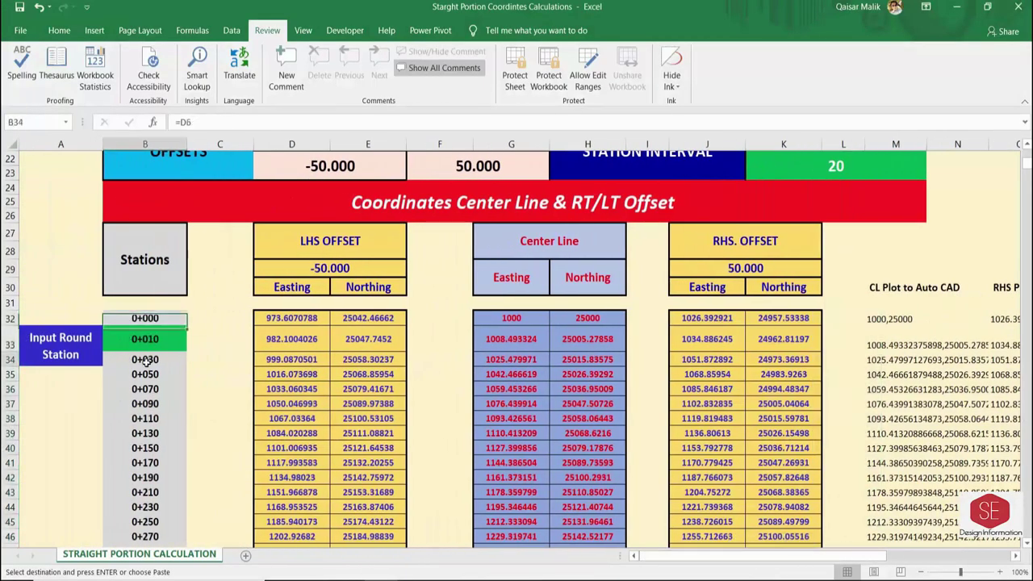
key(Down)
key(Down)
key(Down)
scroll(661, 346, up, 1)
scroll(661, 345, down, 8)
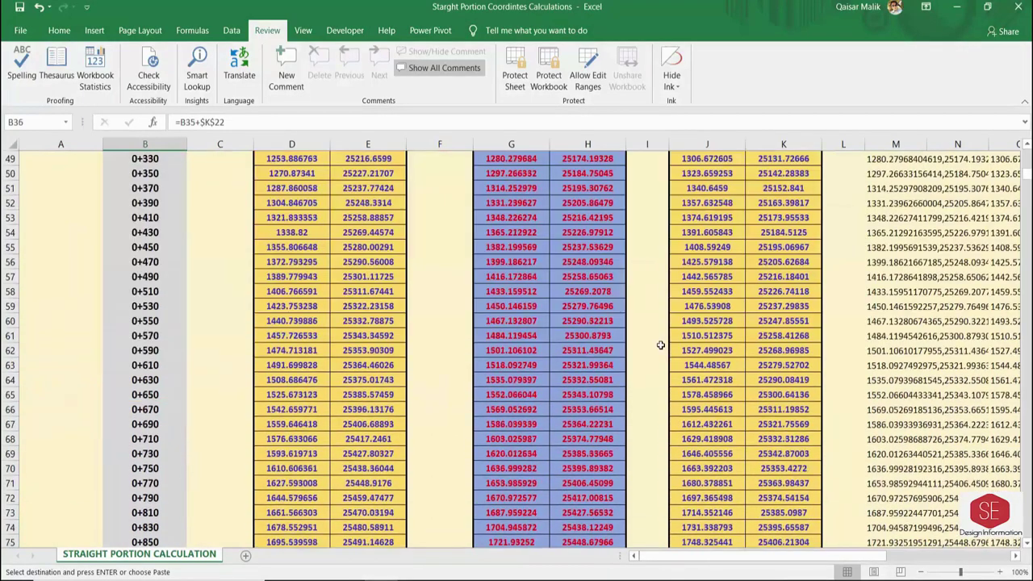
scroll(661, 346, down, 14)
scroll(661, 345, up, 7)
click(145, 247)
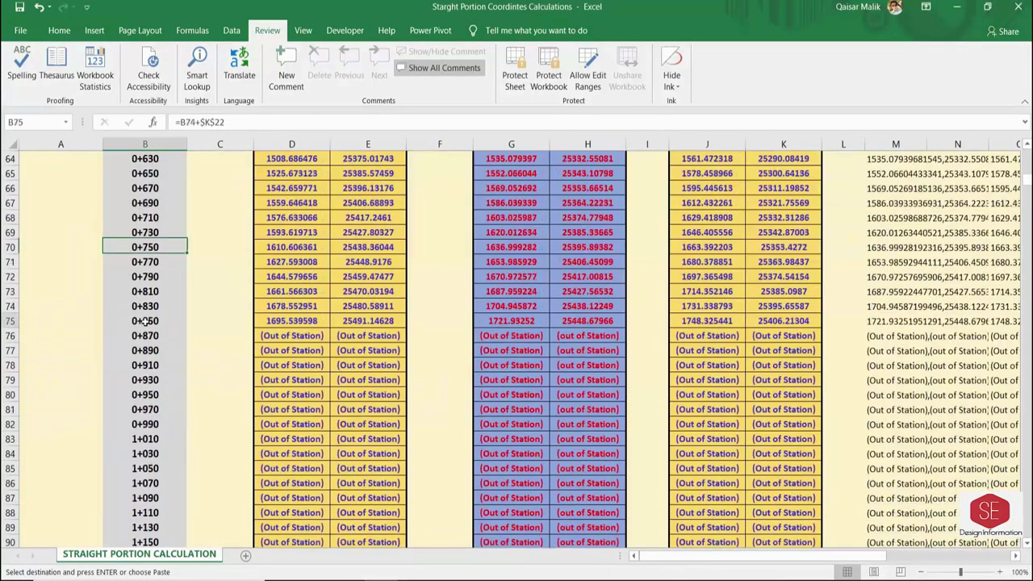
click(140, 321)
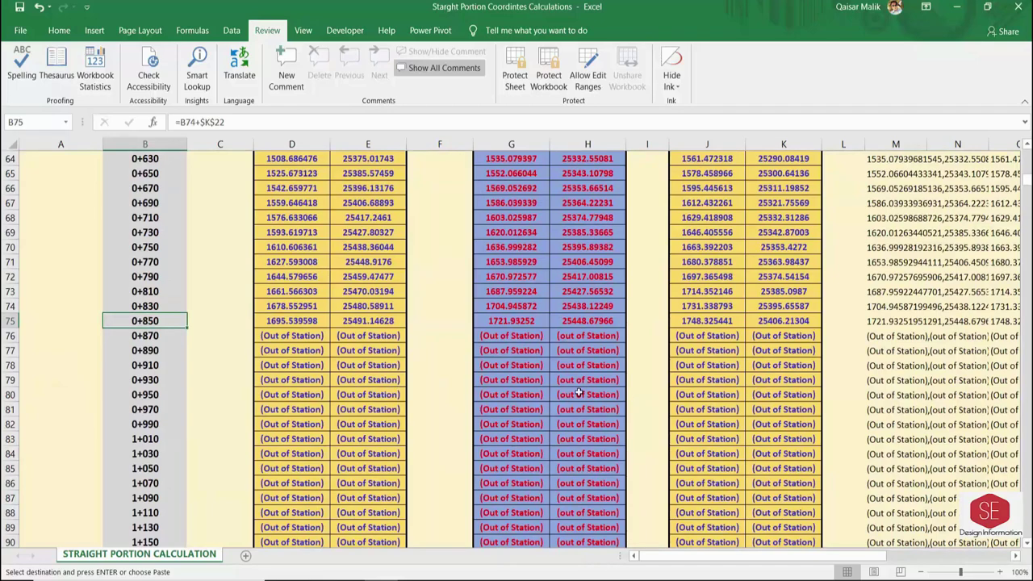
click(700, 365)
click(759, 364)
scroll(579, 373, up, 17)
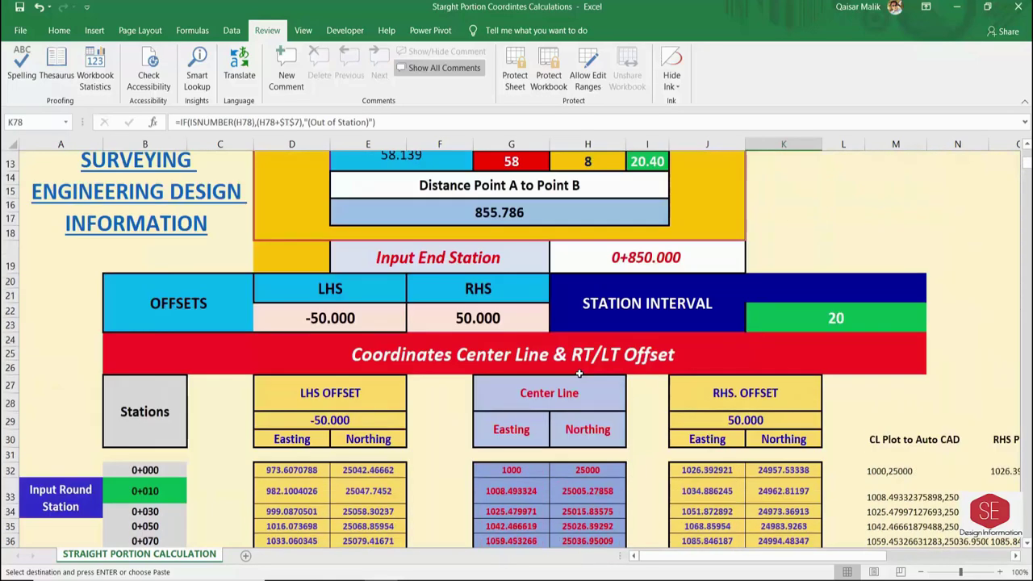
- Enter 2500 as the Input End Station and scroll through the extended coordinate table
click(554, 243)
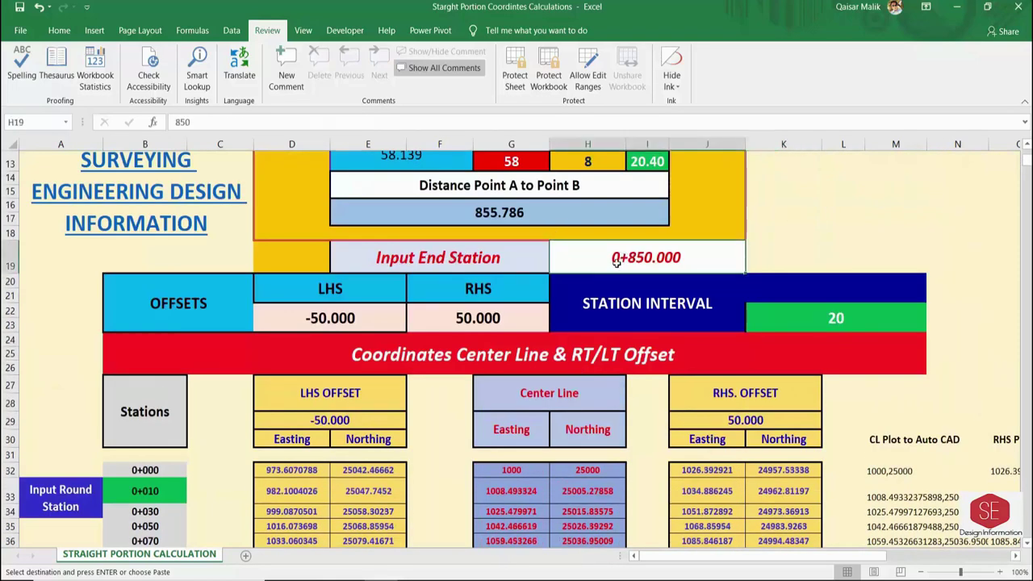
text(2500)
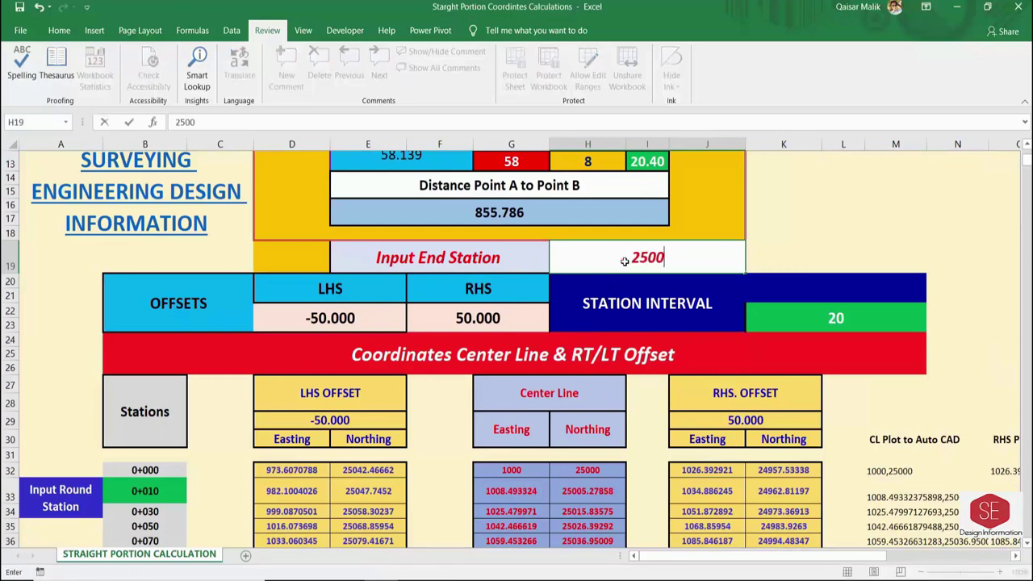
key(Return)
scroll(624, 261, up, 4)
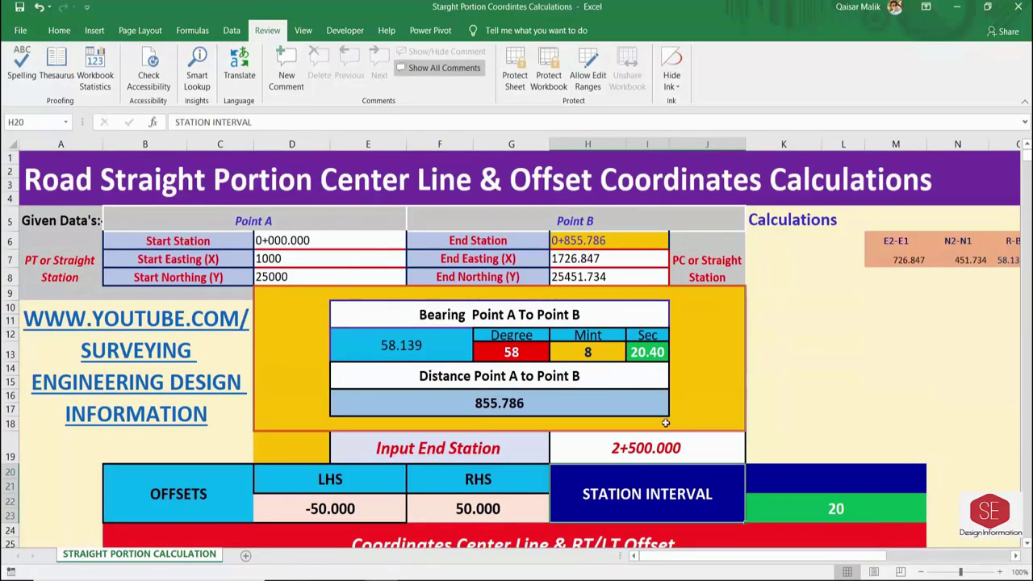
scroll(675, 411, down, 12)
scroll(675, 411, down, 14)
scroll(675, 411, down, 13)
scroll(675, 411, down, 7)
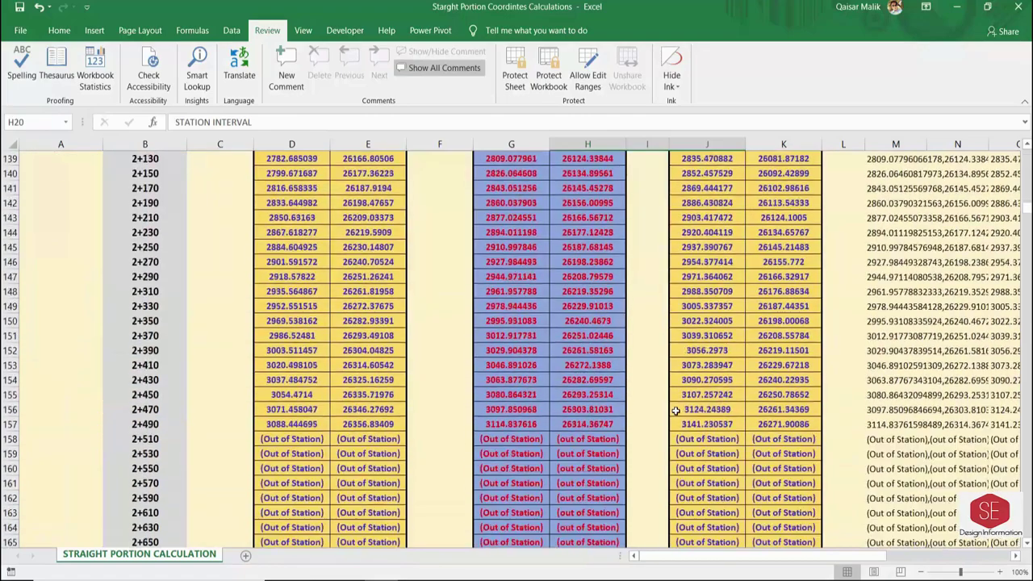
scroll(674, 410, down, 5)
scroll(675, 411, up, 3)
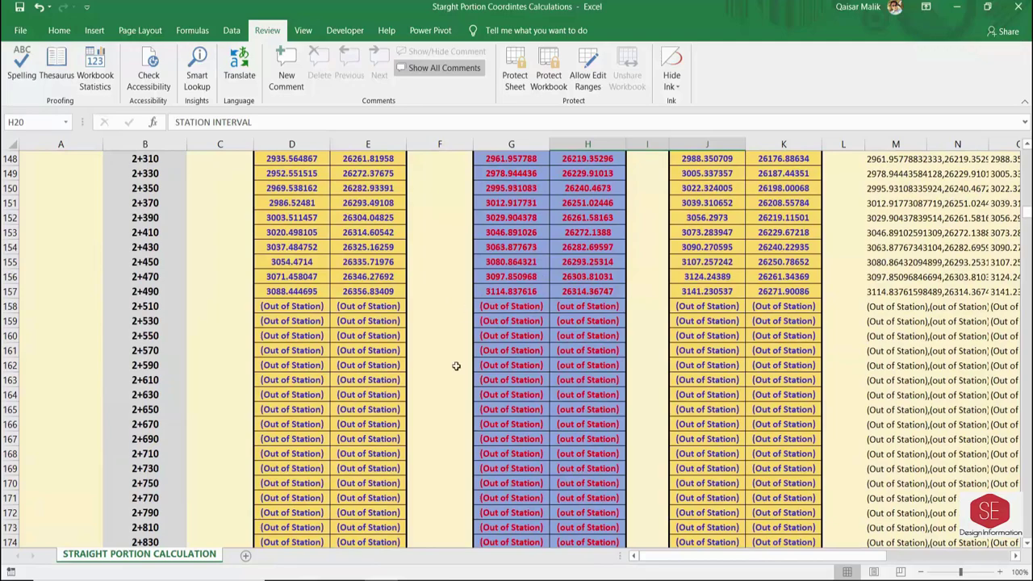
scroll(606, 314, up, 20)
scroll(605, 314, up, 15)
- Change the Input End Station to 1+000 and check the shortened table
scroll(605, 314, up, 9)
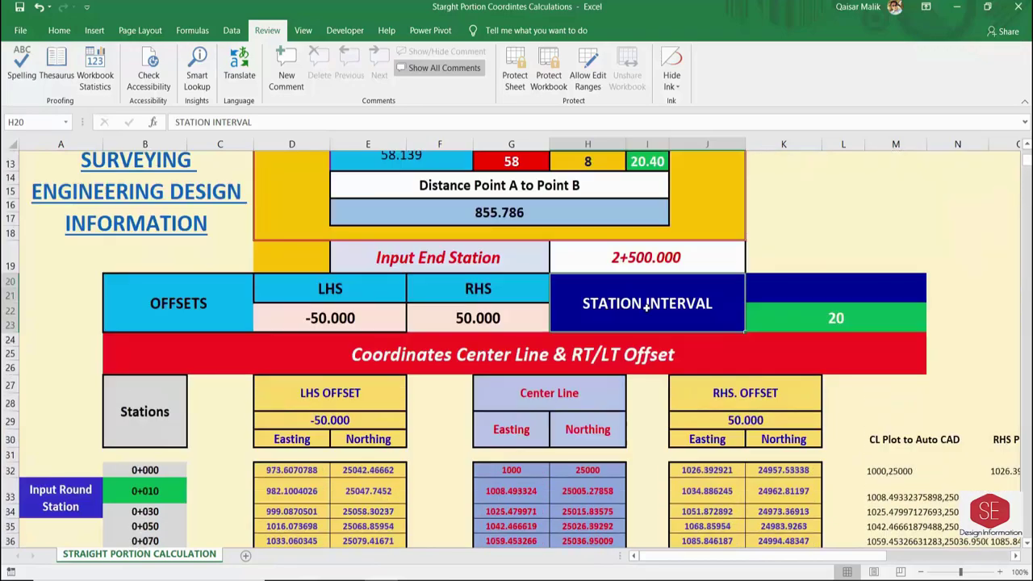
click(668, 257)
text(1+000)
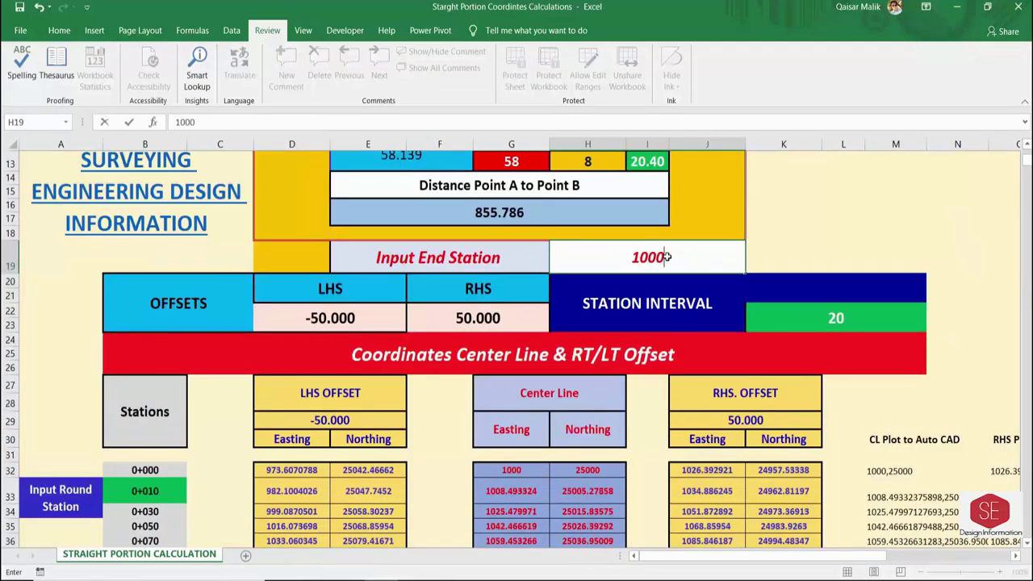
key(Return)
scroll(667, 256, down, 6)
scroll(606, 347, down, 9)
scroll(550, 429, down, 4)
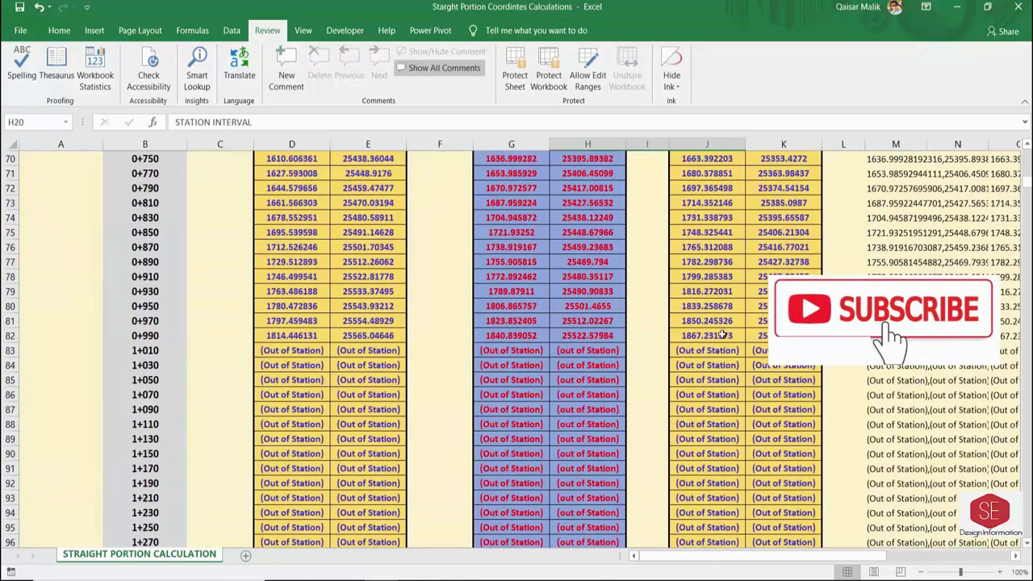
scroll(640, 335, up, 7)
scroll(686, 242, up, 8)
scroll(705, 266, up, 2)
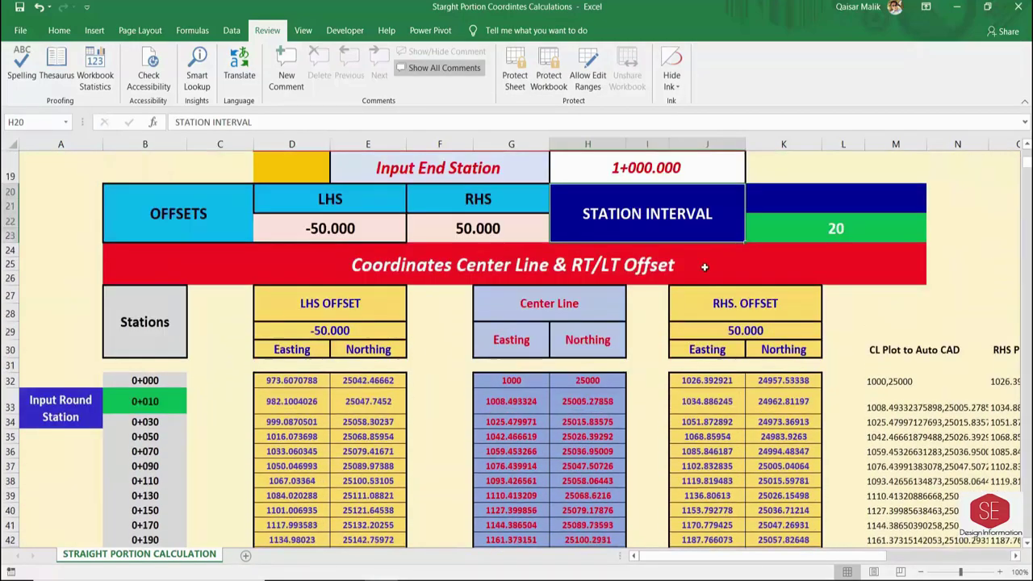
- Set the station interval to 10 so stations run in 10 m steps
click(807, 231)
text(10)
key(Return)
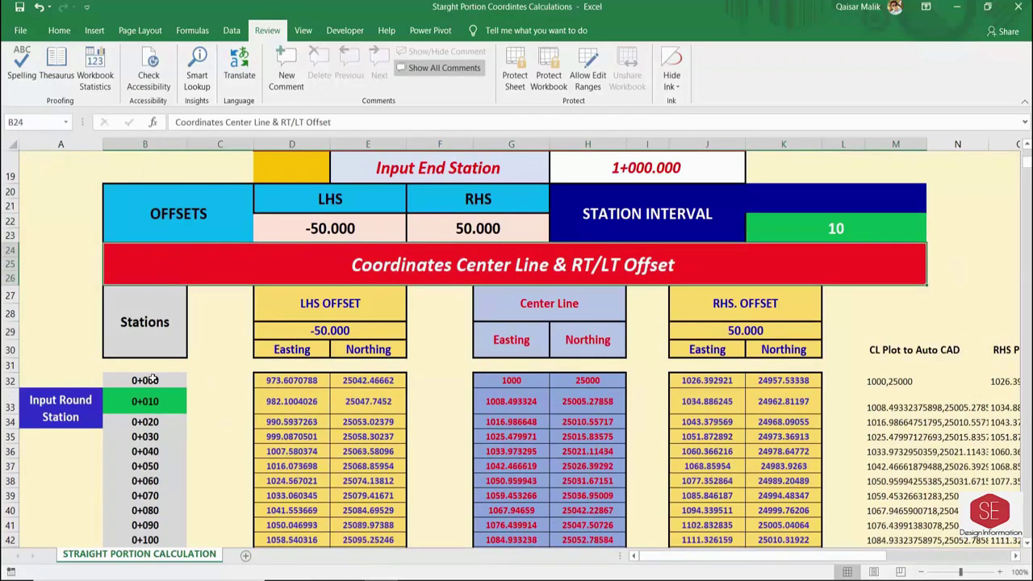
scroll(139, 419, down, 3)
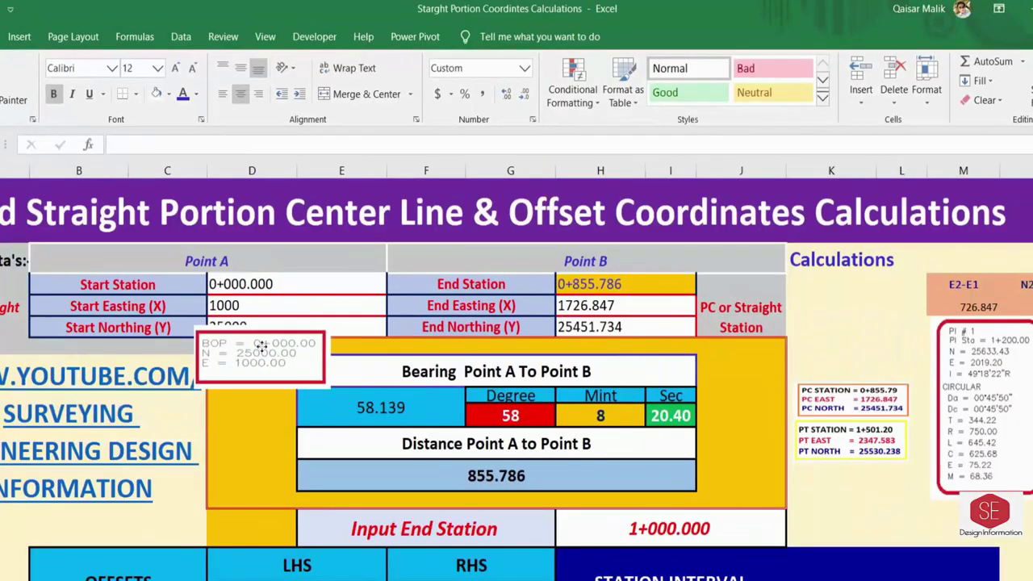
- Move the BOP note beside Point A and re-enter start station 0 and northing 25000
drag(825, 335, 260, 375)
click(239, 283)
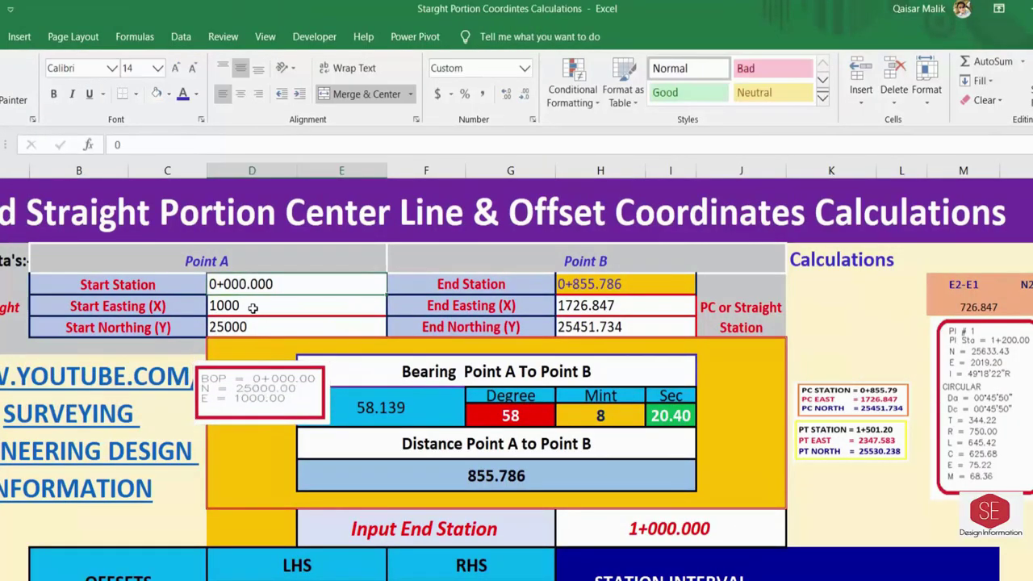
text(0)
key(Return)
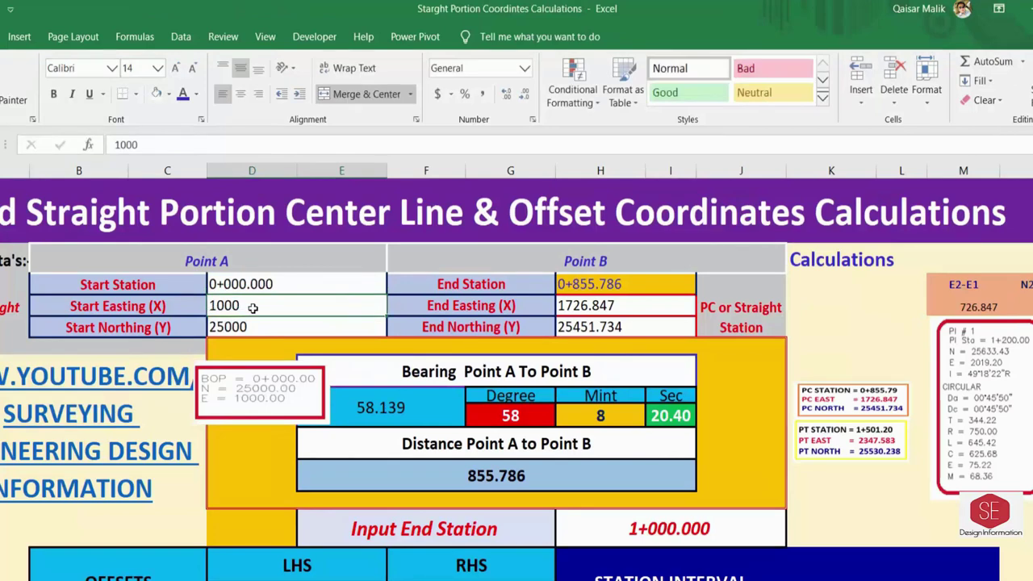
double_click(253, 307)
text(2)
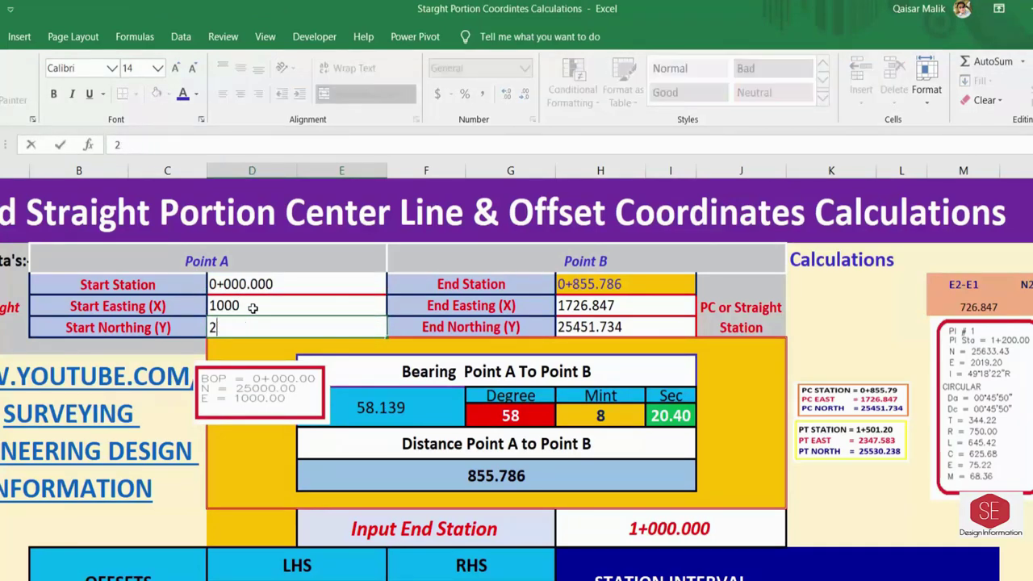
text(5000)
key(Return)
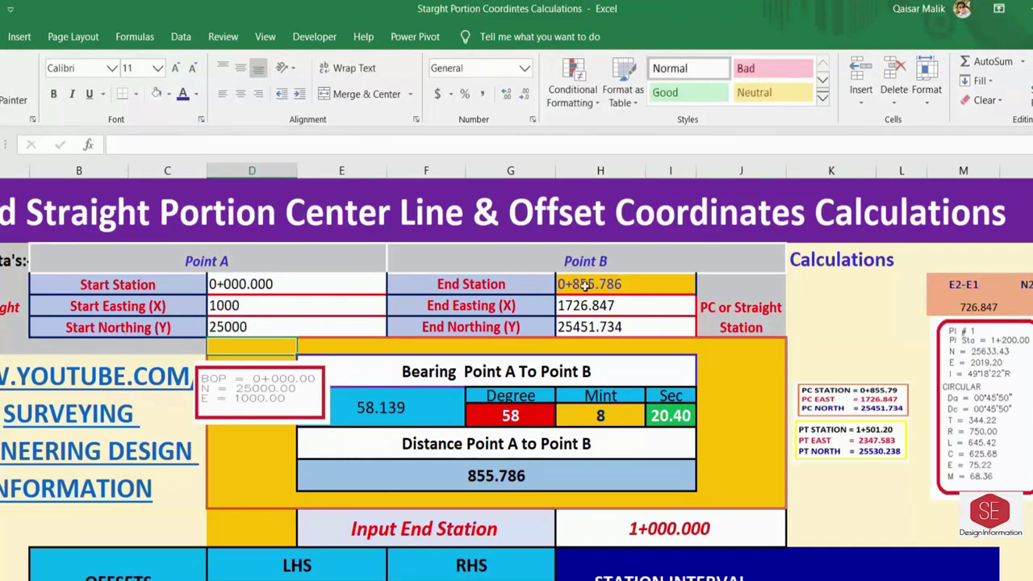
- Inspect the End Station and Point A to B distance formulas, then select the PI #1 note
click(585, 285)
click(513, 466)
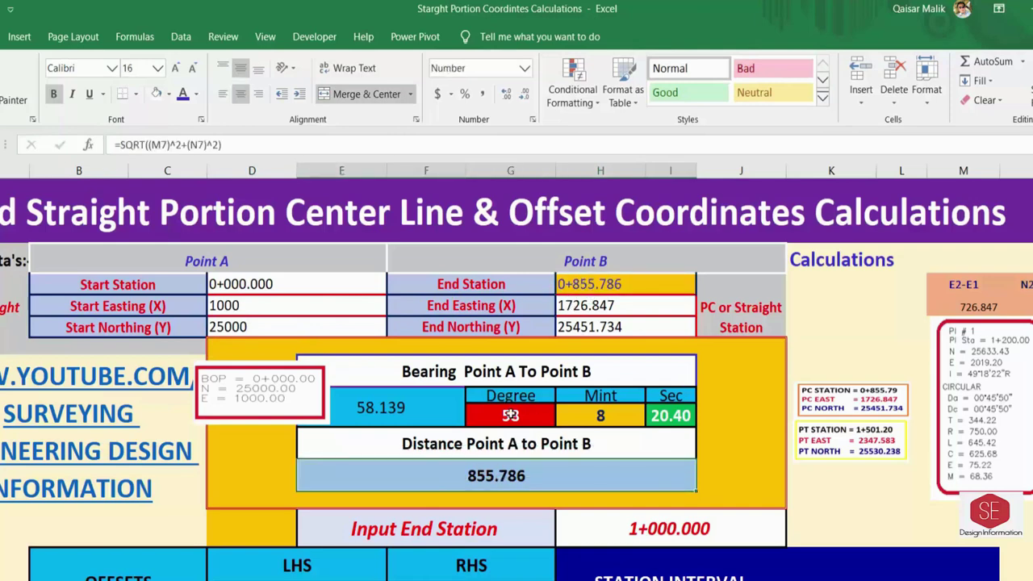
click(582, 307)
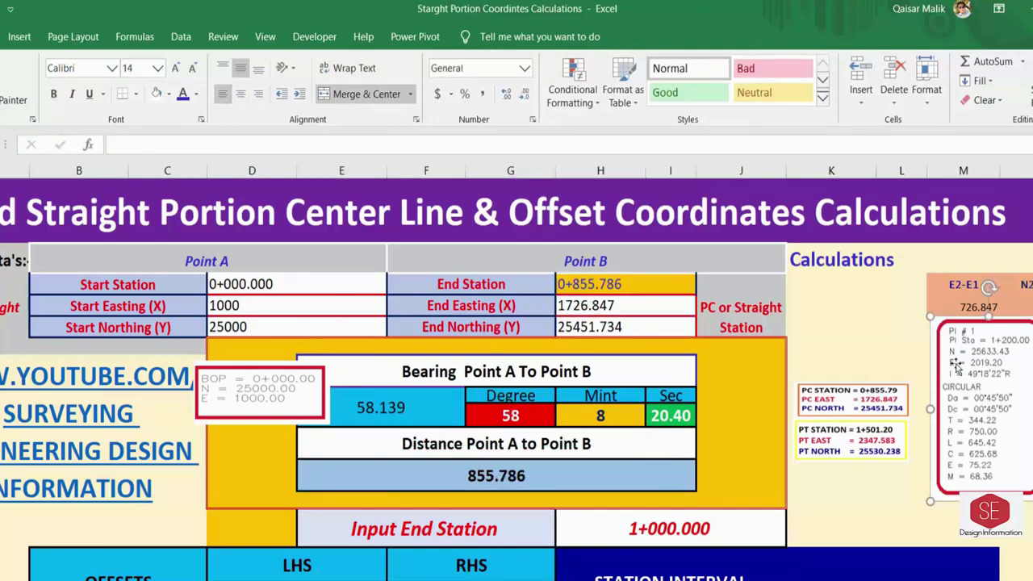
- Enter the PI #1 coordinates, 2019.2 and 25633.43, as Point B's End Easting and Northing
drag(998, 369, 578, 394)
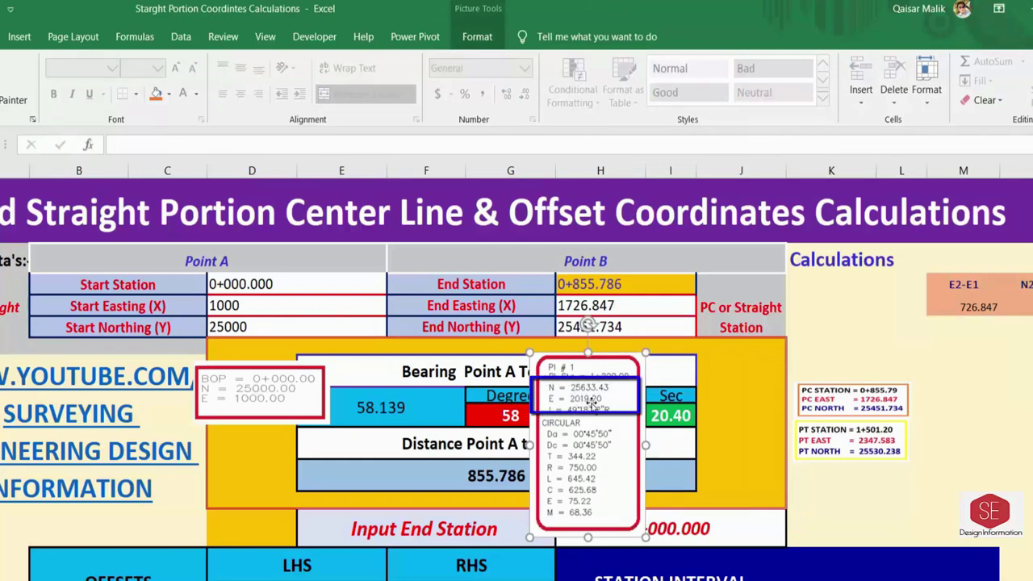
drag(587, 385, 590, 422)
click(593, 307)
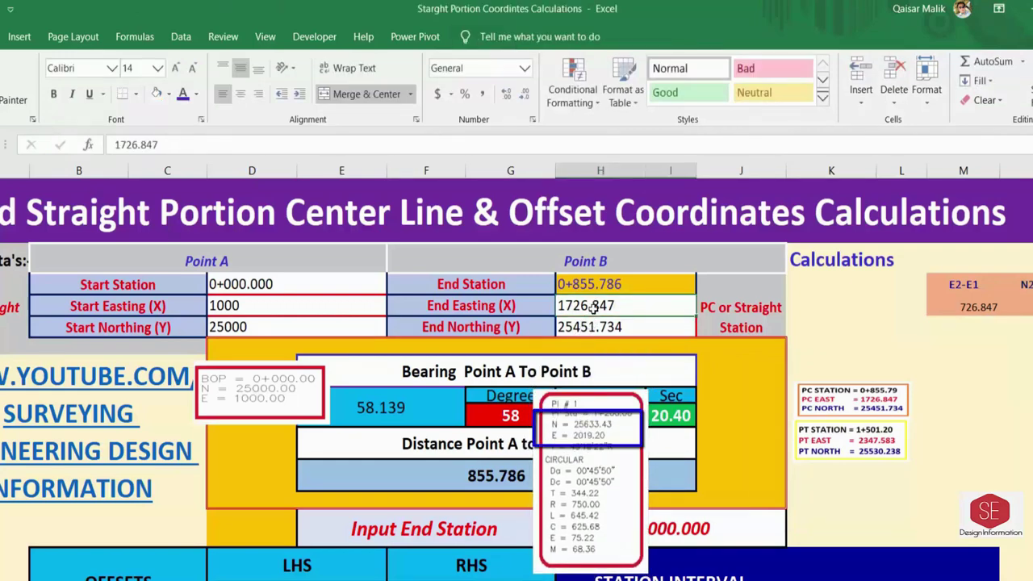
text(2019.20)
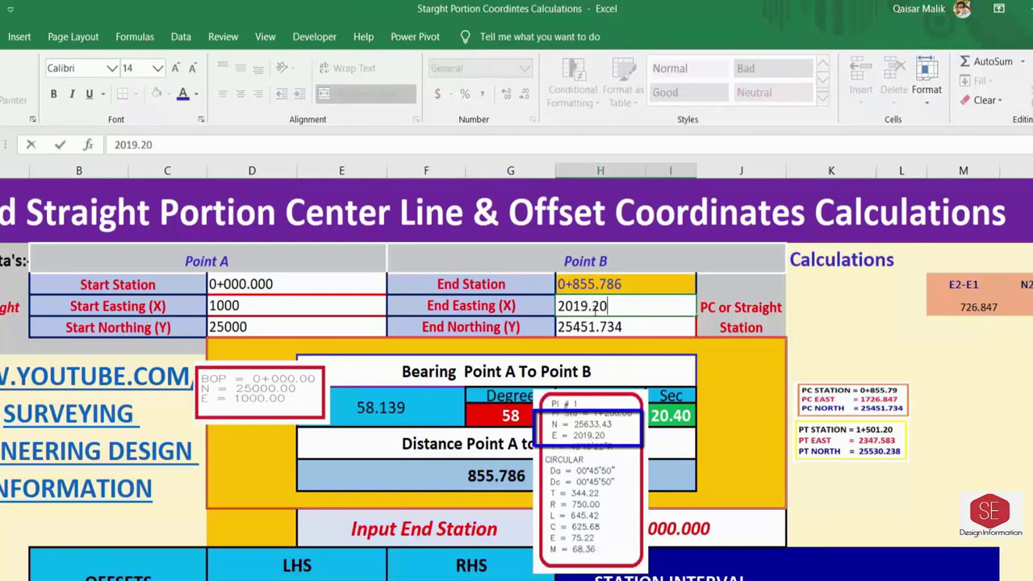
key(Return)
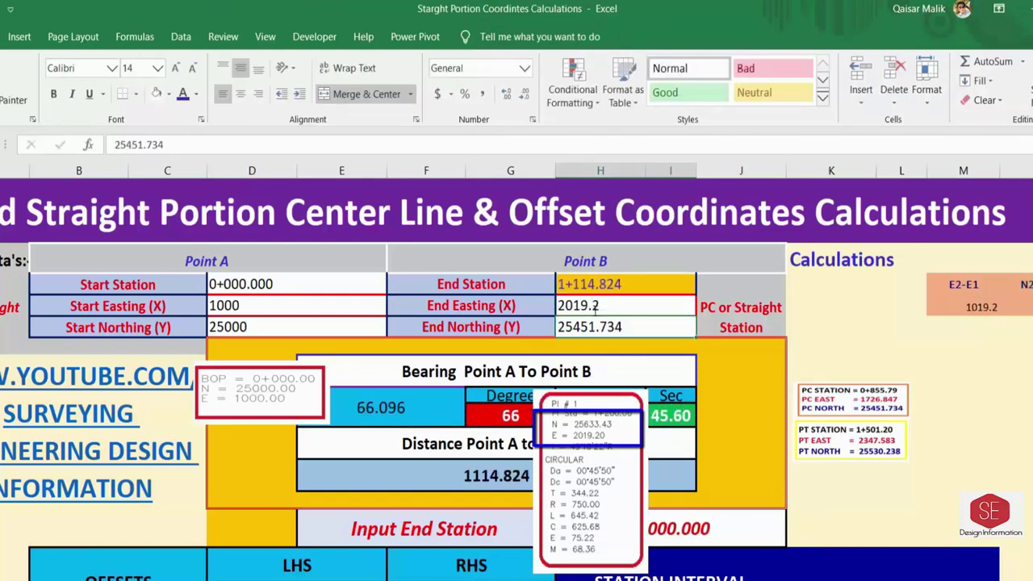
text(25)
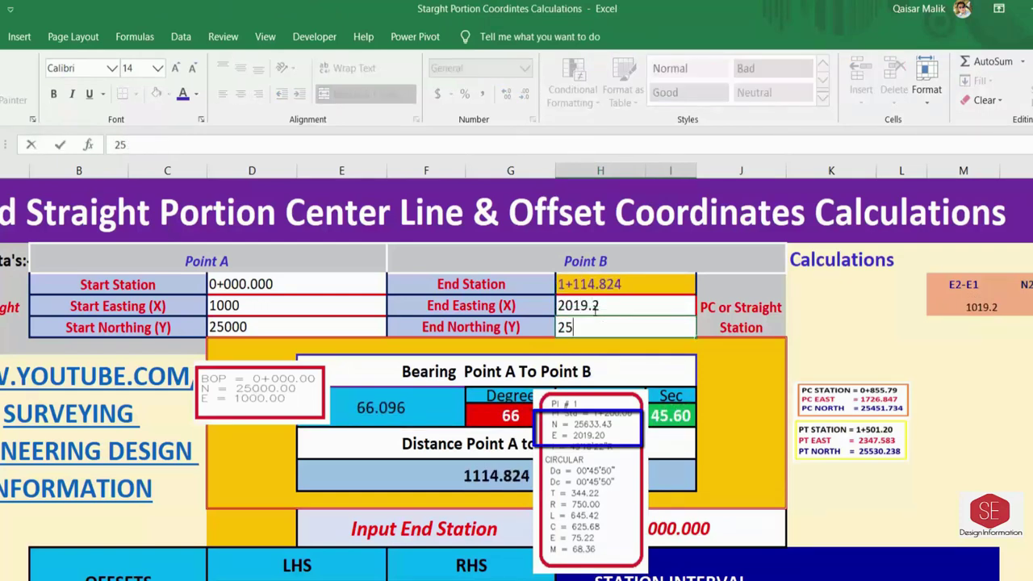
text(633.43)
key(Return)
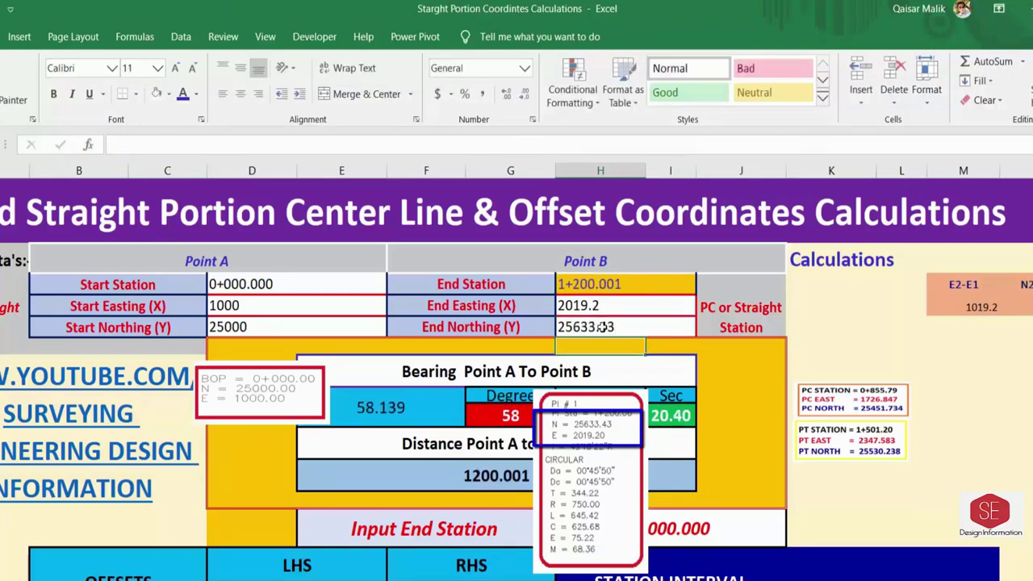
- Review the End Station, 1200.001 distance and bearing formulas with the PI #1 note moved aside
click(601, 279)
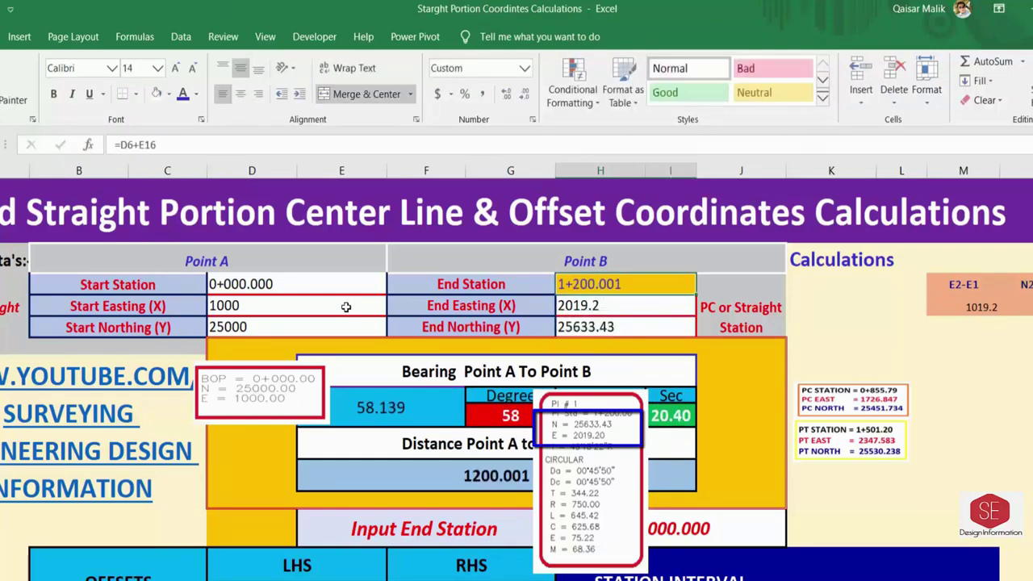
mouse_move(579, 411)
mouse_down()
mouse_move(943, 378)
mouse_move(726, 382)
mouse_up()
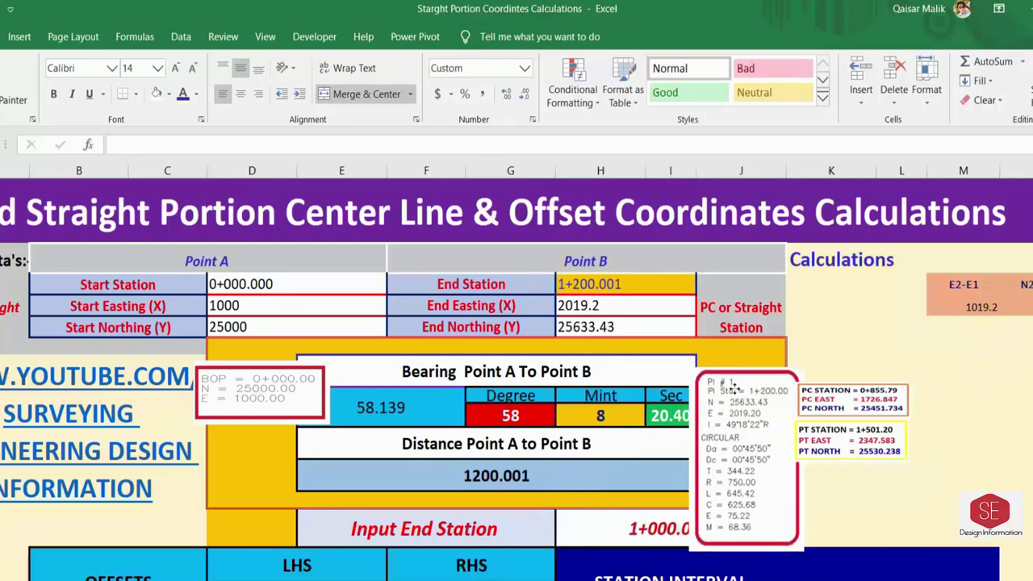
click(521, 475)
click(369, 407)
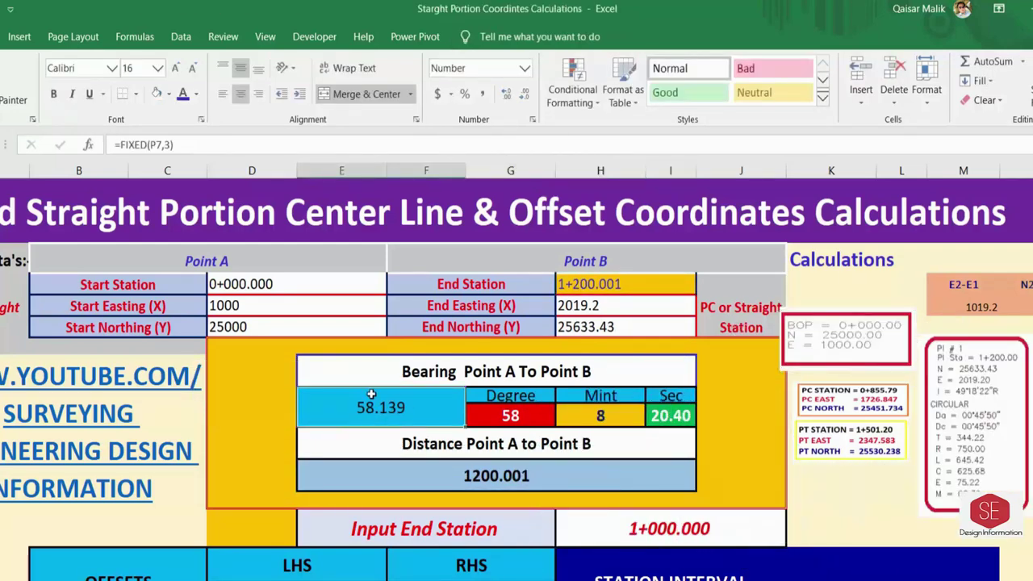
- Review the bearing, distance and End Station formulas, then place the PC STATION note over the bearing box
click(532, 420)
click(602, 415)
click(670, 415)
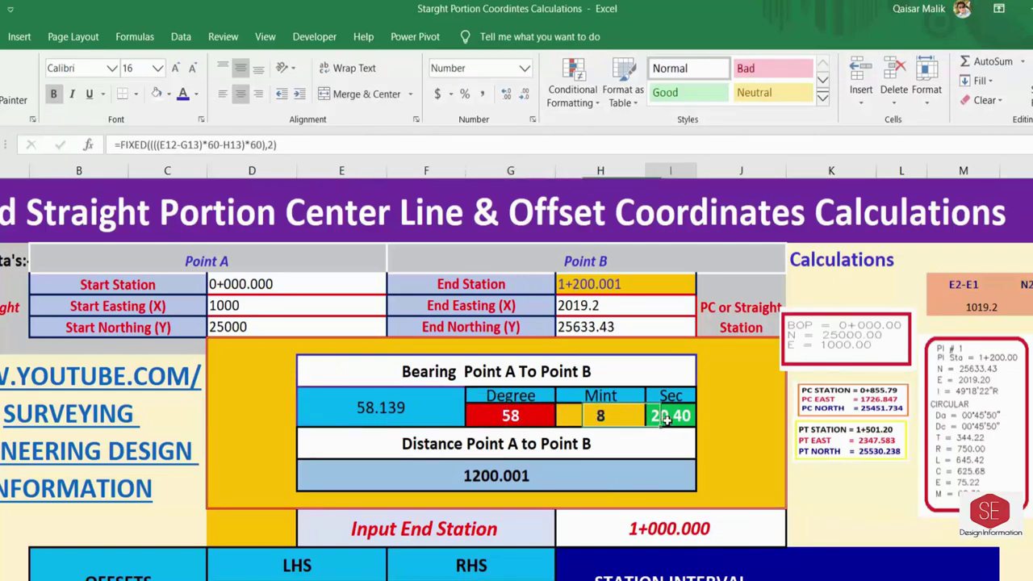
click(484, 475)
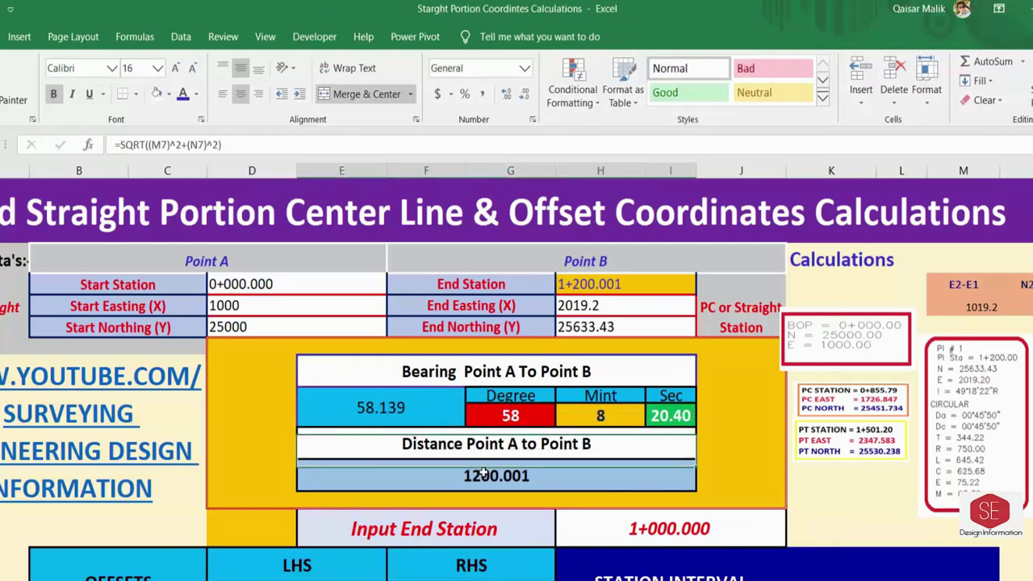
click(574, 283)
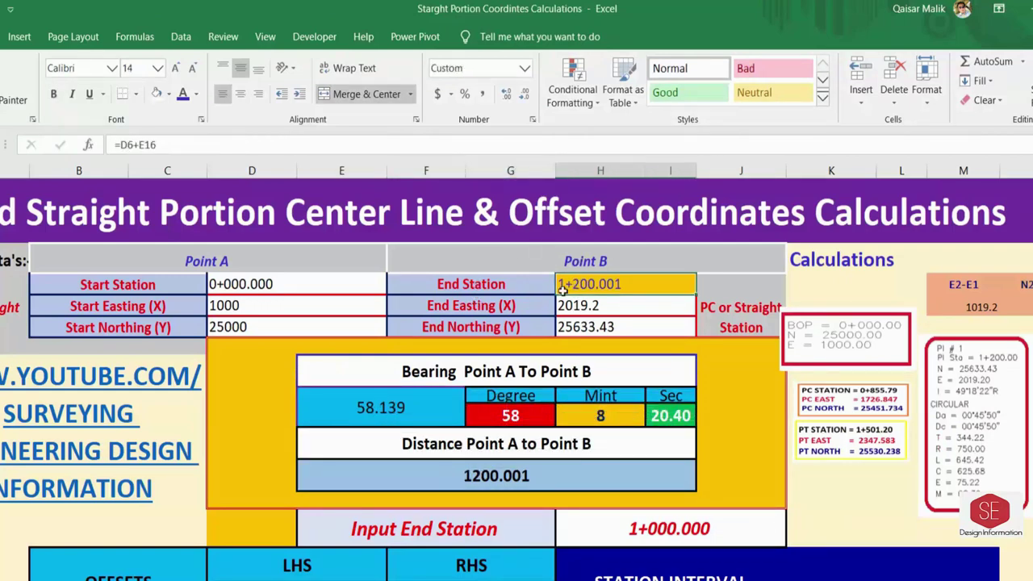
mouse_move(867, 400)
mouse_down()
mouse_move(674, 377)
mouse_move(704, 263)
mouse_up()
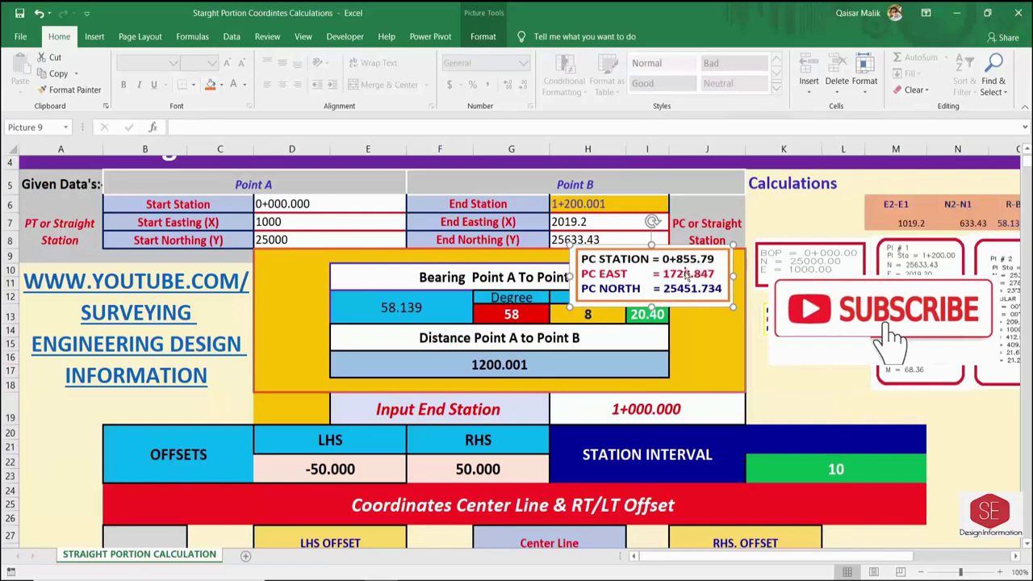
drag(686, 274, 687, 312)
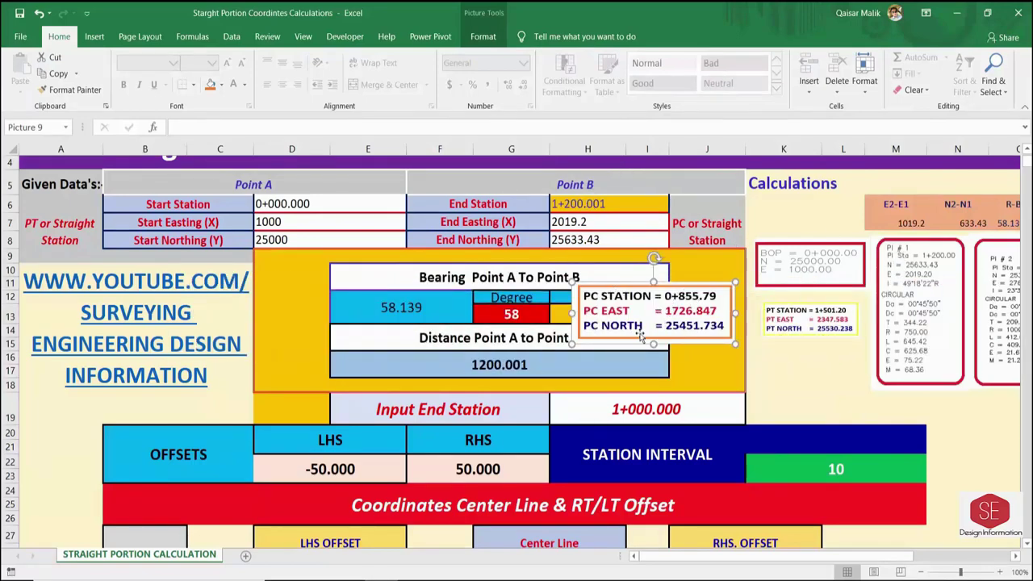
click(656, 409)
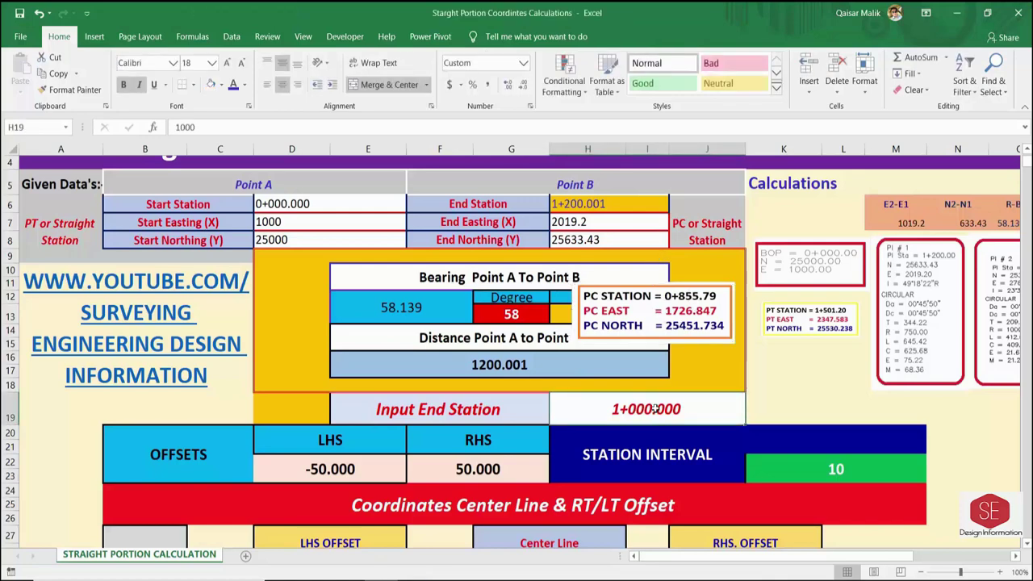
text(855)
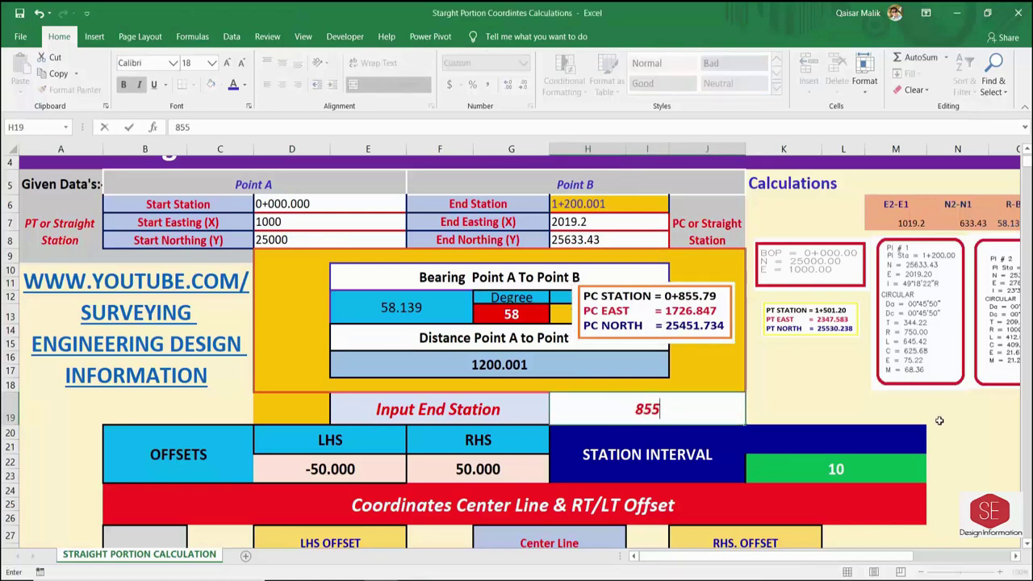
text(.79)
key(Return)
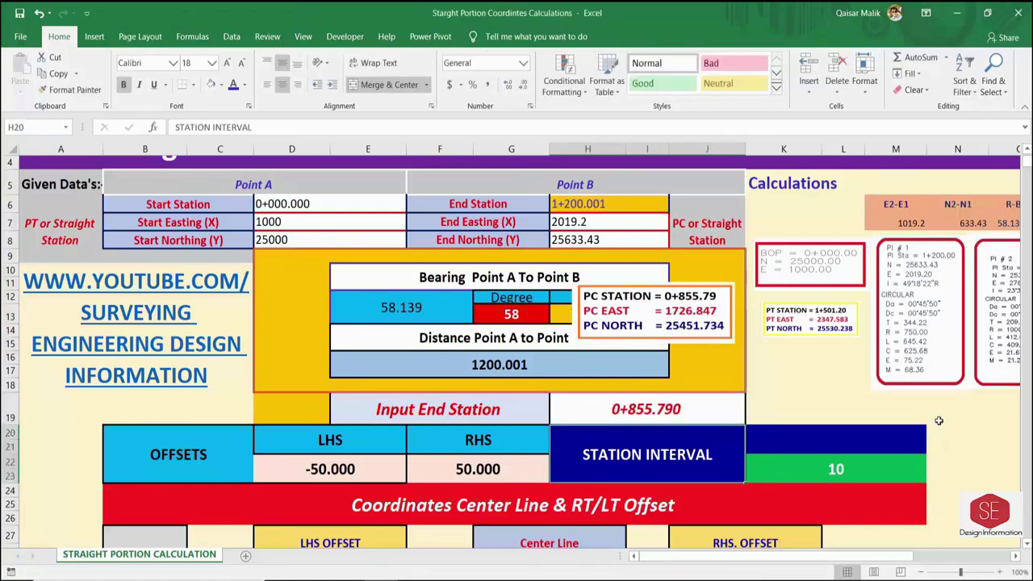
click(647, 407)
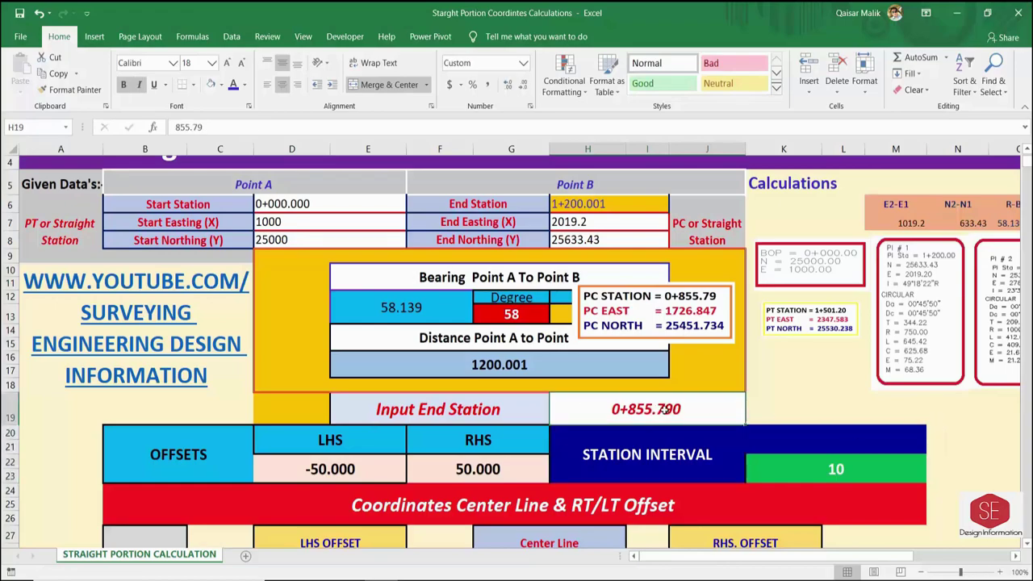
scroll(647, 361, down, 1)
scroll(646, 361, down, 9)
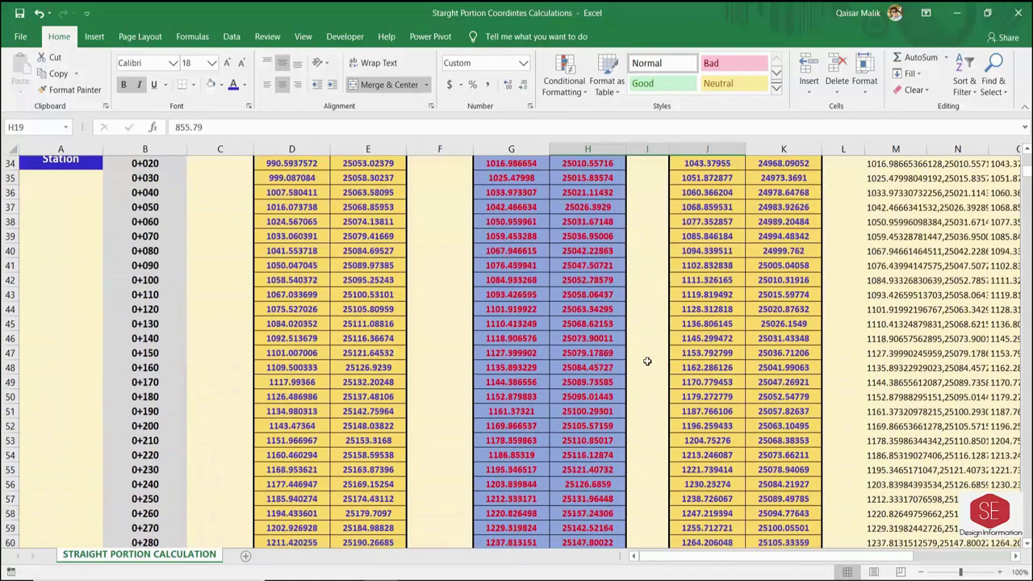
scroll(647, 361, down, 2)
scroll(647, 360, down, 5)
scroll(647, 361, down, 3)
scroll(647, 361, down, 6)
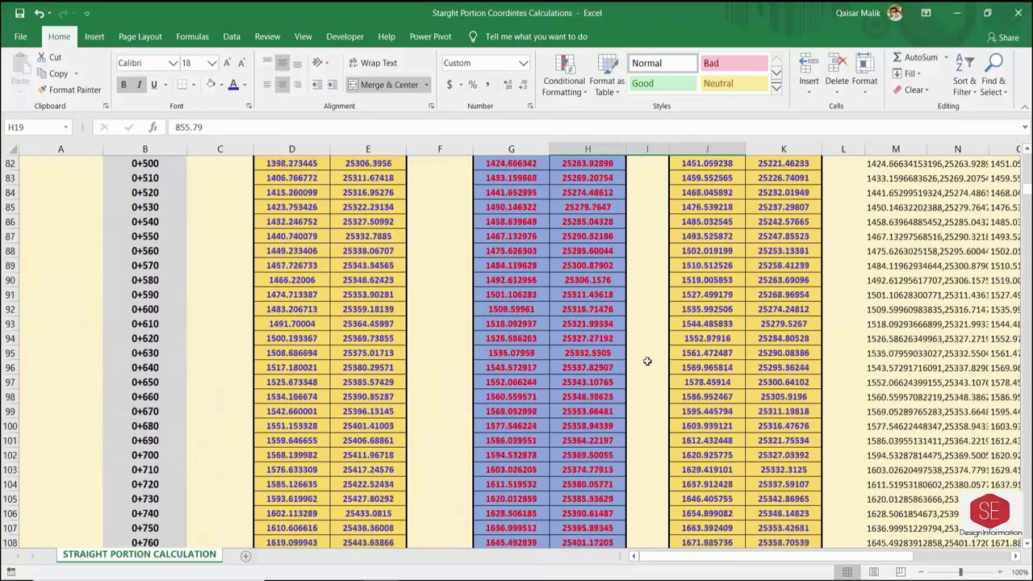
scroll(646, 361, down, 3)
scroll(647, 361, down, 4)
scroll(647, 361, down, 1)
click(152, 370)
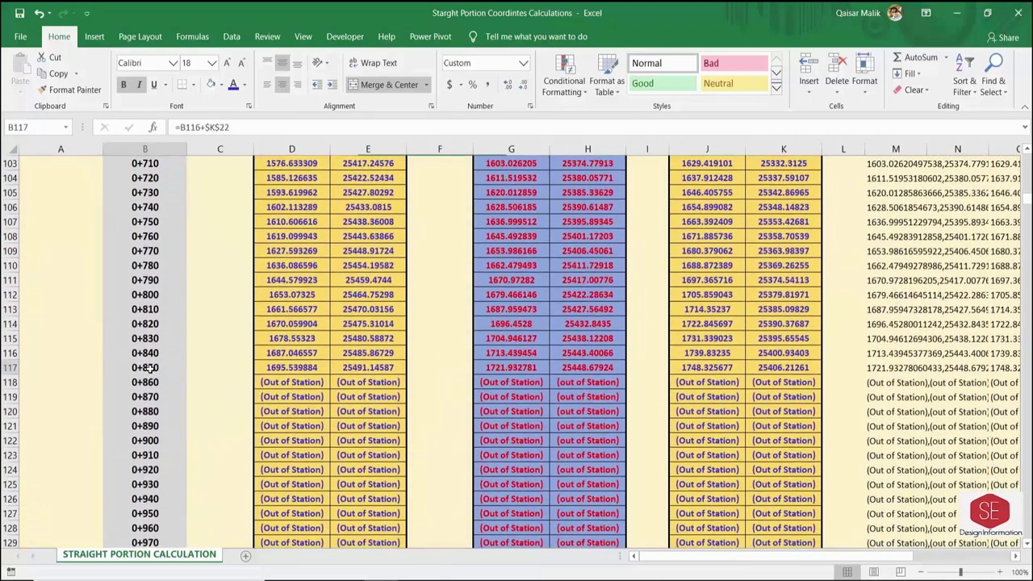
click(267, 368)
click(361, 366)
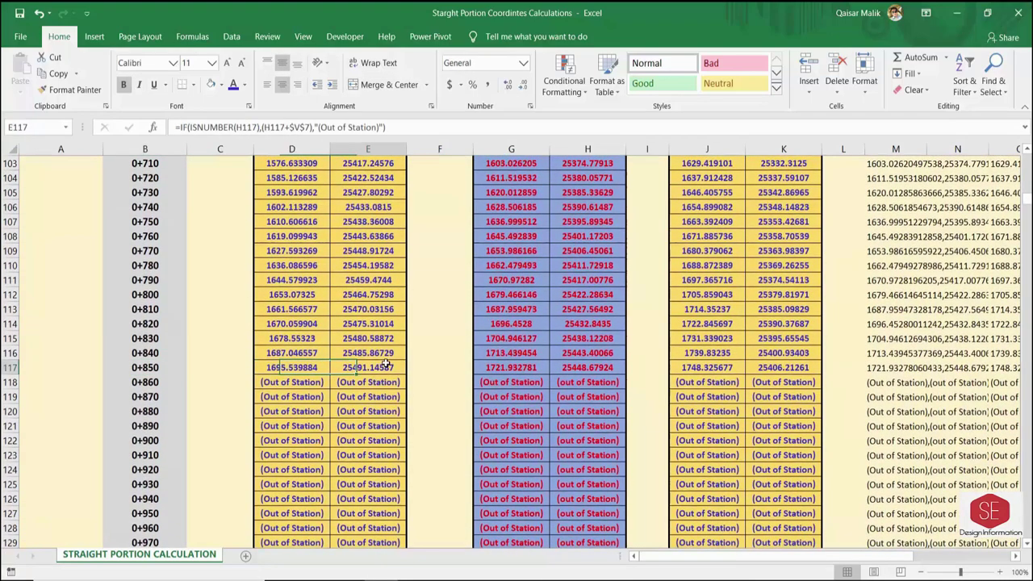
click(533, 365)
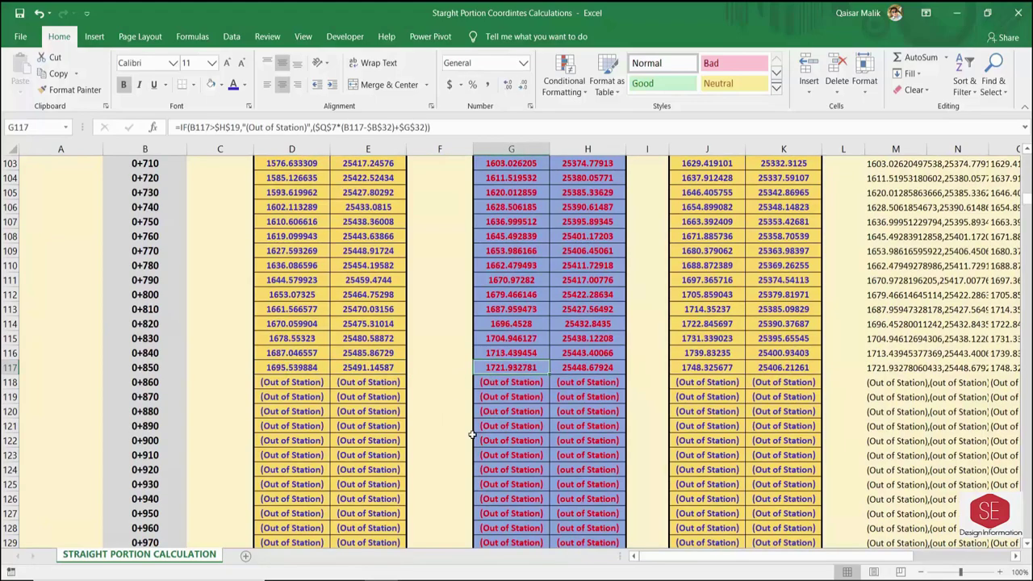
scroll(601, 389, up, 6)
scroll(601, 389, up, 5)
scroll(602, 389, up, 12)
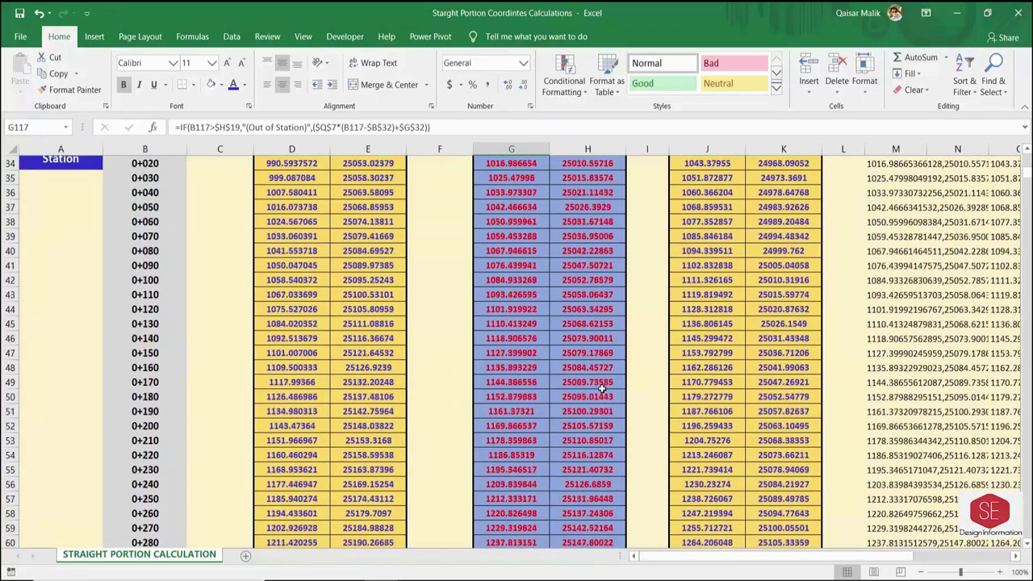
scroll(613, 371, up, 7)
scroll(665, 255, up, 1)
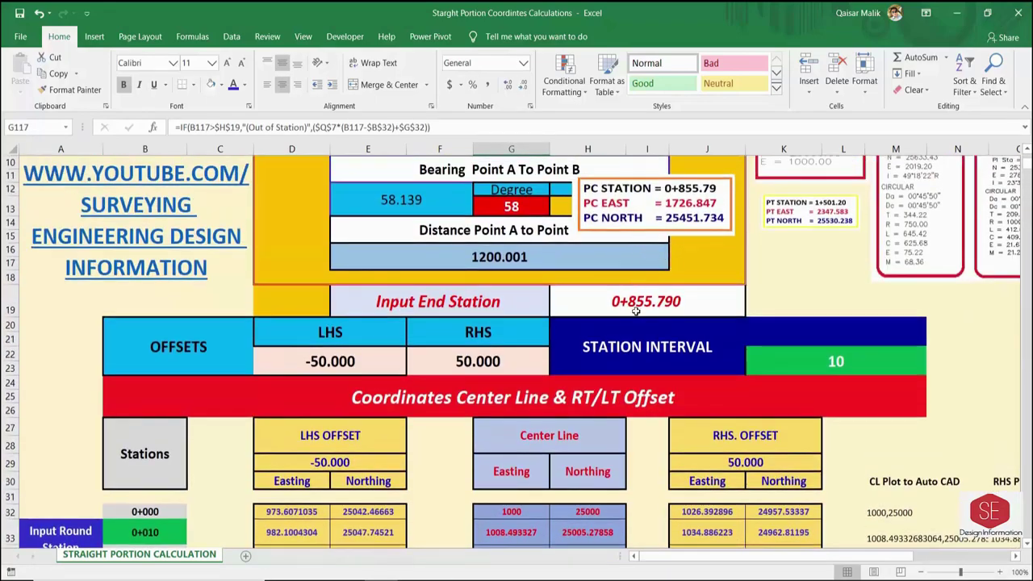
scroll(787, 375, up, 3)
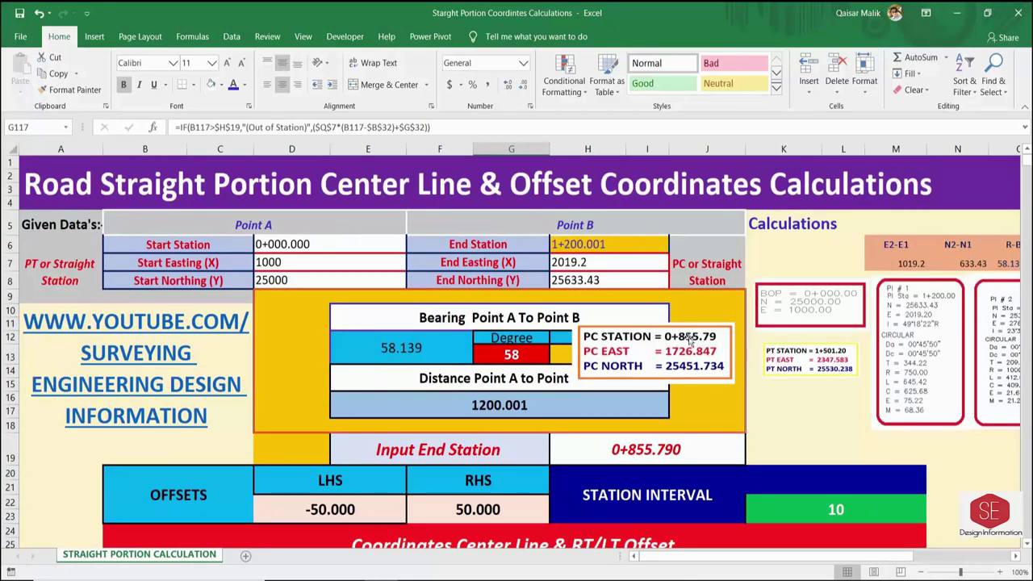
- Enter 855.79 as the second station beside the PC note and select its Center Line coordinates
scroll(687, 337, down, 4)
drag(669, 176, 345, 491)
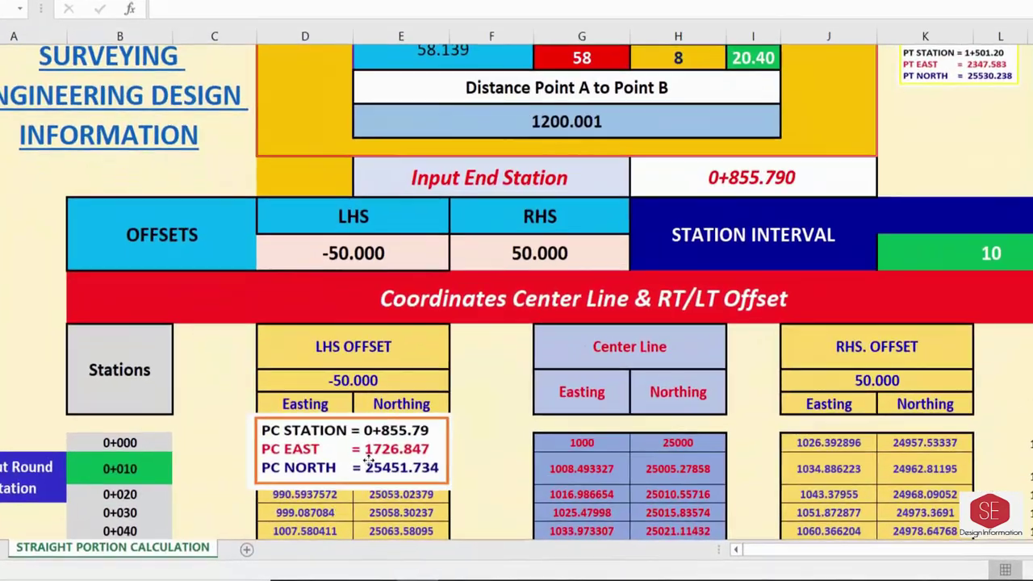
text(855)
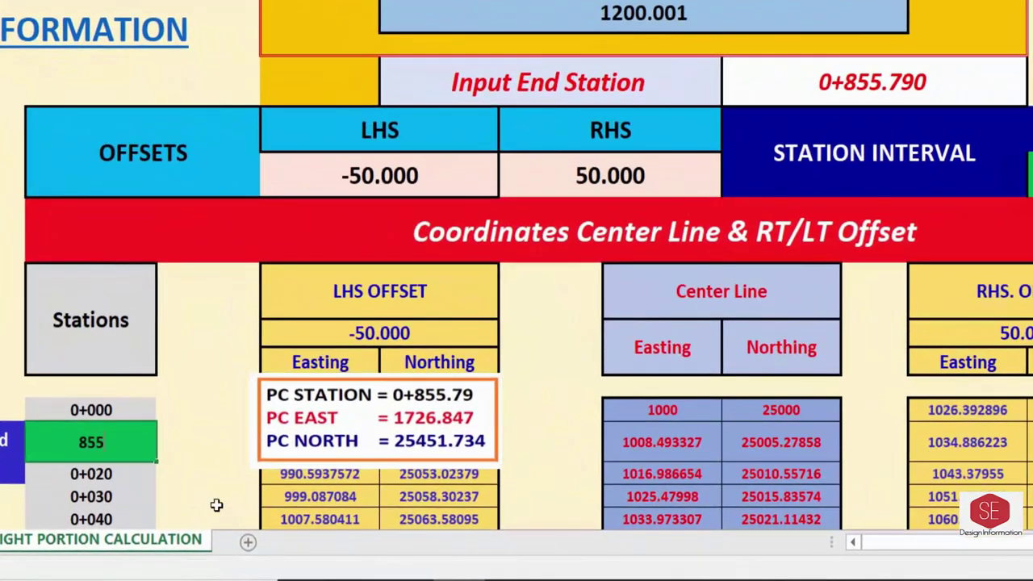
text(.79)
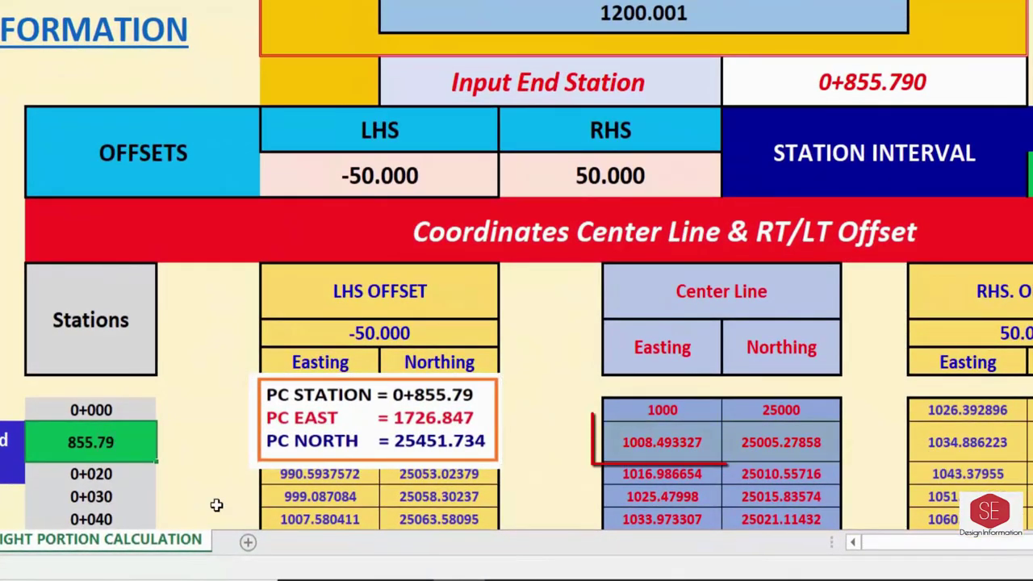
key(Return)
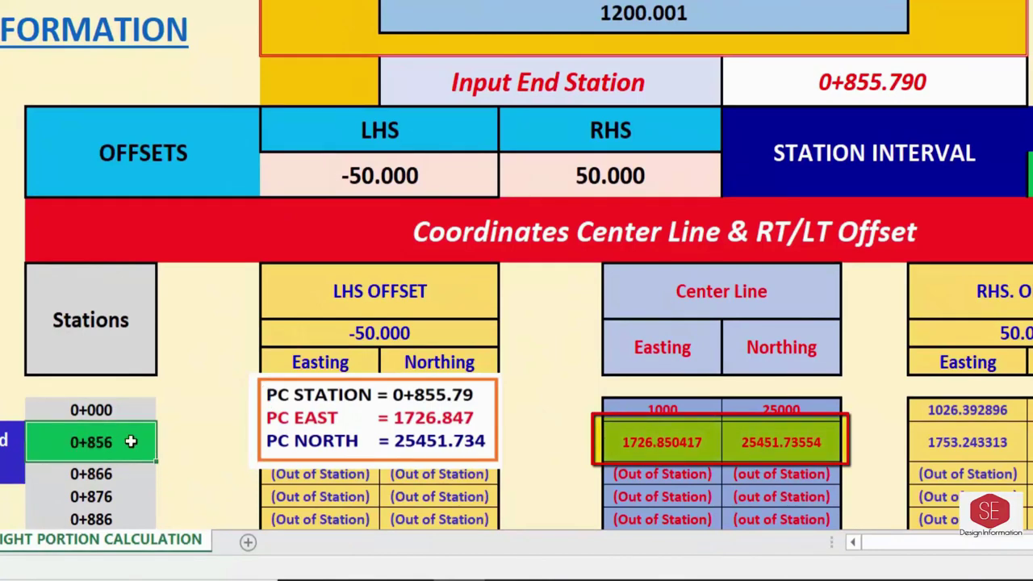
drag(412, 414, 545, 346)
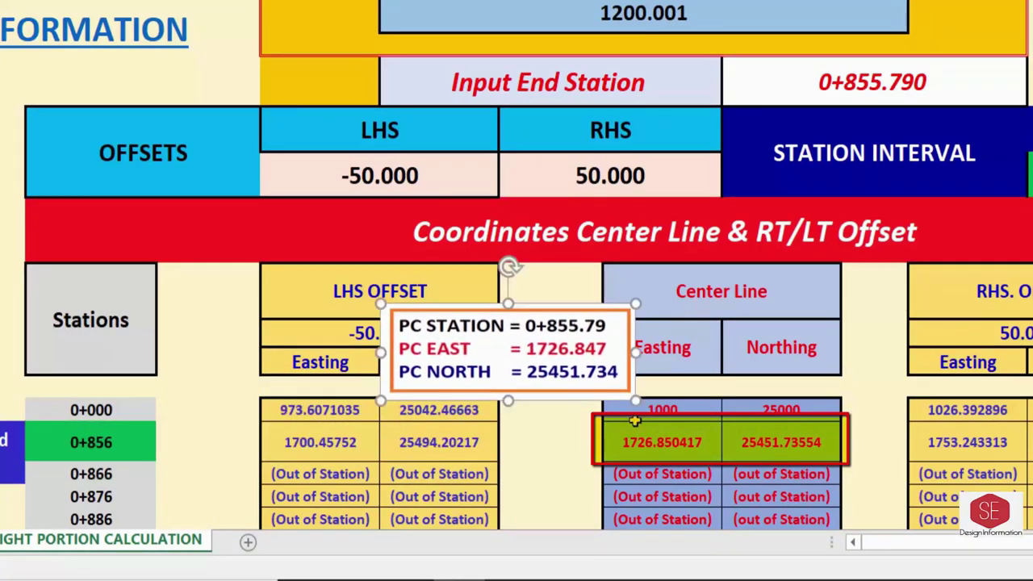
drag(632, 445, 800, 445)
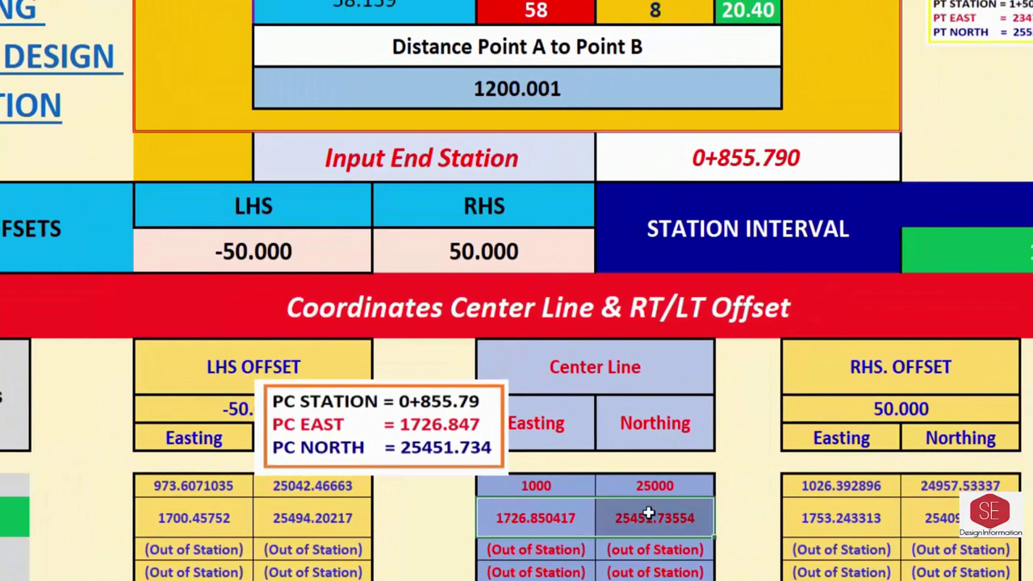
- Copy the 0+856 Center Line coordinates and paste them as values into the Calculations area
right_click(650, 516)
click(698, 59)
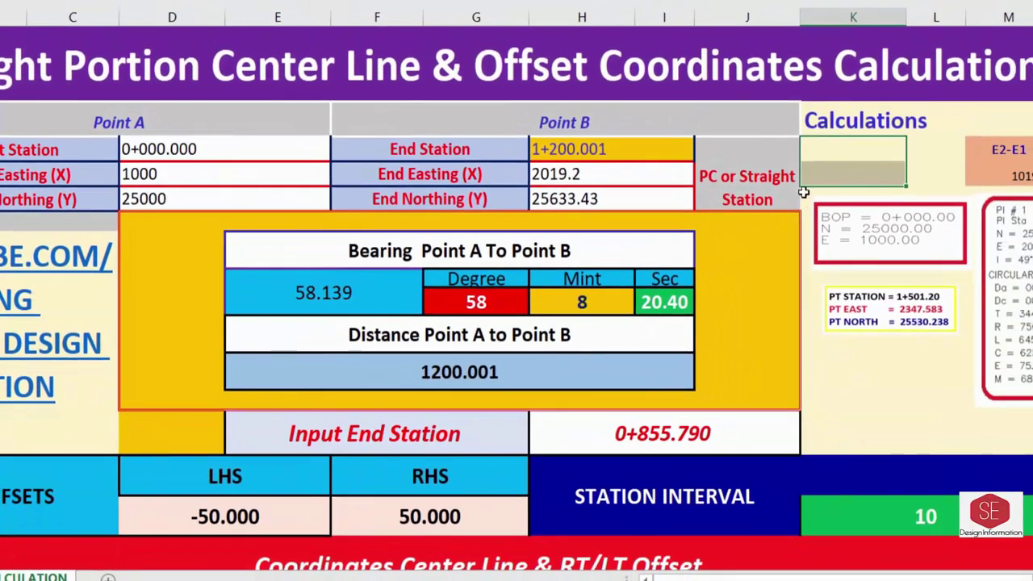
right_click(821, 183)
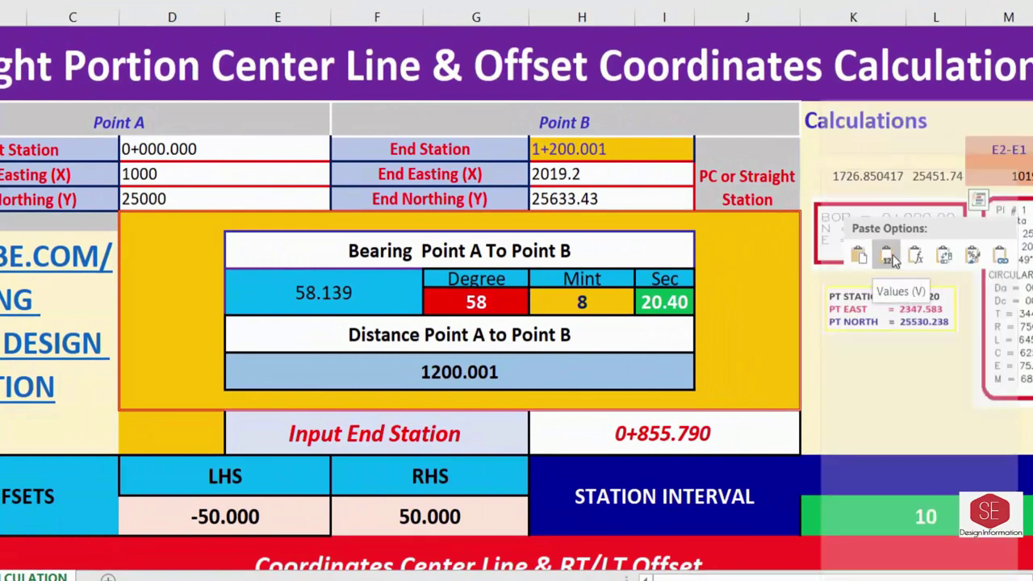
click(887, 255)
click(868, 175)
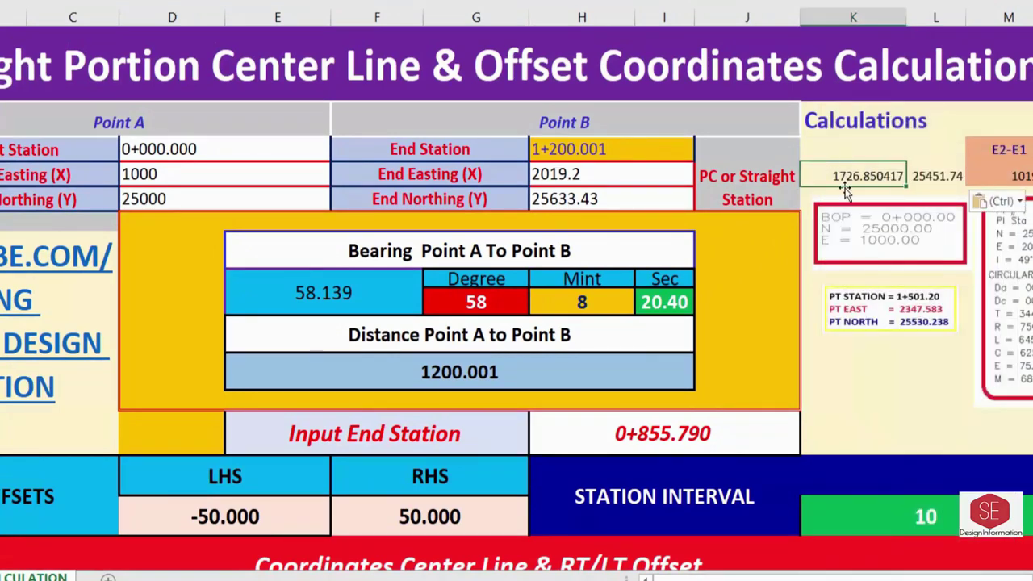
- Enter 1726.850 and 25451.74 as Point B's End Easting and Northing, giving distance 855.792
click(674, 170)
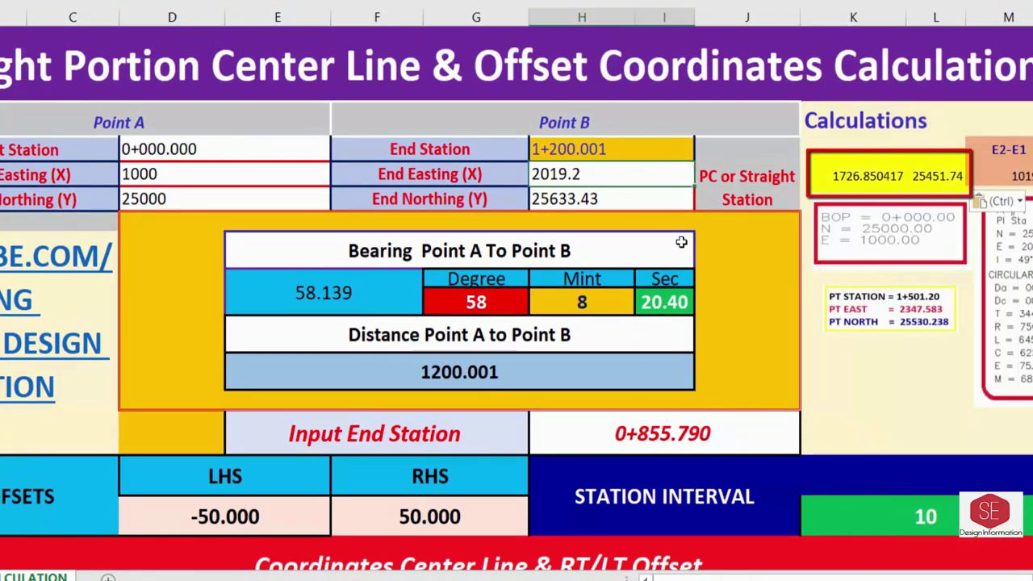
text(1726.850)
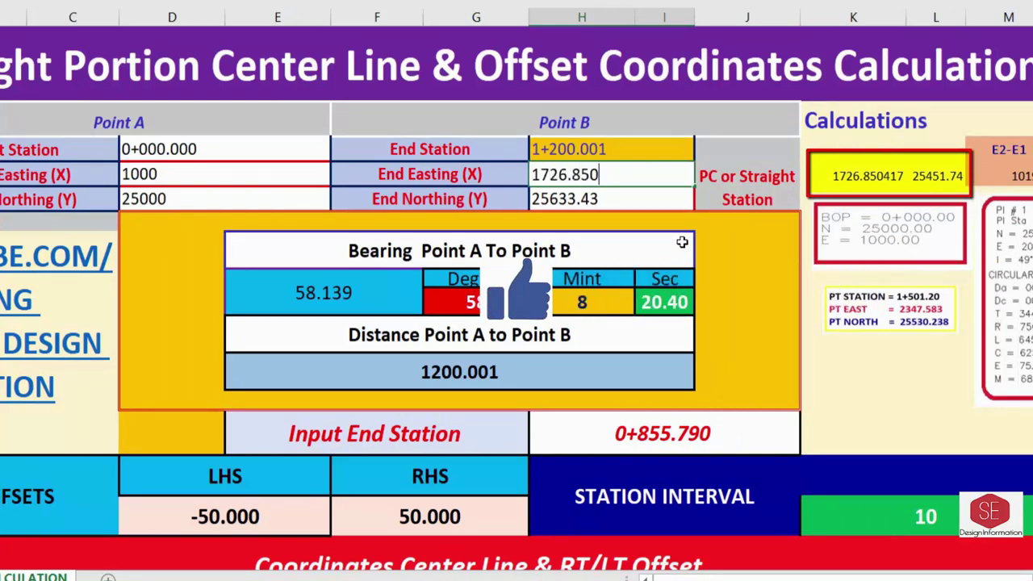
key(Return)
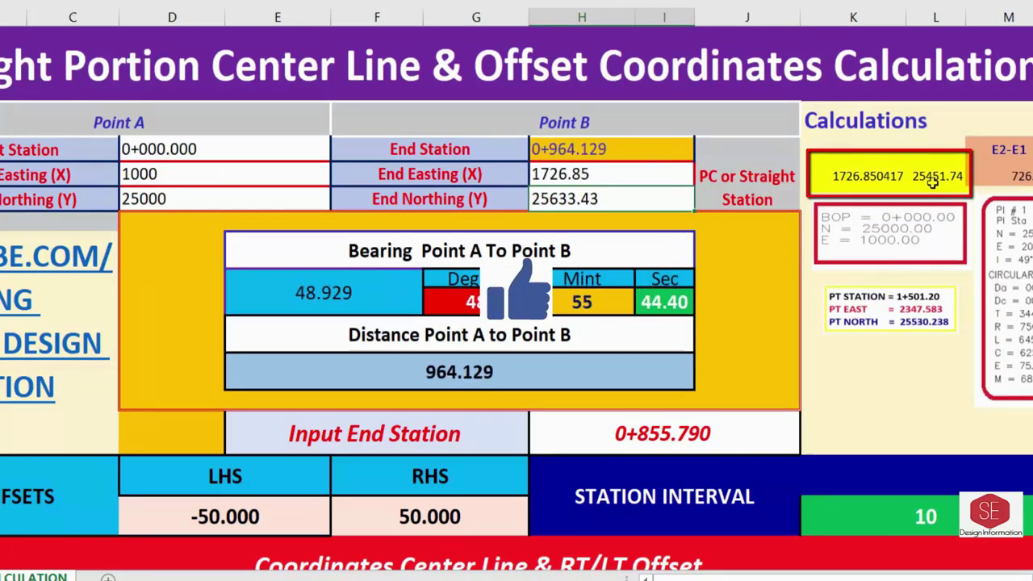
text(25451.)
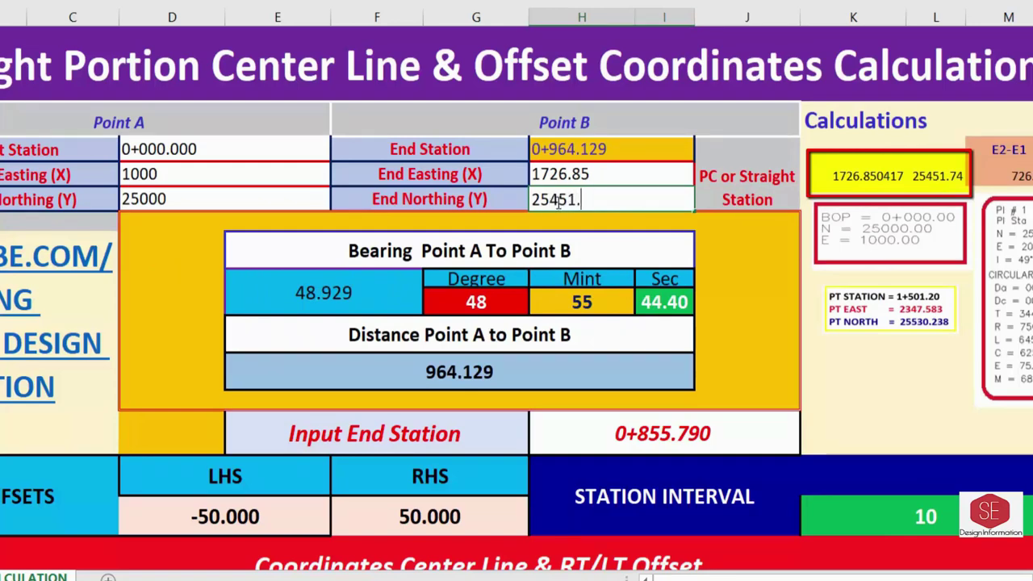
key(Return)
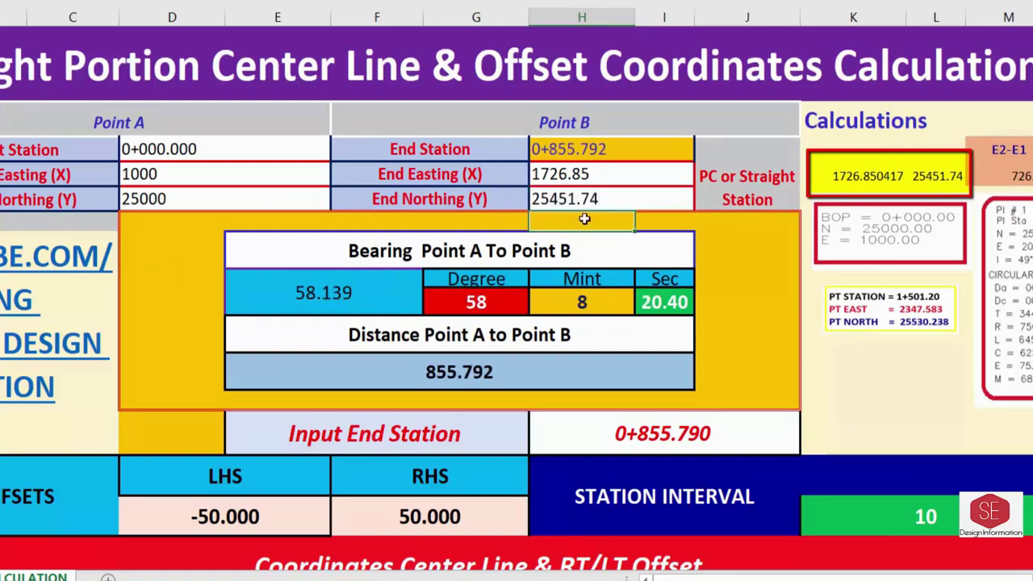
click(498, 380)
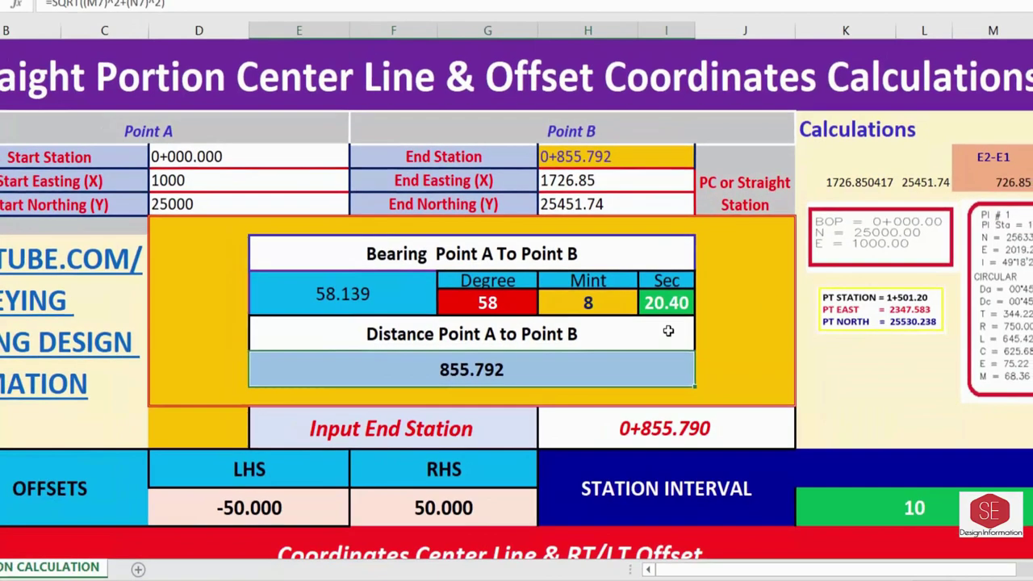
- Reset the second station to 10 so the table runs in 10 m steps to 0+850
scroll(669, 331, down, 5)
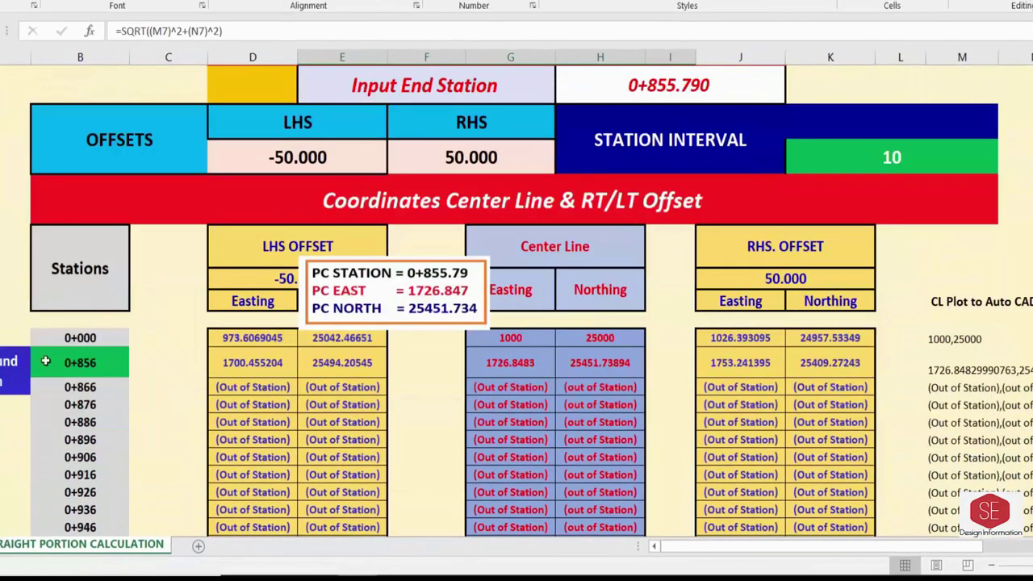
click(80, 363)
text(10)
key(Return)
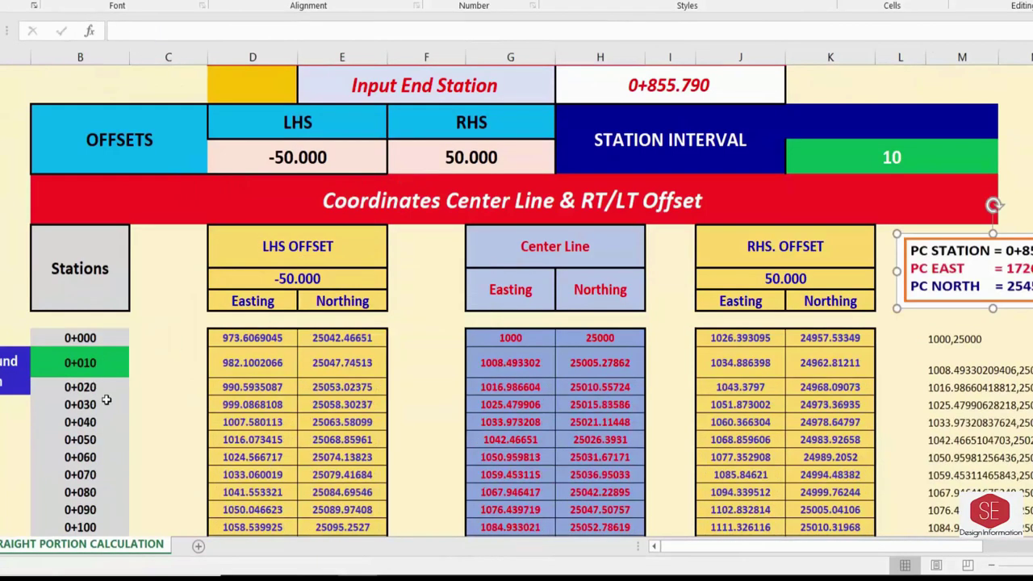
scroll(108, 402, down, 14)
scroll(108, 402, down, 7)
scroll(105, 397, down, 7)
scroll(104, 397, down, 1)
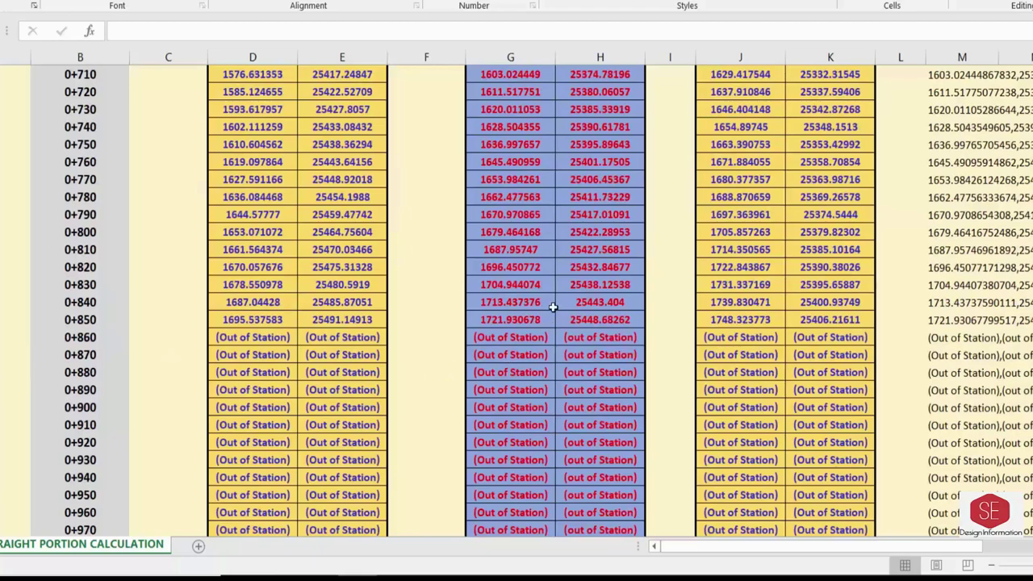
scroll(502, 321, up, 3)
scroll(686, 248, up, 11)
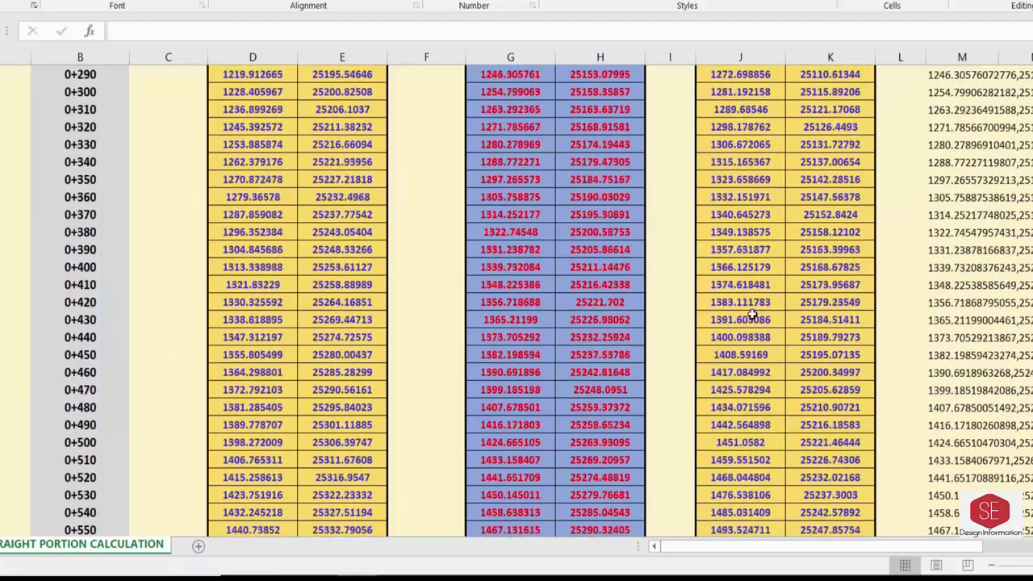
scroll(686, 248, up, 4)
scroll(687, 248, up, 2)
scroll(686, 248, up, 6)
scroll(721, 227, up, 3)
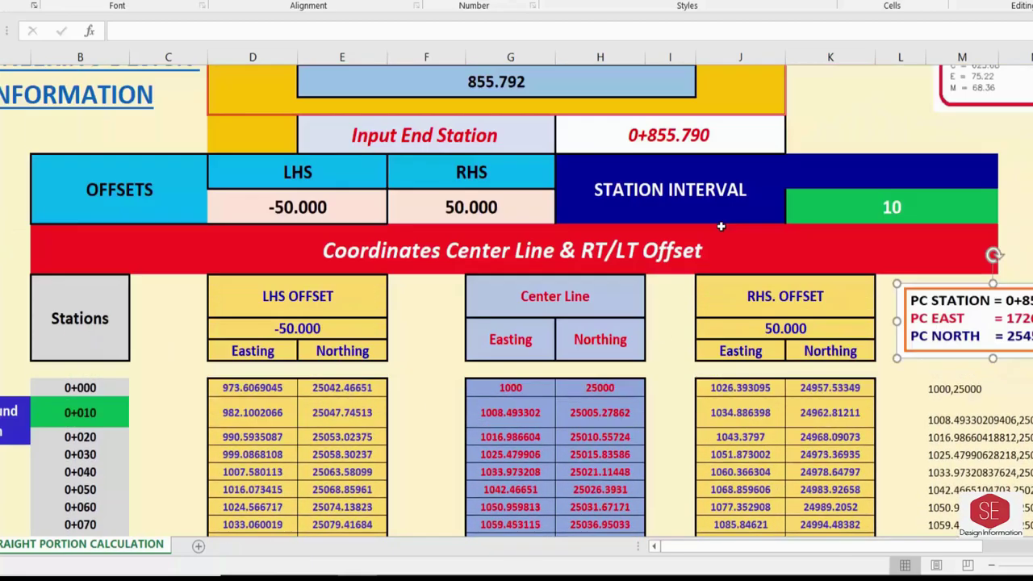
scroll(686, 184, up, 3)
scroll(727, 231, up, 1)
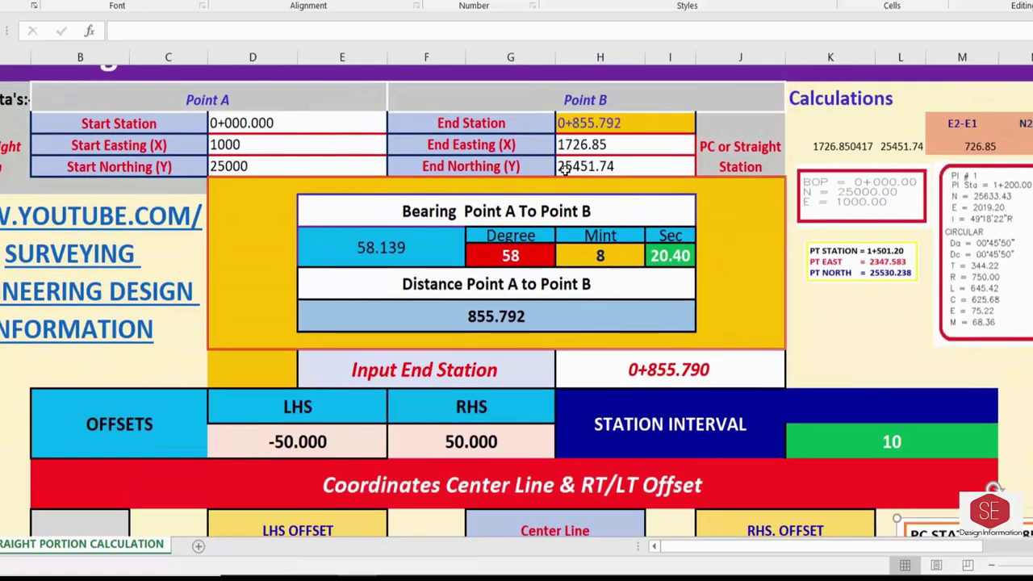
- Enter 2+500, then 4500, in the Input End Station, leaving it at 4+500.000
click(647, 357)
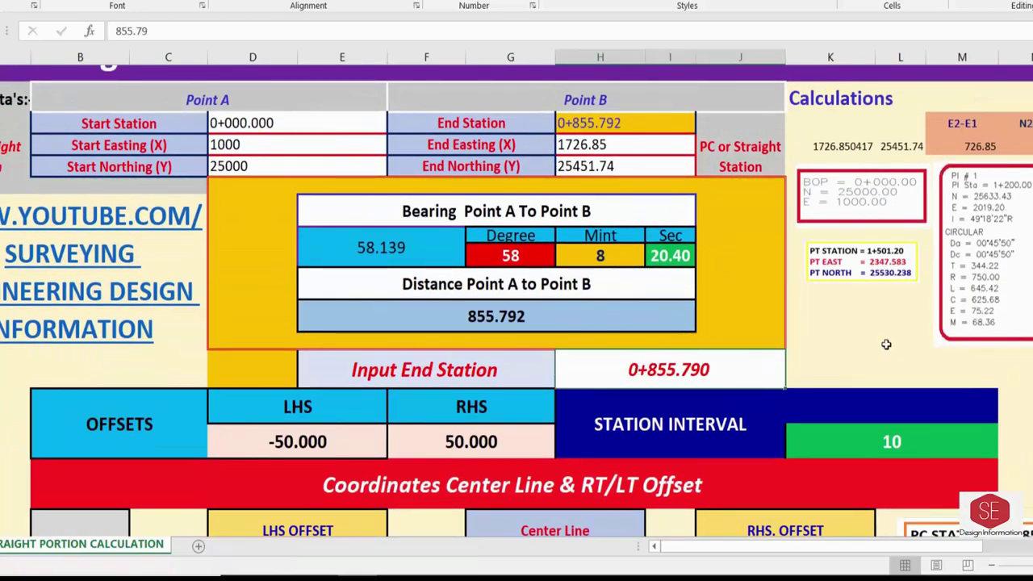
text(2+500)
key(Return)
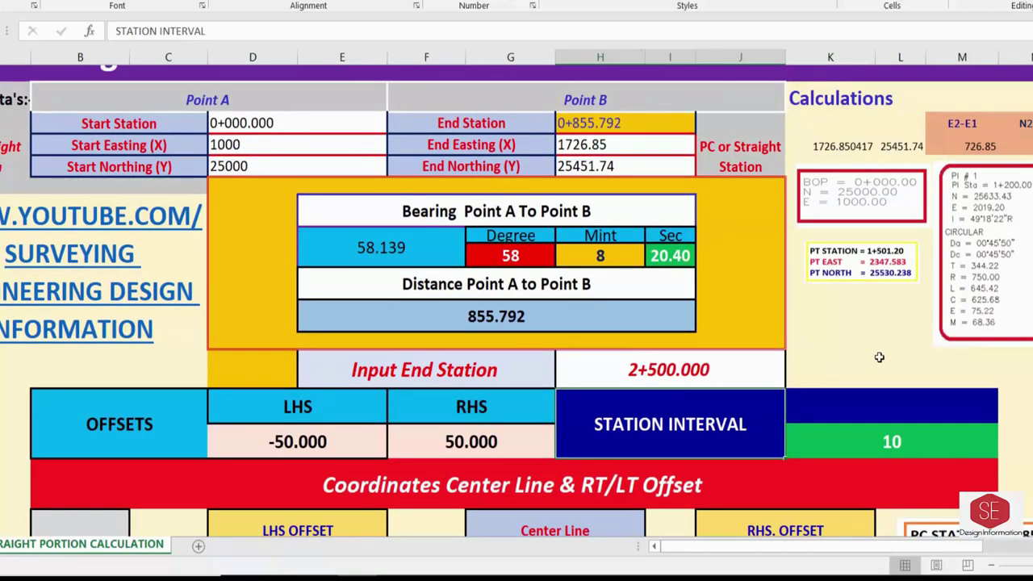
click(701, 367)
text(4500)
key(Return)
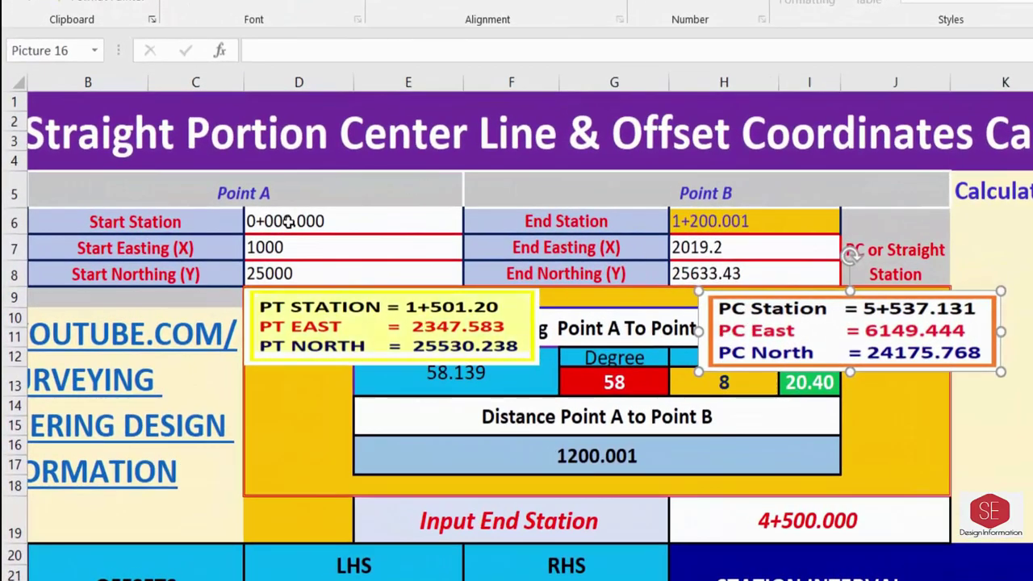
- Enter Point A's PT data: start station 1501.20, easting 2347.583, northing 25530.238
click(291, 221)
text(0)
key(BackSpace)
text(1501.)
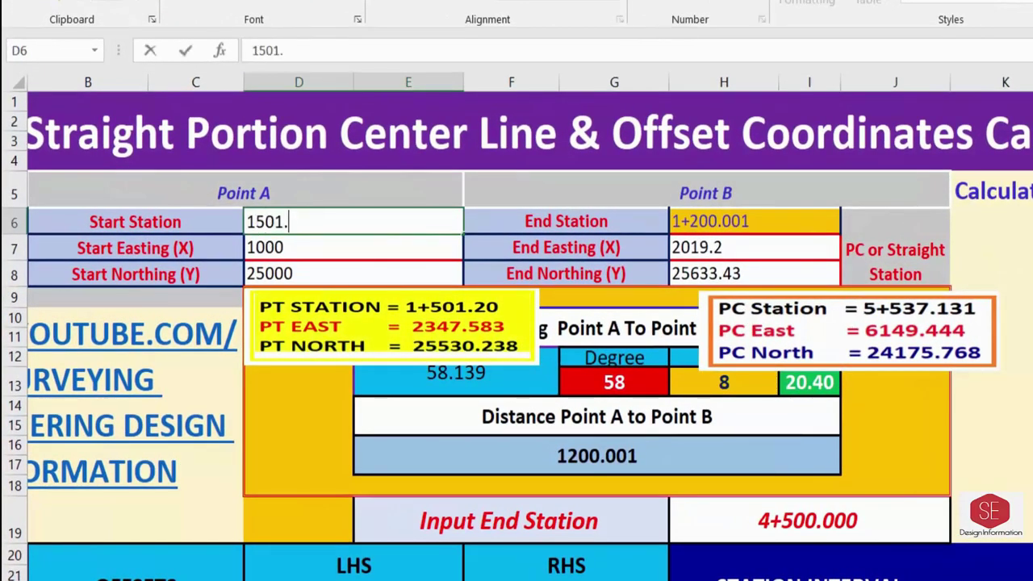
text(20)
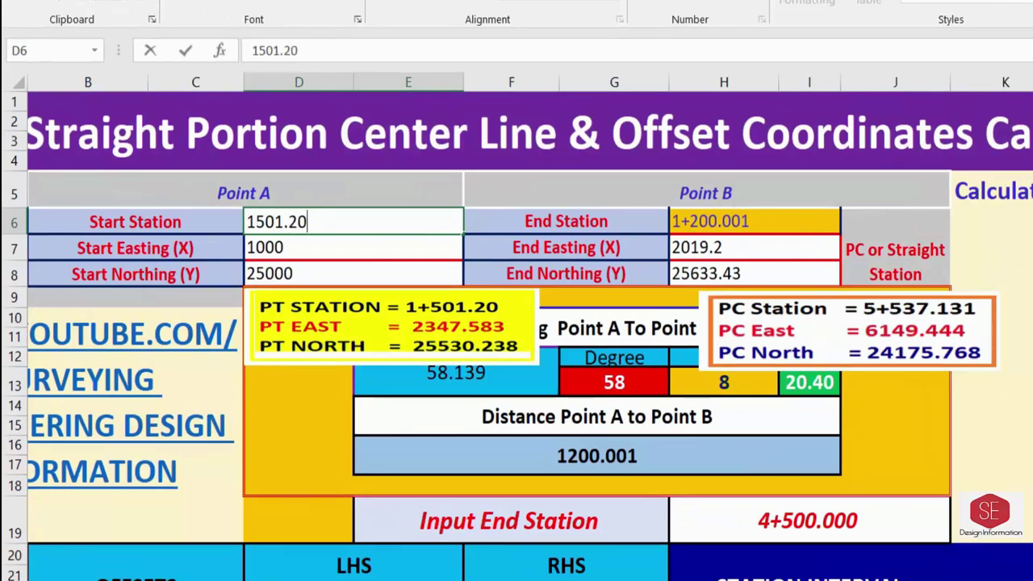
key(Return)
text(2347.)
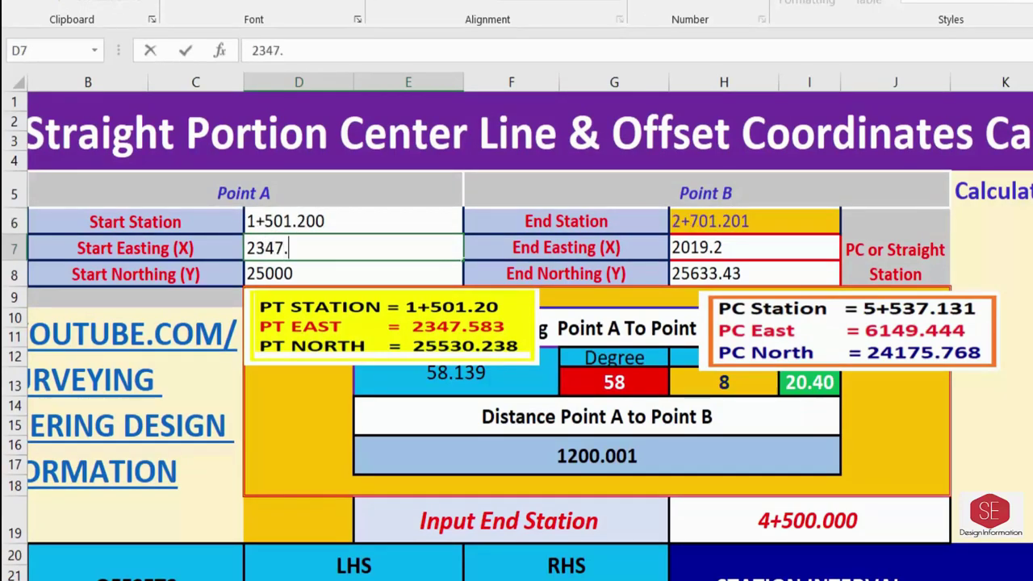
text(583)
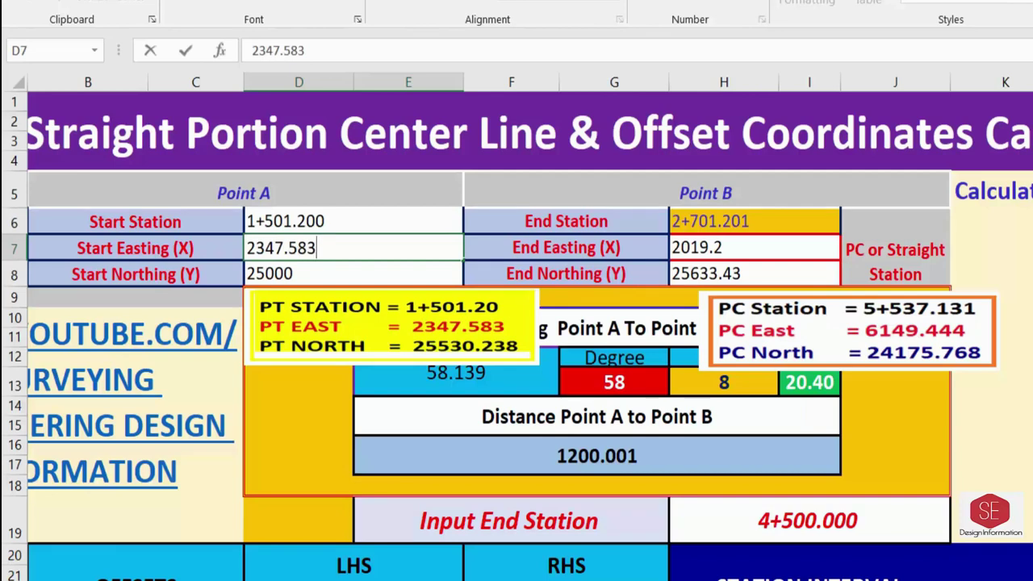
key(Return)
text(2553)
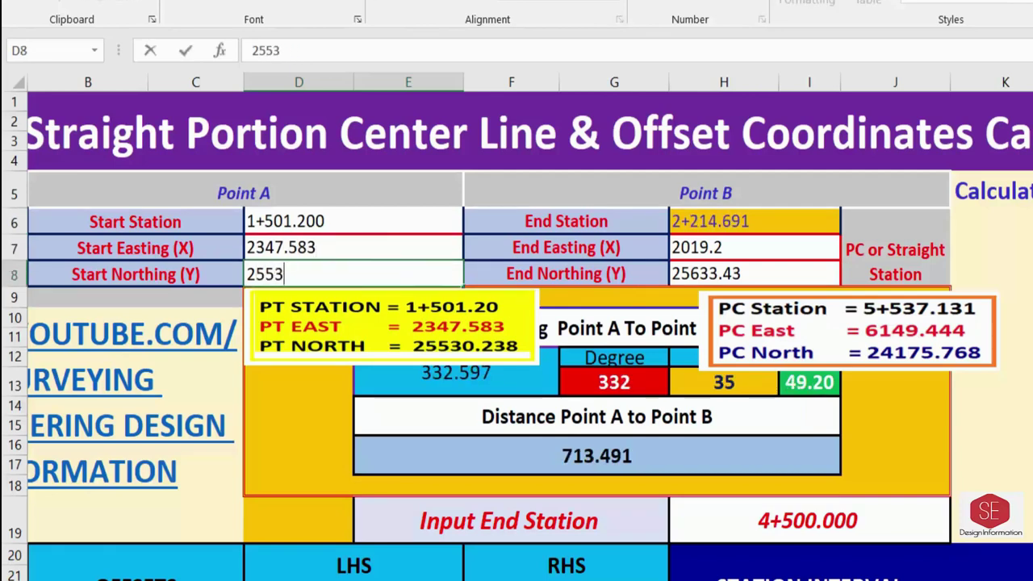
text(0.238)
key(Return)
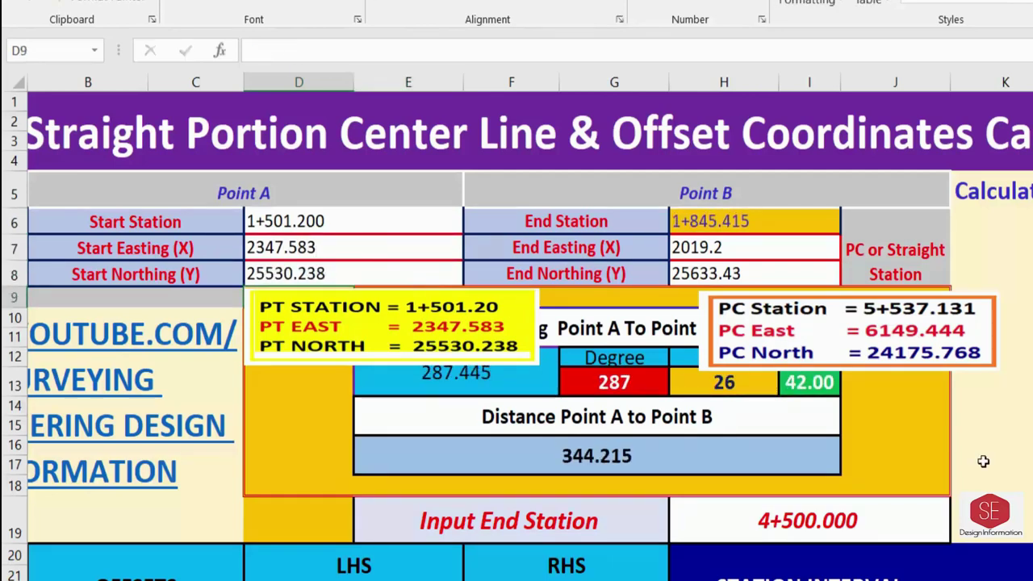
- Set Point B to easting 6149.444, northing 24175.768, and the input end station to 5537.131
click(708, 258)
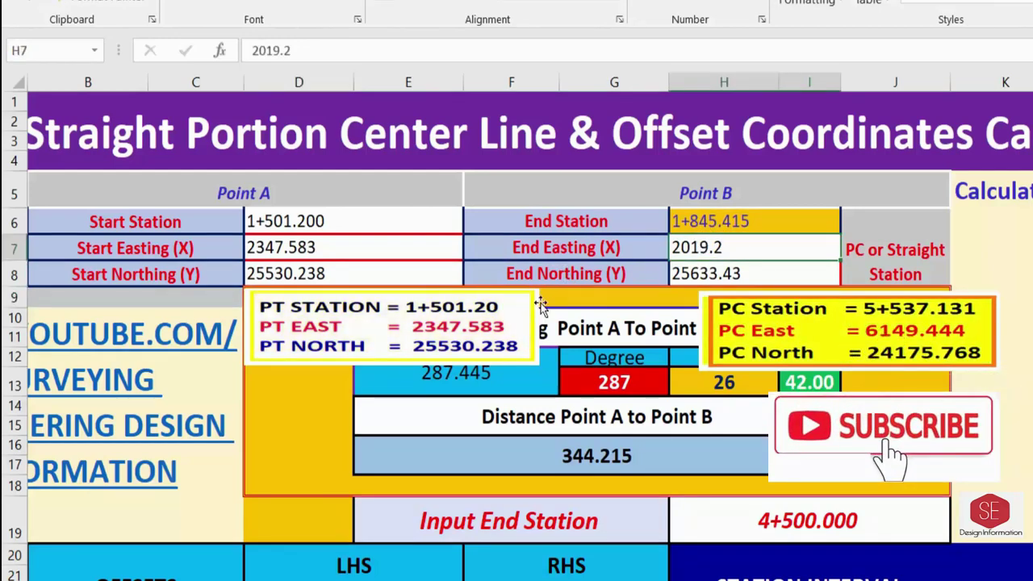
text(6149.4)
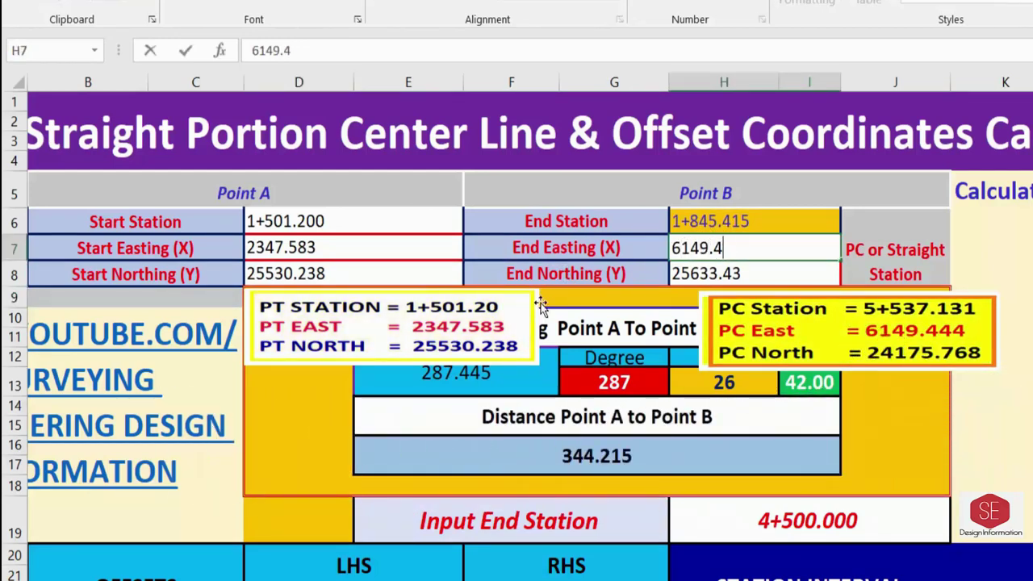
text(44)
key(Return)
text(241)
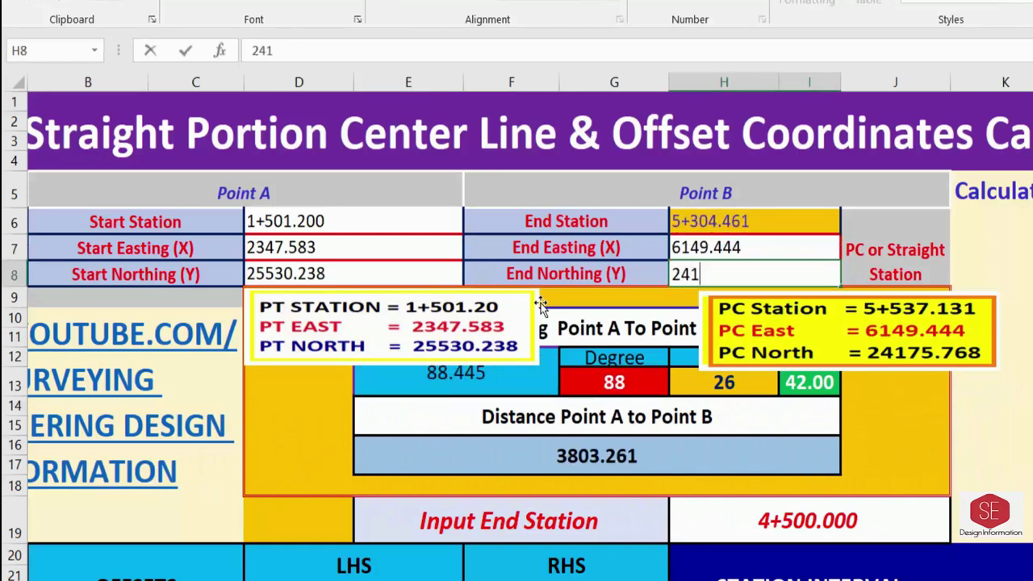
text(75.7)
text(68)
key(Return)
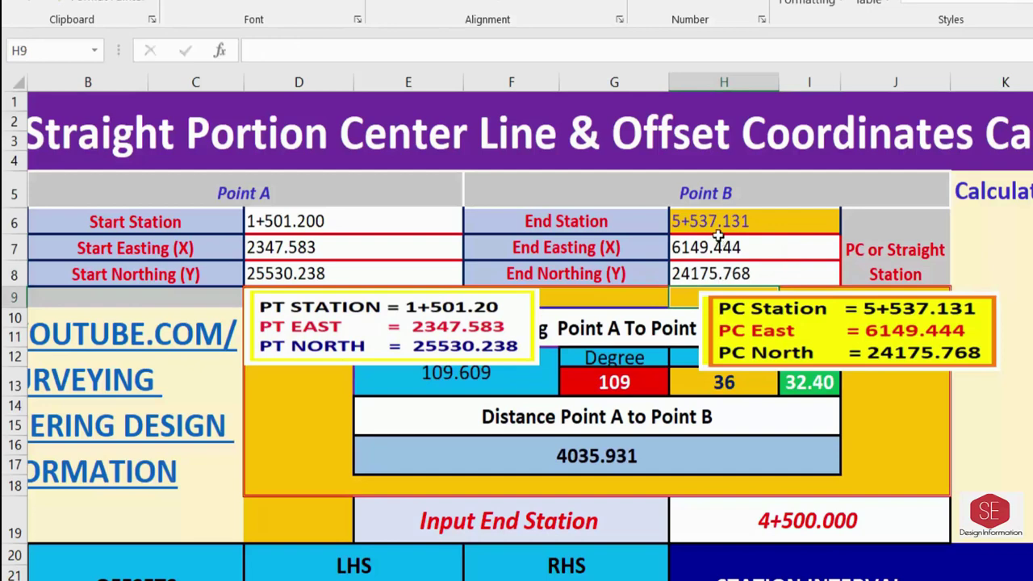
click(718, 232)
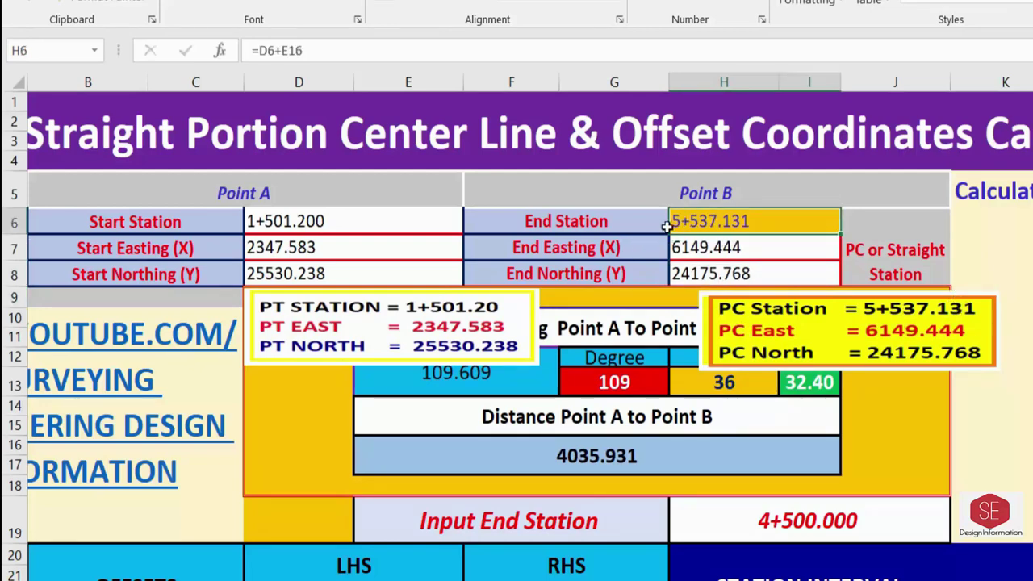
click(796, 519)
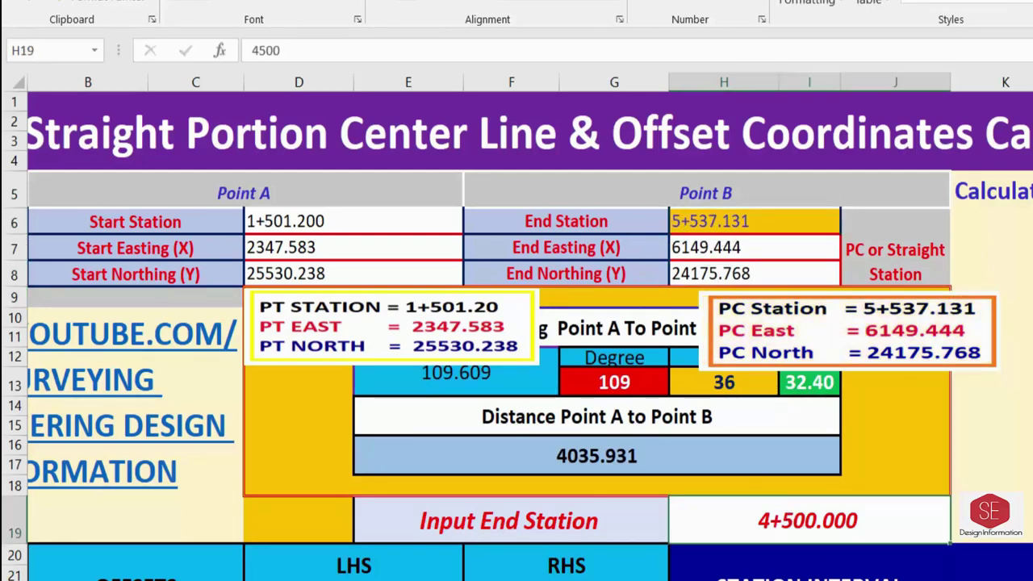
text(5537)
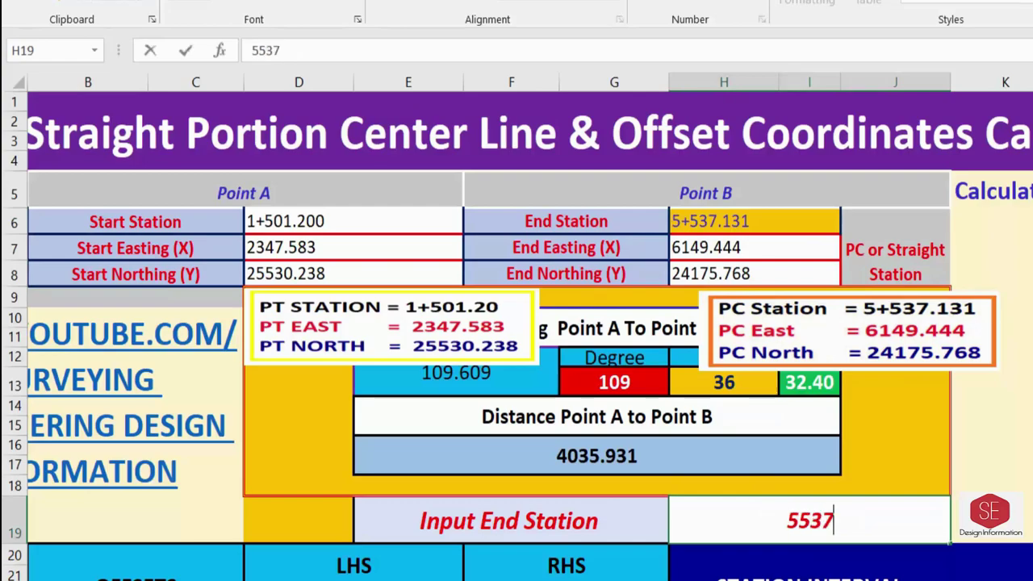
text(.131)
key(Return)
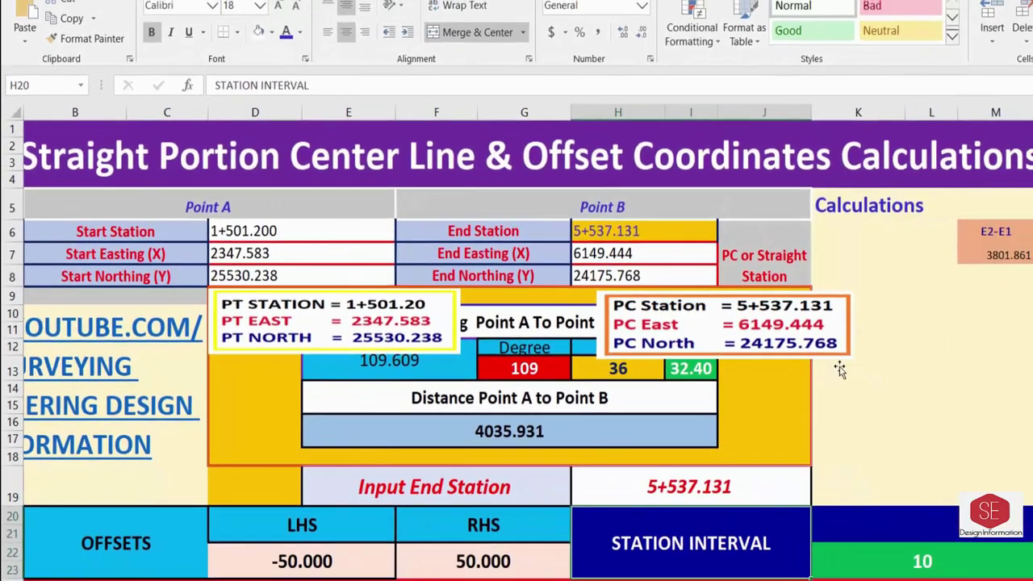
- Change the second station to 1+510.000 so the list continues in 10 m steps from 1+501
scroll(276, 272, down, 5)
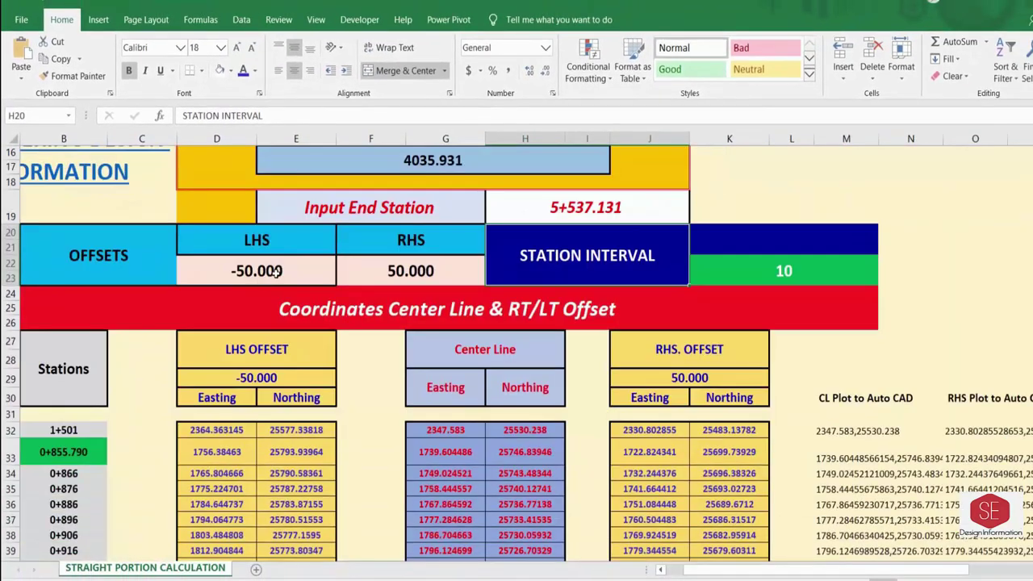
click(55, 451)
text(1510)
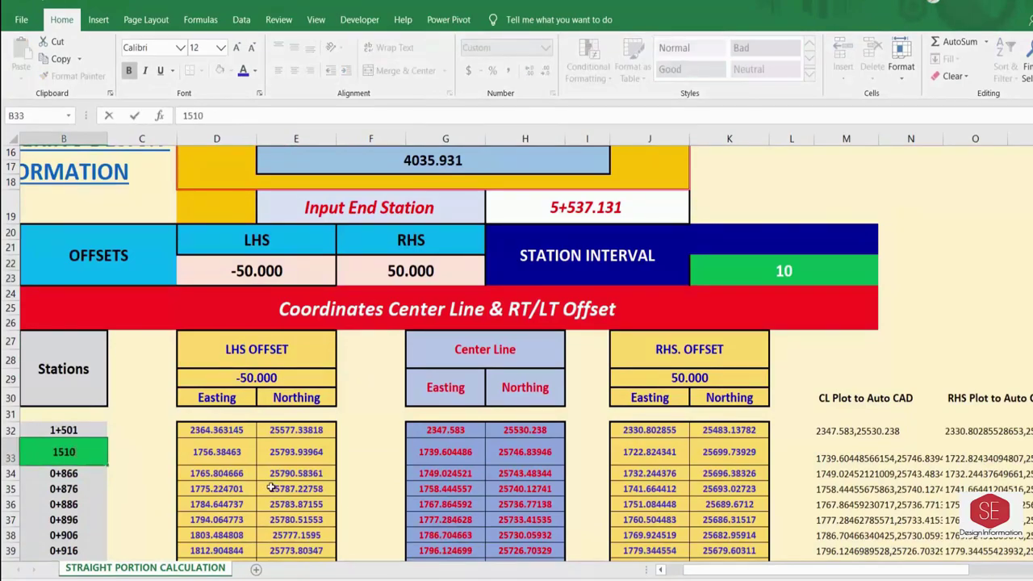
key(Return)
scroll(99, 445, down, 5)
scroll(100, 445, down, 10)
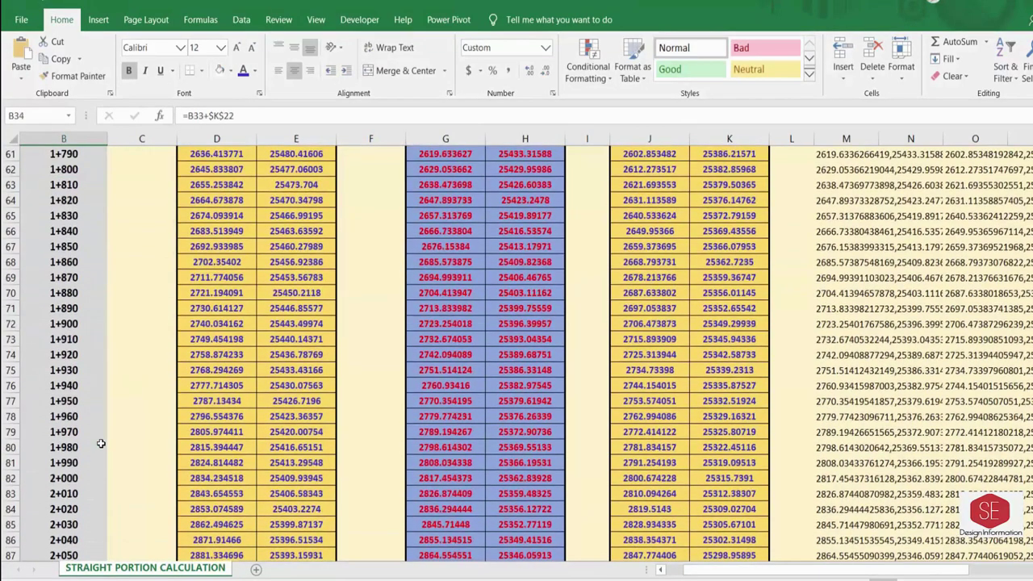
scroll(409, 248, down, 6)
scroll(526, 317, up, 10)
scroll(551, 262, up, 8)
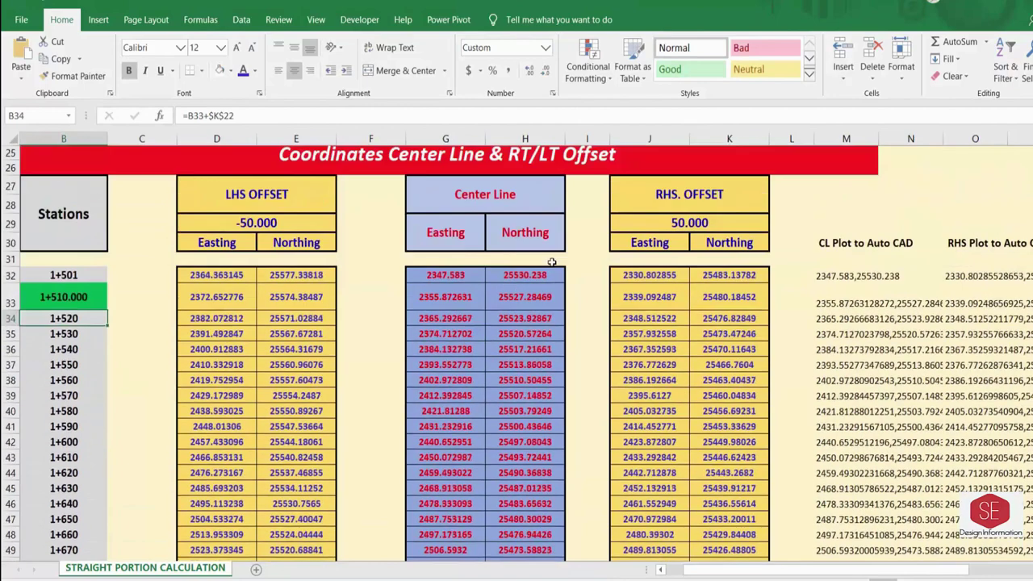
- Copy the centreline plot-to-AutoCAD coordinates from M32 downward and switch to AutoCAD
click(853, 276)
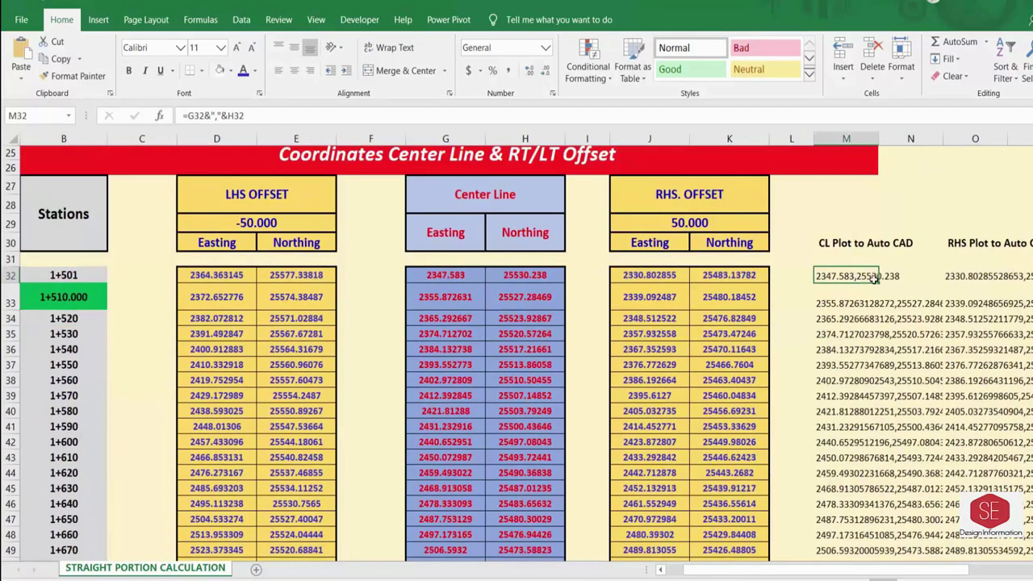
key(ctrl+shift+Down)
right_click(826, 252)
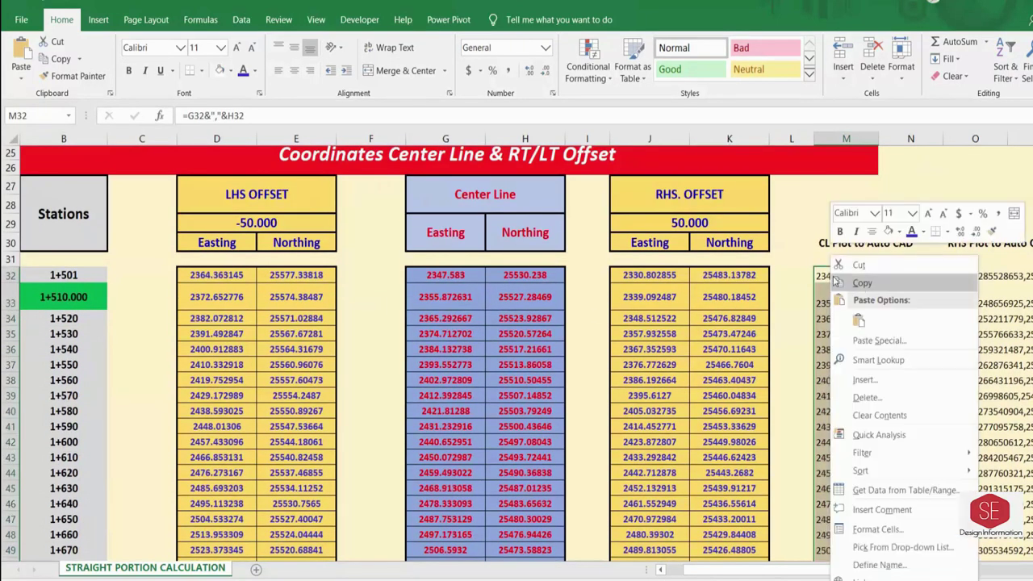
click(838, 281)
key(alt+Tab)
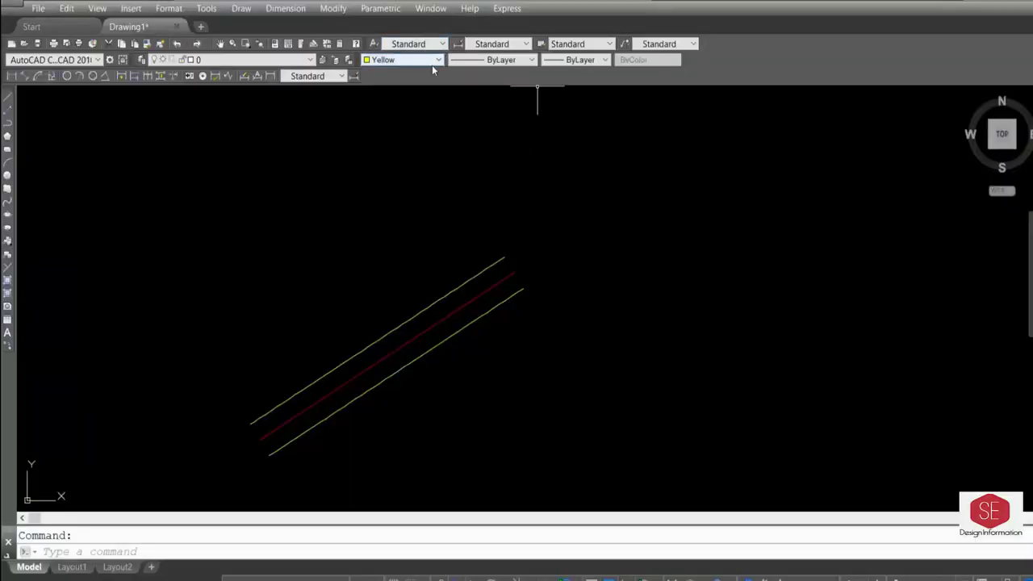
- Draw the second straight's centreline as a red polyline from the pasted coordinates
click(418, 62)
click(407, 96)
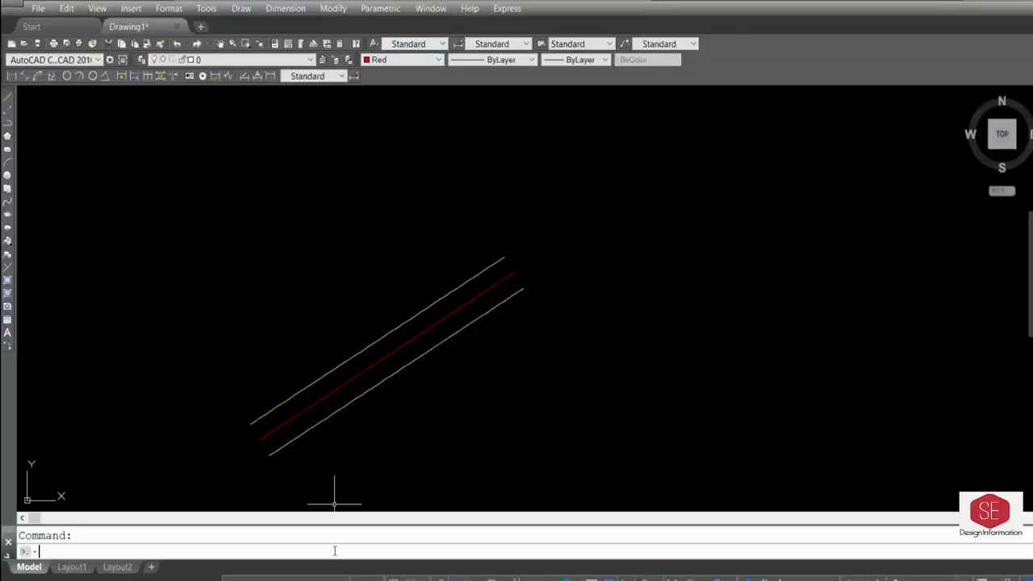
text(pl)
key(Return)
right_click(304, 549)
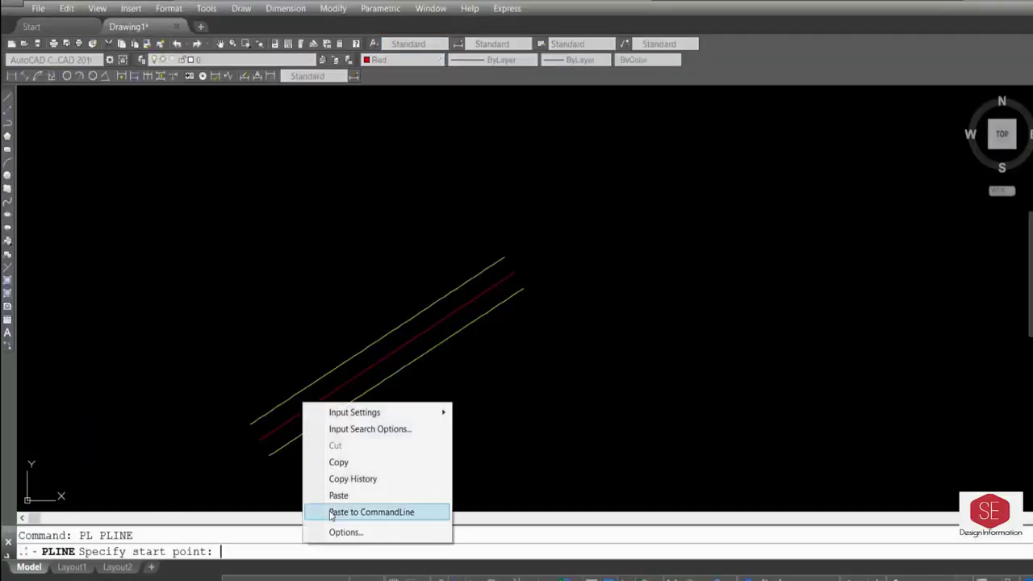
click(413, 231)
scroll(485, 230, down, 3)
key(Escape)
scroll(473, 312, down, 2)
scroll(600, 318, up, 2)
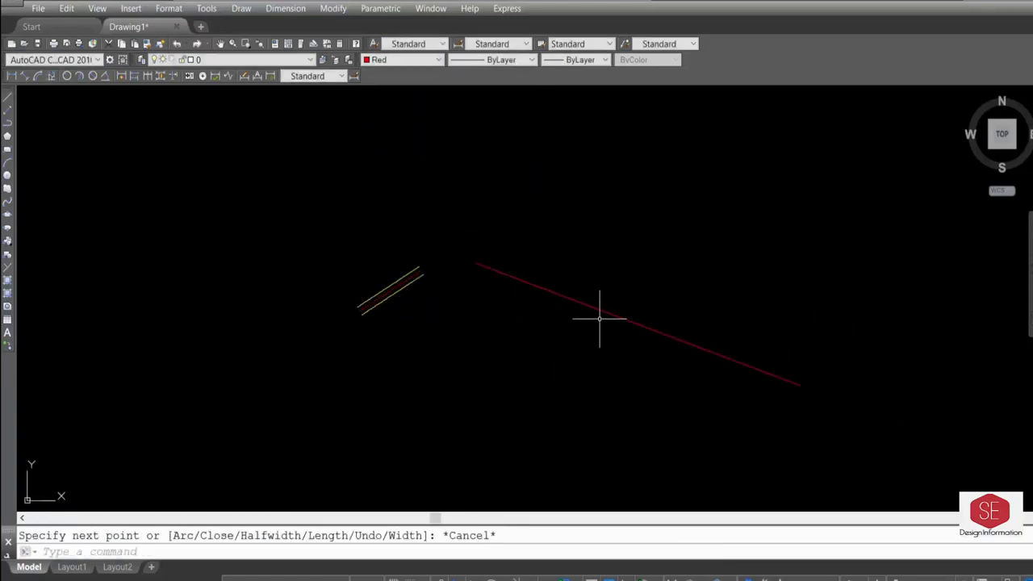
- Set the current colour back to yellow and return to the Excel workbook
click(407, 60)
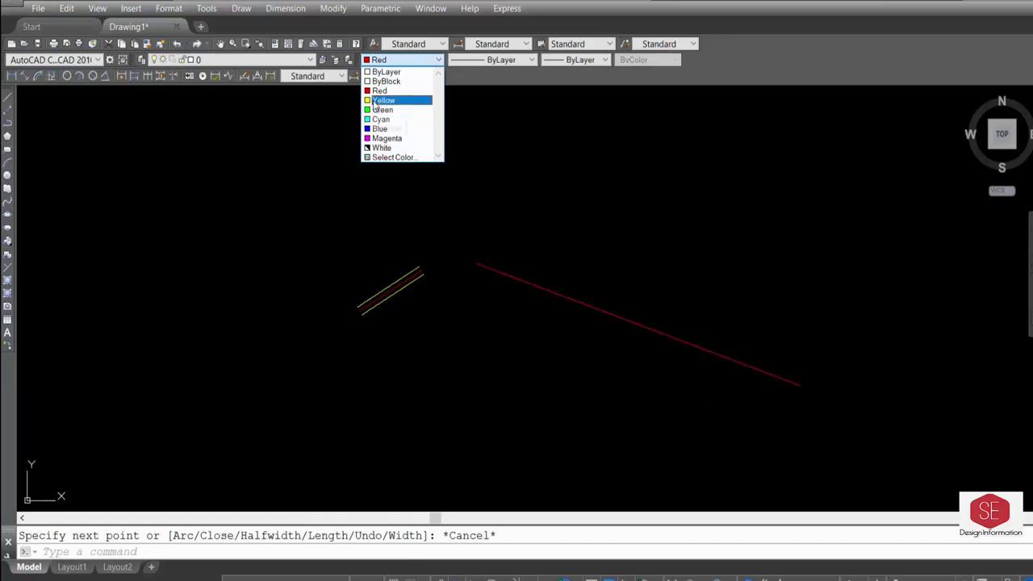
click(381, 100)
mouse_move(394, 576)
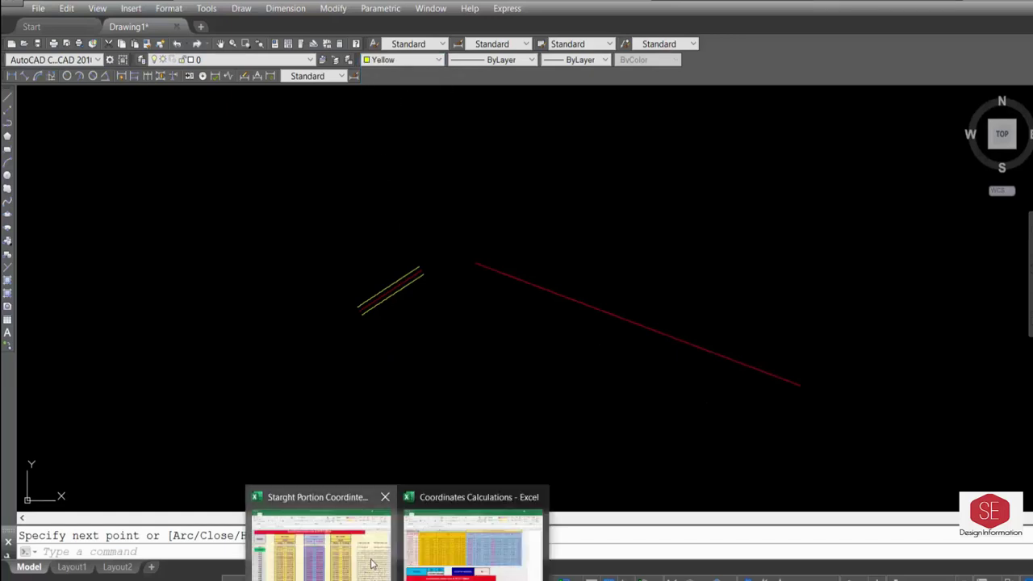
click(474, 531)
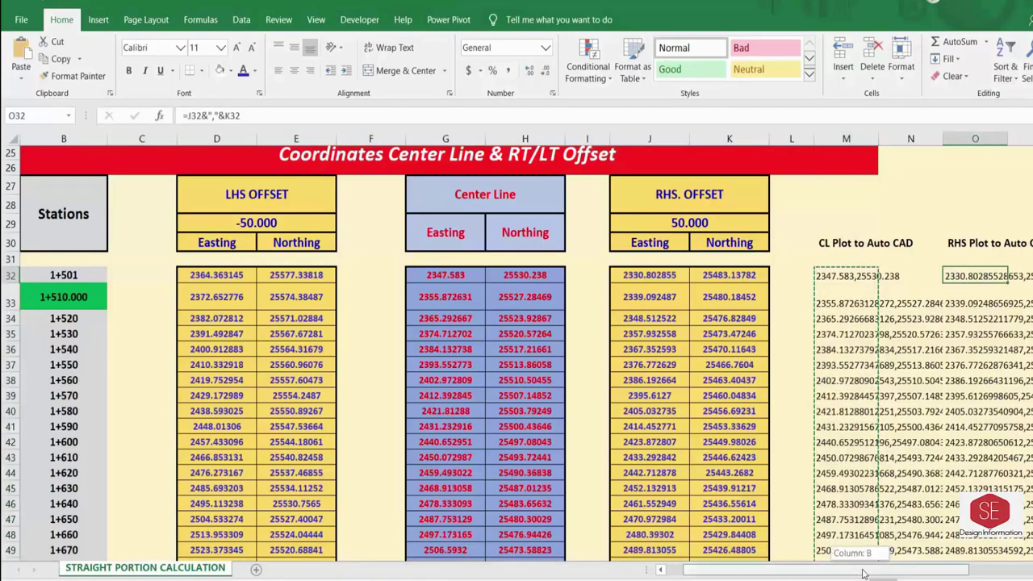
- Fill the RHS plot formula down its column and copy the RHS plot coordinates
drag(823, 570, 856, 570)
double_click(771, 282)
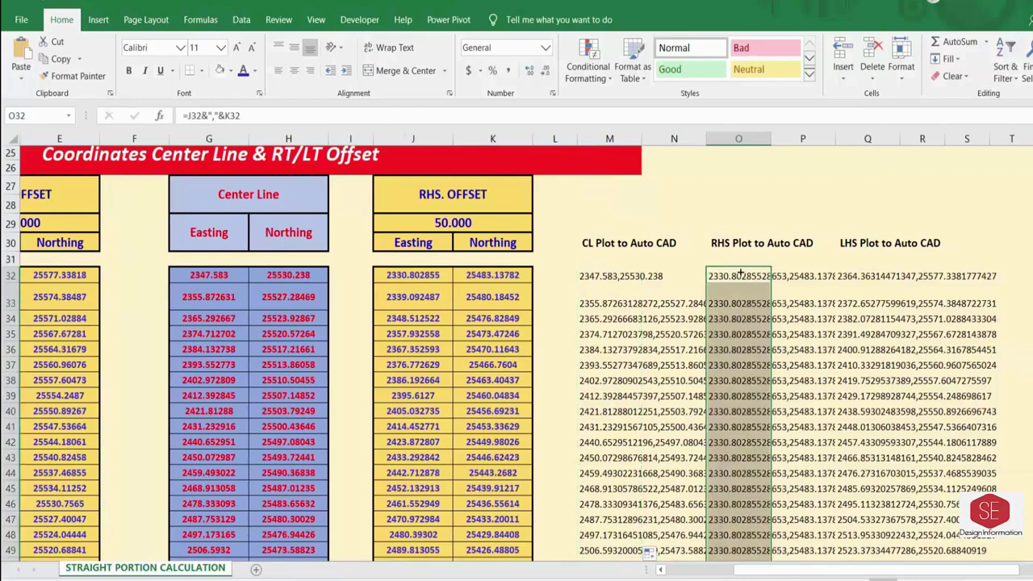
right_click(741, 275)
click(763, 277)
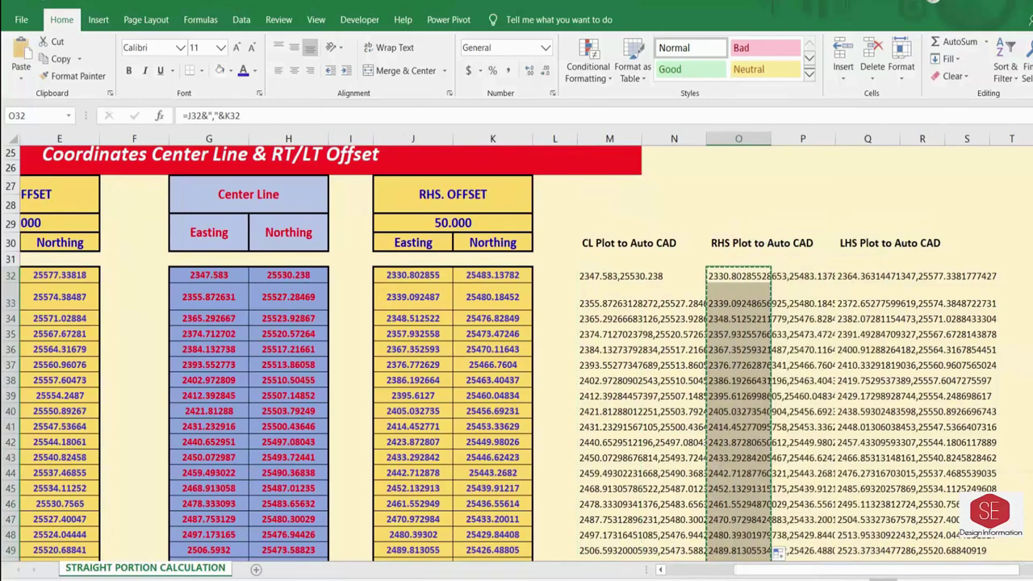
- Draw the right-offset polyline in AutoCAD from the pasted RHS coordinates
key(alt+Tab)
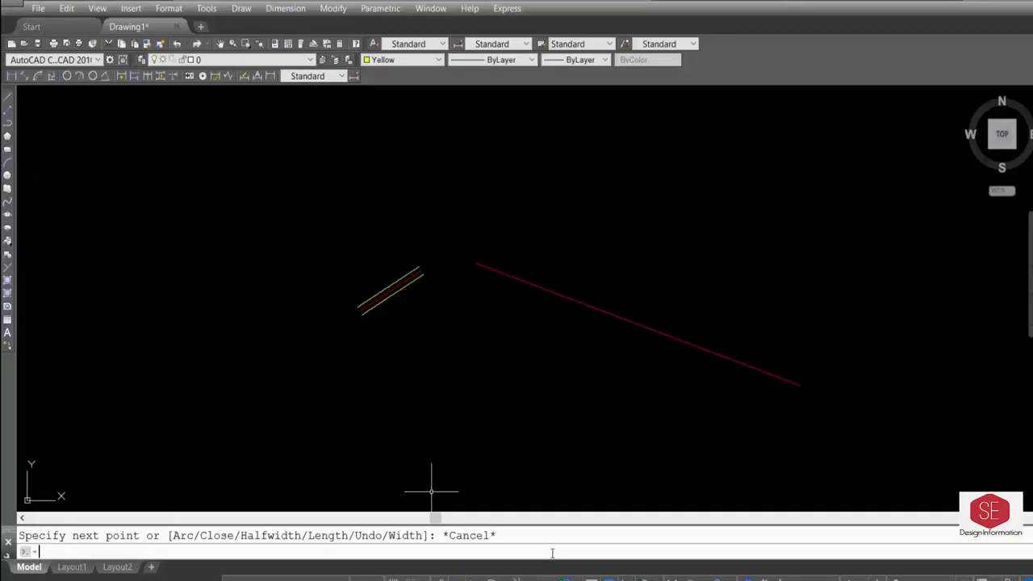
text(pl)
key(Return)
right_click(545, 553)
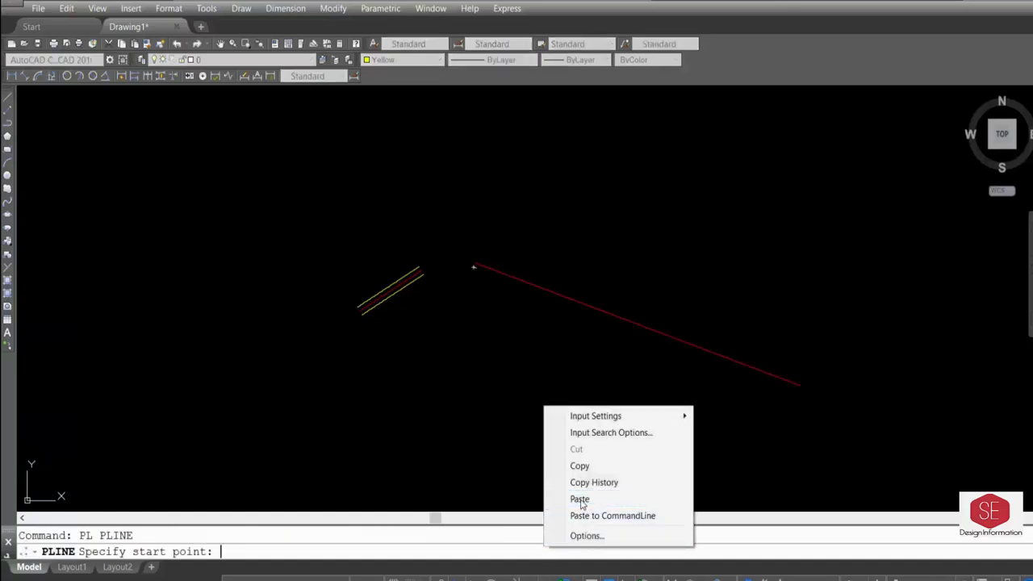
click(581, 499)
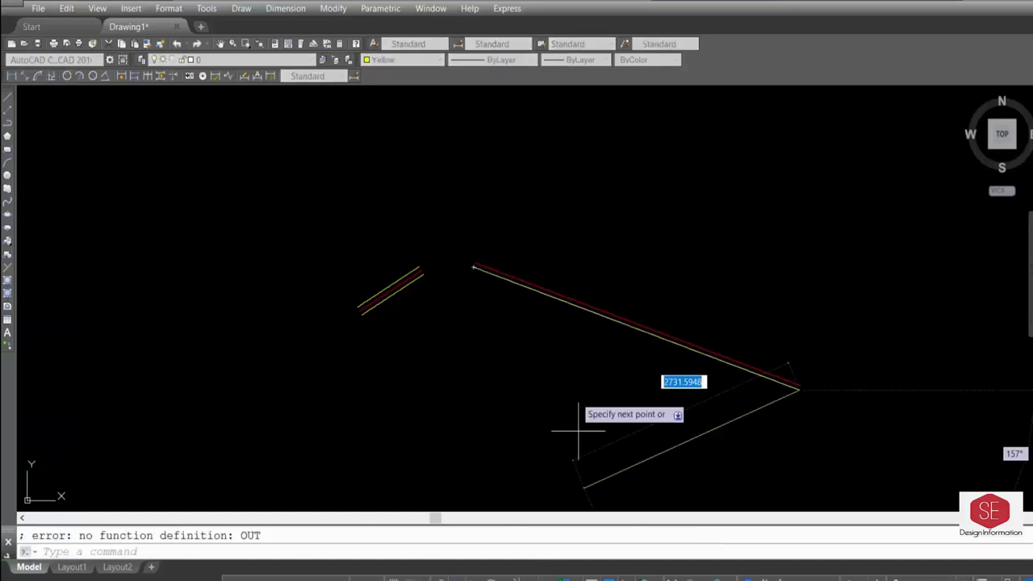
key(Escape)
- Copy the LHS Plot to Auto CAD coordinates in Q32:Q49 and return to AutoCAD
key(alt+Tab)
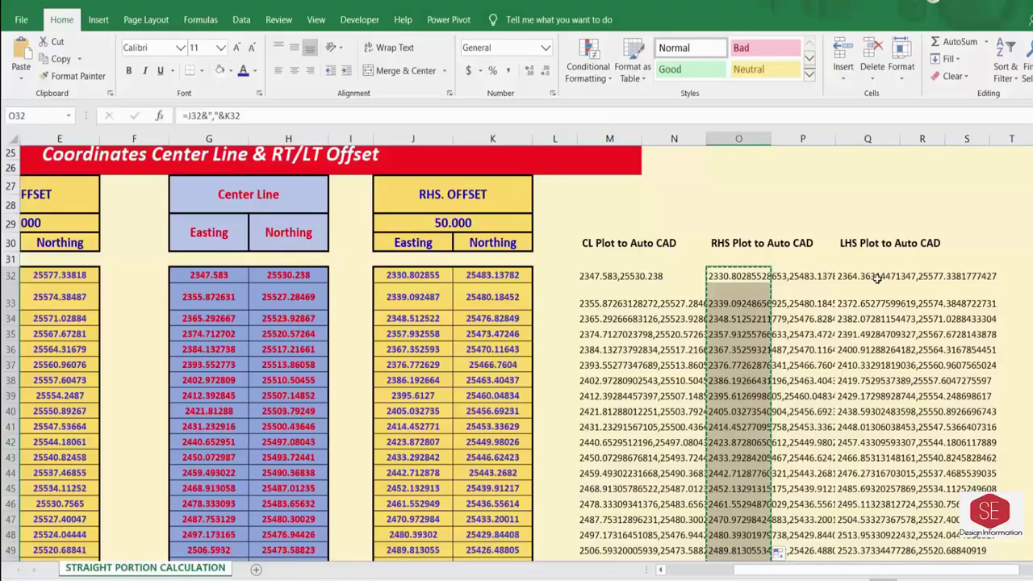
key(ctrl+shift+Down)
right_click(878, 256)
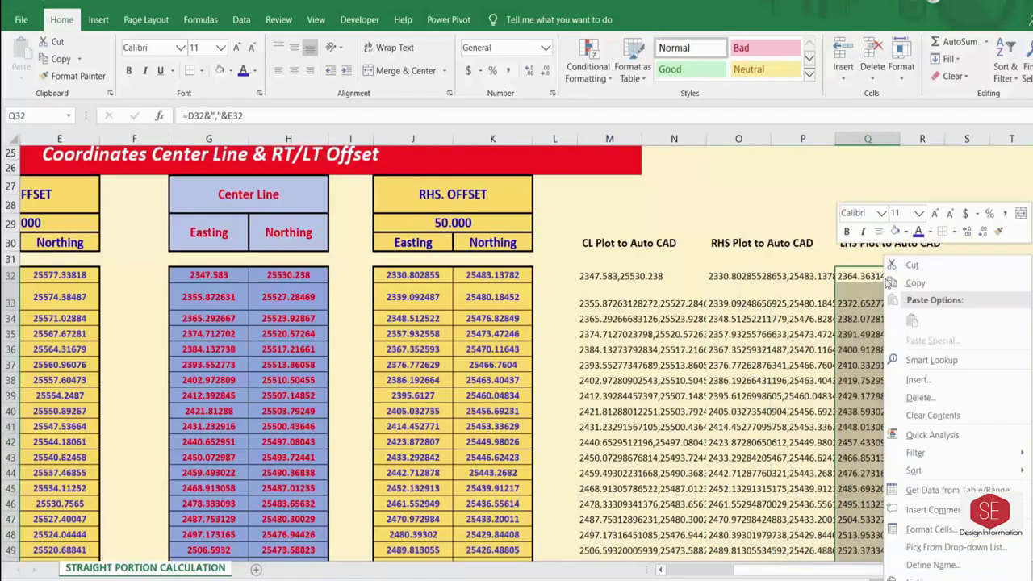
click(904, 281)
right_click(881, 276)
click(900, 280)
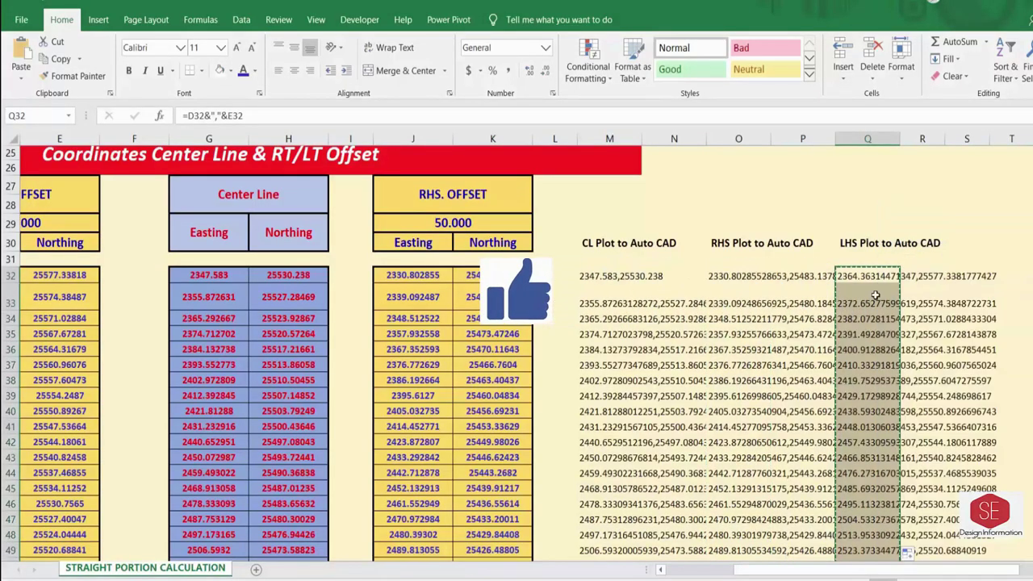
key(alt+Tab)
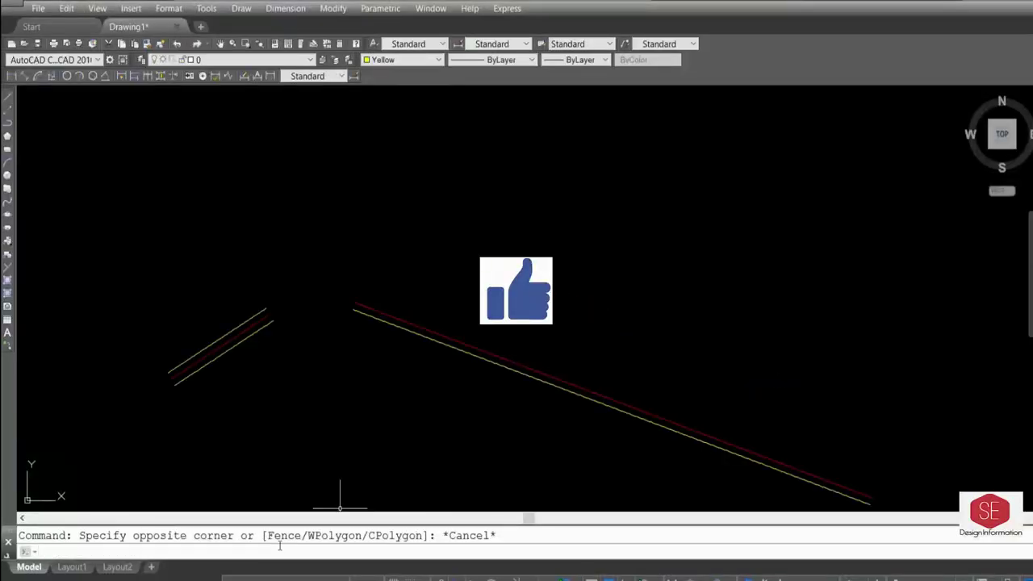
- Draw the left-hand offset polyline by pasting the LHS coordinates into a PL command
text(pl)
key(Return)
right_click(275, 549)
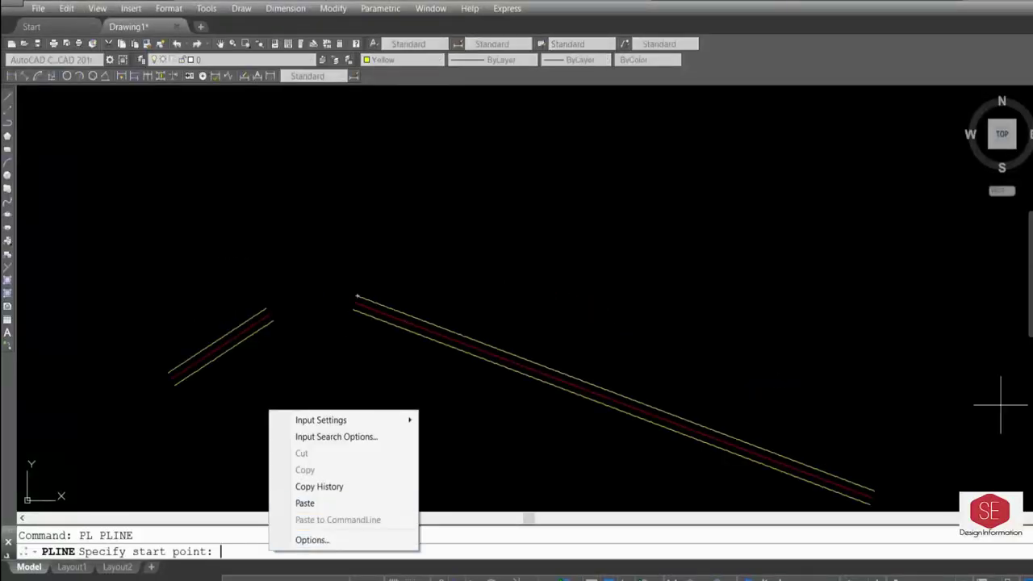
click(305, 503)
key(Escape)
scroll(415, 323, up, 2)
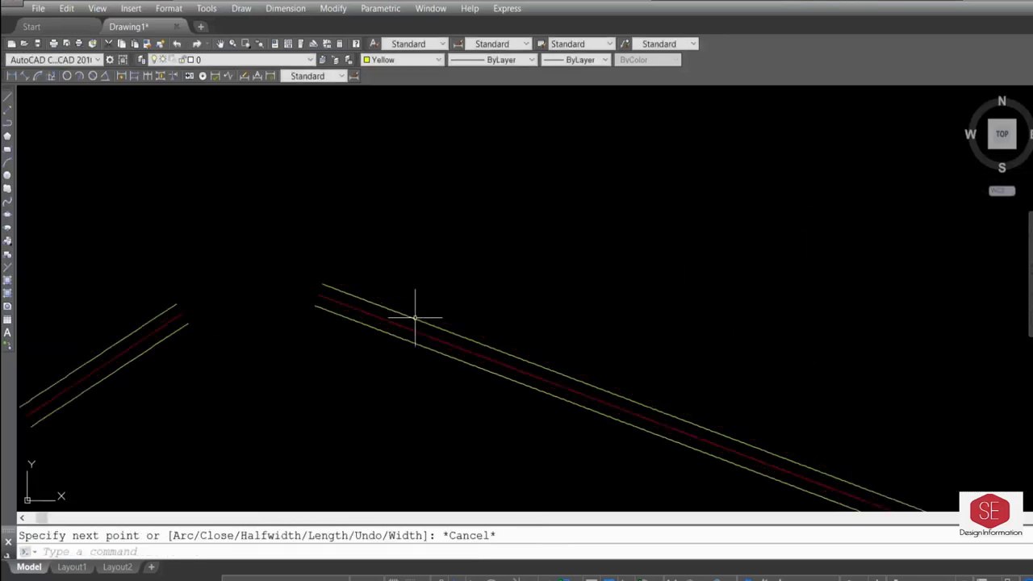
scroll(404, 319, up, 2)
text(O)
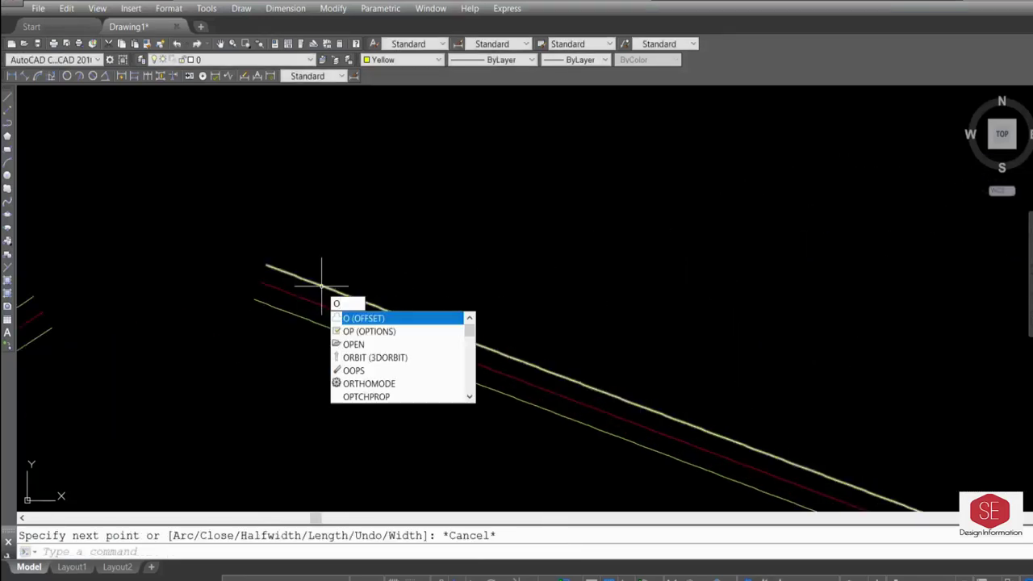
- Offset the top and left-segment road lines by 50 units to their chosen sides
key(Return)
text(50)
key(Return)
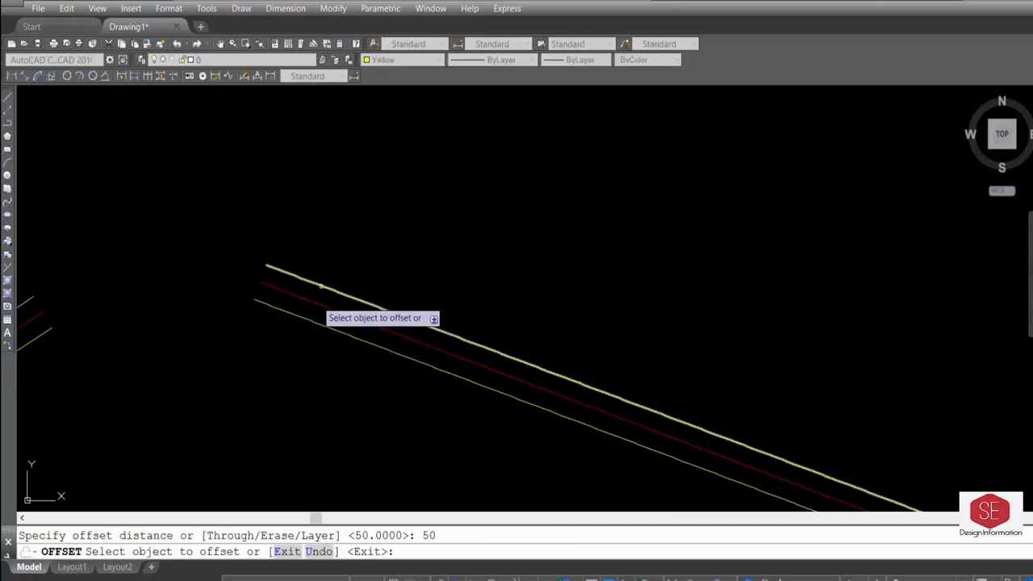
click(316, 284)
click(309, 301)
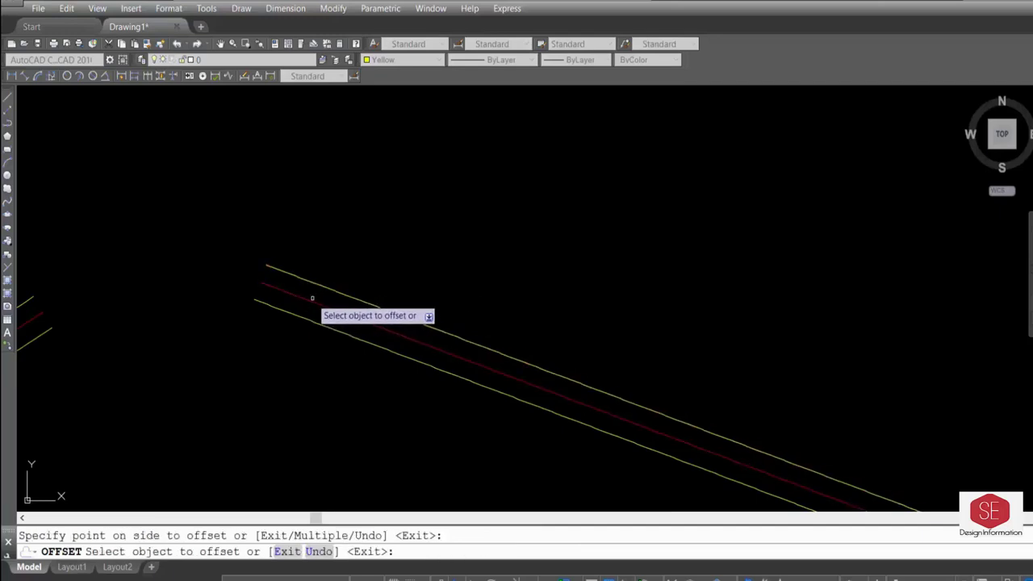
click(311, 300)
click(297, 320)
scroll(506, 322, down, 3)
scroll(293, 346, up, 5)
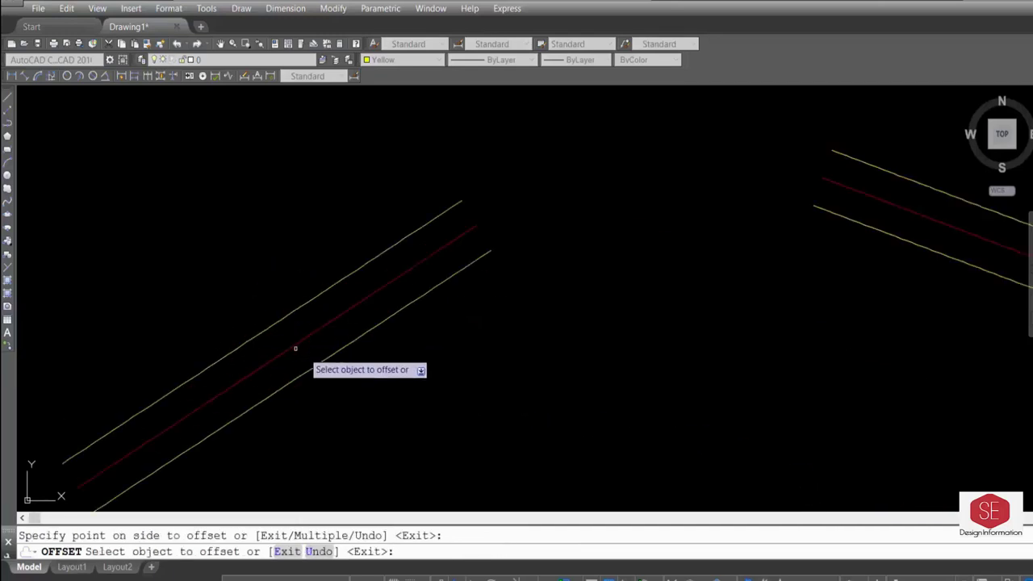
click(292, 356)
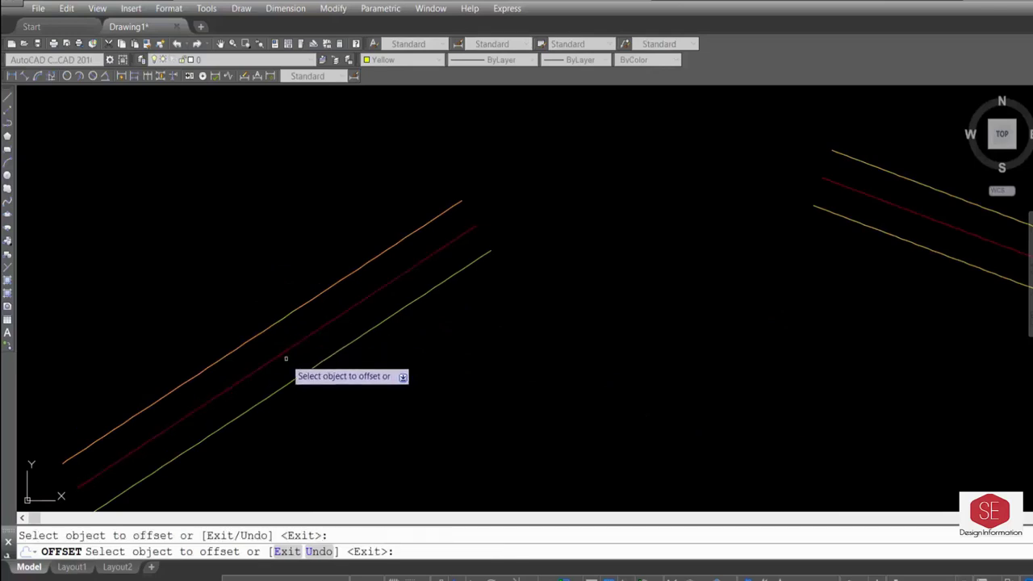
click(289, 357)
click(299, 380)
scroll(395, 319, down, 3)
scroll(532, 301, up, 3)
key(Escape)
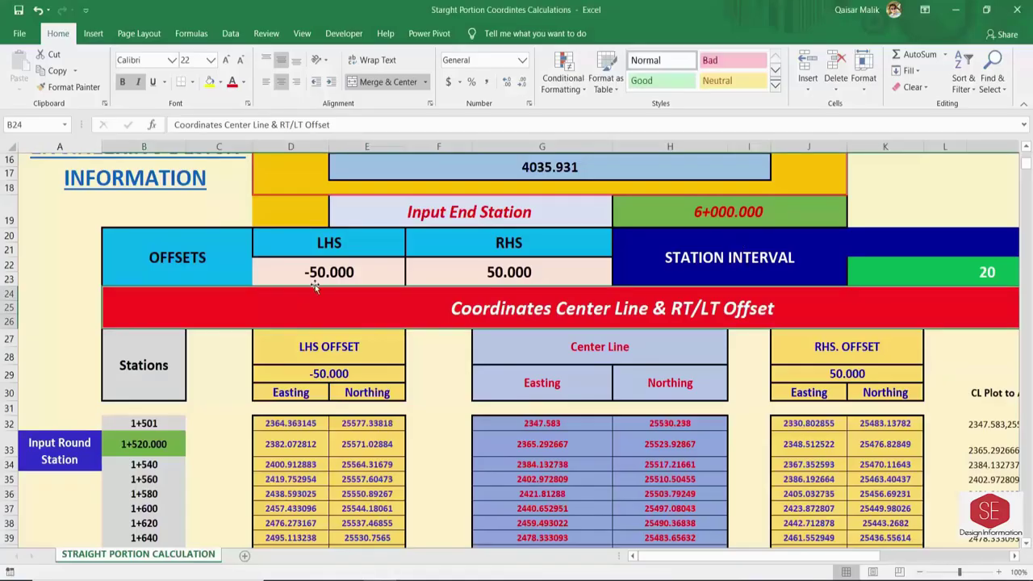
- Set the LHS offset in D22 to -30 and the RHS offset in F22 to 30
click(344, 274)
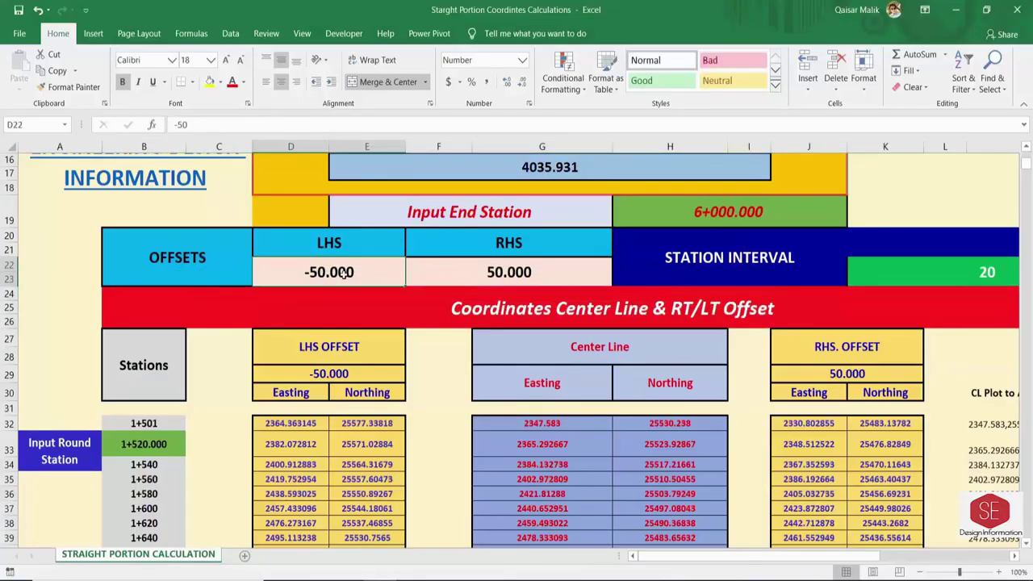
click(419, 262)
click(355, 274)
text(-30)
key(Return)
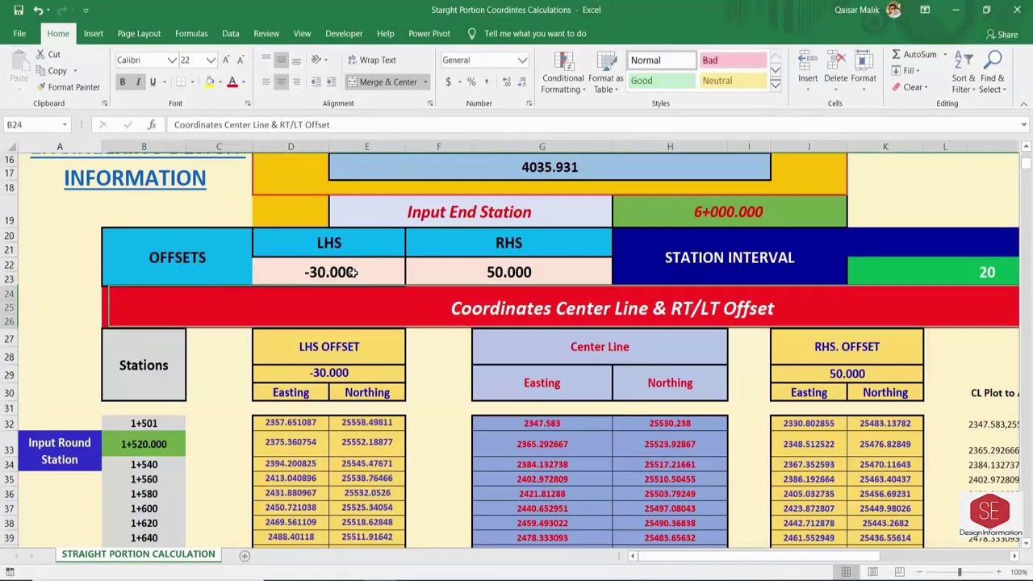
click(482, 273)
text(30)
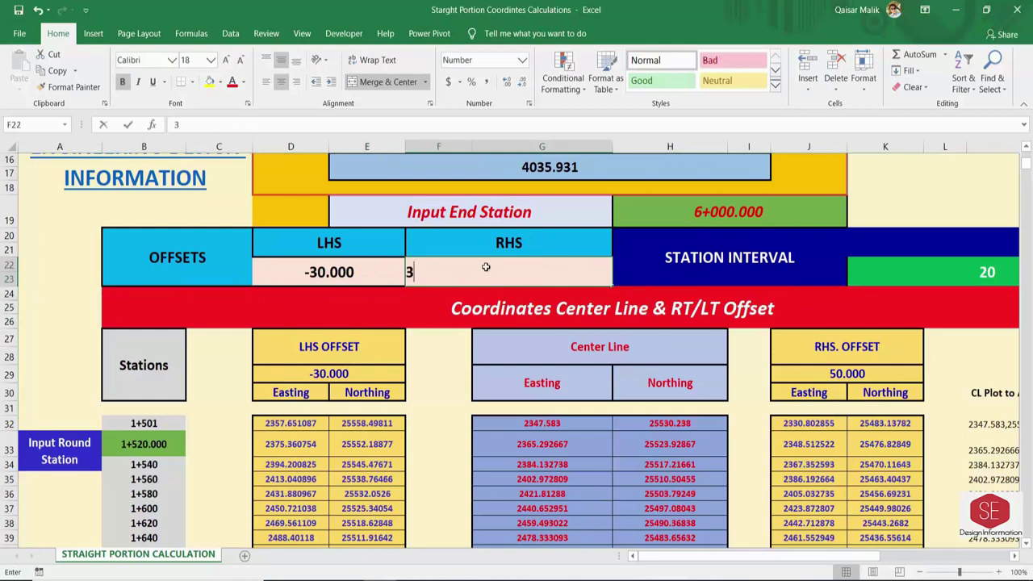
key(Return)
- Check the recalculated RHS and LHS offset coordinate formulas
click(883, 425)
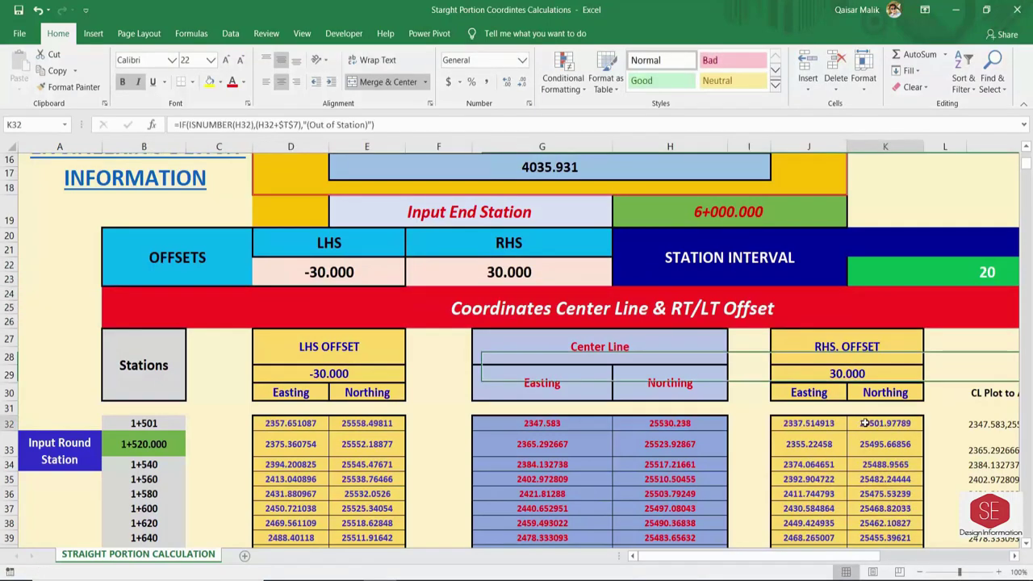
click(357, 424)
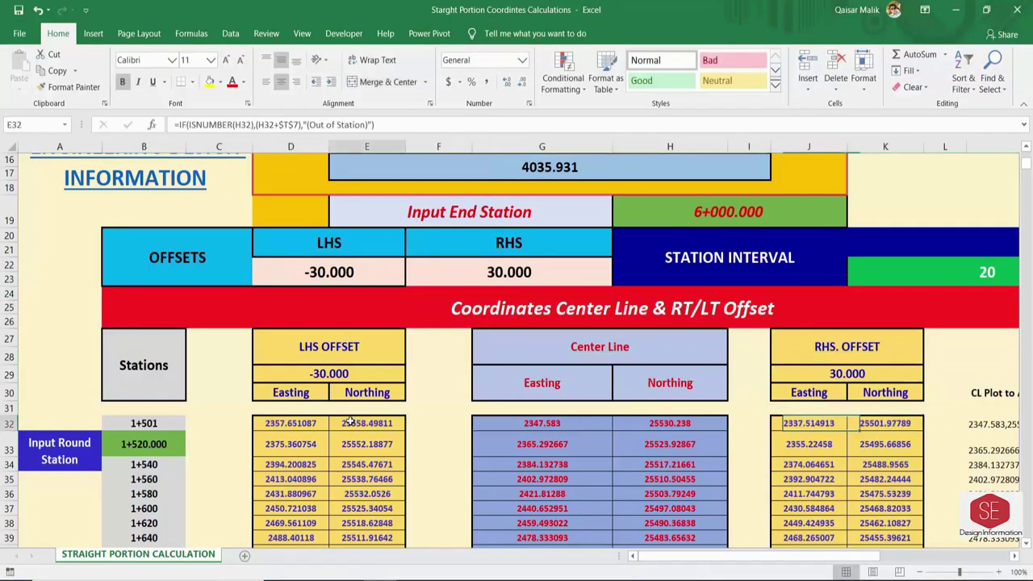
click(322, 363)
scroll(746, 300, down, 3)
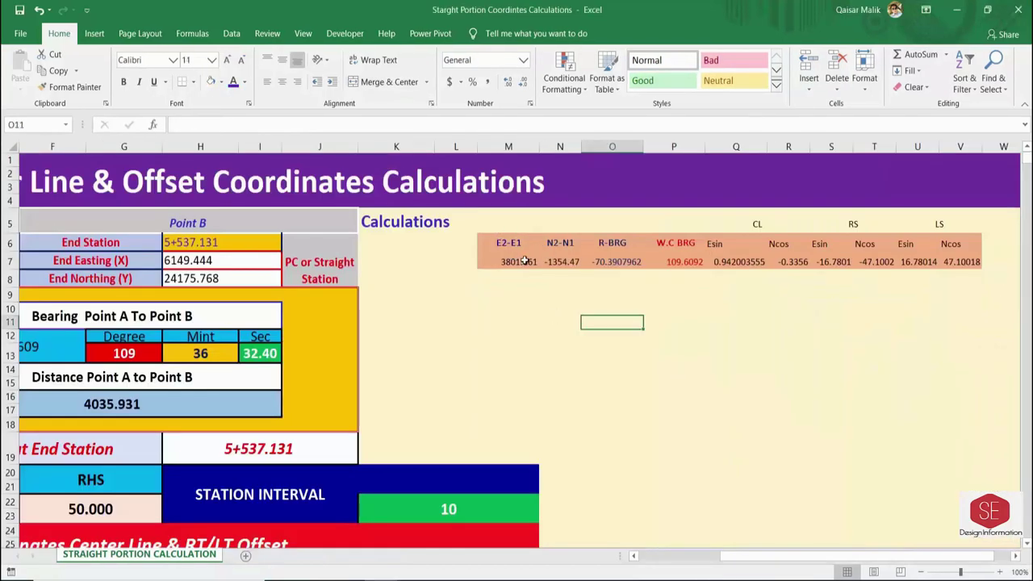
- Inspect and clear the E2-E1 and N2-N1 difference cells M7 and N7
click(525, 261)
double_click(521, 260)
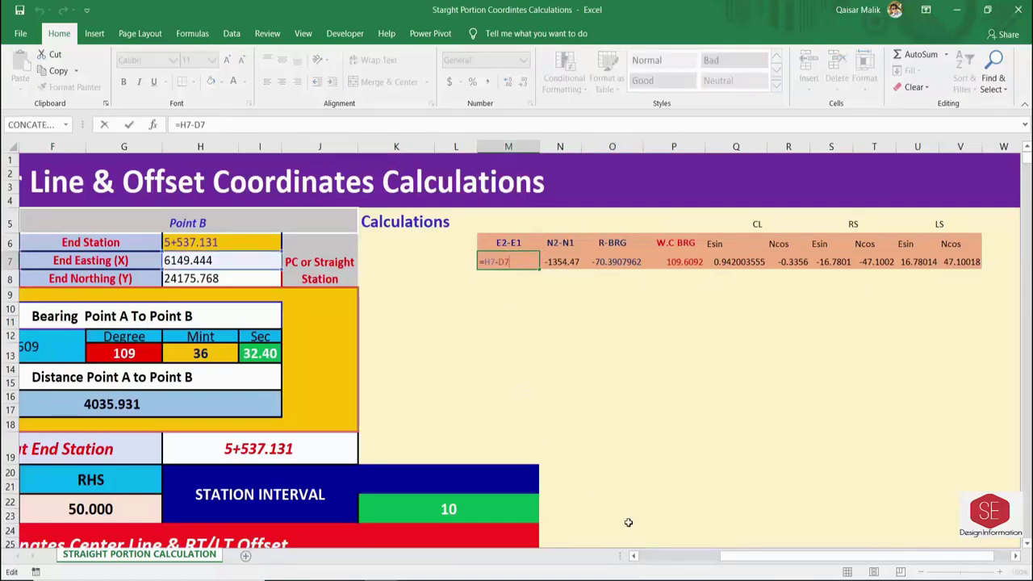
drag(775, 557, 726, 557)
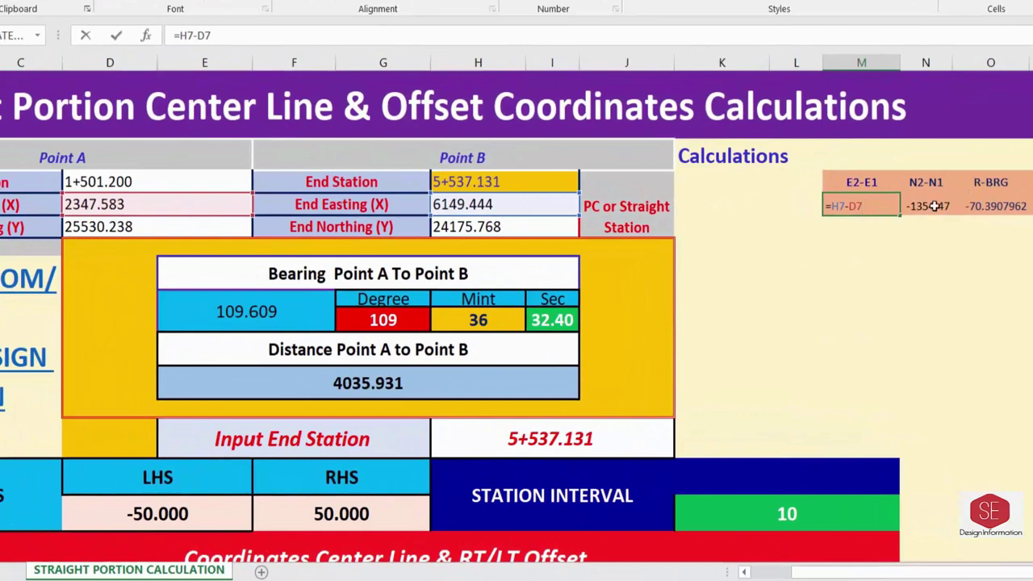
double_click(935, 206)
drag(861, 208, 935, 206)
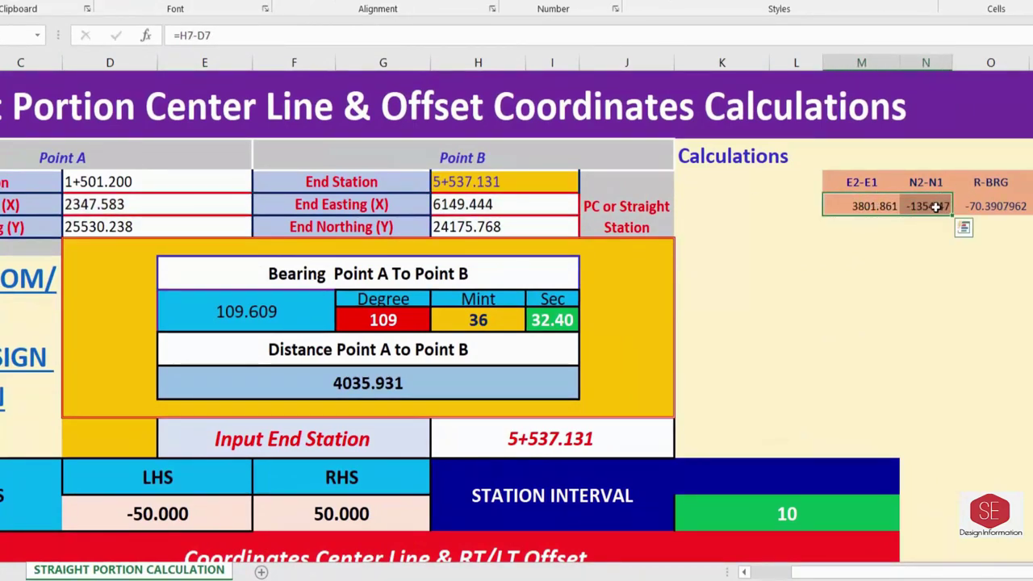
key(Delete)
click(853, 204)
- Enter =H7-D7 in M7 and =H8-D8 in N7, giving 3801.861 and -1354.47
text(=)
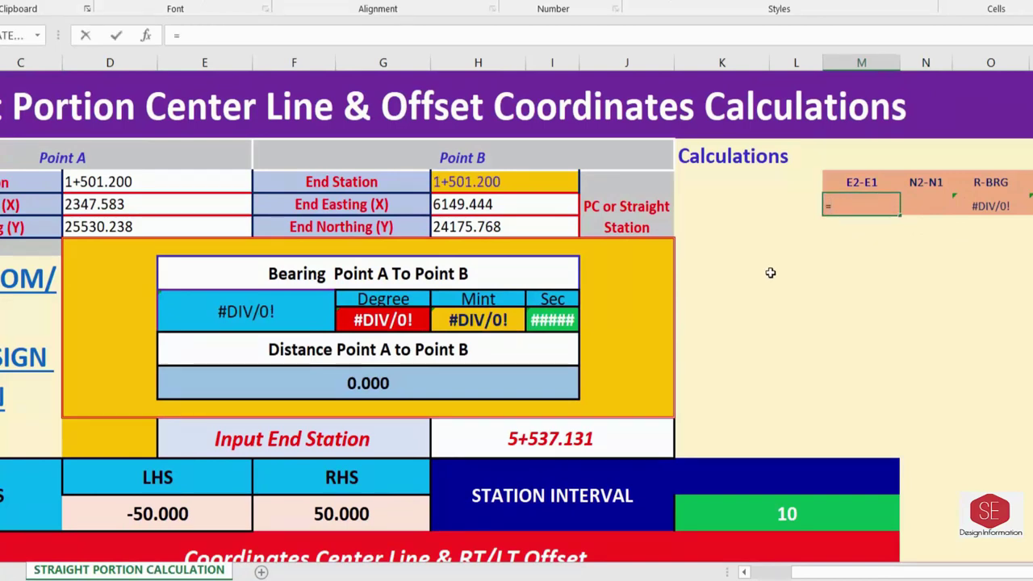
click(457, 207)
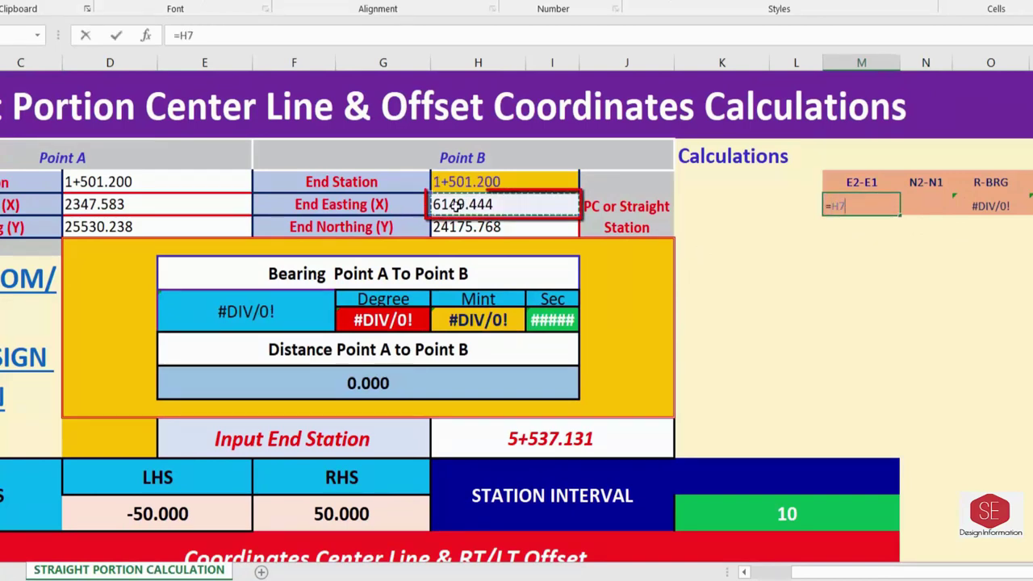
text(-)
click(139, 202)
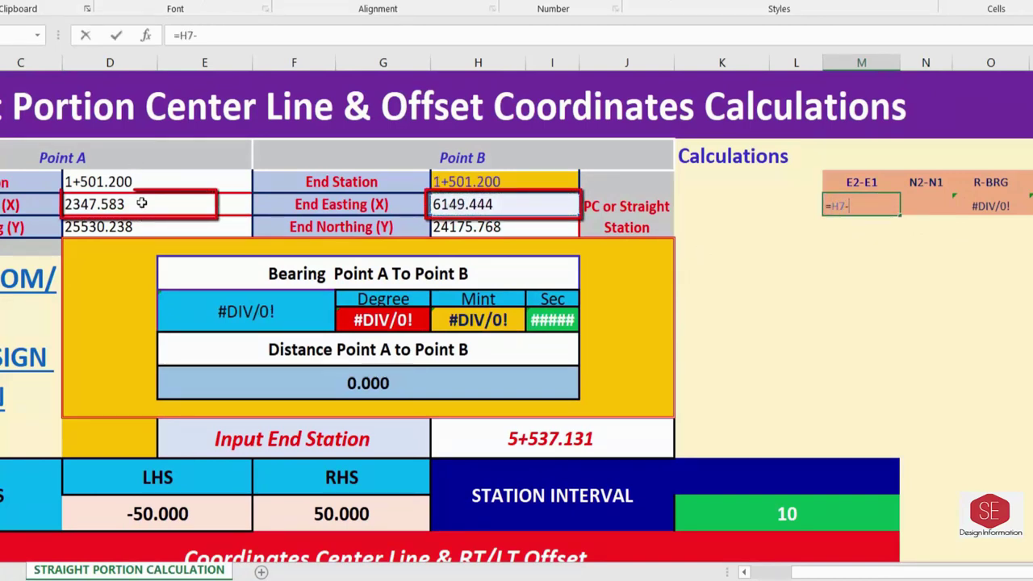
key(Return)
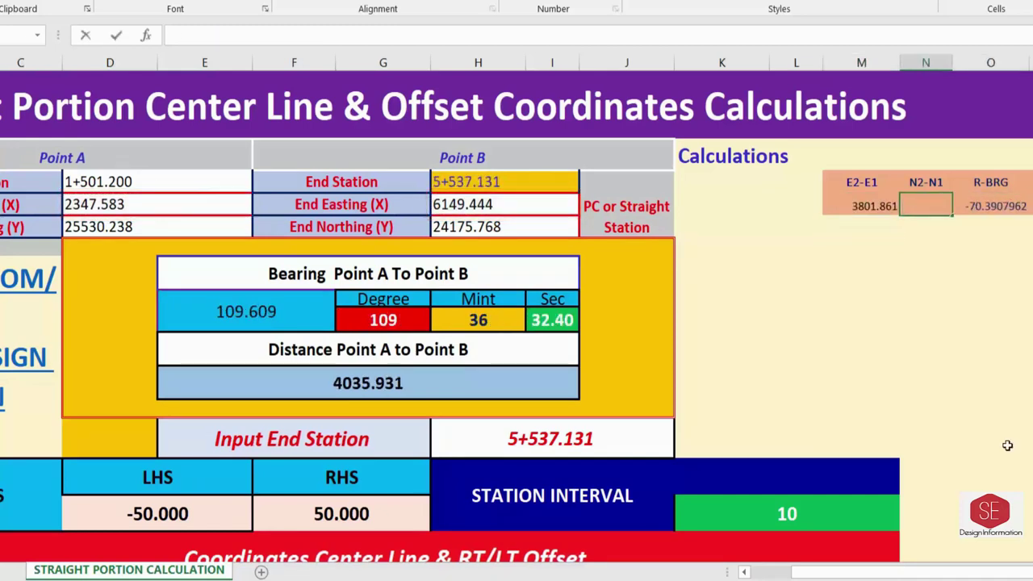
text(=)
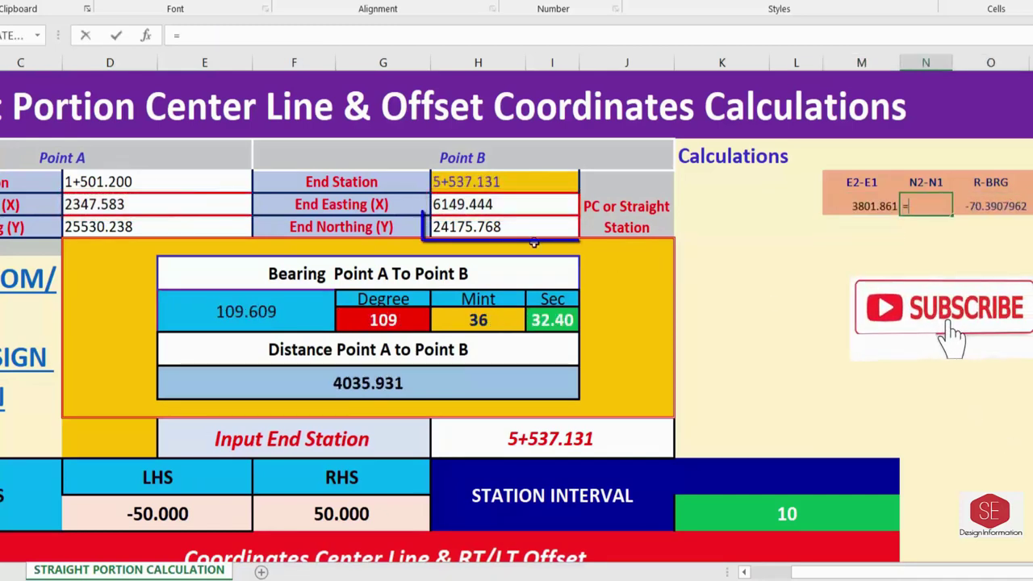
click(489, 227)
text(-)
click(148, 227)
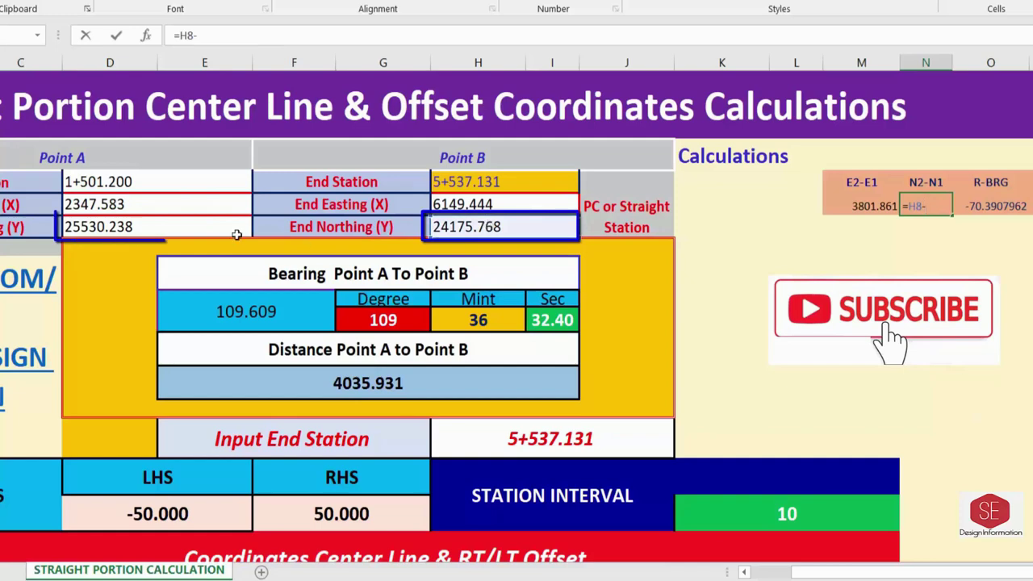
key(Return)
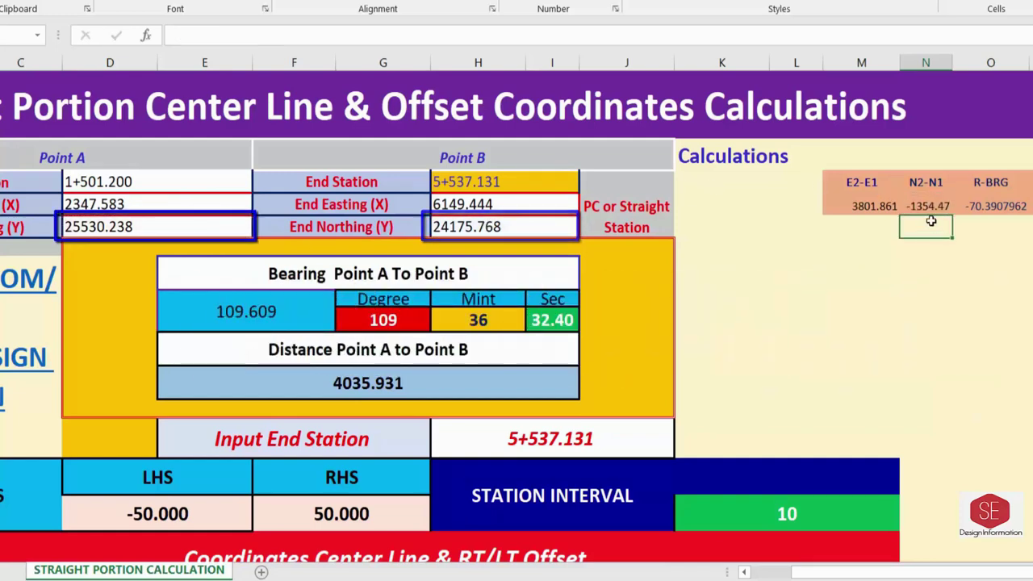
click(861, 206)
click(926, 206)
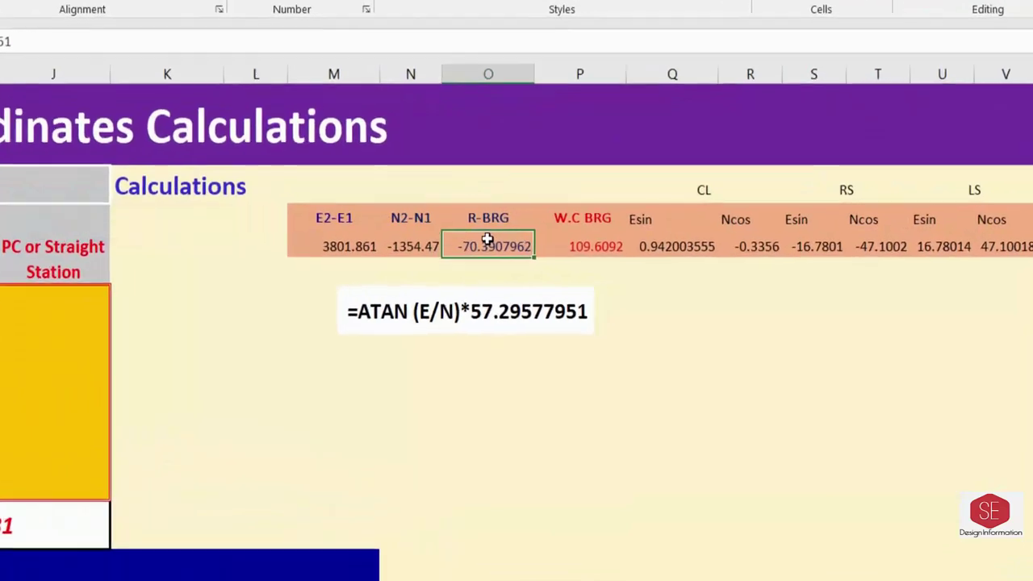
- Label the difference columns E and N in the cells above M6 and N6
double_click(991, 206)
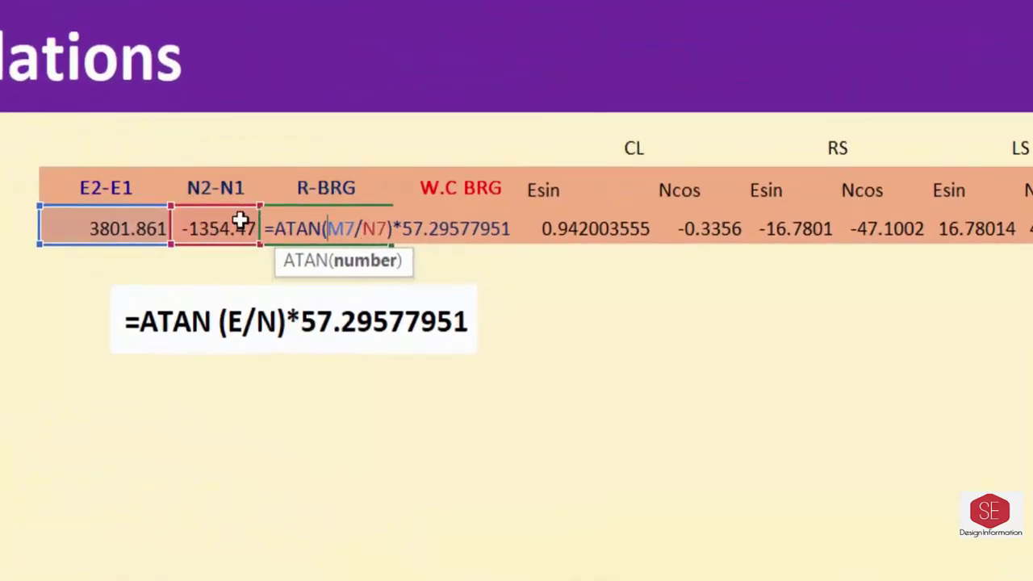
key(ctrl+Return)
click(125, 149)
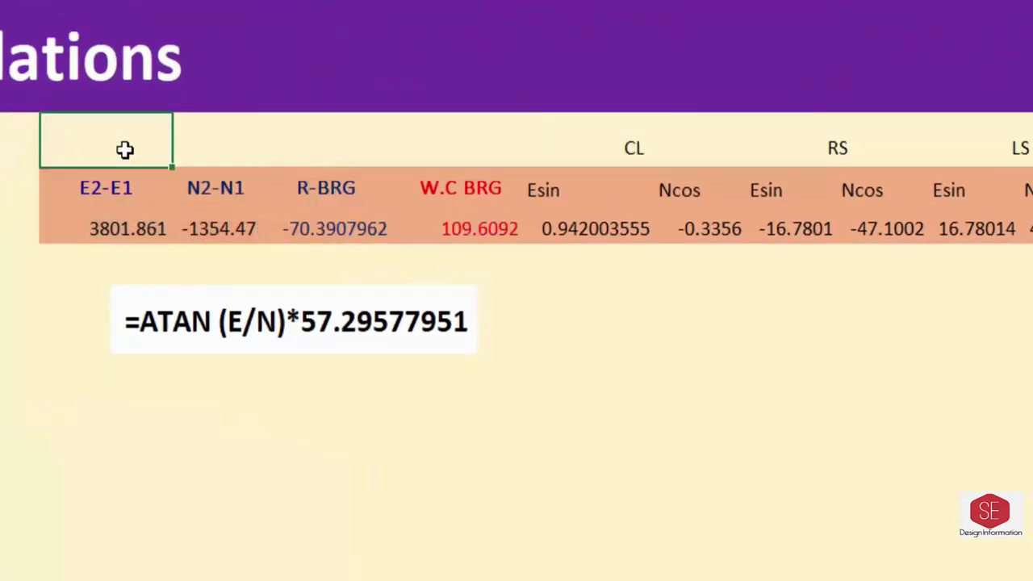
text(E)
click(251, 126)
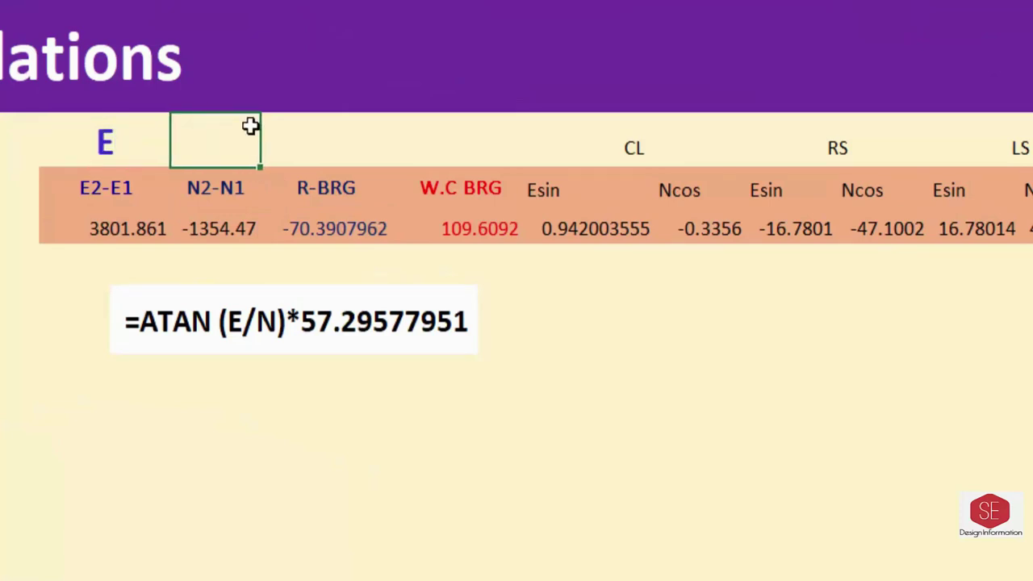
text(N)
click(241, 404)
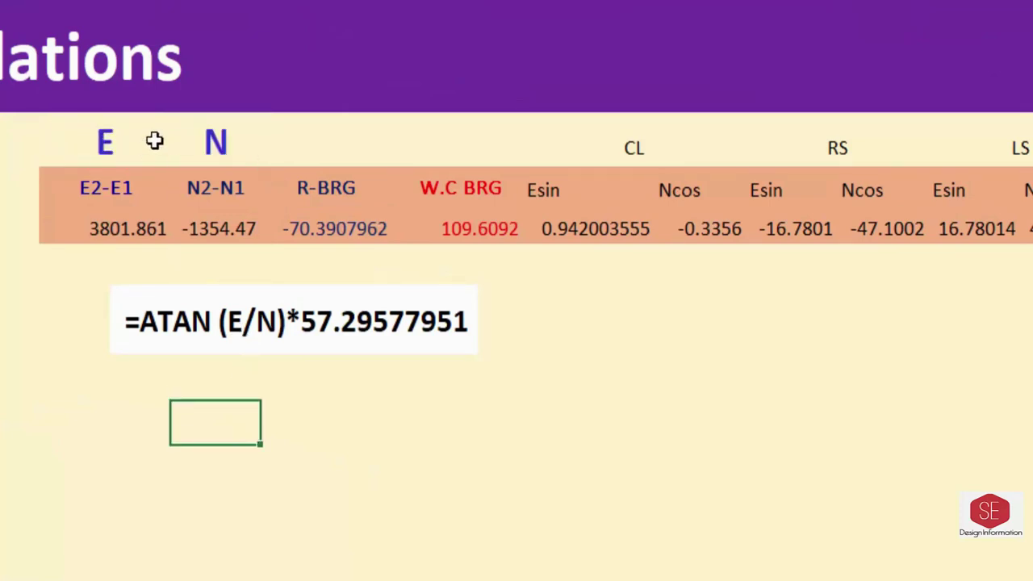
- Rewrite R-BRG in O7 as =ATAN(M7/N7)*57.29577, giving -70.3907962
click(350, 227)
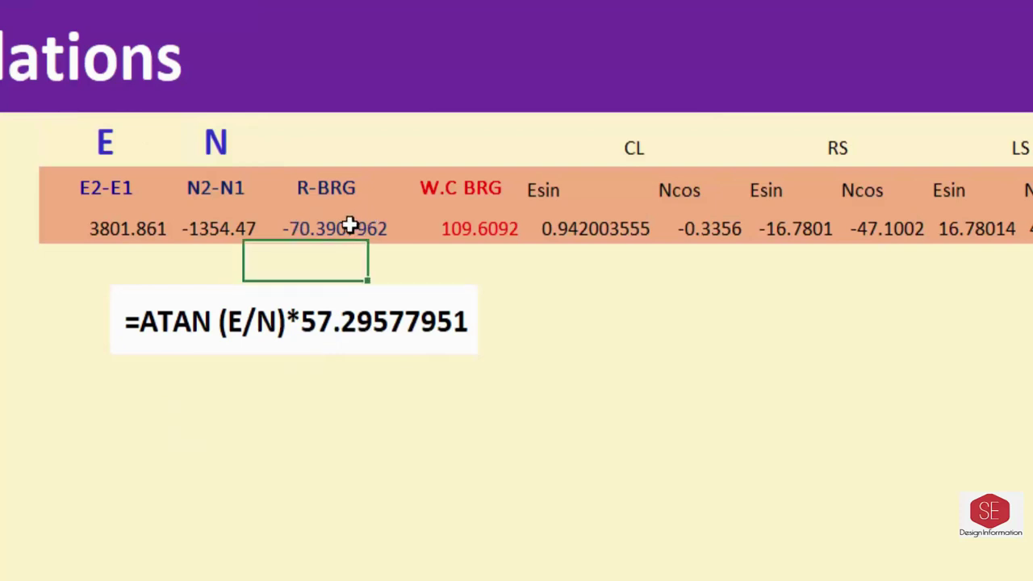
key(Delete)
text(=)
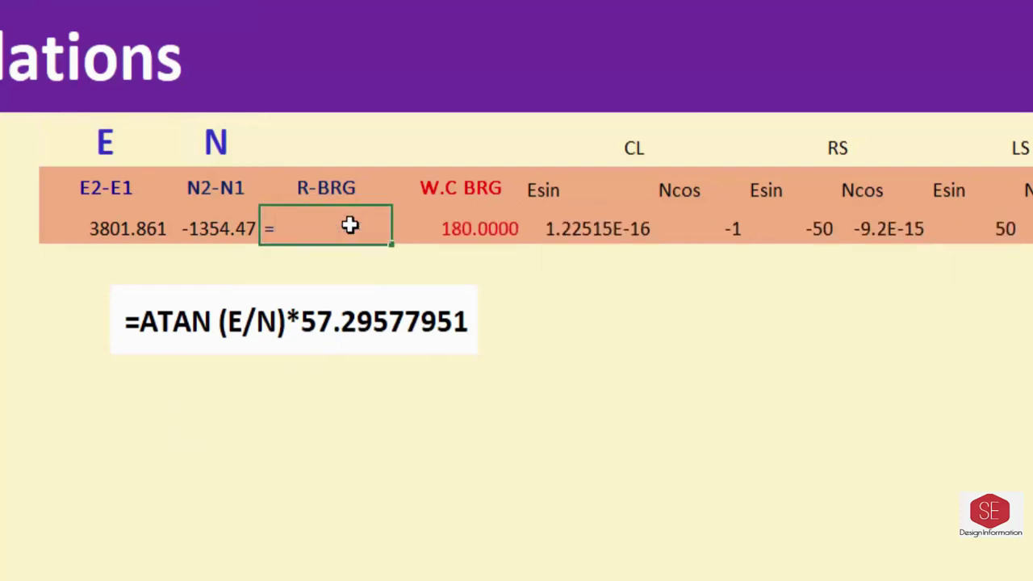
text(AT)
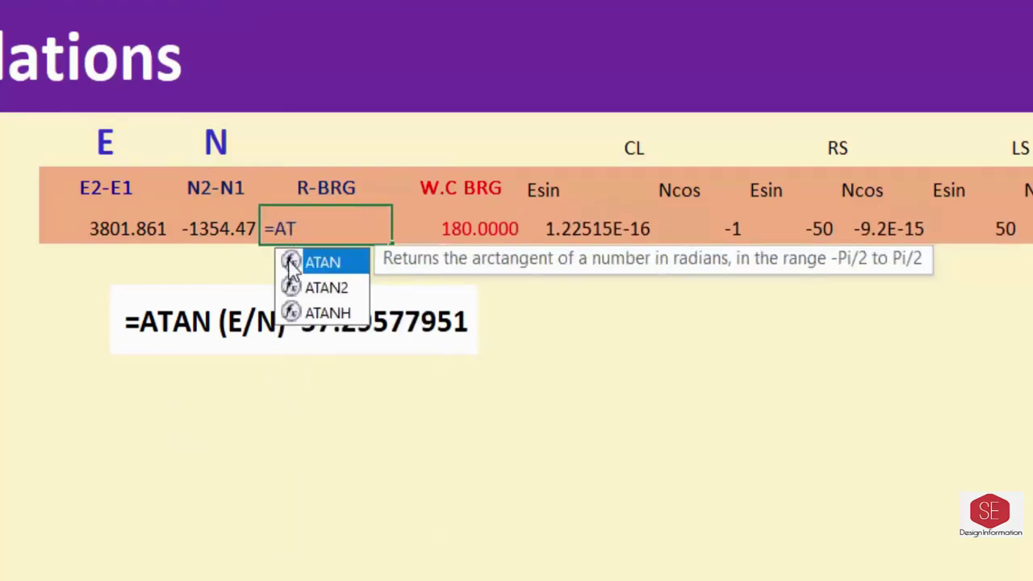
double_click(314, 262)
click(112, 228)
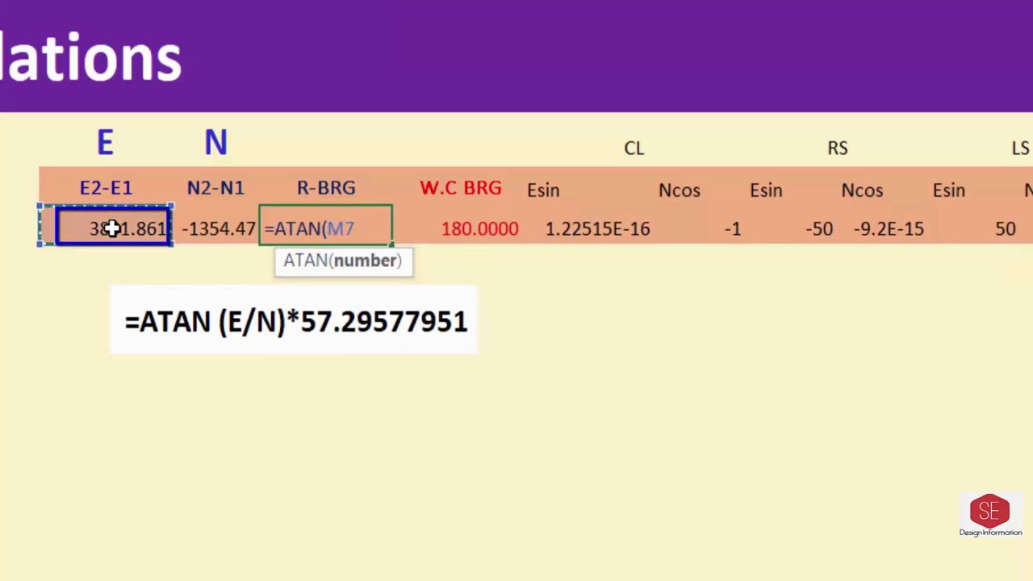
text(/)
click(208, 226)
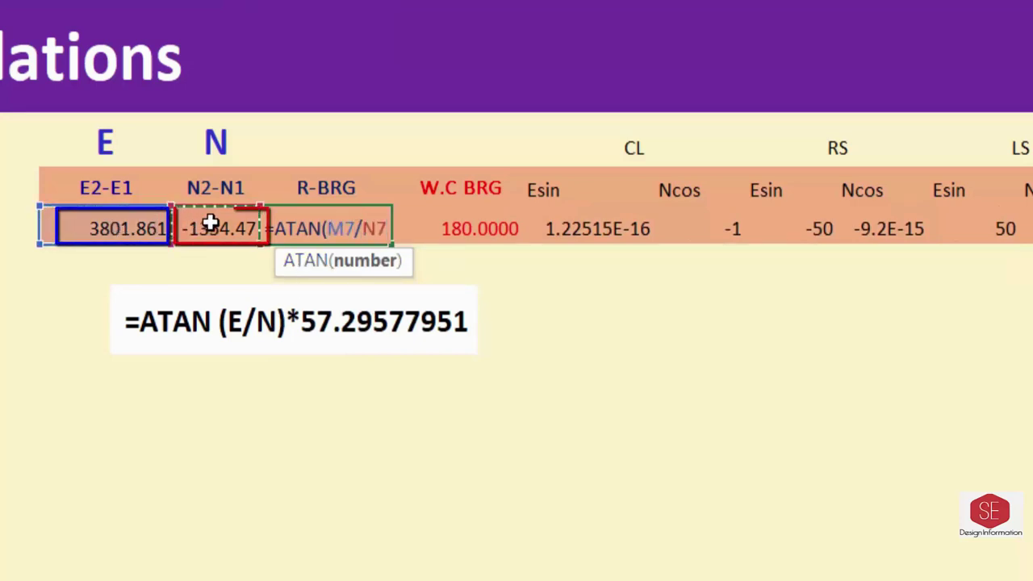
text()*)
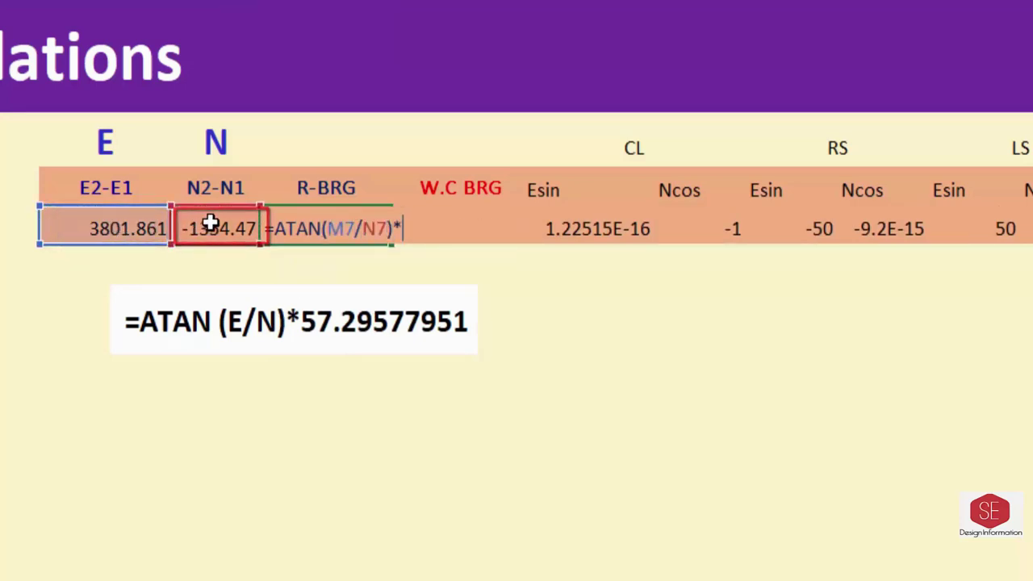
text(57)
text(.29577951)
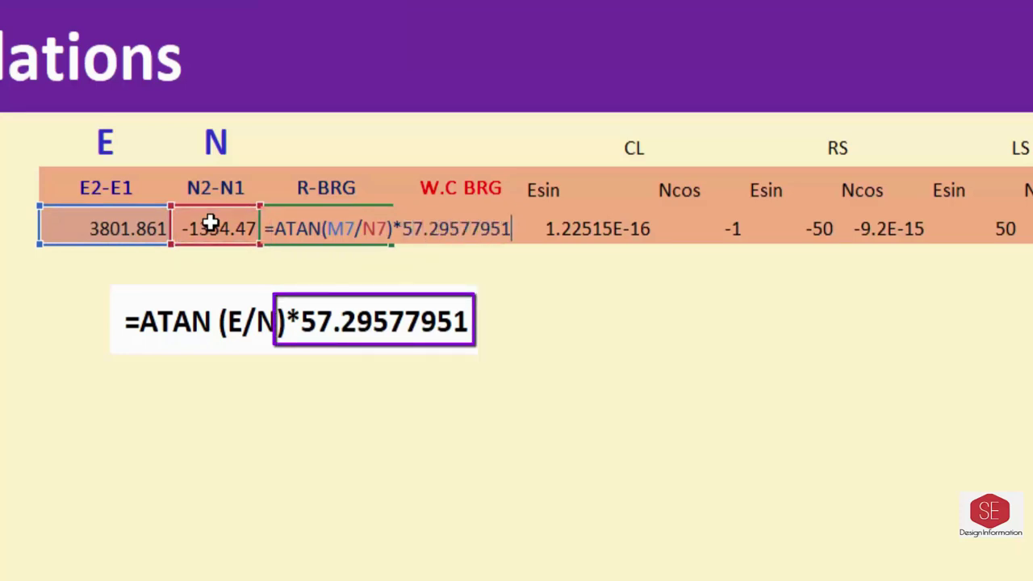
key(Return)
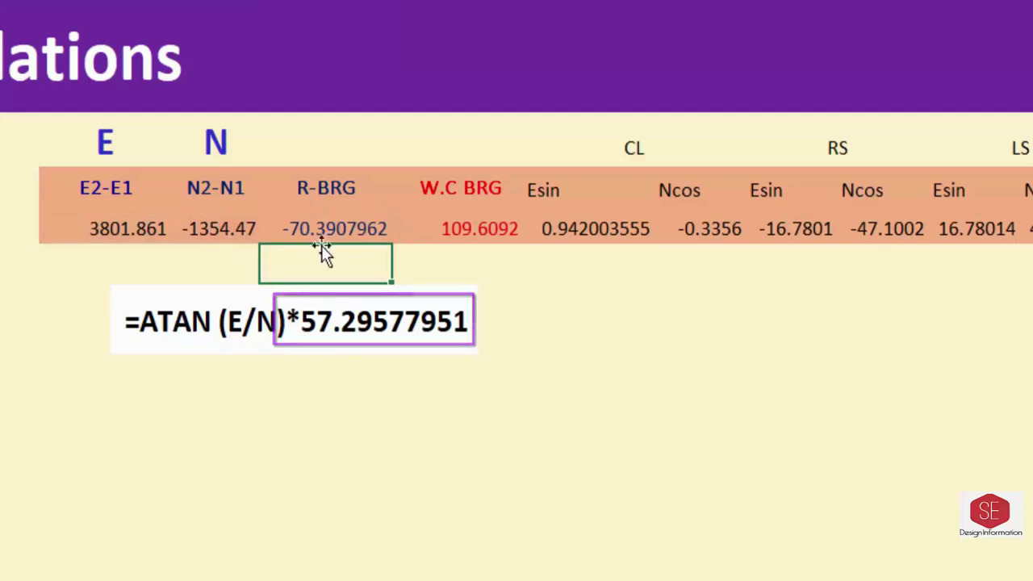
click(321, 234)
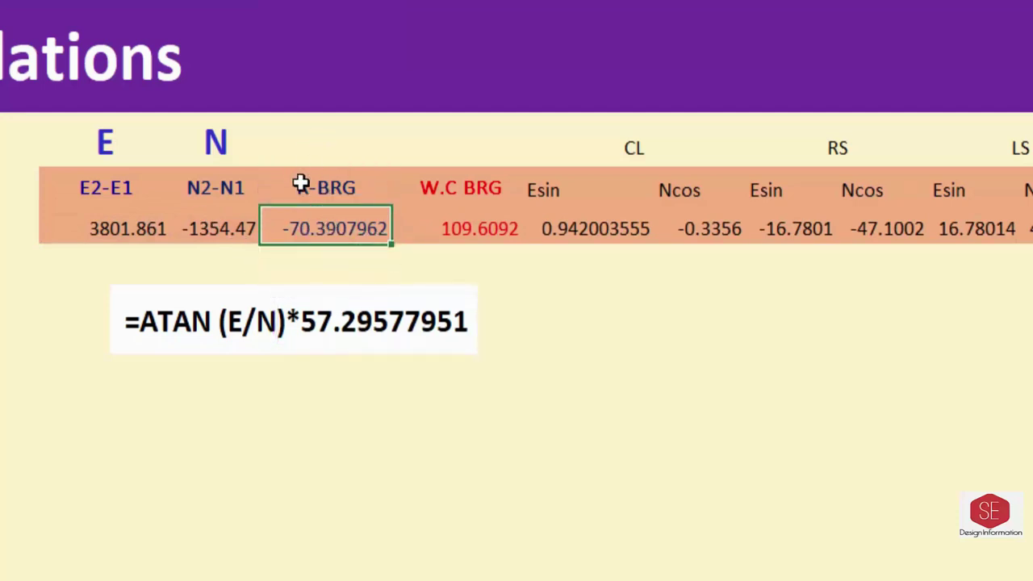
click(457, 232)
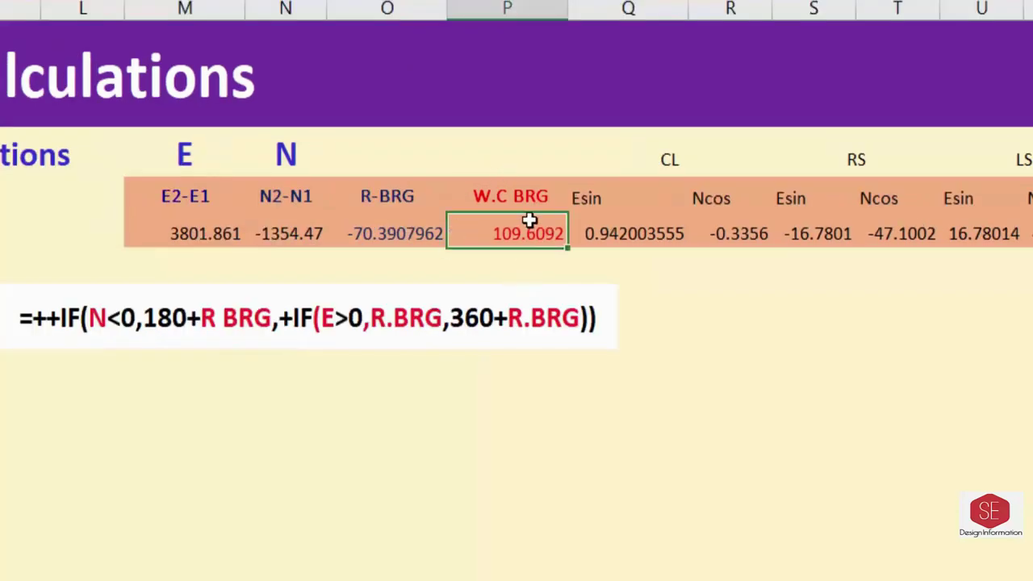
- Retype W.C BRG in P7 as =++IF(N7<0,180+O7,+IF(M7>0,O7,360+O7)), returning 109.6092
double_click(529, 220)
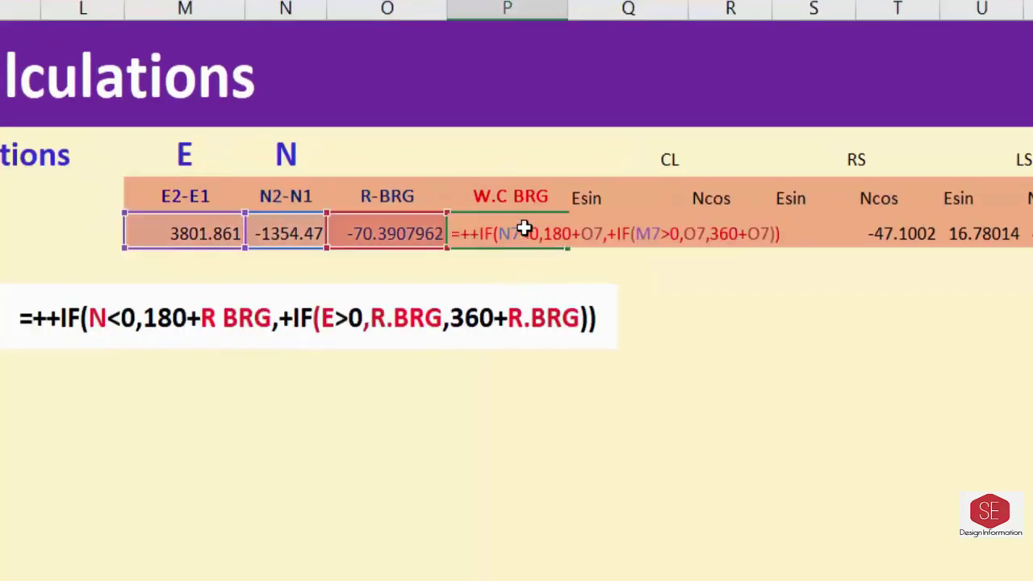
key(Escape)
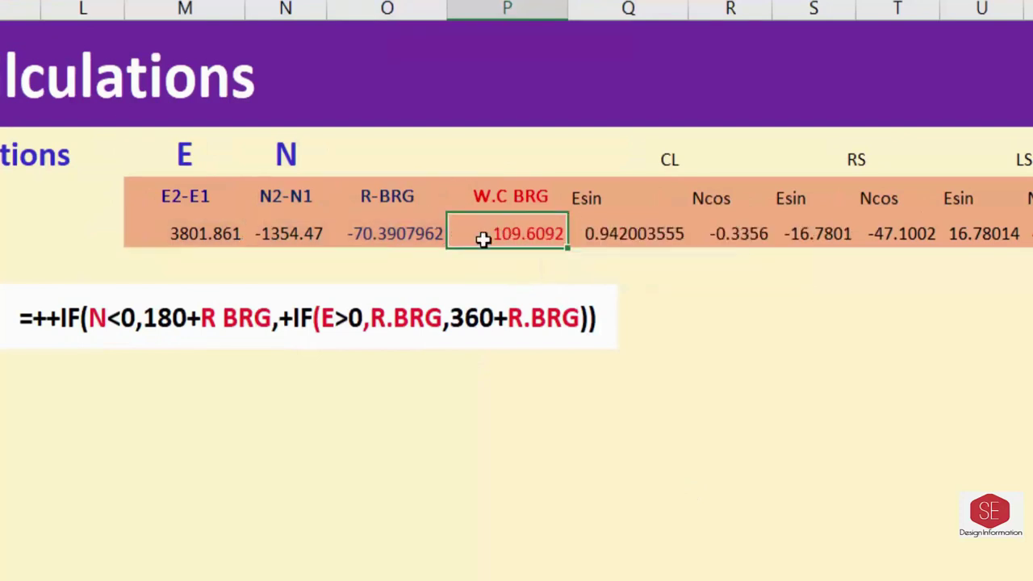
key(Delete)
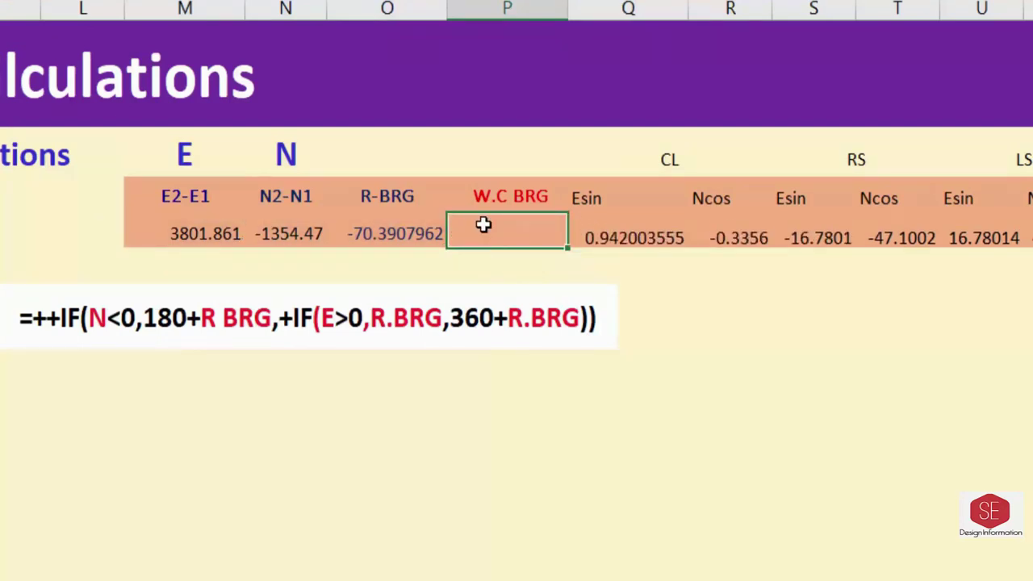
text(=+)
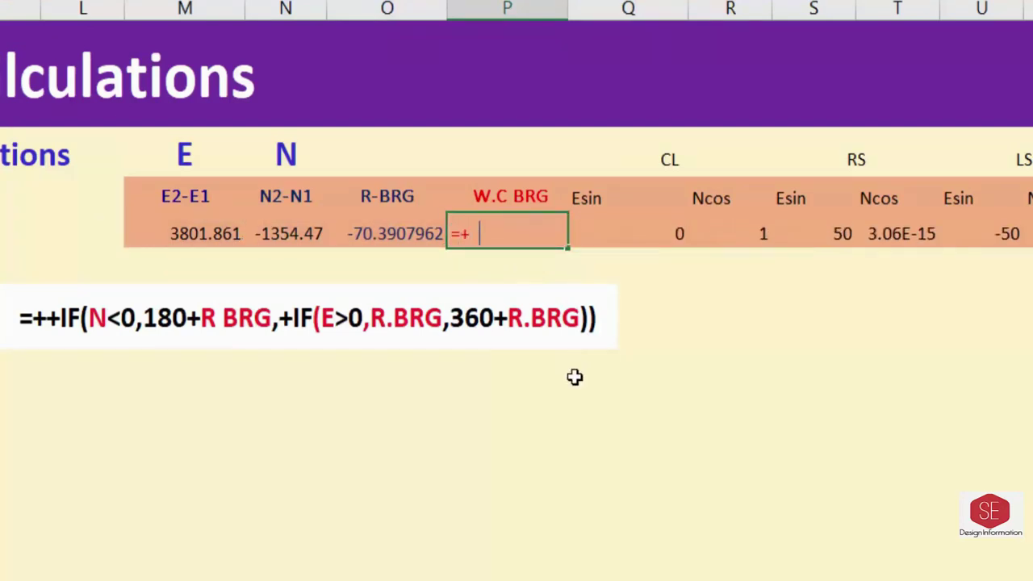
text(+IF()
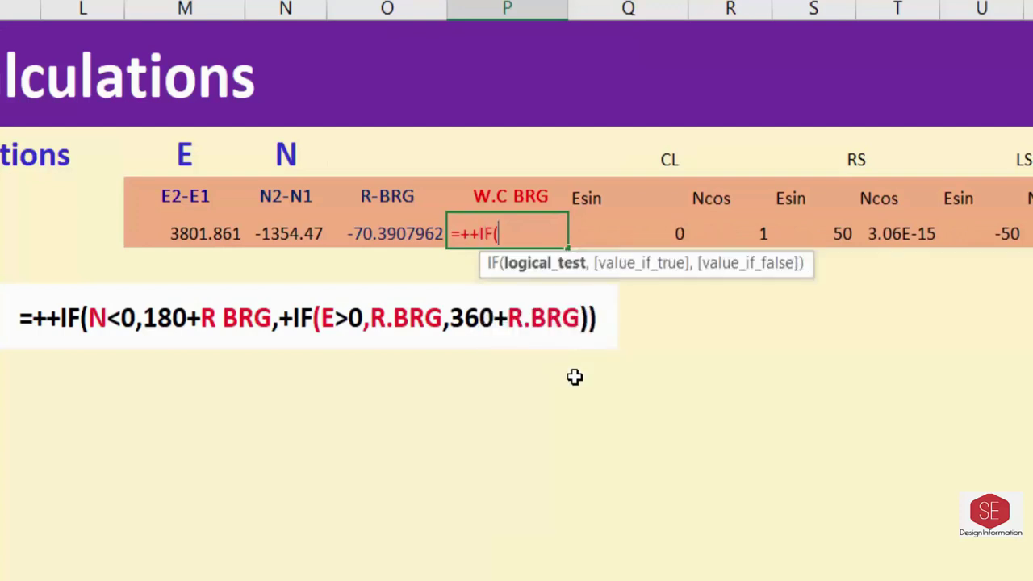
click(289, 233)
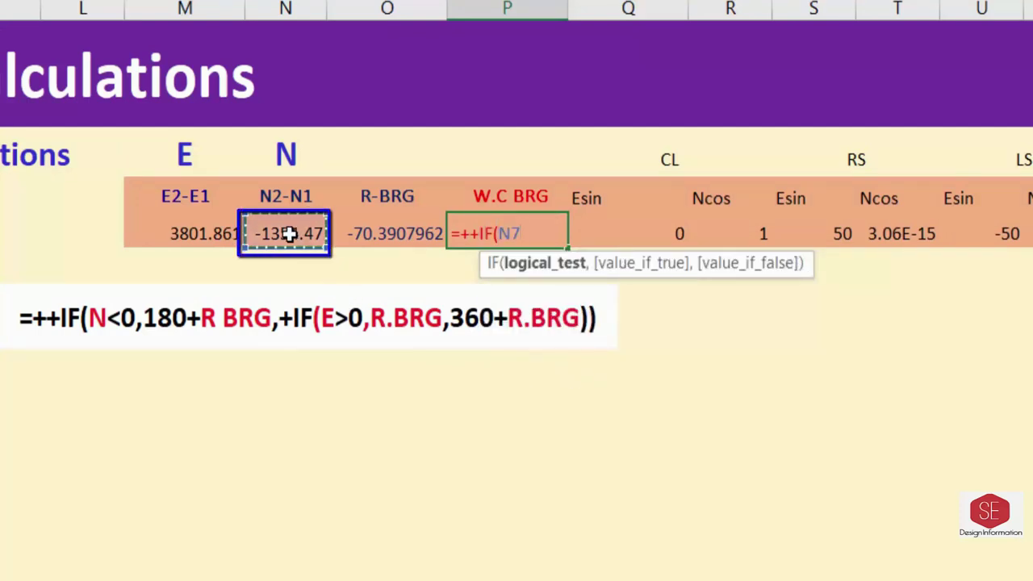
text(<0)
text(,)
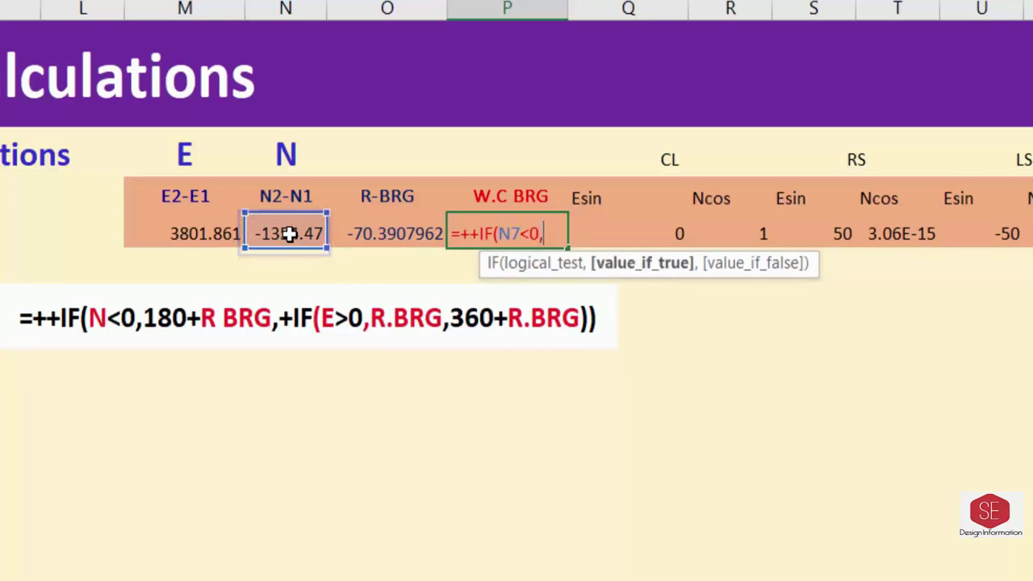
text(180+)
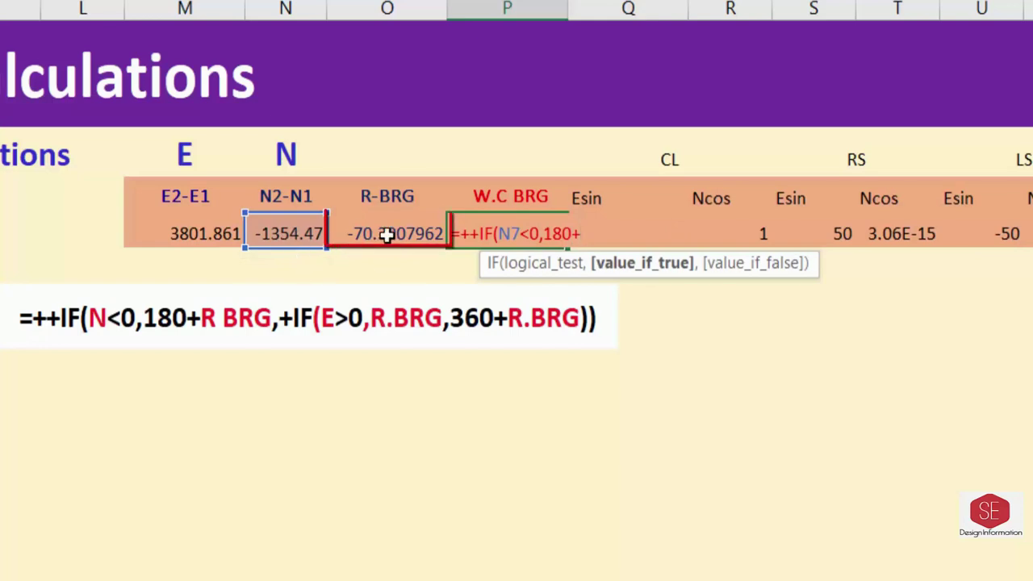
click(387, 234)
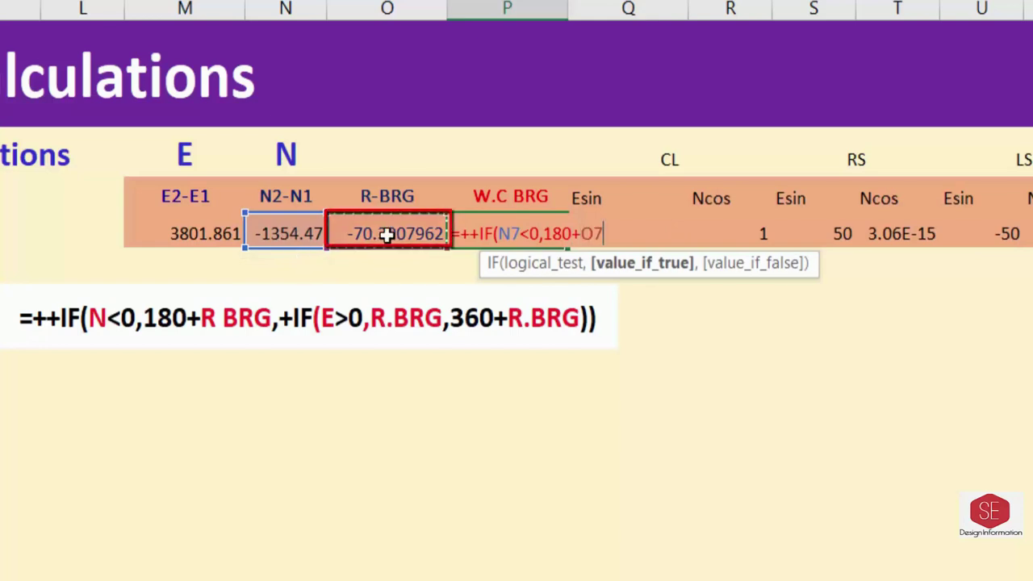
text(,+)
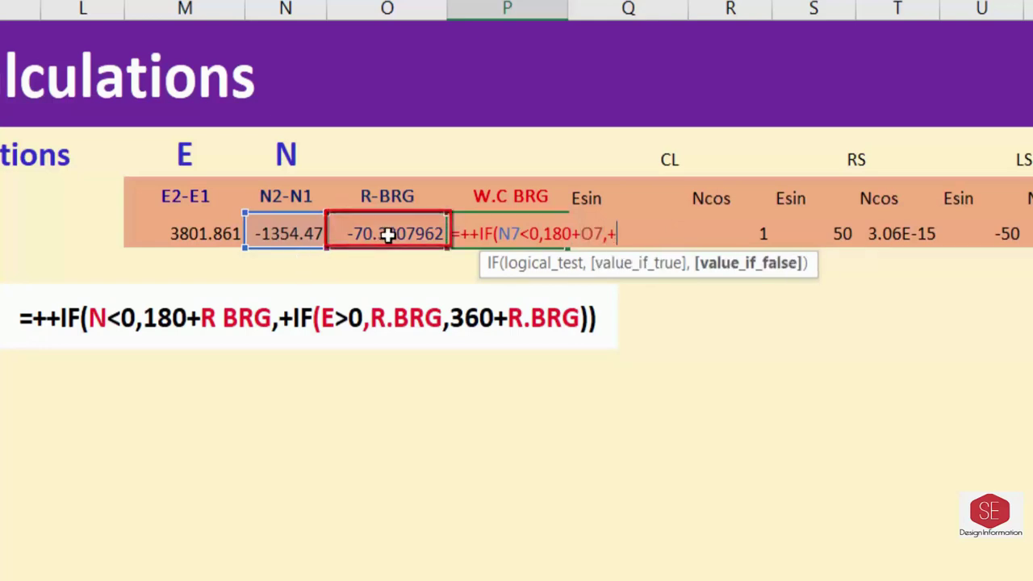
text(IF()
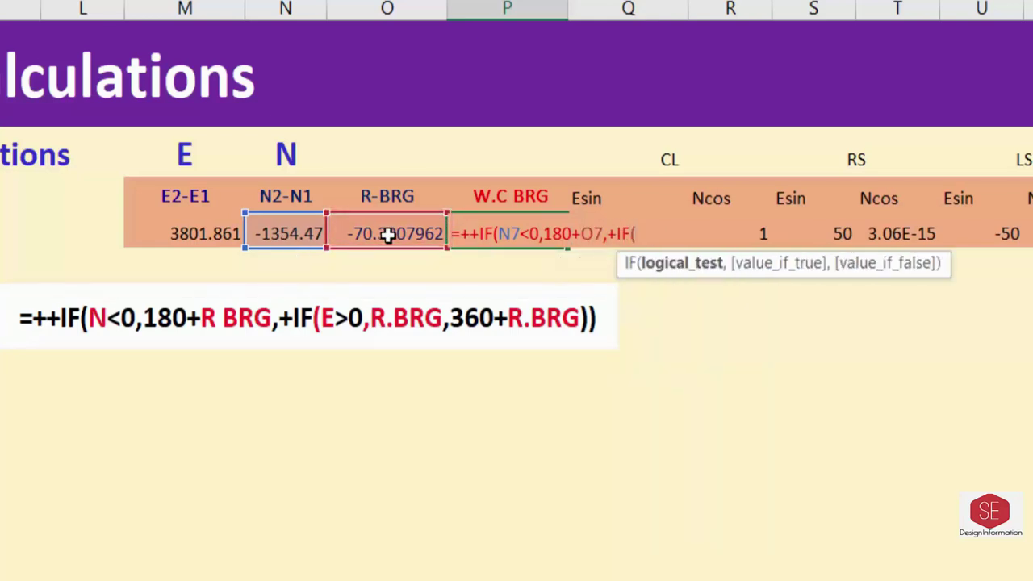
click(202, 231)
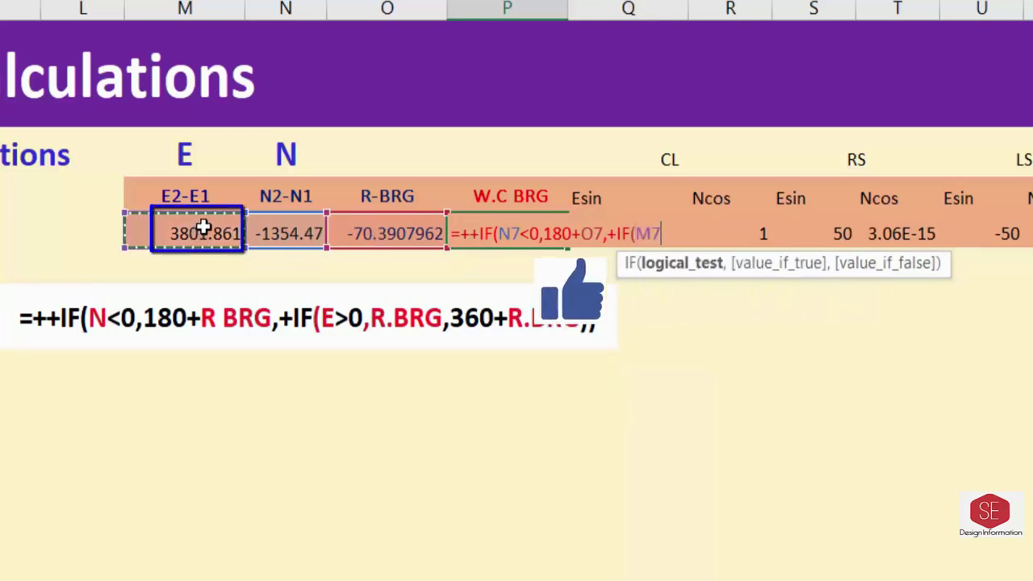
text(>0,)
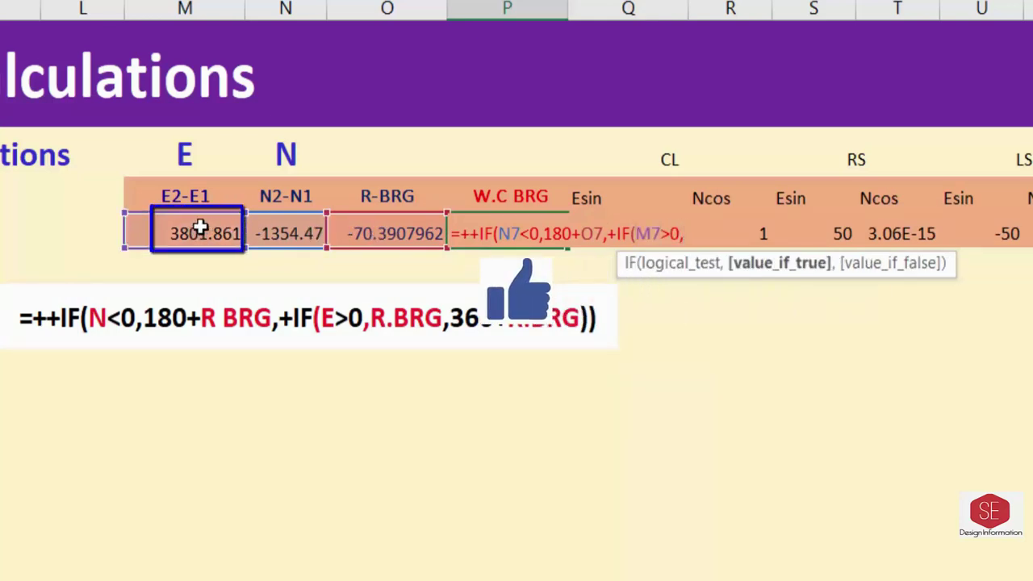
click(382, 225)
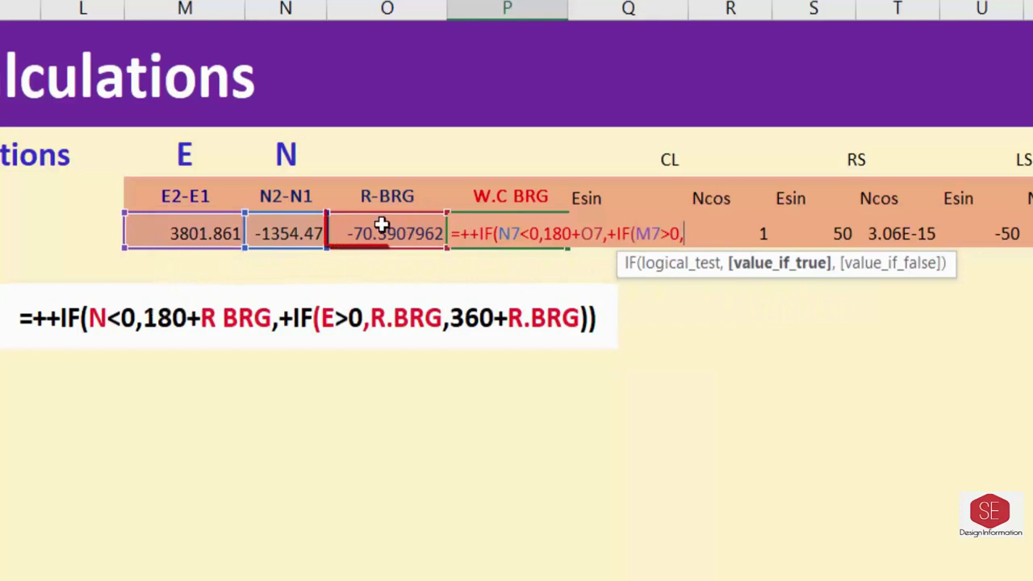
text(O7,3)
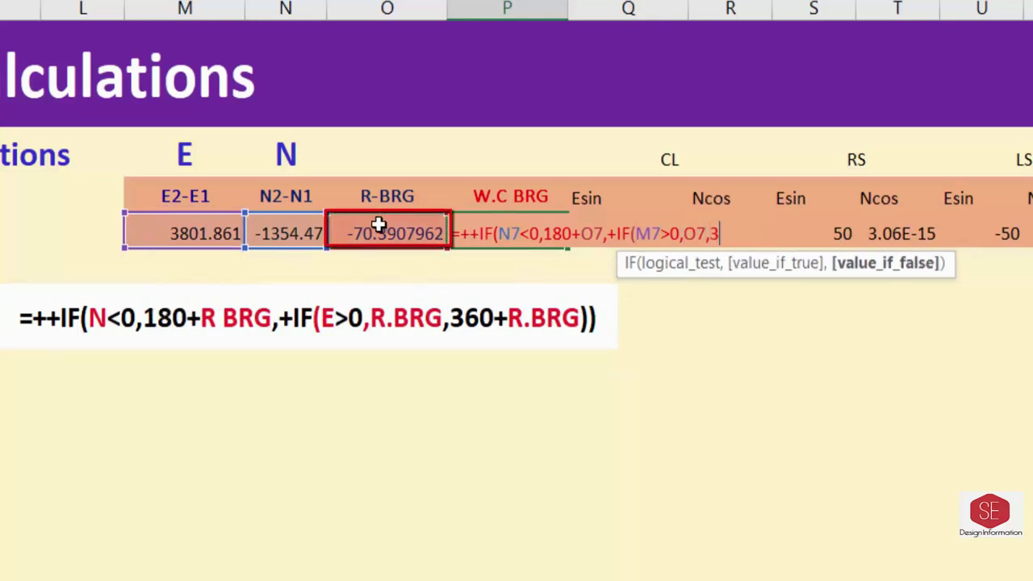
text(60+)
click(379, 223)
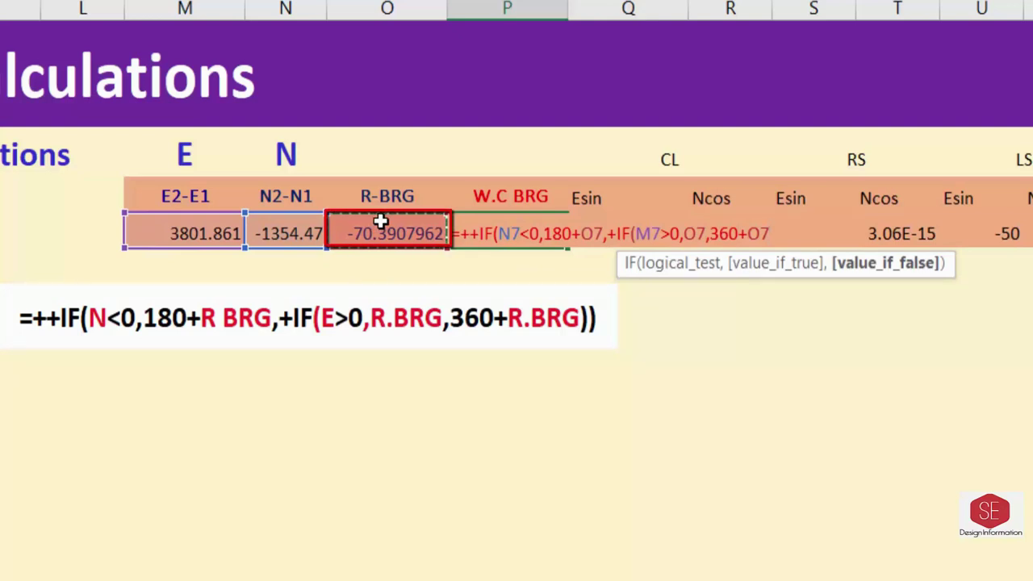
text()))
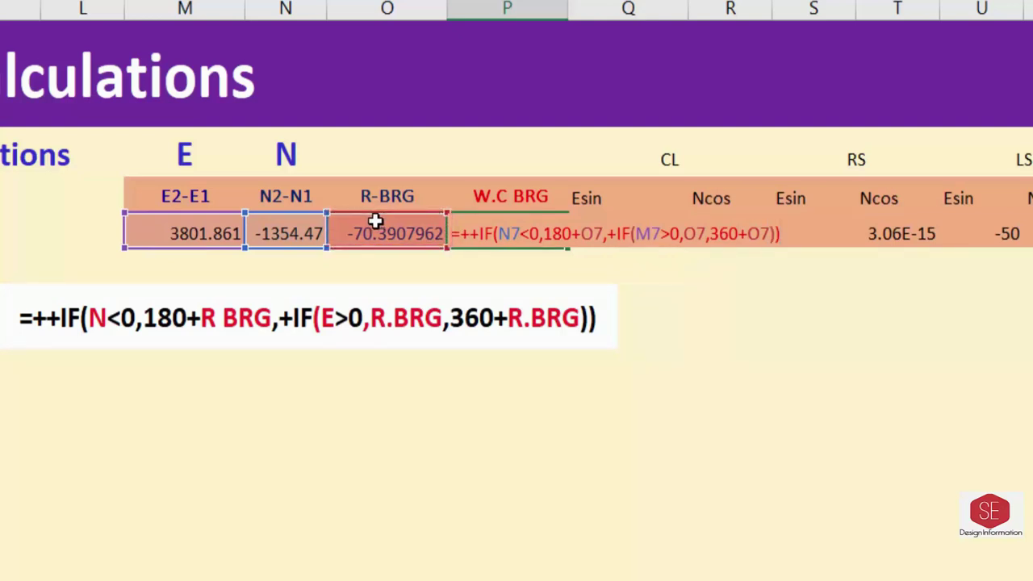
key(Return)
click(527, 242)
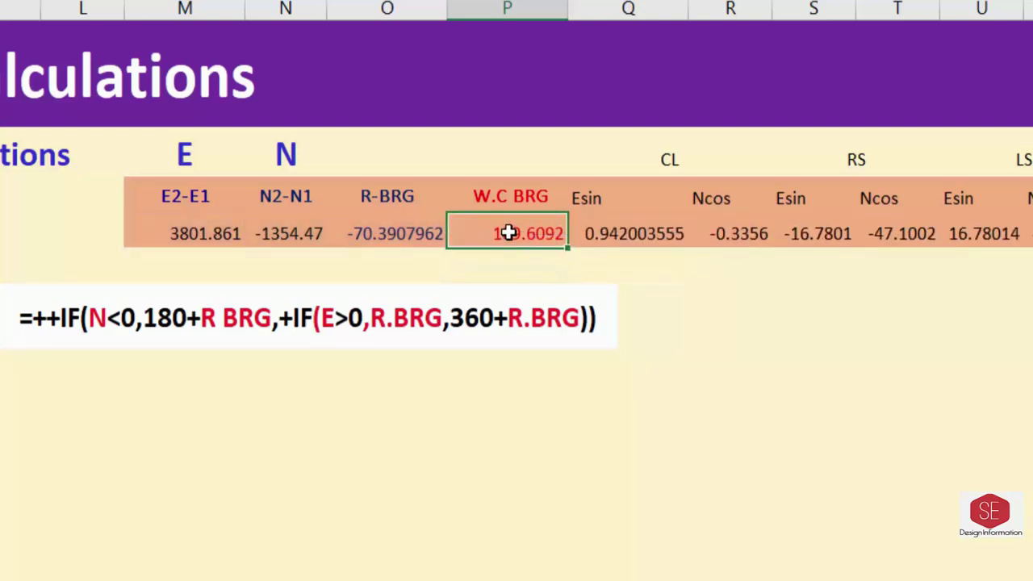
- Review the CL centreline column group and its Esin and Ncos values
click(613, 232)
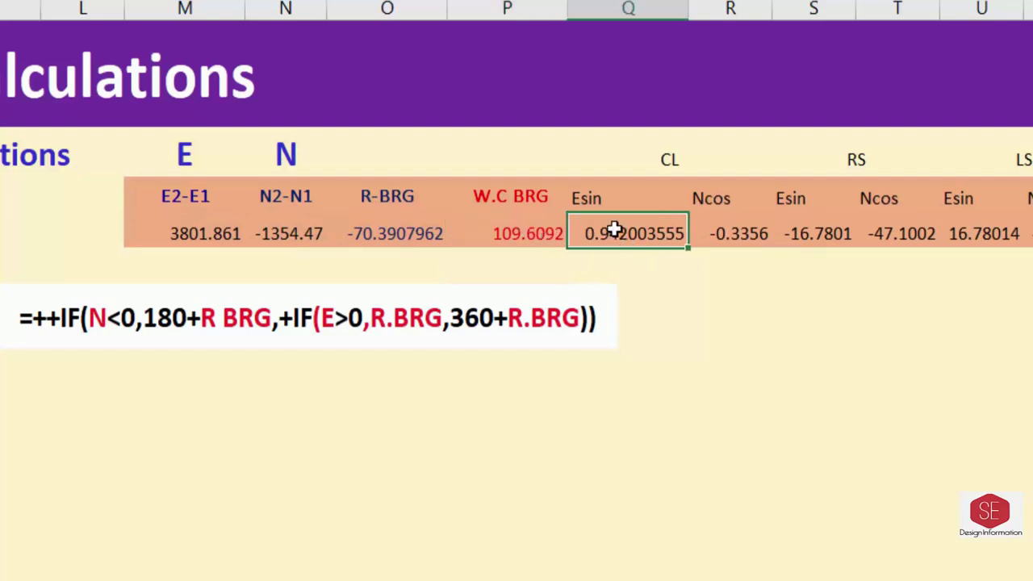
click(548, 232)
click(487, 153)
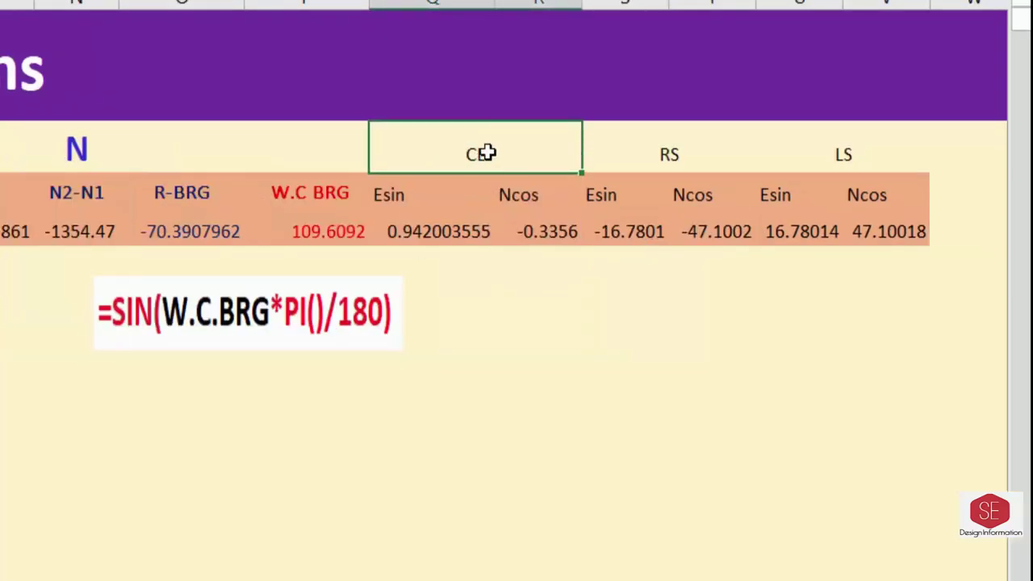
click(399, 198)
click(537, 198)
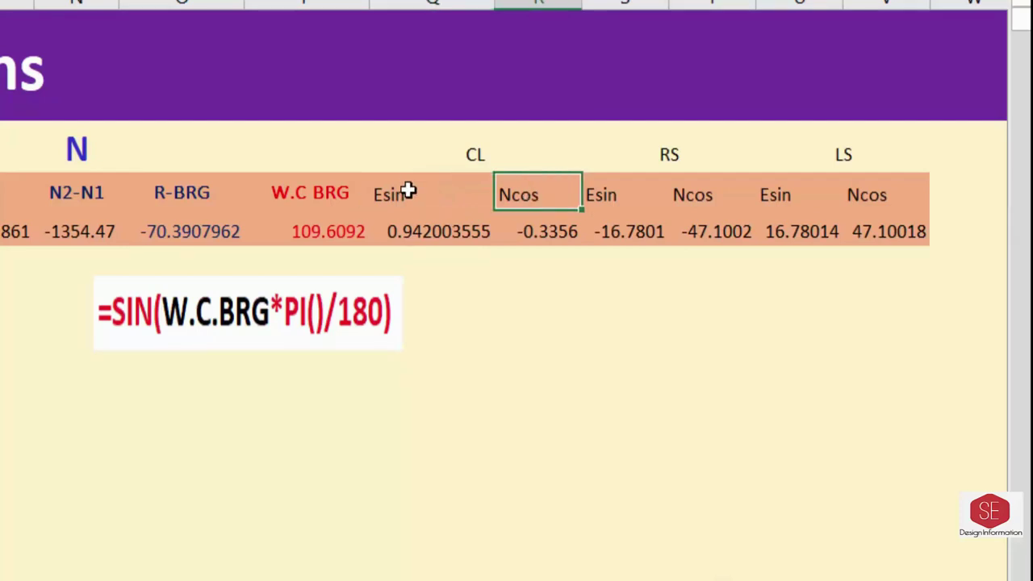
- Enter =SIN(P7*PI()/180) in the CL Esin cell Q7, giving 0.942003555
click(448, 232)
text(=SIN()
click(323, 232)
text(*PI()/180))
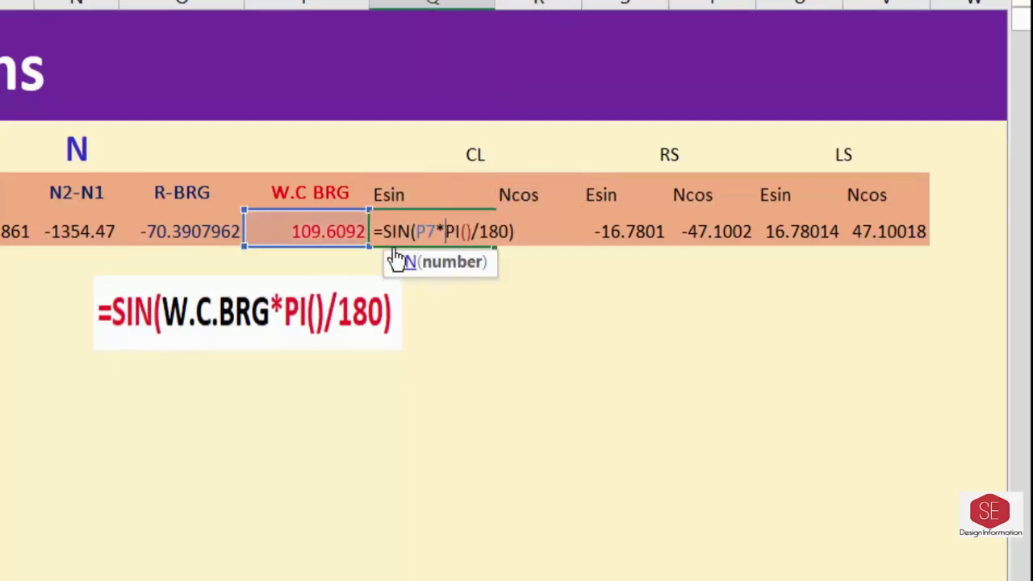
key(ctrl+Return)
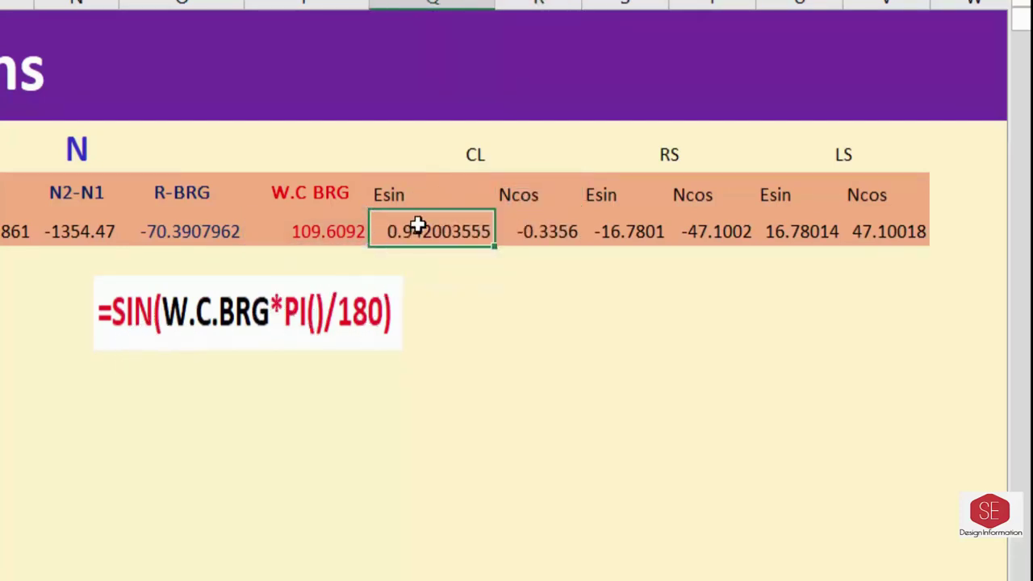
key(Delete)
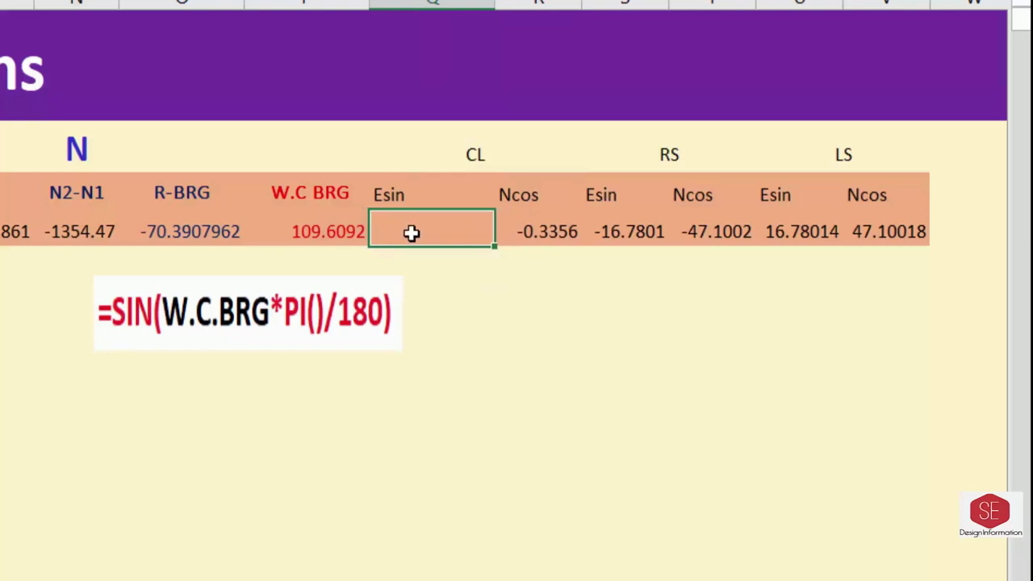
text(=SIN)
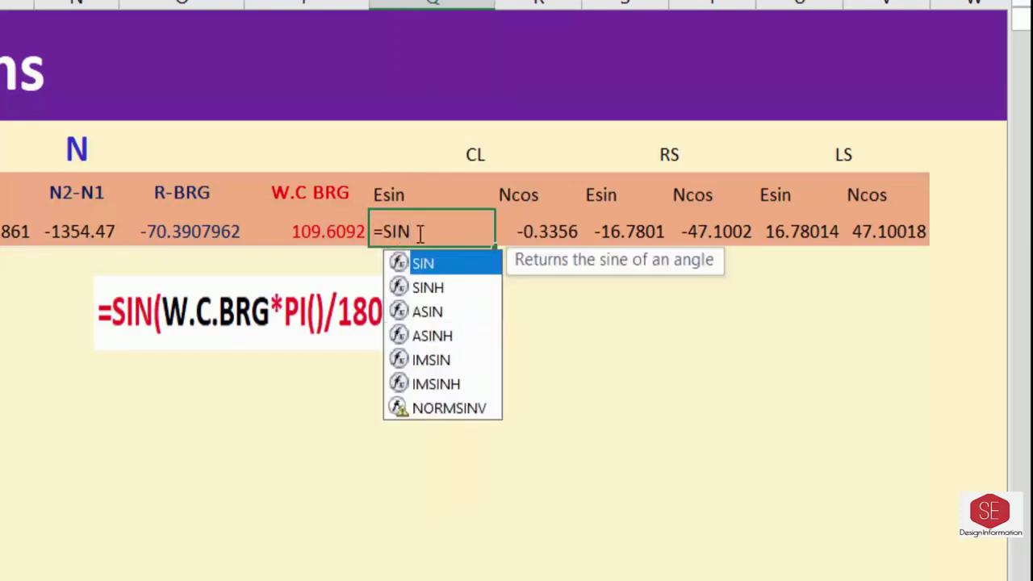
text(()
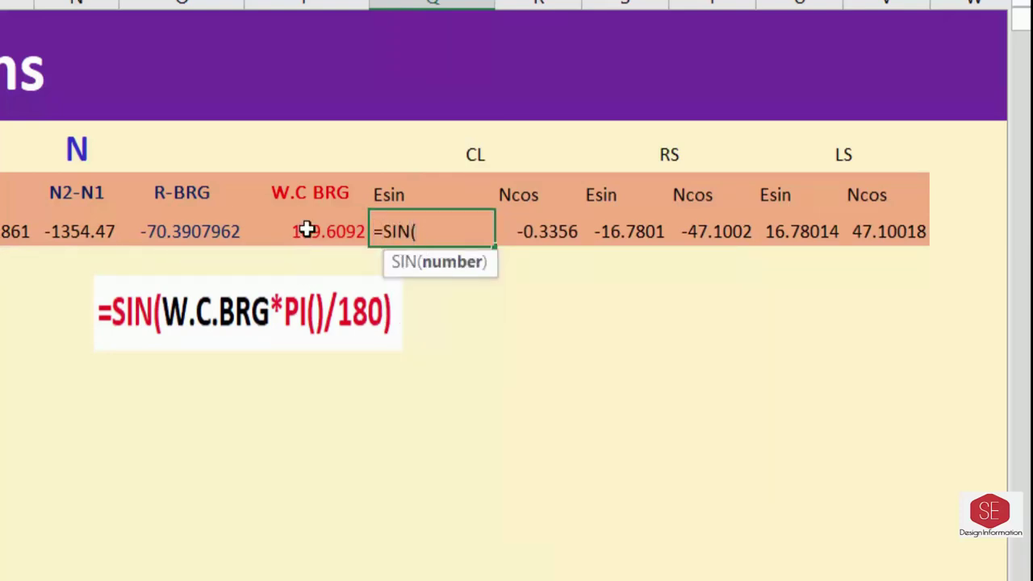
click(306, 231)
text(*)
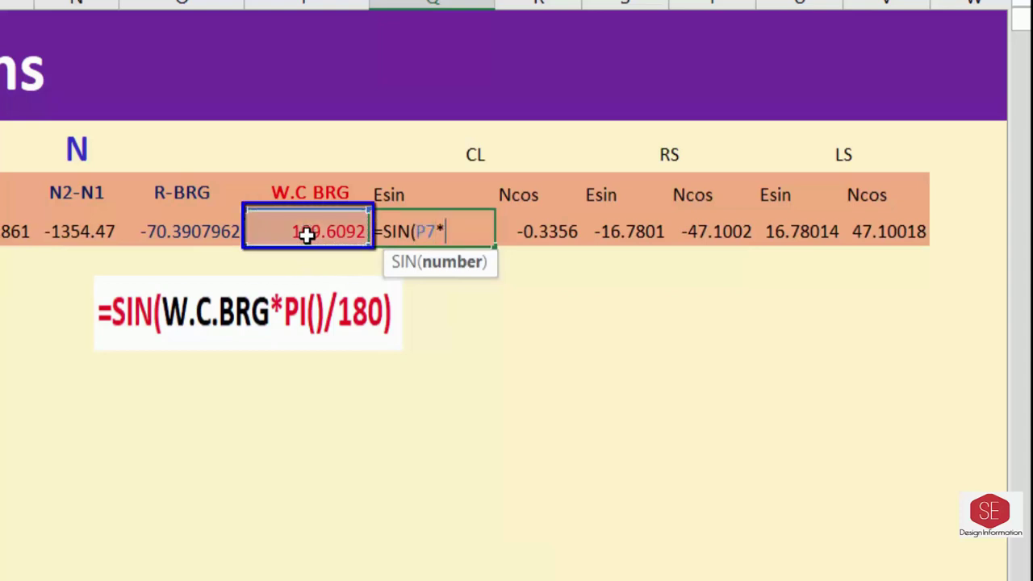
text(PI)
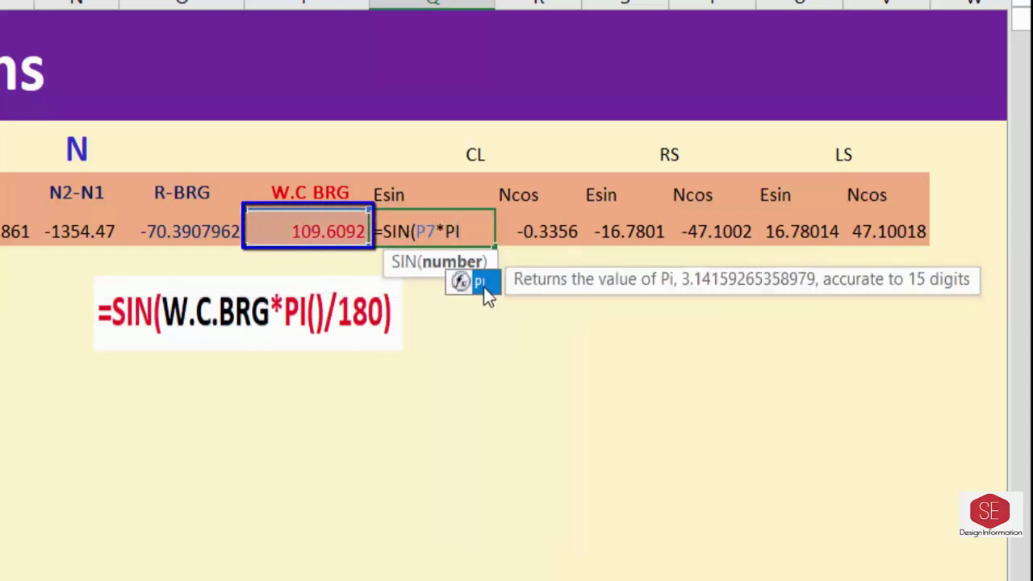
double_click(484, 286)
text()/)
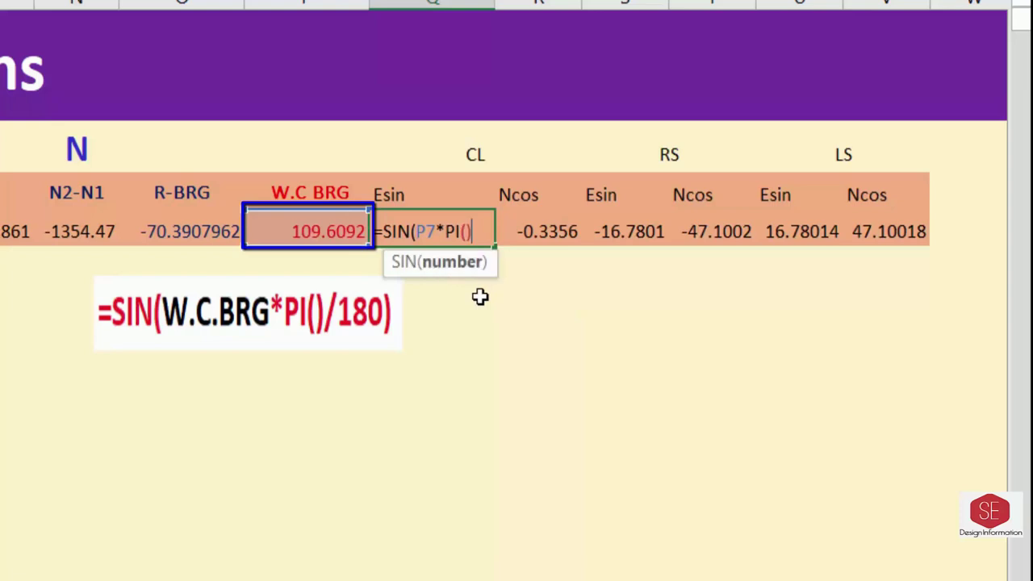
text(18)
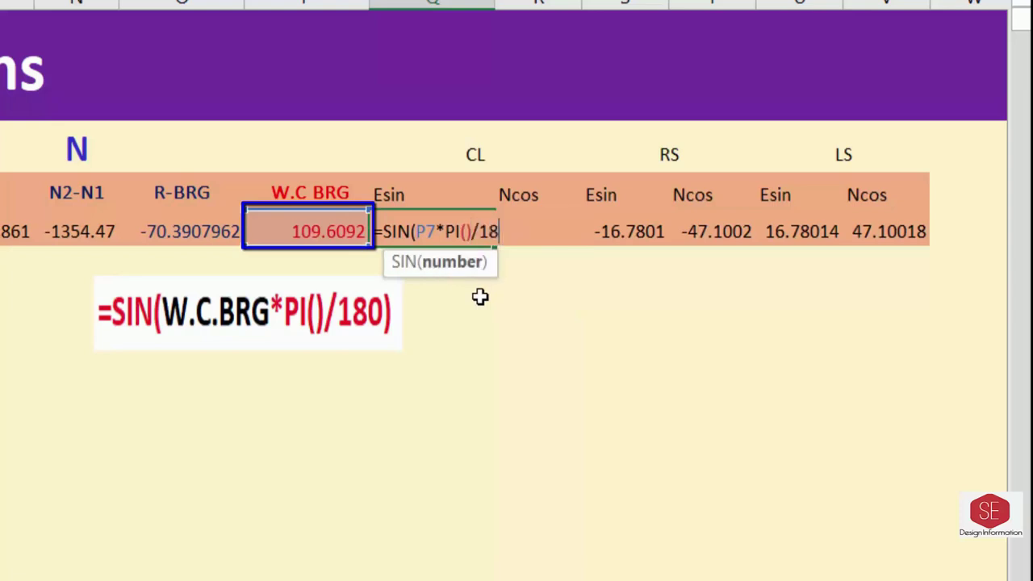
text(0))
key(Return)
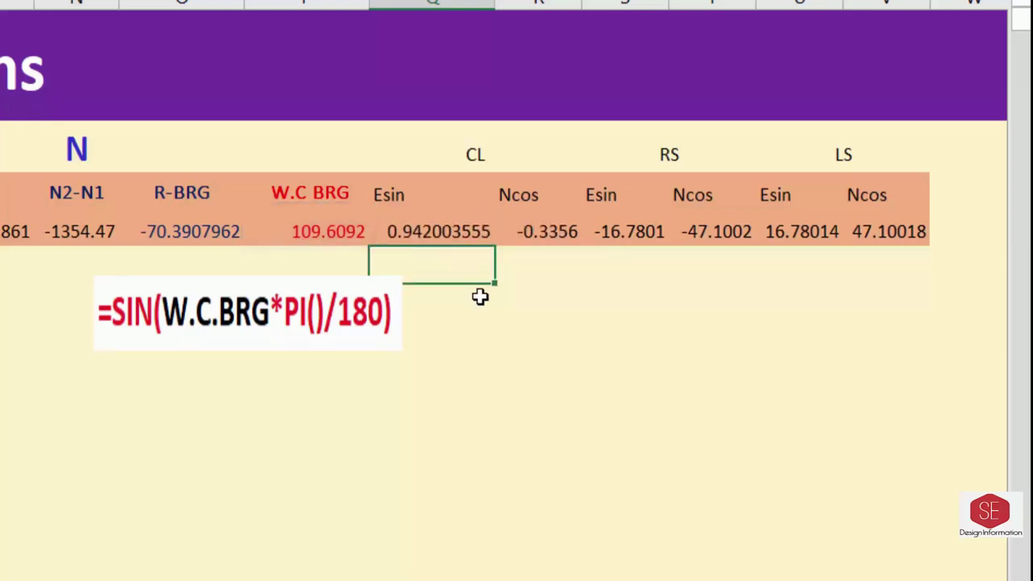
- Enter =COS(P7*PI()/180) in the CL Ncos cell R7, giving -0.3356
click(528, 232)
text(=COS(P7*PI()/180))
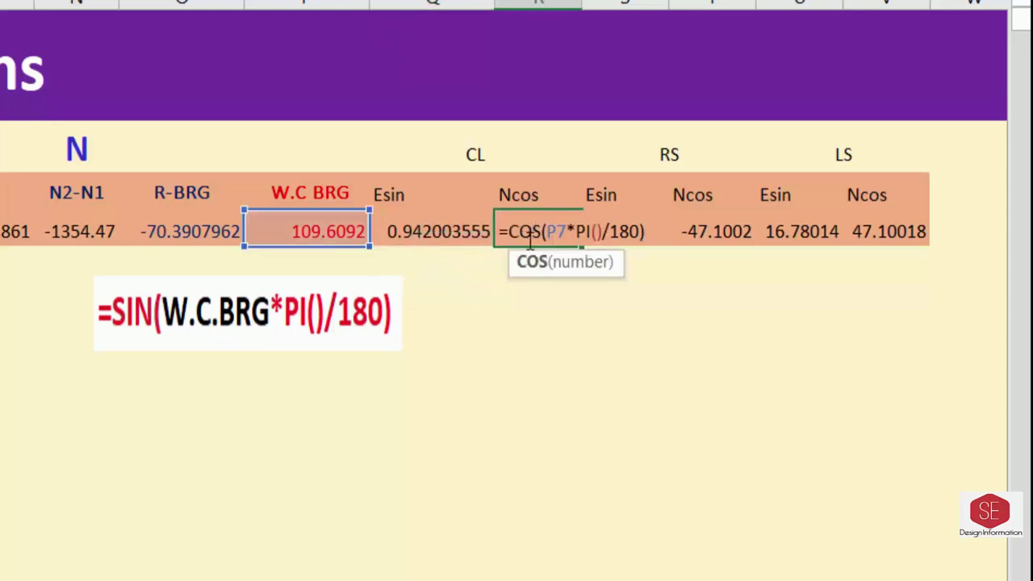
key(ctrl+Return)
key(Delete)
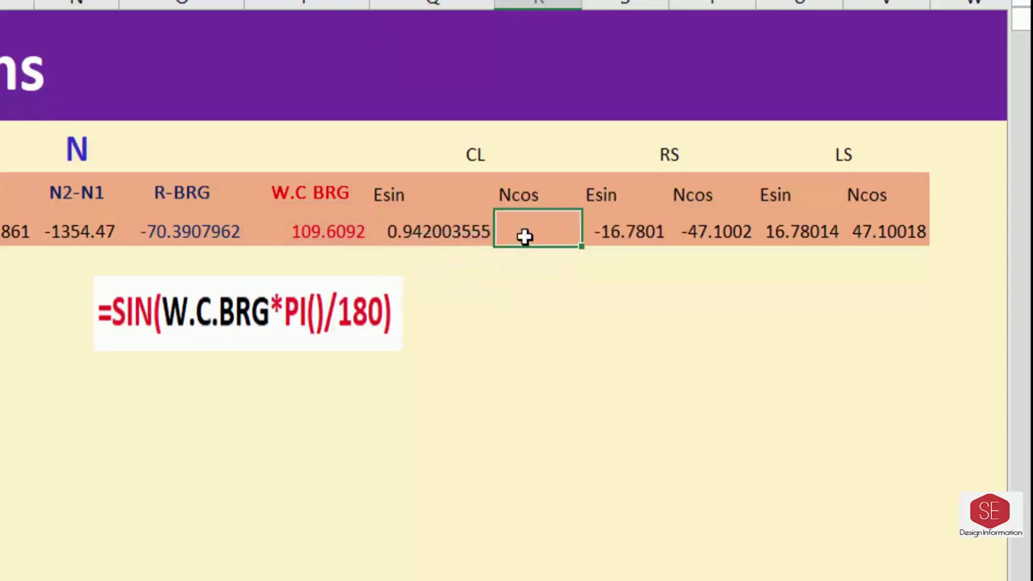
text(=COS)
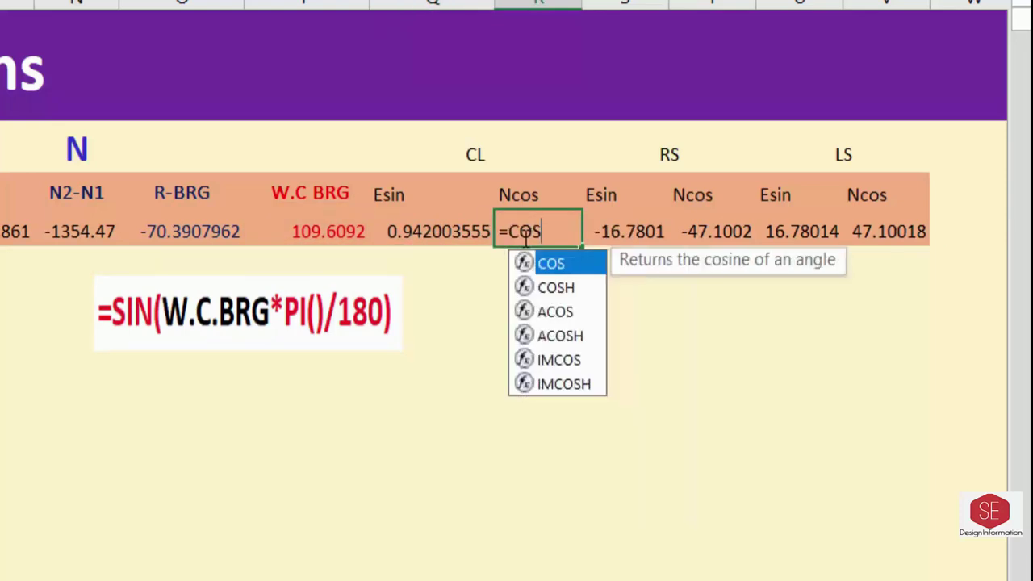
text(()
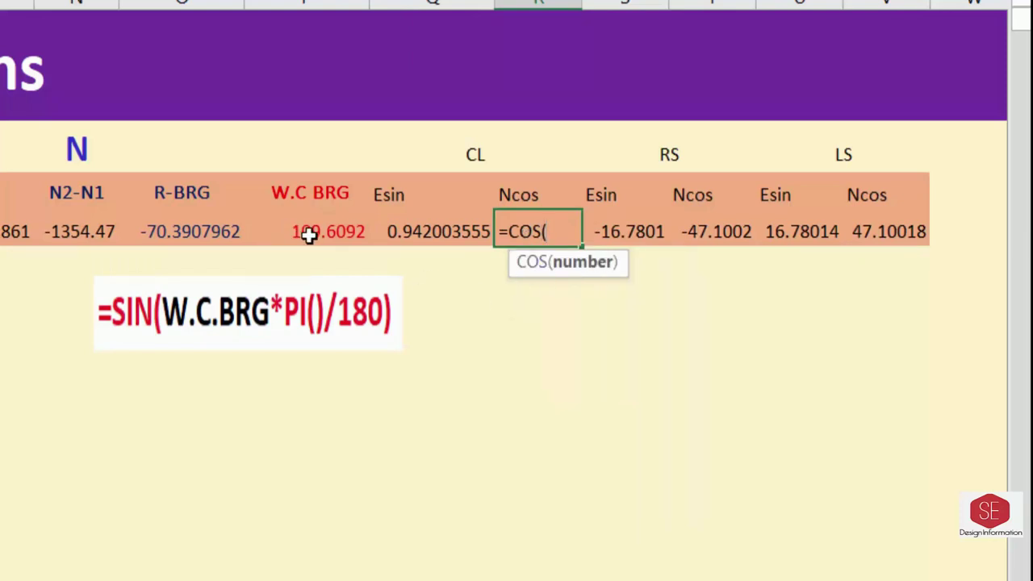
click(308, 233)
text(*)
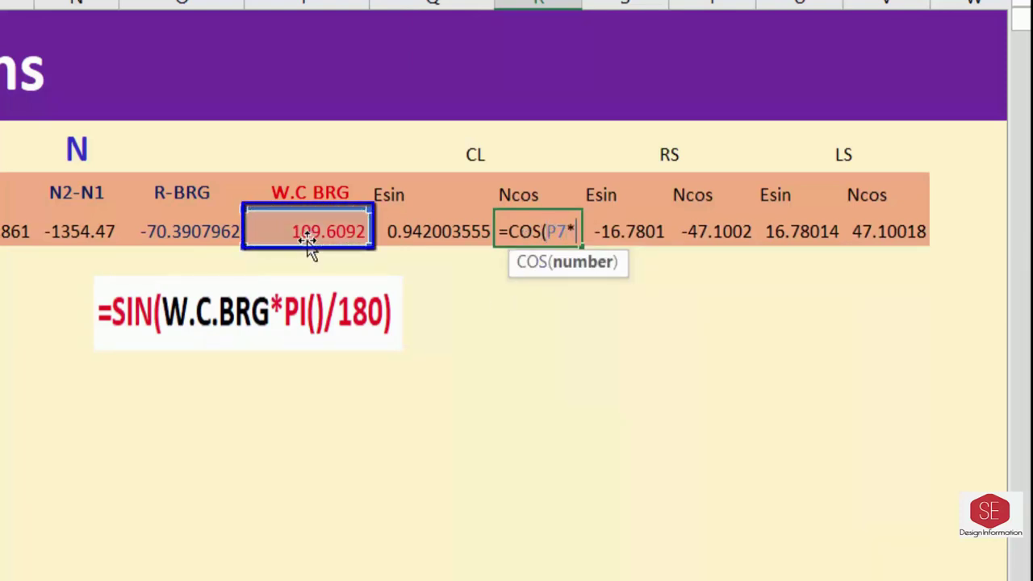
text(PI)
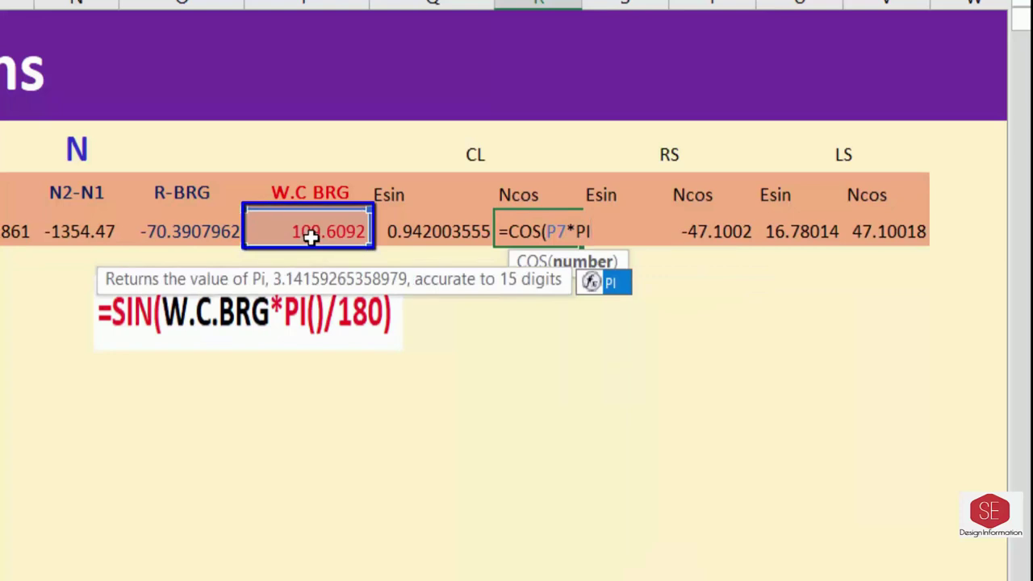
text(()/180)
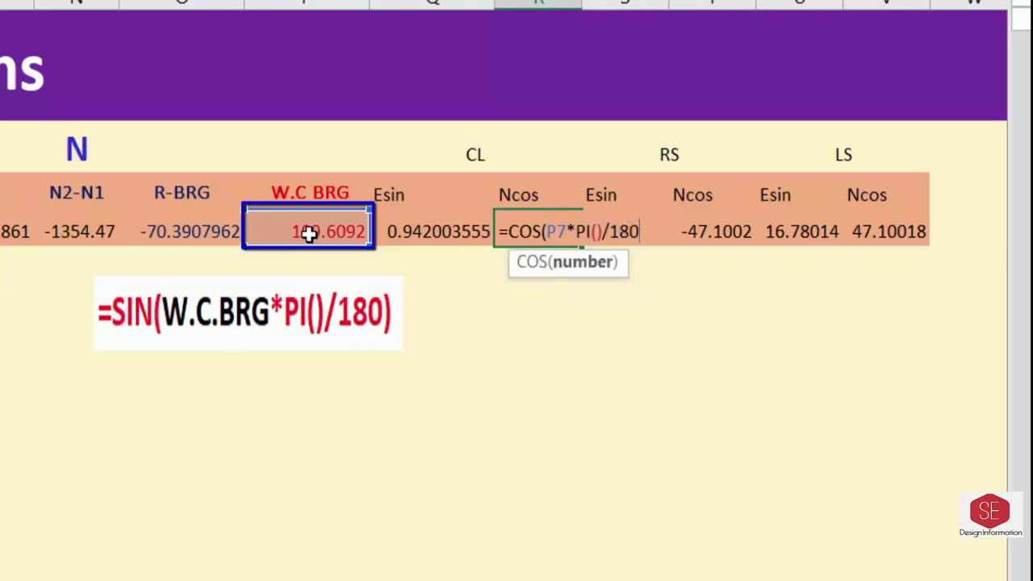
text())
key(Return)
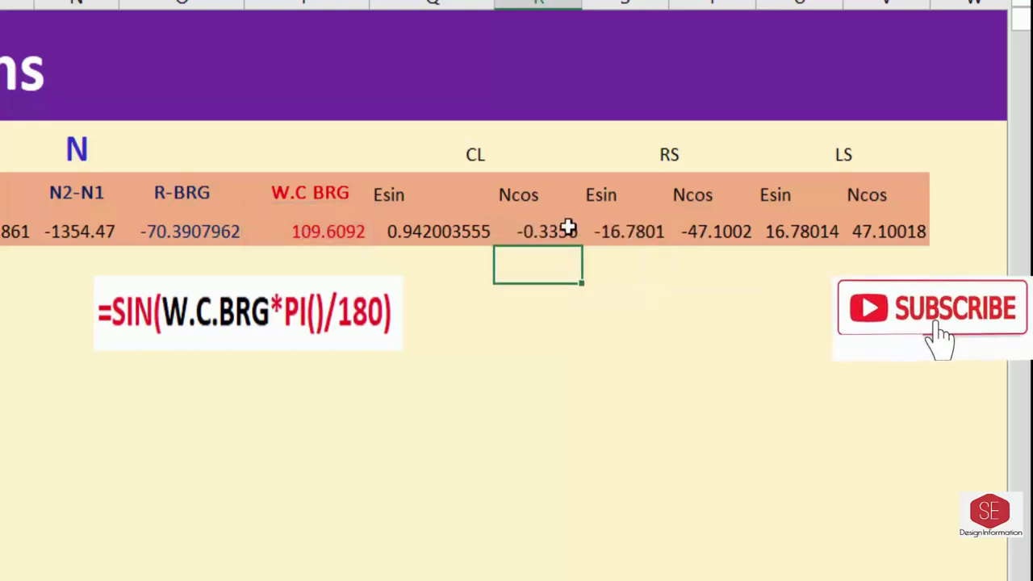
- Check the CL Ncos and CL Esin results in the CL column group
click(569, 228)
click(484, 235)
click(444, 242)
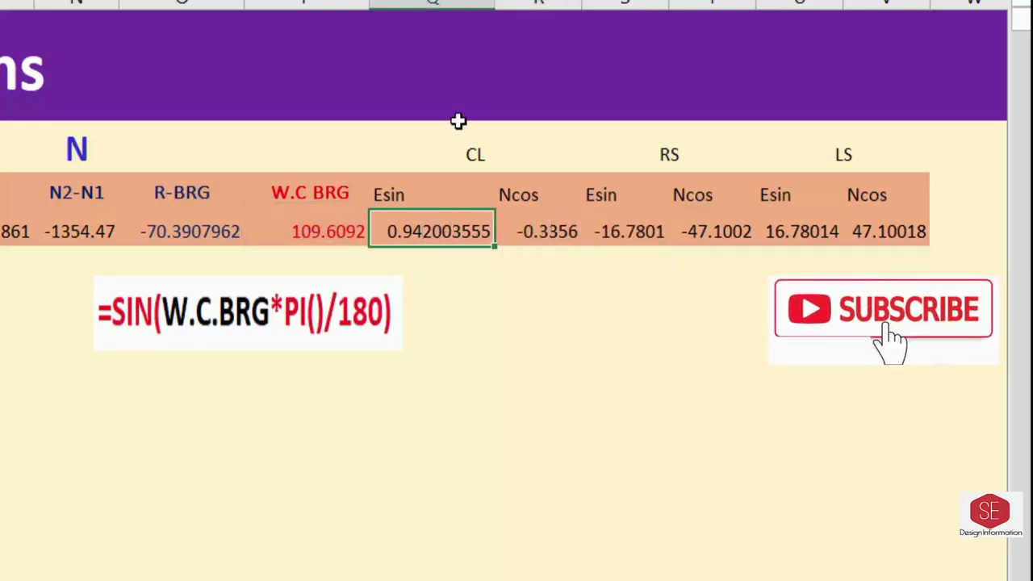
click(477, 161)
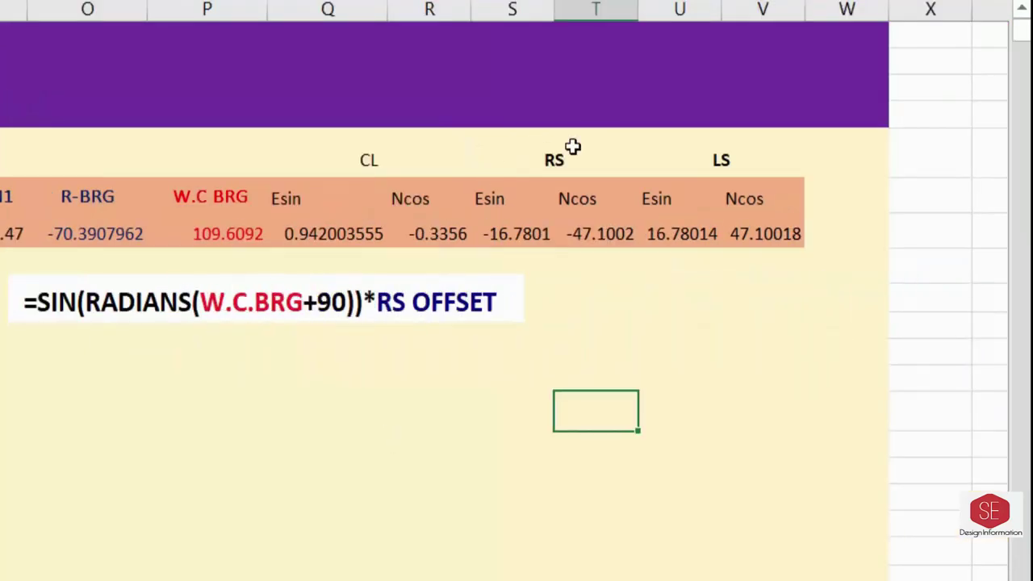
- Open RS Ncos cell T7 (-47.1002) to view its =(COS(RADIANS(P7+90))*F22) formula
click(565, 158)
click(580, 202)
click(594, 234)
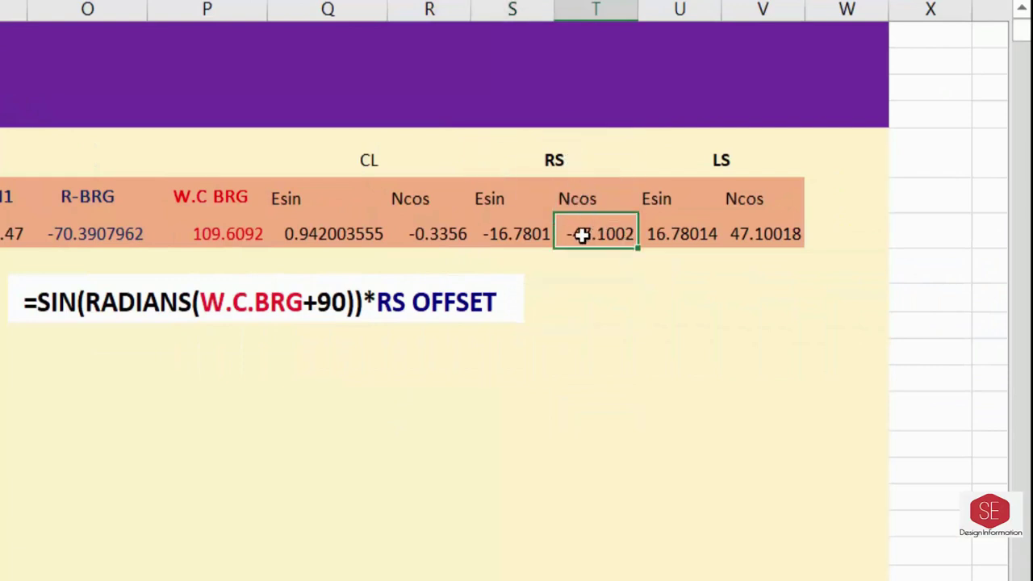
double_click(582, 234)
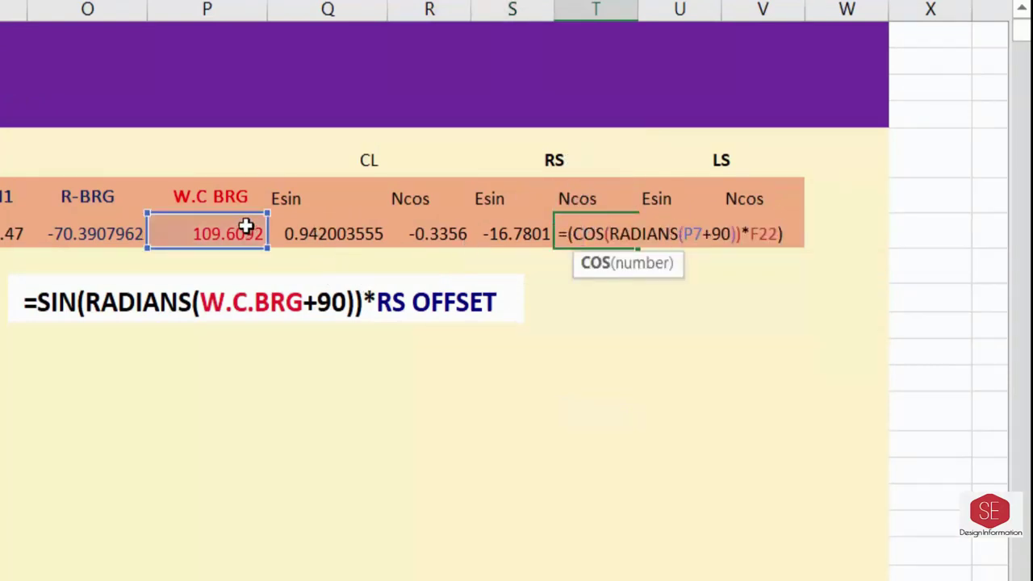
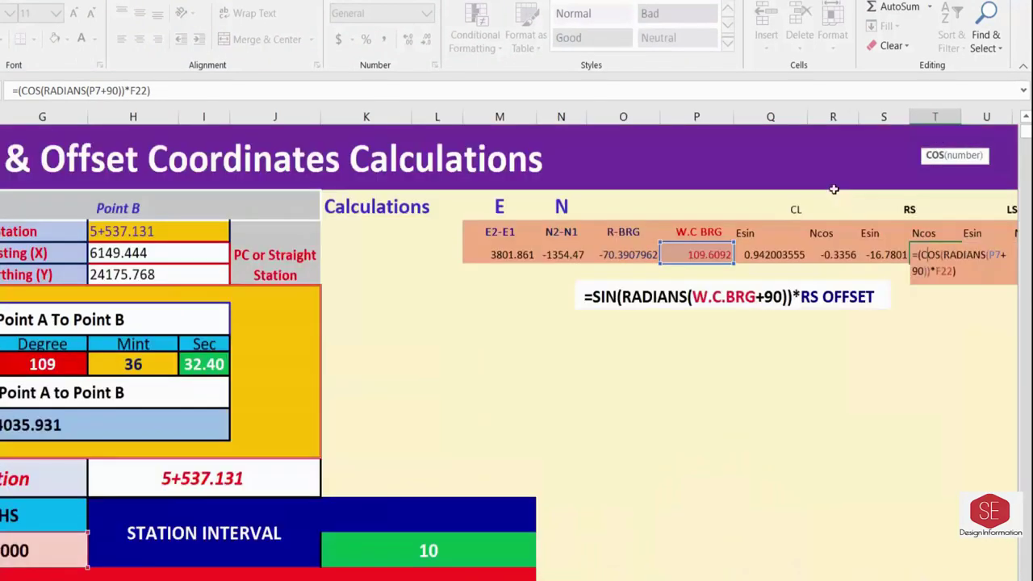
- Commit the RS Ncos formula and review the existing RS Ncos and RS Esin formulas
key(ctrl+Return)
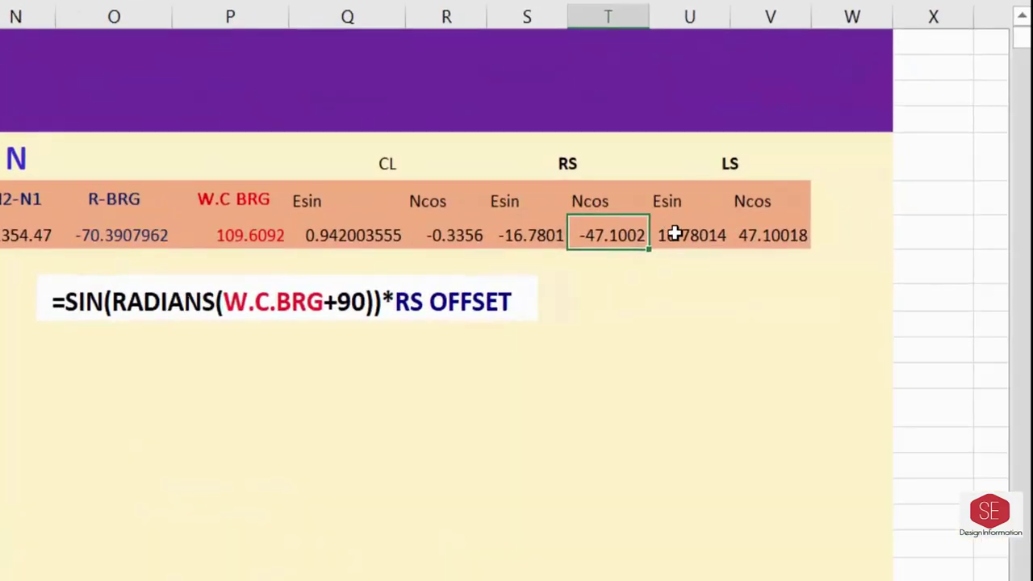
click(976, 253)
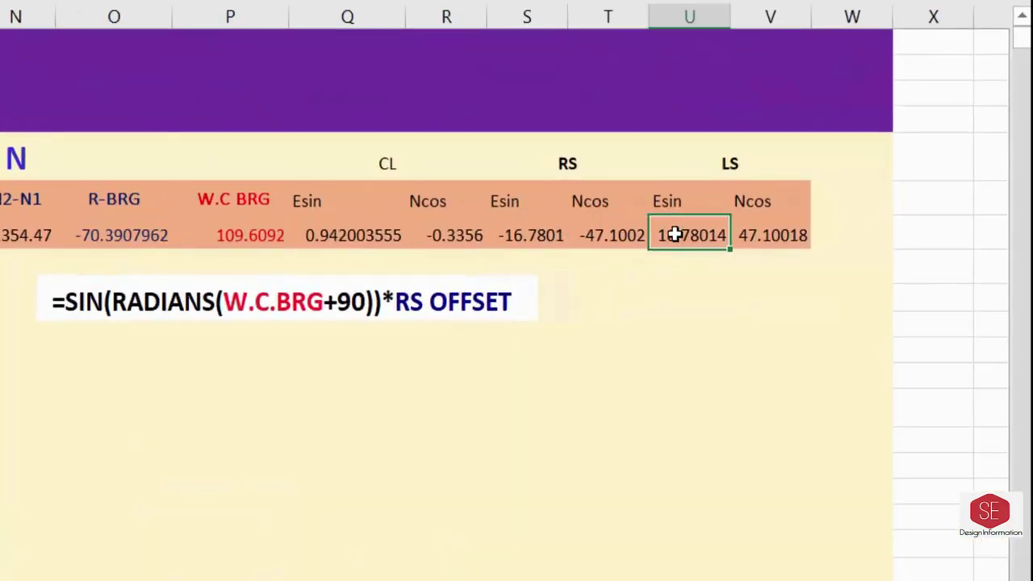
click(538, 236)
click(608, 237)
double_click(612, 236)
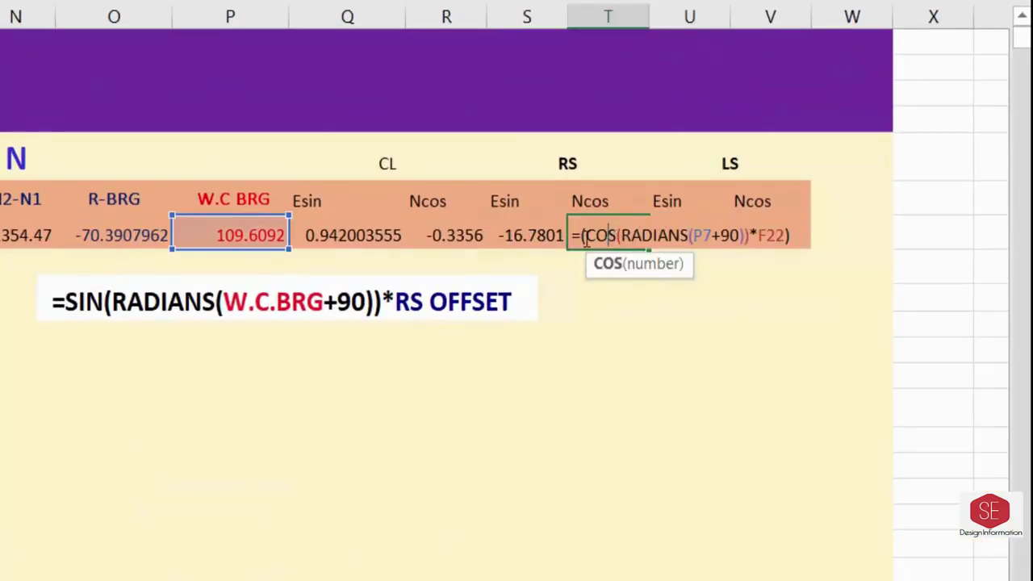
click(512, 231)
double_click(515, 231)
key(Escape)
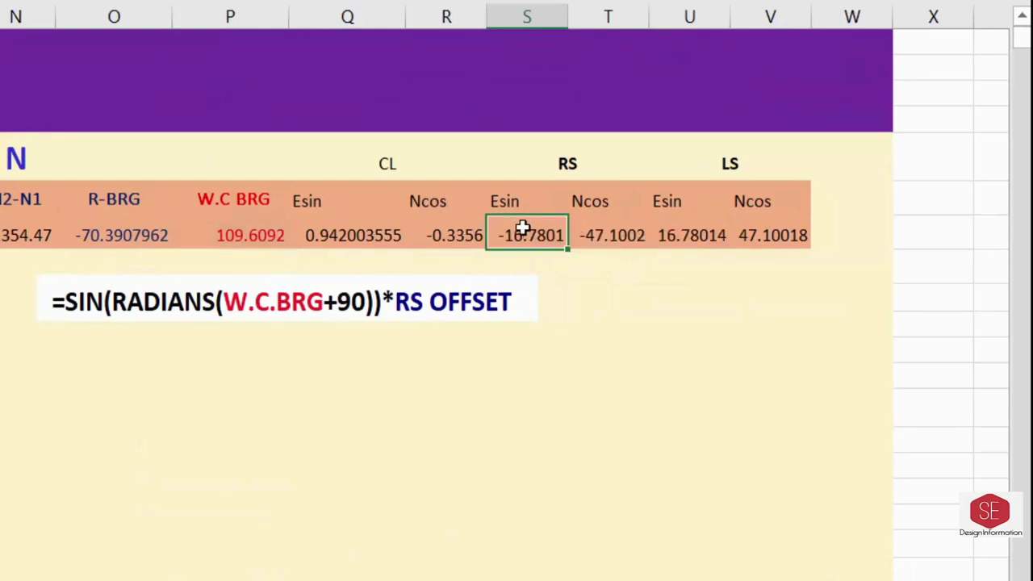
- Rebuild the RS Esin cell as =SIN(RADIANS(P7+90))*F22, giving -16.7801
key(Delete)
text(=SIN)
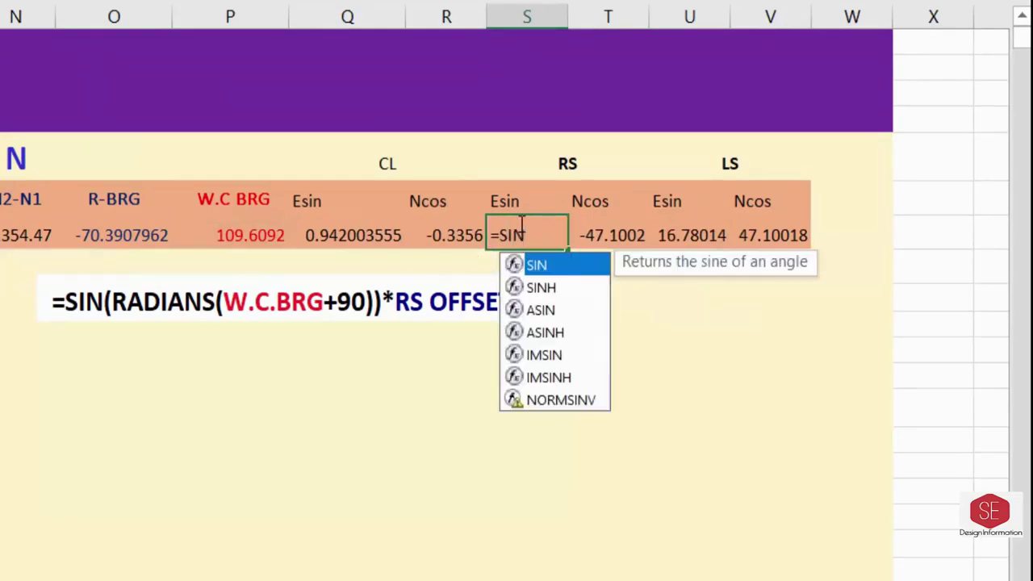
text((R)
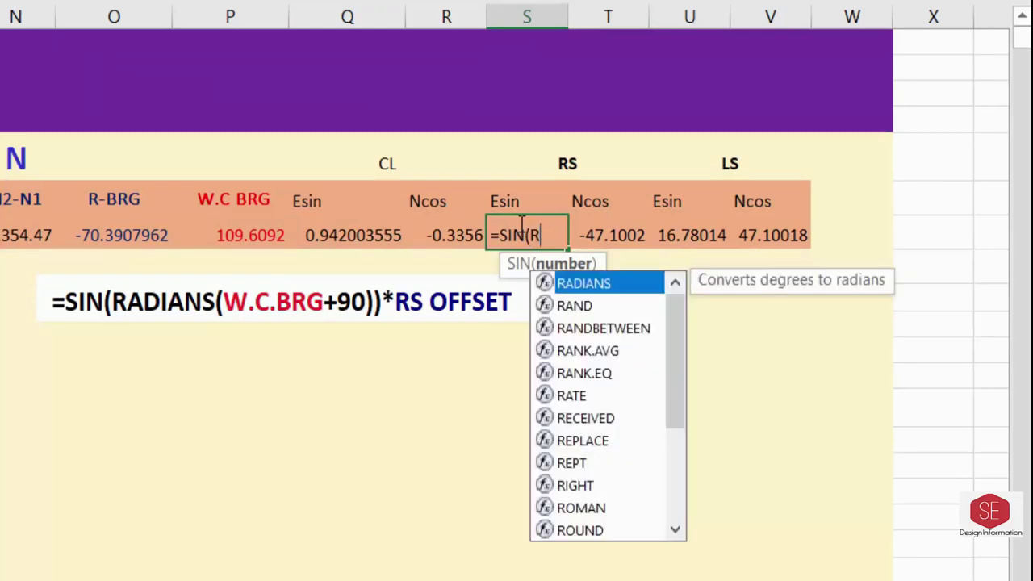
double_click(567, 289)
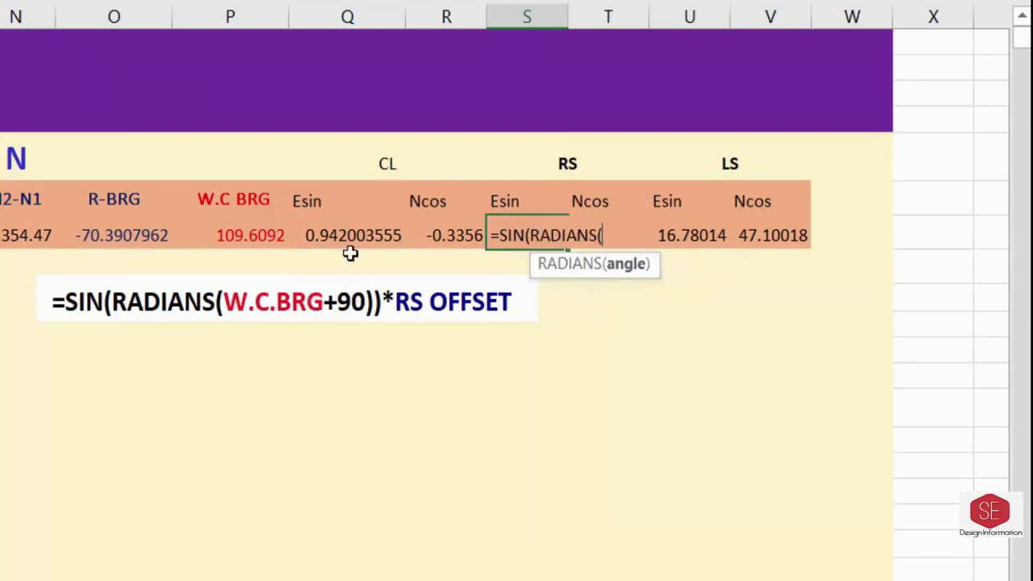
click(227, 233)
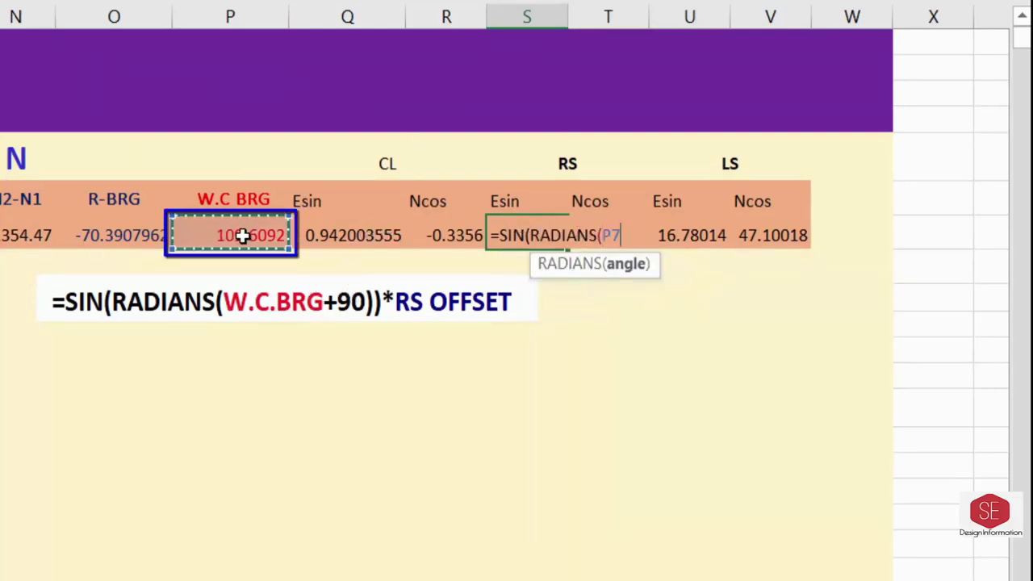
text(+90)
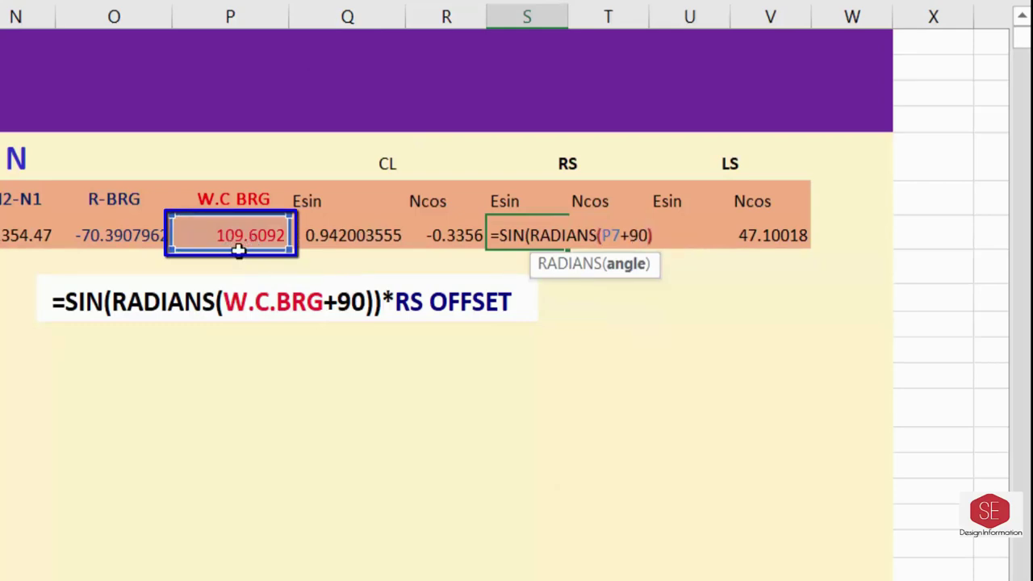
text())*)
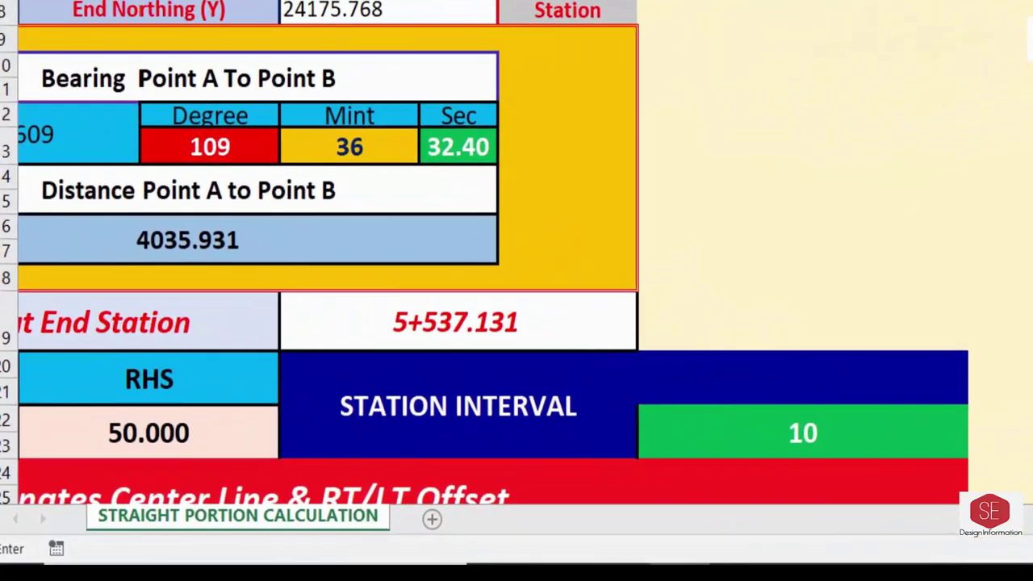
click(214, 433)
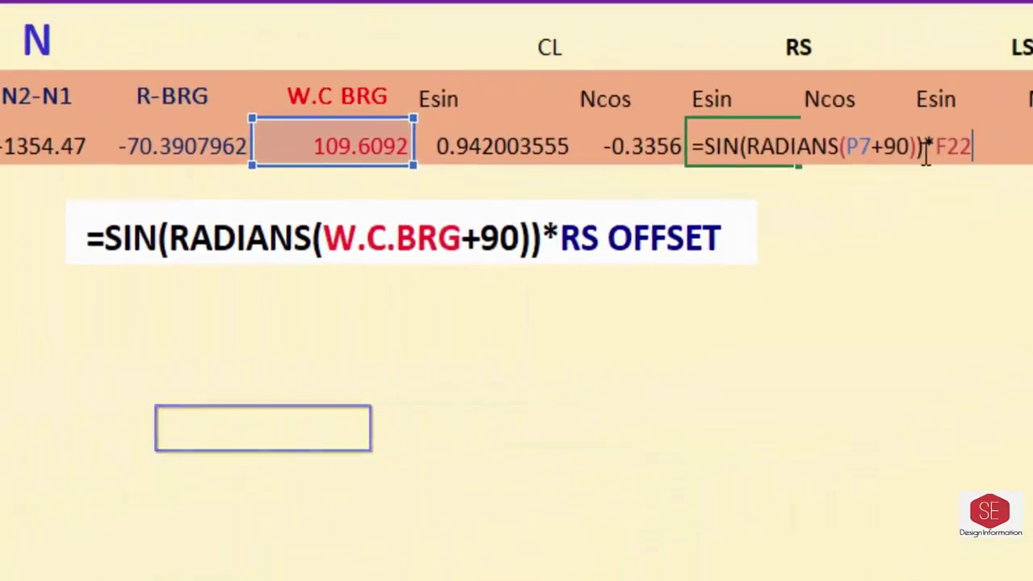
key(Return)
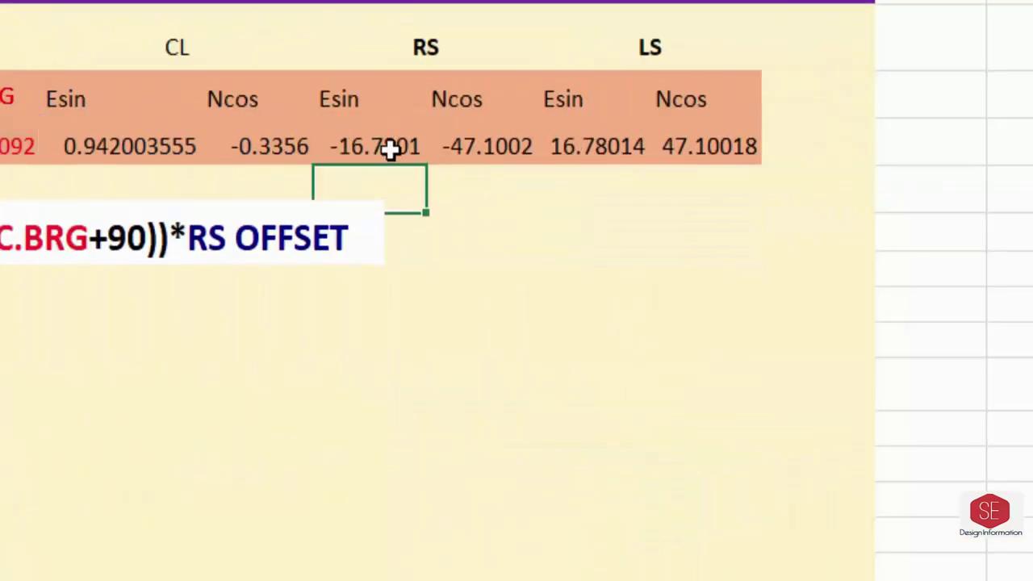
- Rewrite the RS Ncos cell as =COS(RADIANS(P7+90))*F22, returning -47.1002
click(392, 148)
click(480, 148)
double_click(654, 150)
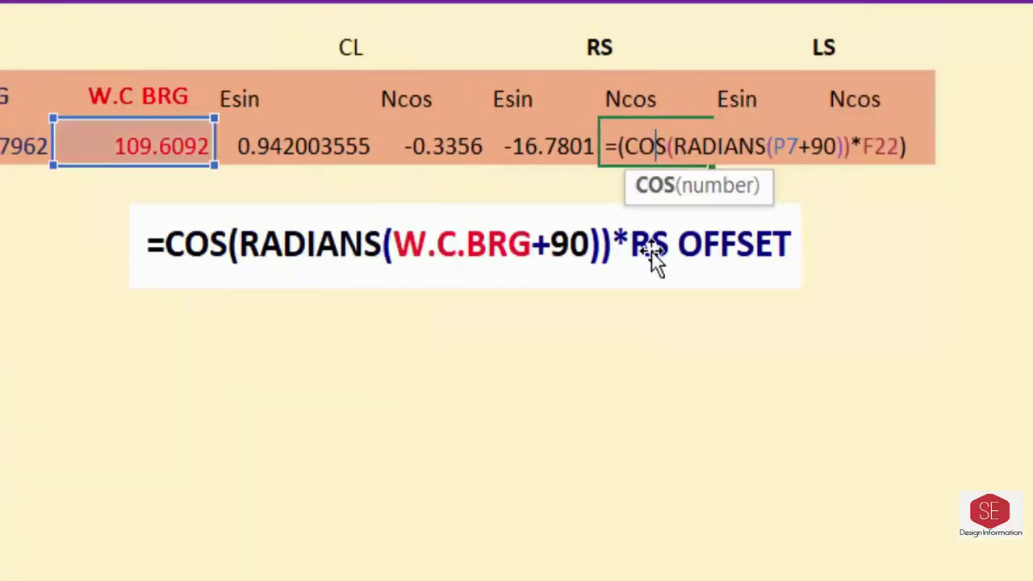
key(Escape)
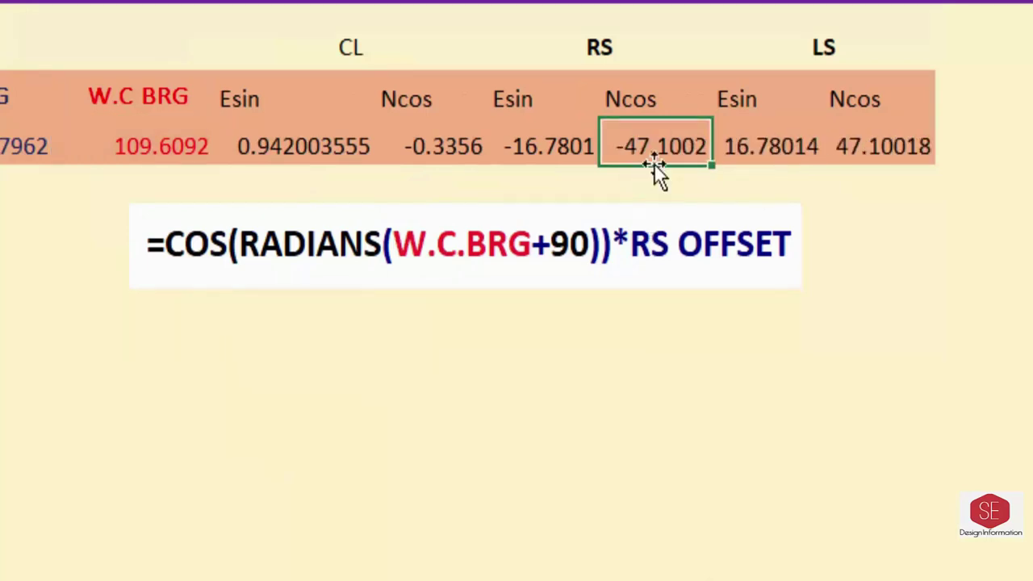
key(BackSpace)
text(=CO)
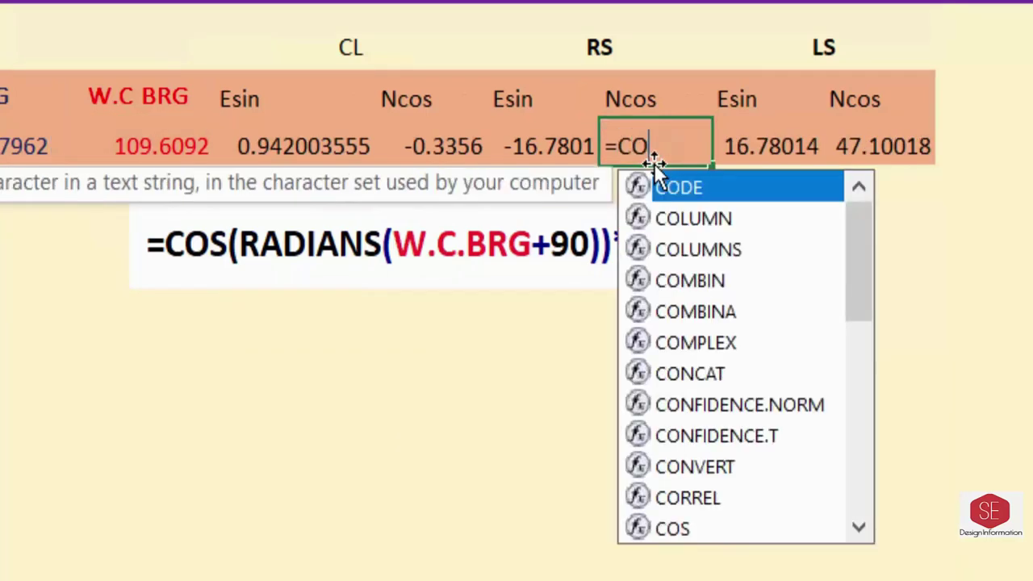
text(S(R)
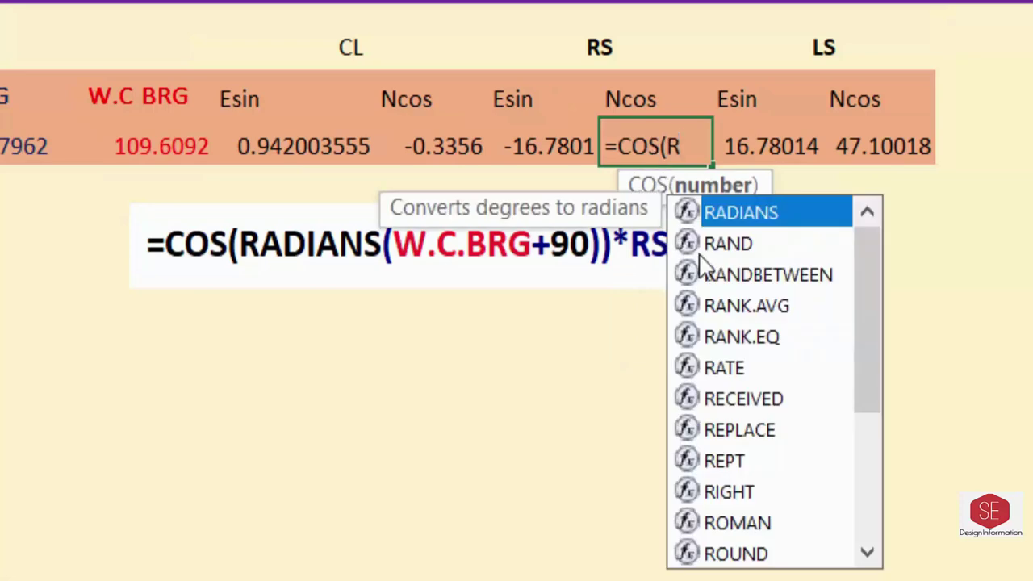
key(Tab)
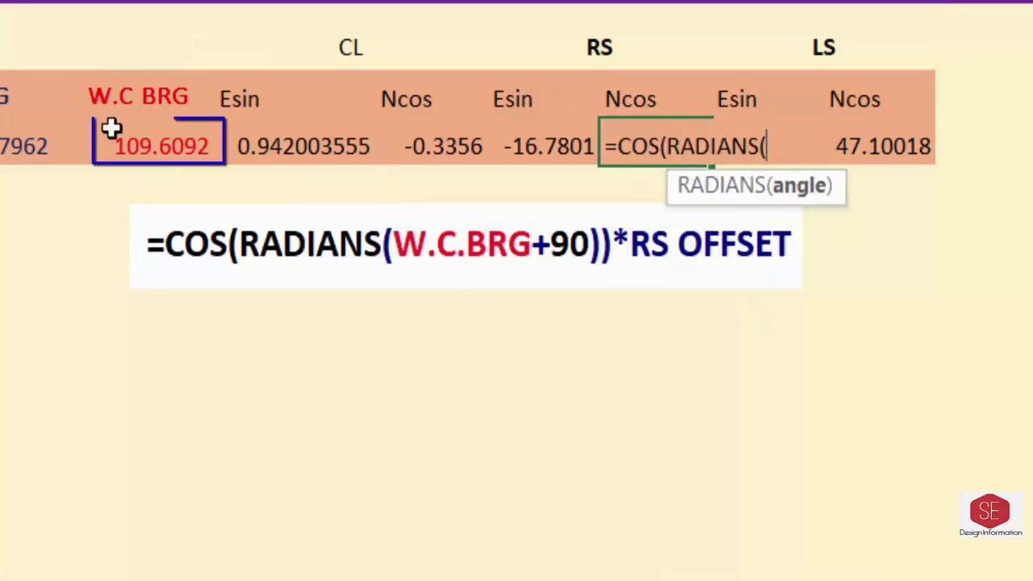
click(127, 135)
text(+9)
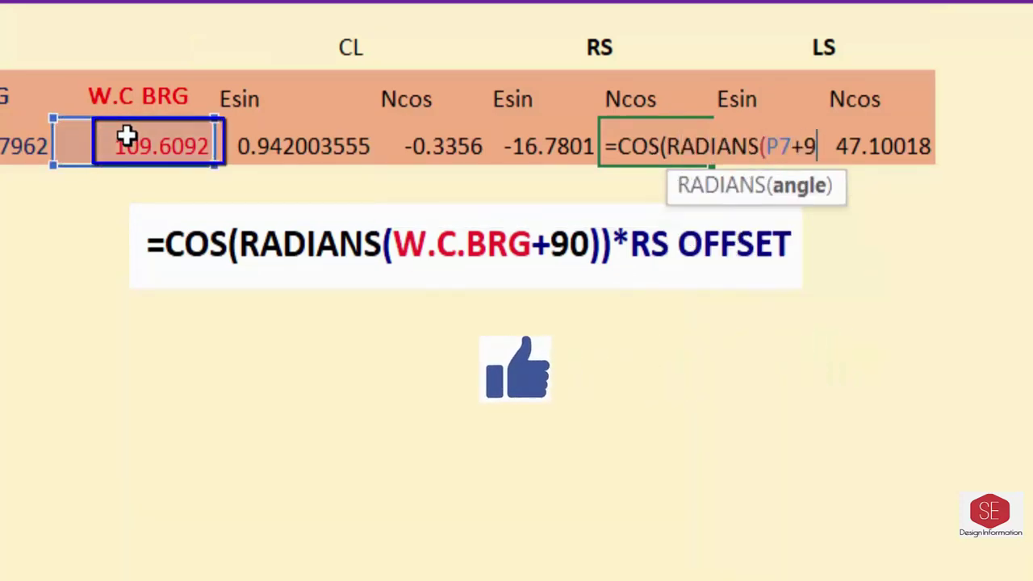
text(0))*)
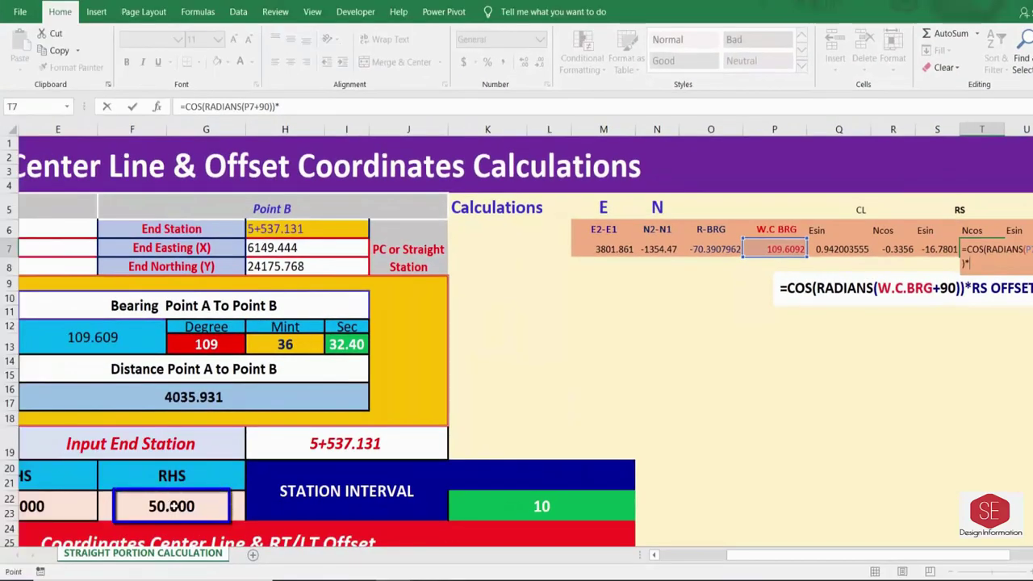
click(171, 506)
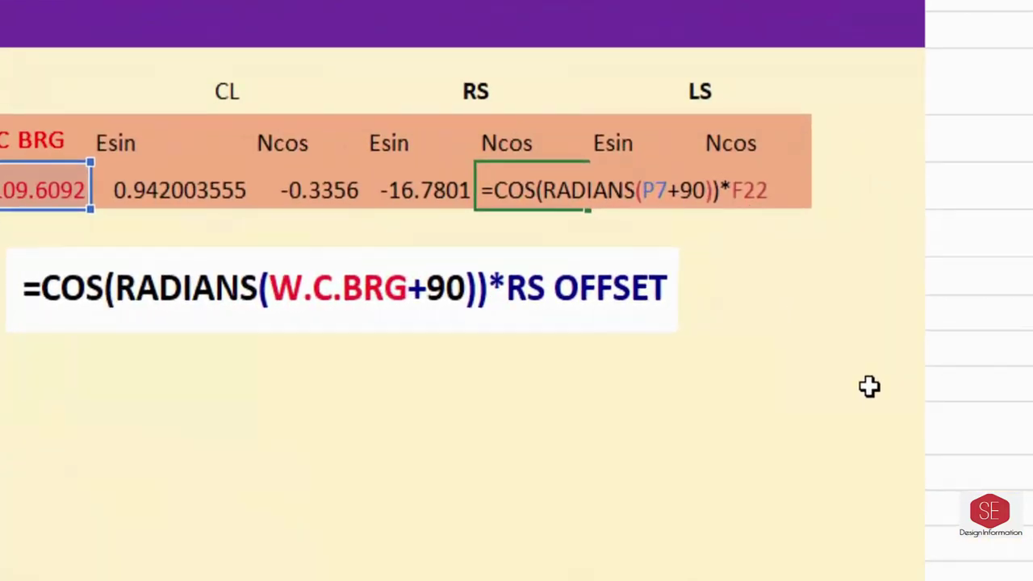
key(Return)
click(496, 185)
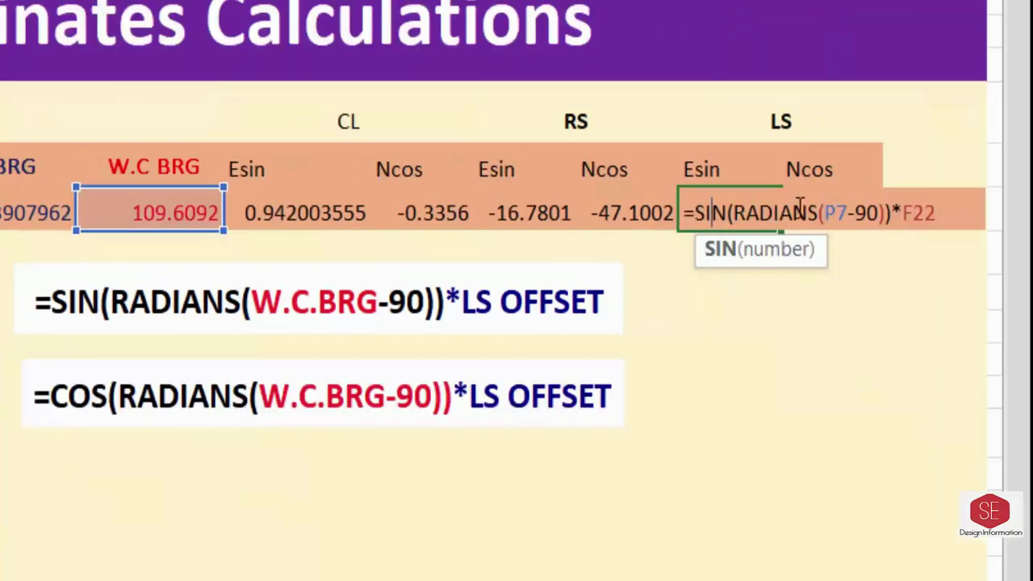
- Enter =SIN(RADIANS(P7-90))*D22 in the LS Esin cell, giving -16.7801
key(Return)
click(721, 228)
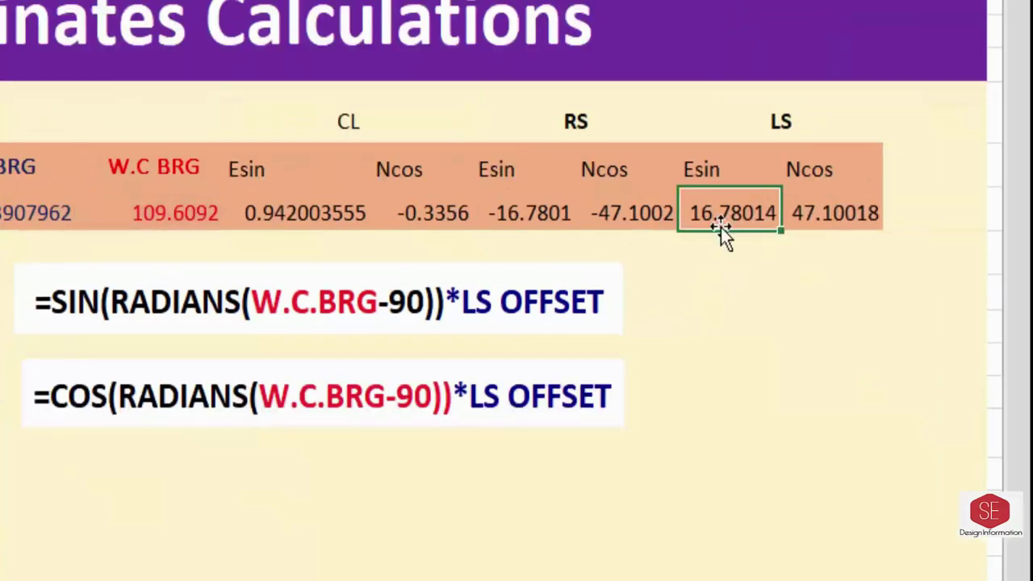
double_click(721, 228)
key(Escape)
text(=SI)
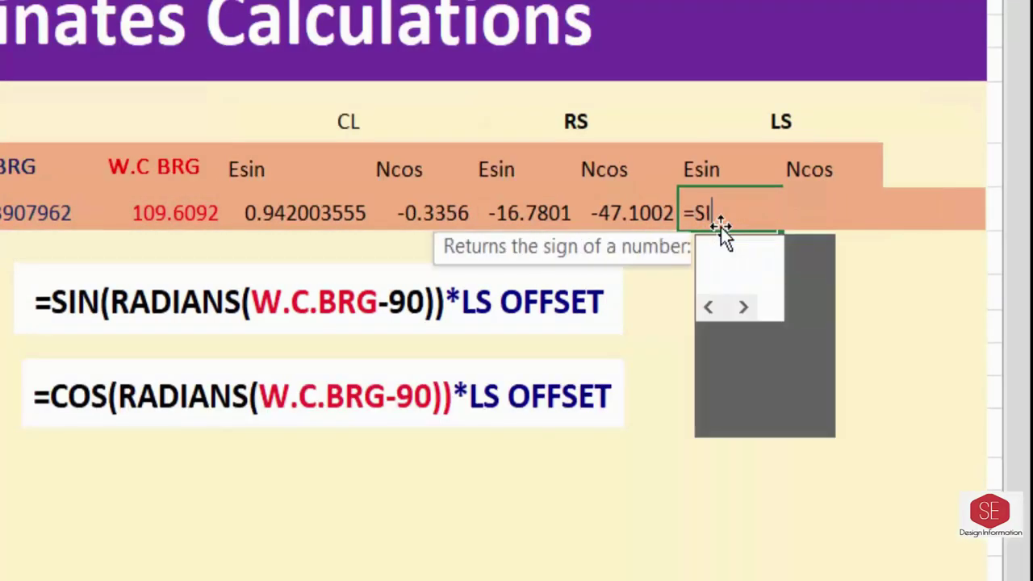
text(N)
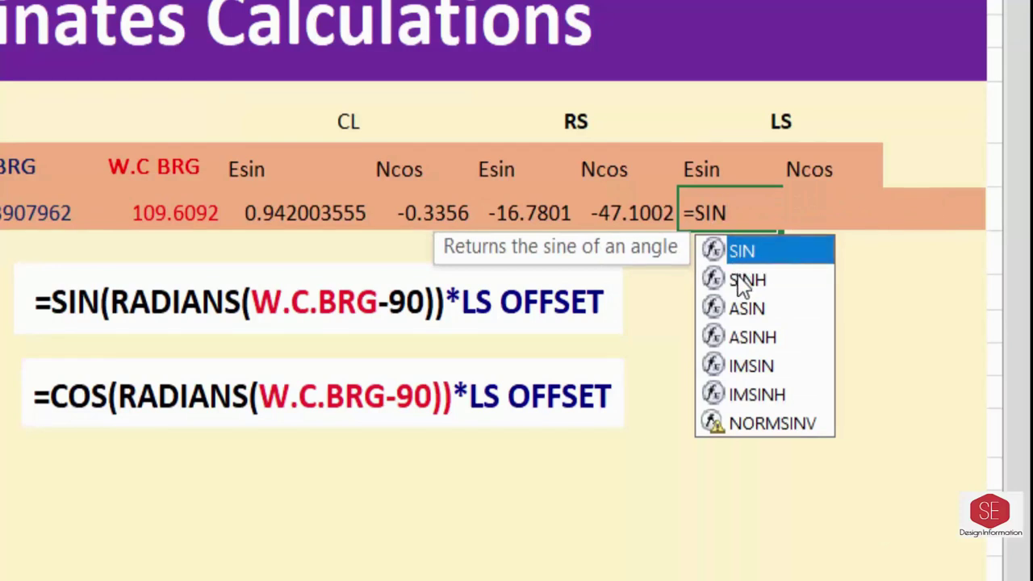
double_click(763, 256)
text(R)
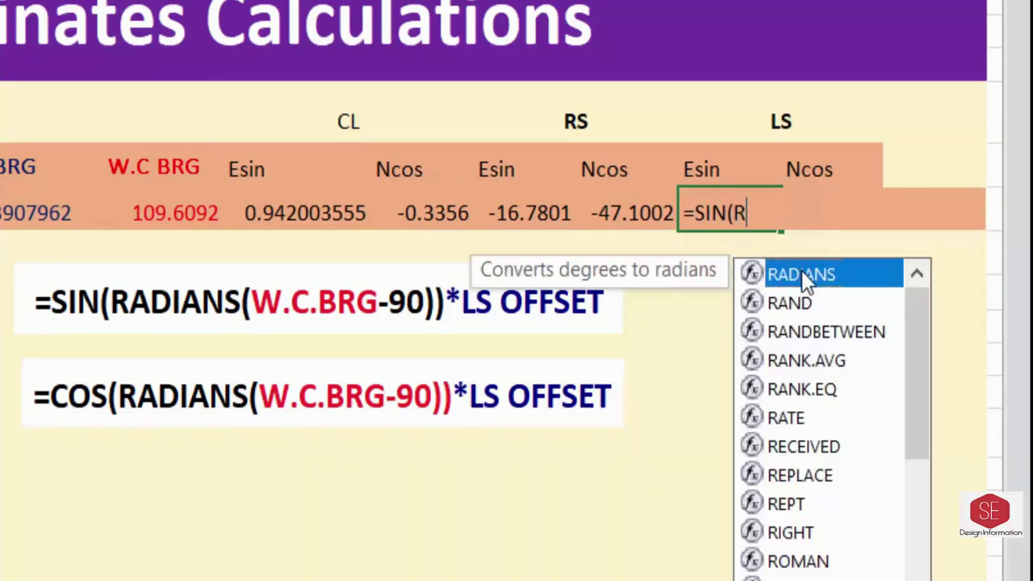
double_click(802, 271)
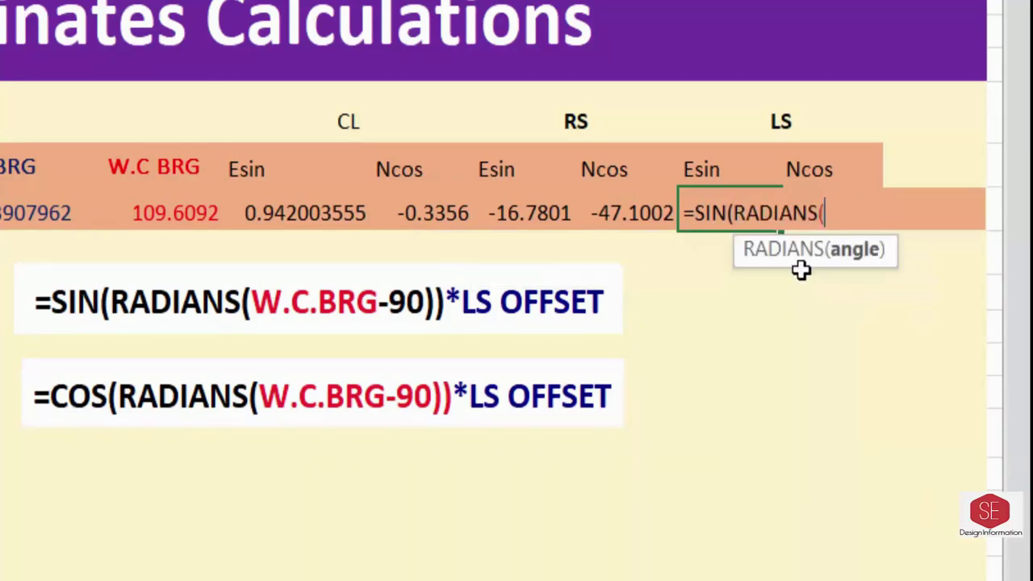
click(197, 215)
text(-90)
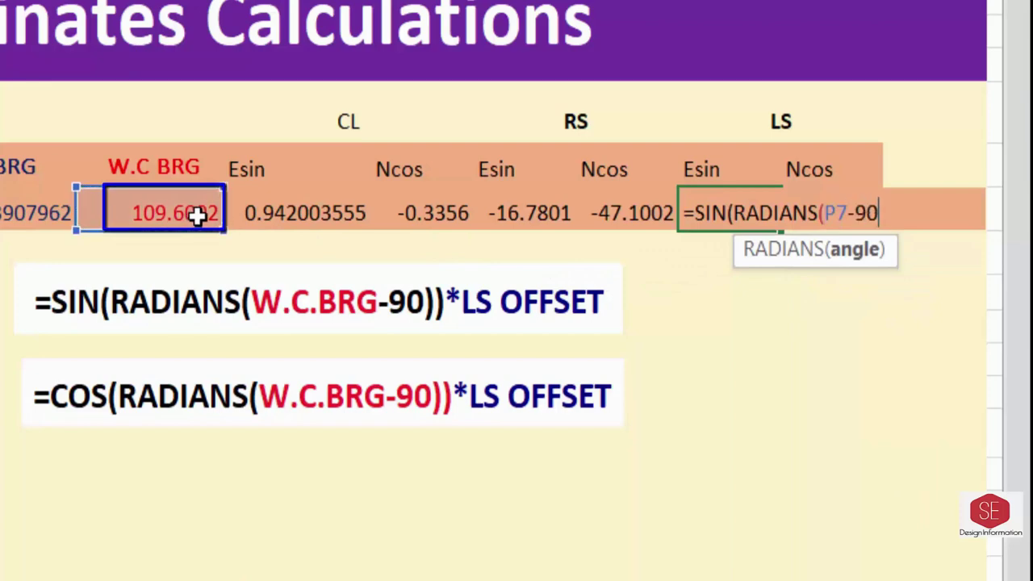
text())*)
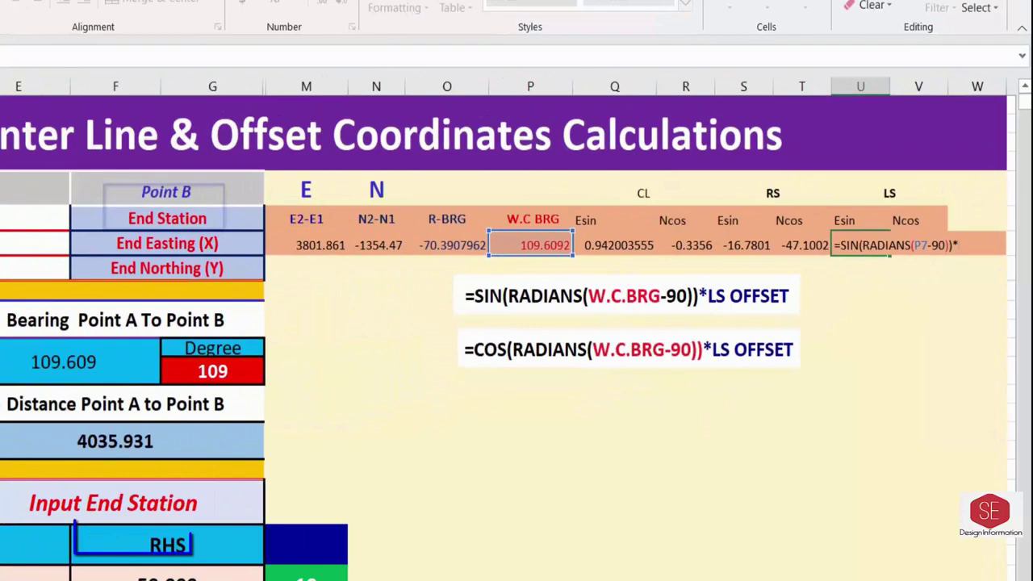
click(115, 540)
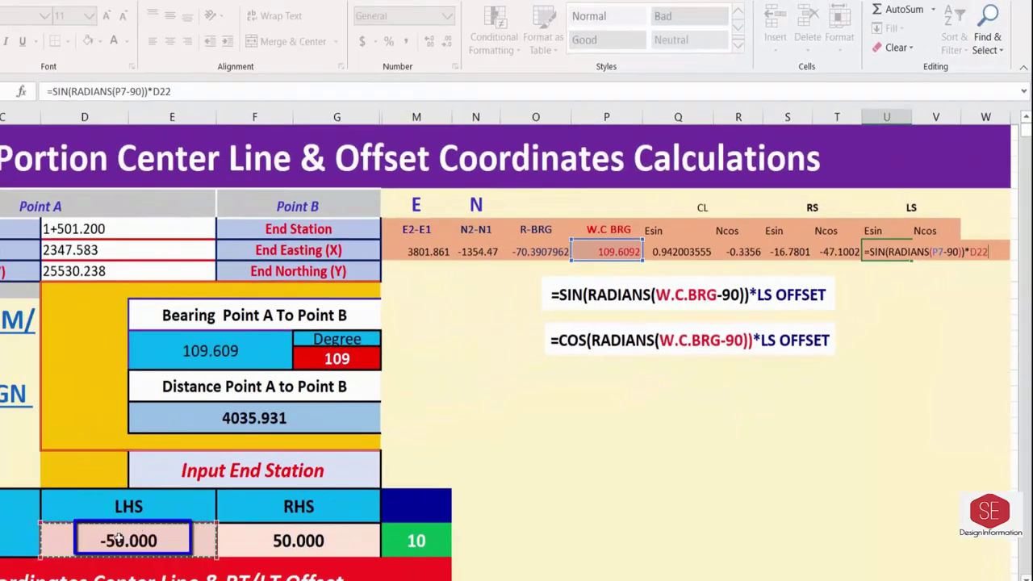
key(Return)
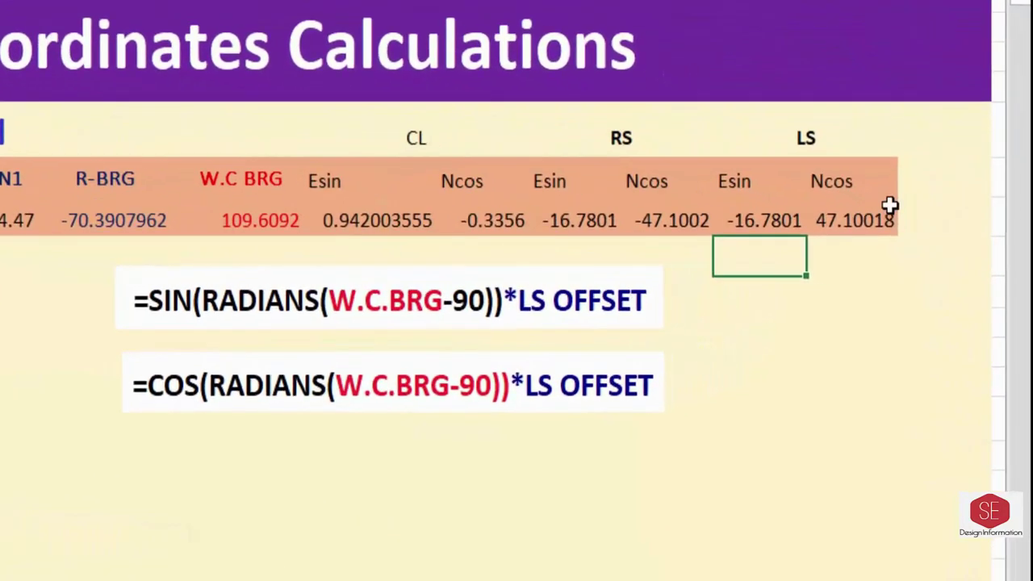
- Enter =COS(RADIANS(P7-90))*D22 in the LS Ncos cell, giving -47.1002
click(920, 255)
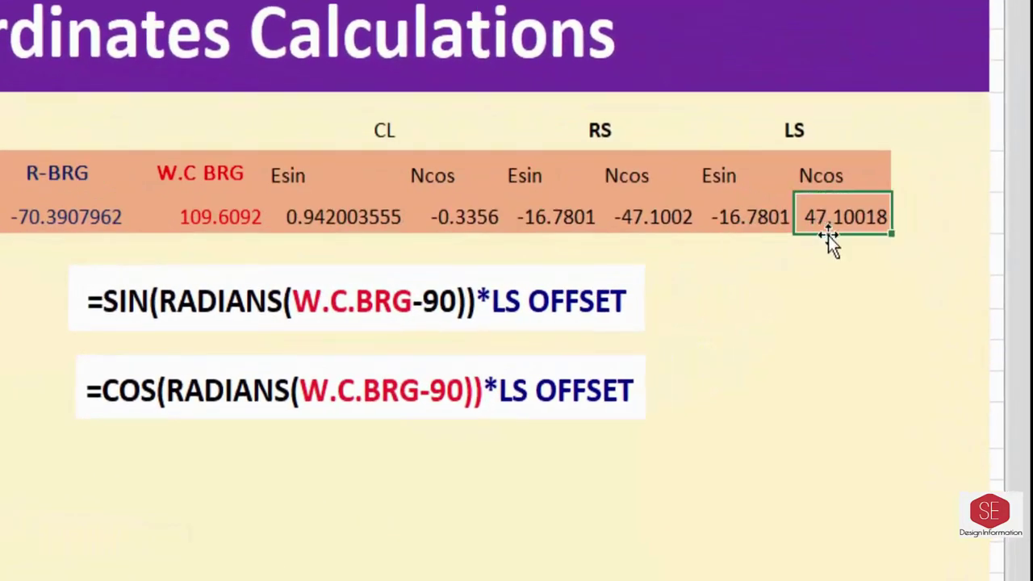
text(=COS)
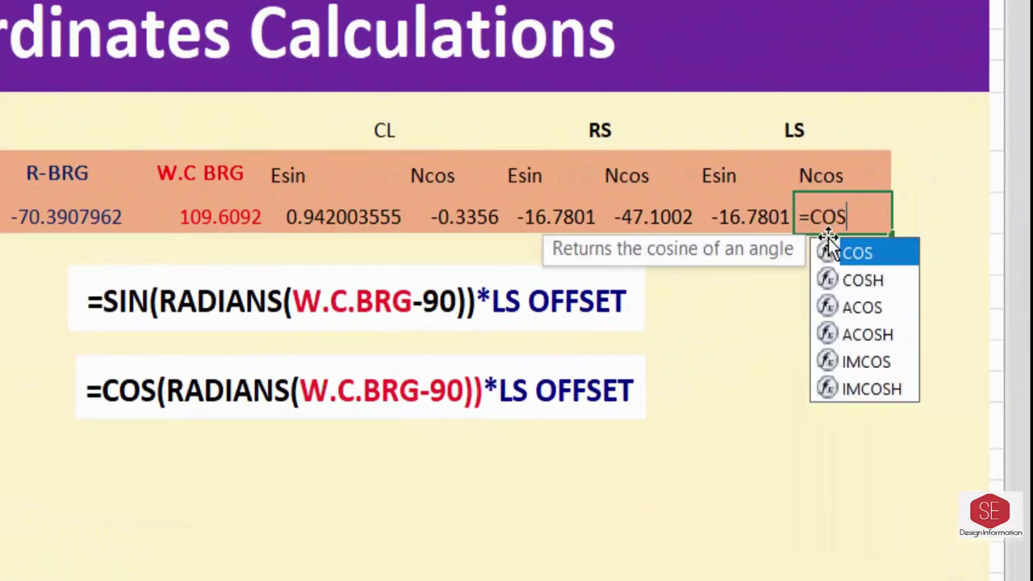
text((R)
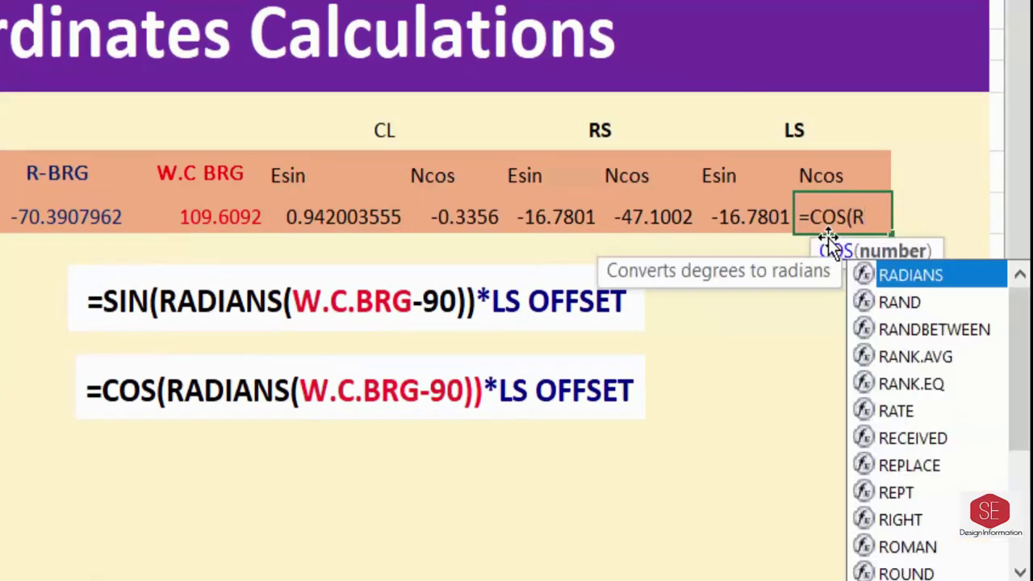
double_click(903, 277)
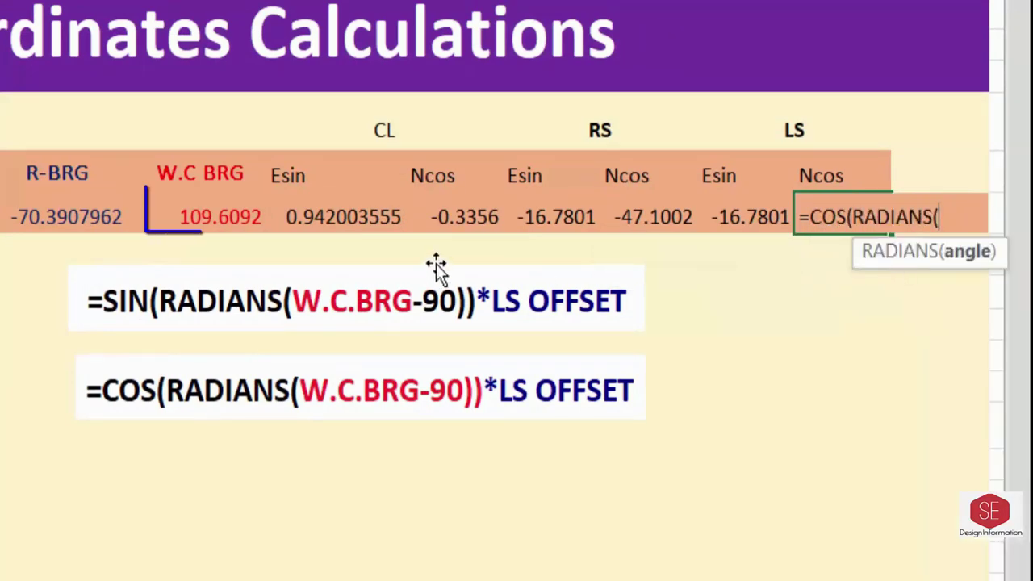
click(244, 212)
text(-9)
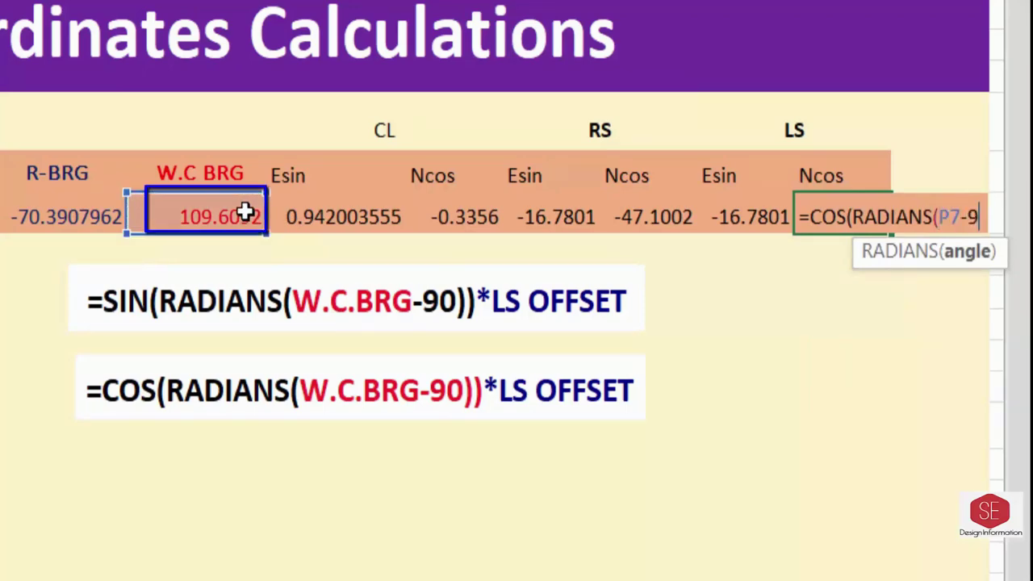
text(0)))
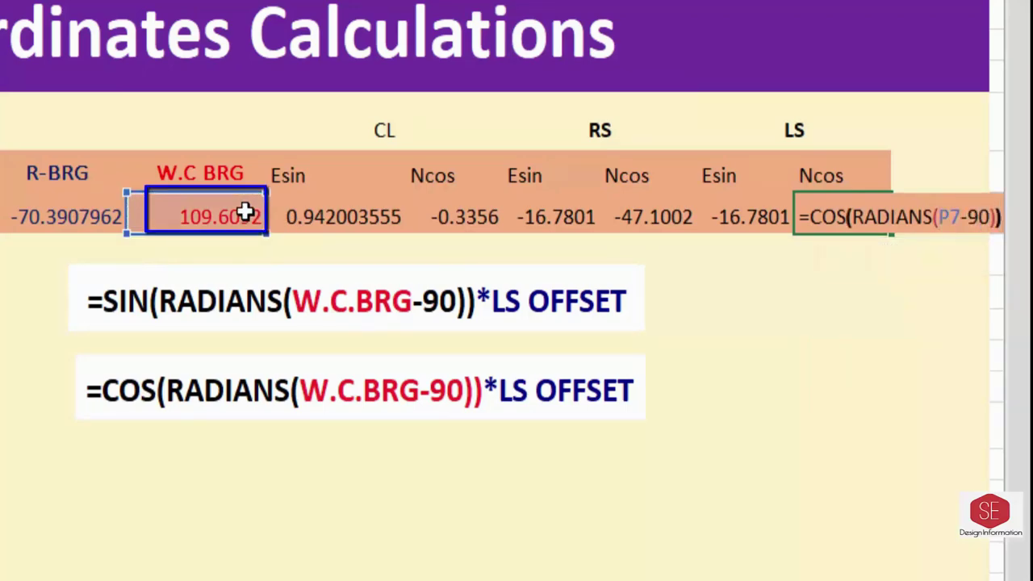
text(*)
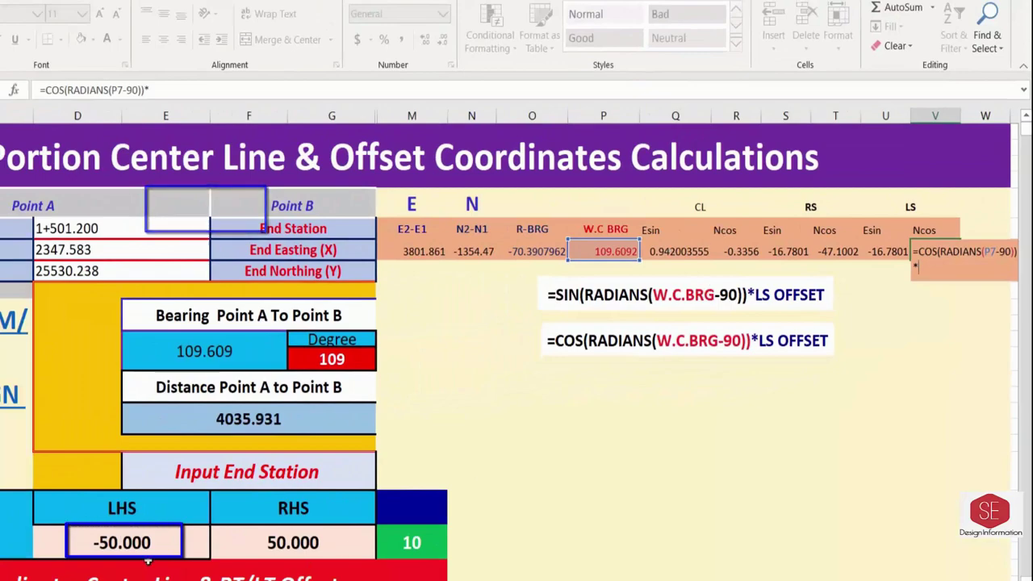
click(139, 543)
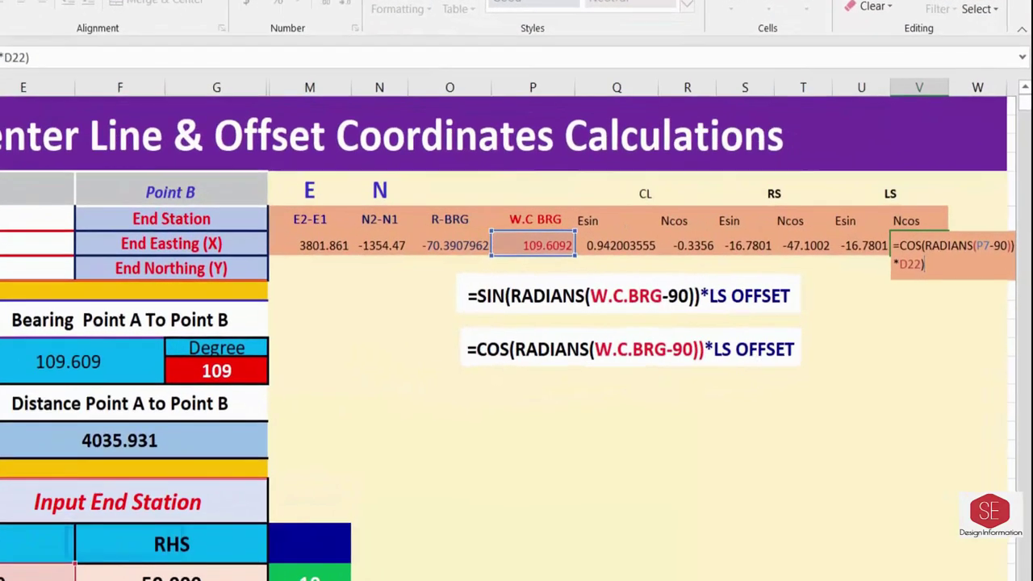
key(Return)
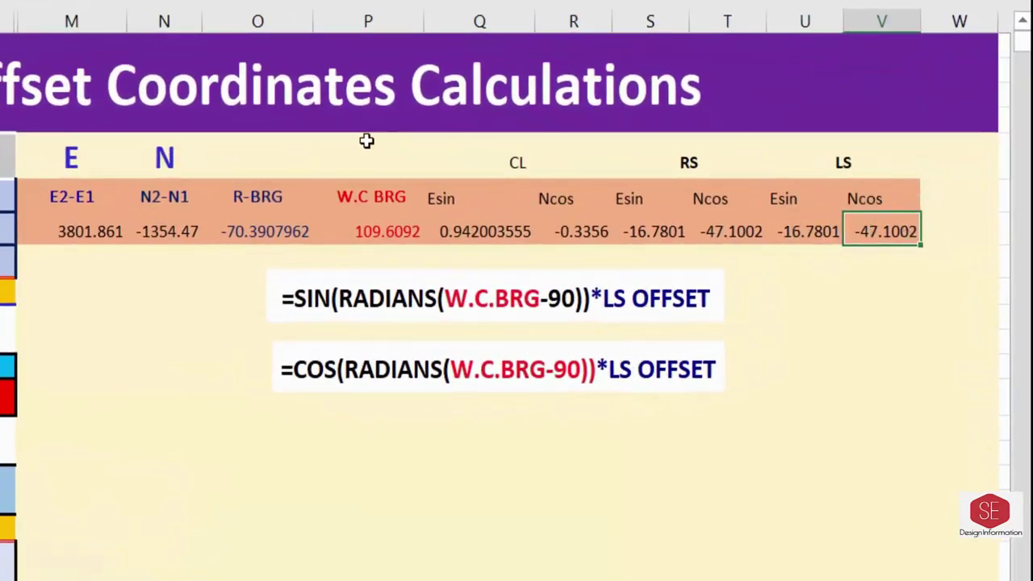
click(23, 199)
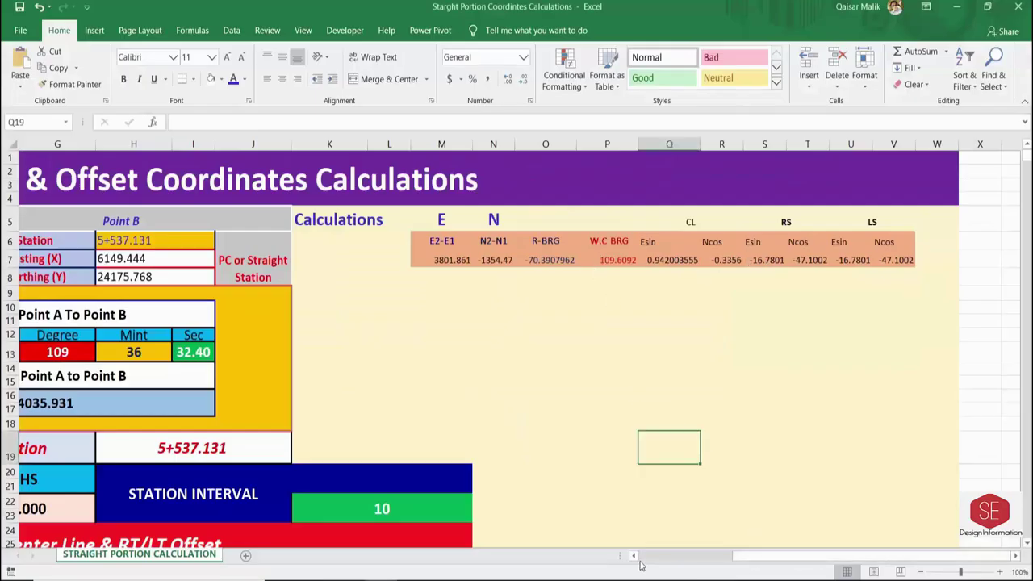
- Bring the bearing summary box into view and review the existing Point A To Point B bearing formula
click(634, 556)
click(492, 323)
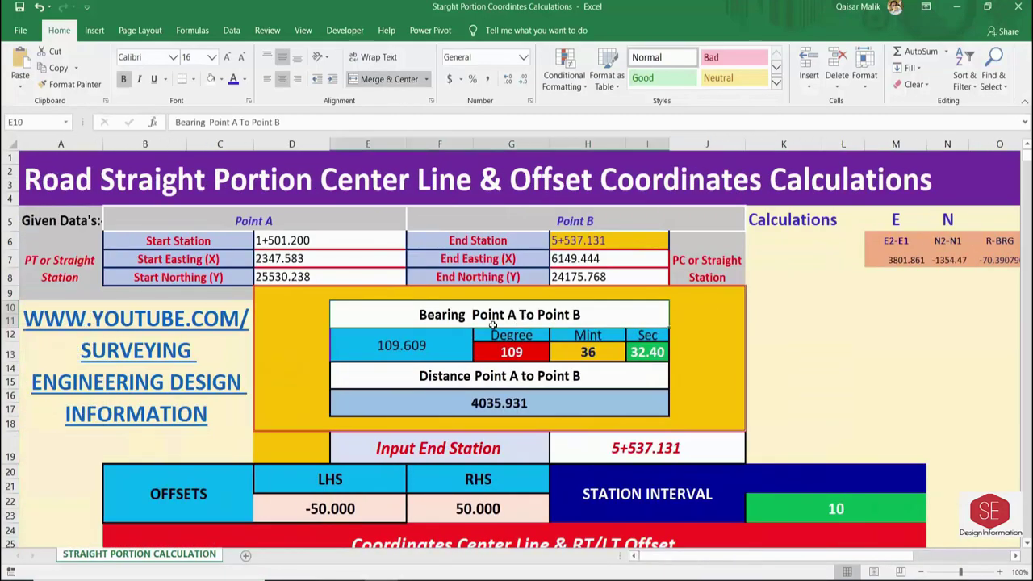
click(411, 341)
double_click(384, 348)
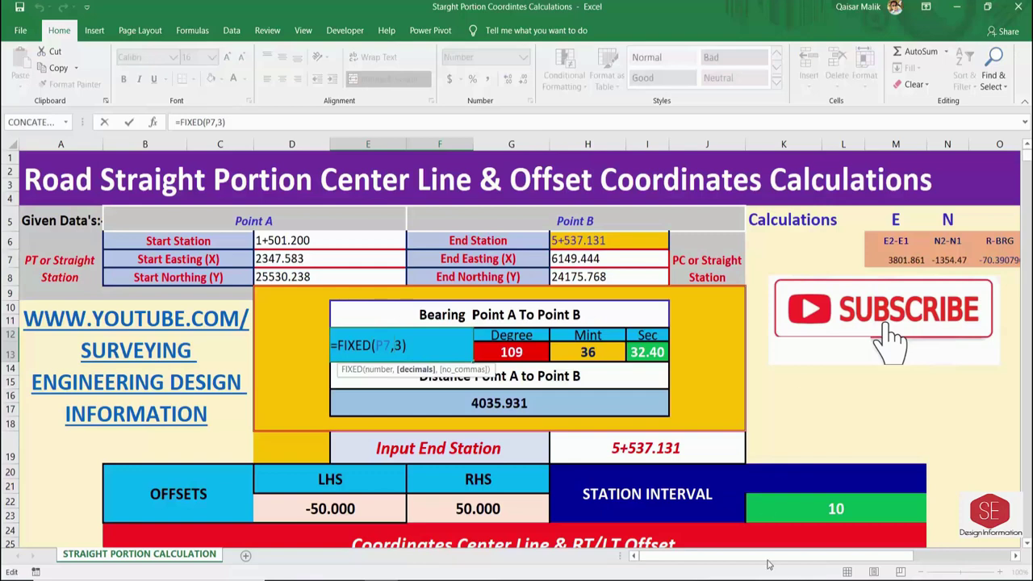
drag(769, 556, 784, 556)
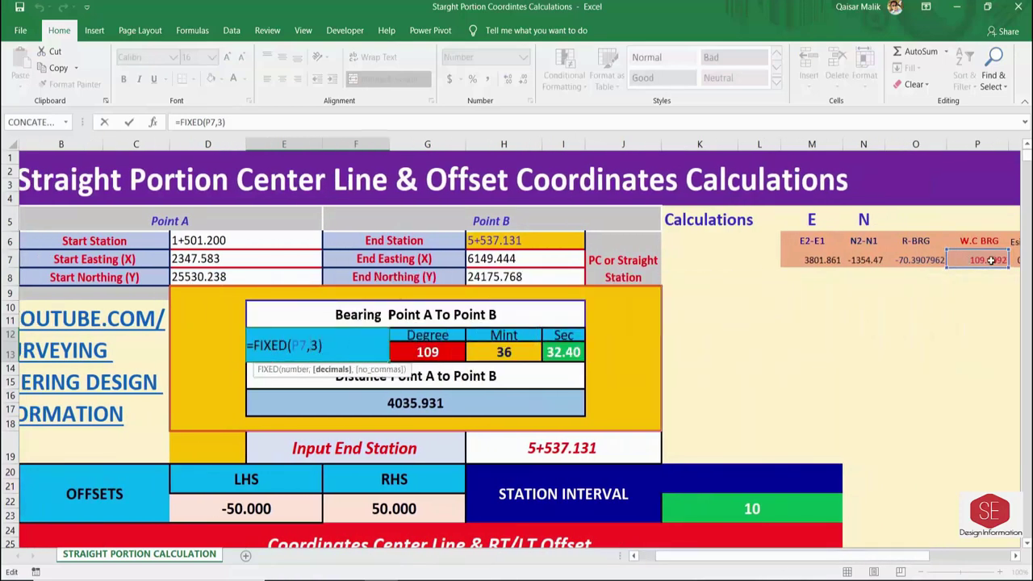
key(Return)
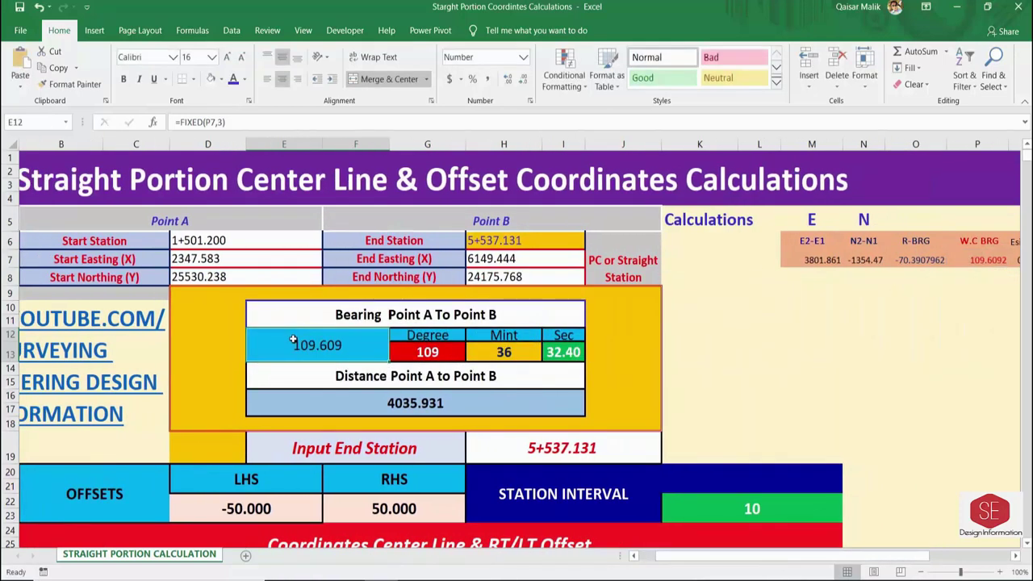
- Enter =FIXED(P7,3) in the bearing cell so it shows 109.609
text(=)
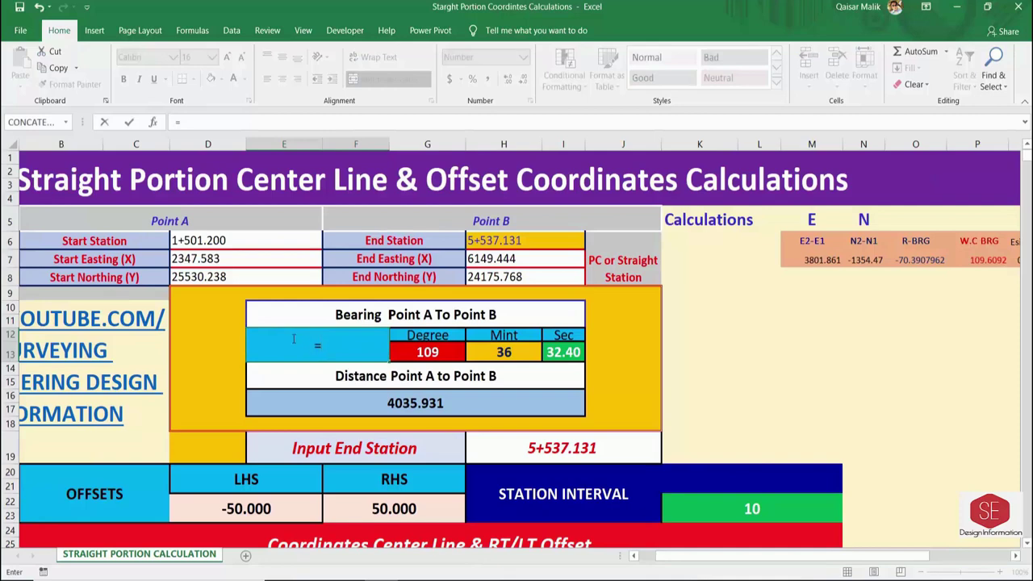
text(FIX)
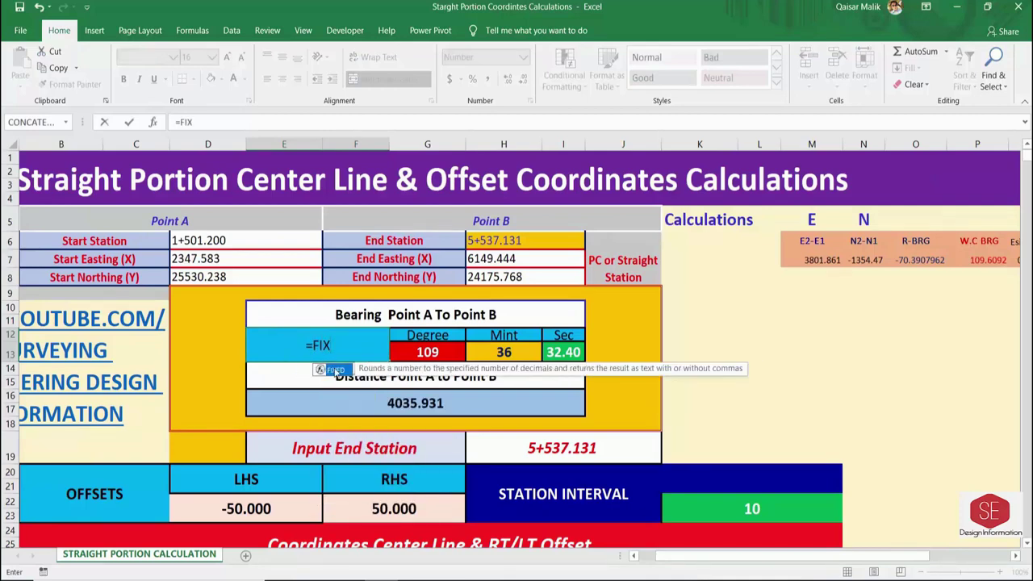
double_click(335, 370)
click(981, 260)
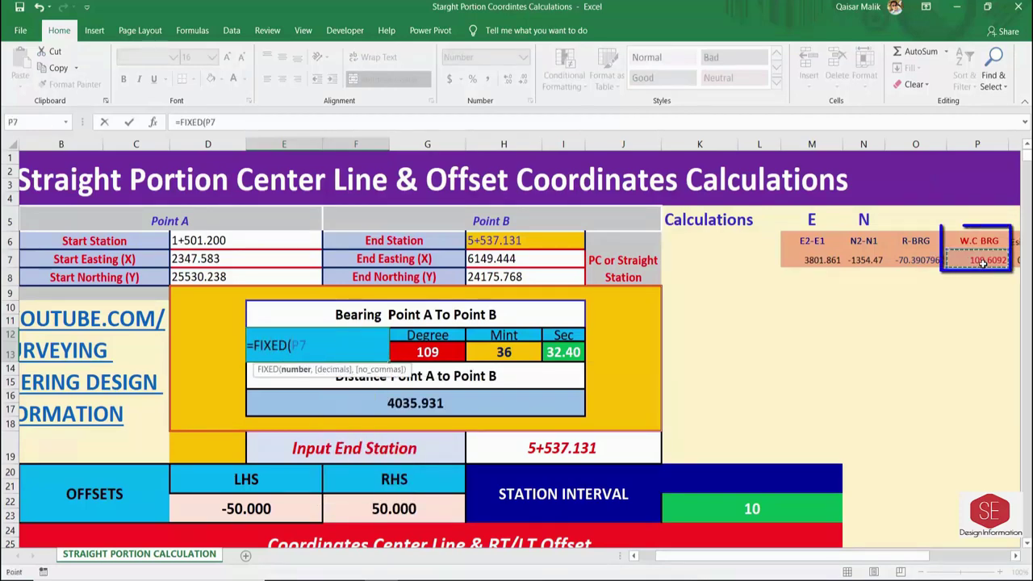
text(,3)
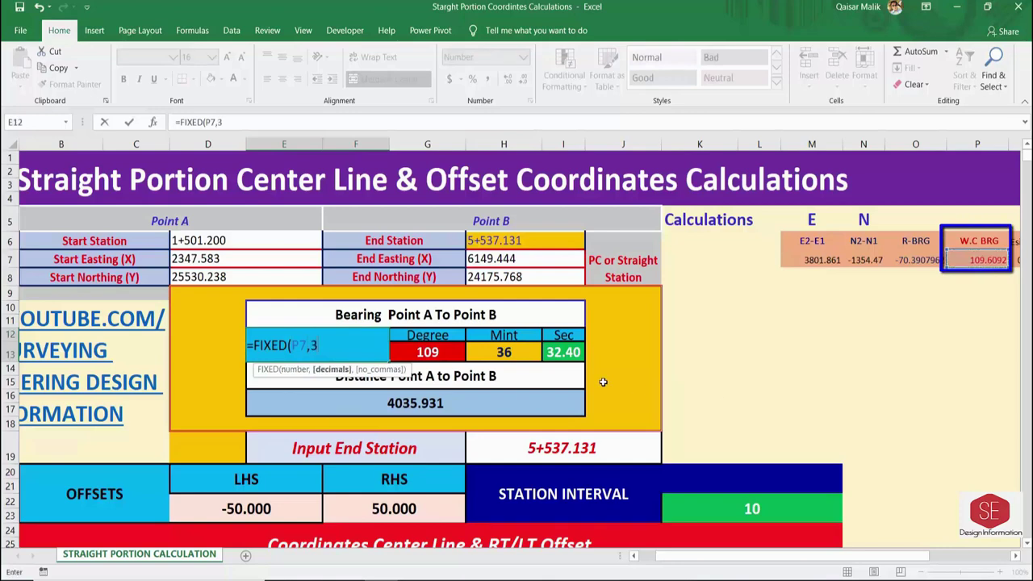
key(Return)
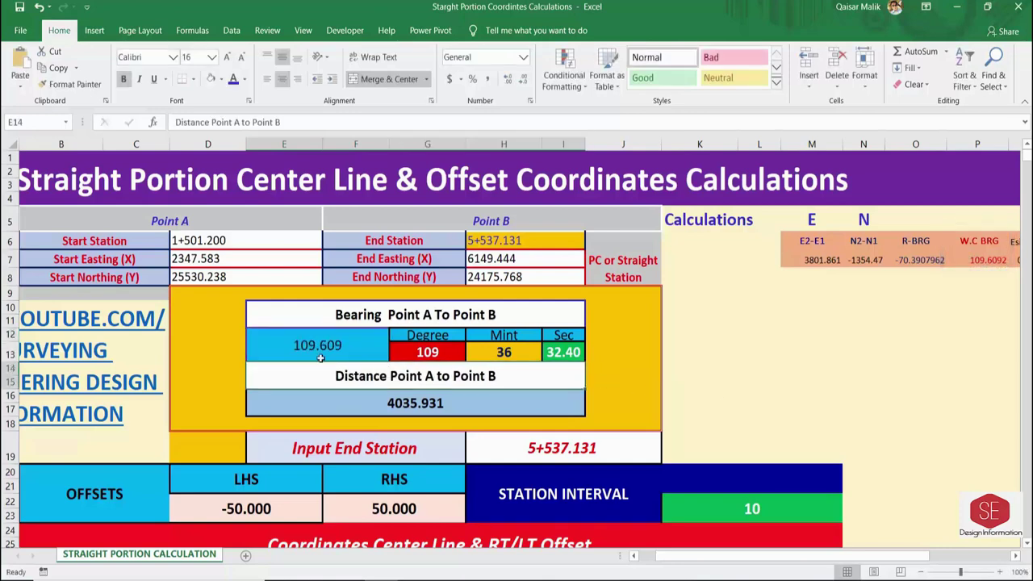
click(360, 339)
click(988, 259)
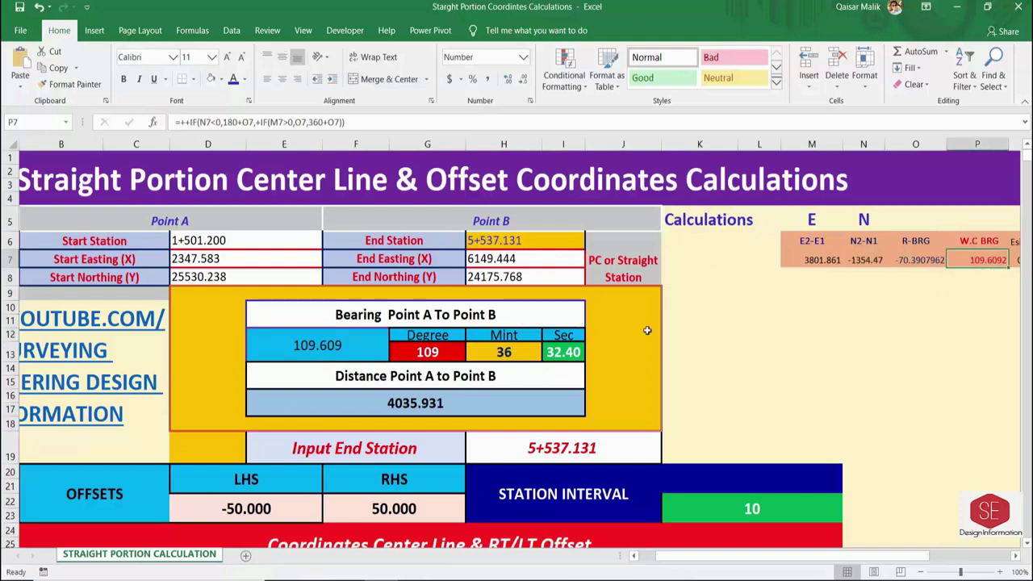
click(432, 352)
- Set the Degree cell to =INT(E12), returning 109 from the decimal bearing
click(484, 352)
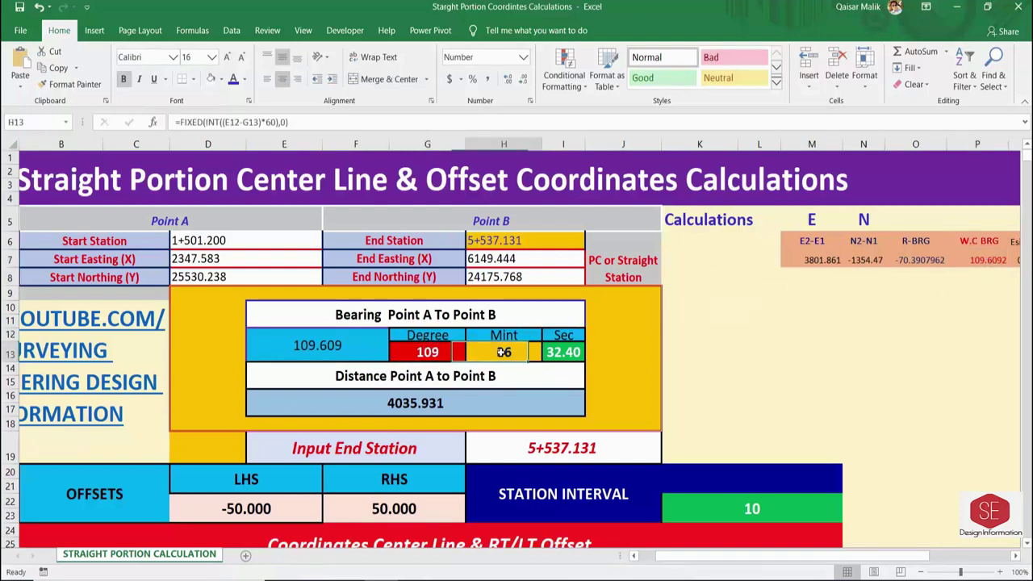
click(561, 353)
double_click(411, 353)
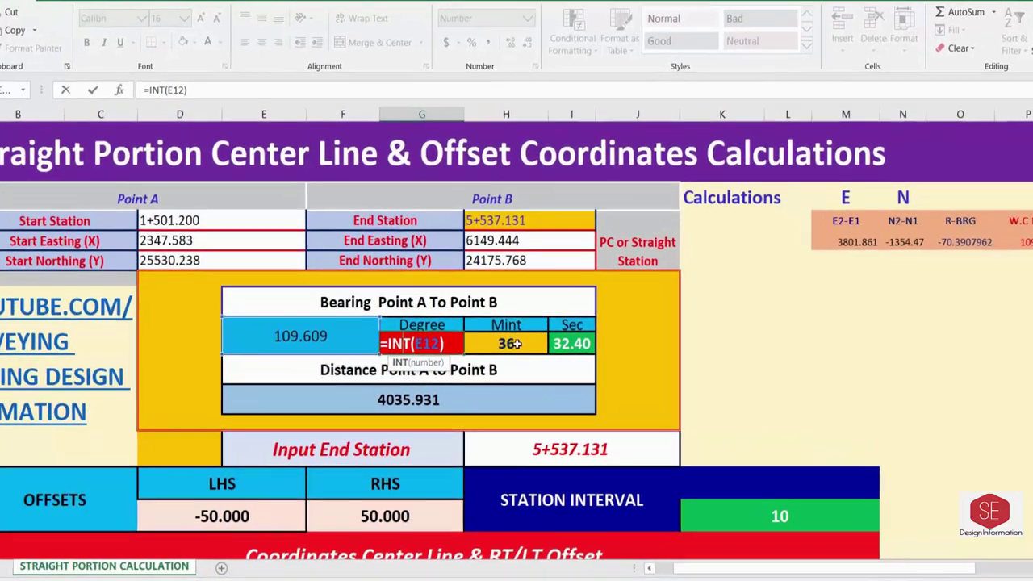
key(Escape)
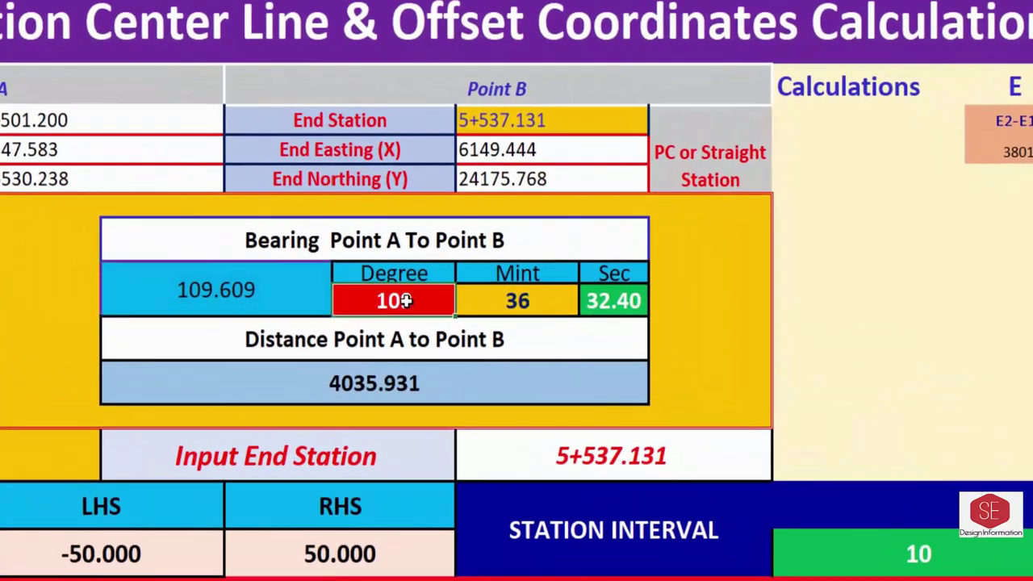
text(=INT)
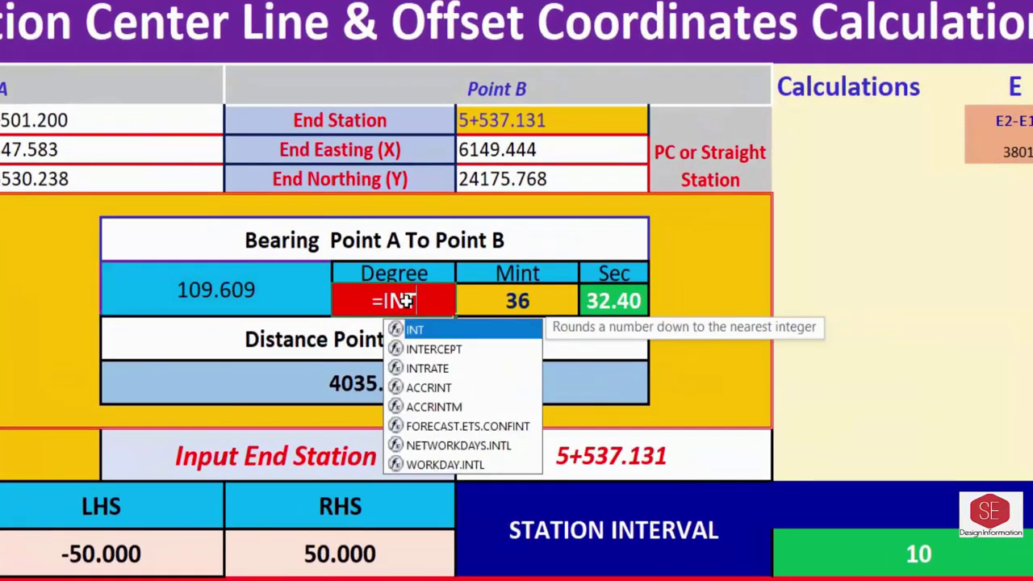
double_click(428, 339)
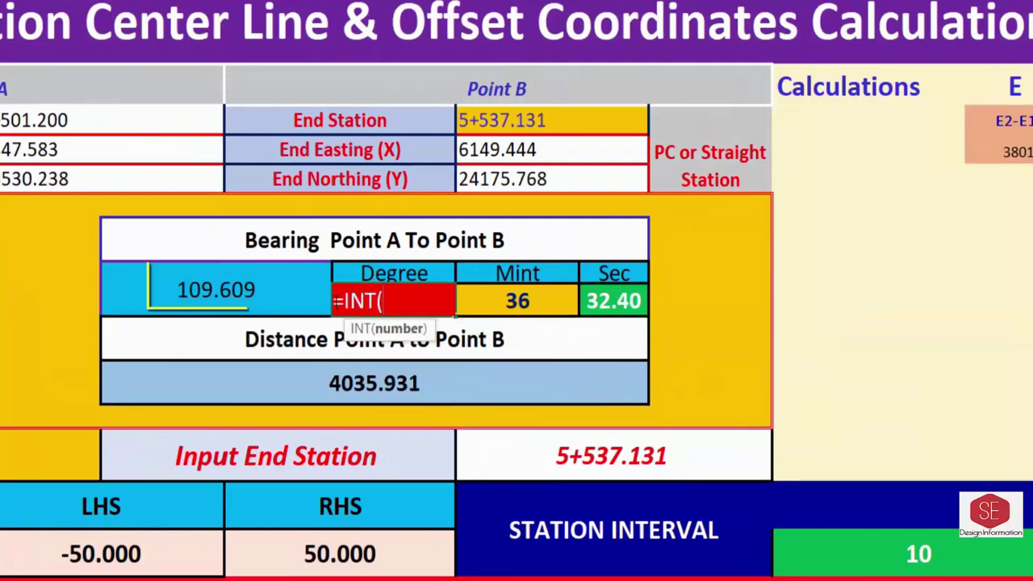
click(216, 289)
text())
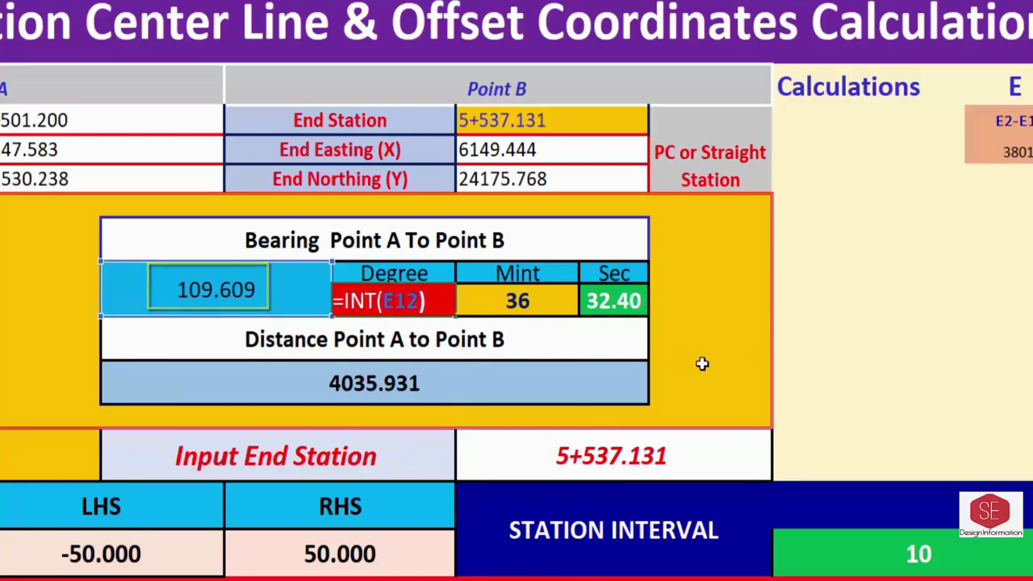
key(Return)
click(398, 297)
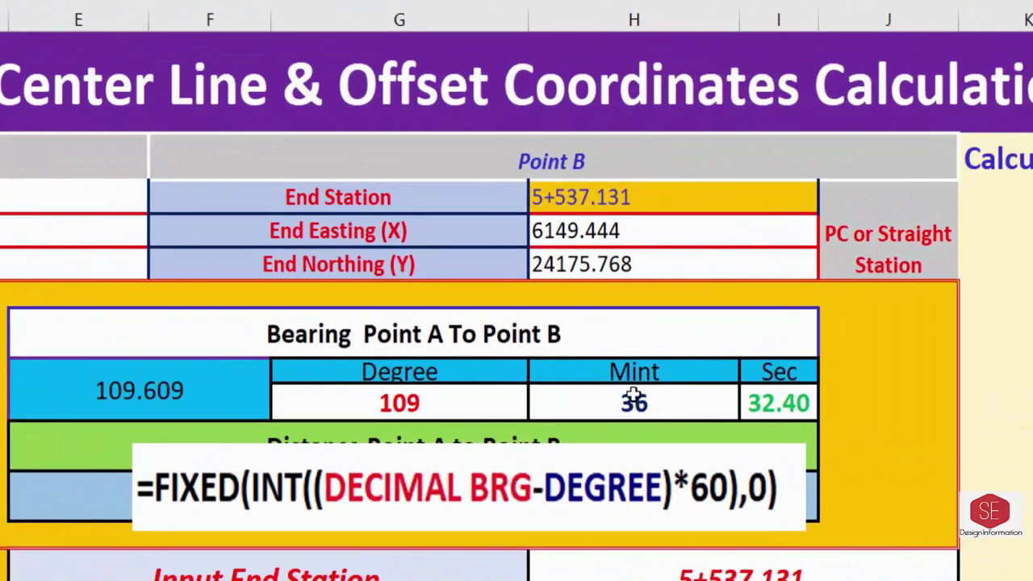
- Replace the Mint formula with =FIXED(INT((E12-G13)*60),0), returning 36 minutes
double_click(634, 397)
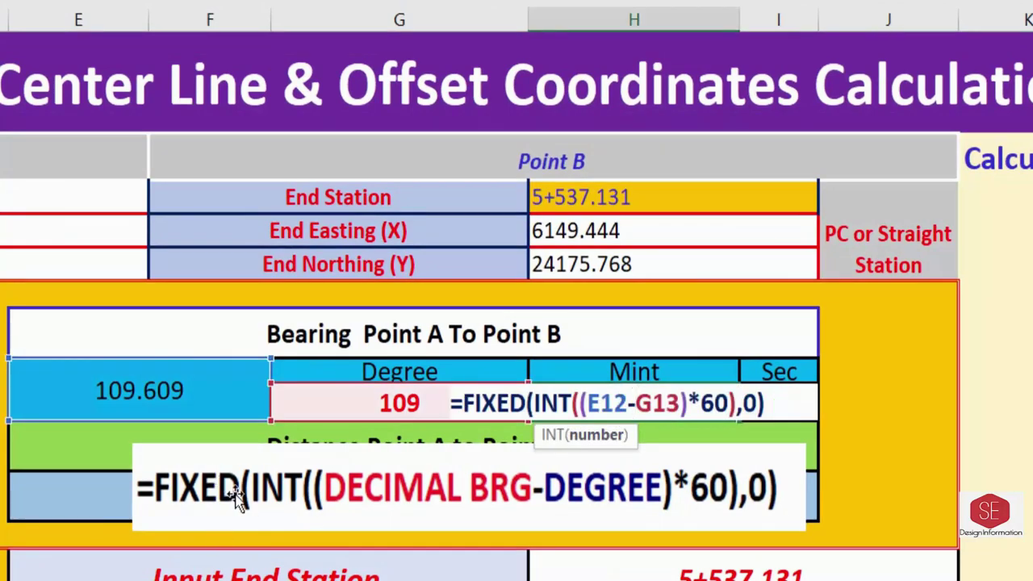
key(Return)
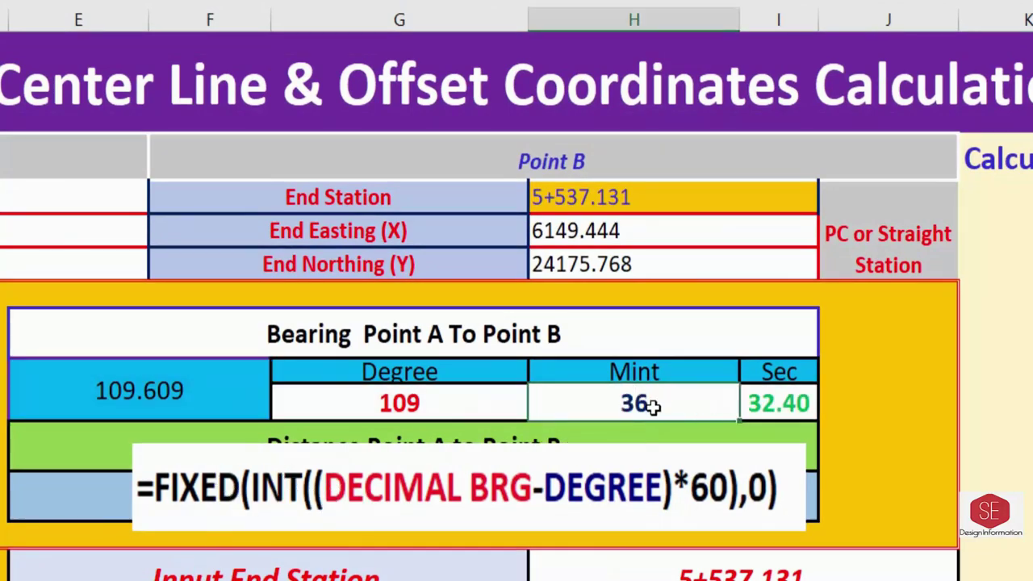
key(Delete)
text(=)
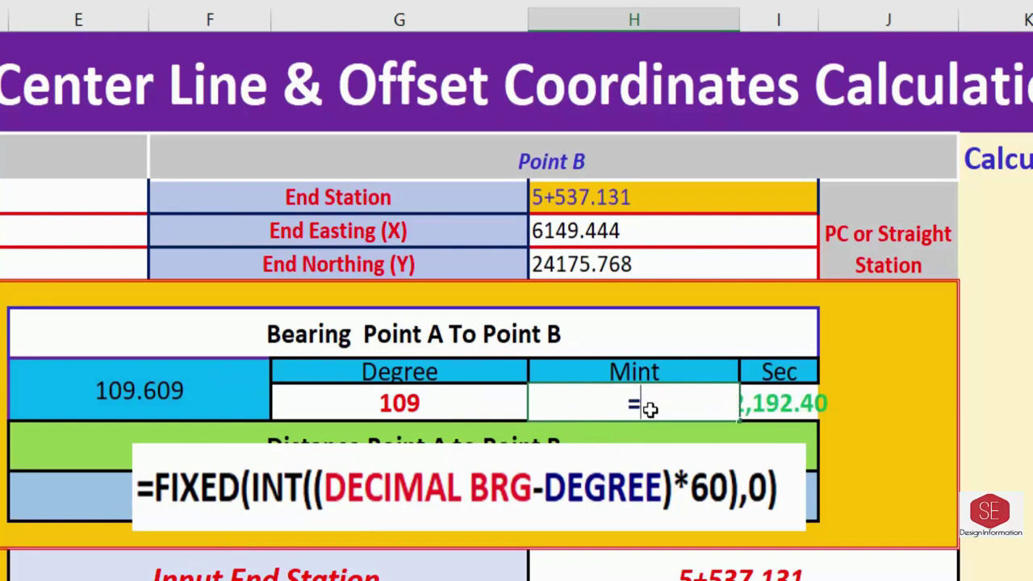
text(FI)
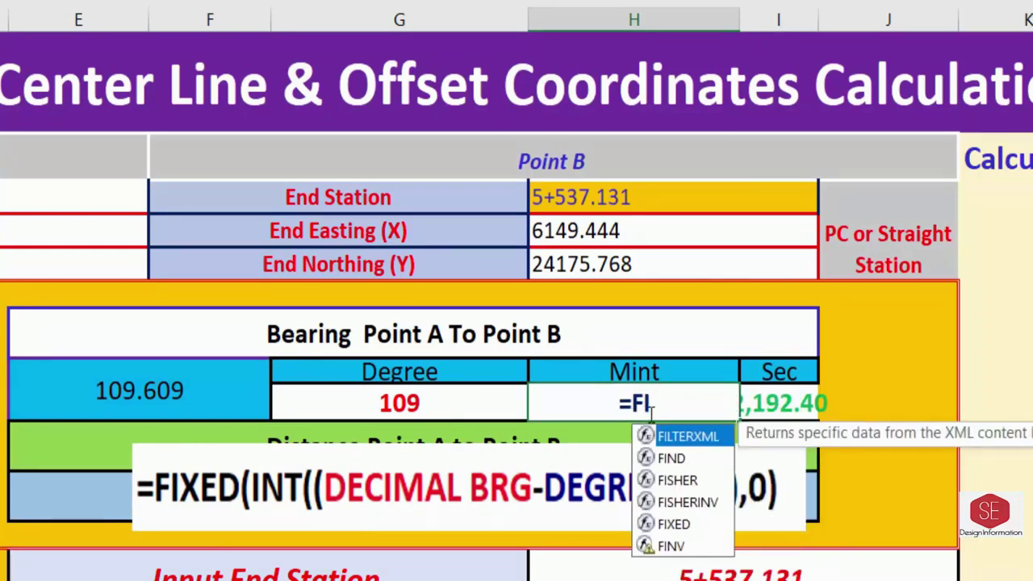
text(X)
double_click(648, 434)
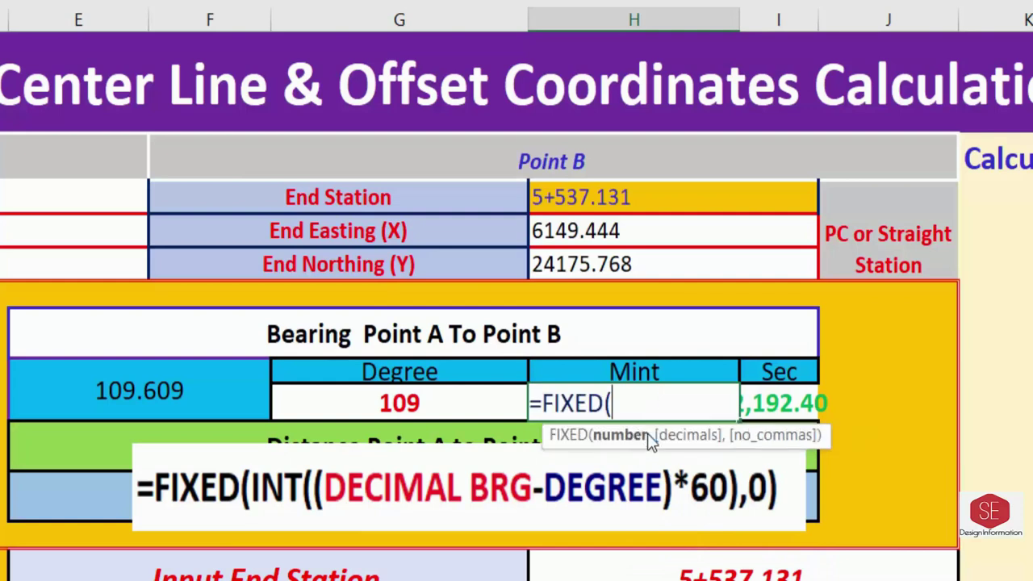
text(IN)
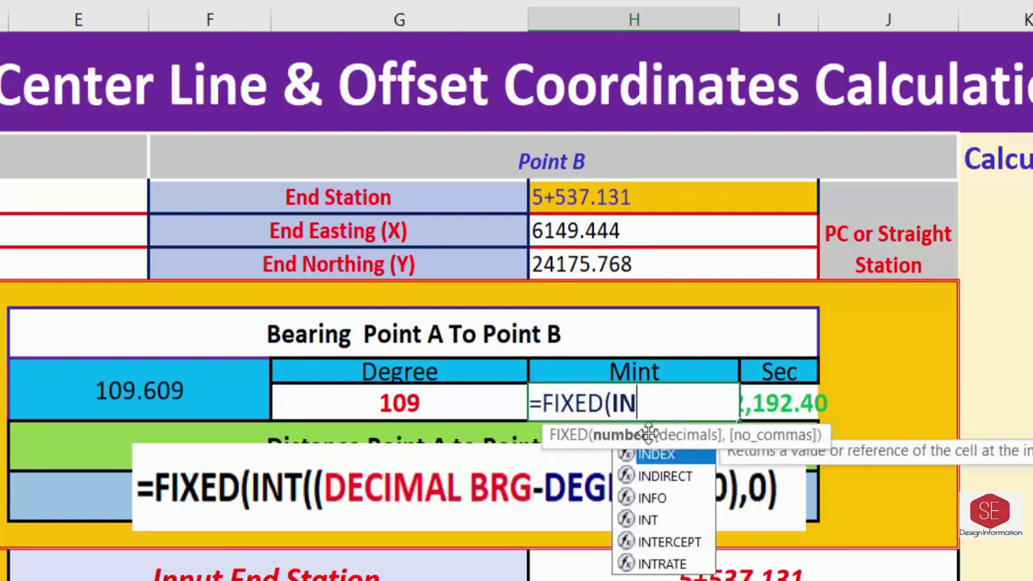
text(T)
double_click(648, 454)
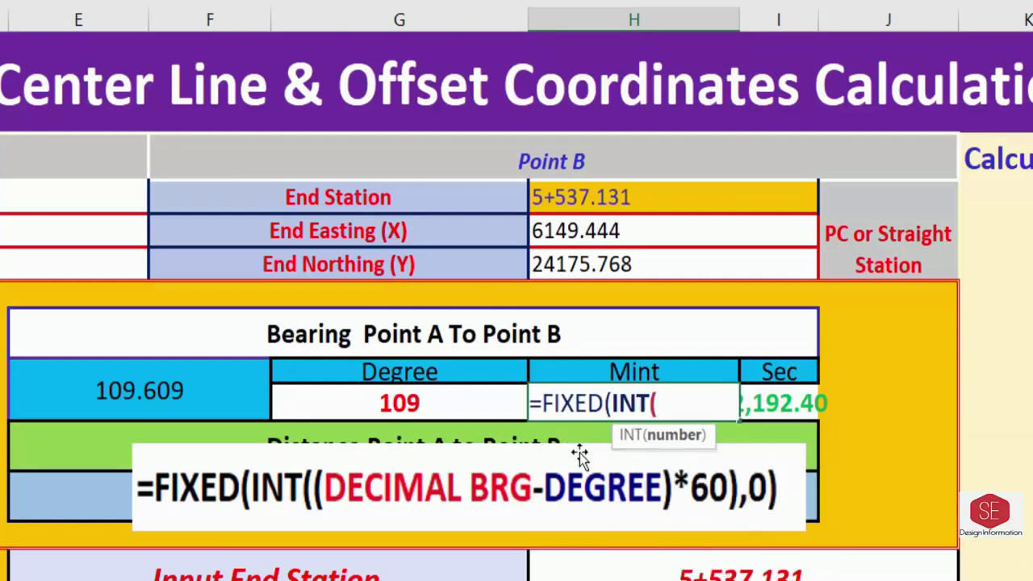
click(144, 392)
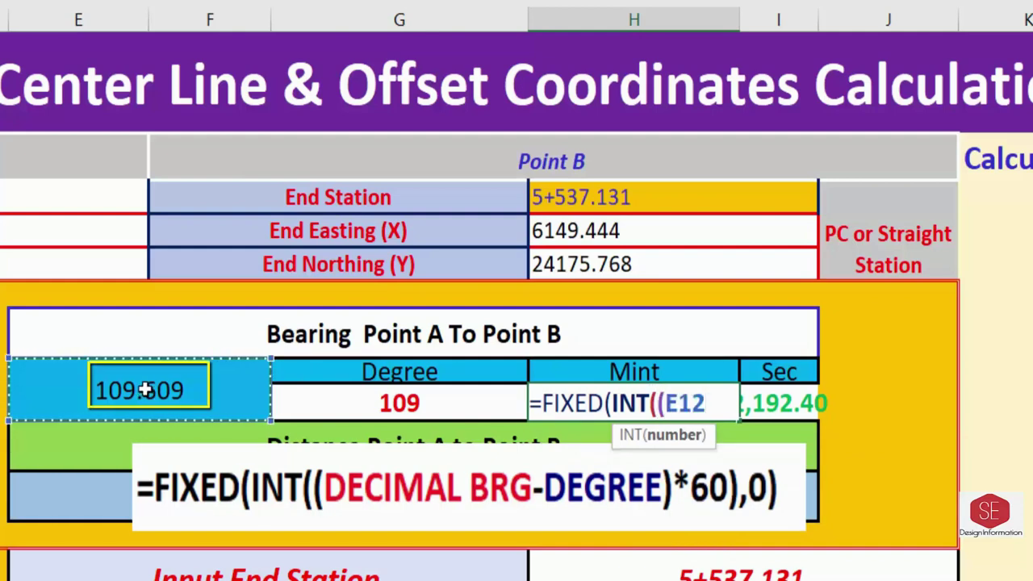
text(-)
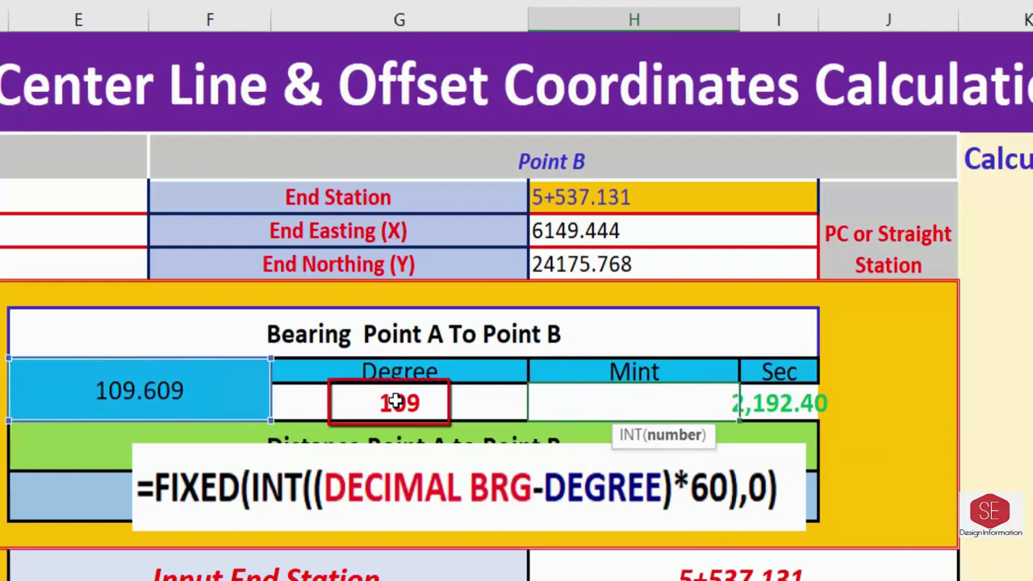
click(396, 401)
text())
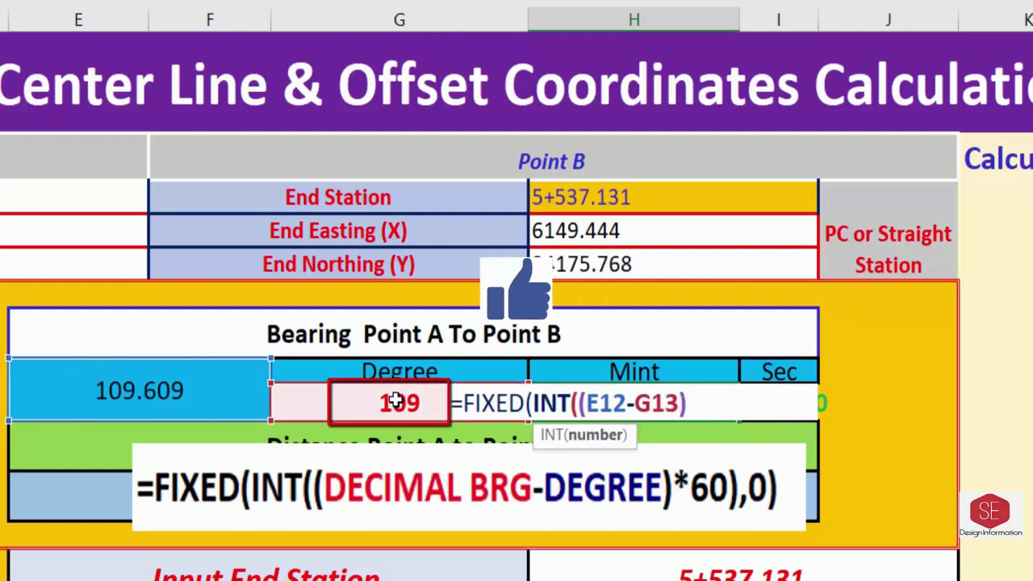
text(*60))
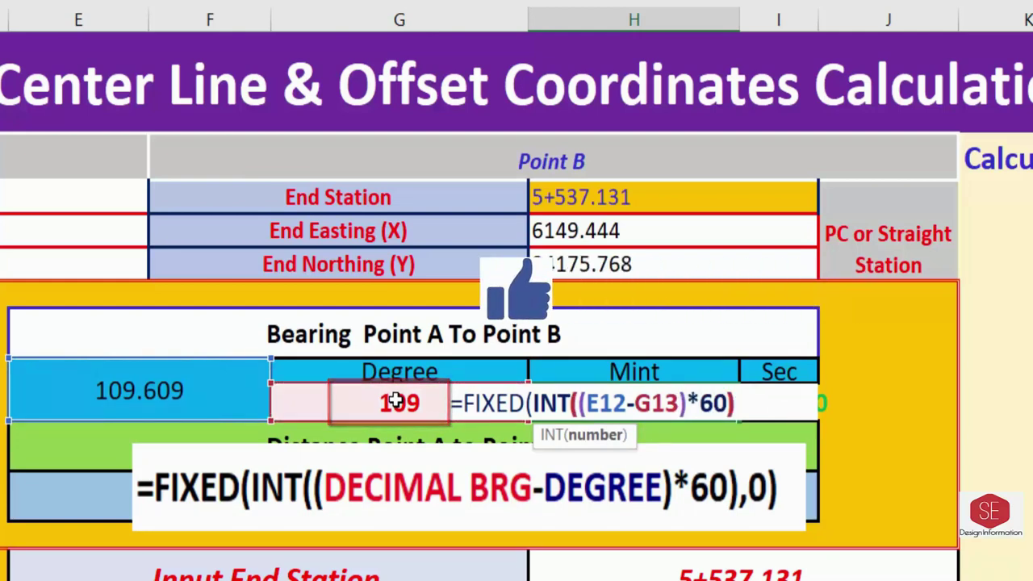
text(,0)
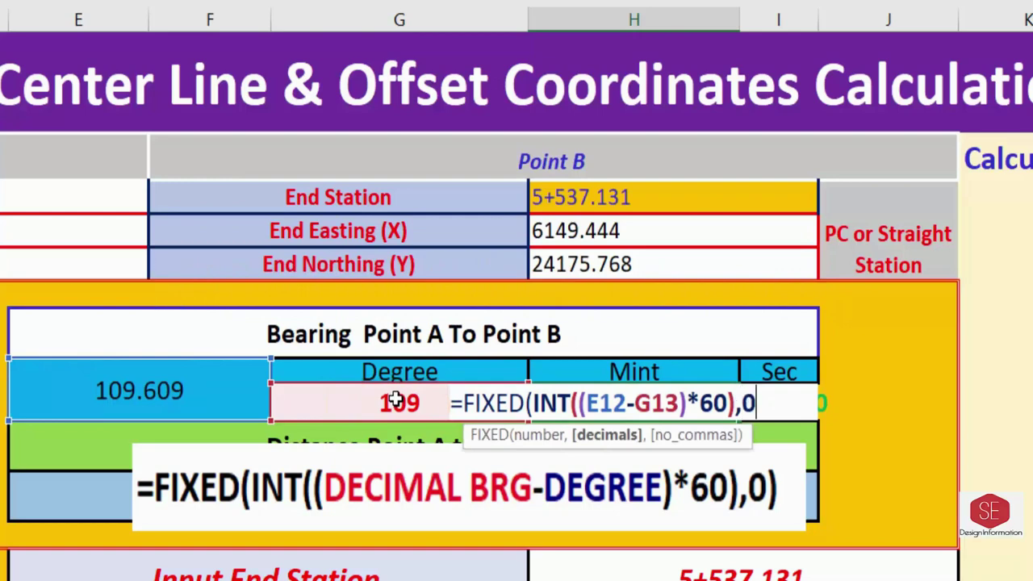
key(Return)
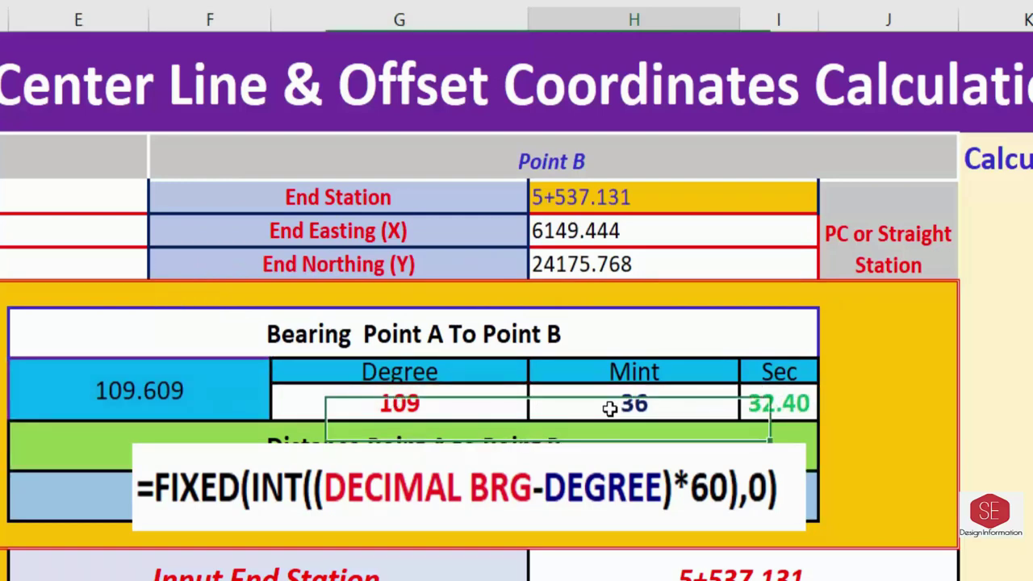
click(779, 403)
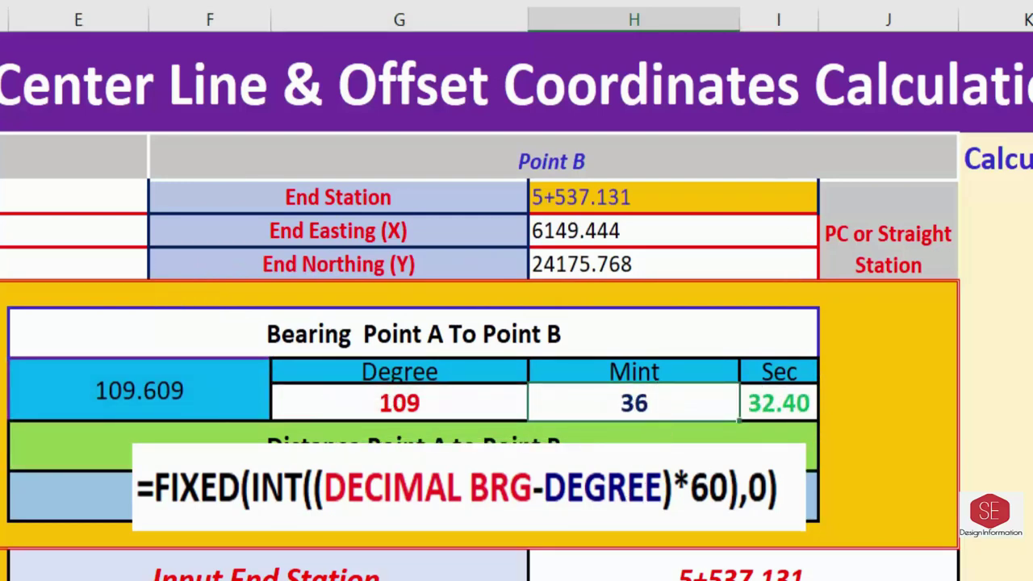
double_click(807, 387)
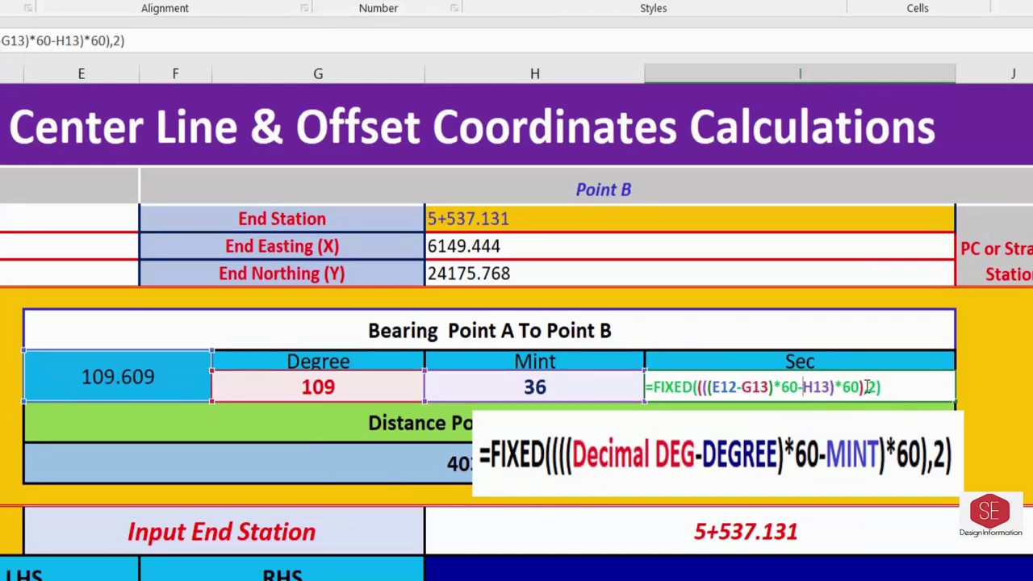
key(Return)
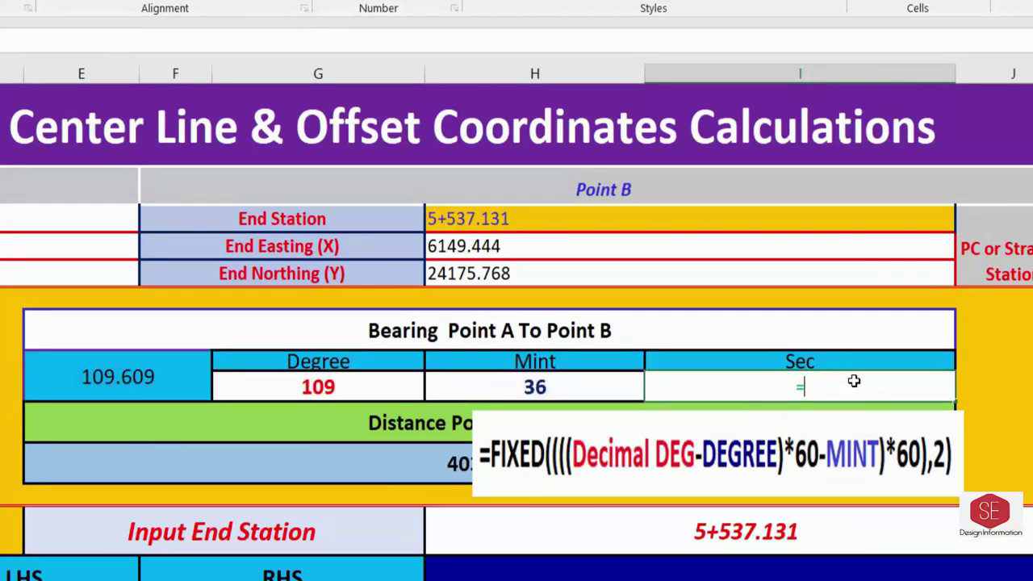
text(FIXE)
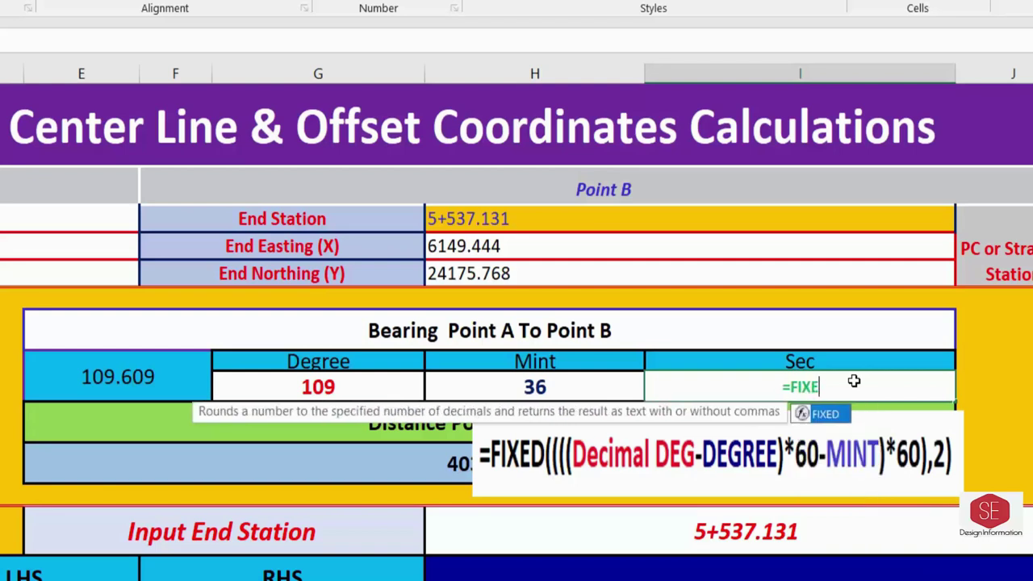
text(D()
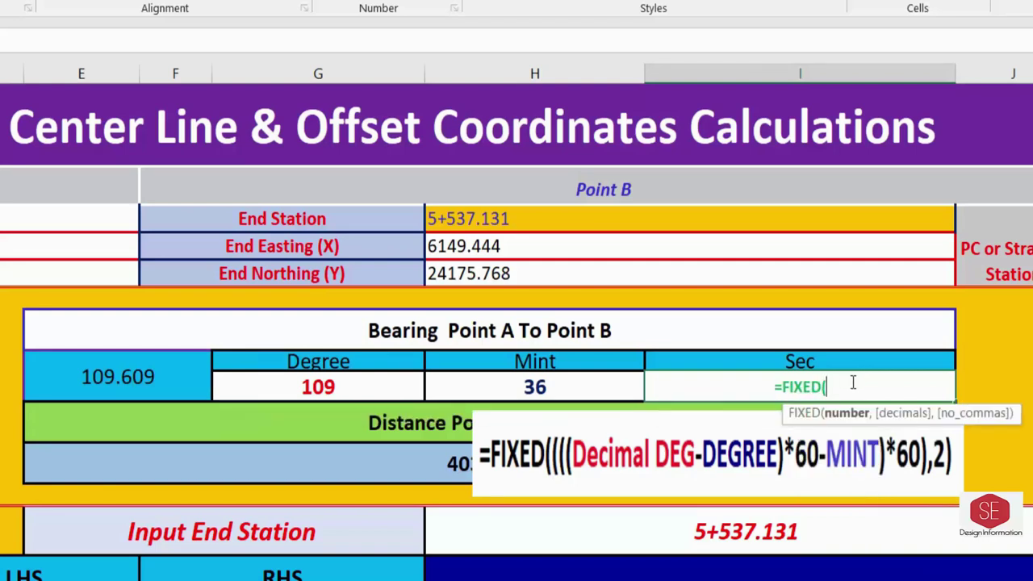
text(((()
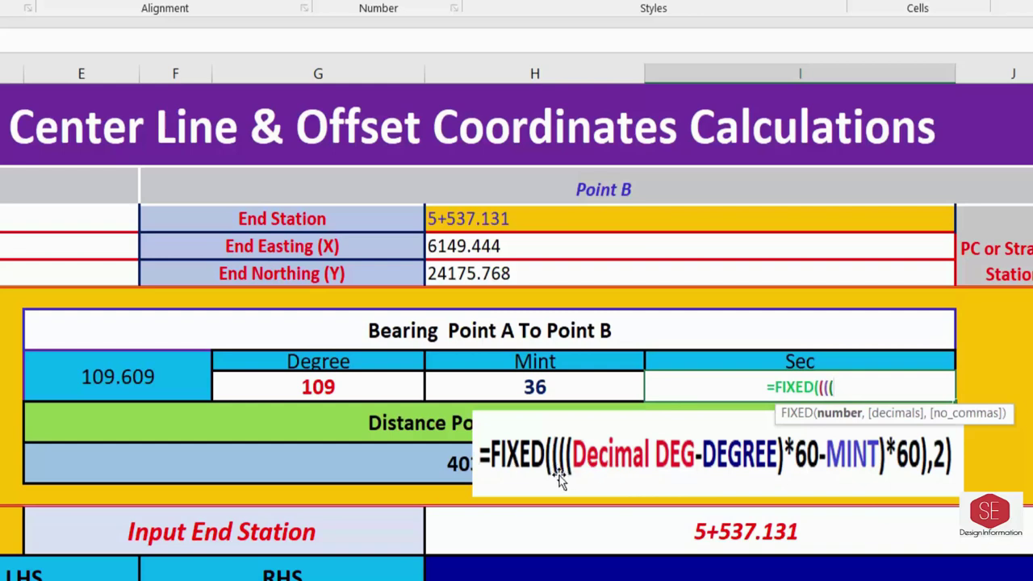
click(128, 382)
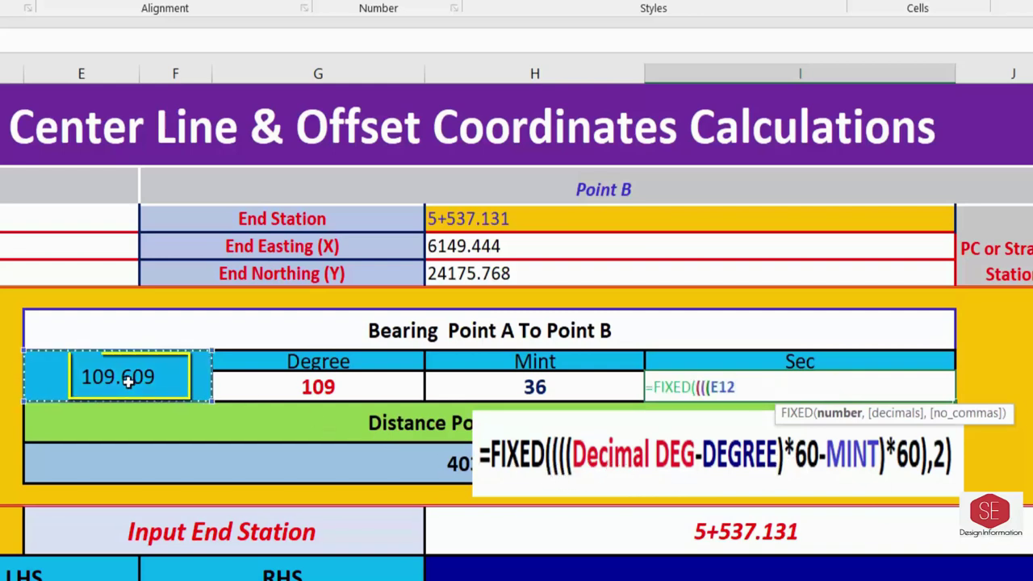
text(-)
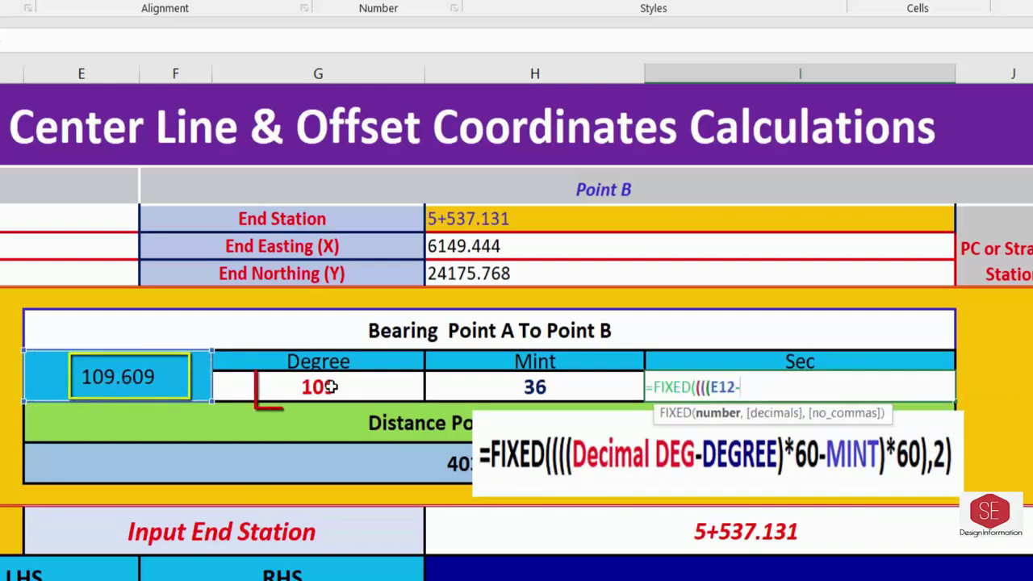
click(330, 387)
text()*)
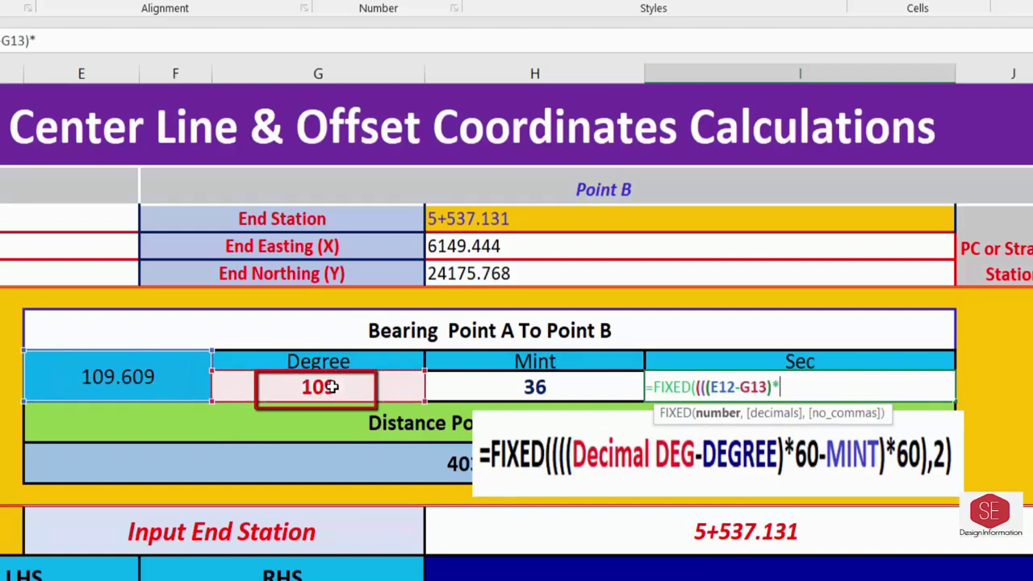
text(60)
text(-)
click(549, 389)
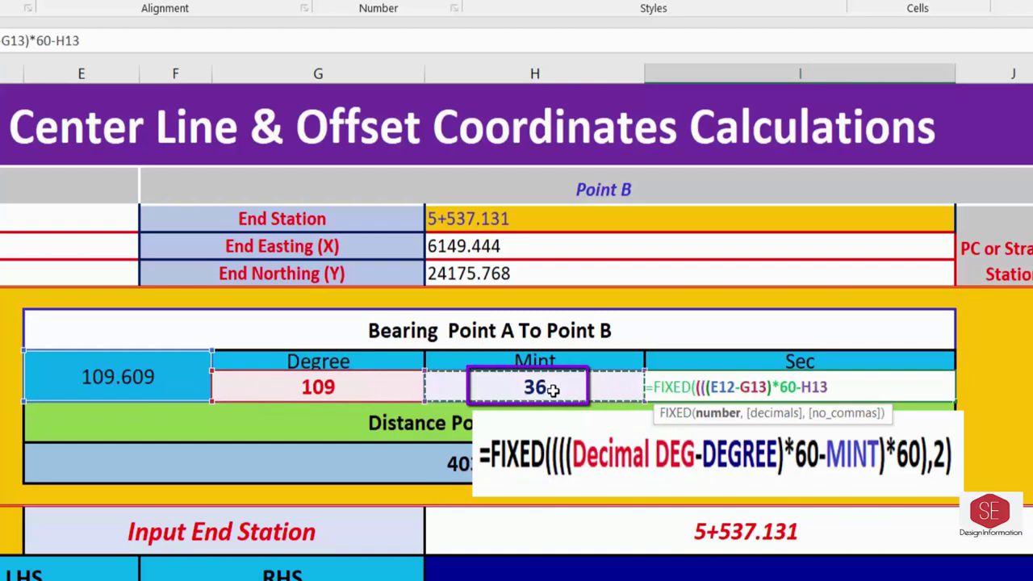
text()*)
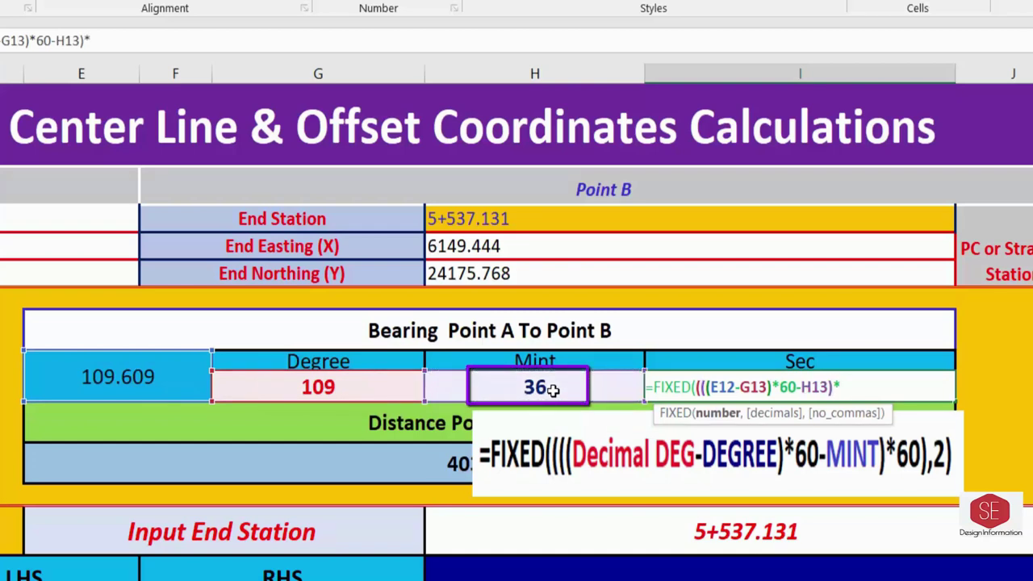
text(60))
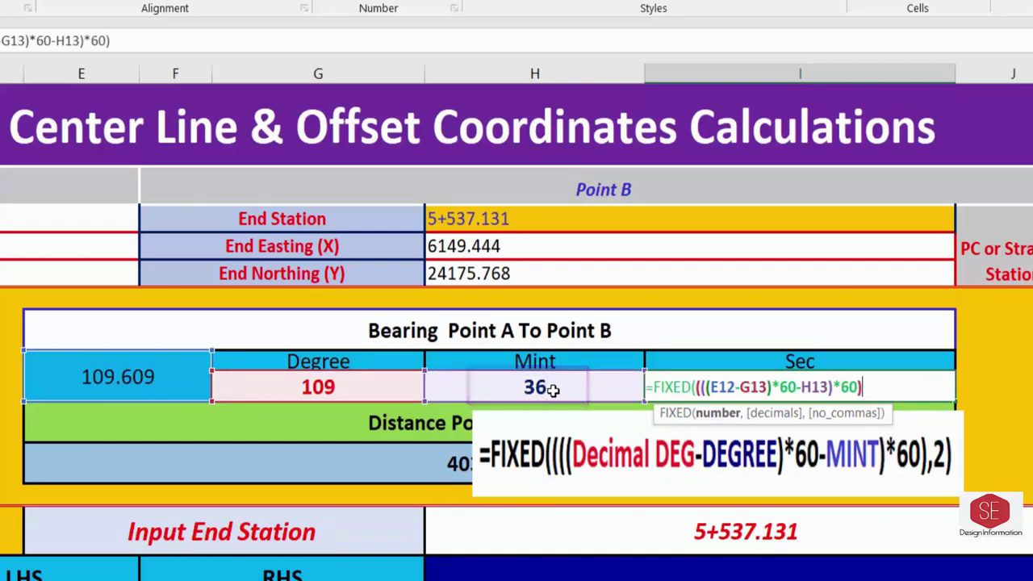
text(,2)
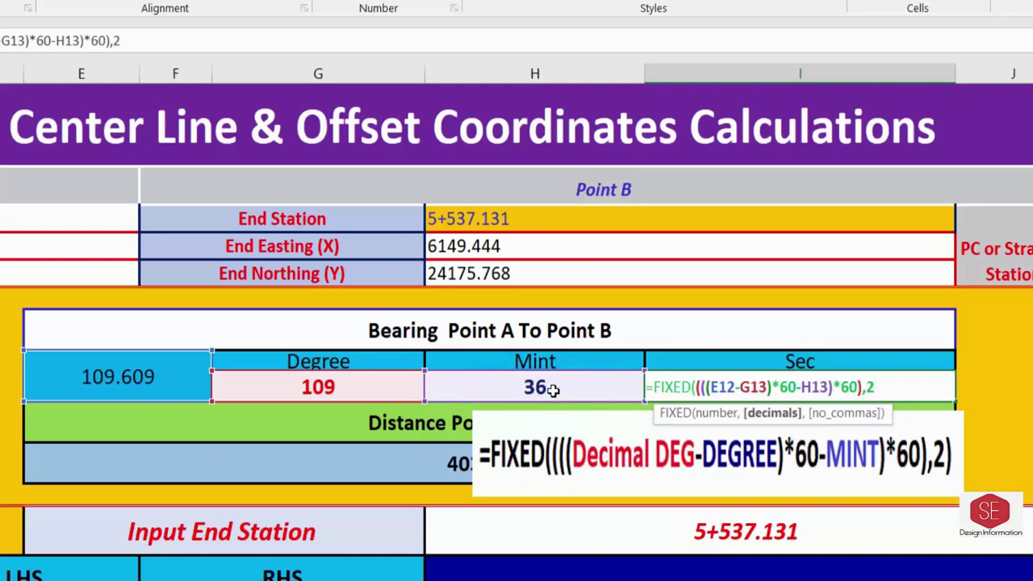
text())
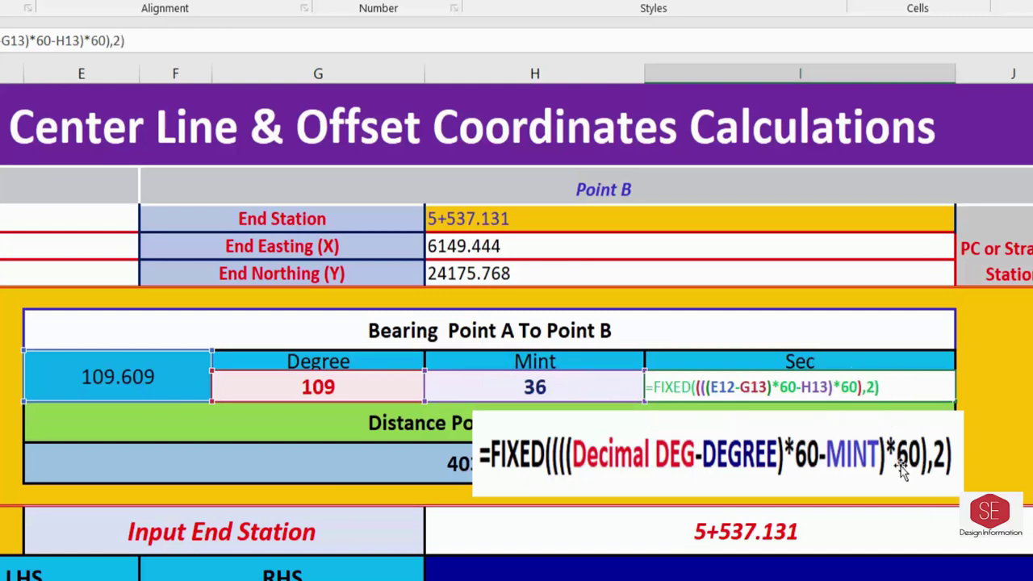
click(819, 432)
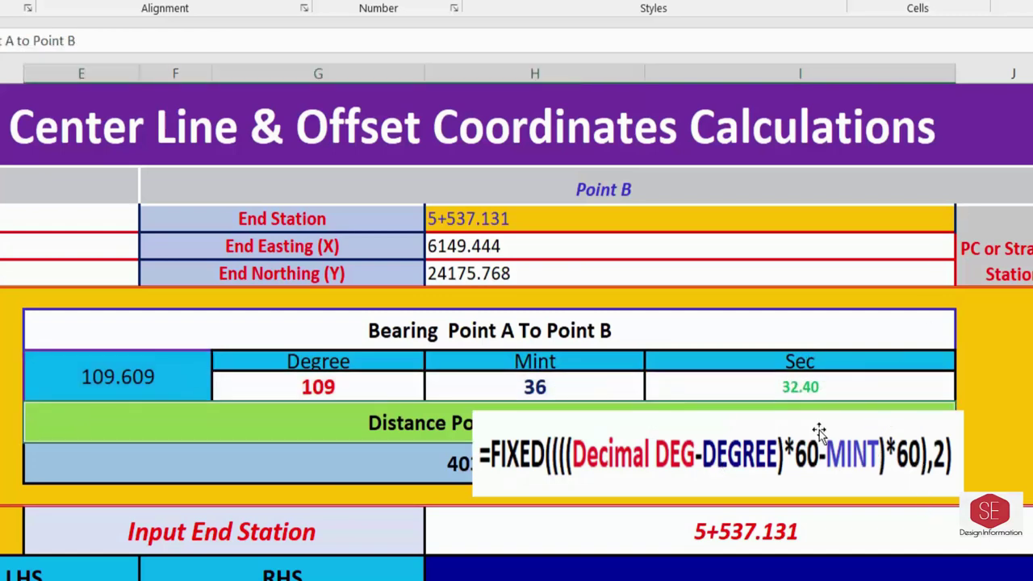
click(750, 389)
click(537, 388)
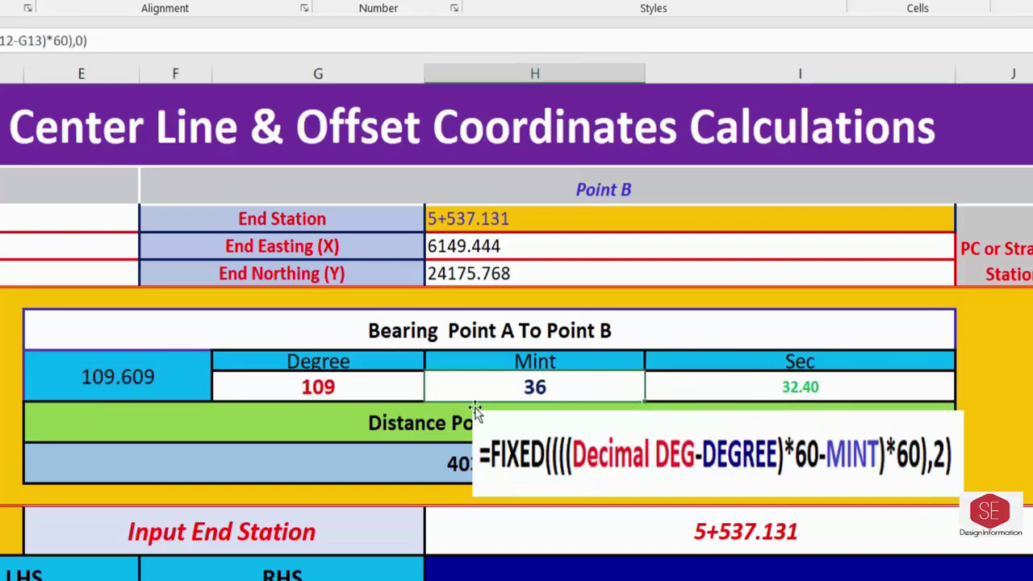
click(686, 477)
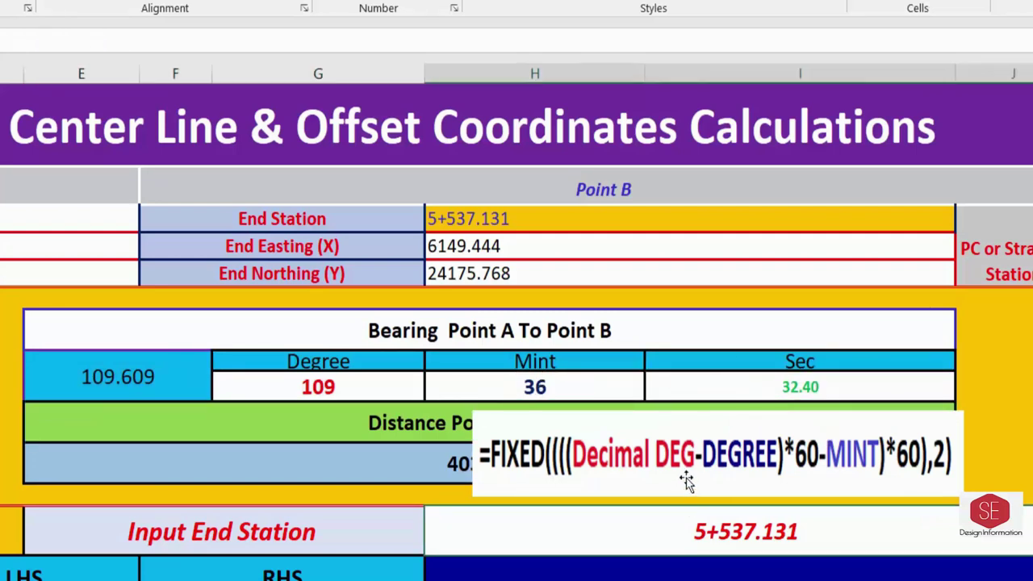
click(253, 388)
click(536, 386)
click(738, 387)
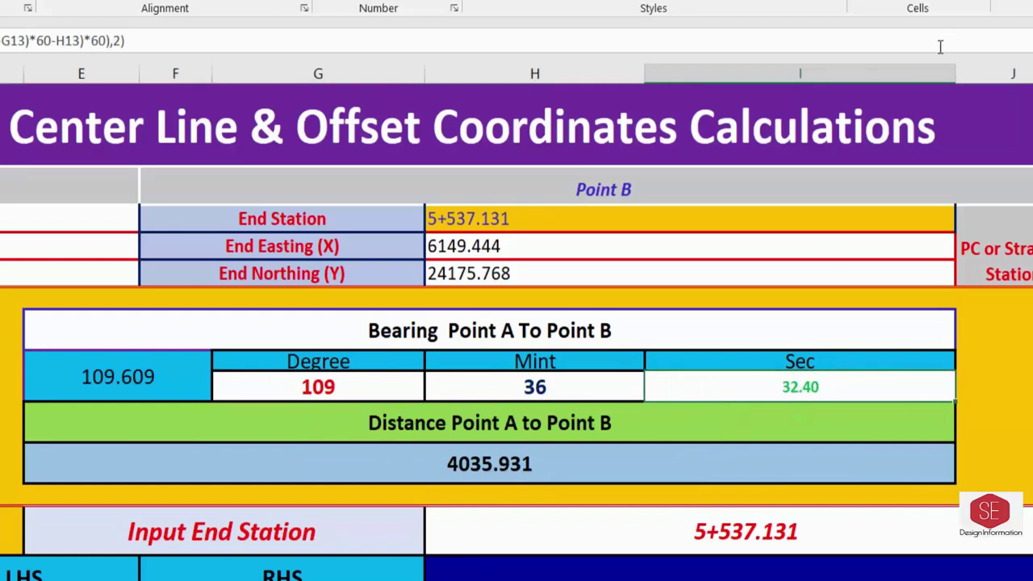
- Autofit columns I, H and G to their contents and check the degree, minute and second cells
double_click(956, 73)
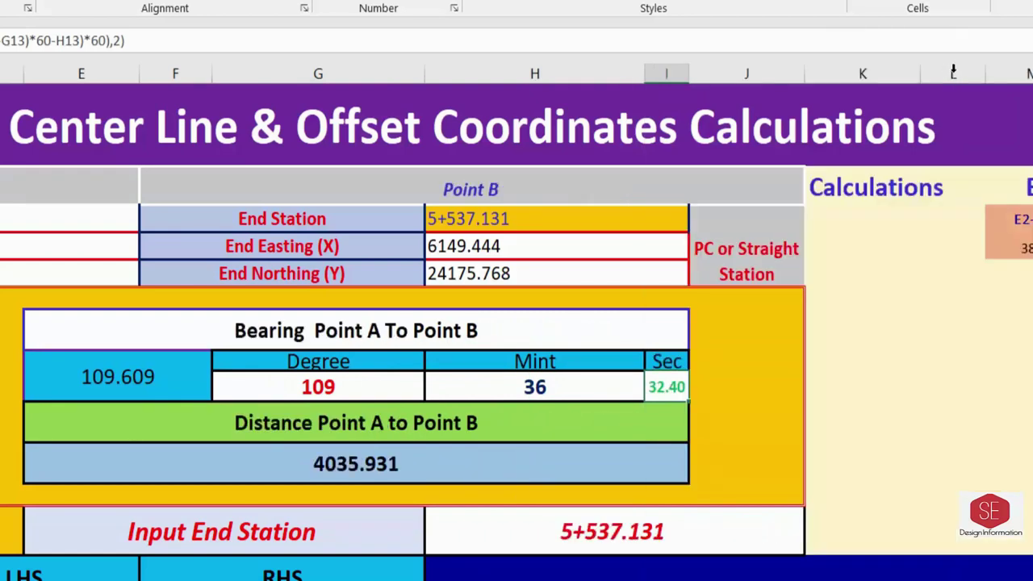
double_click(648, 77)
double_click(425, 74)
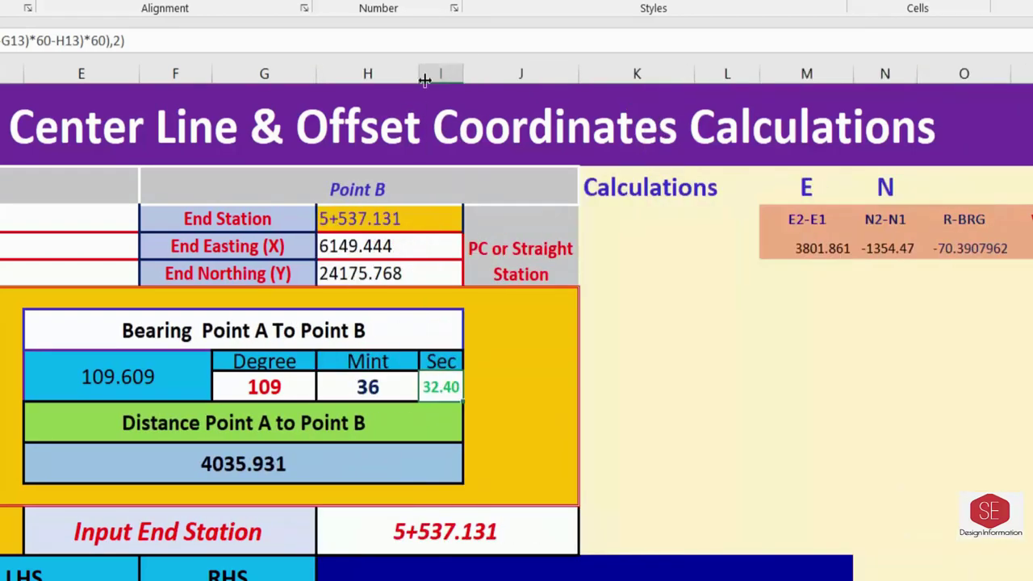
click(257, 388)
click(368, 387)
click(435, 387)
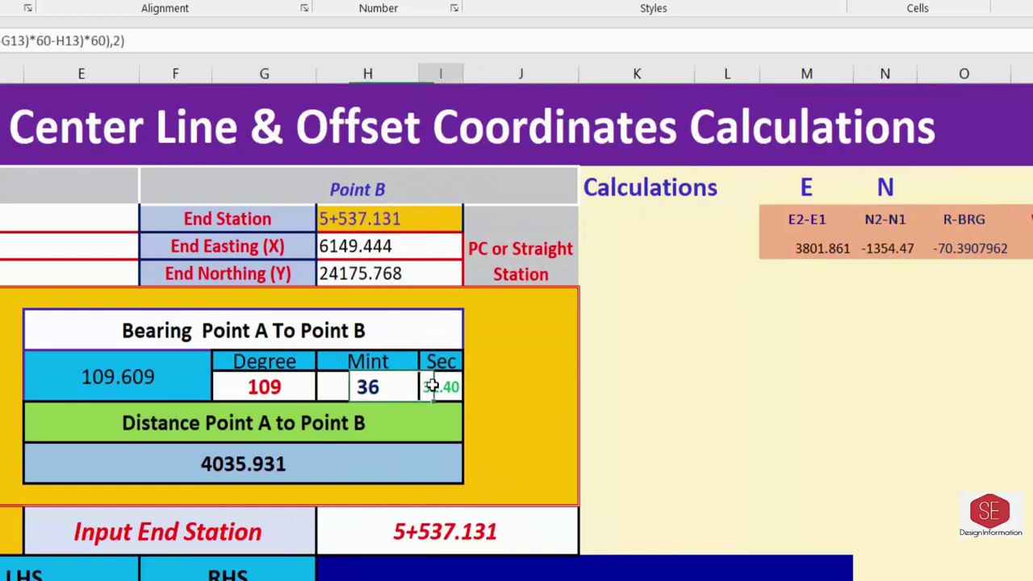
- Review the existing Distance Point A to Point B formula in E16
click(357, 418)
click(260, 464)
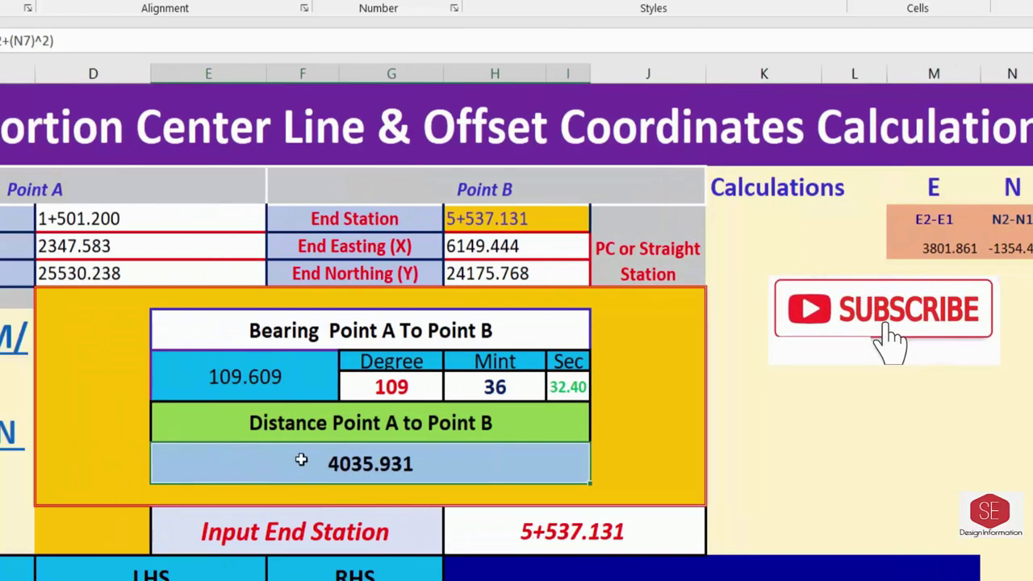
double_click(243, 457)
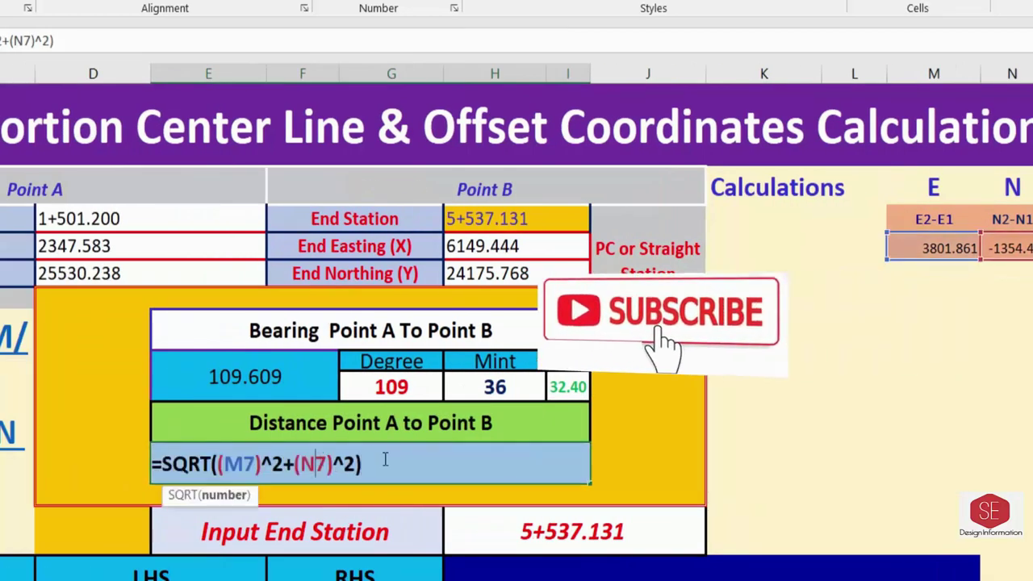
click(443, 363)
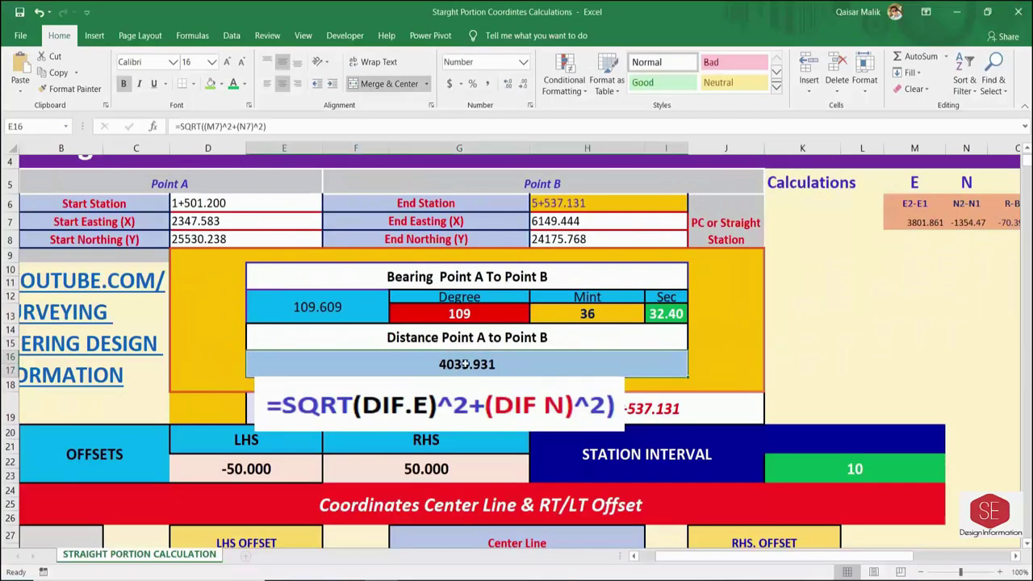
double_click(442, 363)
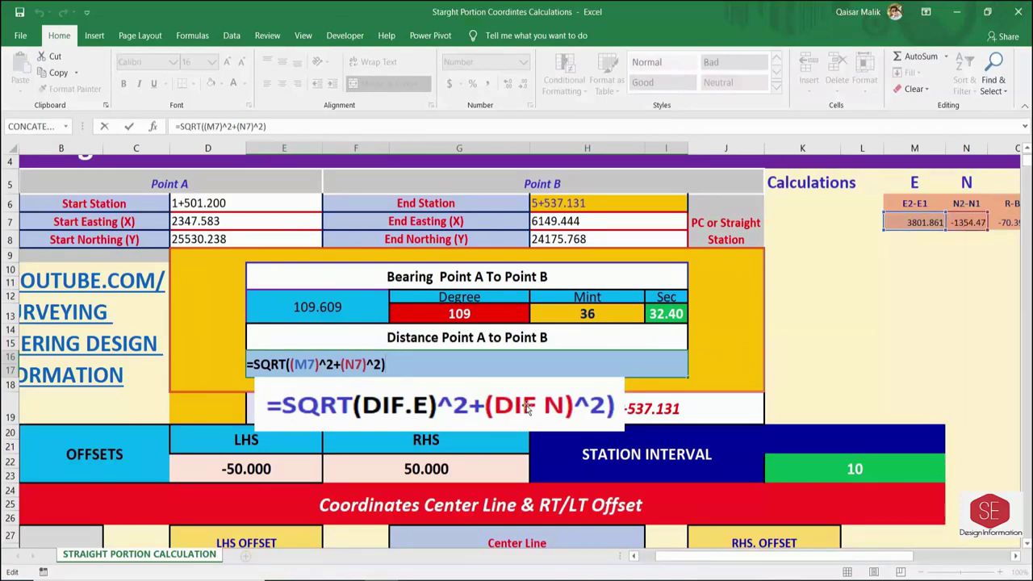
key(ctrl+Return)
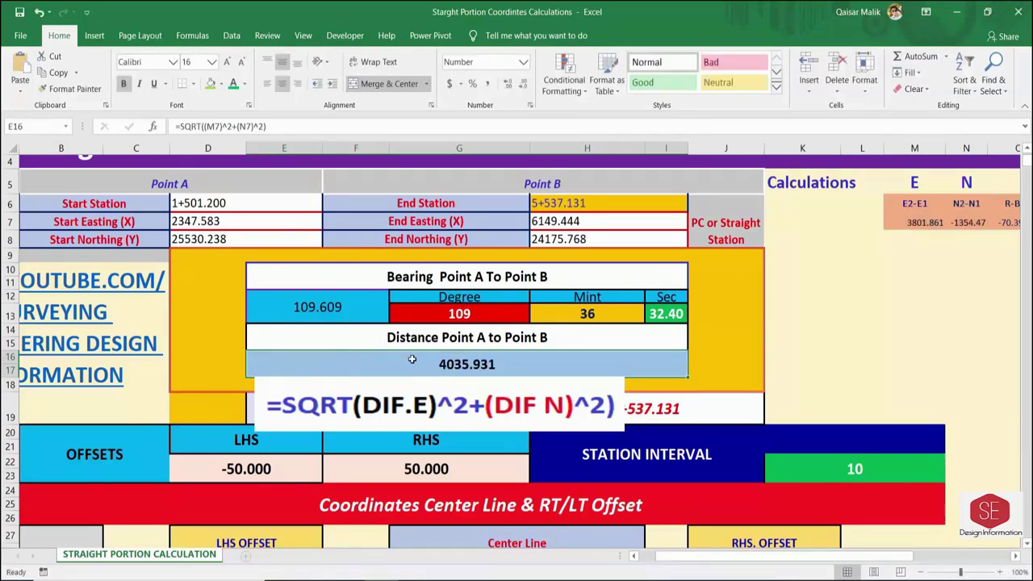
- Re-enter =SQRT((M7)^2+(N7)^2) in E16, giving 4035.931, and delete the formula caption picture
key(Delete)
text(=)
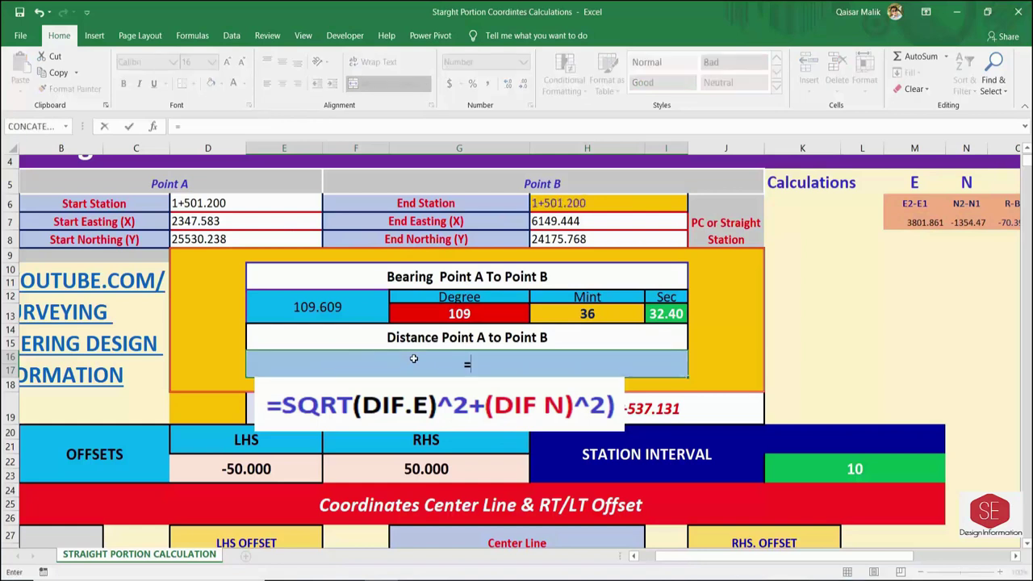
text(SQRT)
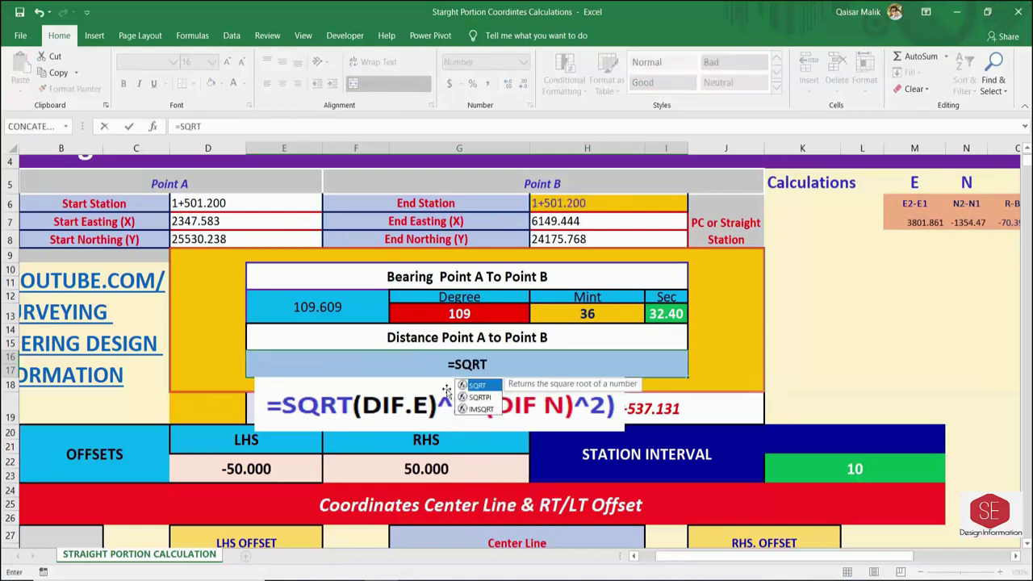
double_click(490, 392)
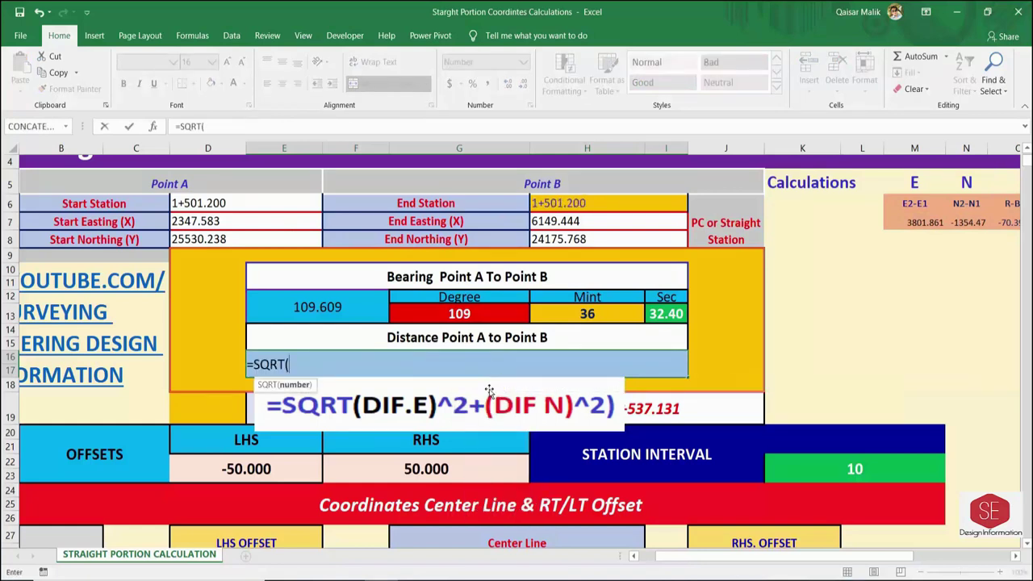
click(914, 224)
text()^)
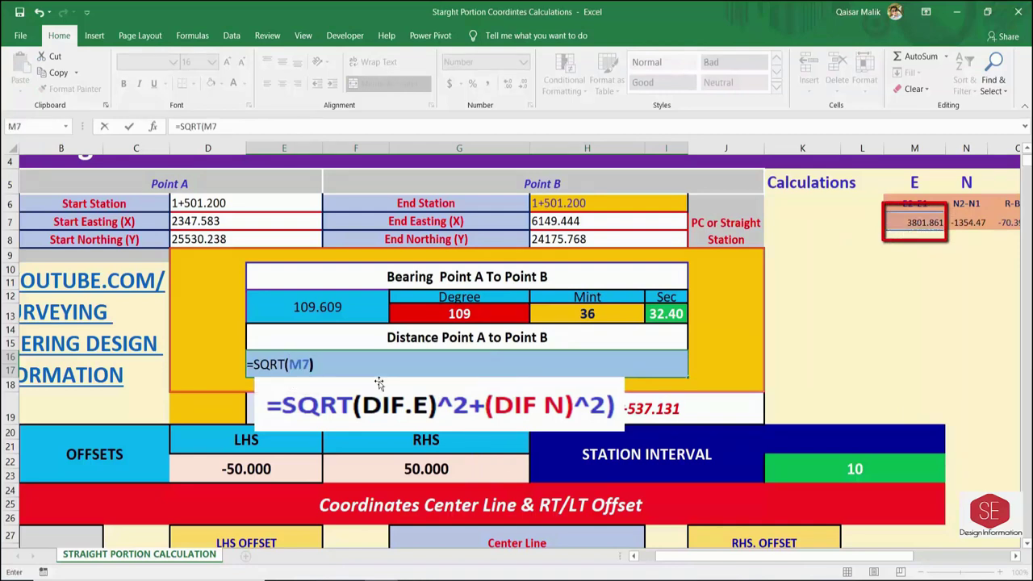
text(2+()
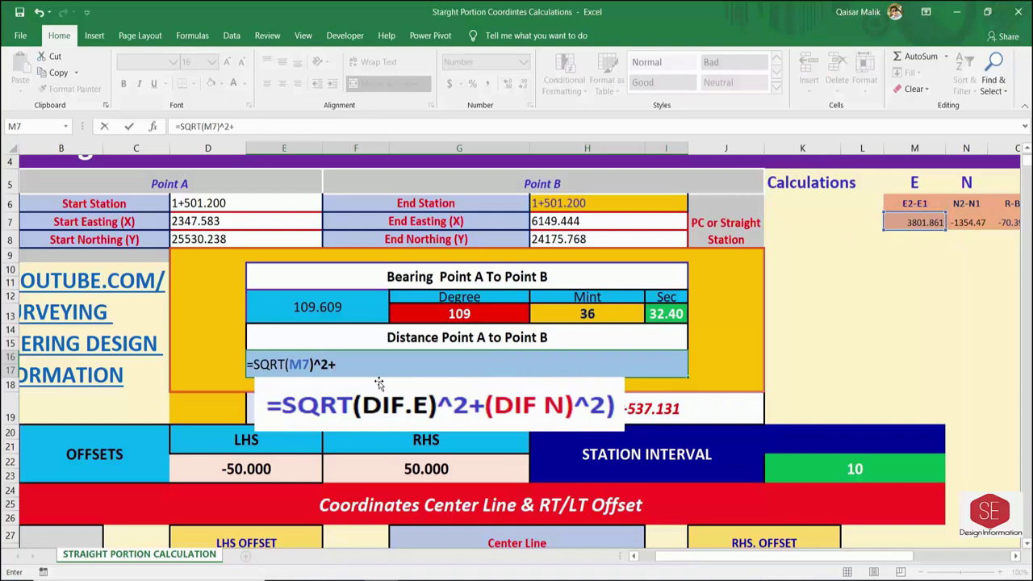
click(955, 222)
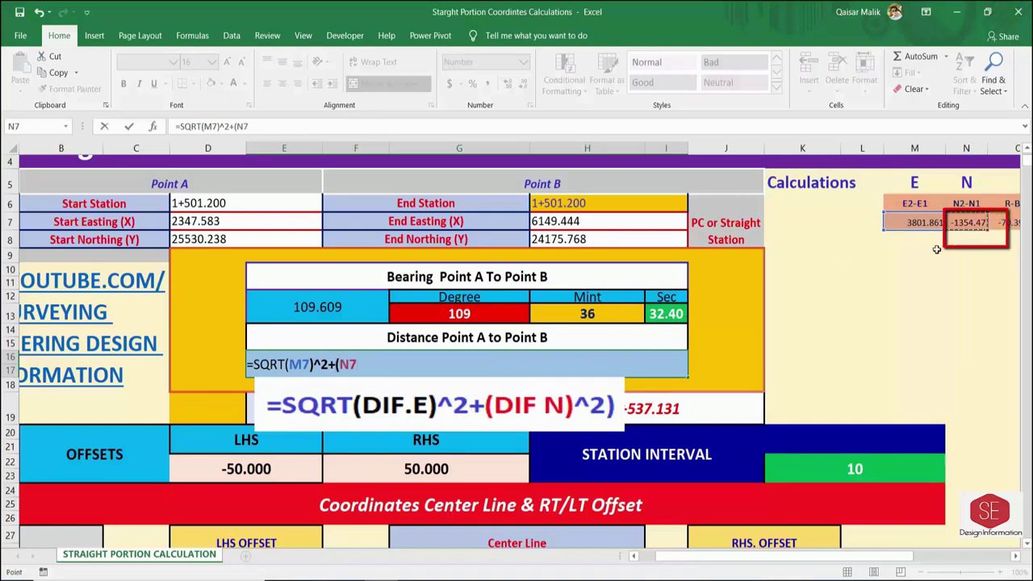
text()^)
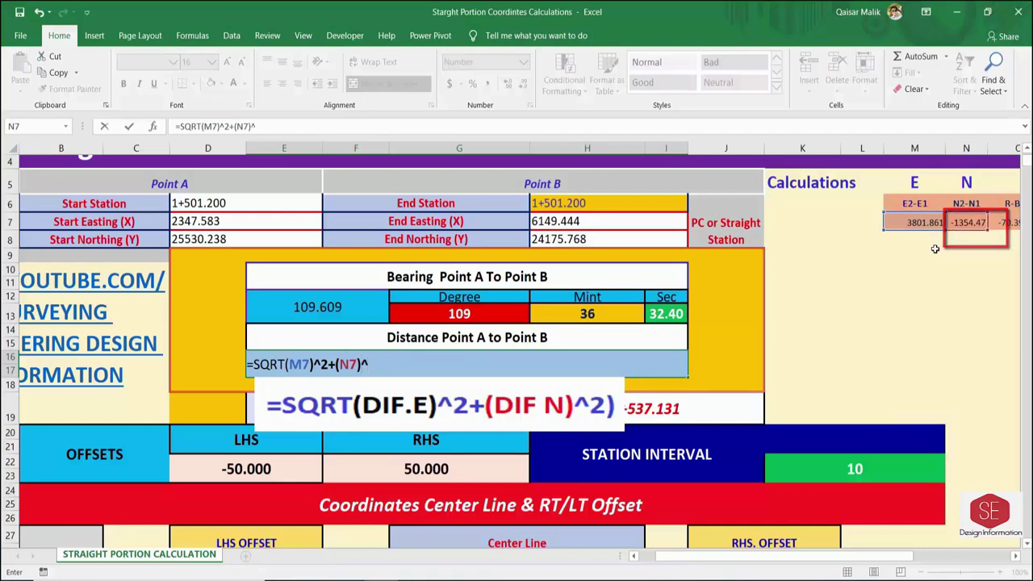
text(2)
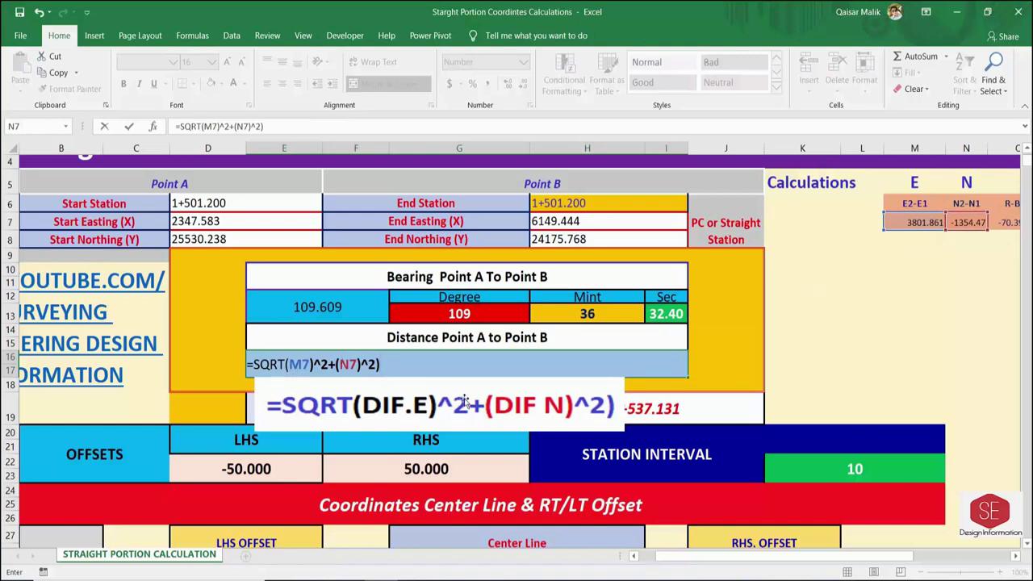
click(286, 364)
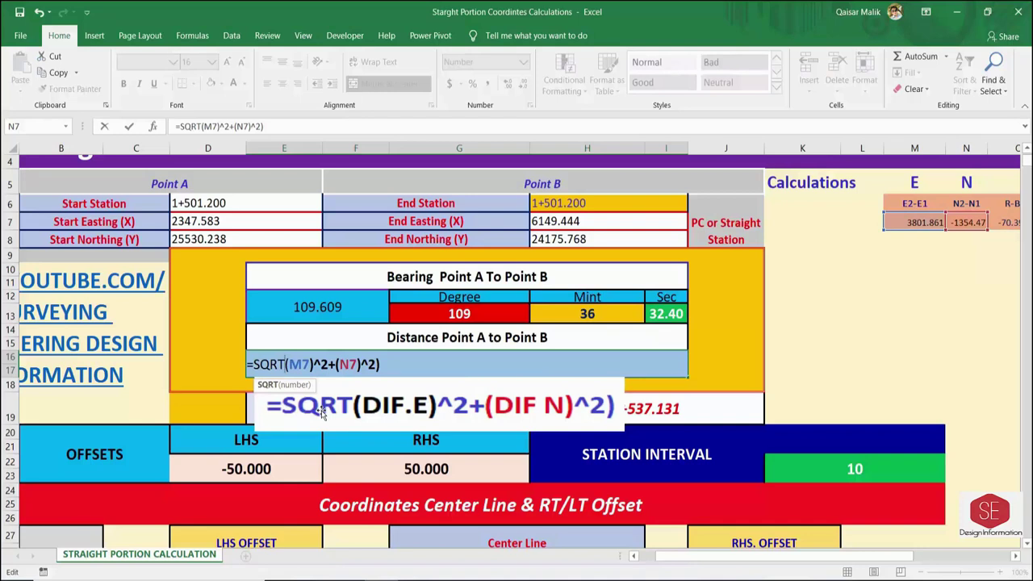
text(()
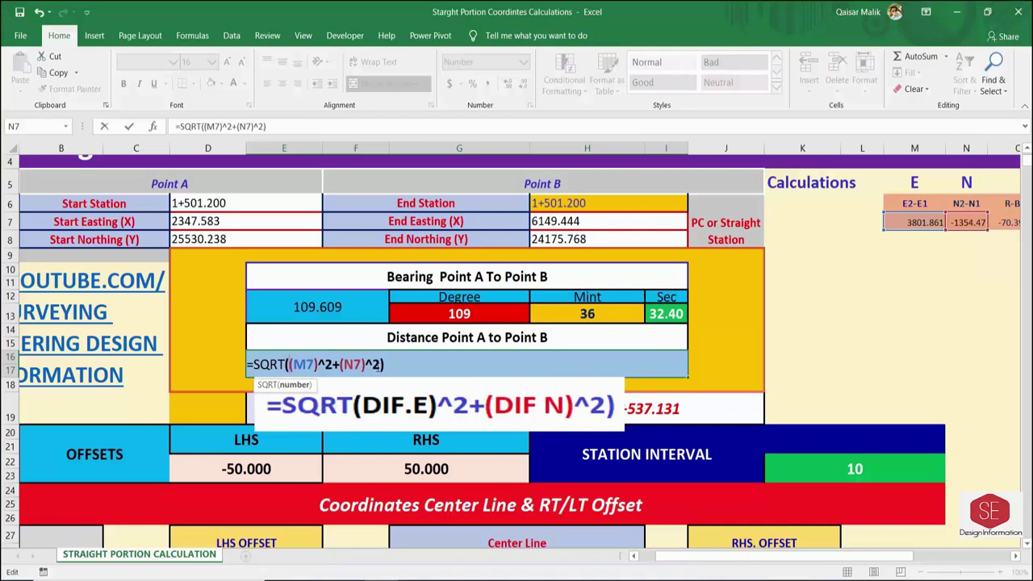
key(Return)
click(417, 376)
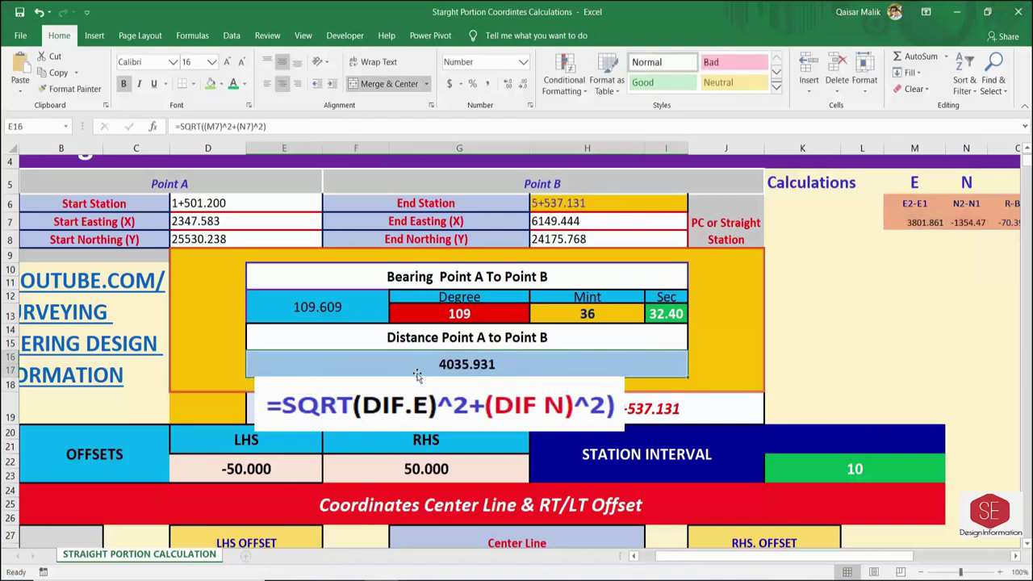
click(551, 397)
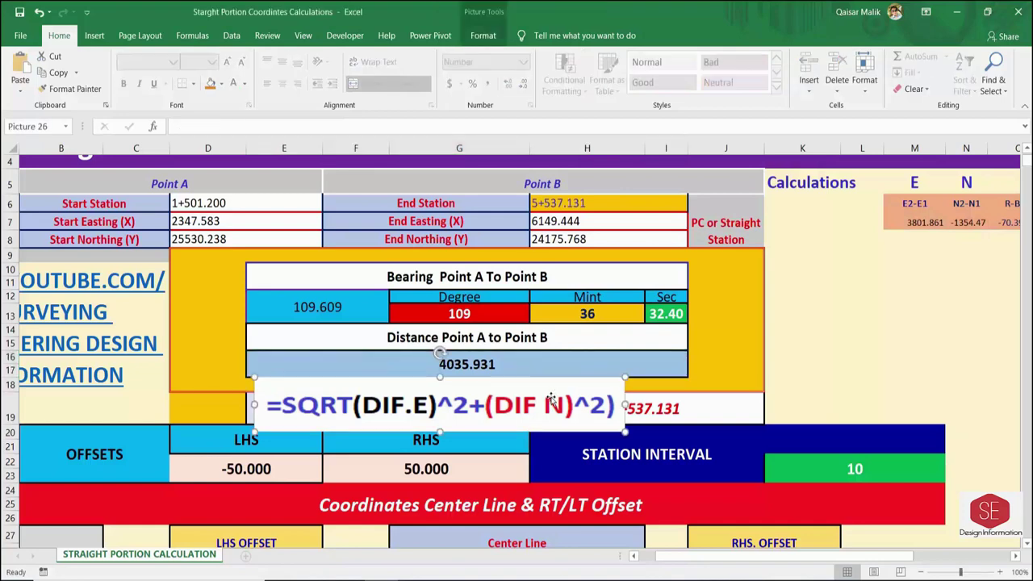
key(Delete)
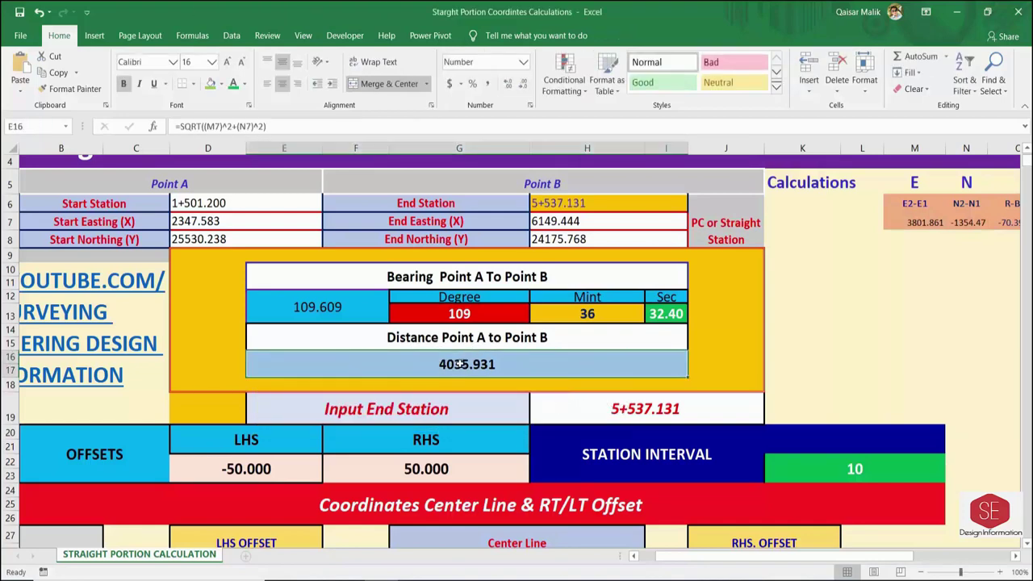
scroll(477, 347, up, 1)
scroll(540, 303, down, 3)
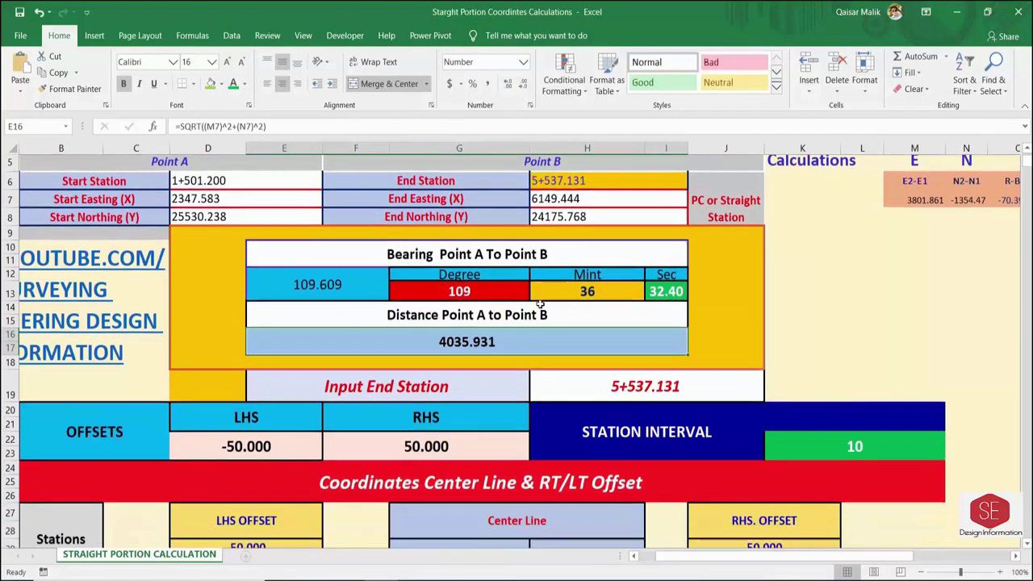
click(388, 301)
click(626, 300)
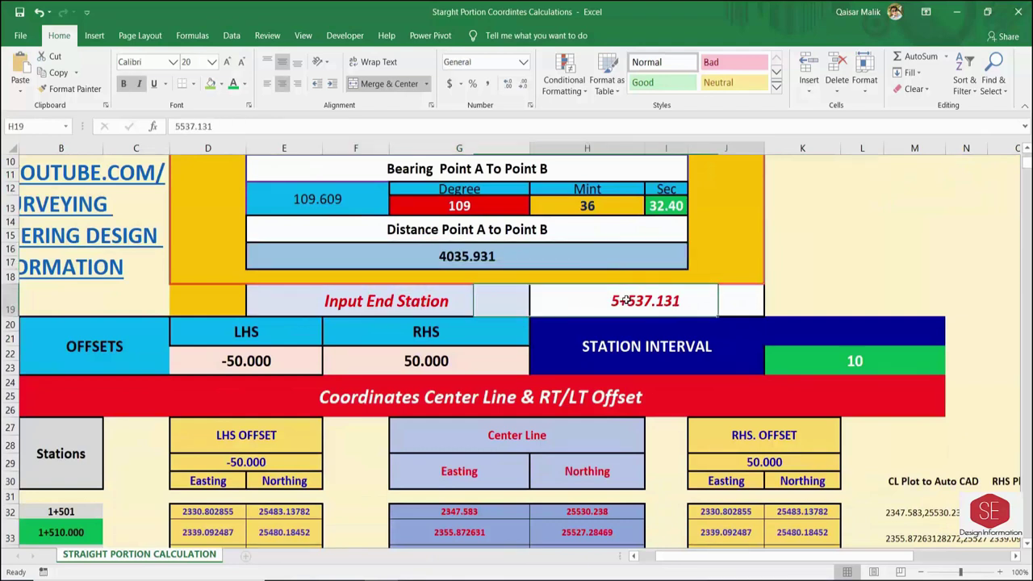
click(355, 300)
click(290, 329)
click(268, 355)
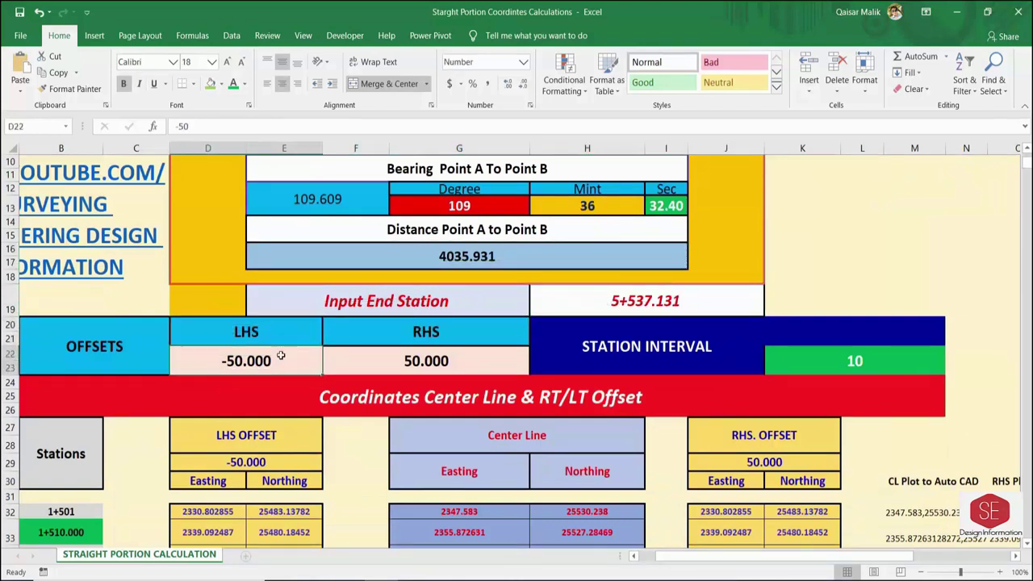
click(94, 348)
click(408, 340)
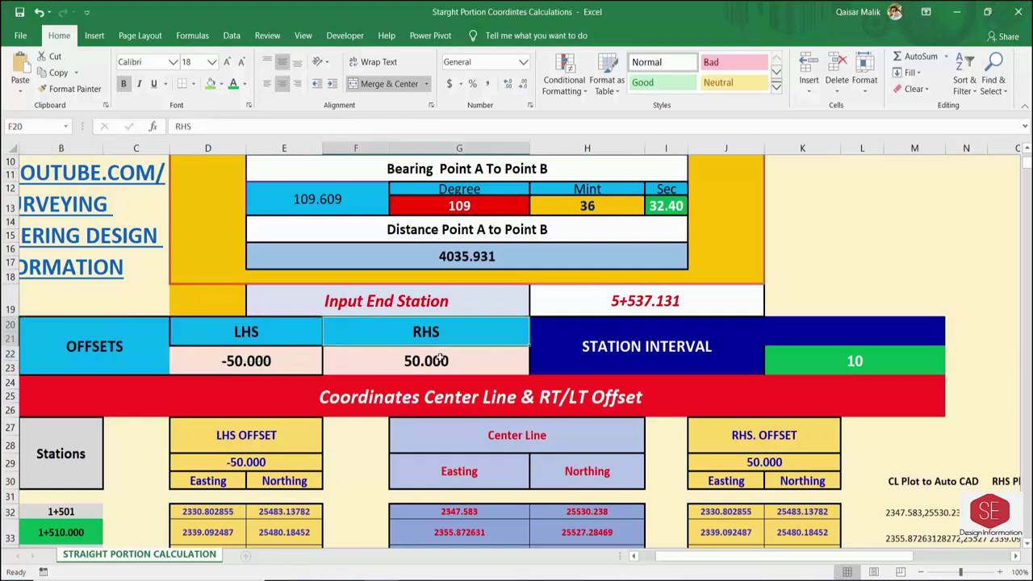
click(415, 359)
click(601, 345)
click(853, 338)
click(844, 368)
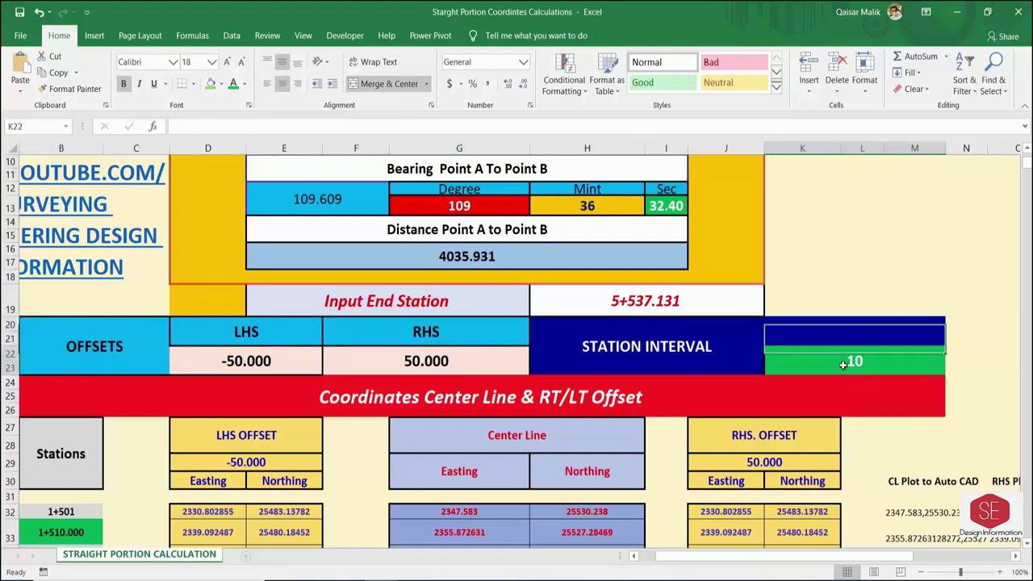
scroll(840, 356, down, 3)
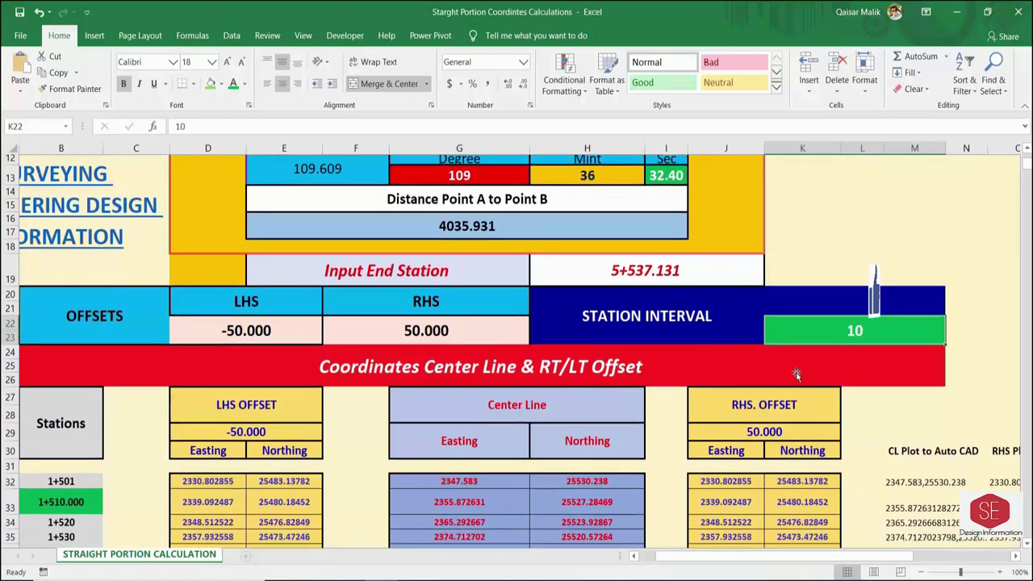
click(877, 273)
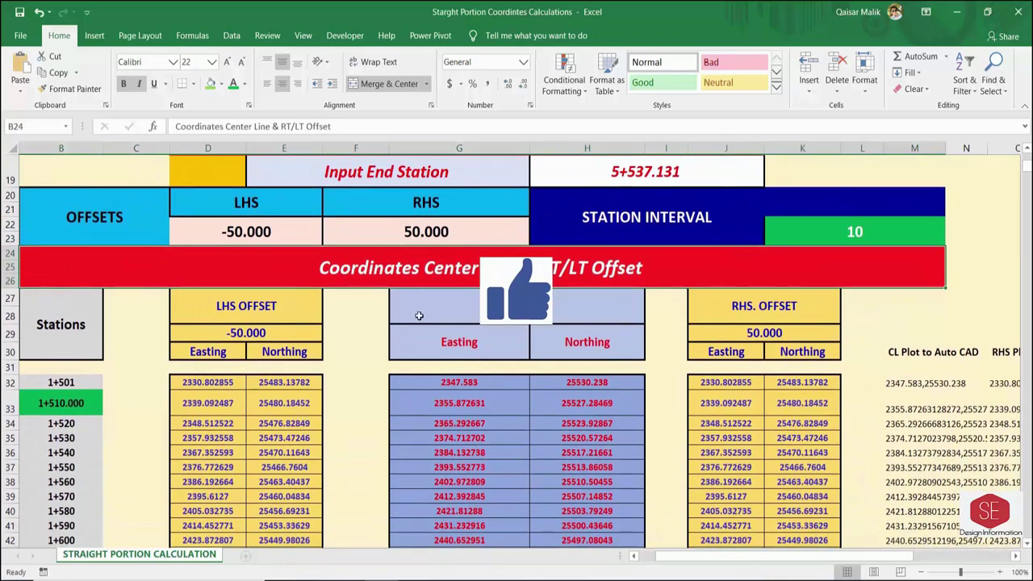
scroll(526, 212, down, 1)
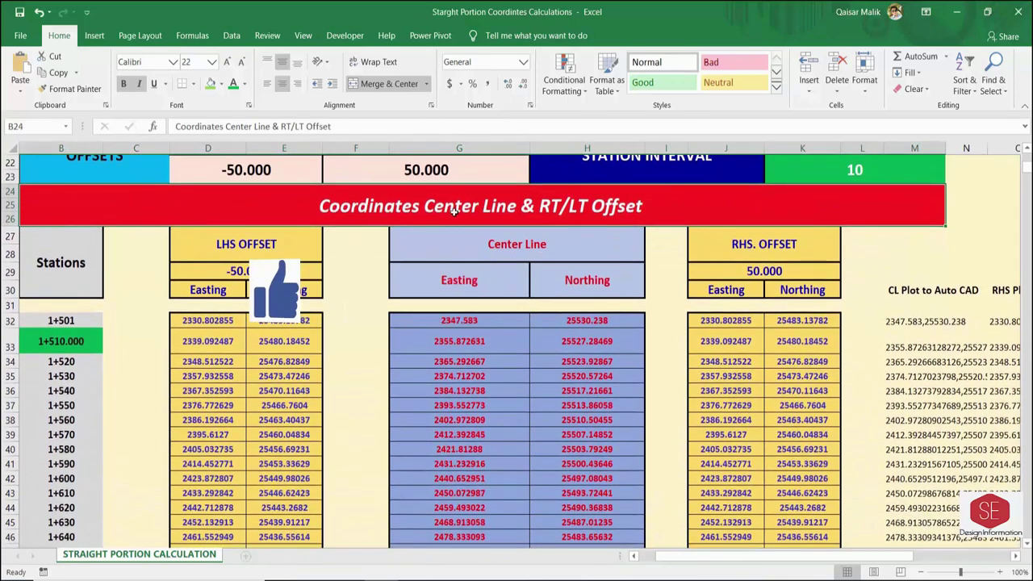
click(510, 243)
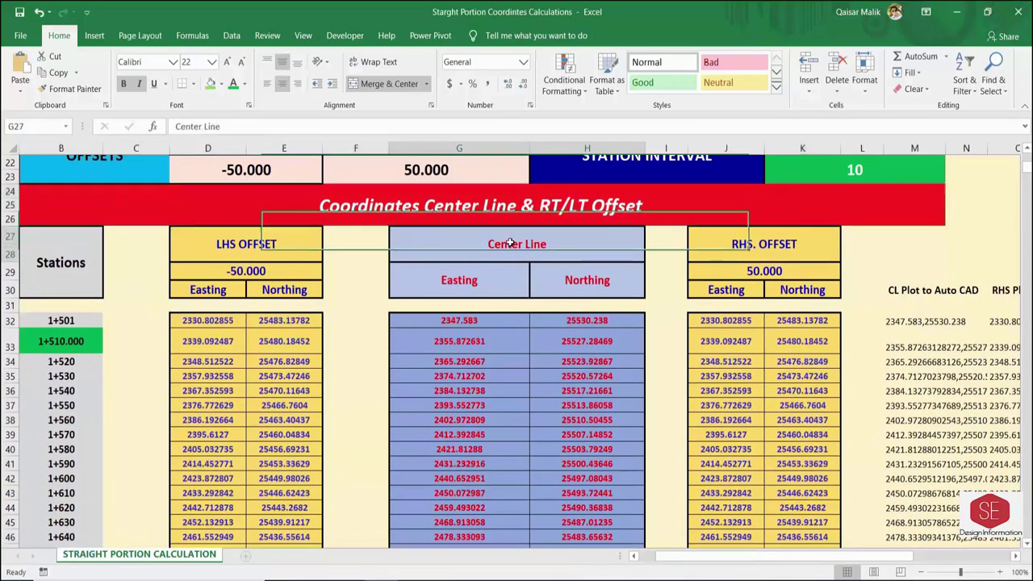
click(767, 255)
click(231, 234)
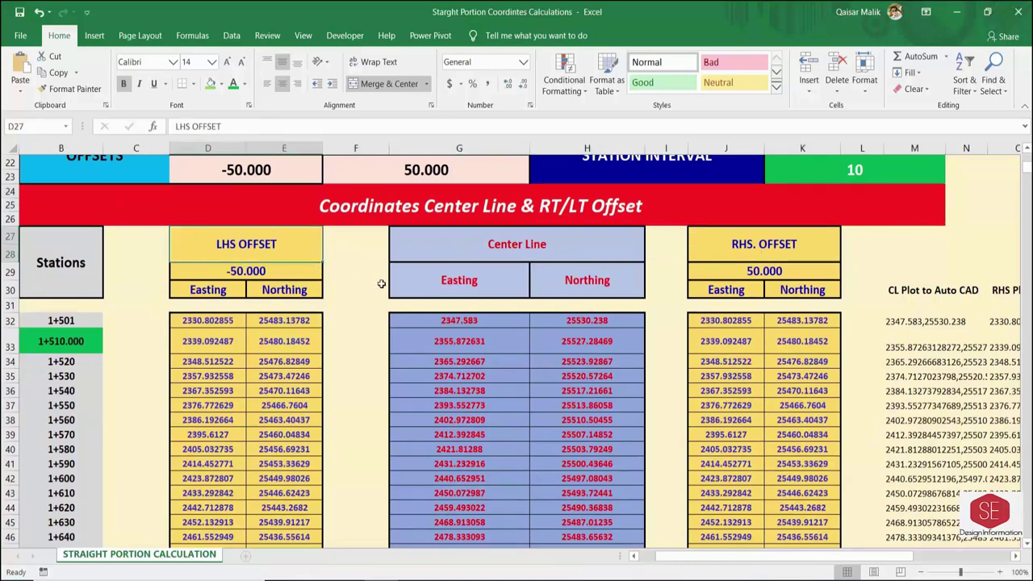
scroll(646, 335, up, 1)
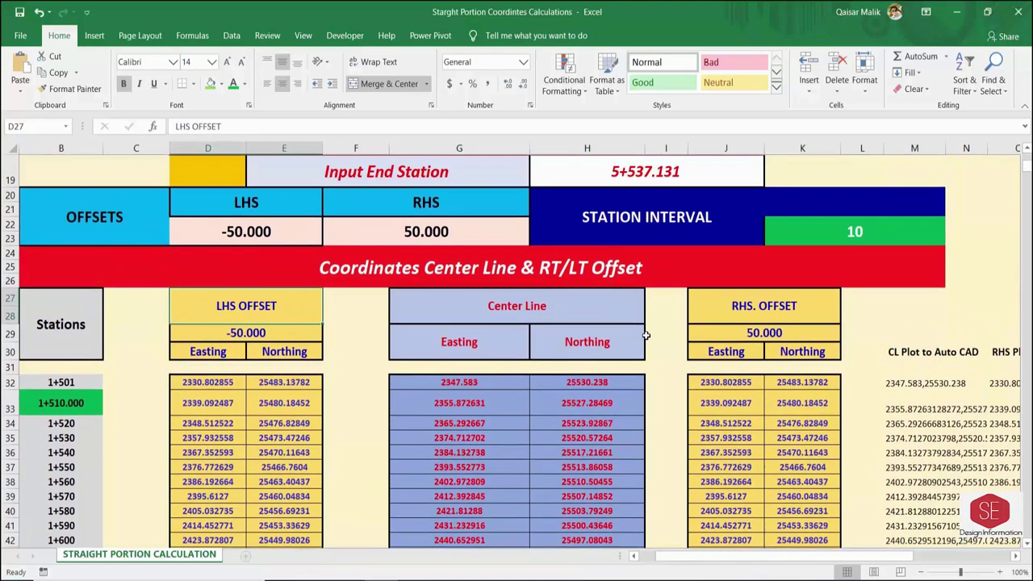
click(799, 332)
- Link the RHS OFFSET header to F22 so it shows 50.000
double_click(751, 332)
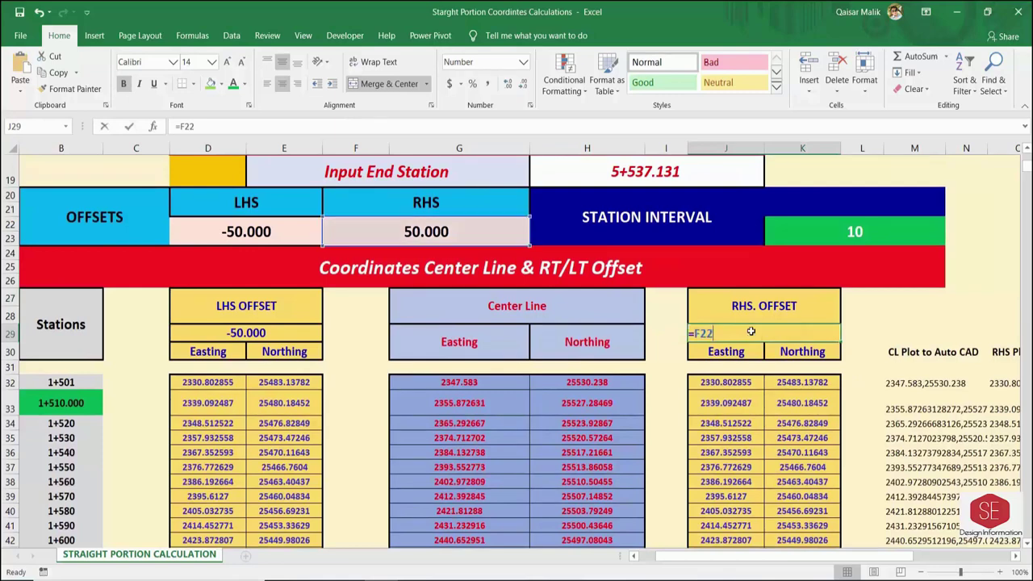
key(Escape)
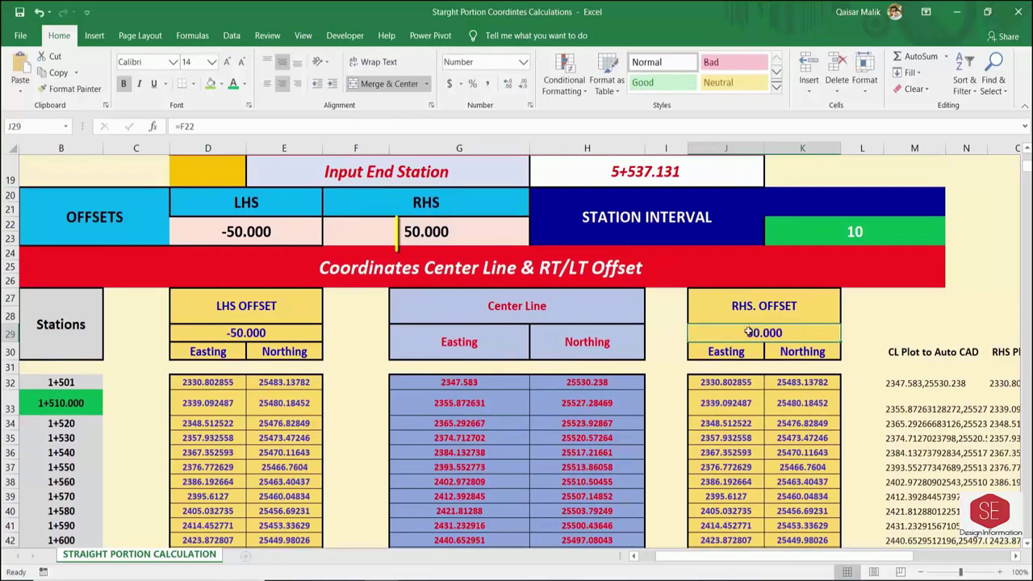
text(=)
click(408, 231)
key(Return)
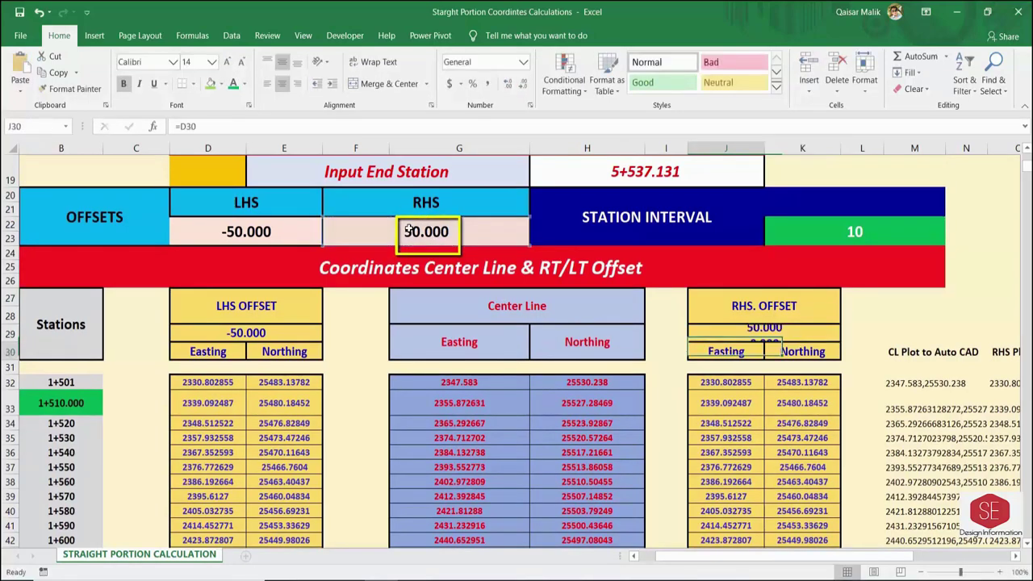
- Confirm the LHS OFFSET header's =D22 link showing -50.000
double_click(234, 333)
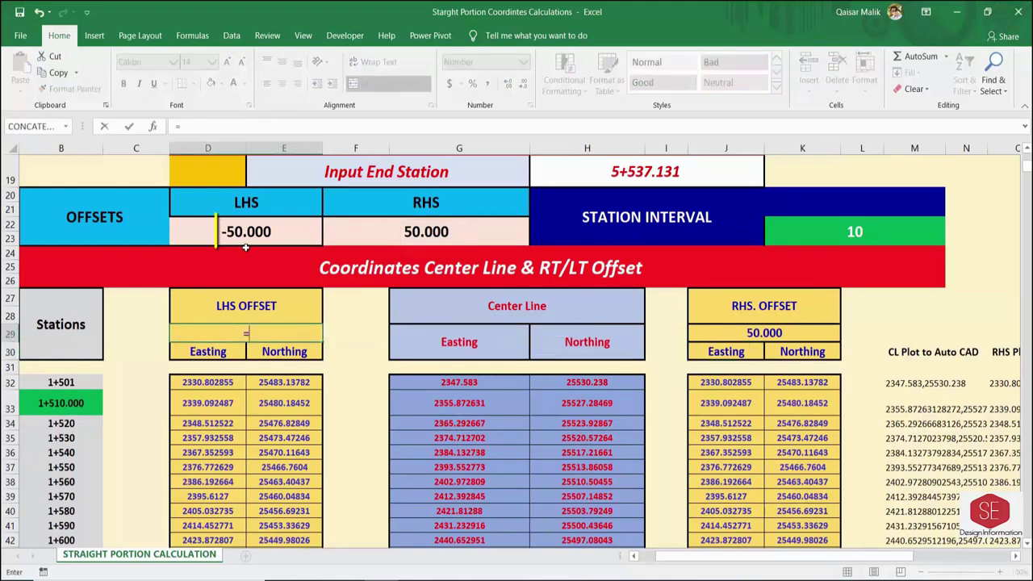
key(Return)
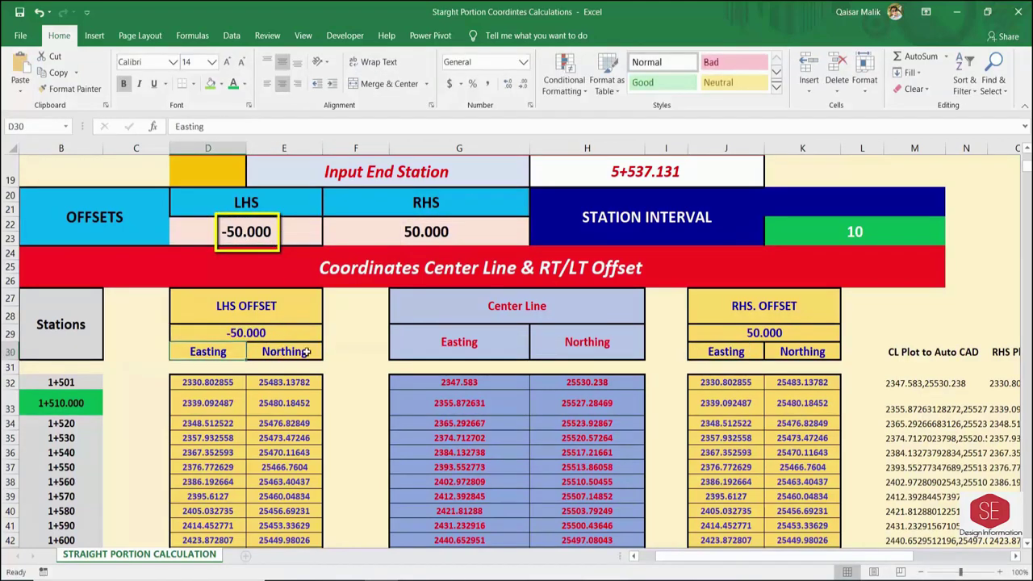
scroll(509, 415, down, 1)
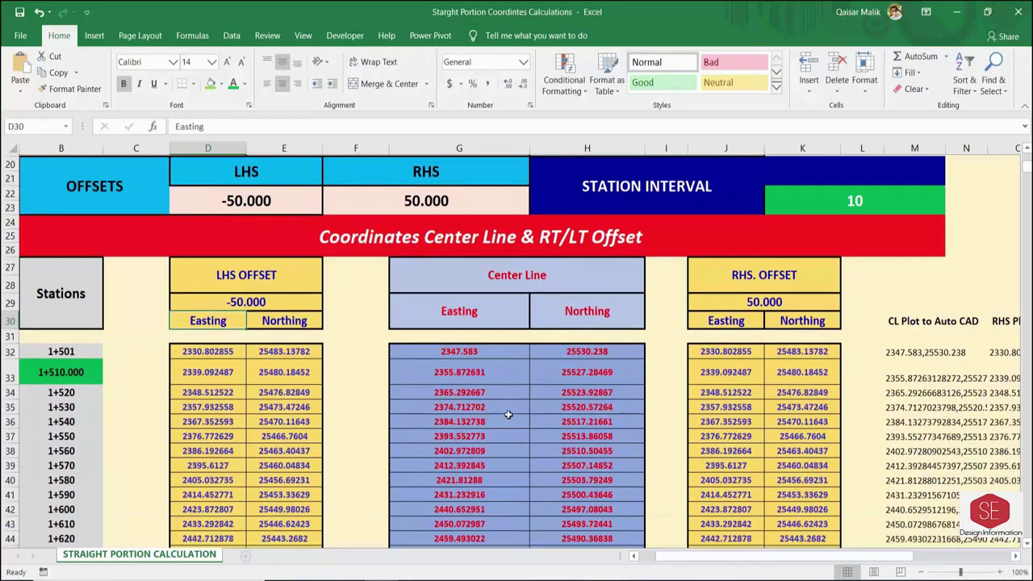
scroll(509, 415, down, 3)
- Link the first station to the Start Station 1+501.200 with a formula
click(57, 183)
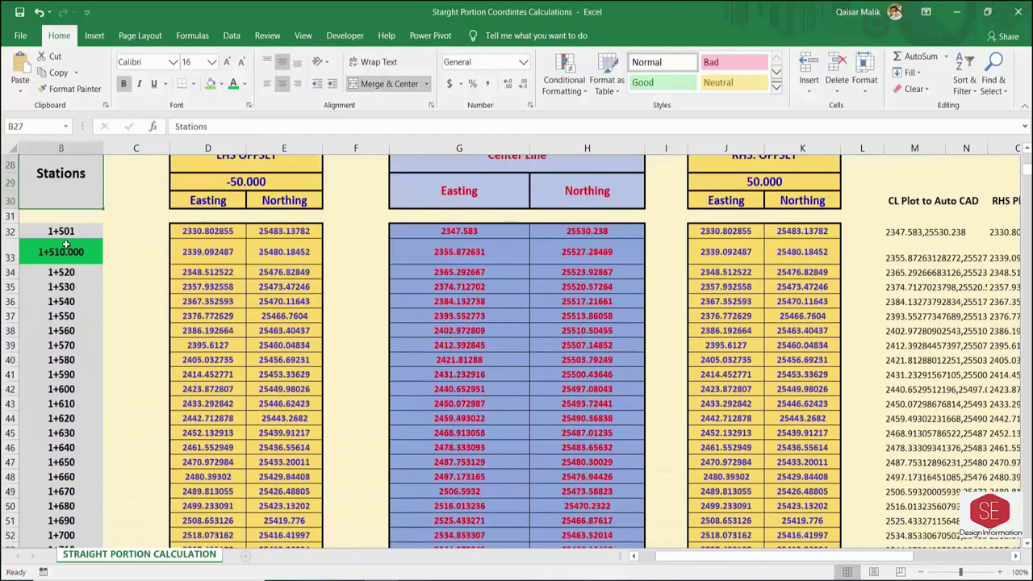
click(70, 231)
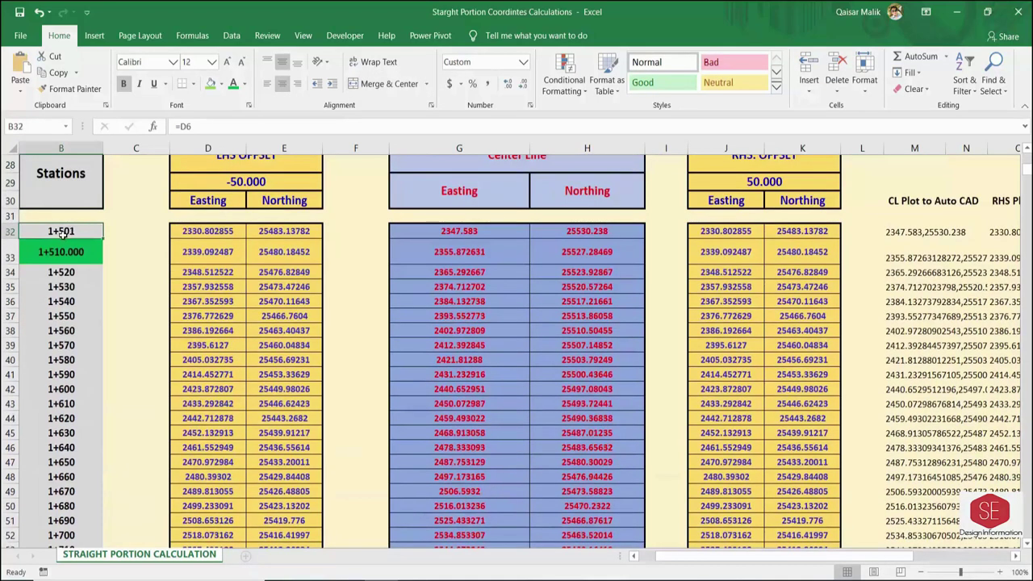
double_click(63, 232)
scroll(143, 290, up, 6)
scroll(200, 275, up, 2)
scroll(334, 215, up, 2)
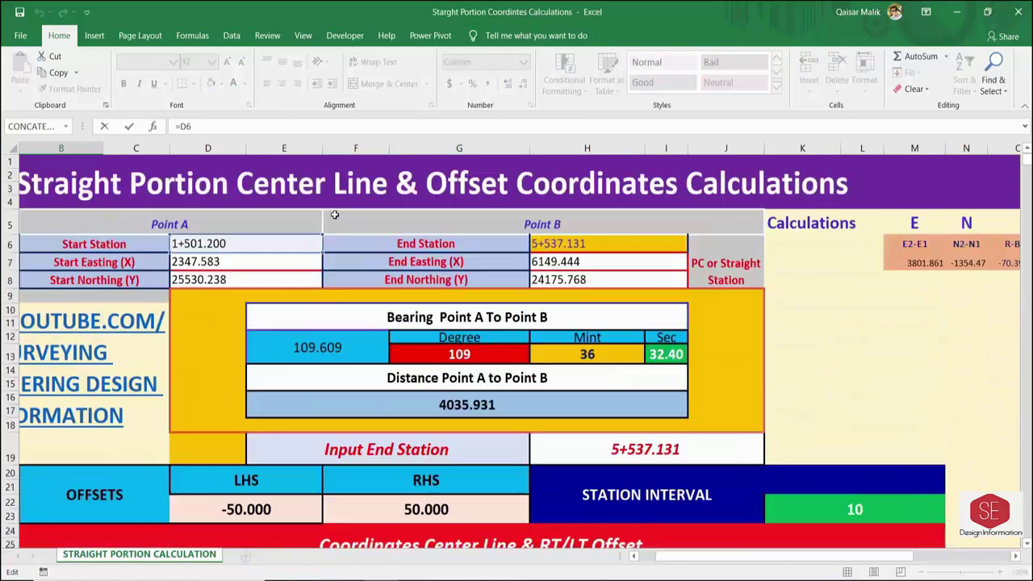
key(Escape)
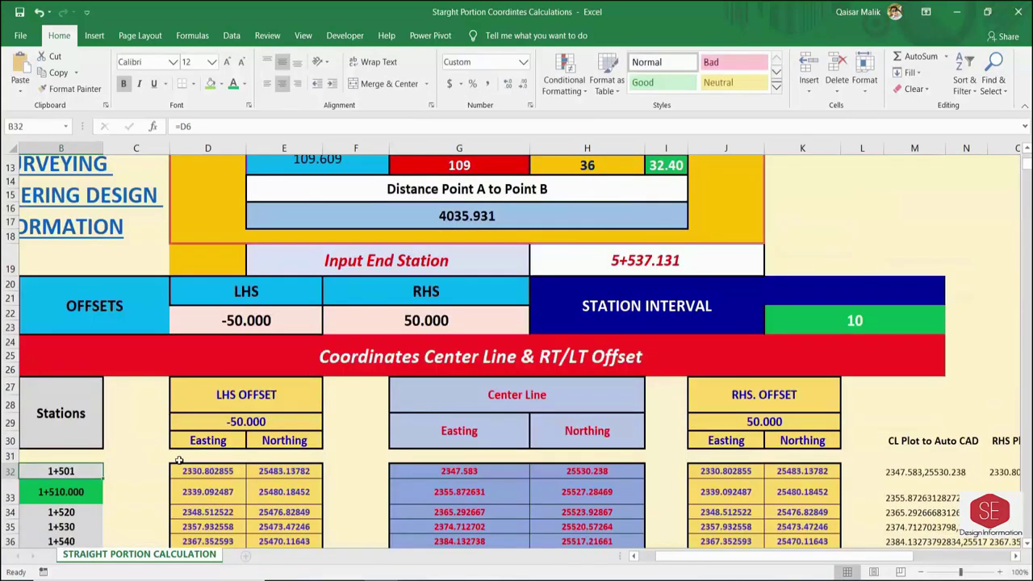
text(=)
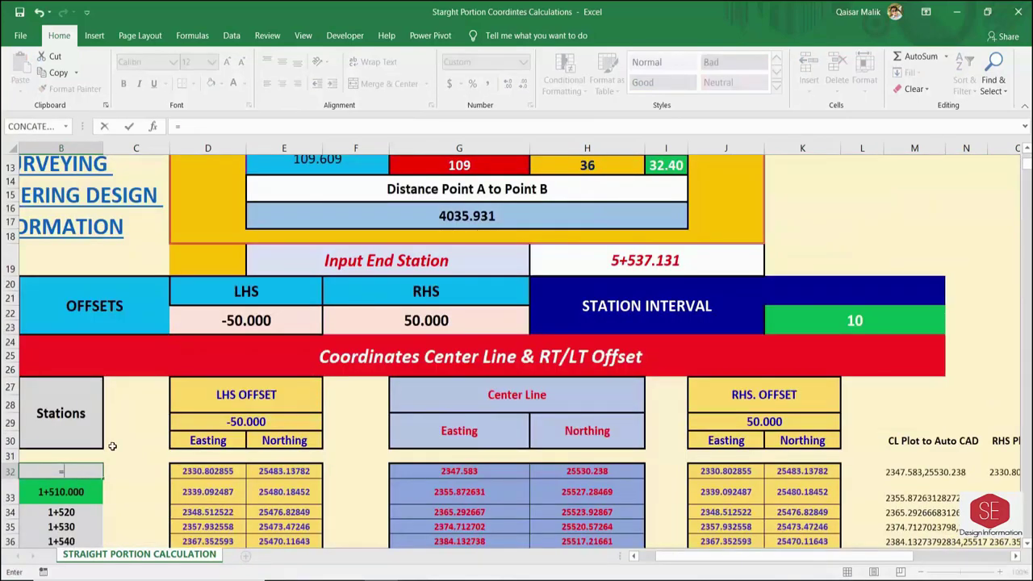
scroll(299, 242, up, 3)
scroll(239, 197, up, 1)
click(239, 197)
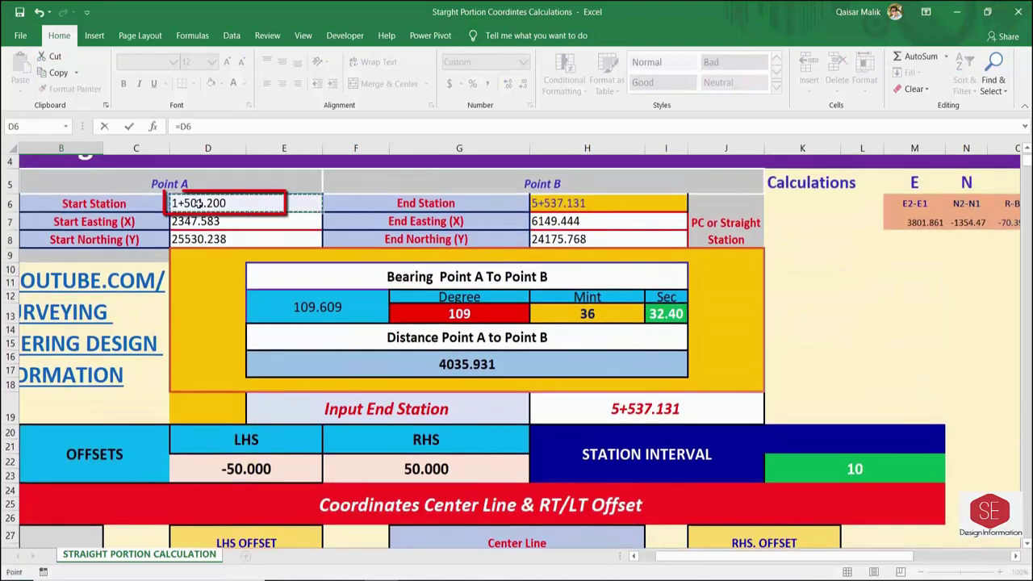
key(Return)
- Rebuild the third station formula as previous station plus the locked station interval
scroll(212, 463, down, 2)
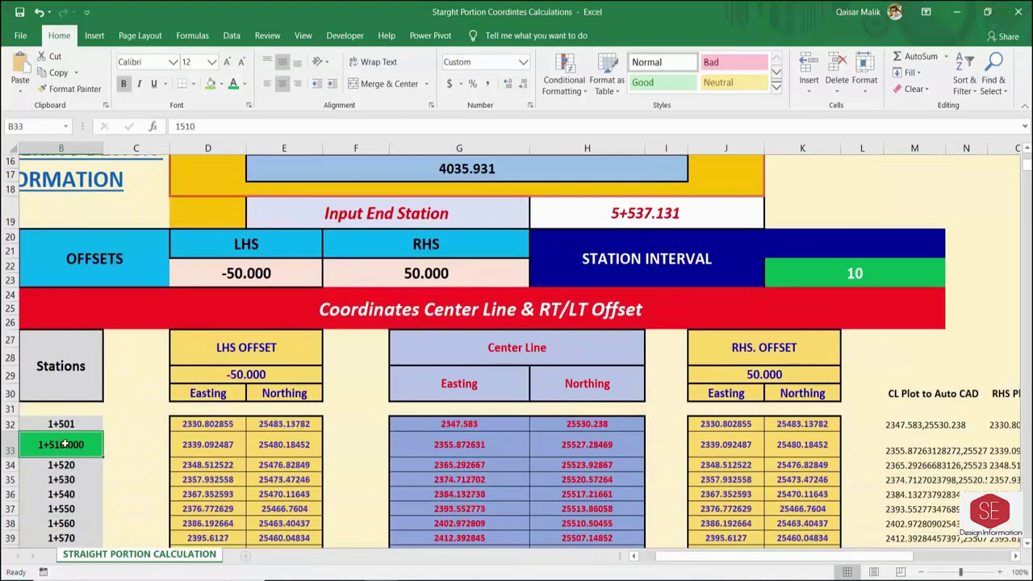
scroll(71, 445, down, 1)
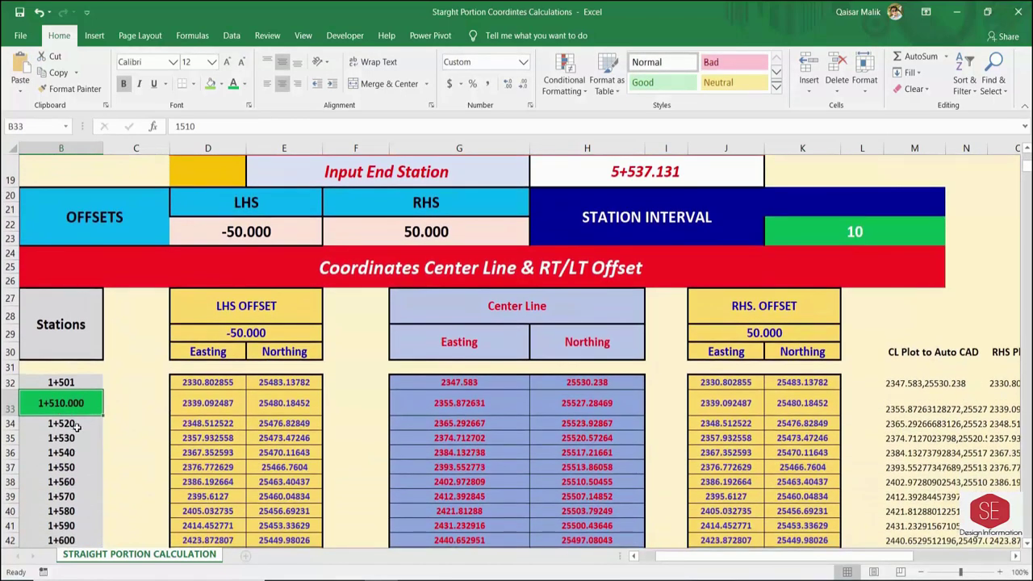
double_click(77, 425)
scroll(76, 425, down, 2)
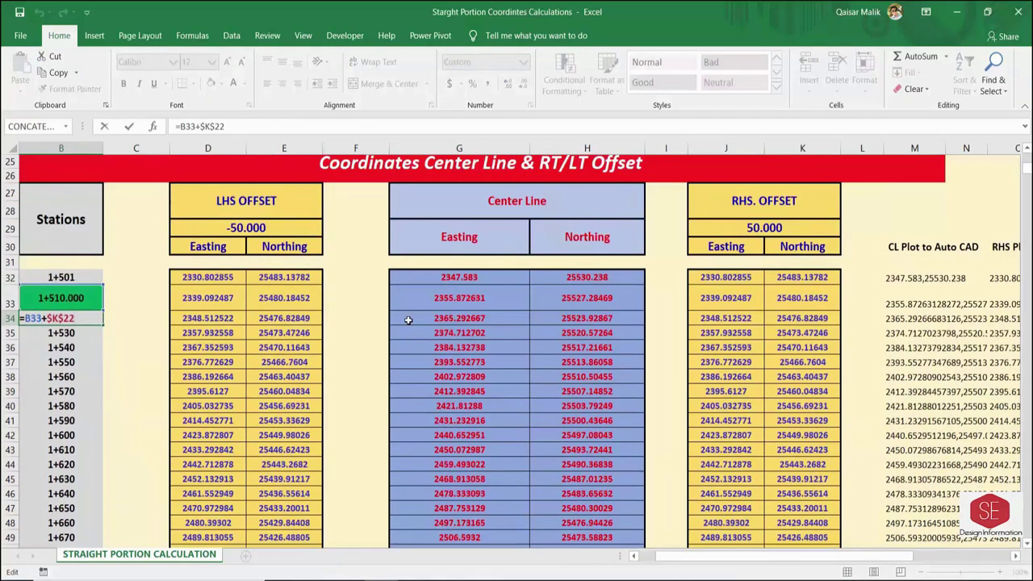
scroll(845, 288, up, 1)
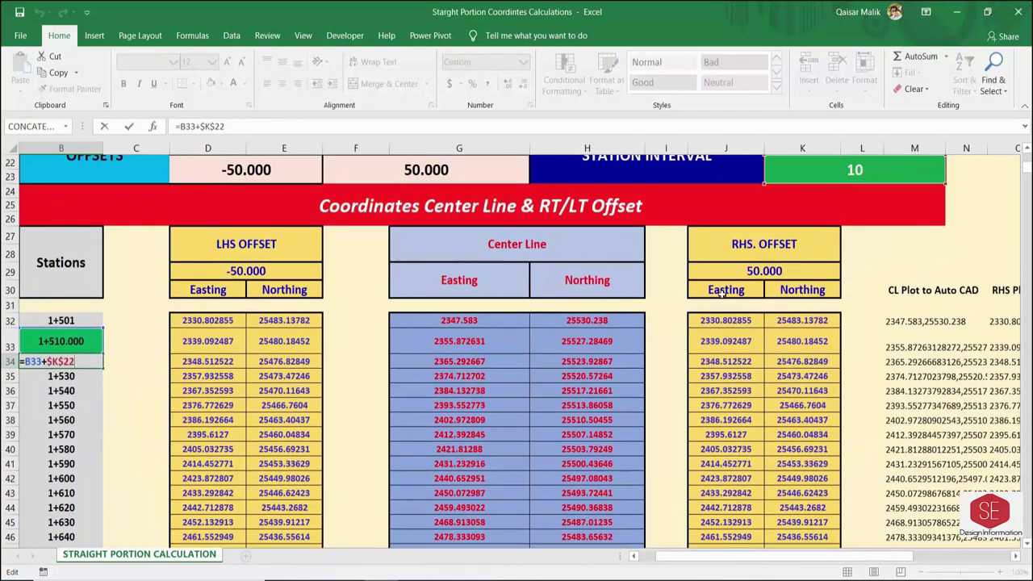
scroll(855, 235, up, 1)
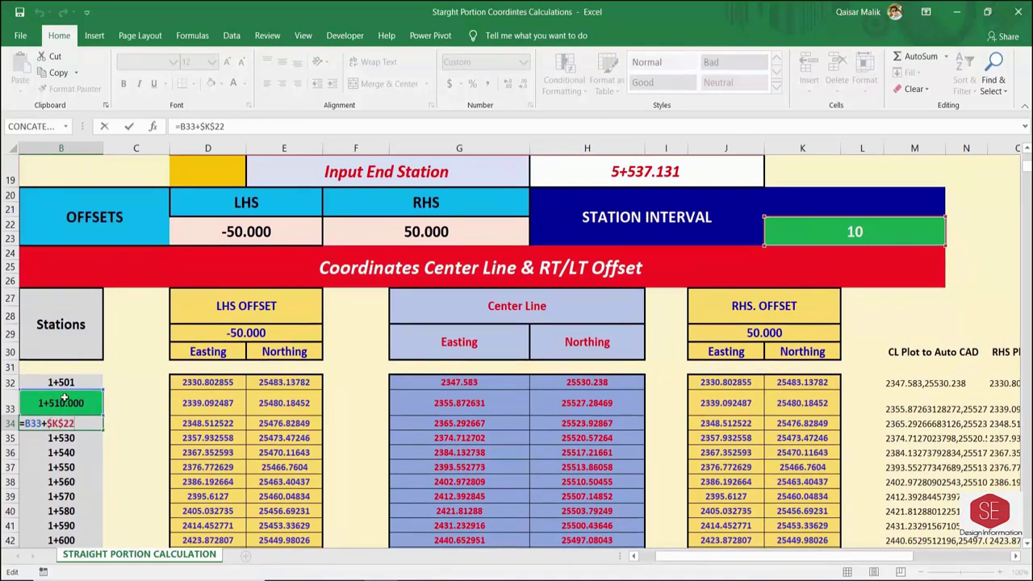
key(BackSpace)
key(BackSpace)
key(BackSpace)
click(69, 403)
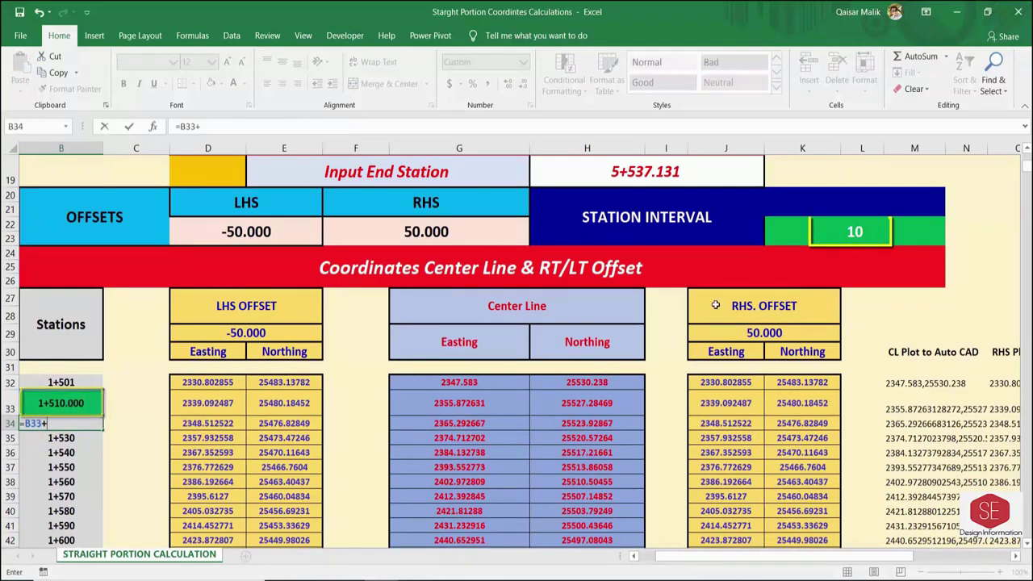
click(808, 232)
click(47, 424)
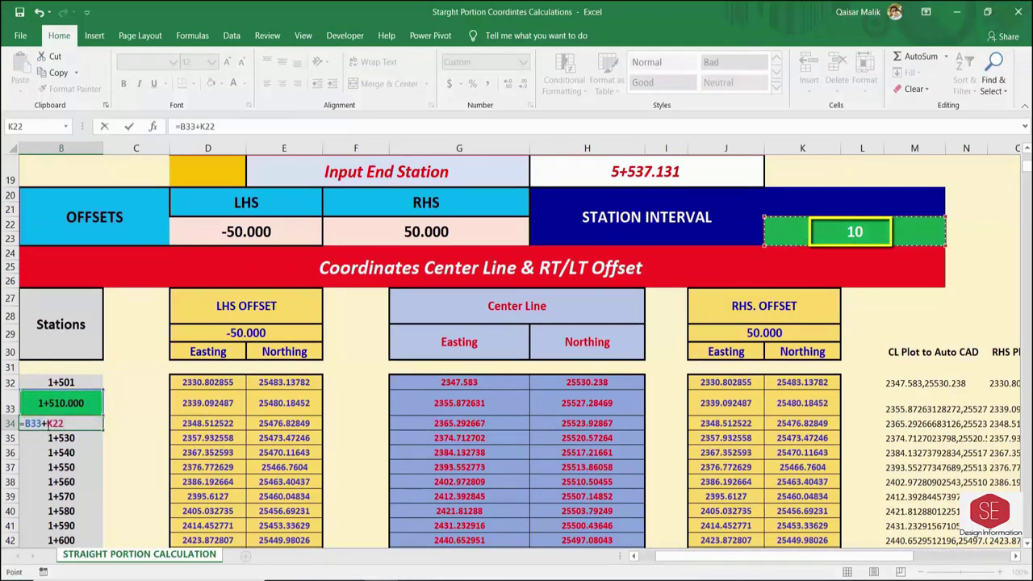
text($K$)
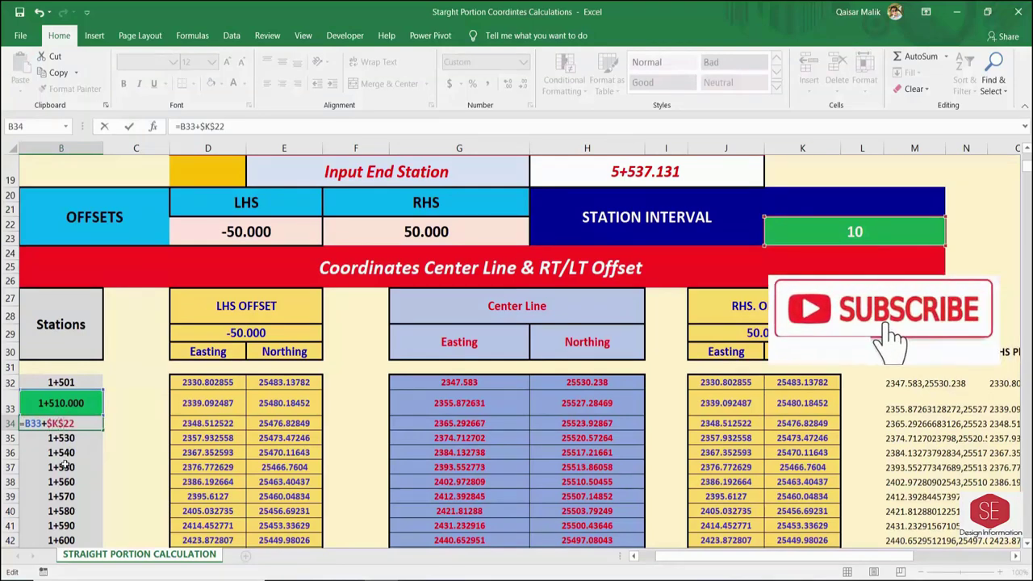
key(Return)
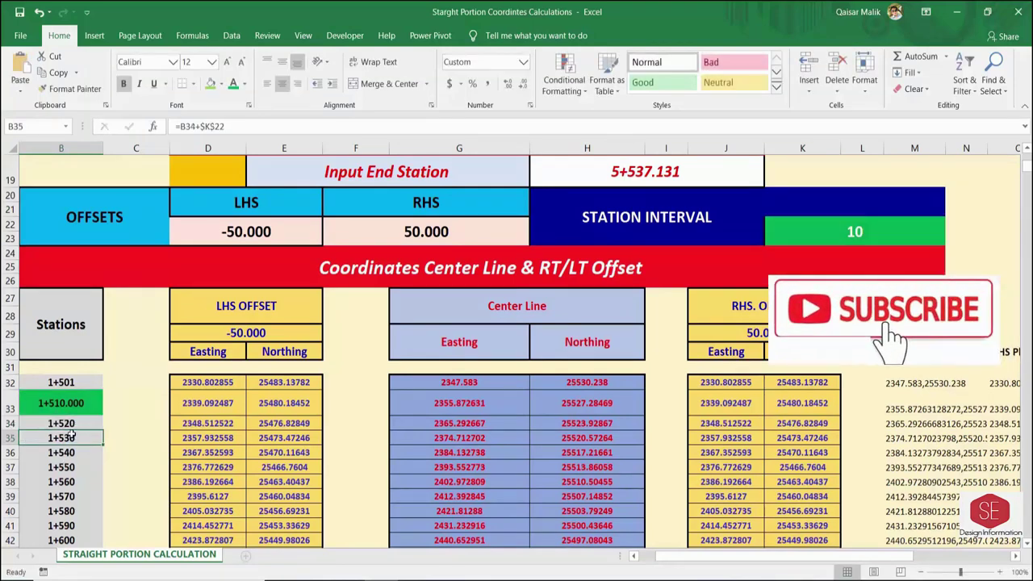
- Fill the station formula down column B to station 11+230
click(77, 424)
double_click(103, 431)
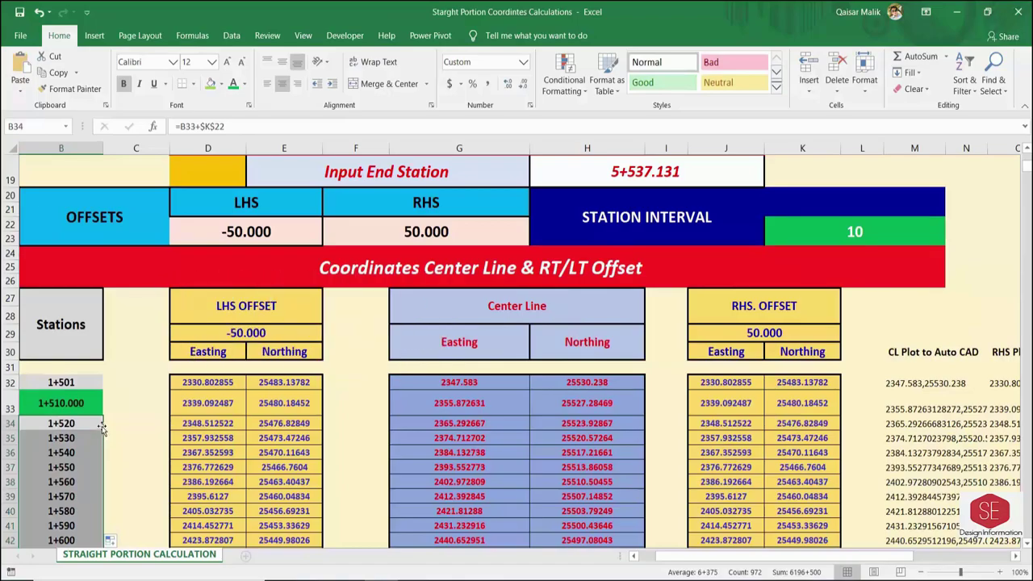
drag(103, 429, 102, 549)
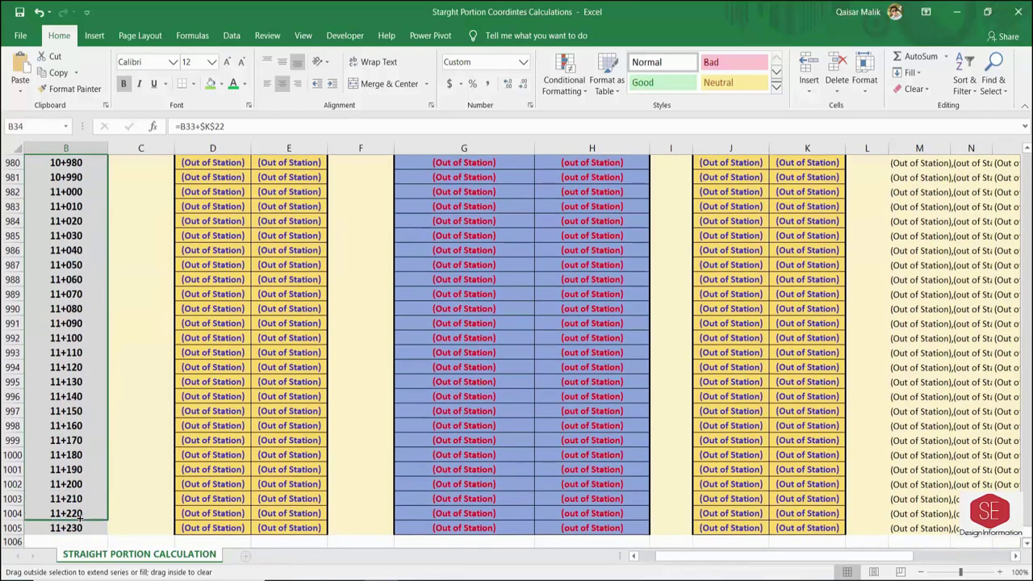
drag(103, 549, 103, 528)
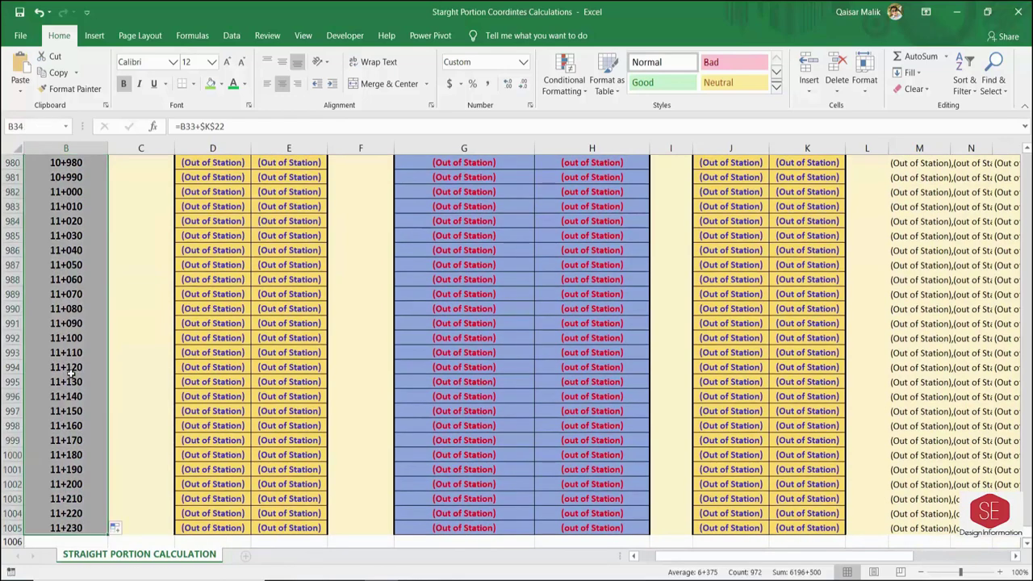
scroll(120, 459, up, 14)
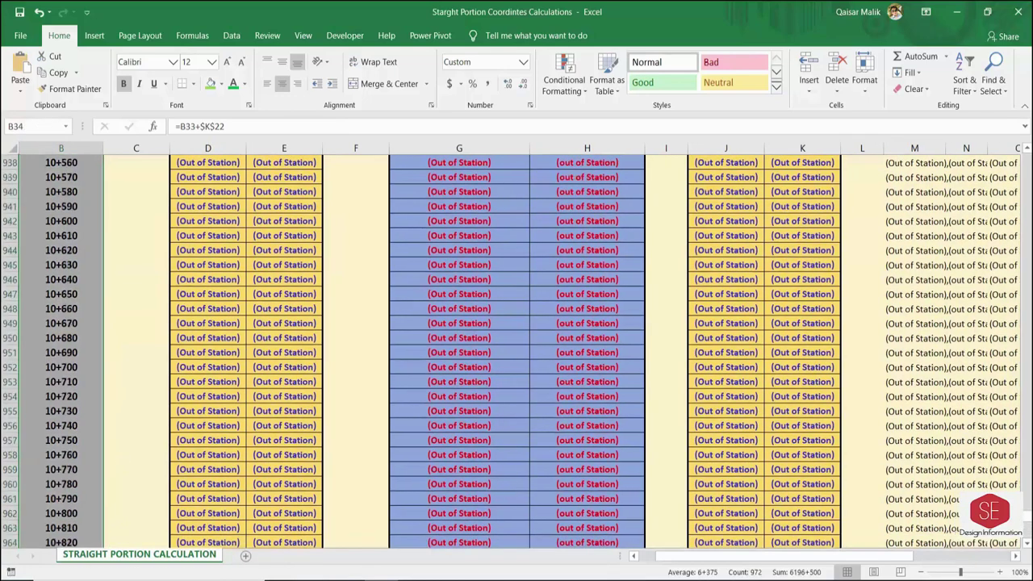
drag(1027, 521, 1028, 157)
scroll(1027, 162, down, 5)
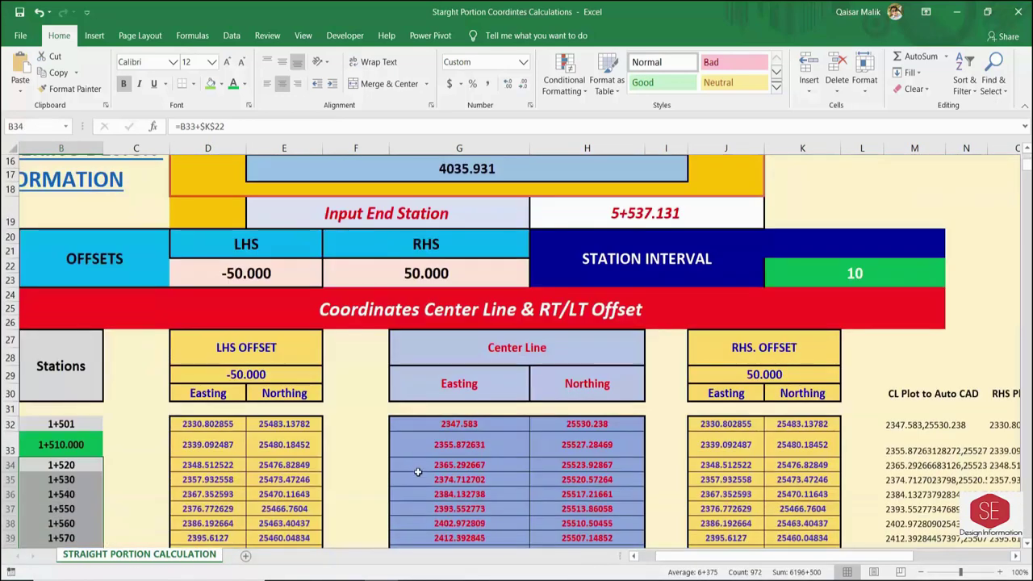
text(50)
key(Return)
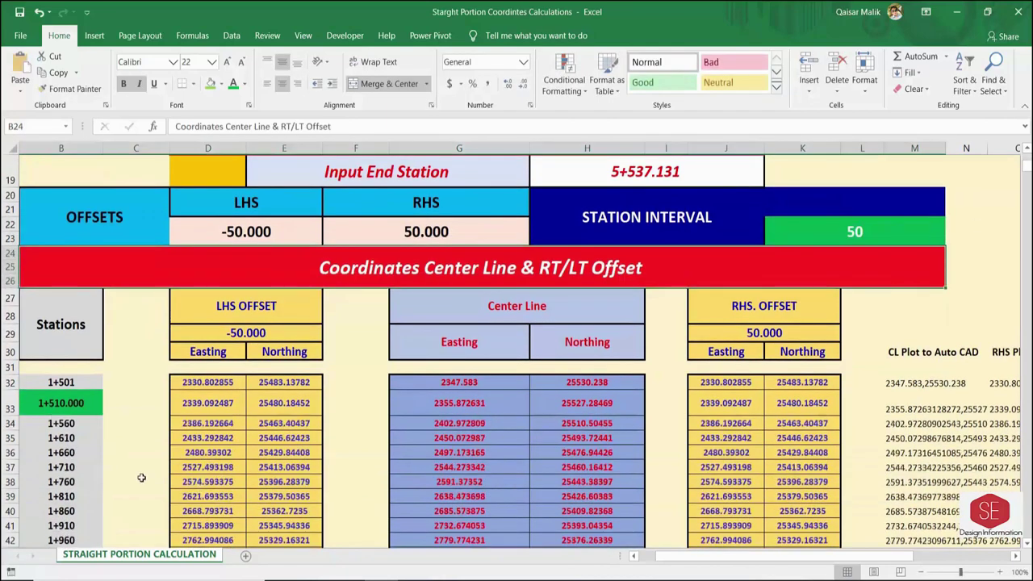
- Try station intervals 50 and 10 with second stations 1+550 and 1+510
click(60, 399)
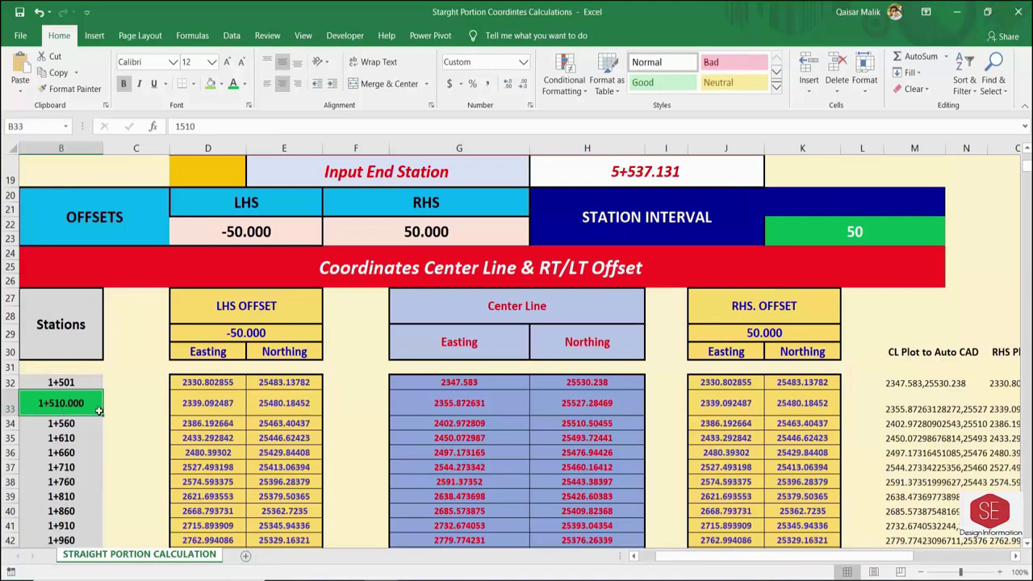
text(1550)
key(Return)
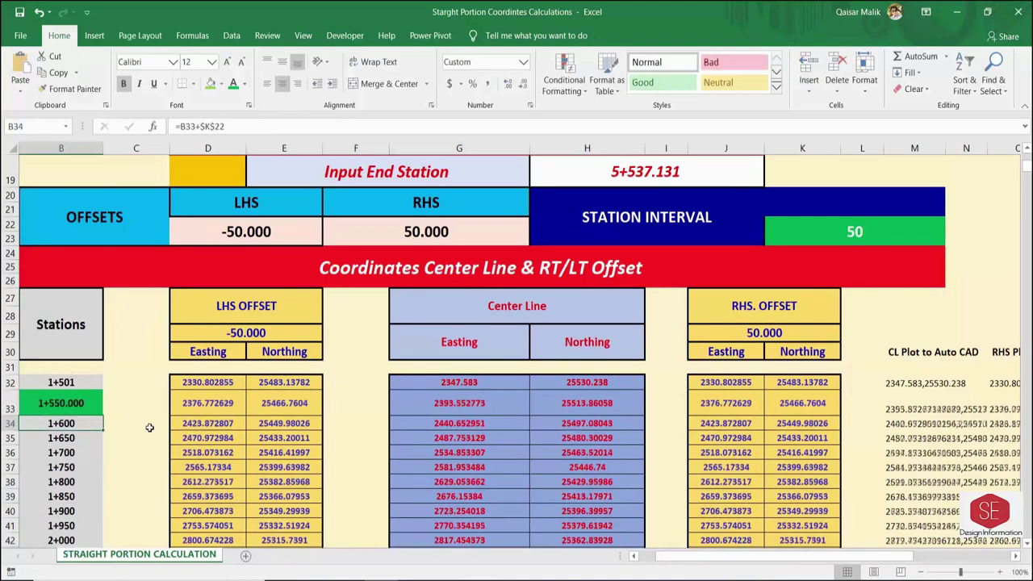
key(Down)
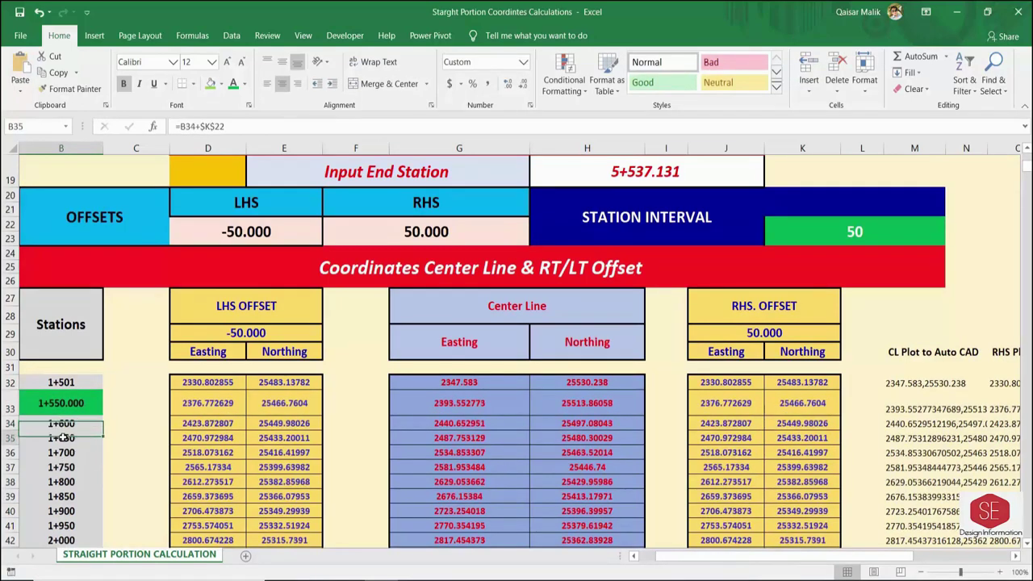
key(Down)
key(Down)
click(860, 224)
text(1)
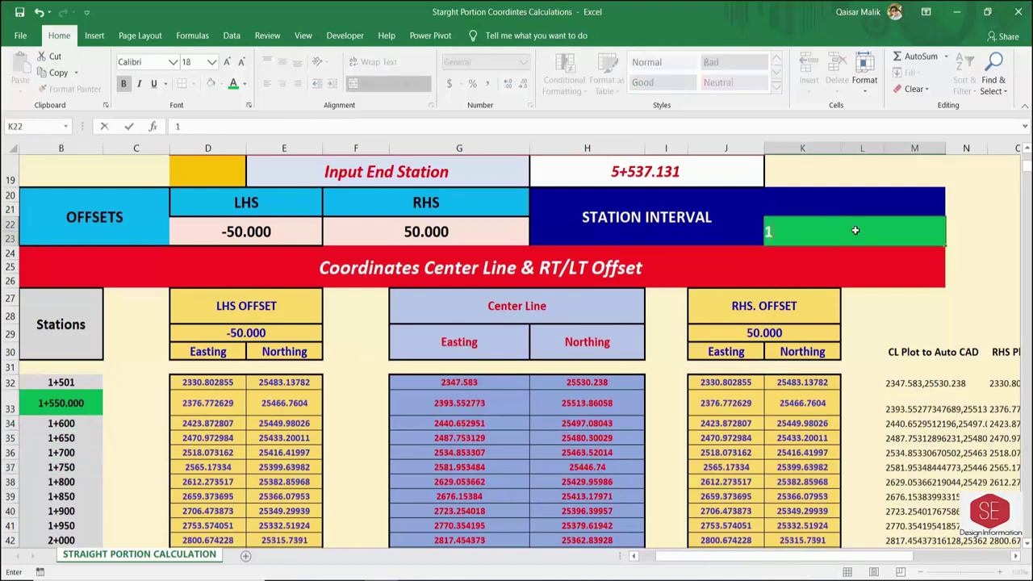
text(0)
key(Return)
click(49, 401)
text(155)
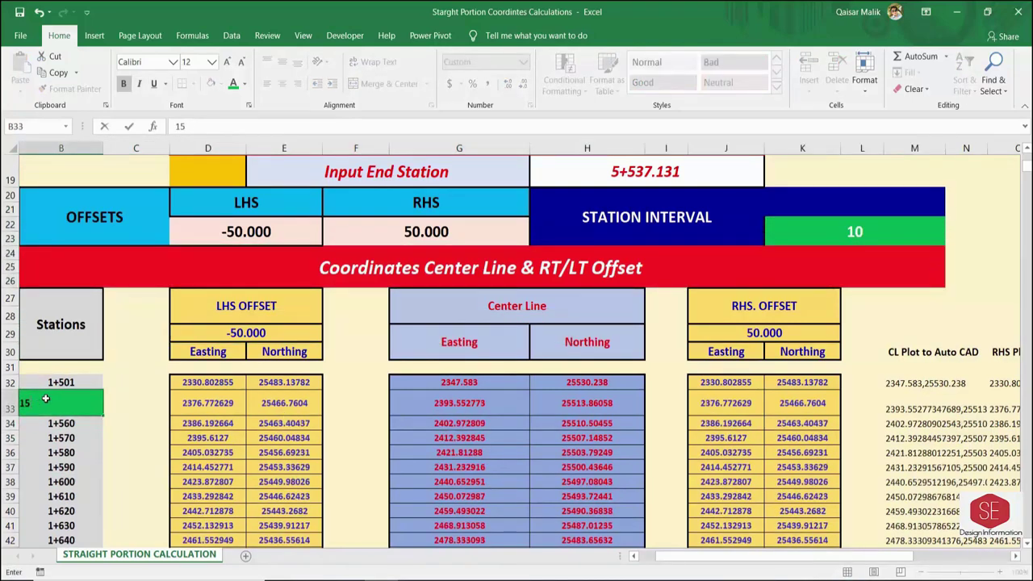
text(10)
key(Return)
click(68, 406)
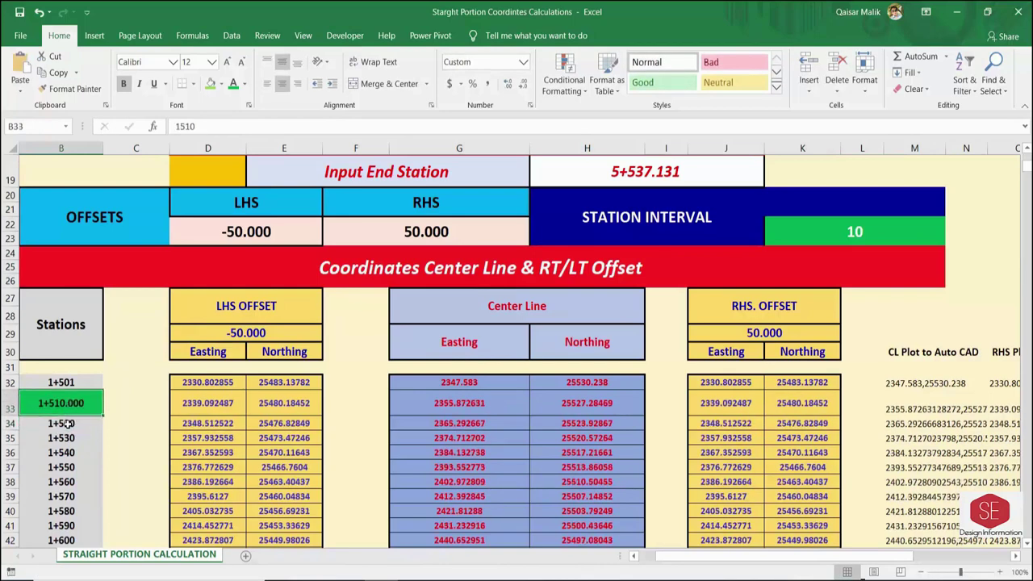
- Enter 20 as the station interval and 1520 as the second station
click(796, 235)
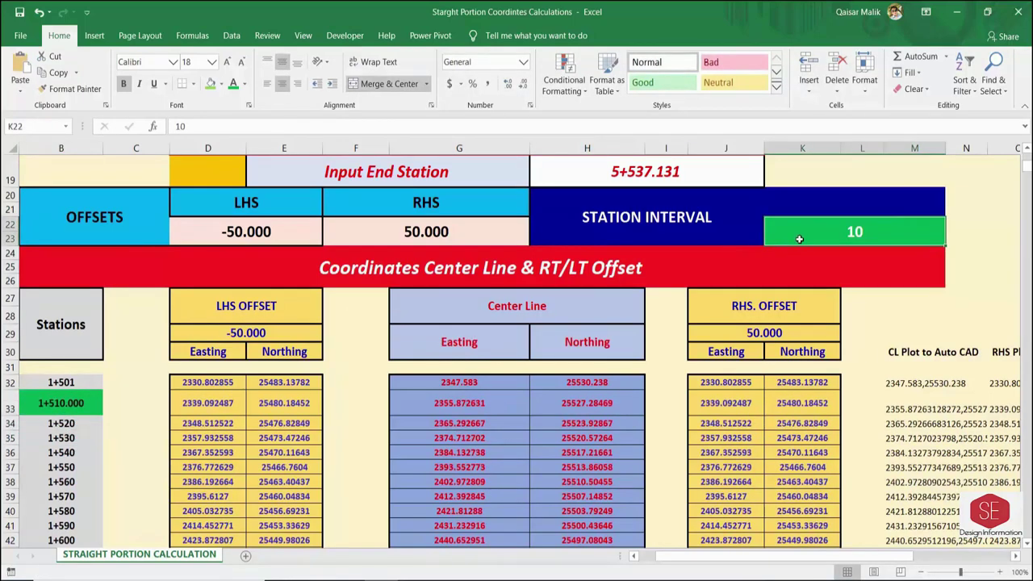
text(20)
key(Return)
click(84, 395)
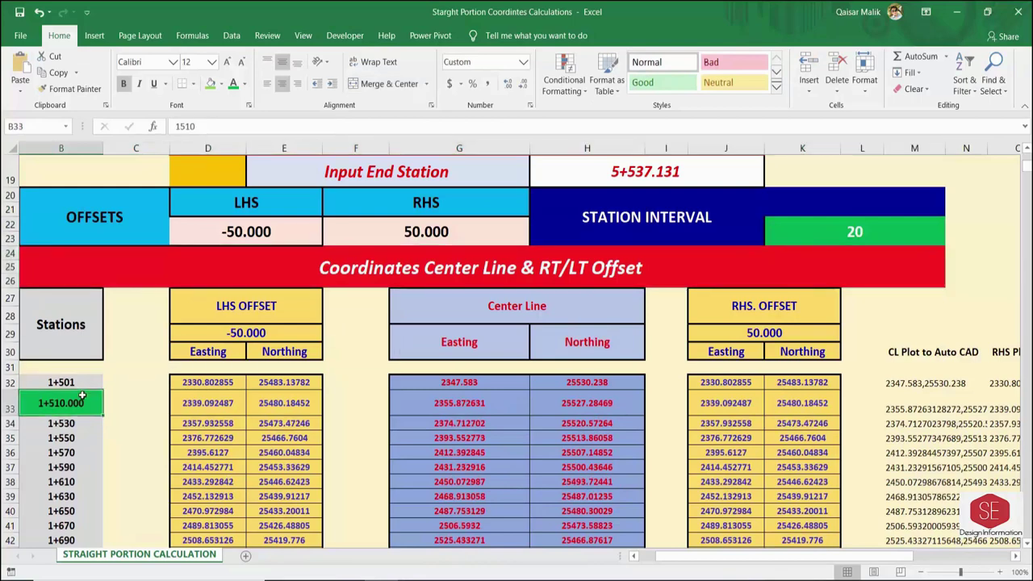
text(1520)
key(Return)
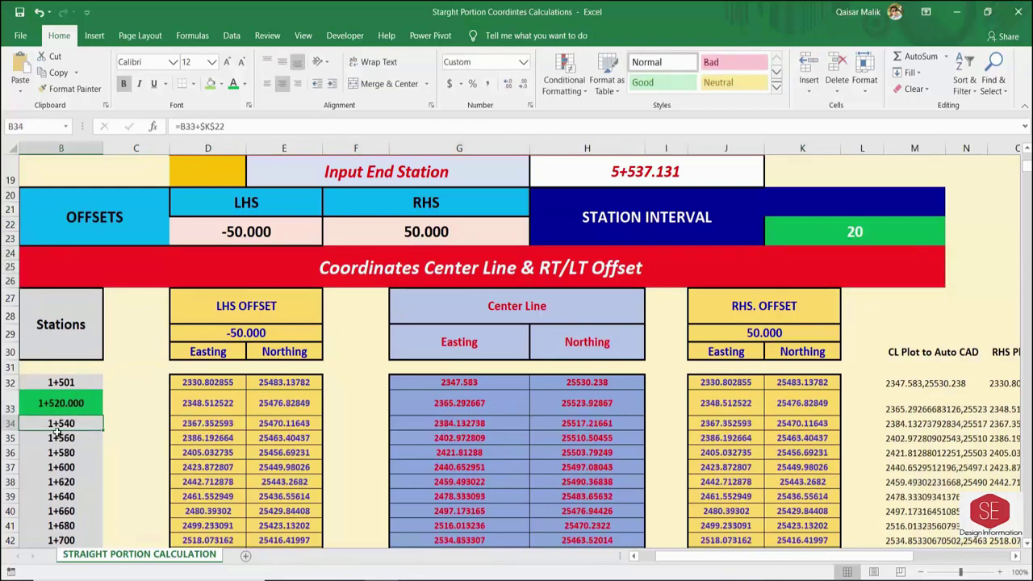
click(62, 454)
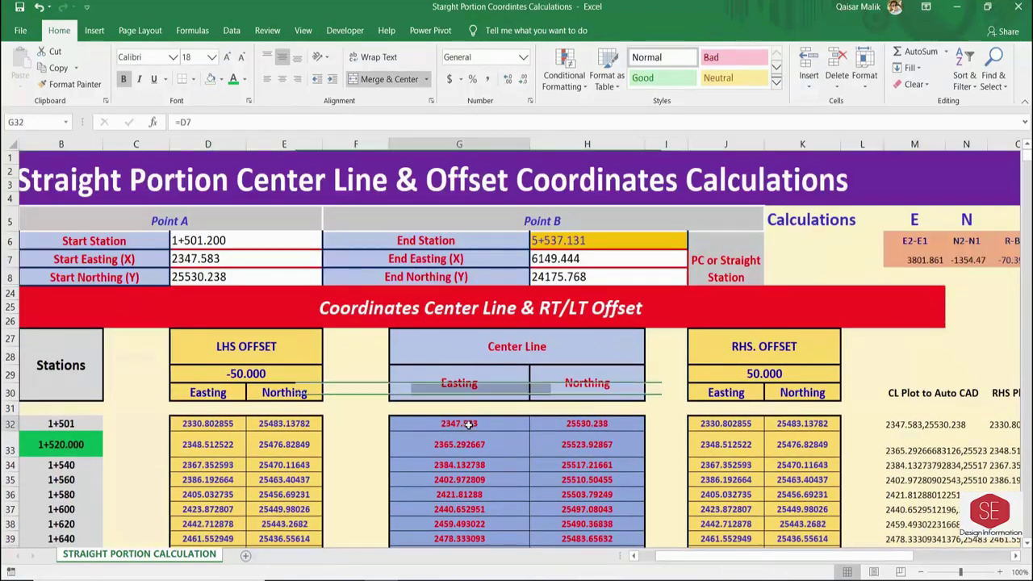
double_click(469, 425)
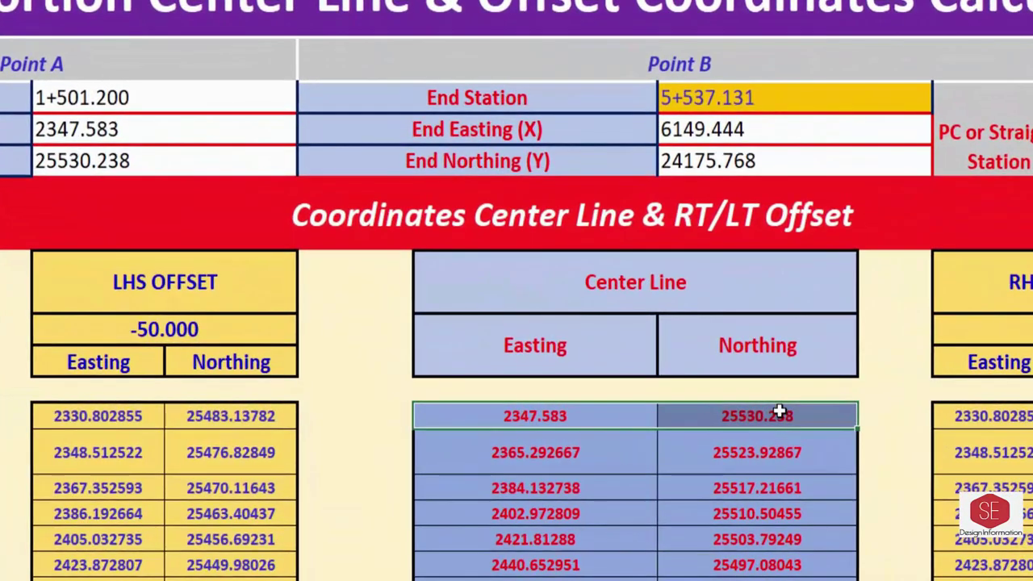
- Link G32 to Start Easting 2347.583 and H32 to Start Northing 25530.238
key(Delete)
click(563, 411)
text(=)
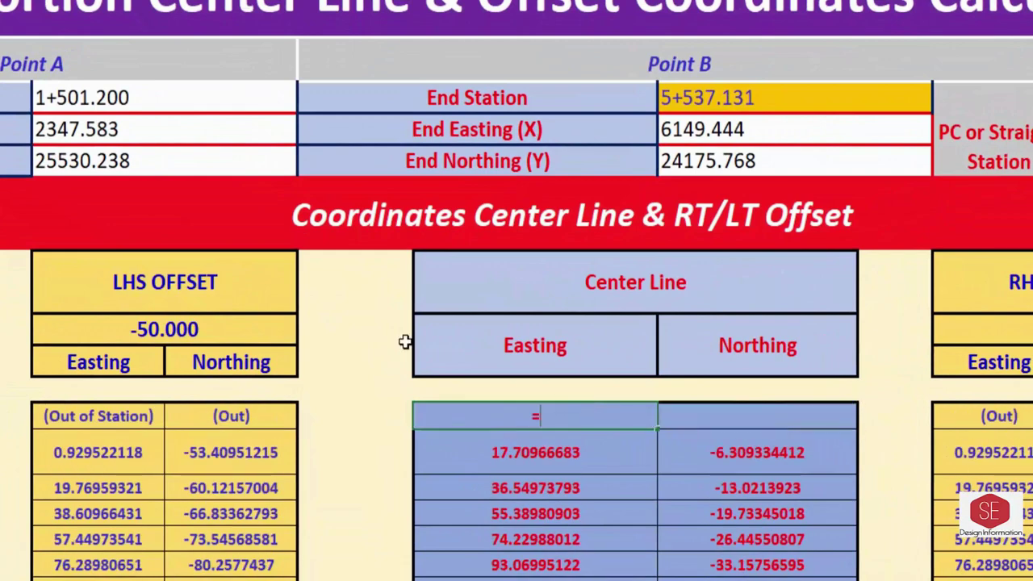
click(81, 129)
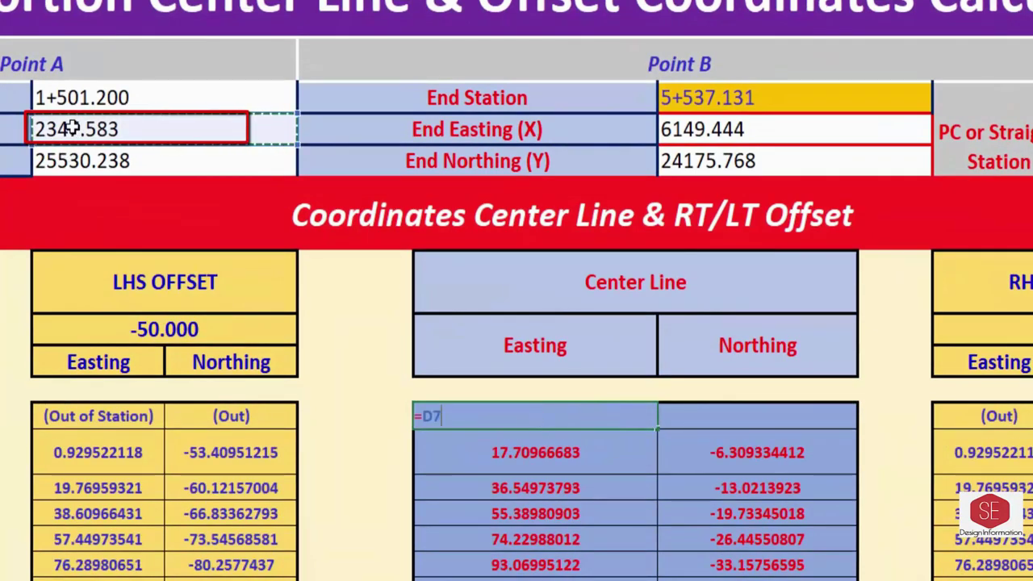
key(Return)
click(722, 414)
text(=)
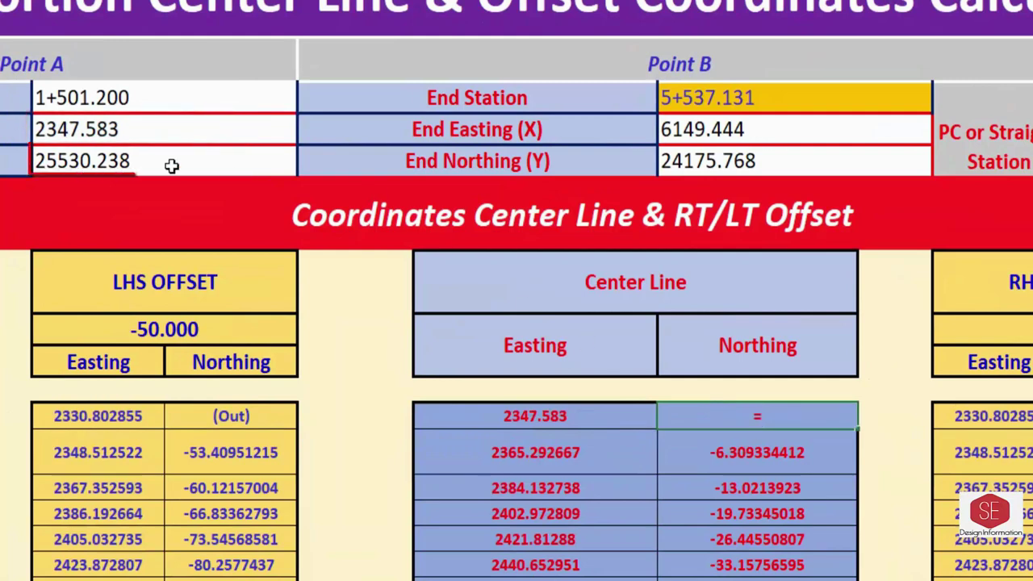
click(165, 162)
key(Return)
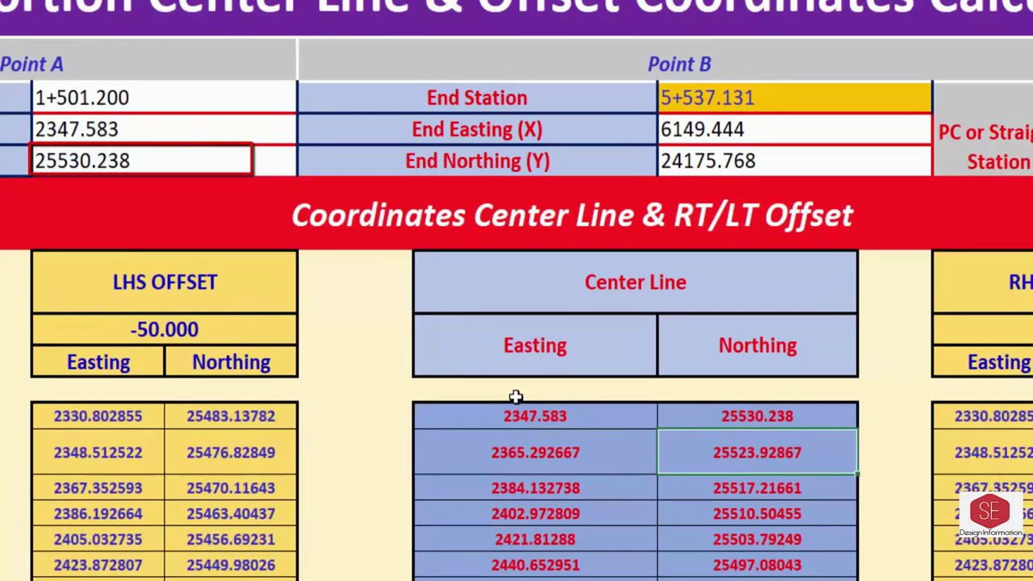
click(533, 413)
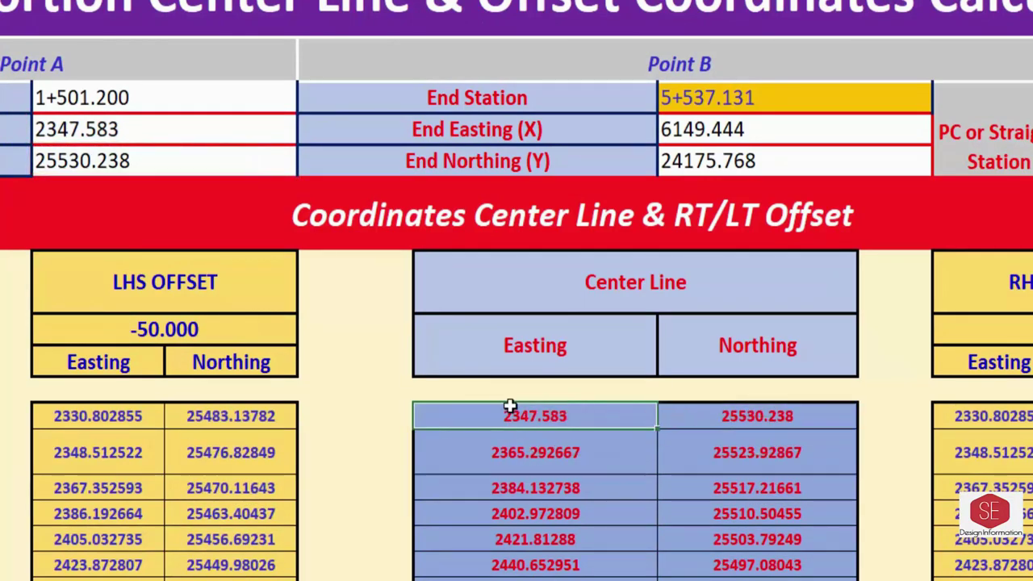
- Inspect the second Center Line Easting's IF formula in G33 without changing it
click(485, 449)
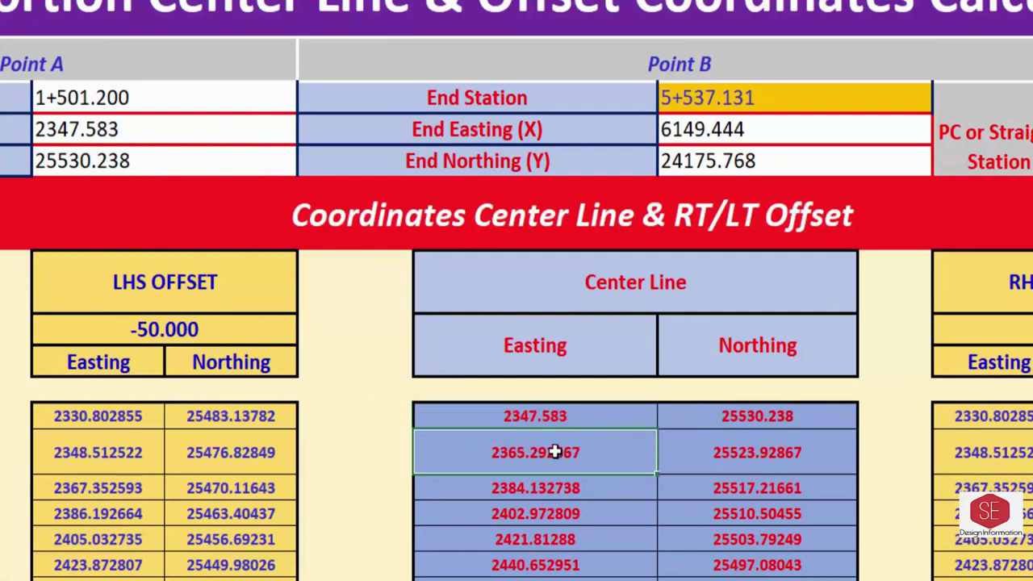
double_click(555, 452)
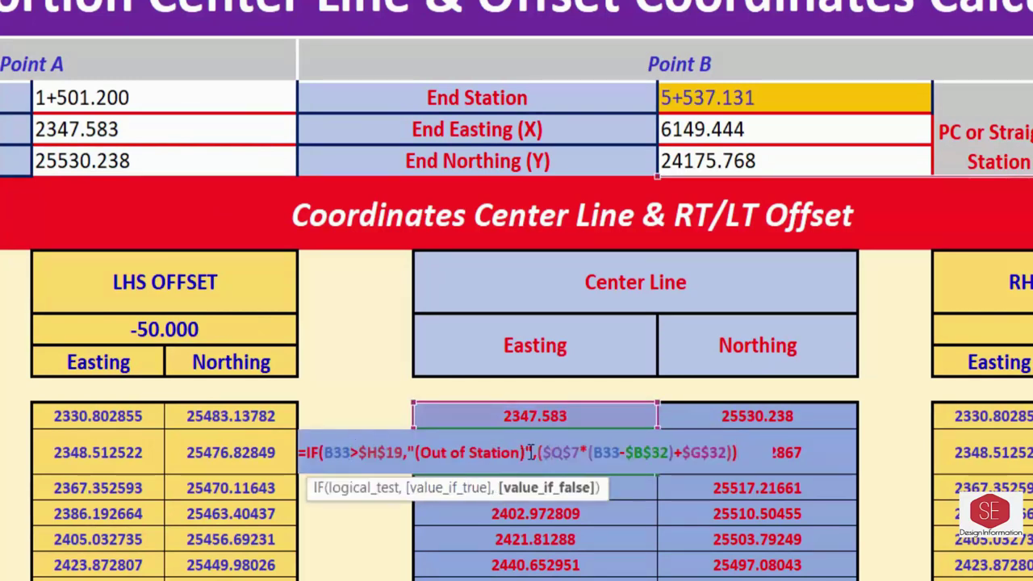
key(Escape)
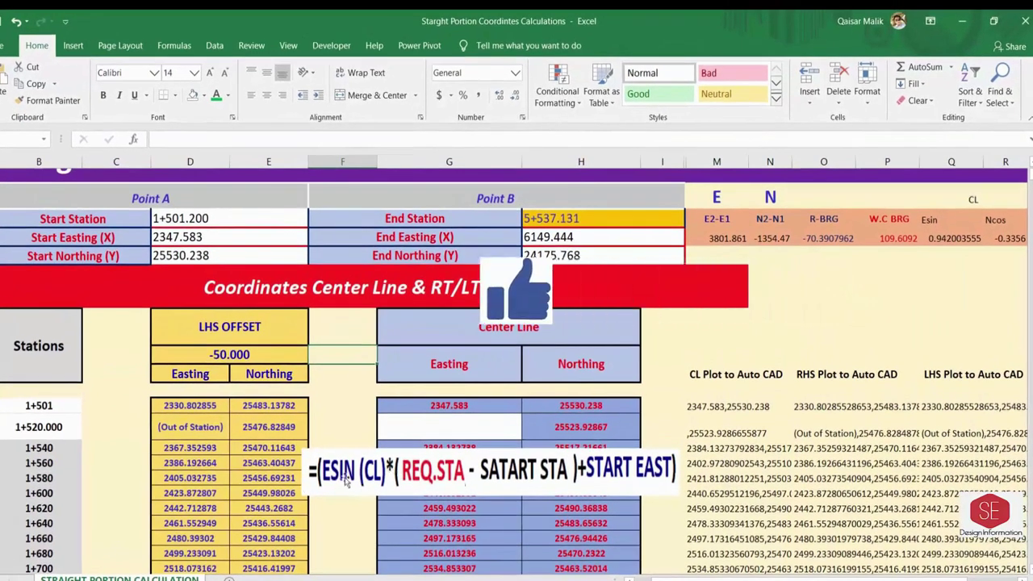
- Build the G33 Easting formula as Q7 times (B33 minus B32) plus G32
click(393, 427)
text(=)
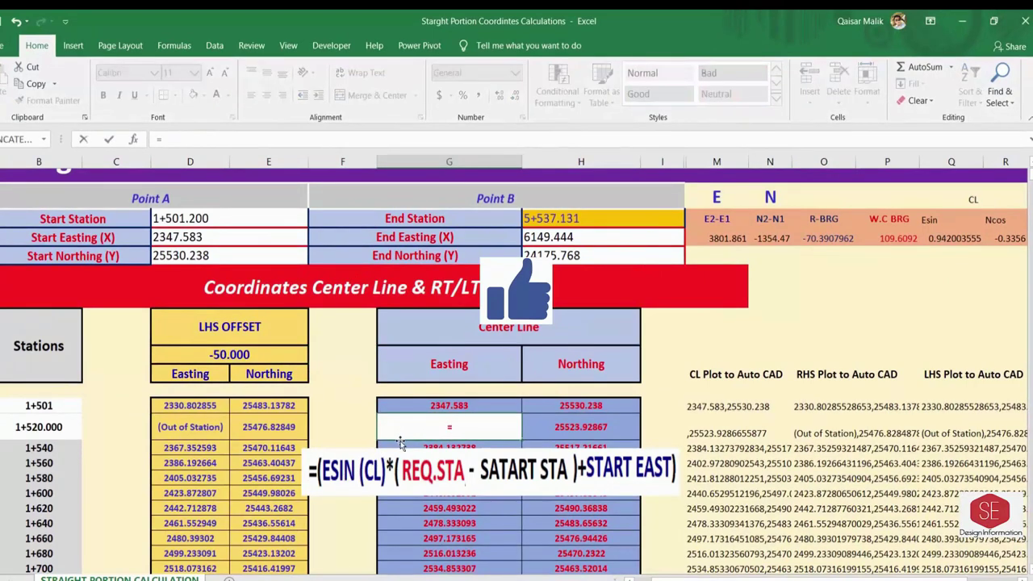
text(()
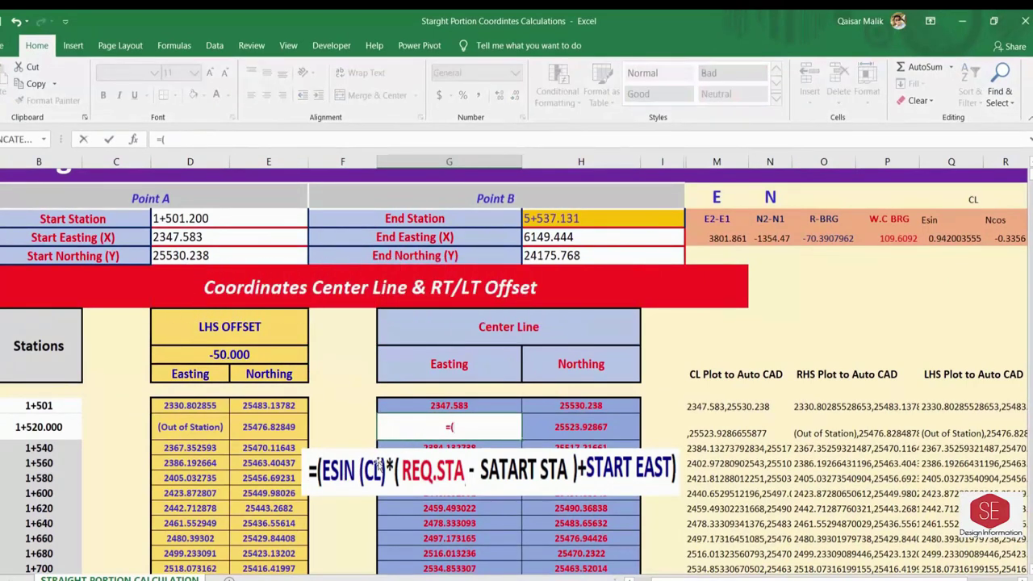
click(936, 238)
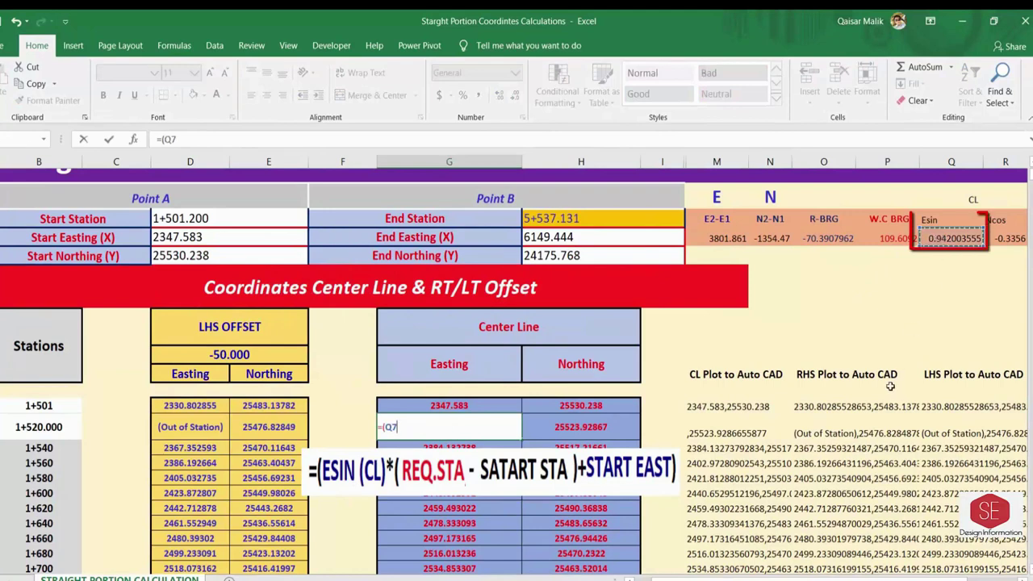
text(*)
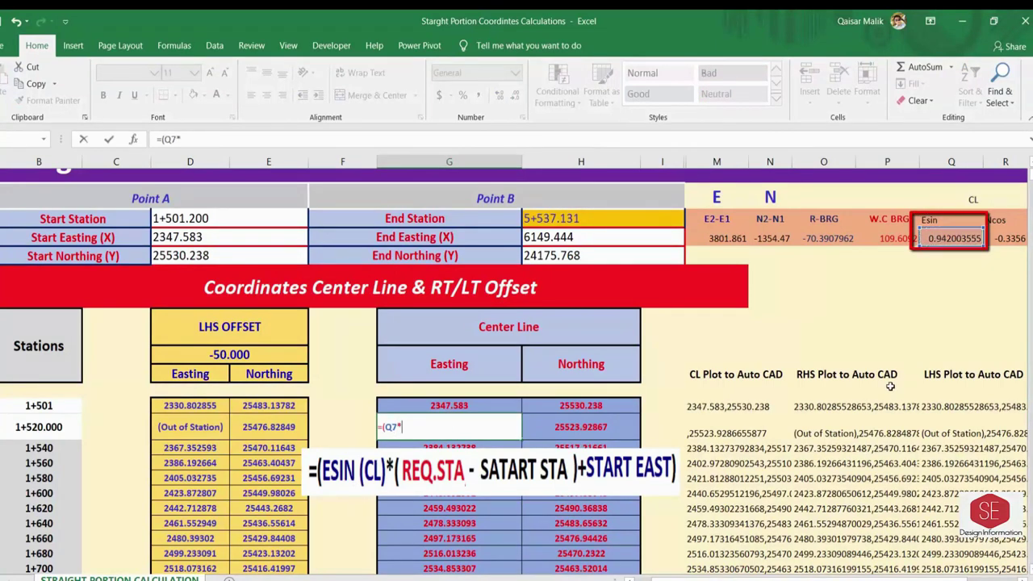
text(()
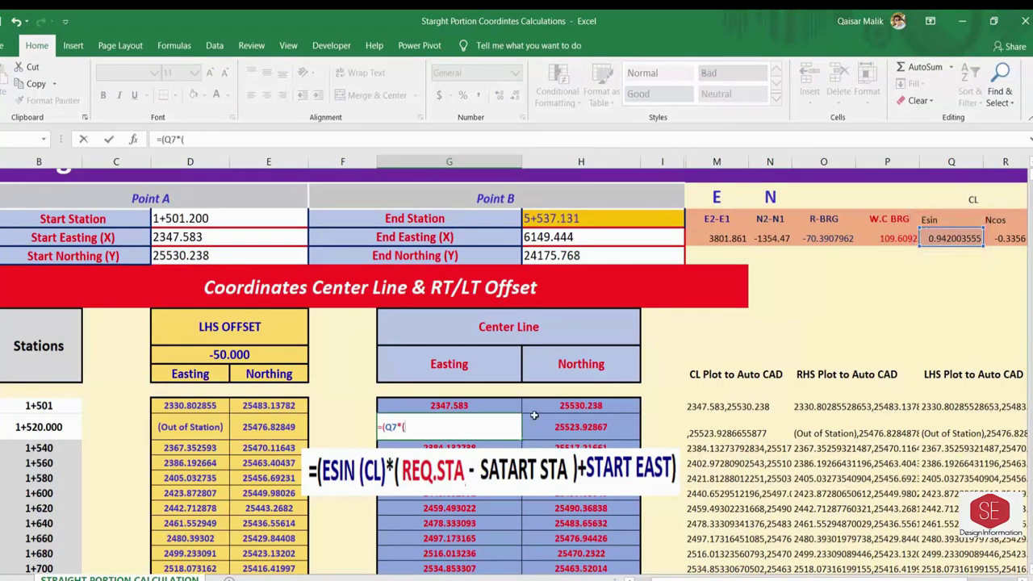
click(63, 420)
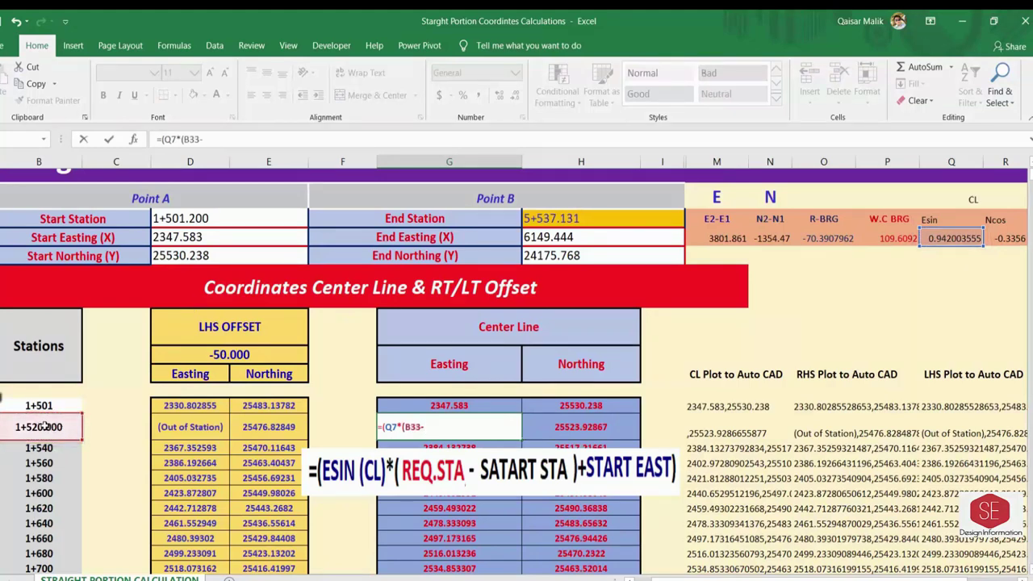
text(-)
click(50, 406)
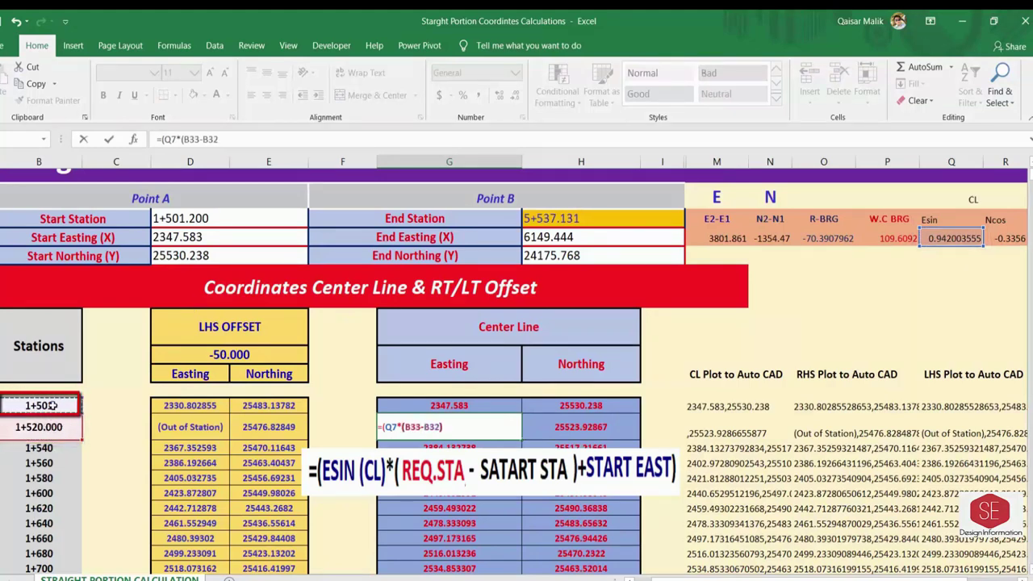
text()+)
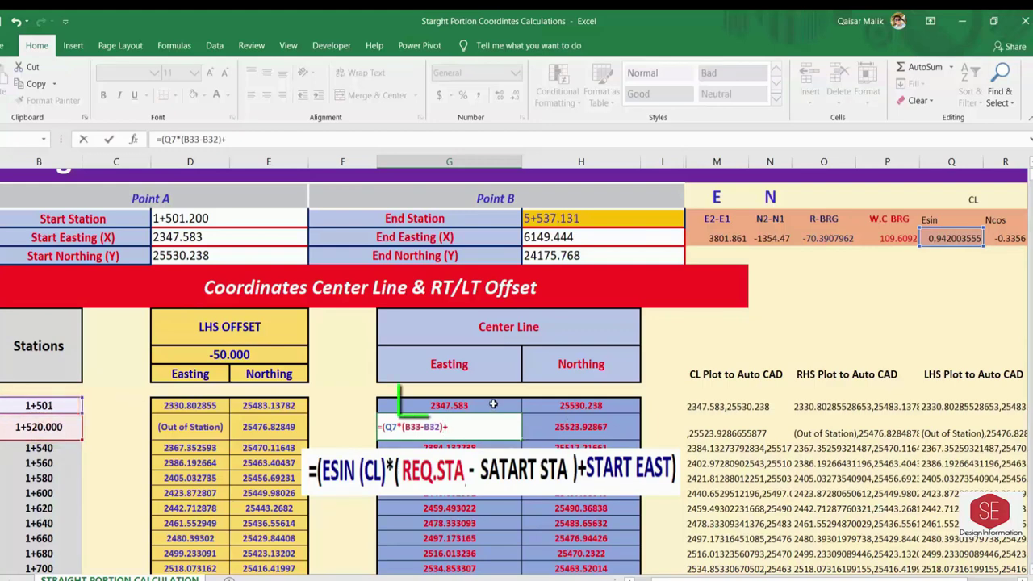
click(493, 405)
- Lock Q7, B32 and G32 as absolute references, giving 2365.292667
text())
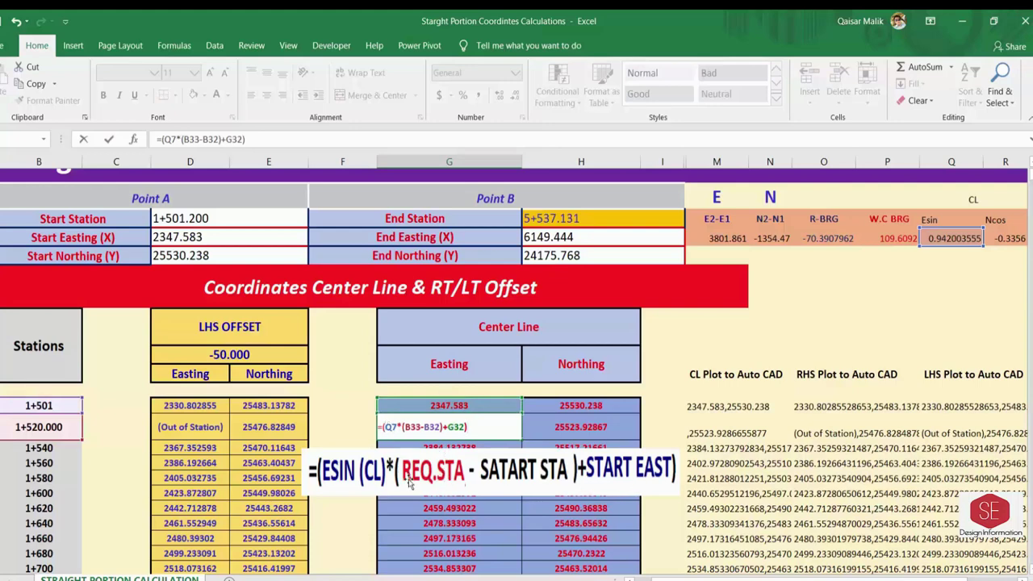
text($)
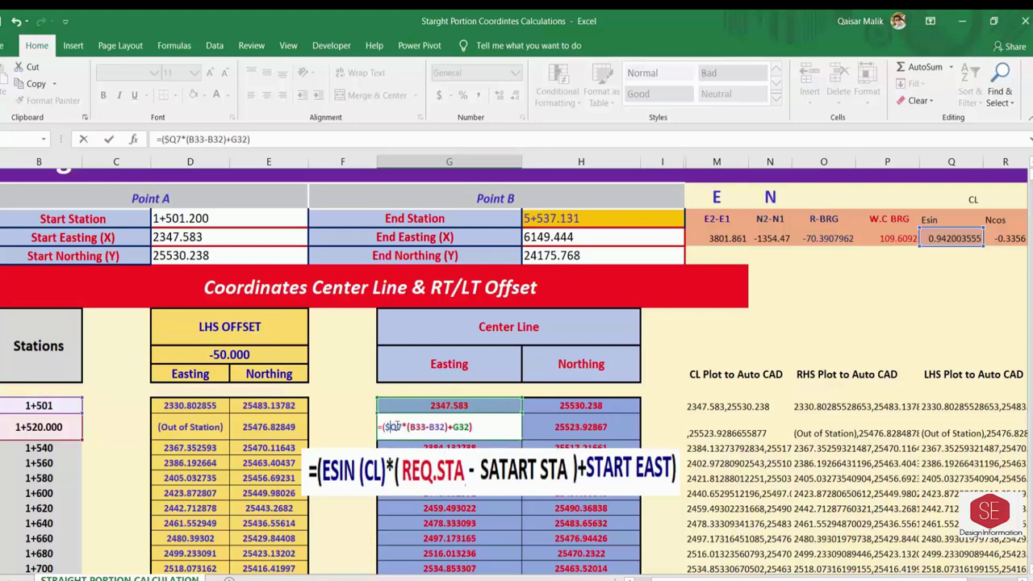
key(Right)
text($)
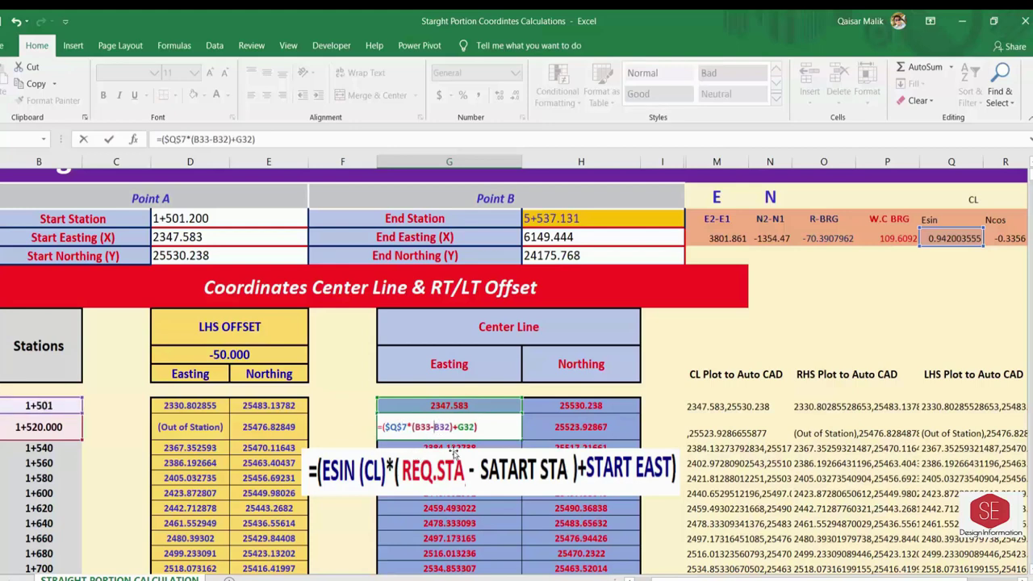
click(435, 427)
text($)
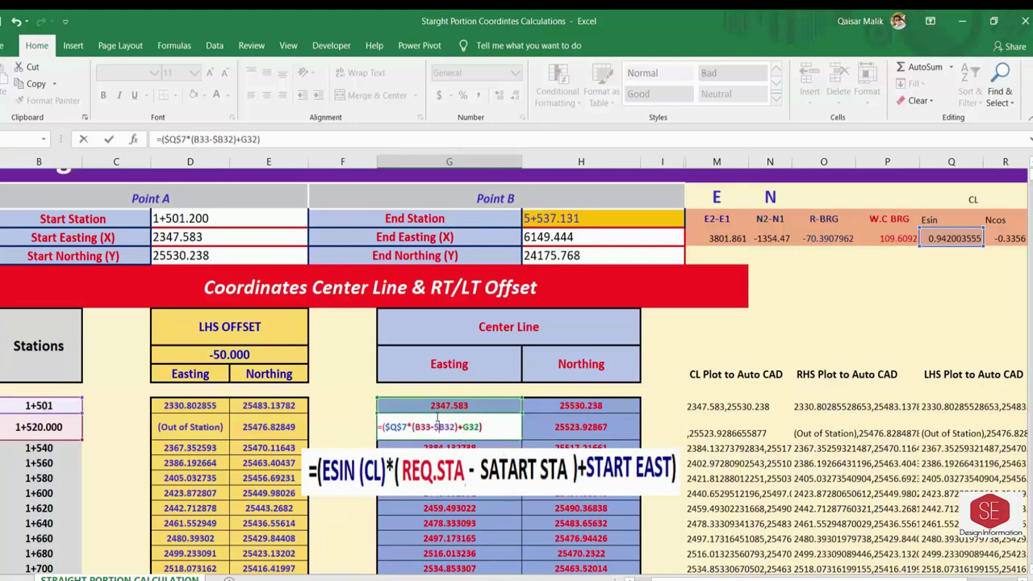
text($)
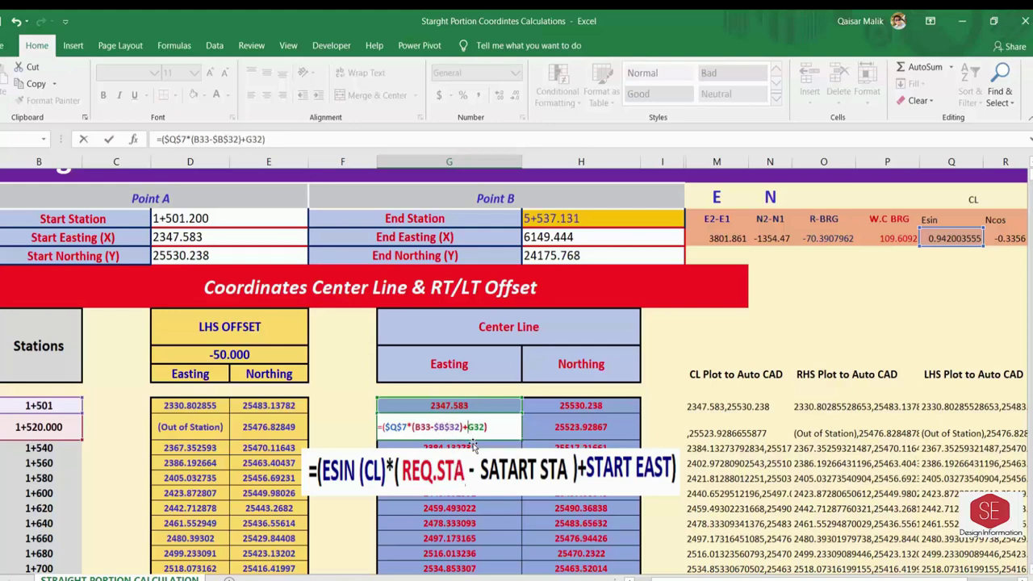
text($G)
text($G$)
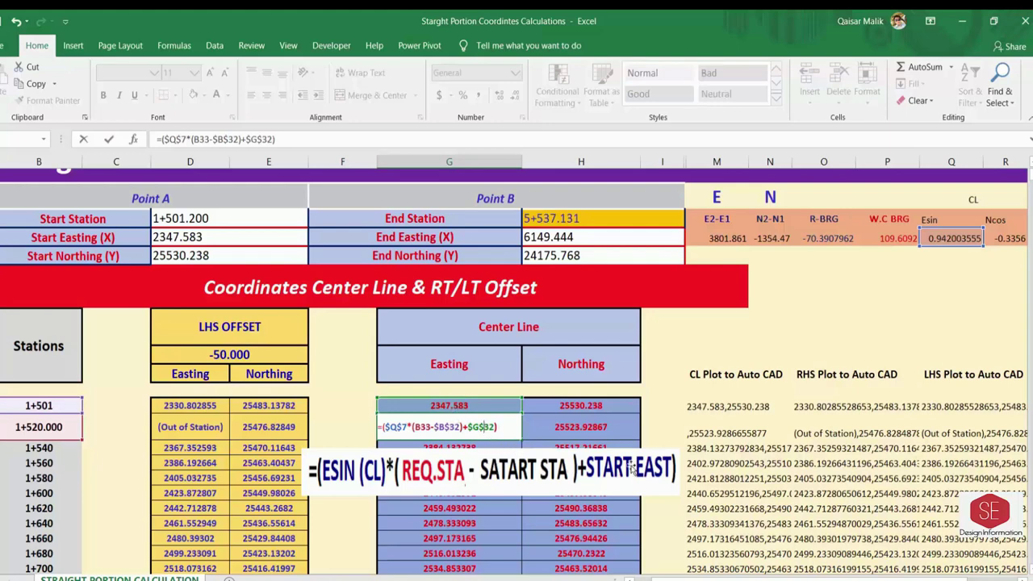
key(Return)
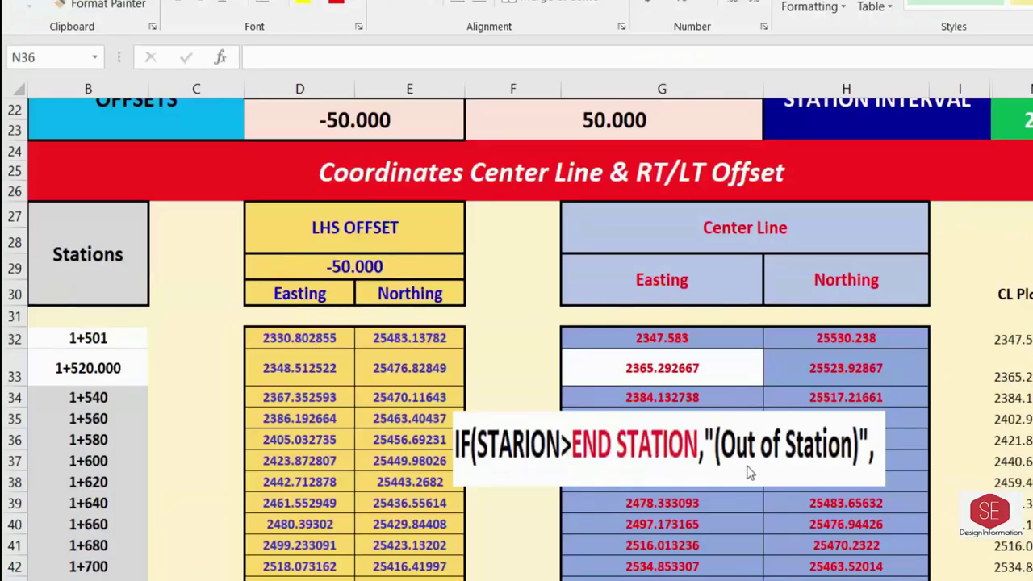
- Wrap G33 in IF(B33>H19,"(Out of station)",…), still returning 2365.292667
double_click(638, 368)
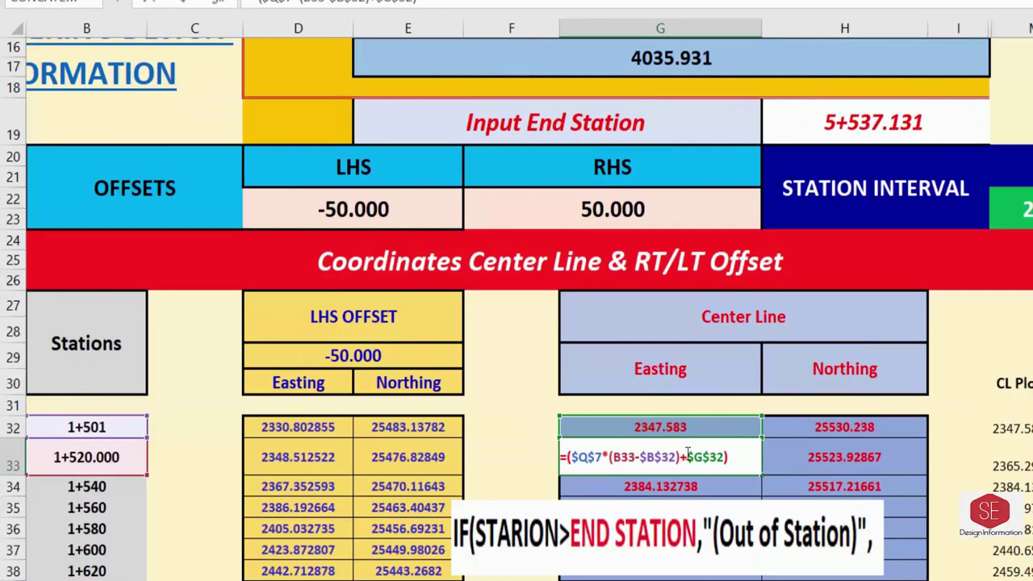
text(i)
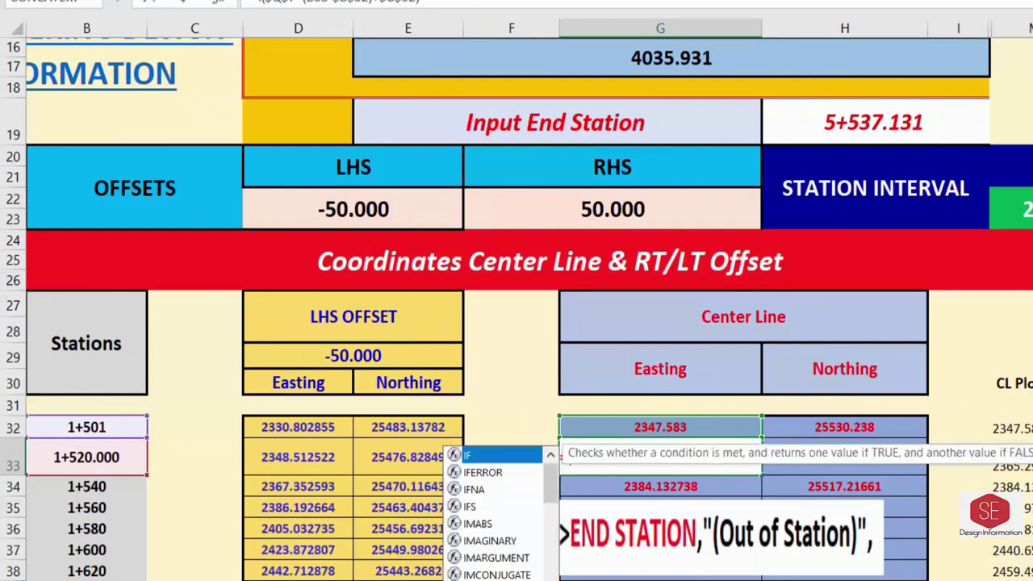
text(f()
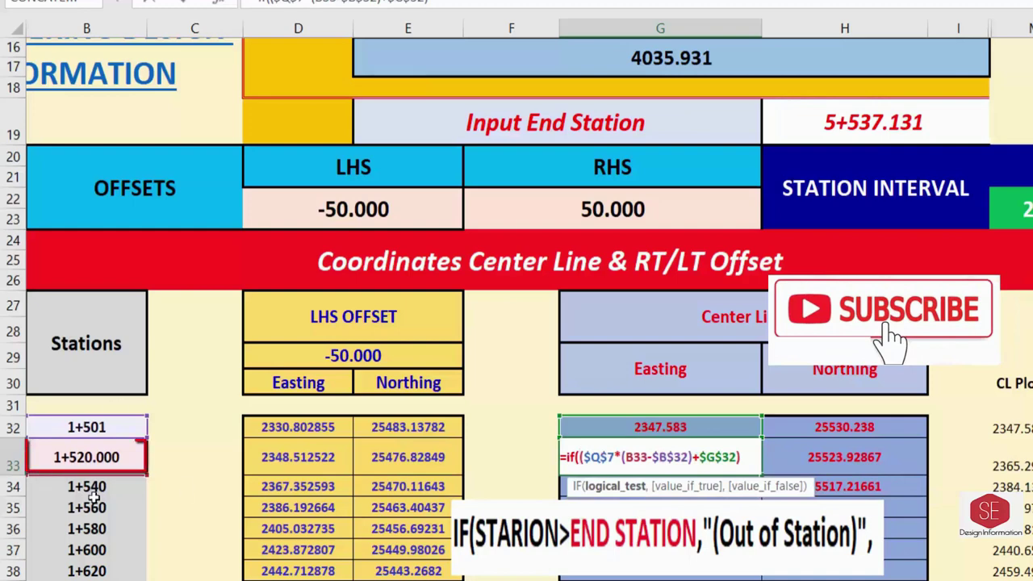
click(91, 459)
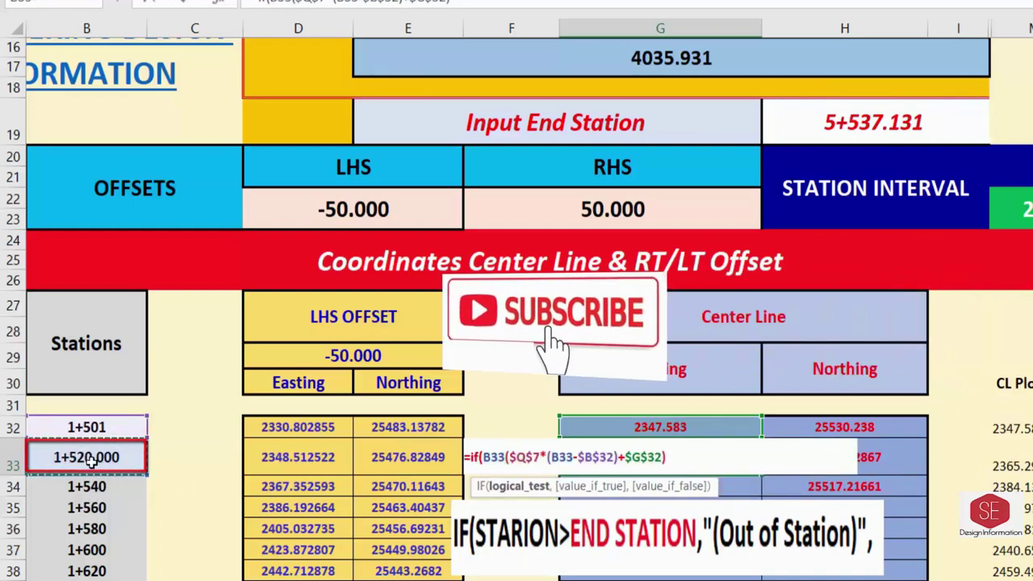
text(>)
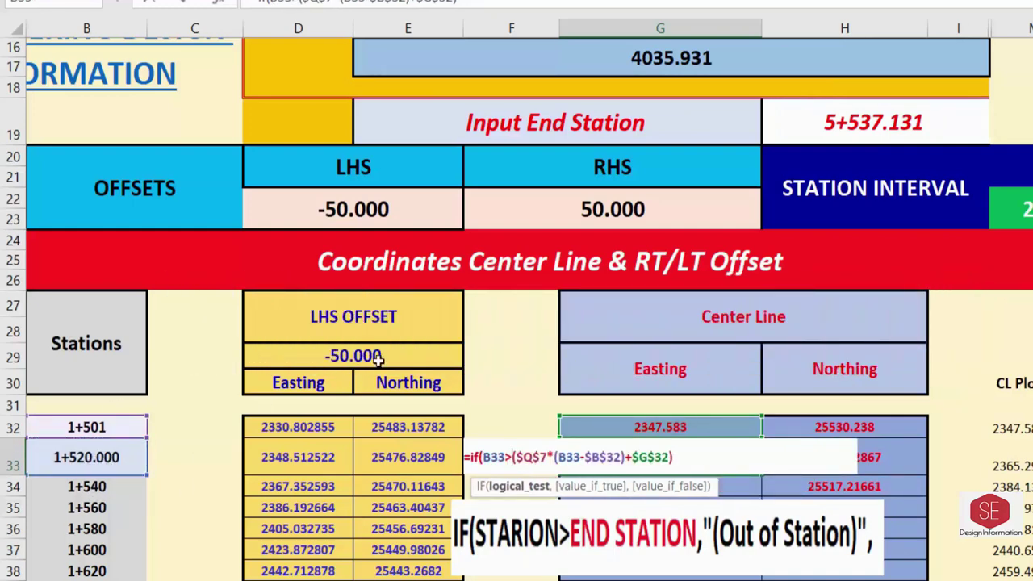
click(917, 115)
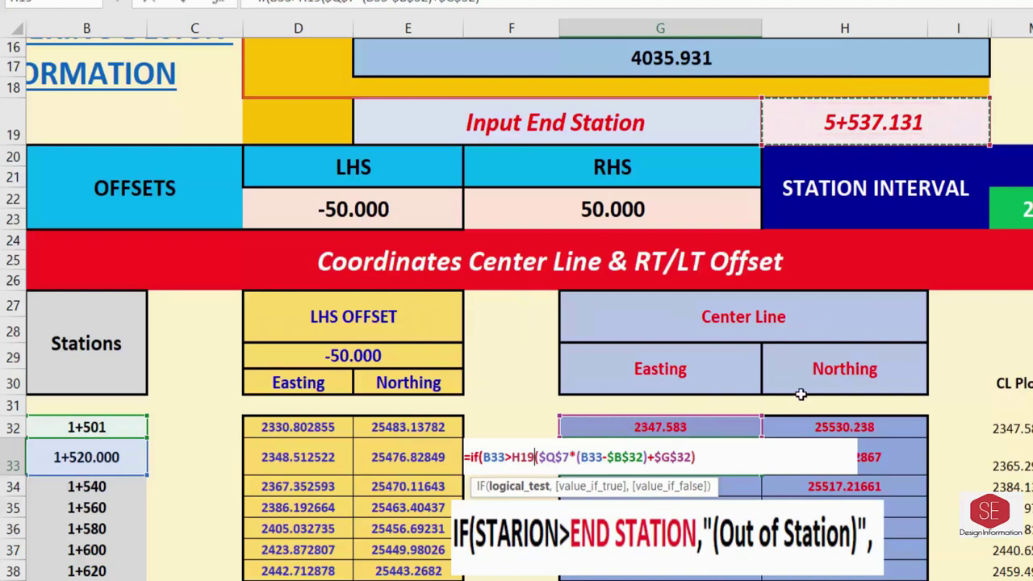
text(,"()
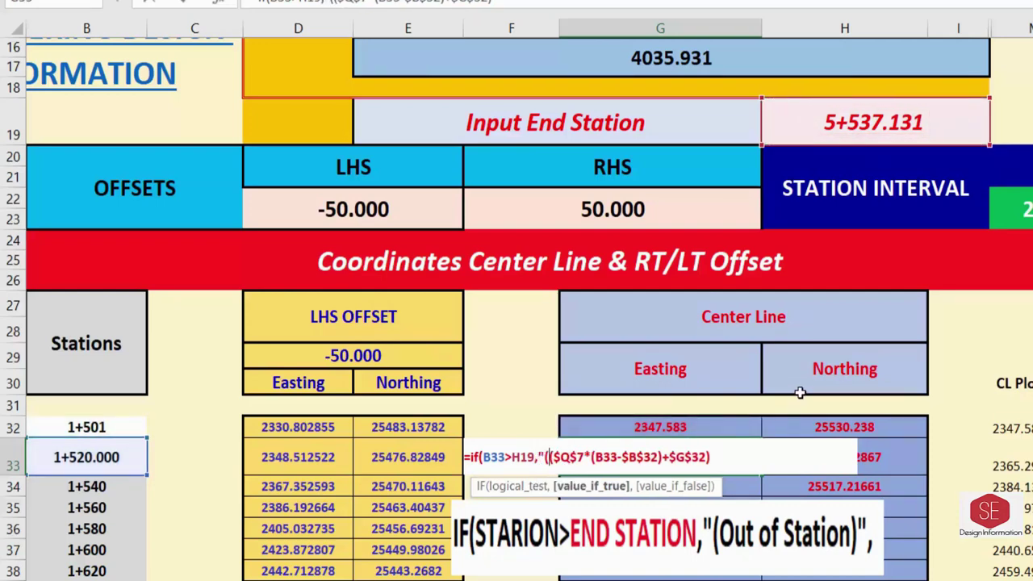
text(Out)
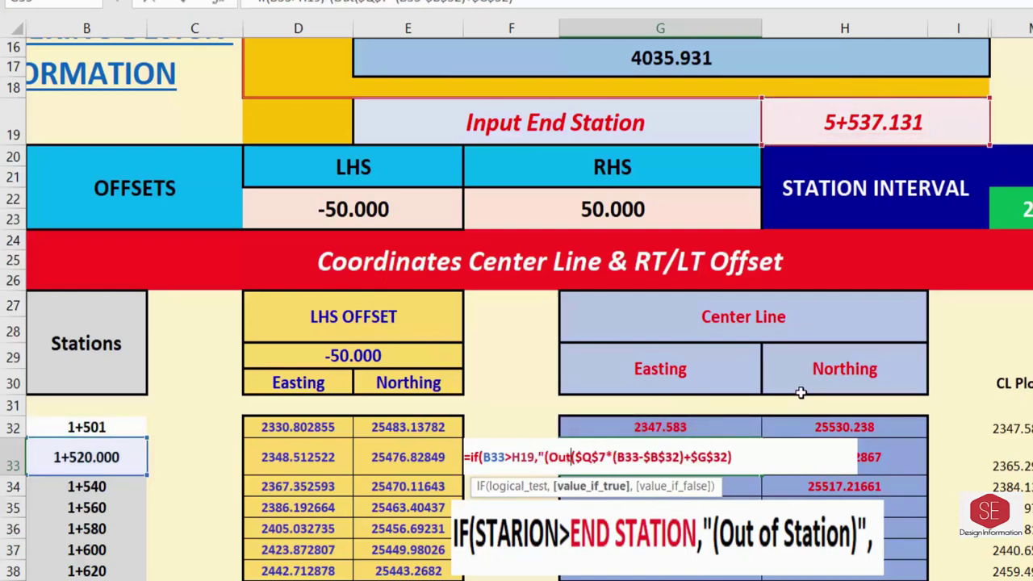
text( of)
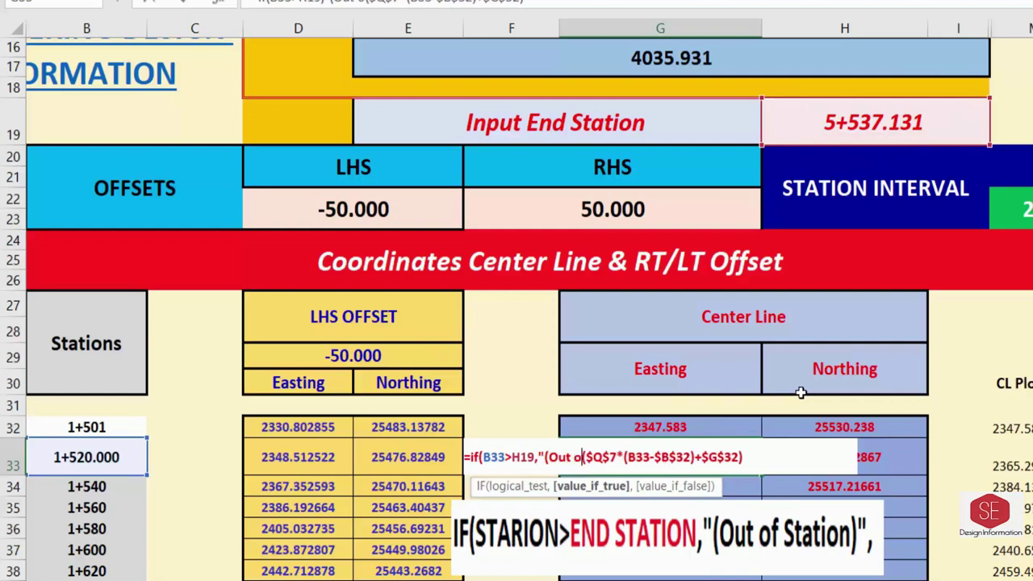
text( station)
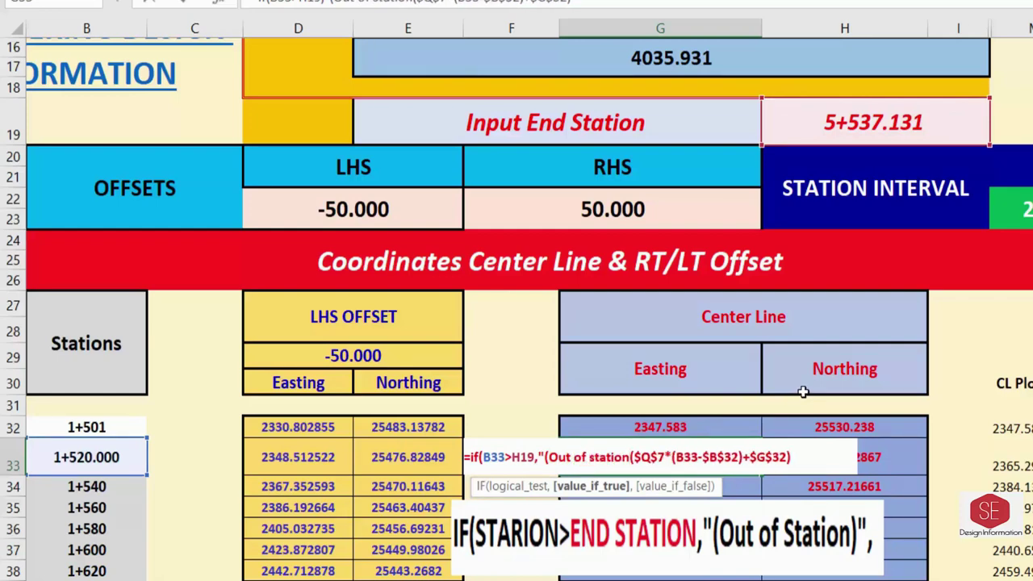
text()",)
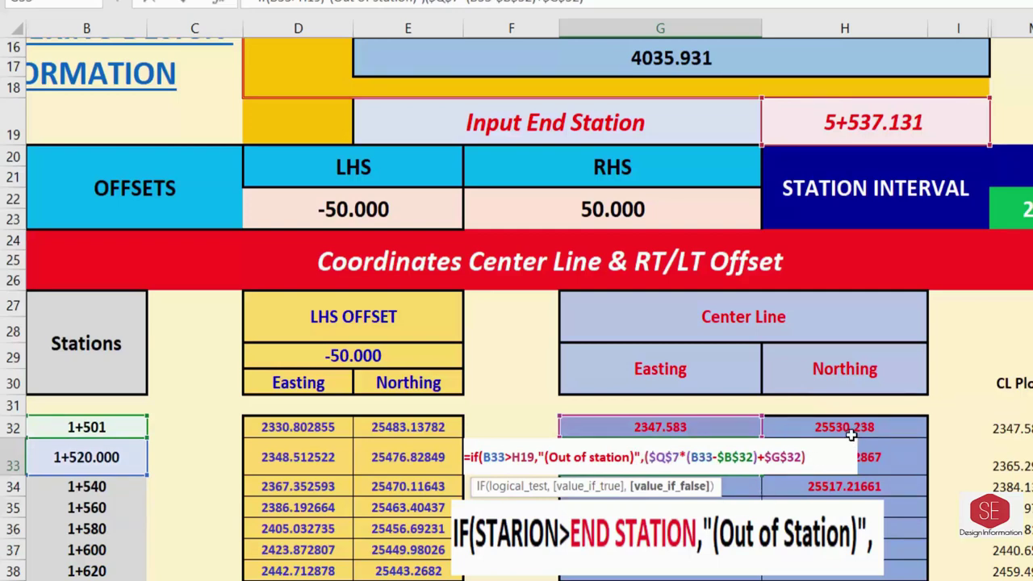
text())
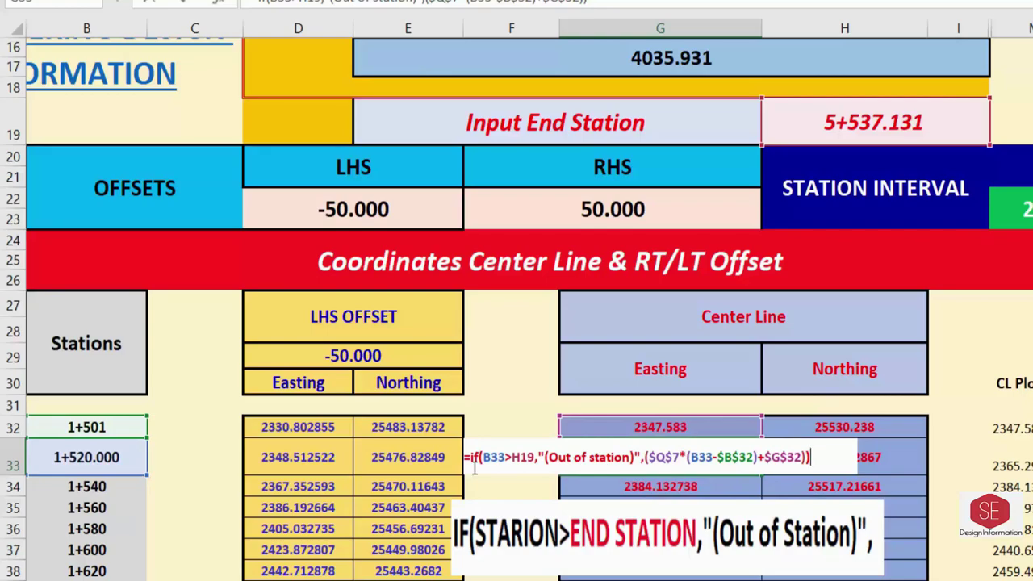
key(Return)
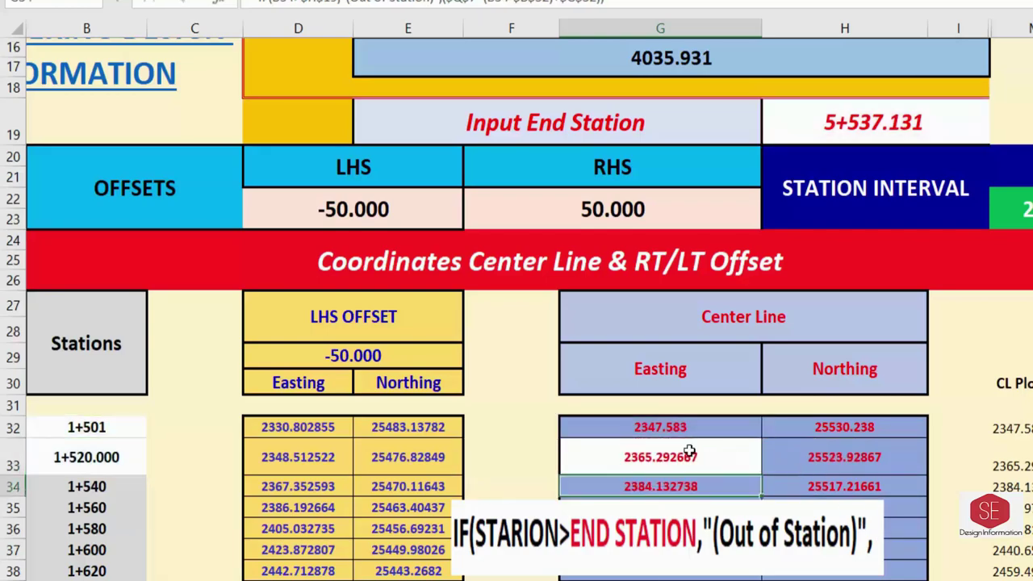
- Lock the end station reference in G33's IF formula as $H$19
click(690, 453)
double_click(690, 456)
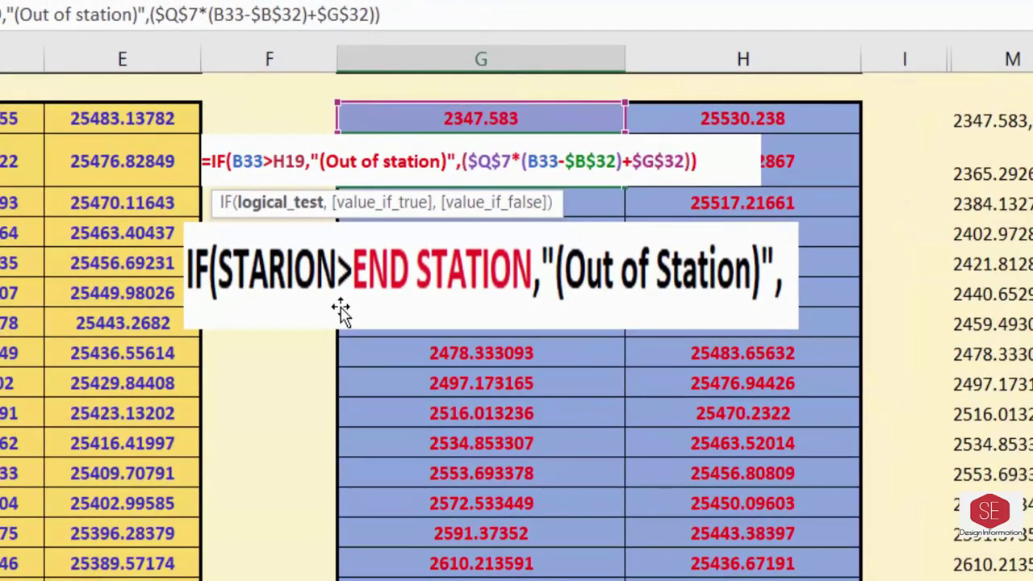
text($)
click(297, 161)
text($)
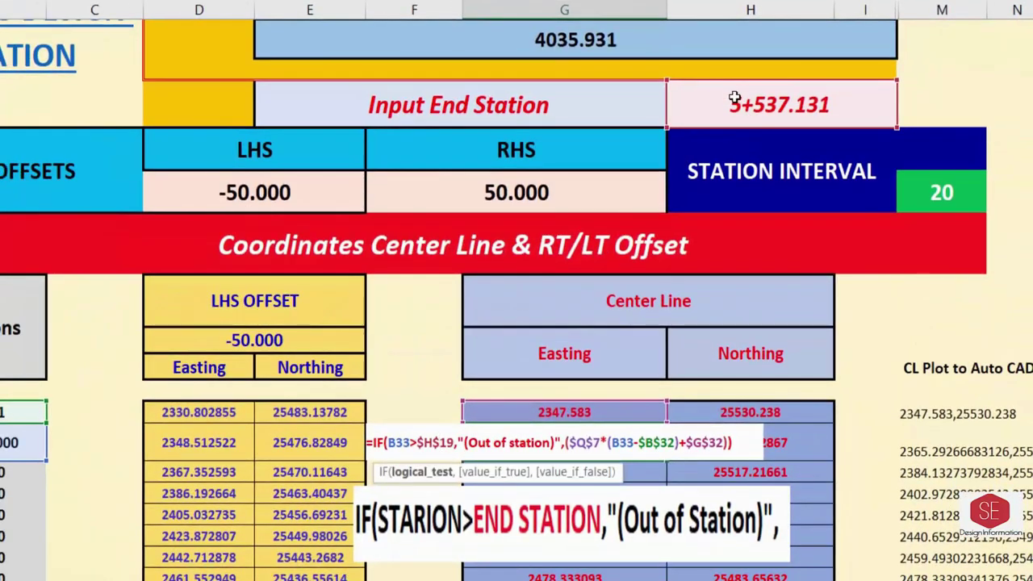
key(Return)
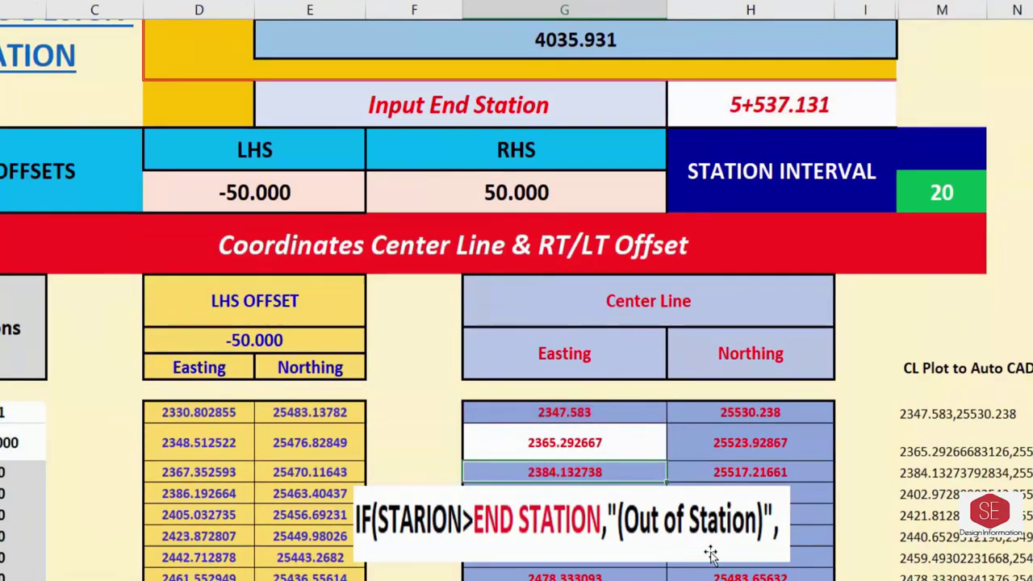
- Clear the old Easting values below G33 and fill its IF formula down the column
scroll(719, 413, down, 1)
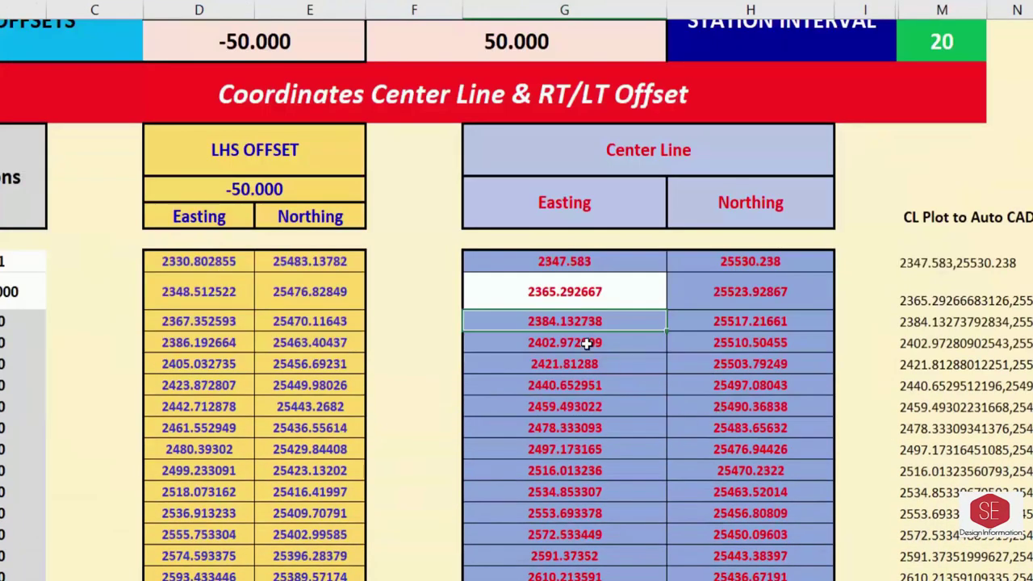
click(637, 291)
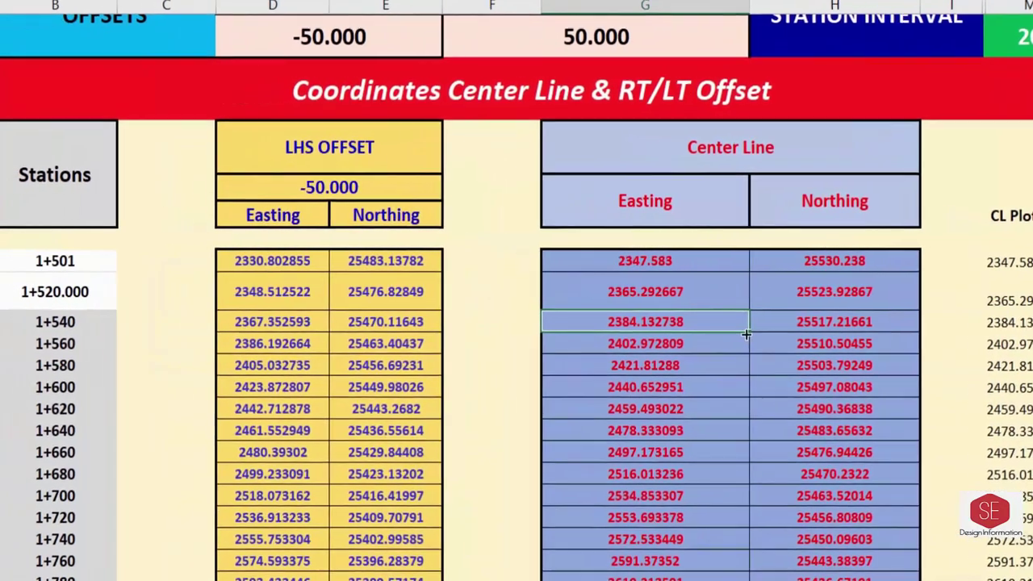
click(787, 332)
key(ctrl+shift+Down)
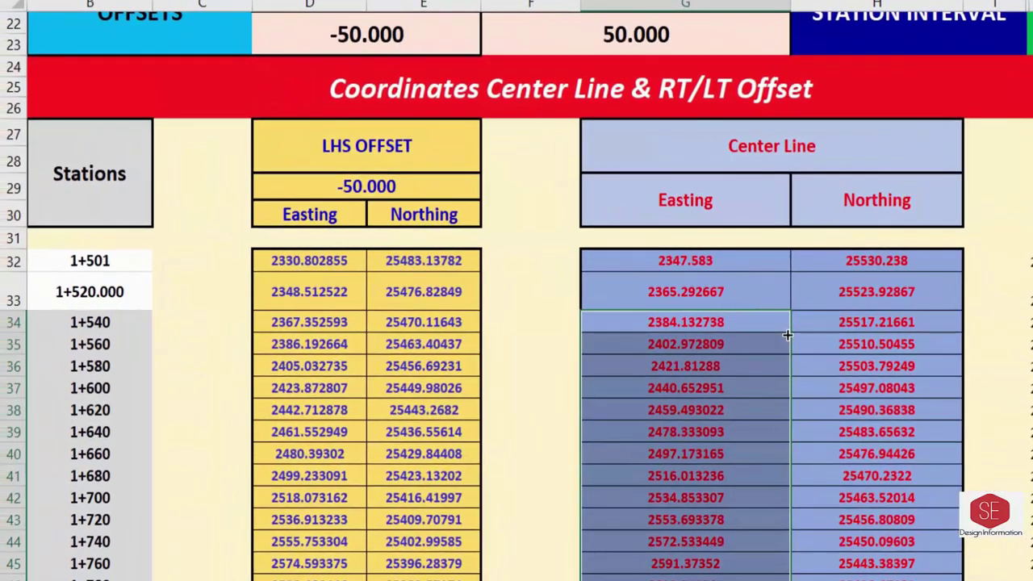
key(Delete)
click(727, 299)
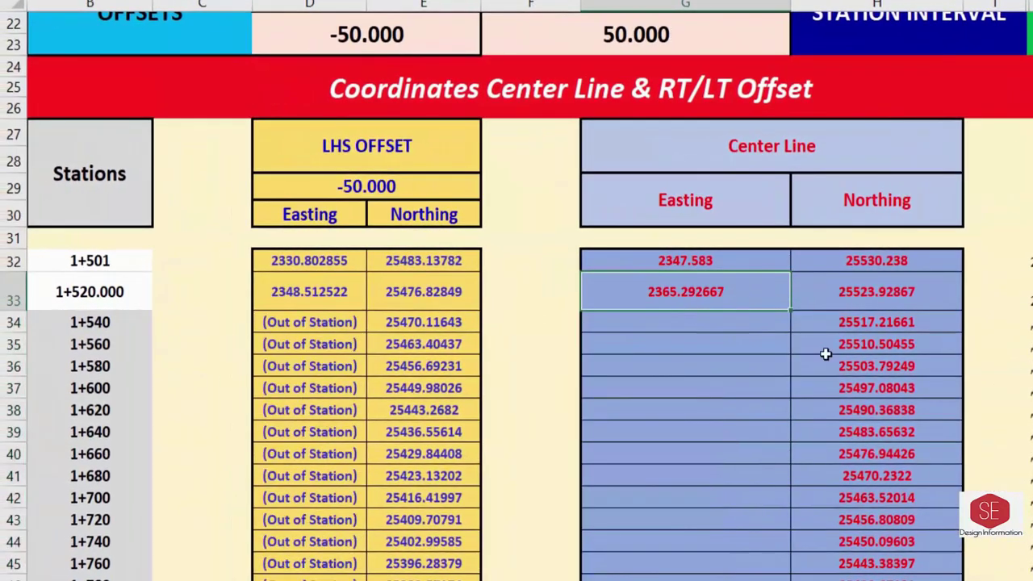
double_click(788, 309)
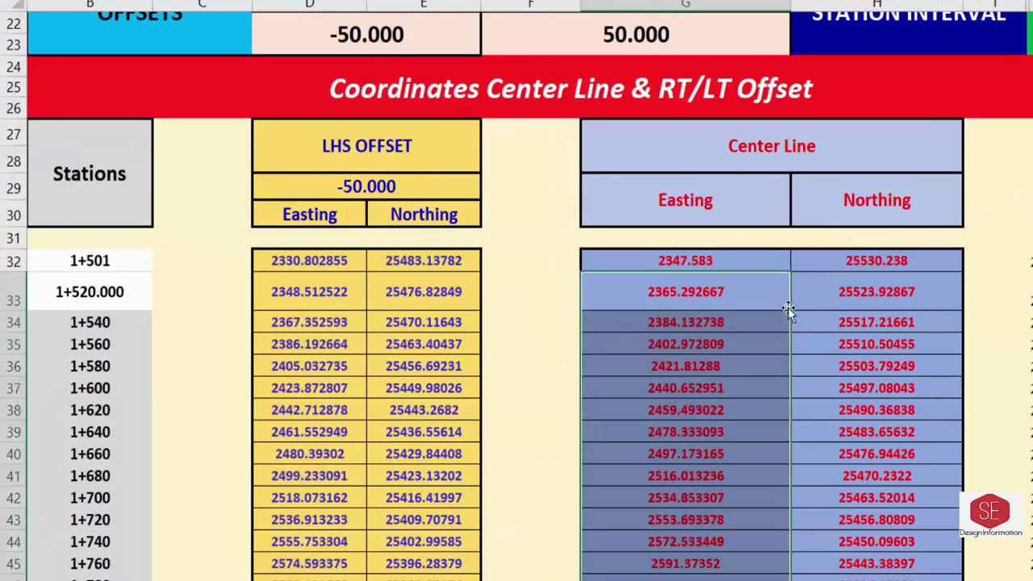
- Verify Eastings read "(Out of station)" past station 5+520, then return to the top
scroll(788, 310, down, 13)
scroll(789, 311, down, 13)
scroll(788, 312, down, 7)
scroll(789, 310, down, 14)
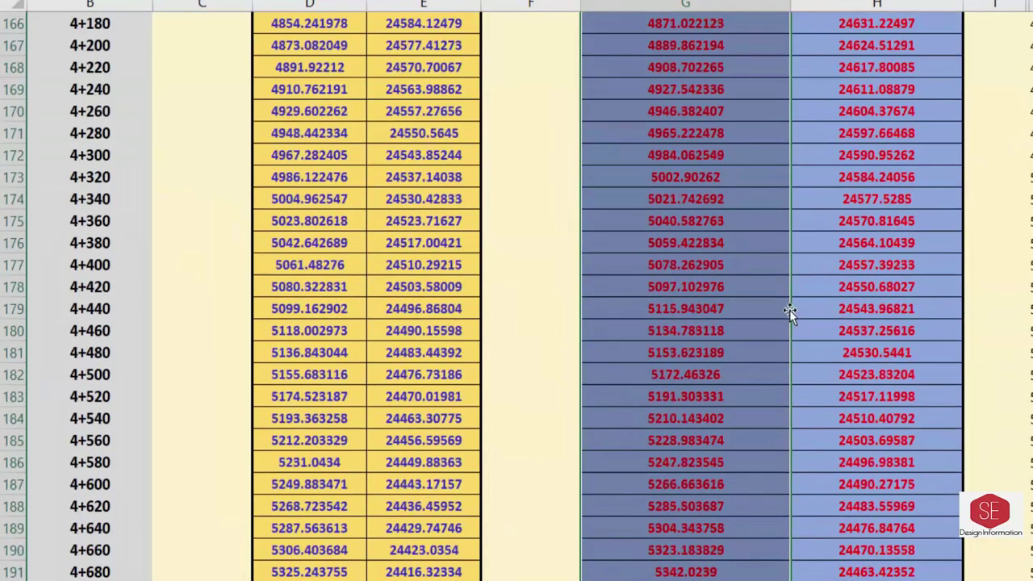
scroll(789, 310, down, 14)
scroll(790, 310, down, 6)
scroll(790, 310, up, 3)
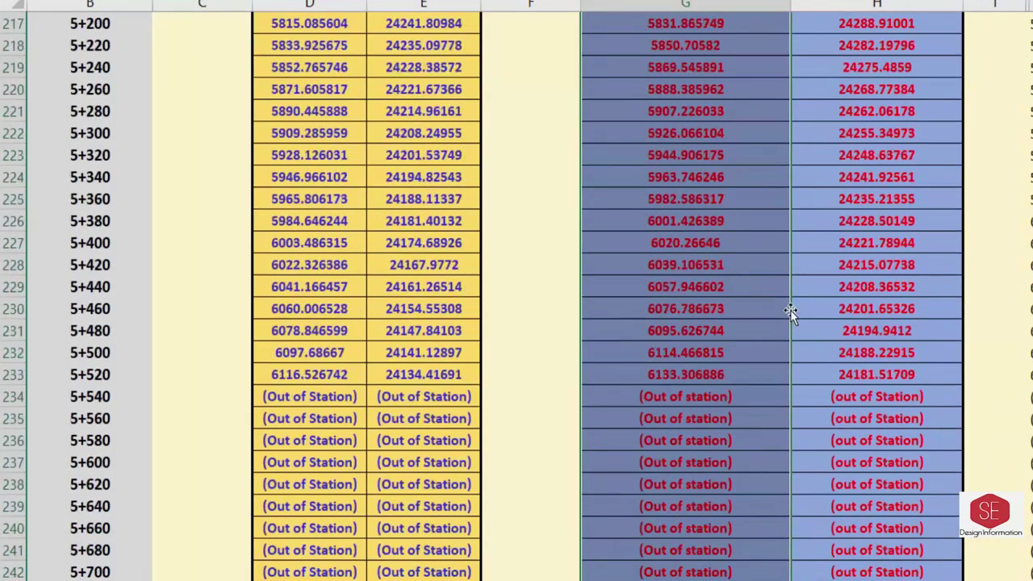
click(677, 375)
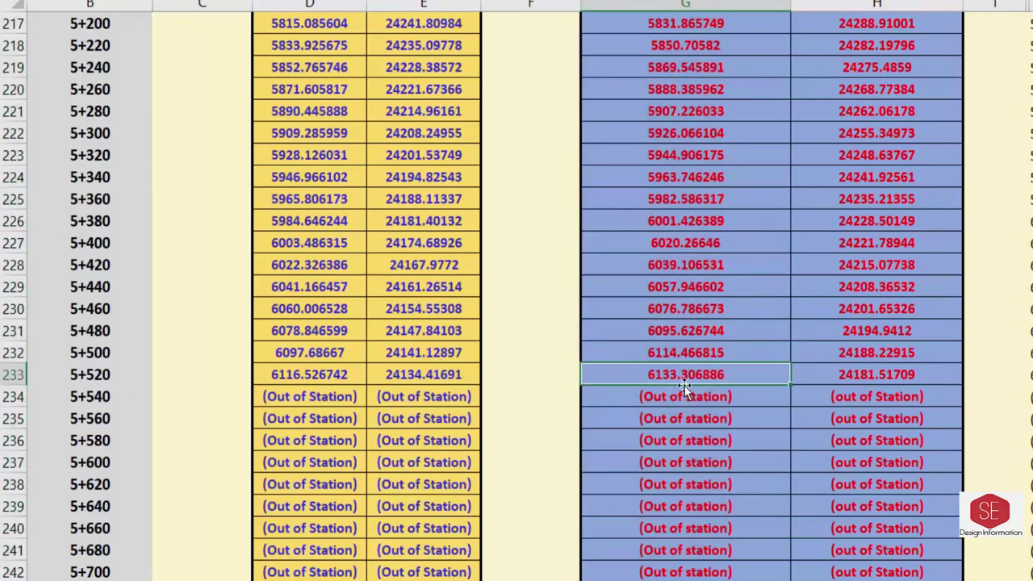
scroll(770, 232, up, 15)
scroll(773, 226, up, 20)
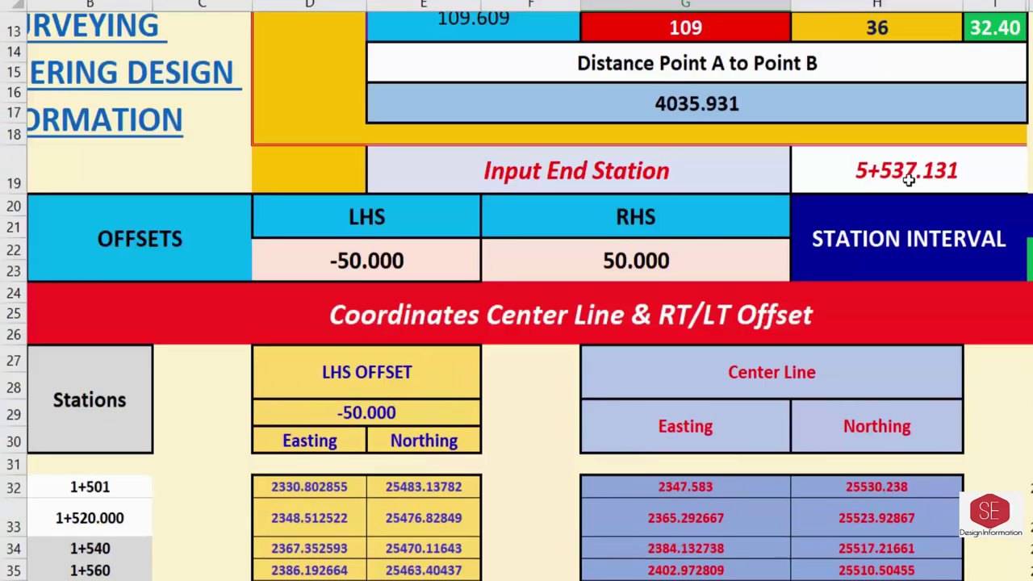
- Enter 6000 as the Input End Station and check that coordinates continue through 6+000
click(879, 180)
text(6)
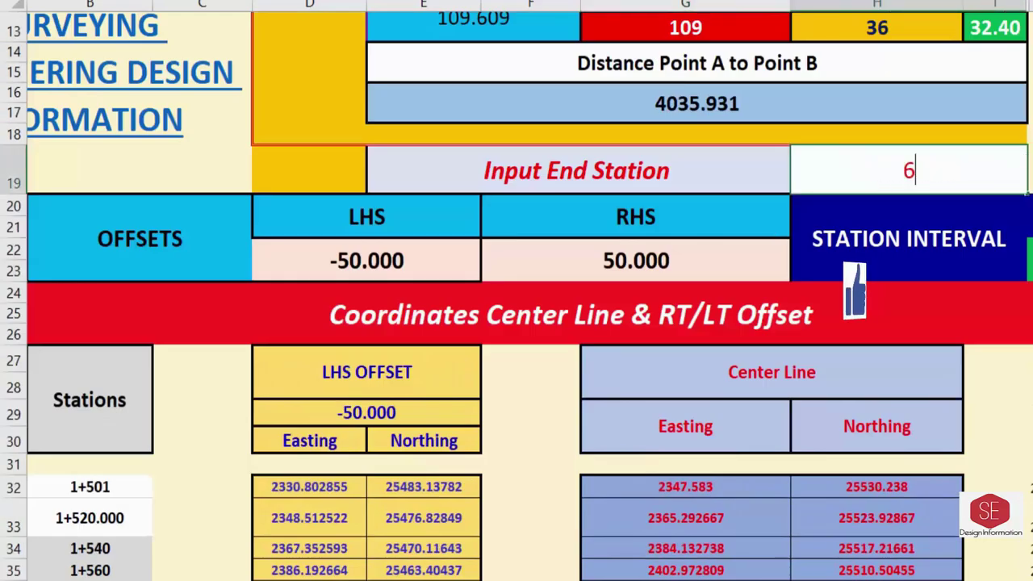
text(000)
key(Return)
scroll(517, 290, down, 7)
scroll(863, 302, down, 20)
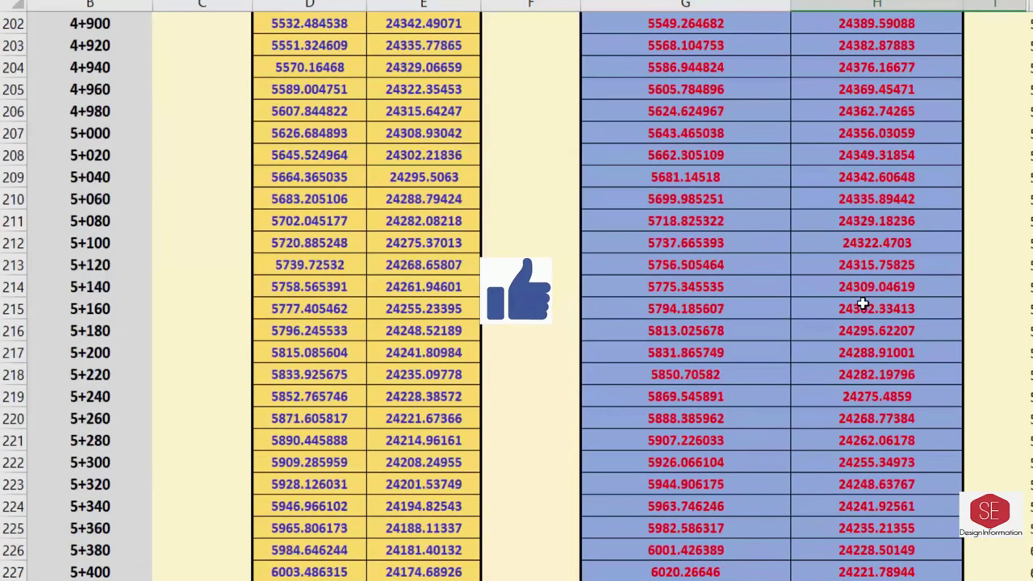
scroll(863, 302, down, 6)
scroll(863, 302, down, 7)
scroll(863, 302, down, 2)
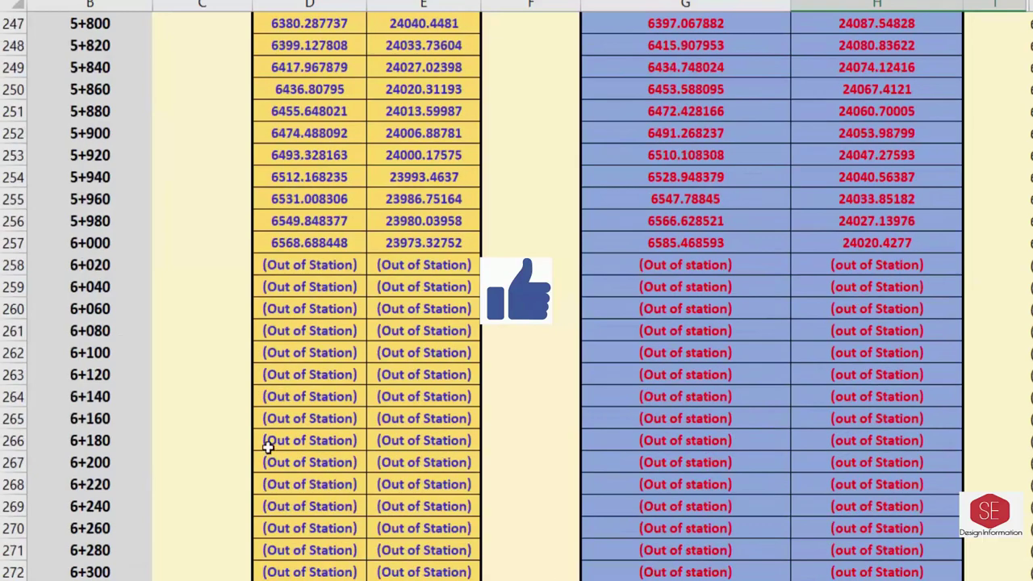
click(658, 247)
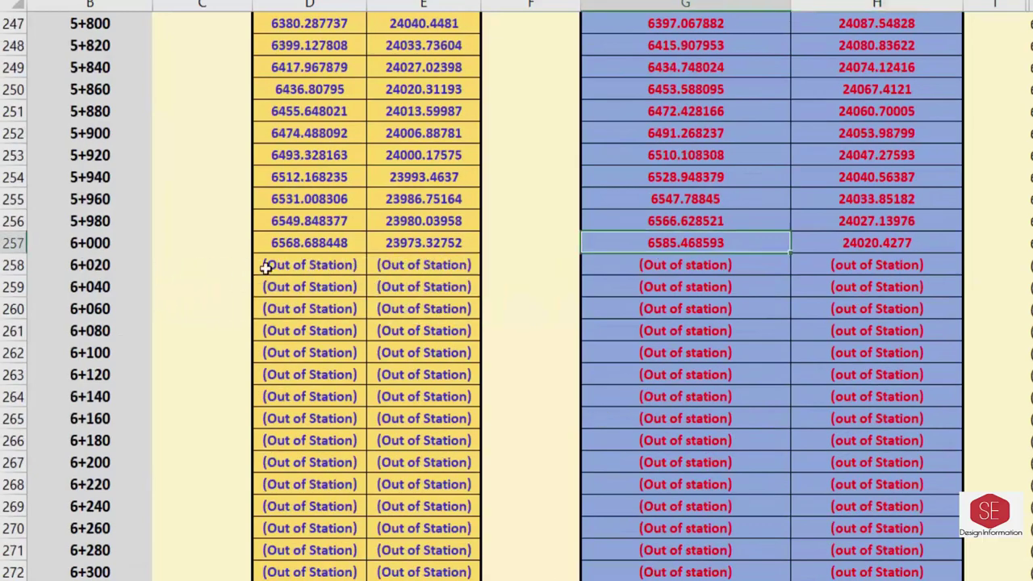
click(106, 243)
scroll(812, 286, up, 20)
scroll(847, 369, up, 2)
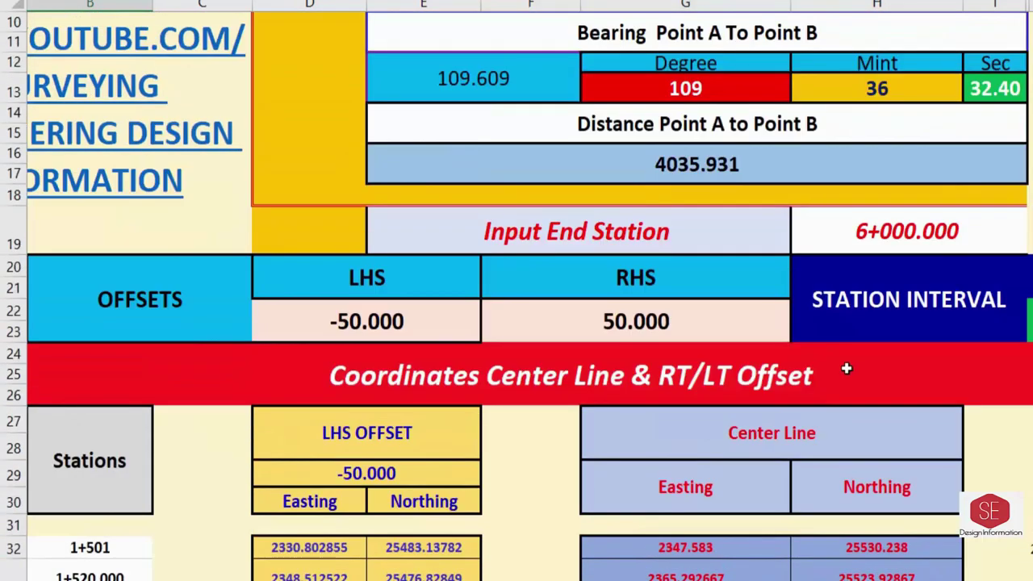
scroll(937, 419, down, 3)
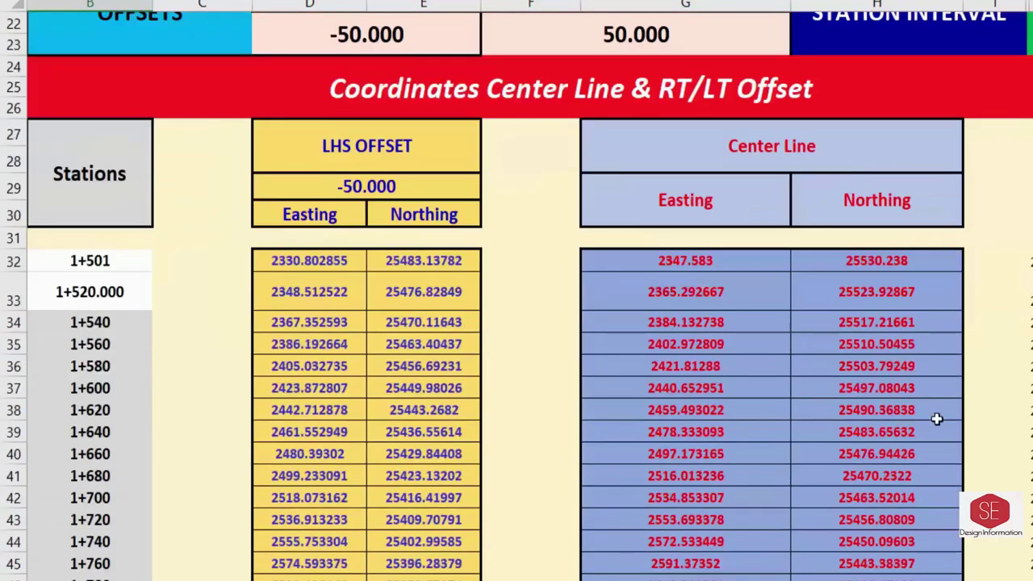
- Clear the center-line Northing formulas below H33
double_click(877, 292)
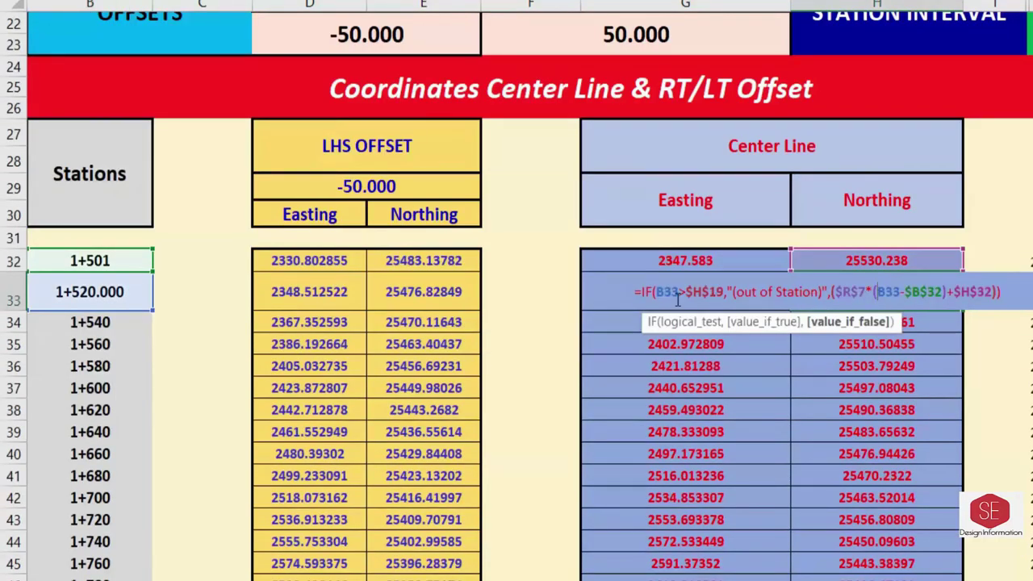
key(Escape)
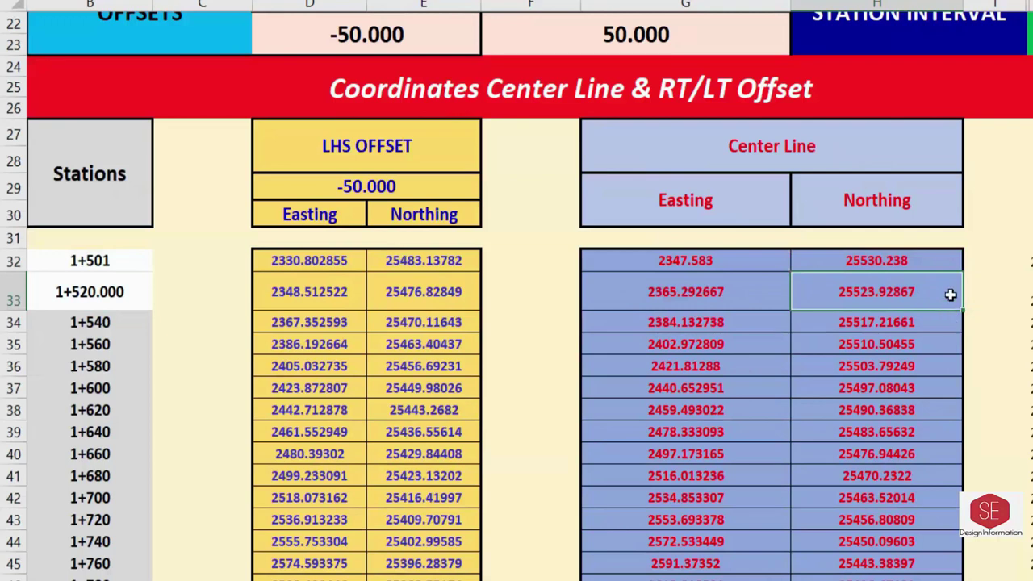
key(ctrl+shift+Down)
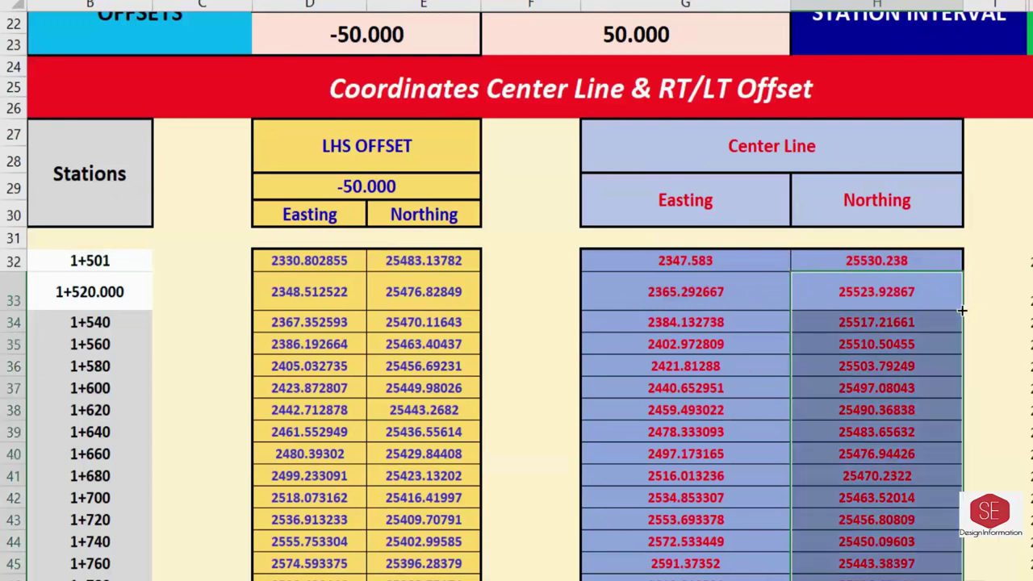
key(Delete)
- Begin H33's IF formula: if station B33 exceeds end station H19, return "(out of Station)"
click(899, 292)
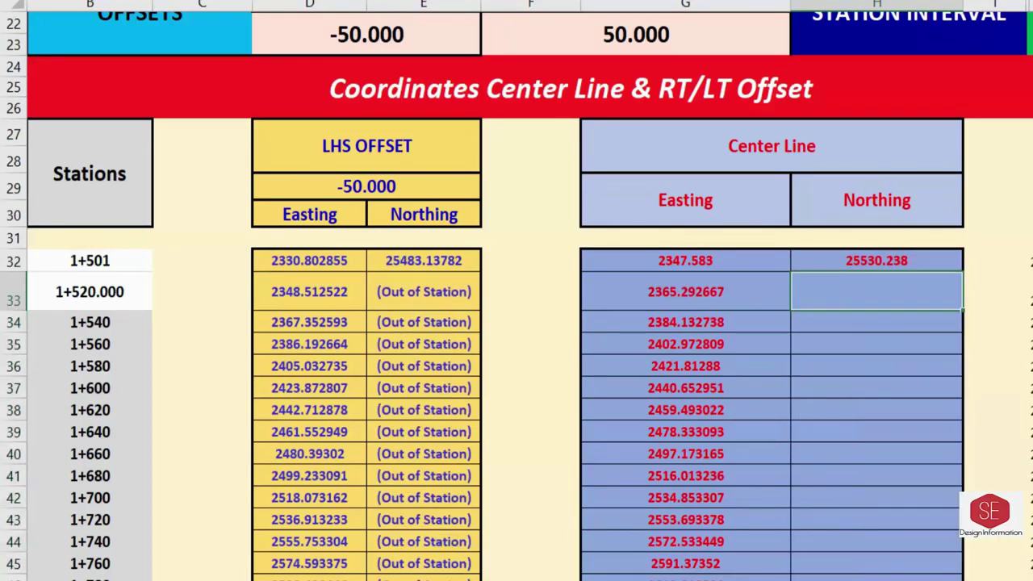
text(=)
text(if)
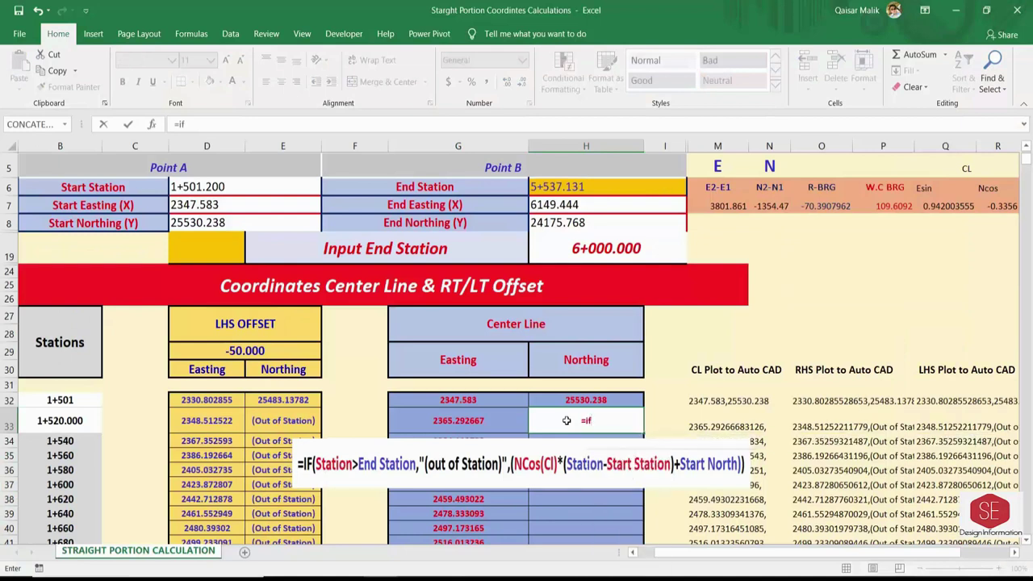
text(()
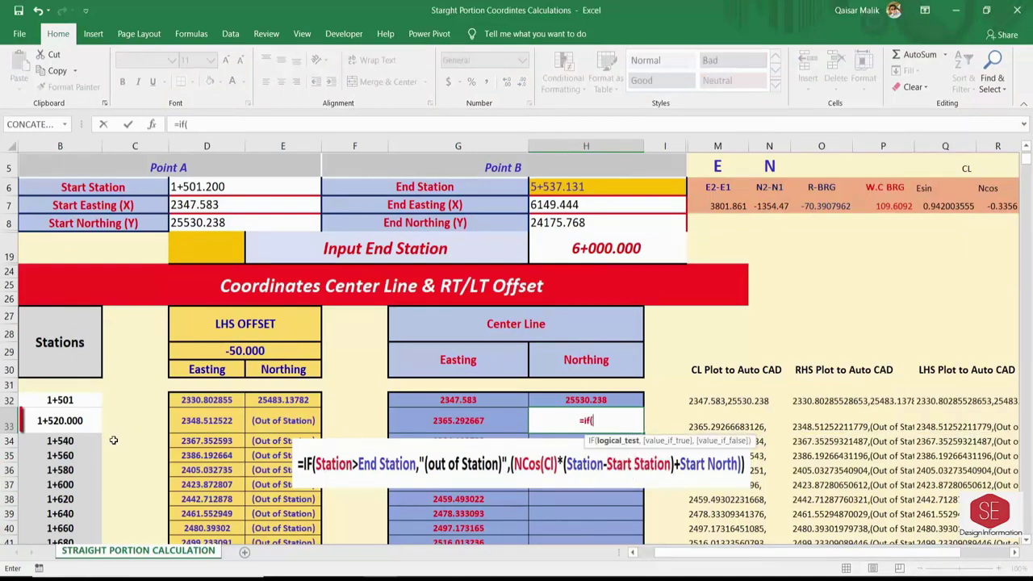
click(59, 420)
text(>)
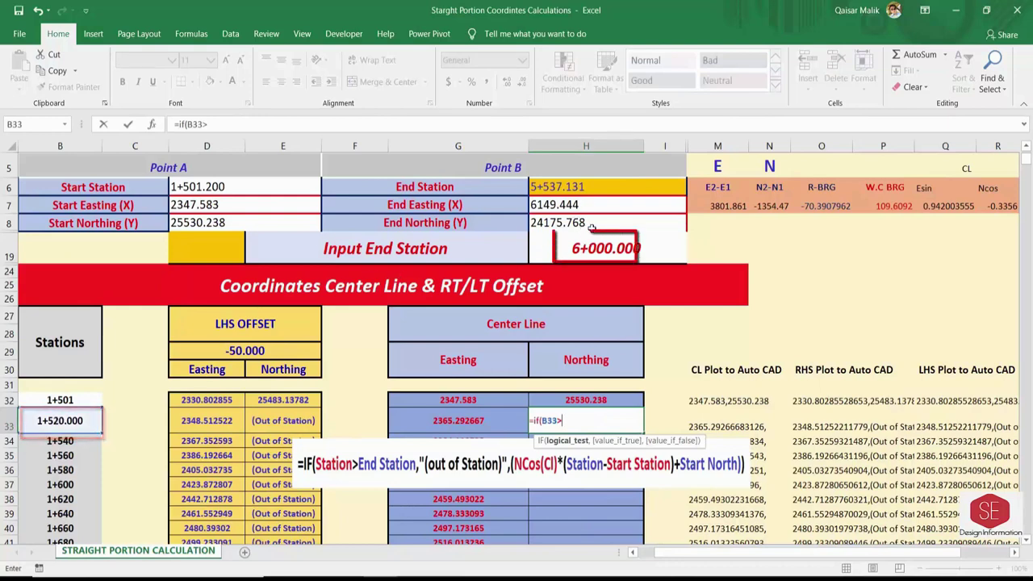
click(601, 252)
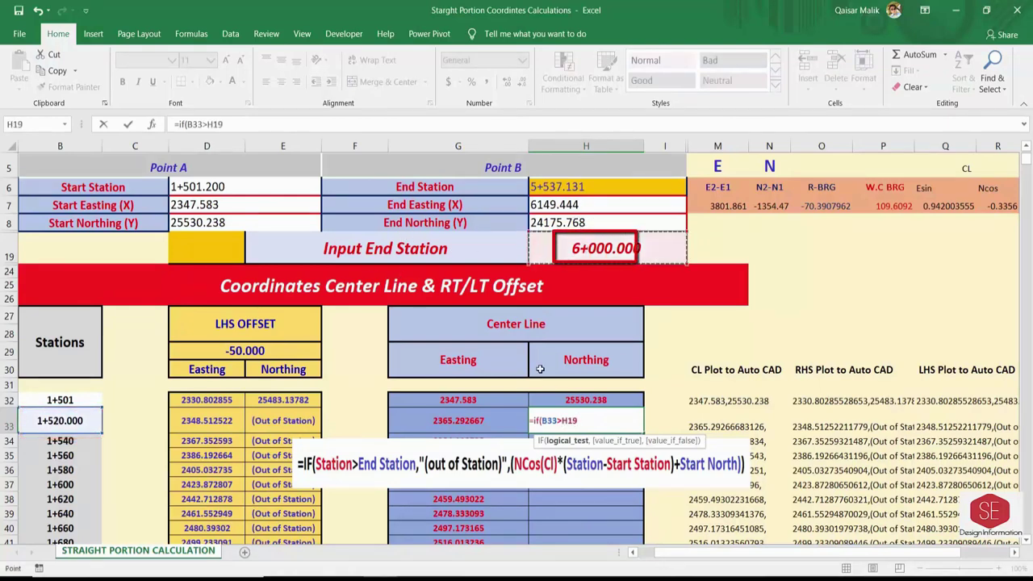
text(."(ou)
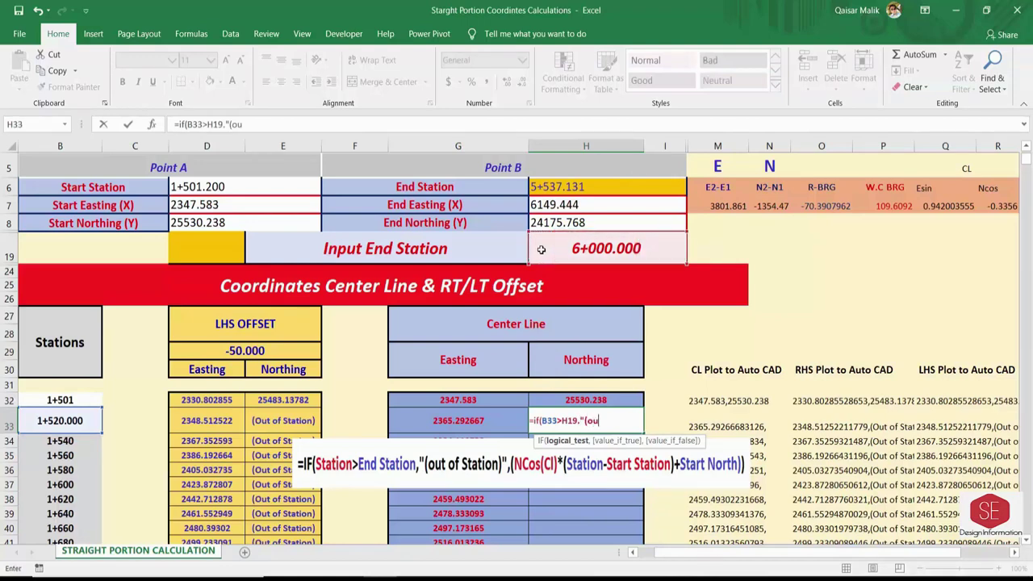
text(t of Station)
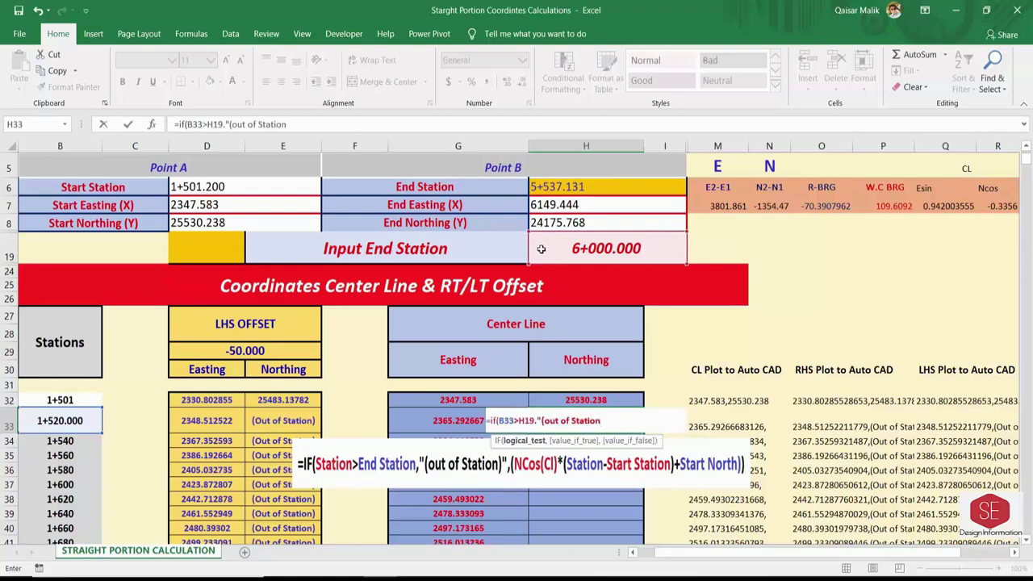
text()",()
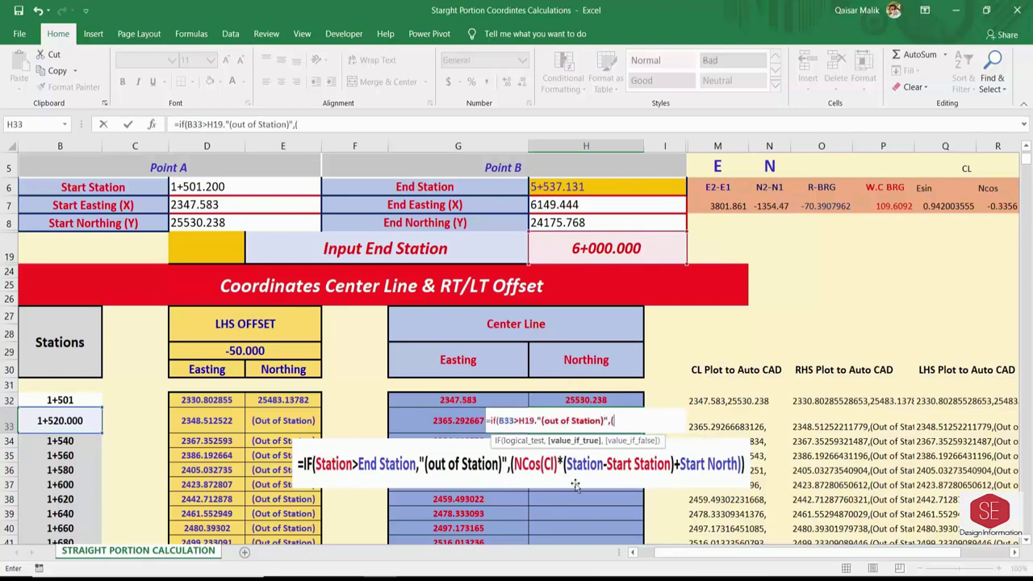
- Finish the formula's otherwise branch as R7*(B33-B32)+H32, not yet committed
click(1001, 206)
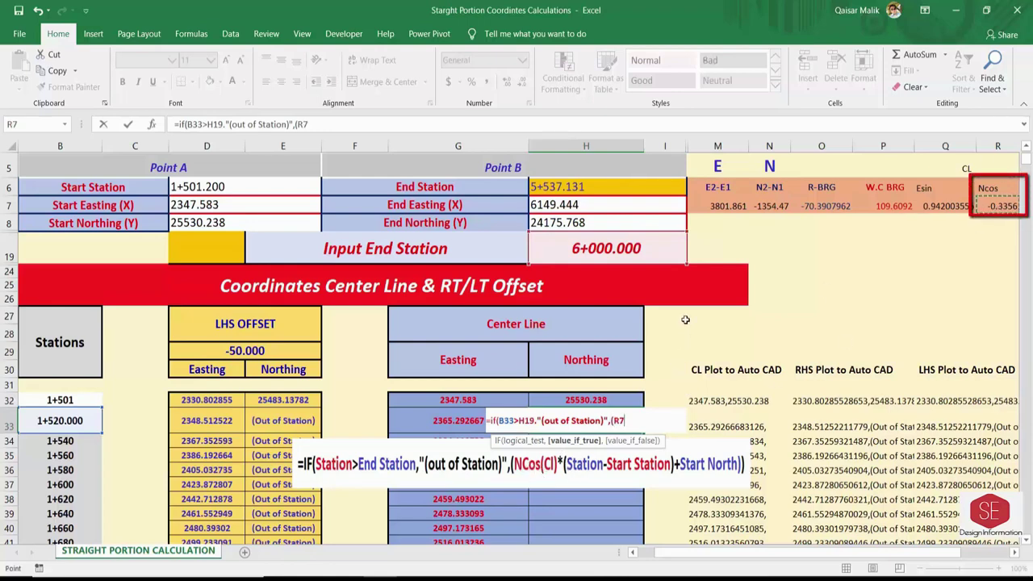
text(*)
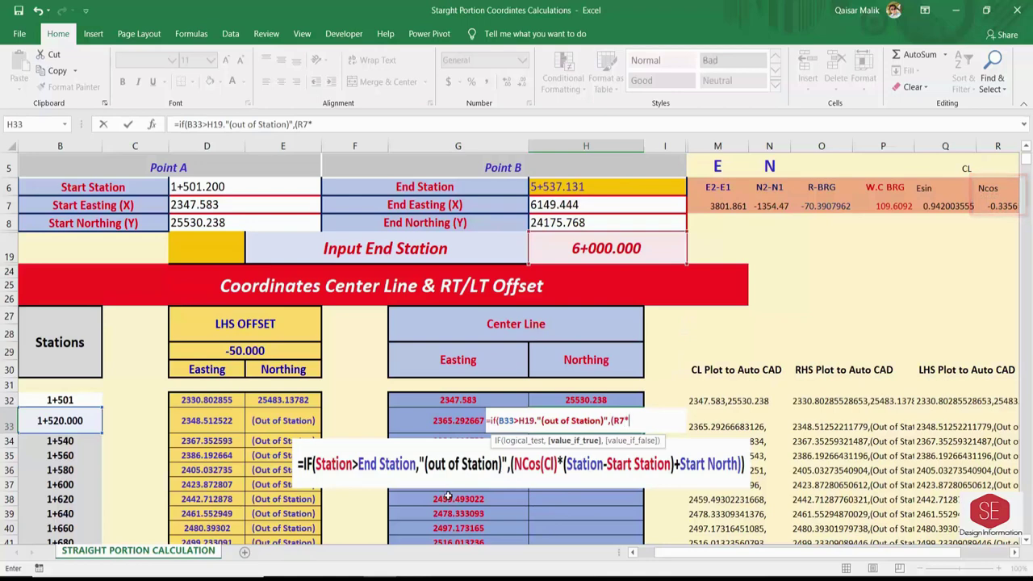
text(()
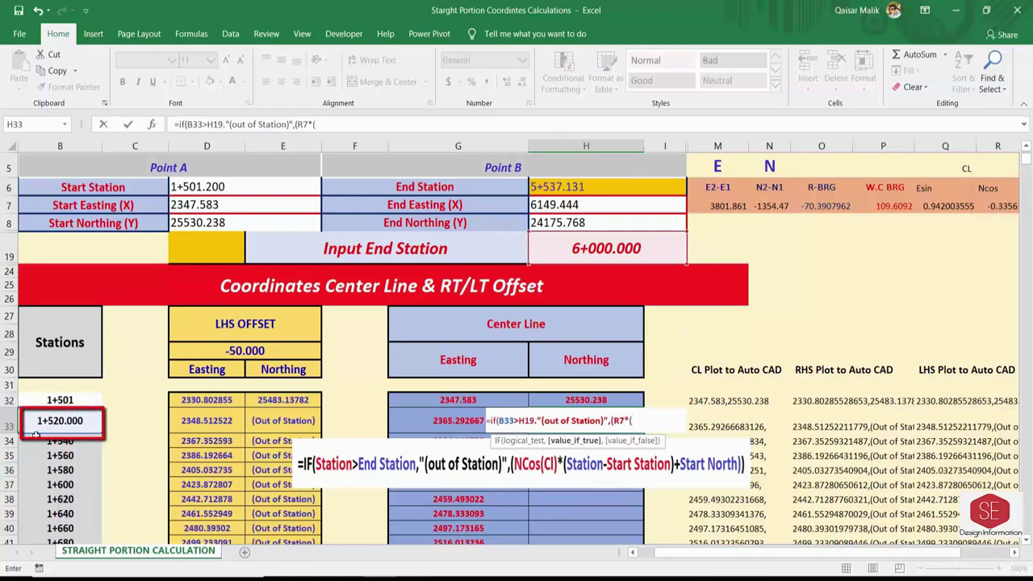
click(81, 423)
text(-)
click(81, 399)
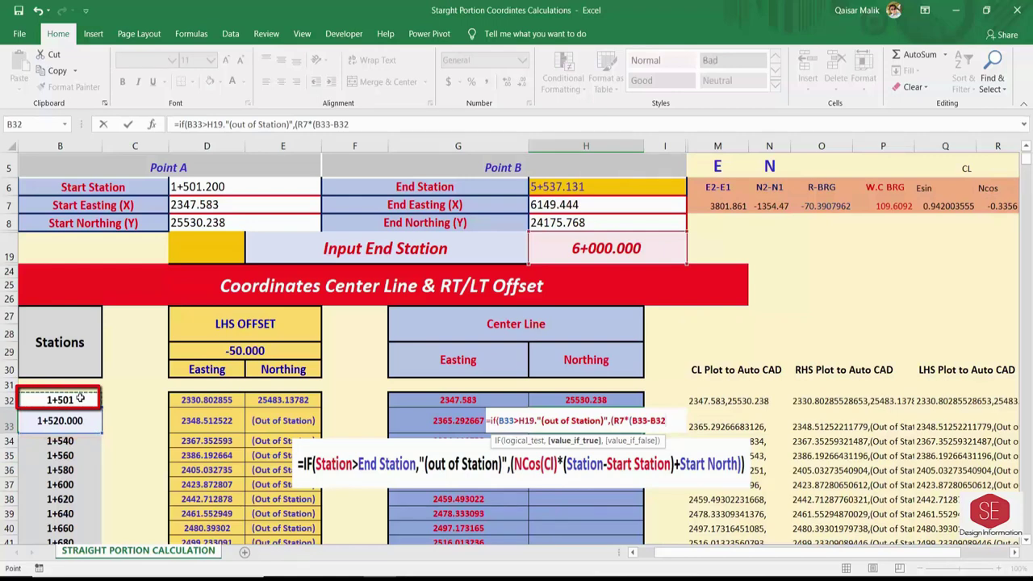
text()+)
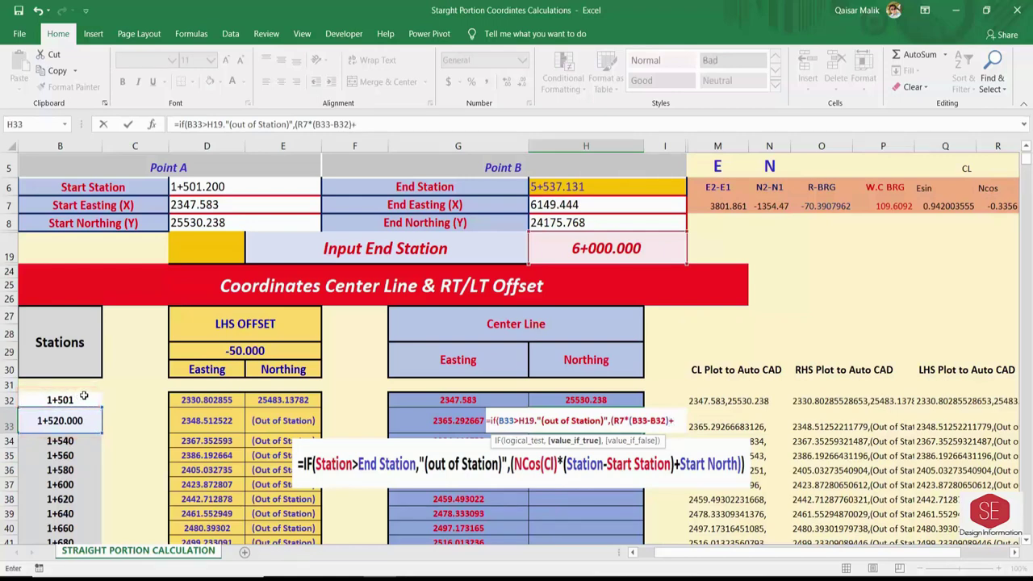
click(601, 400)
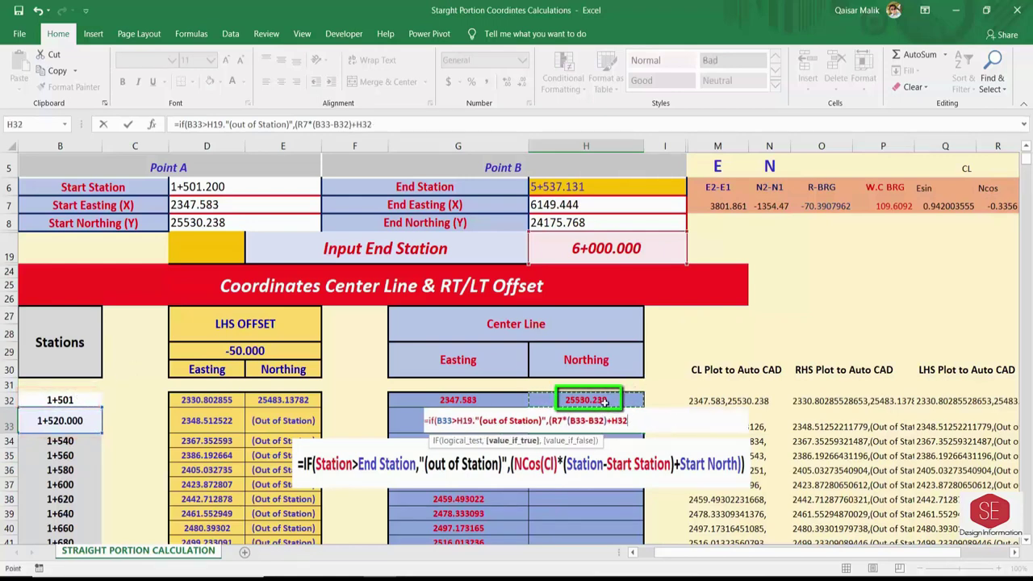
text()))
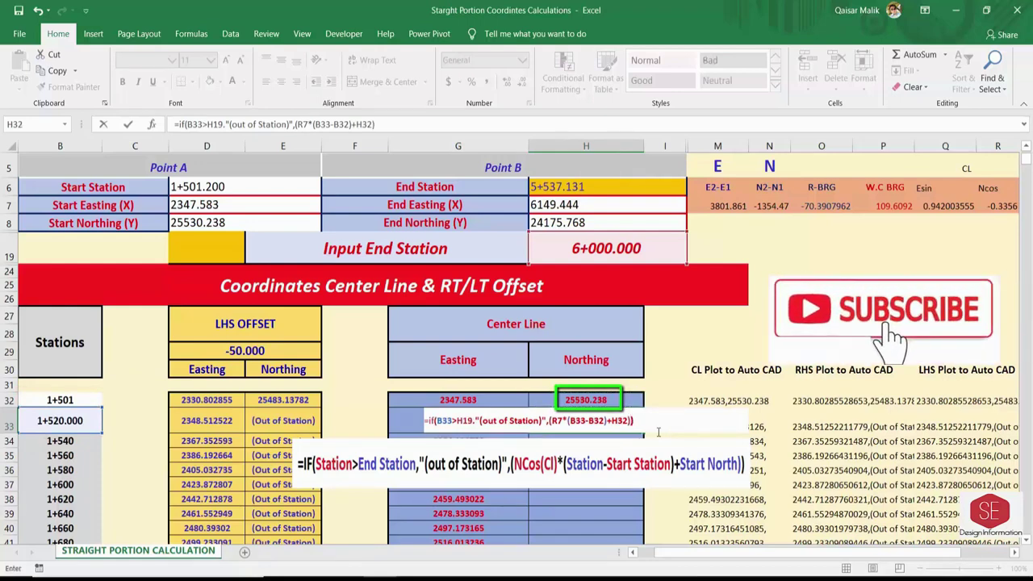
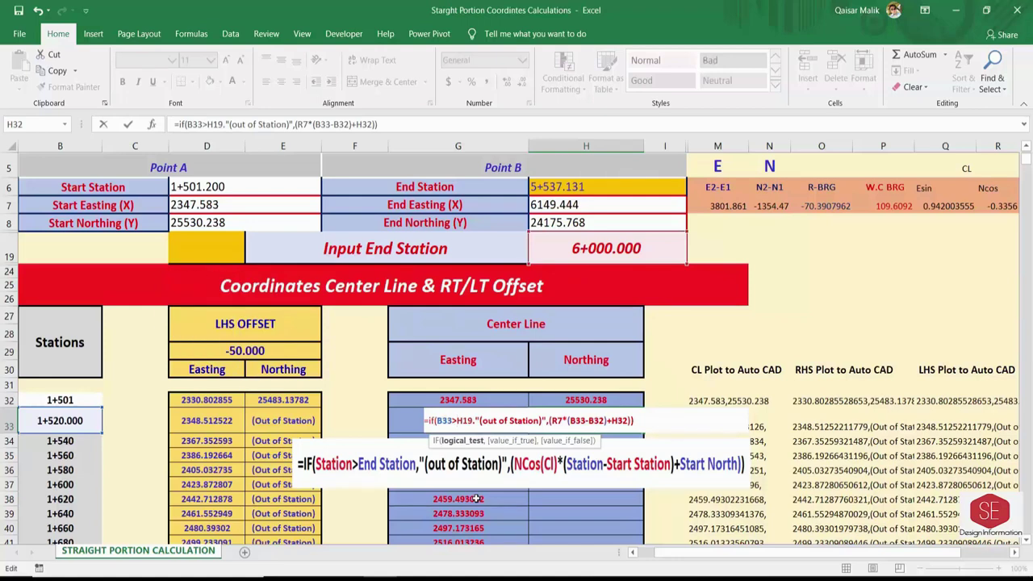
- Lock $H$19, $R$7, $B$32 and $H$32 in the H33 Northing formula, returning 25523.92867
text($H)
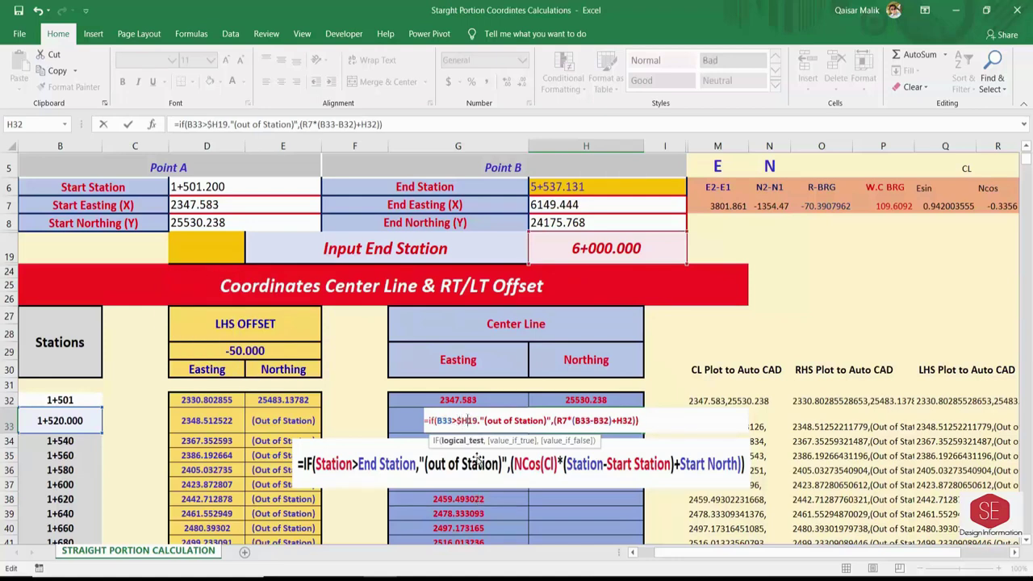
text($)
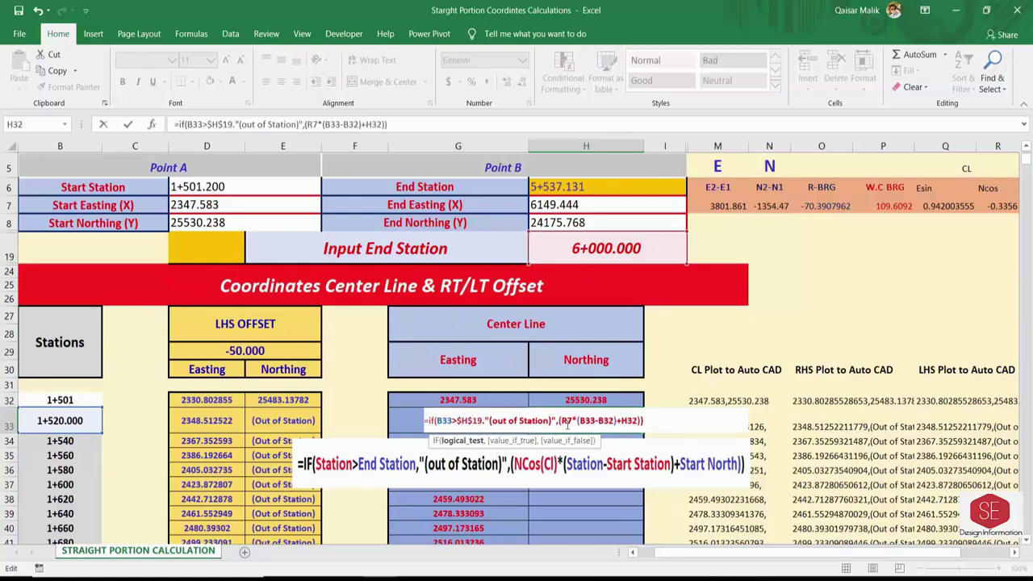
key(Right)
text($)
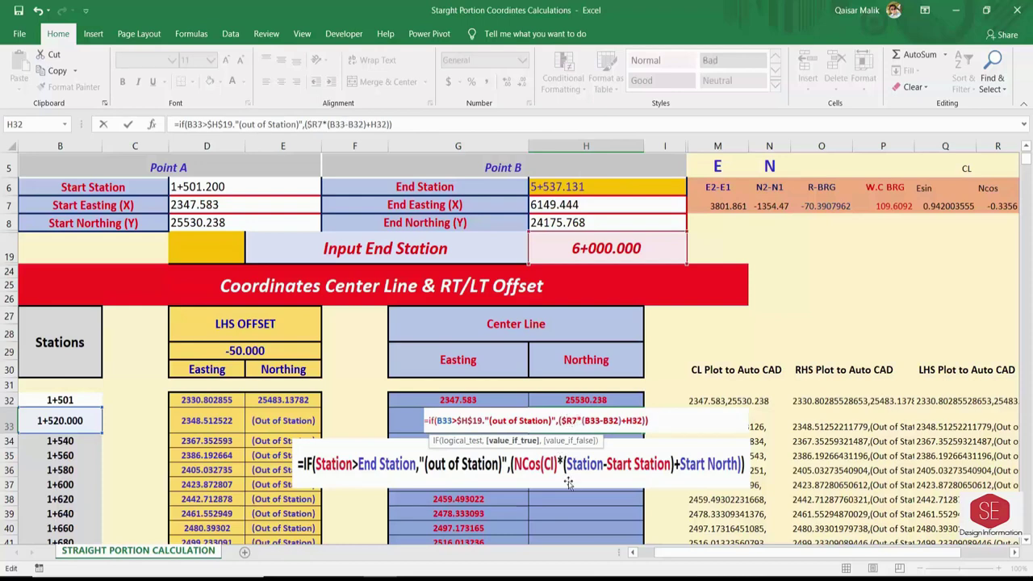
text($)
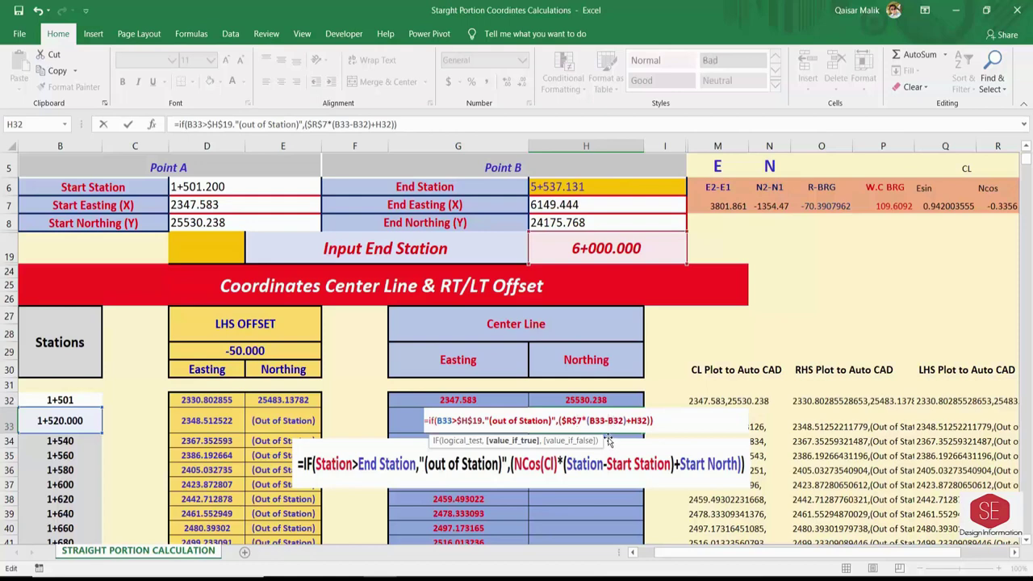
text($B$B)
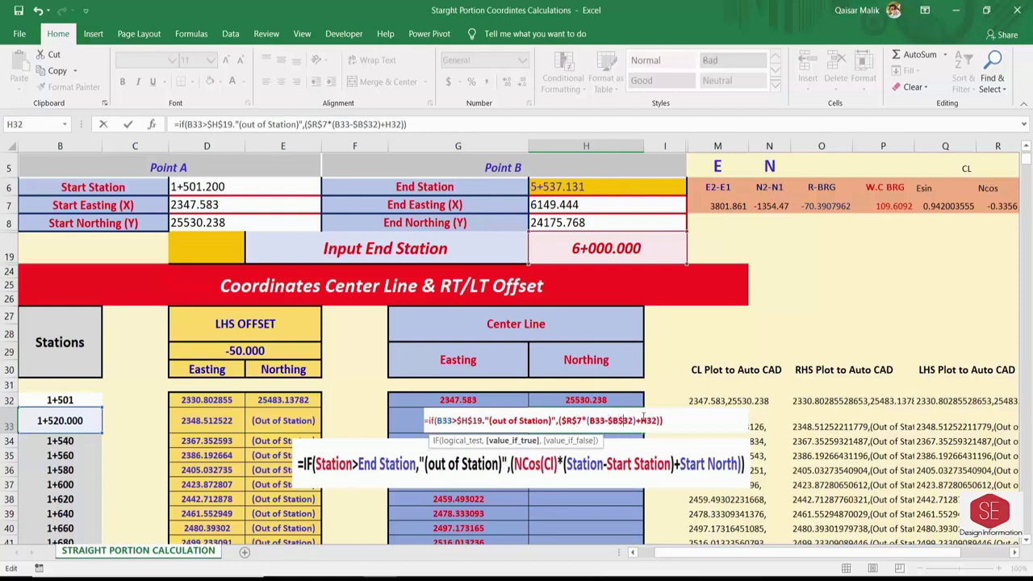
text($H)
text($H$)
click(485, 421)
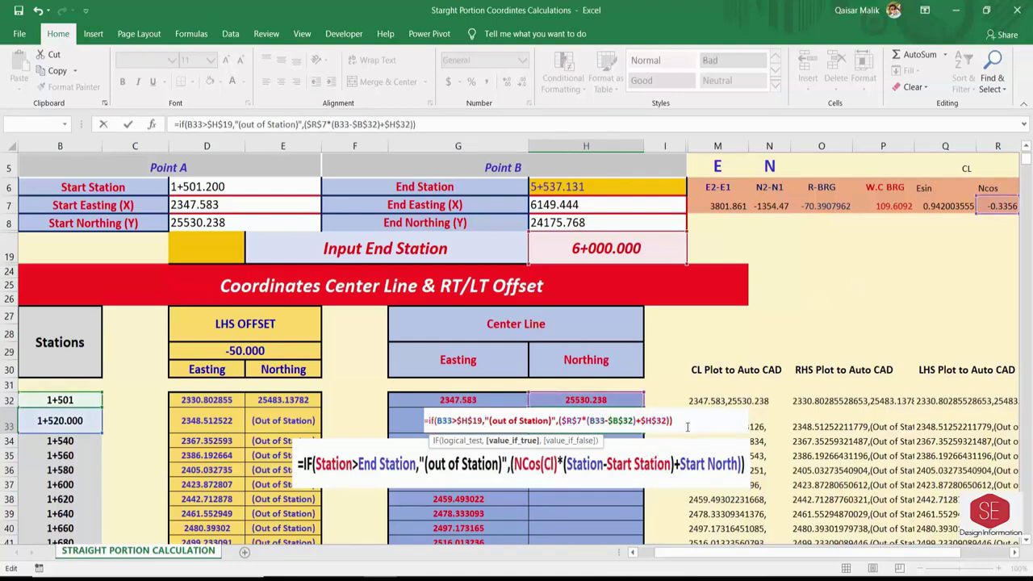
click(686, 422)
key(Return)
click(588, 420)
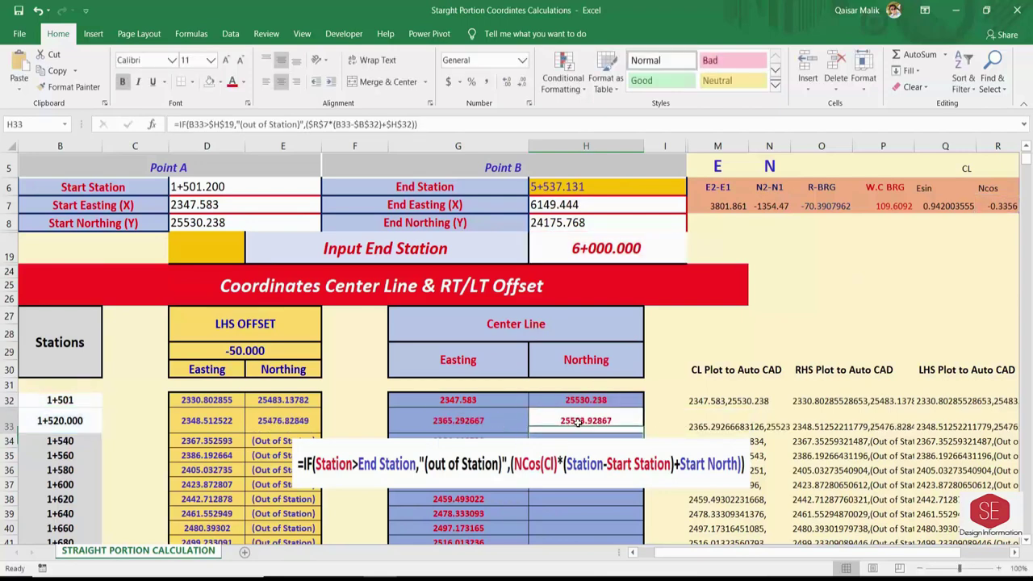
- Delete the formula picture and fill the H33 Northing formula down column H, checking H257
click(680, 456)
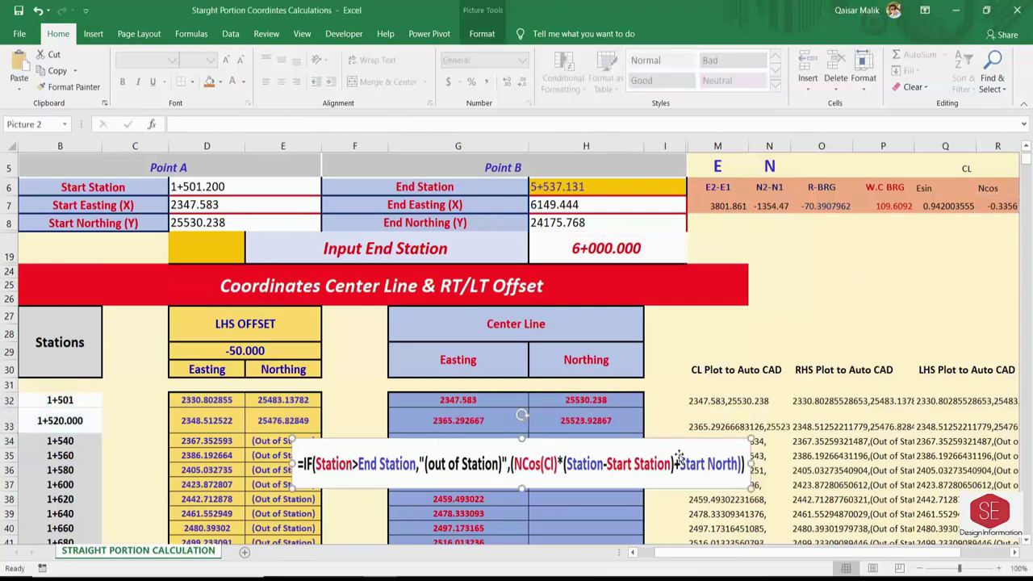
key(Delete)
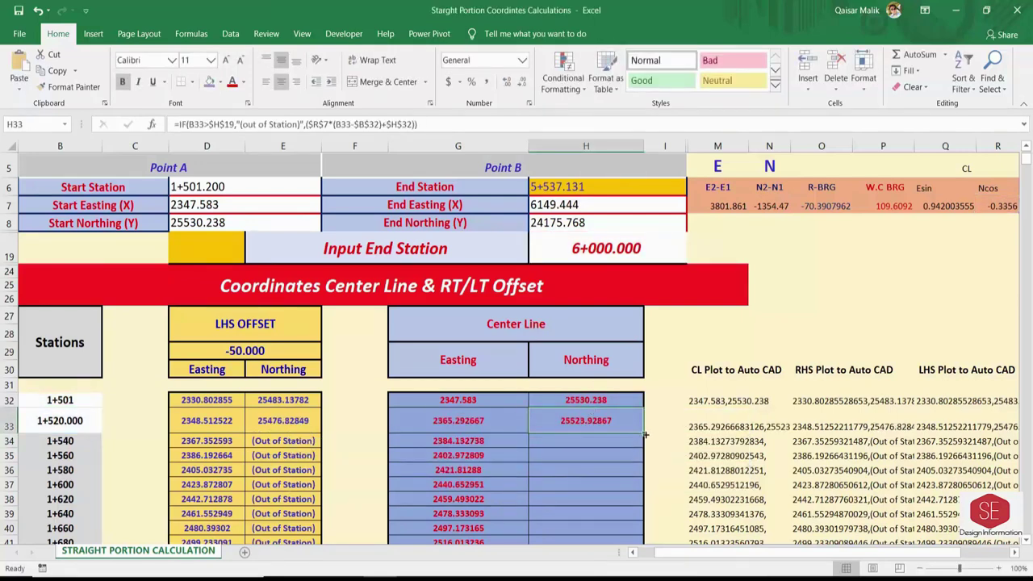
double_click(645, 435)
scroll(604, 475, down, 8)
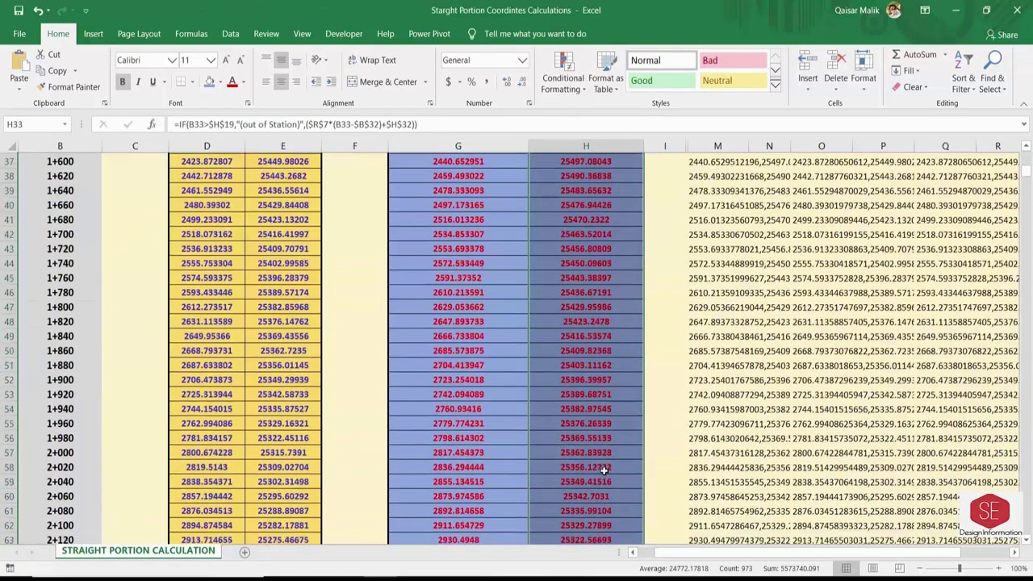
scroll(604, 475, down, 15)
scroll(604, 475, down, 11)
scroll(604, 468, down, 14)
scroll(604, 471, down, 8)
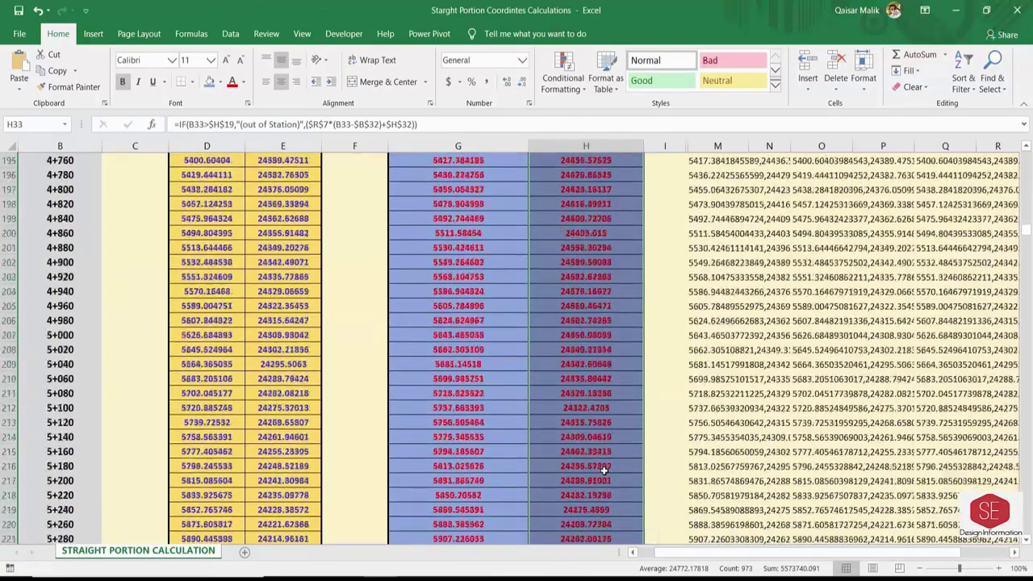
scroll(605, 471, down, 11)
scroll(605, 472, down, 11)
scroll(604, 471, down, 2)
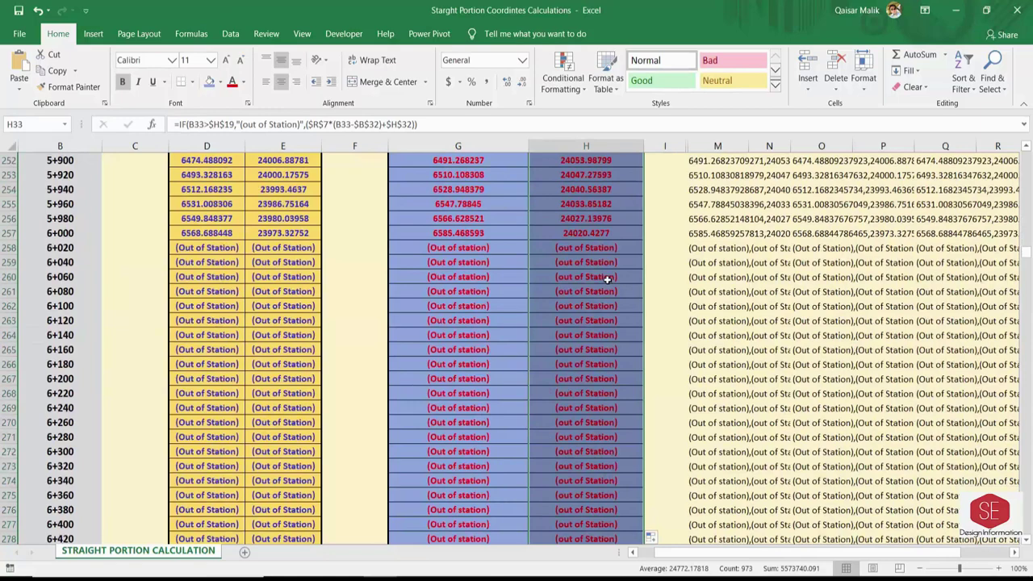
click(601, 236)
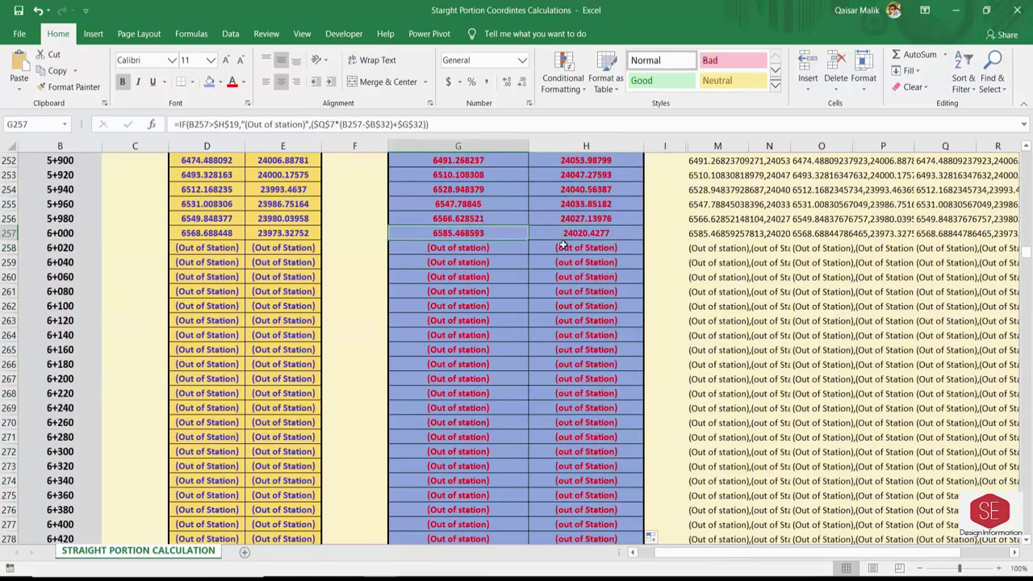
key(Left)
key(ctrl+Up)
- Clear the LHS offset Easting and Northing values in columns D:E from row 32 down
click(205, 307)
key(shift+Right)
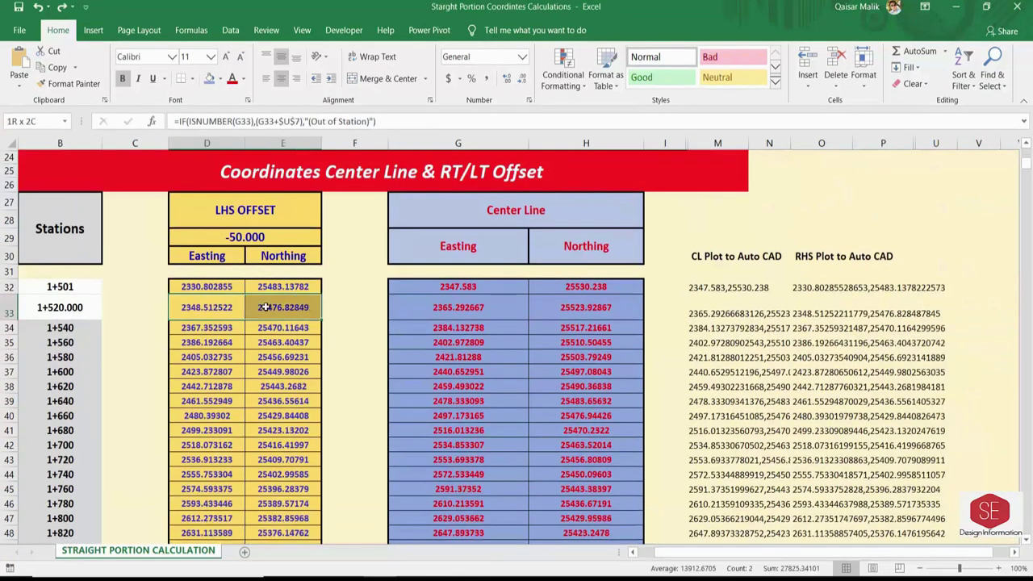
key(ctrl+shift+Down)
key(Delete)
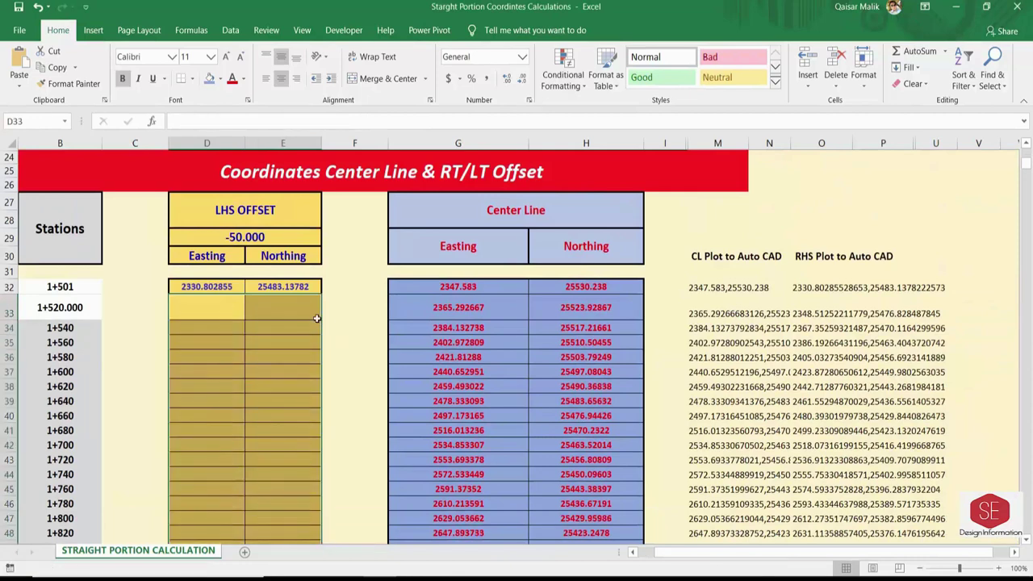
click(195, 284)
key(shift+Right)
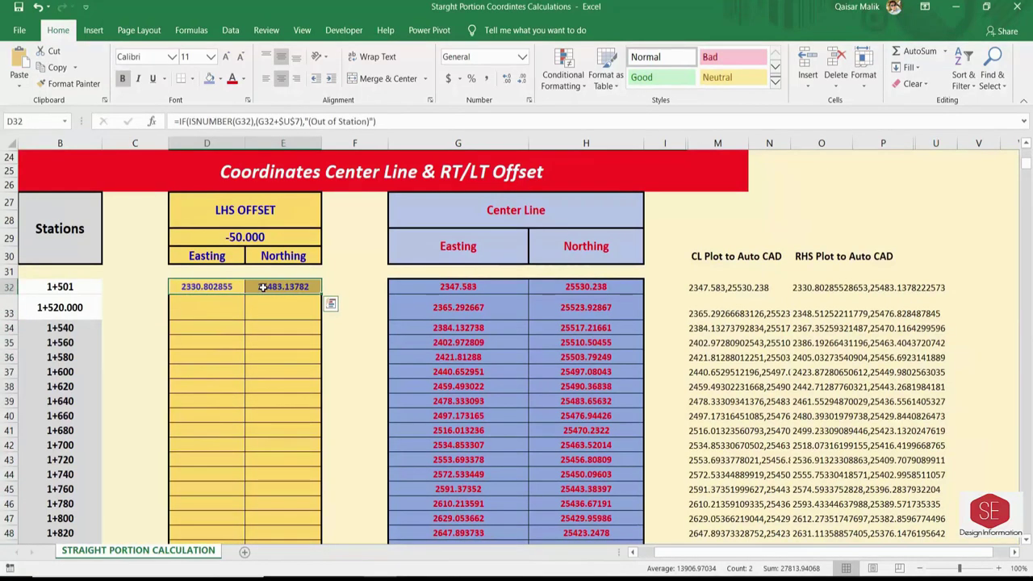
key(Delete)
scroll(262, 298, up, 1)
click(229, 322)
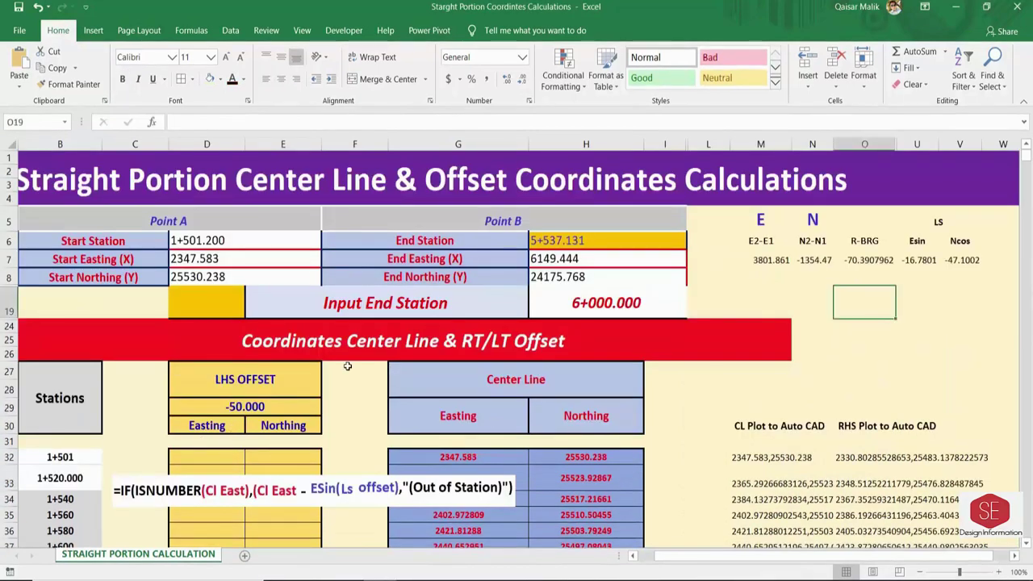
- Review the Esin value in U7, the Ncos formula in V7 and the G32 Easting formula
click(938, 219)
click(918, 259)
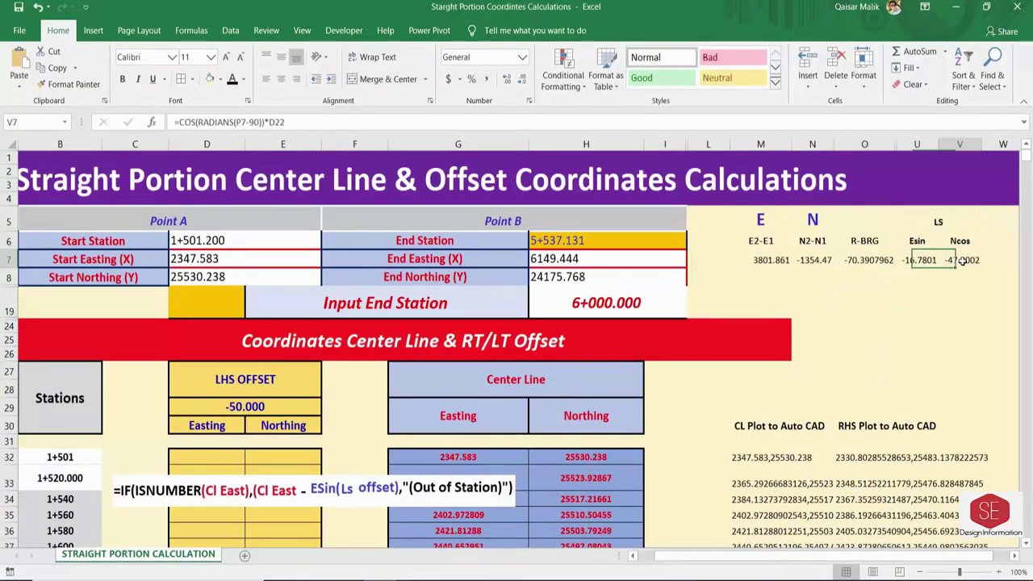
click(959, 260)
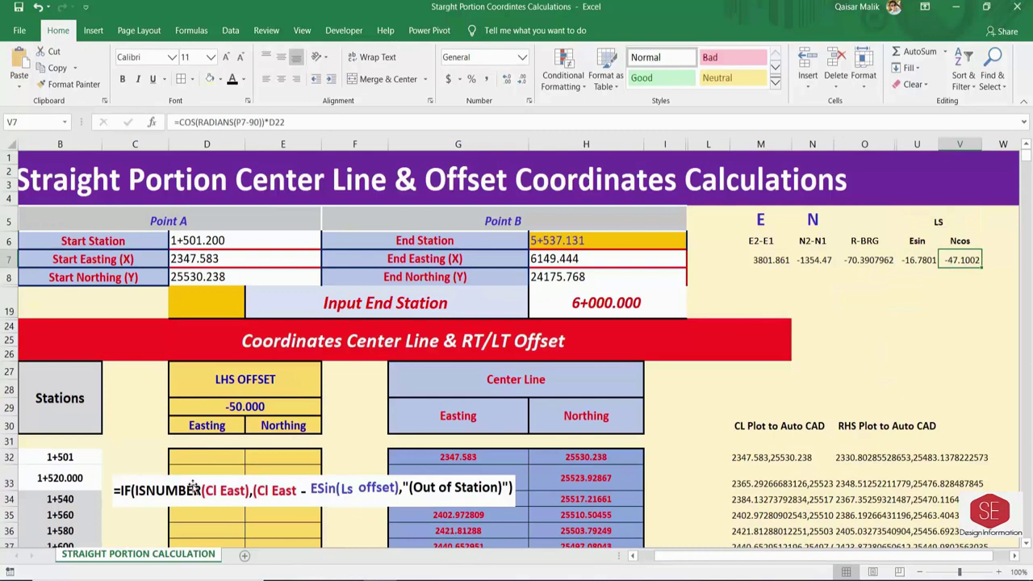
click(459, 462)
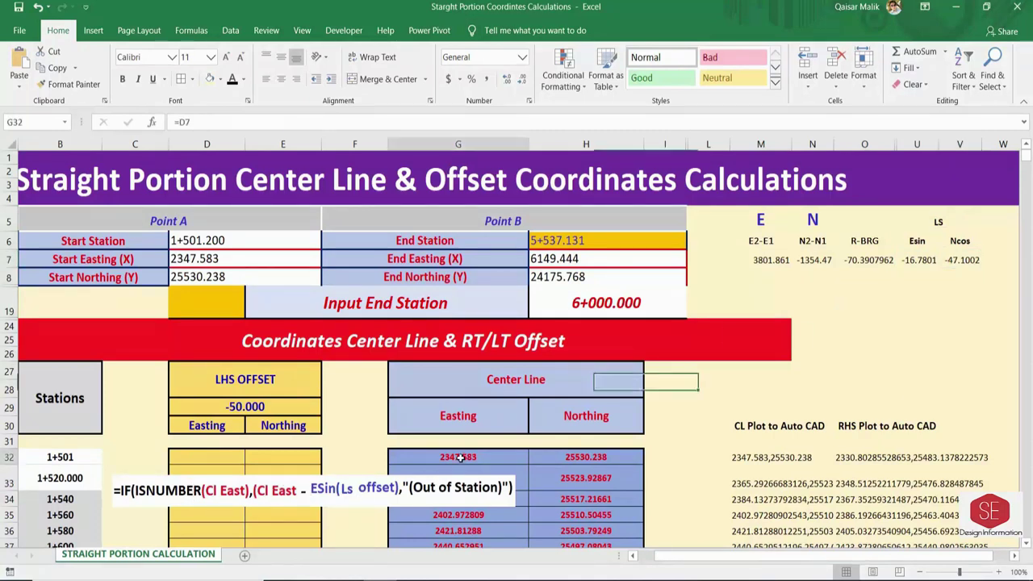
- Build =IF(ISNUMBER(G32),(G32-U7),"(Out of Station)") in D32
click(222, 460)
text(=i)
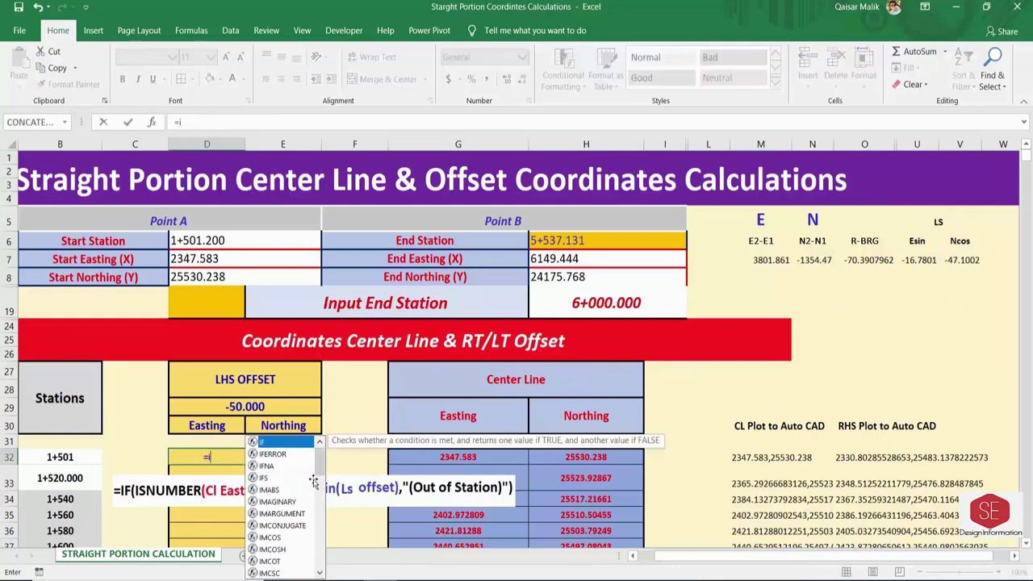
text(f(isn)
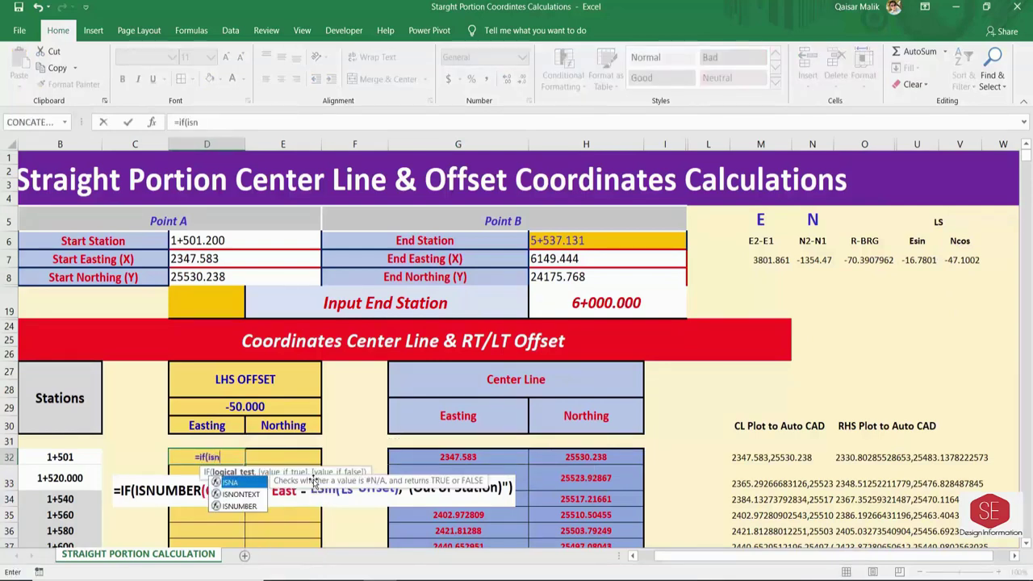
double_click(250, 507)
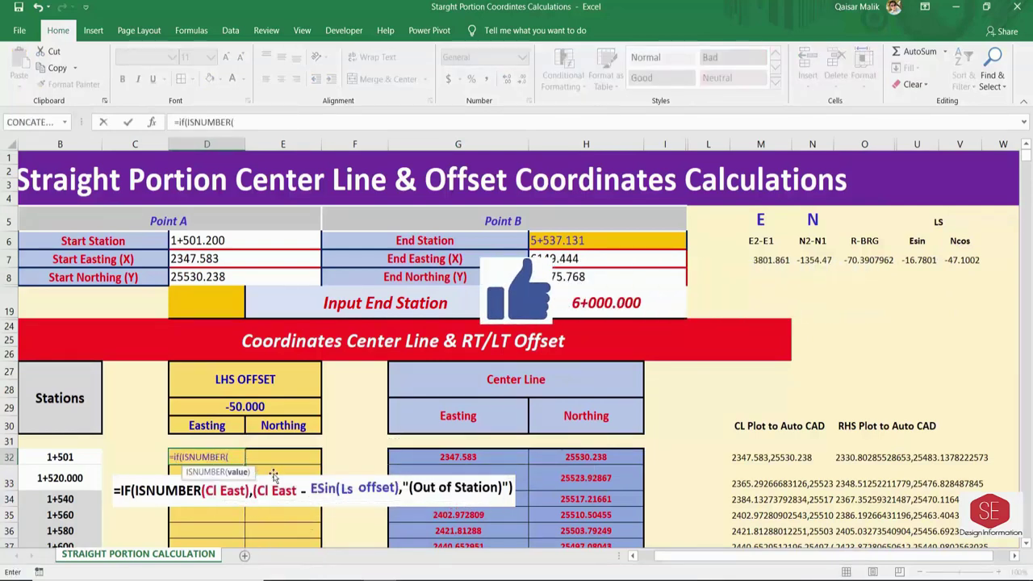
click(450, 457)
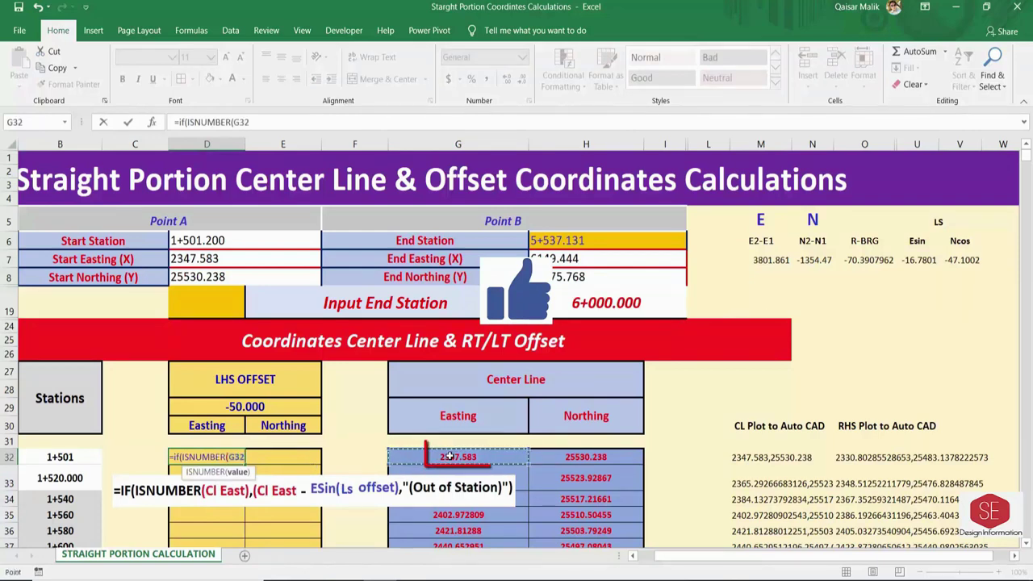
text(),()
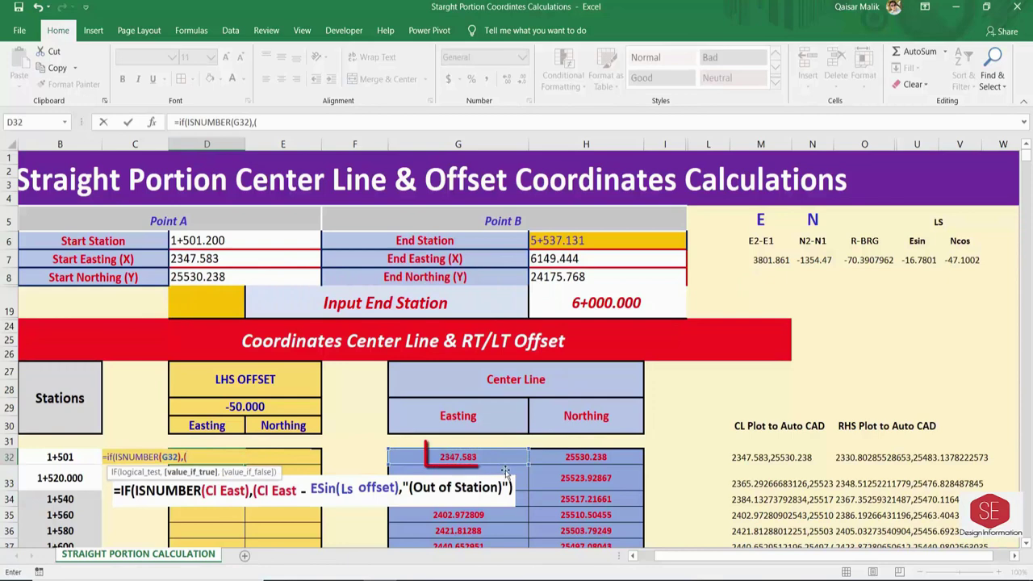
click(483, 456)
text(-)
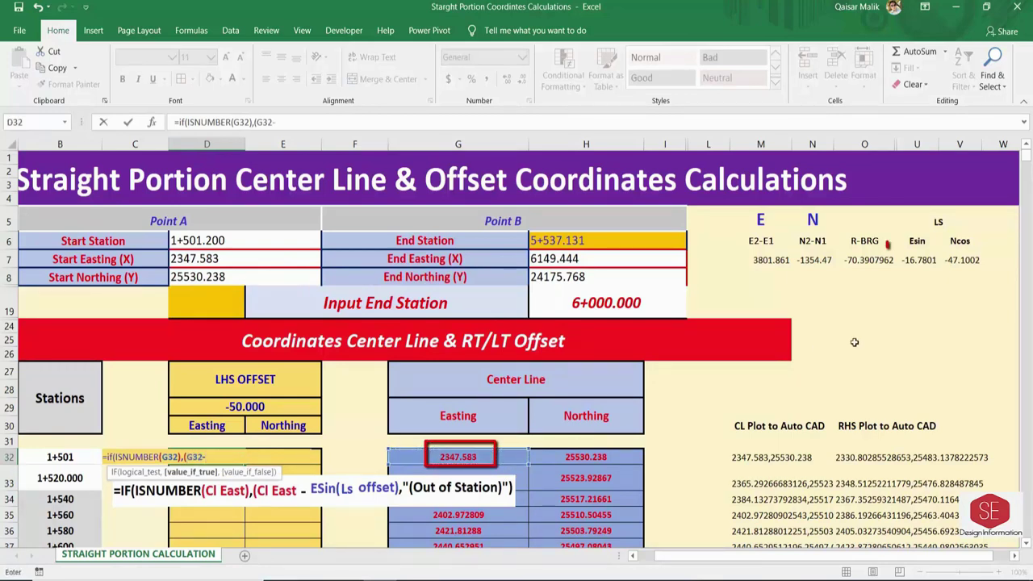
click(920, 260)
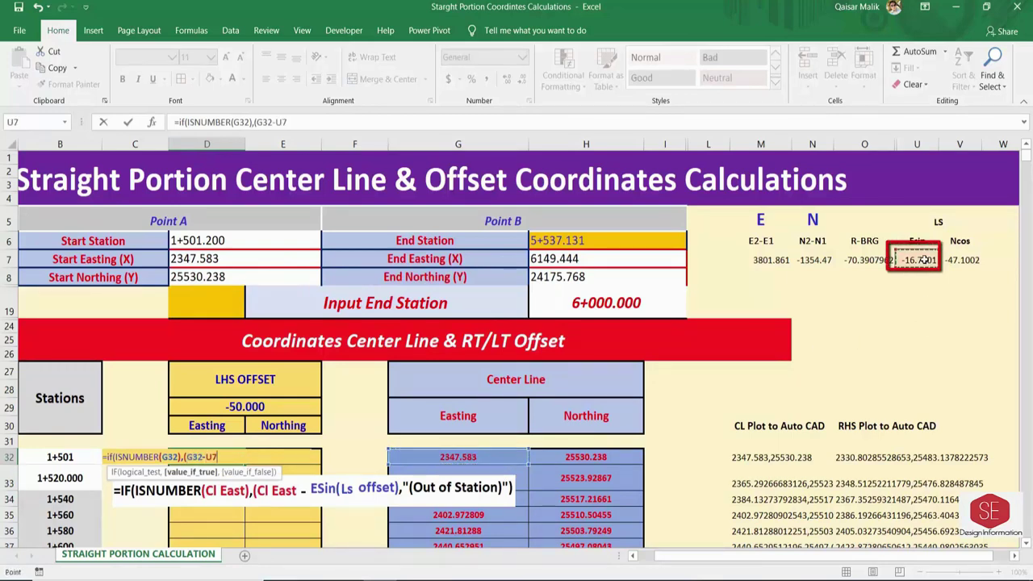
text(),"(Out)
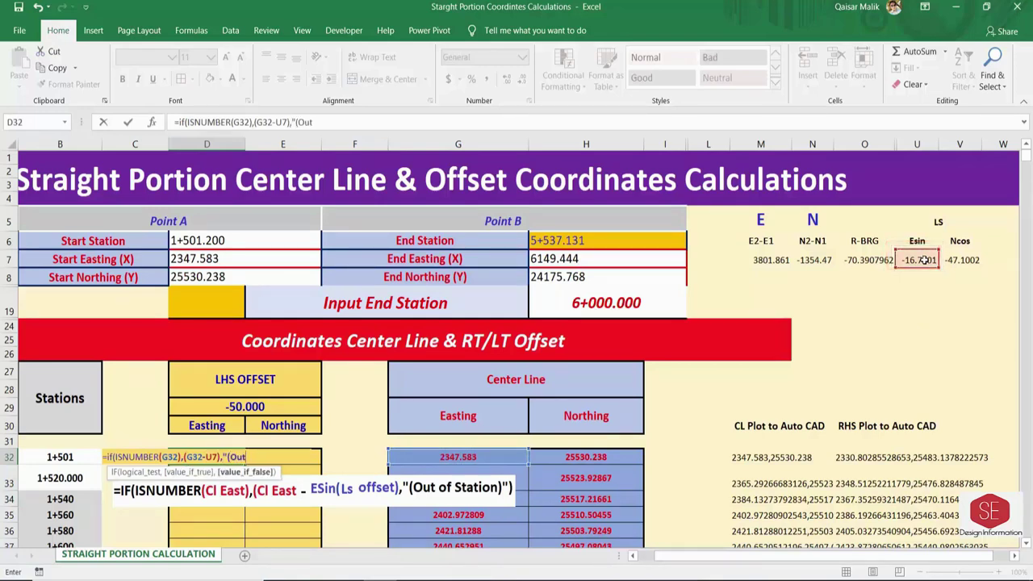
text( of Station)
text())
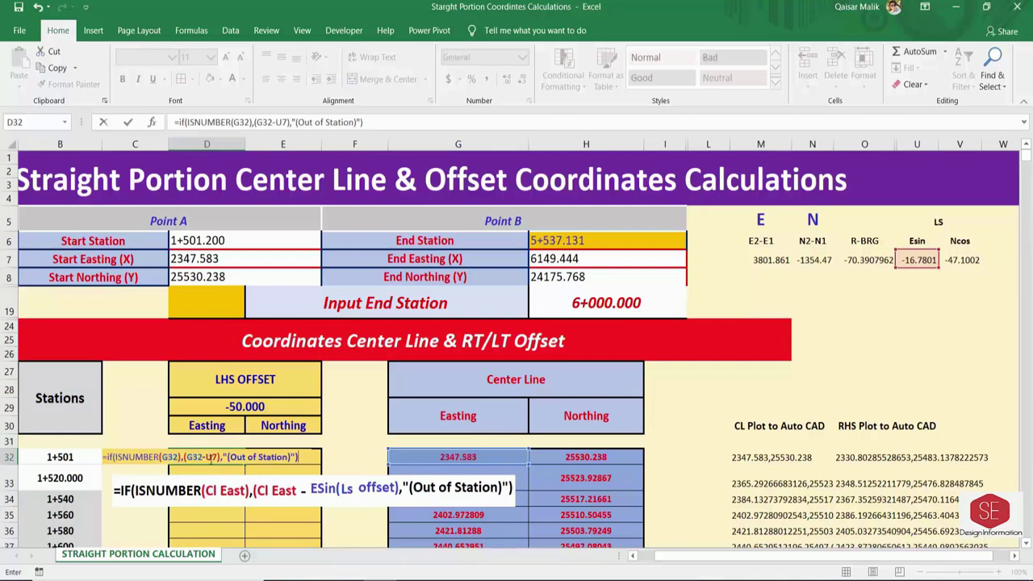
- Lock the reference as $U$7 and commit D32, returning 2364.363145
click(207, 457)
text($)
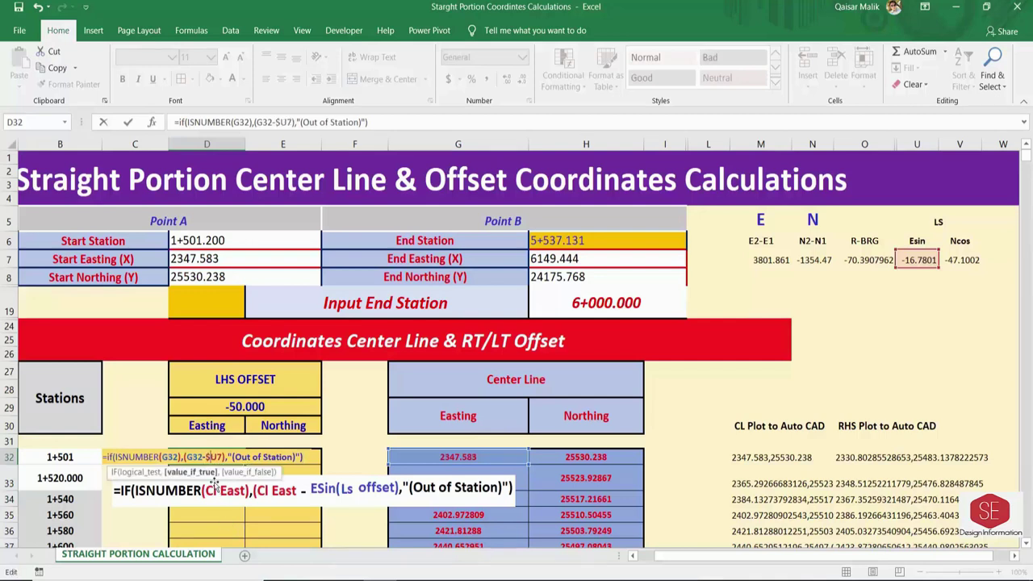
key(Right)
text($)
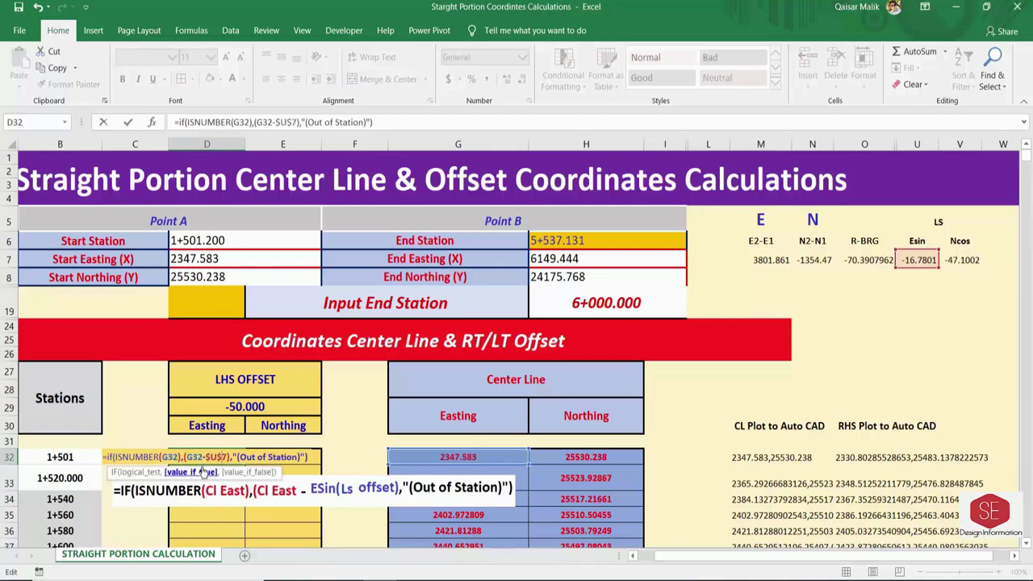
key(ctrl+Return)
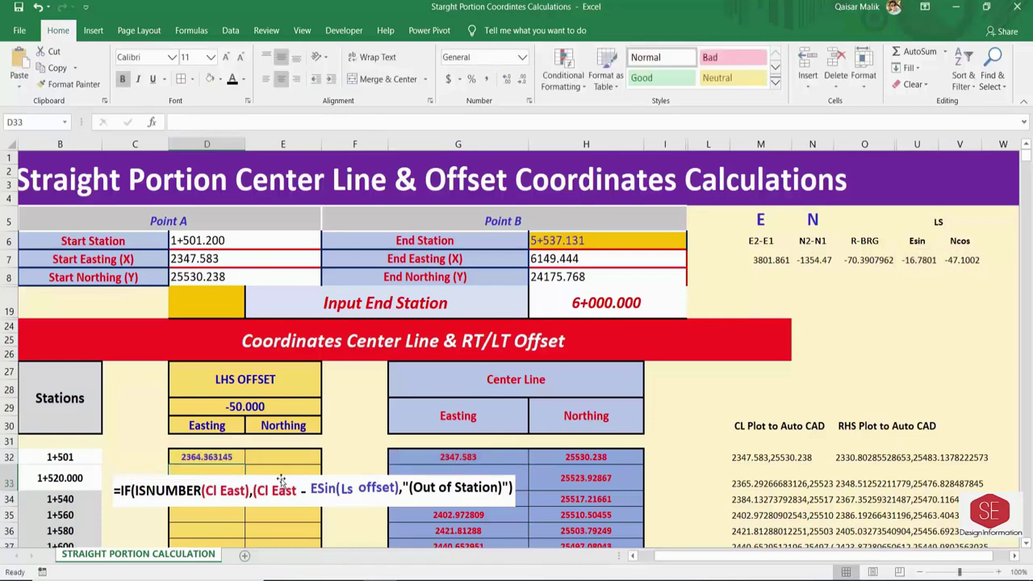
click(481, 459)
click(211, 460)
- Replace the Easting formula note picture with the Northing formula note picture
click(275, 458)
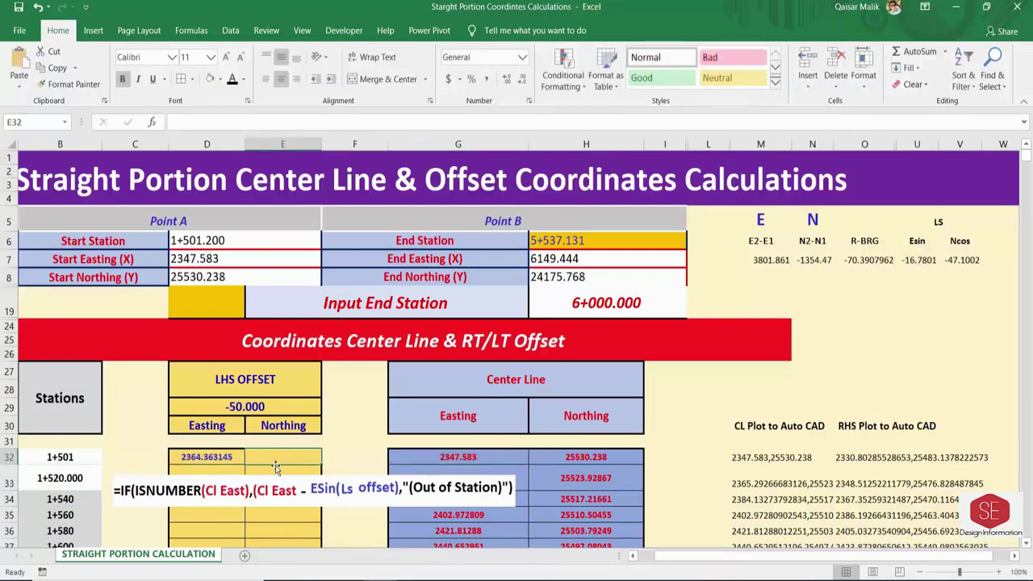
click(305, 494)
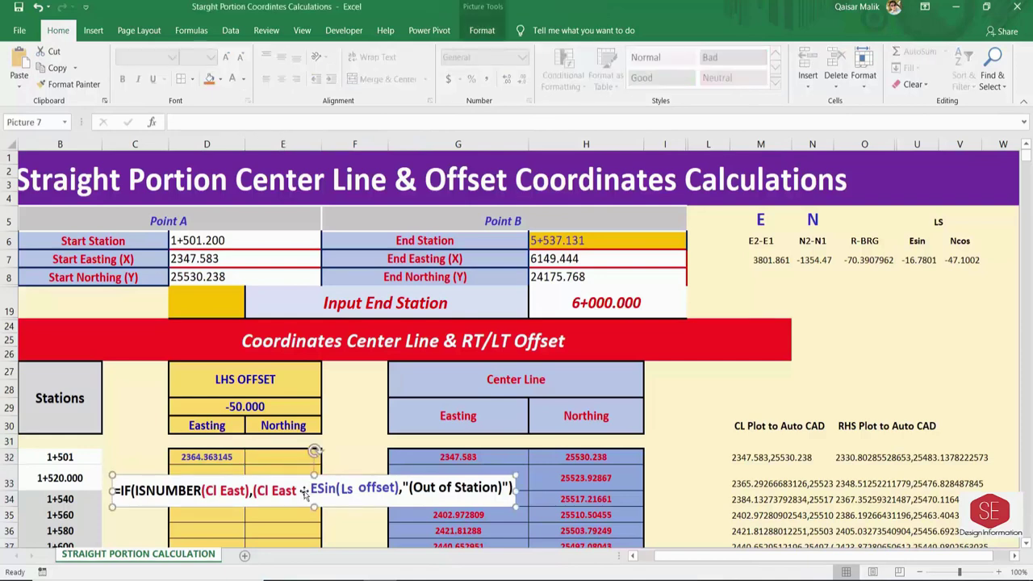
key(Delete)
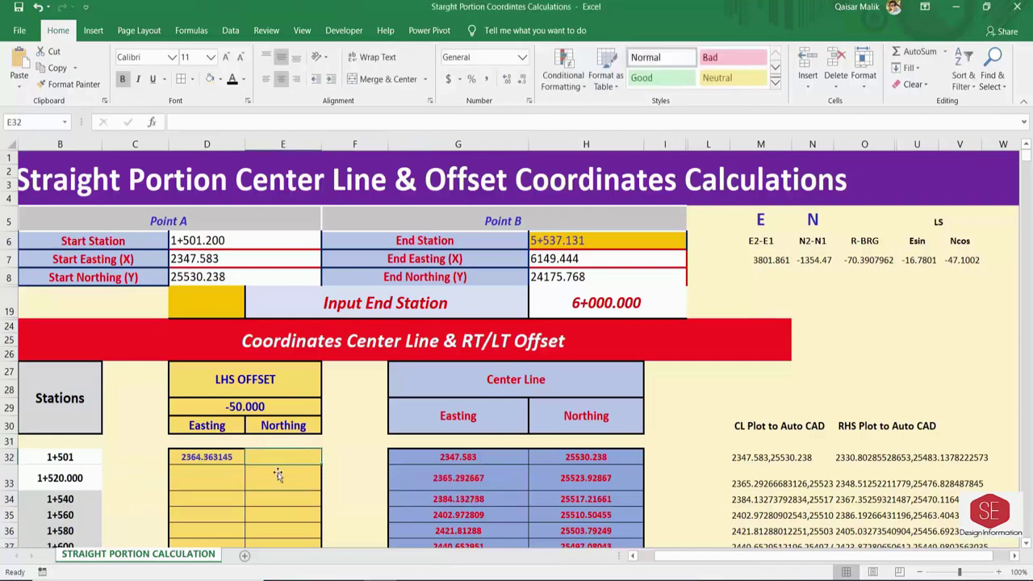
key(ctrl+v)
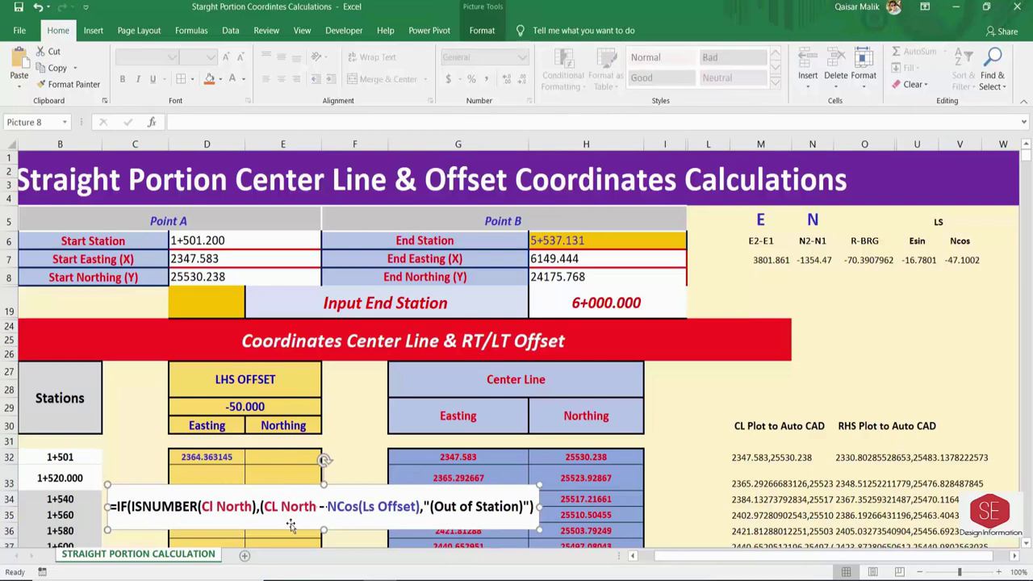
- Build =IF(ISNUMBER(H32),(H32-V7) in E32 for the LHS Northing
click(260, 458)
text(=)
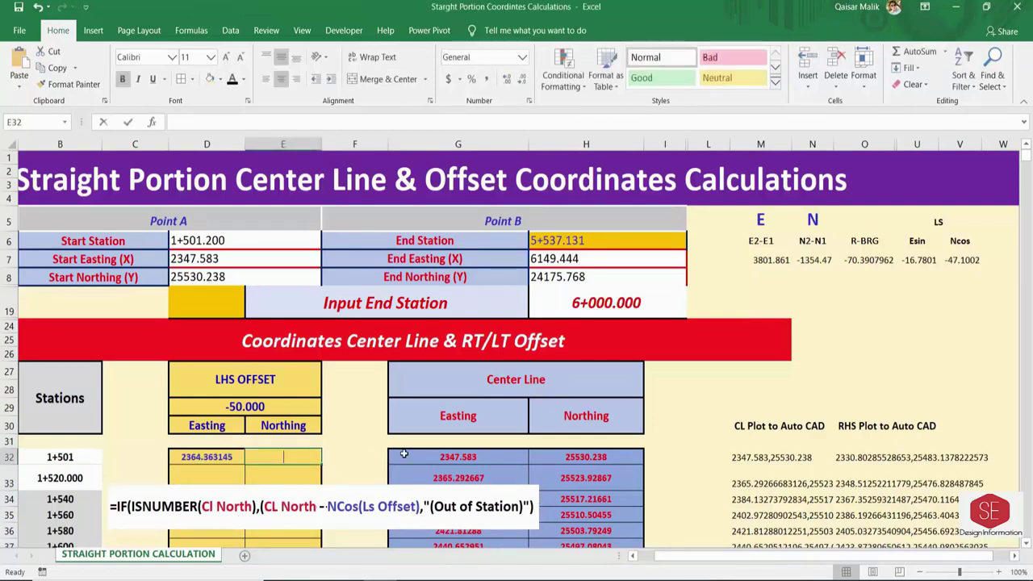
text(if()
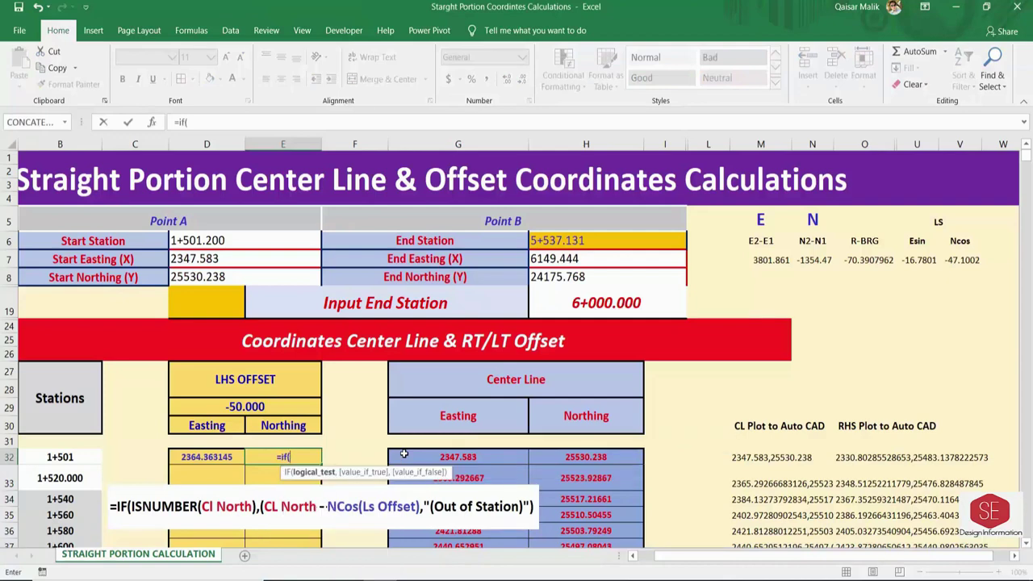
text(isn)
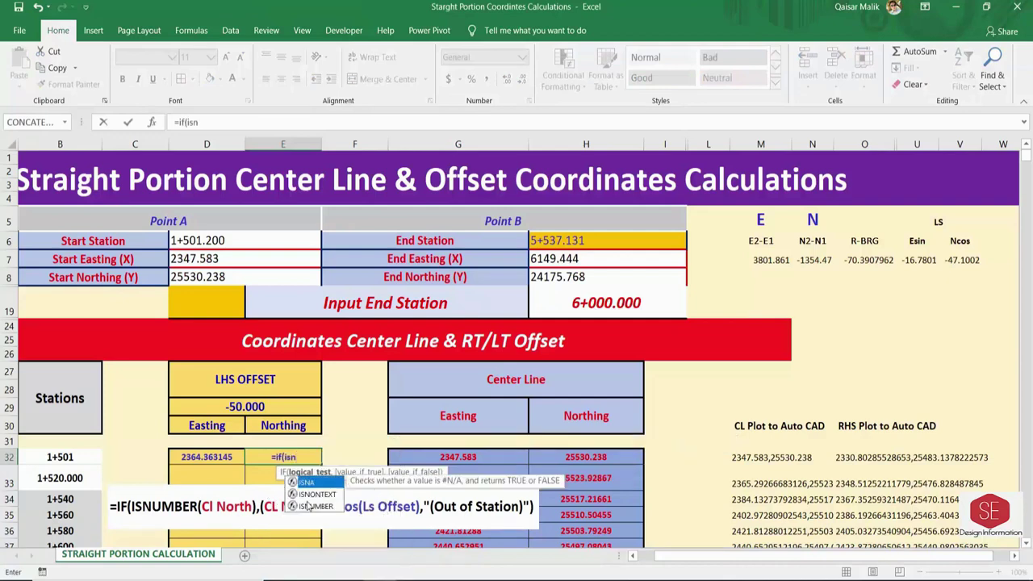
double_click(310, 507)
click(587, 457)
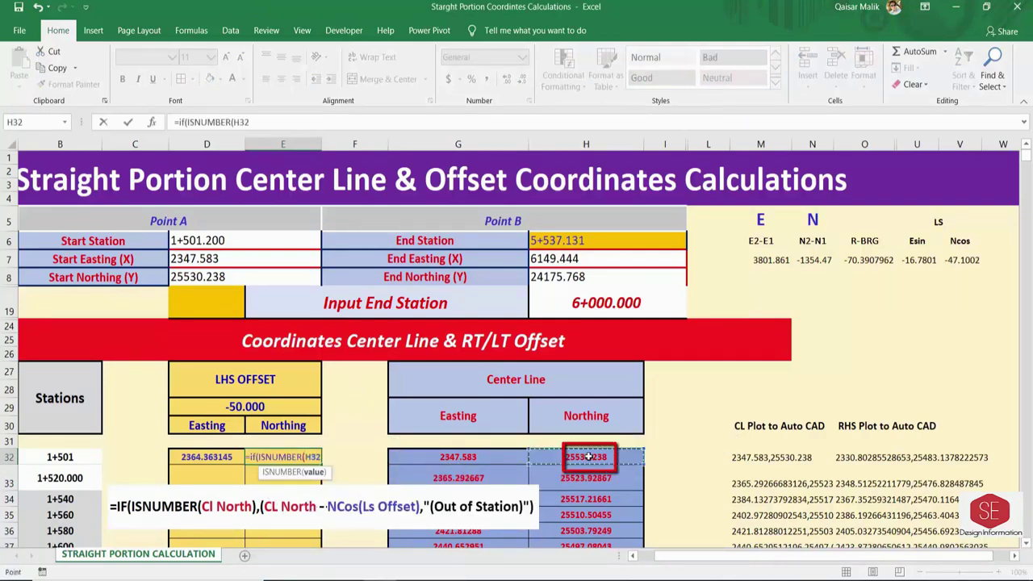
text(),)
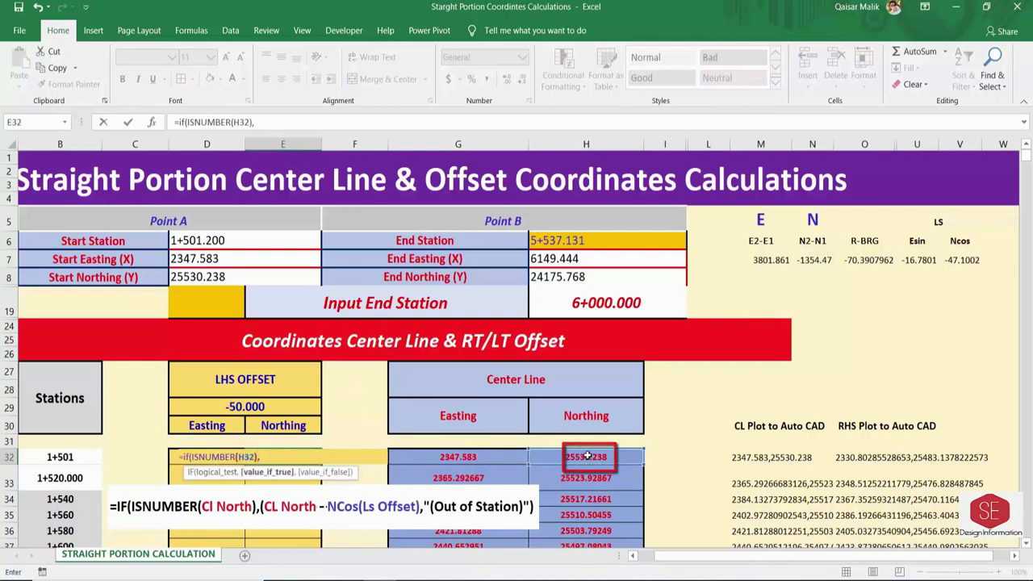
text(()
click(637, 456)
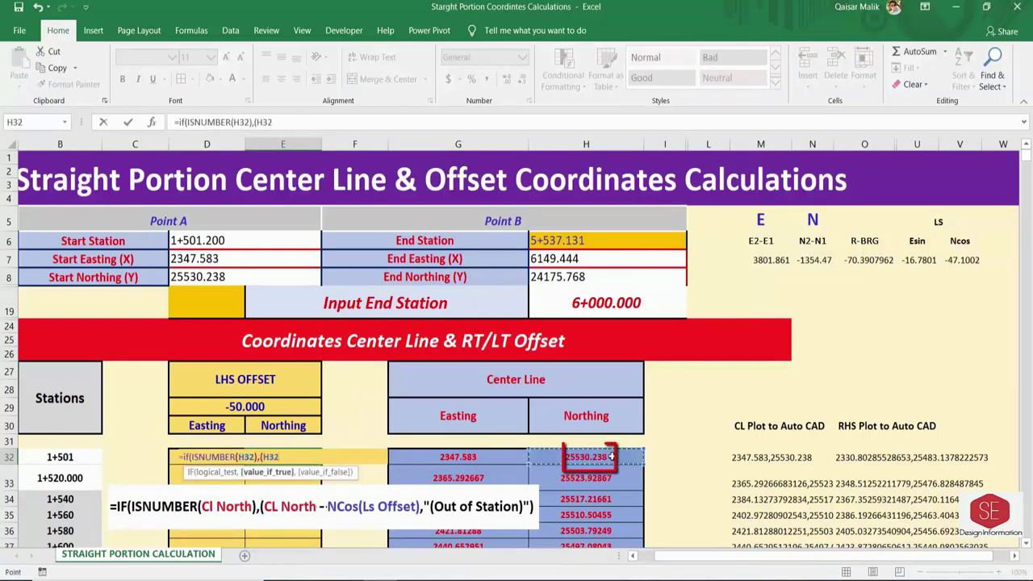
text(-)
click(957, 262)
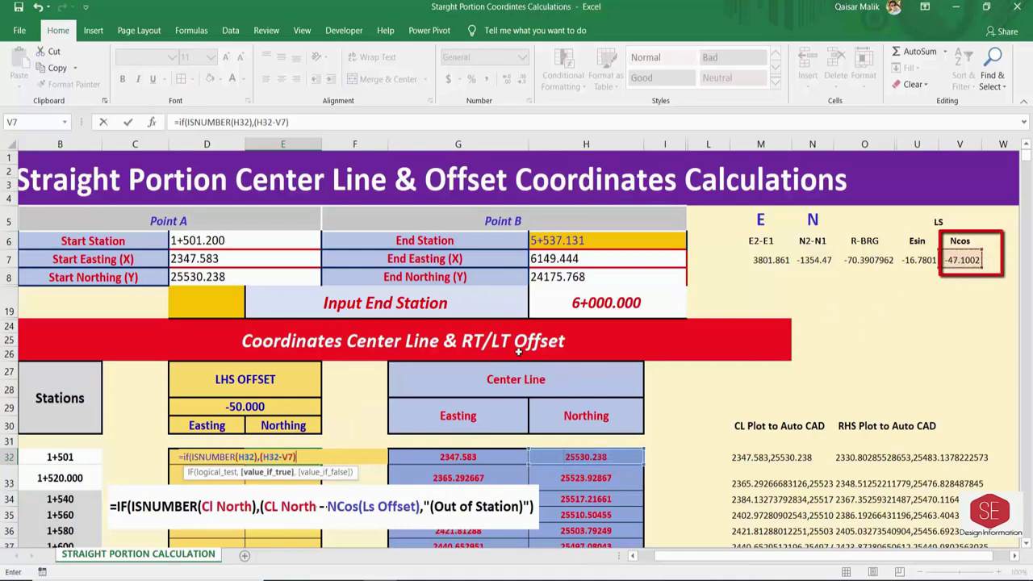
text())
- Lock V7 as $V$7 with F4 and finish with "(Out of Station)", giving 25577.33818
click(288, 474)
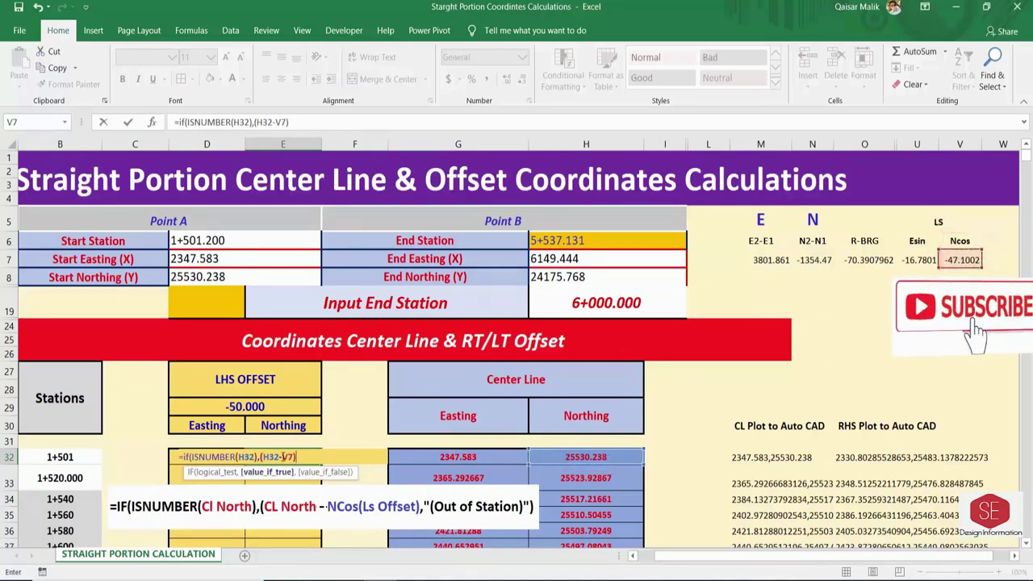
key(F4)
key(F4)
key(F4)
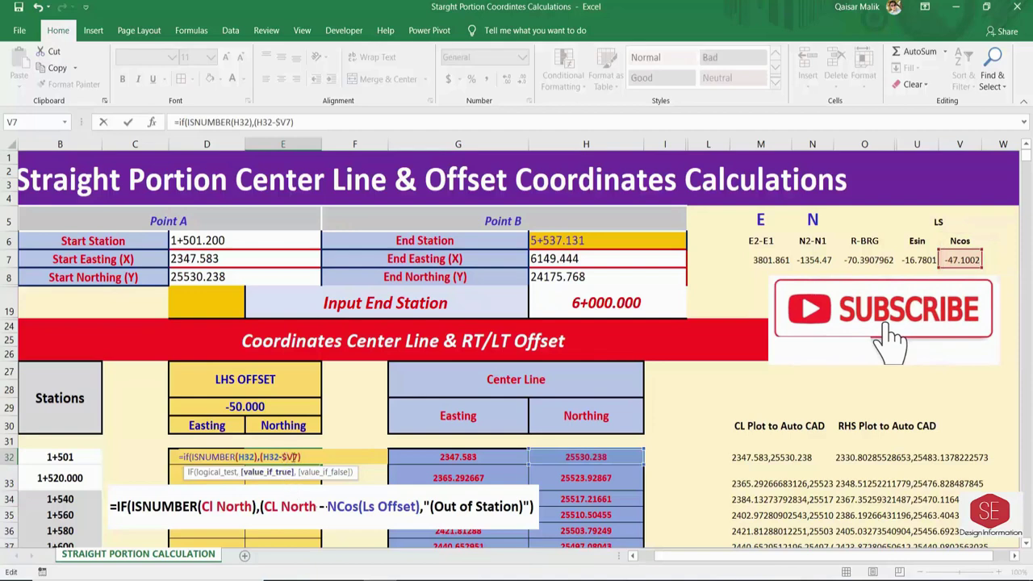
key(F4)
key(F4)
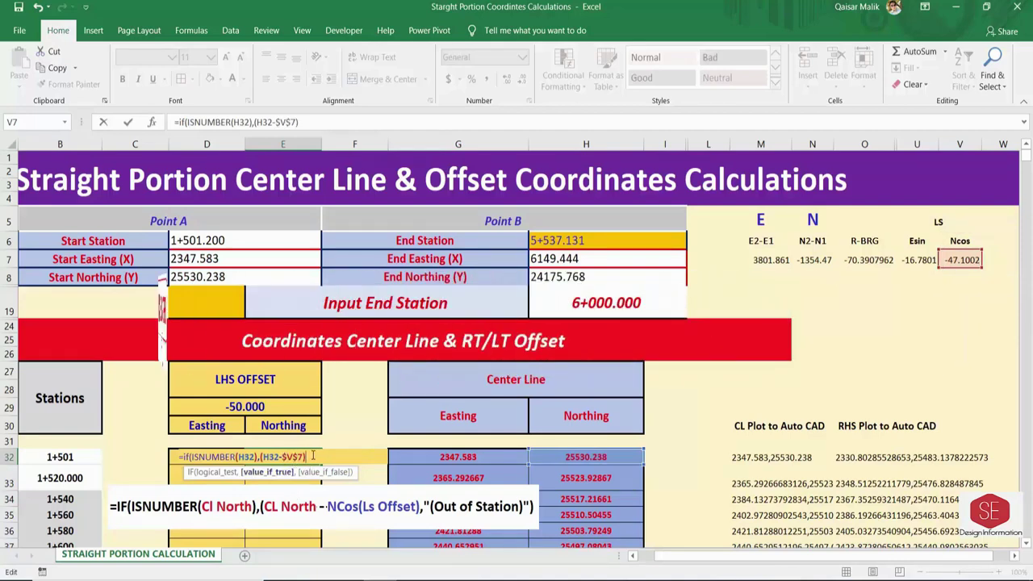
text(,"()
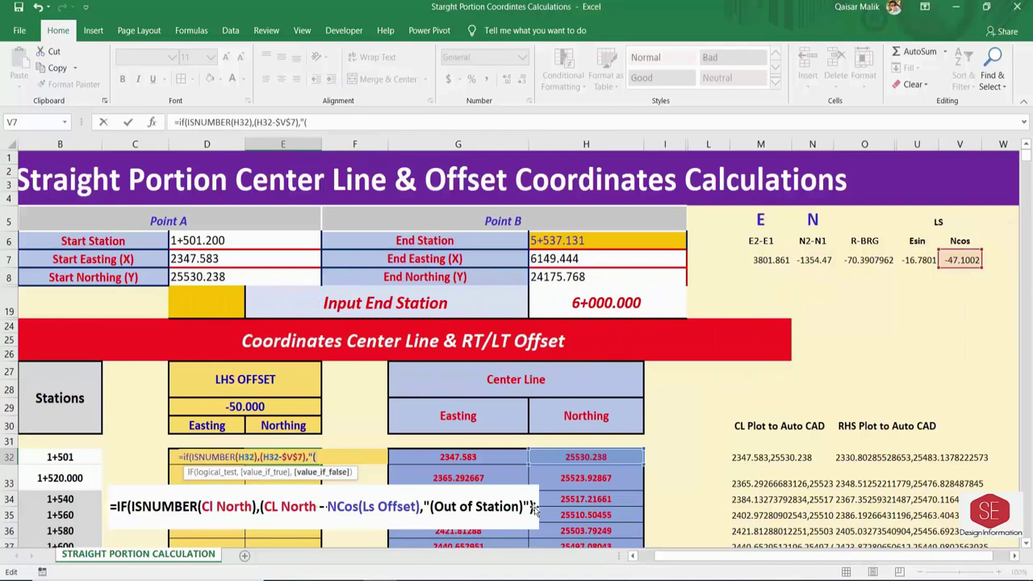
text(Out)
text( of Station)
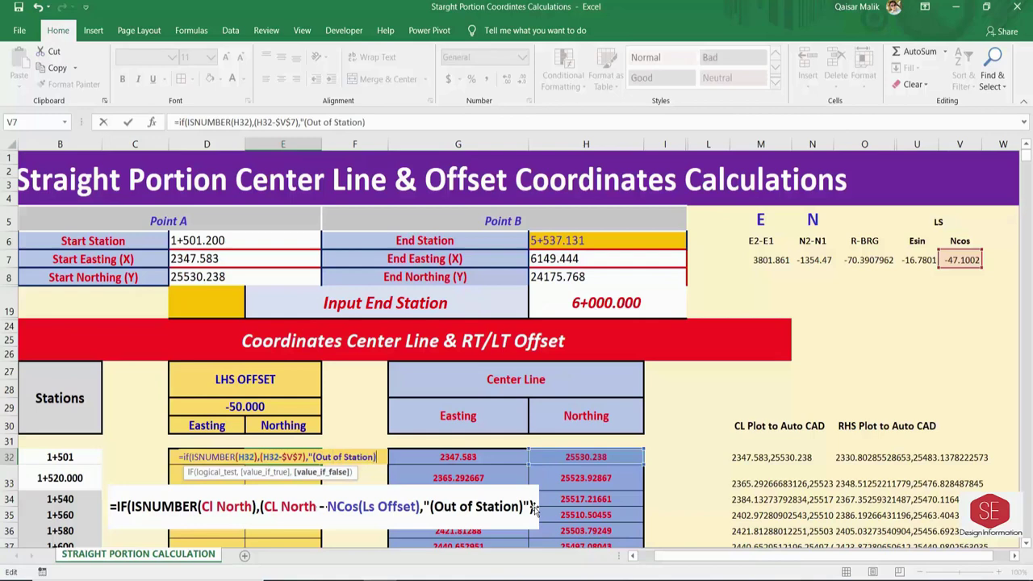
text())
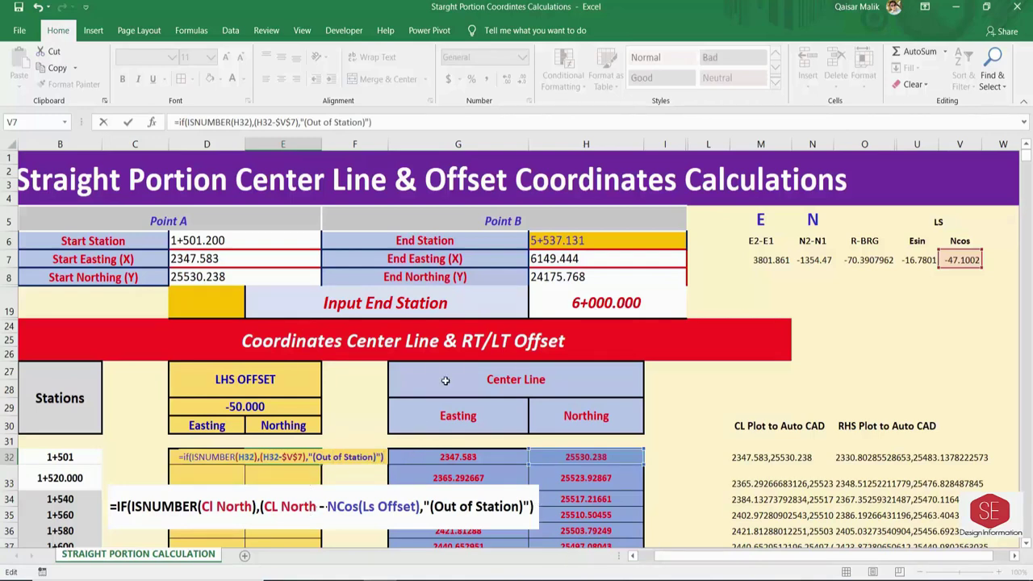
key(Return)
- Fill the D32:E32 LHS offset formulas down to row 1005
drag(229, 458, 299, 466)
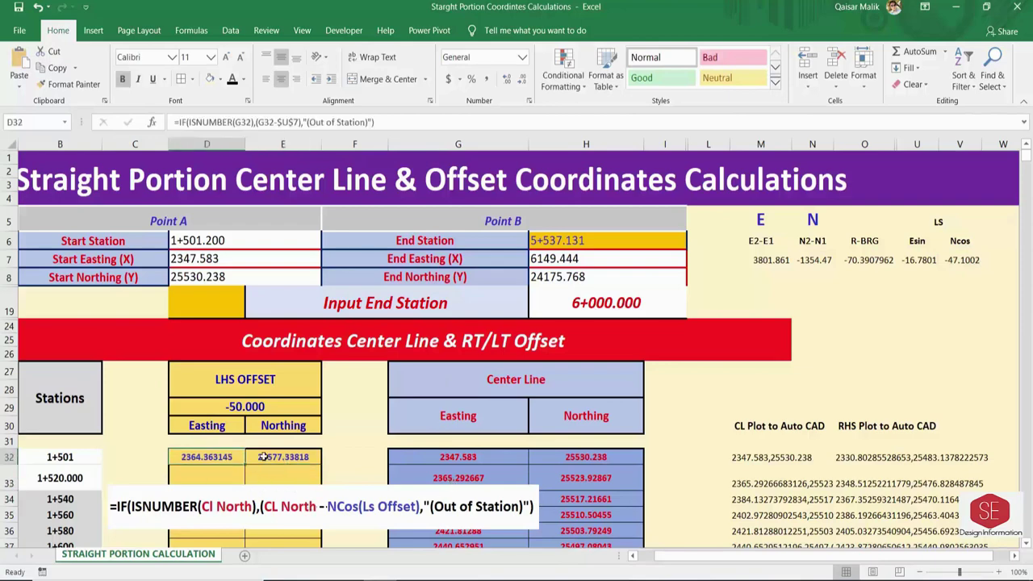
click(299, 465)
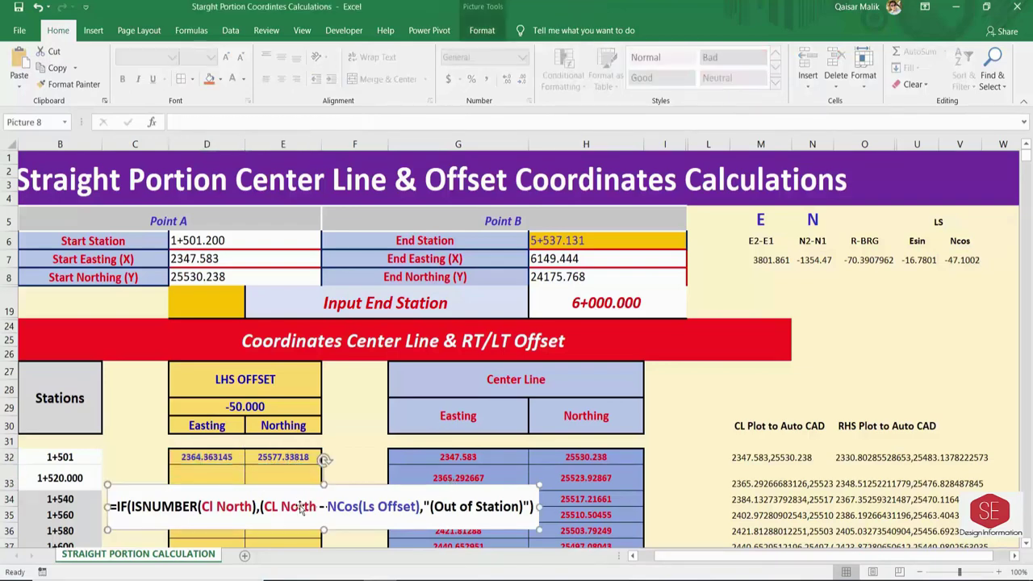
scroll(393, 422, down, 2)
scroll(392, 422, down, 2)
scroll(397, 416, up, 1)
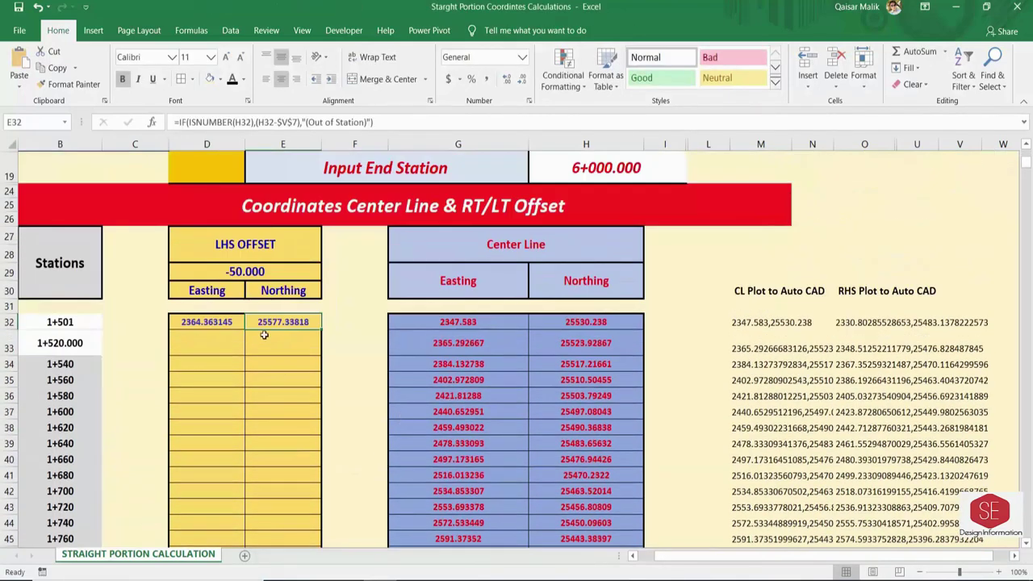
mouse_move(217, 322)
mouse_down()
mouse_move(286, 322)
mouse_move(328, 542)
mouse_move(329, 531)
mouse_up()
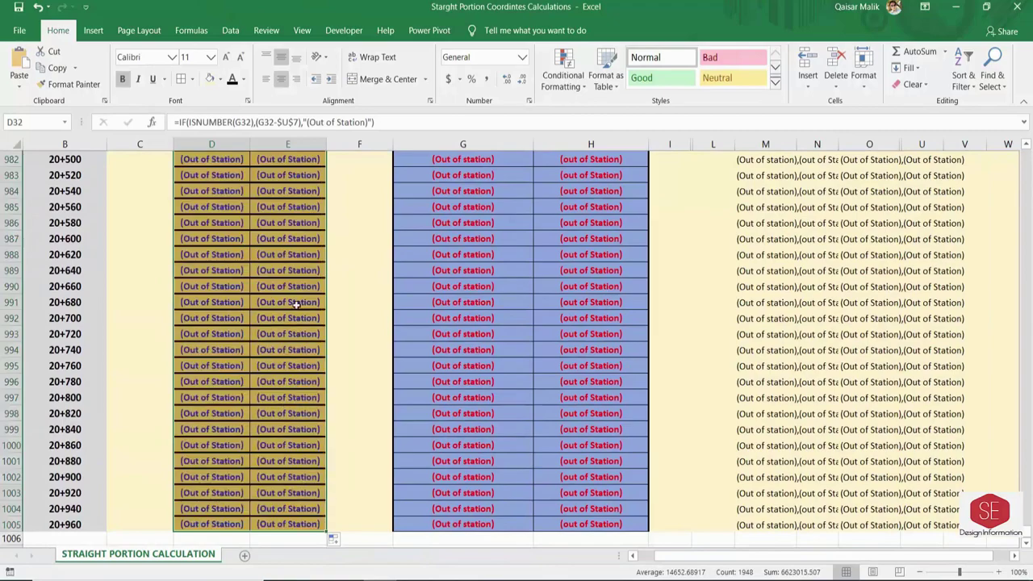
drag(1030, 536, 1027, 219)
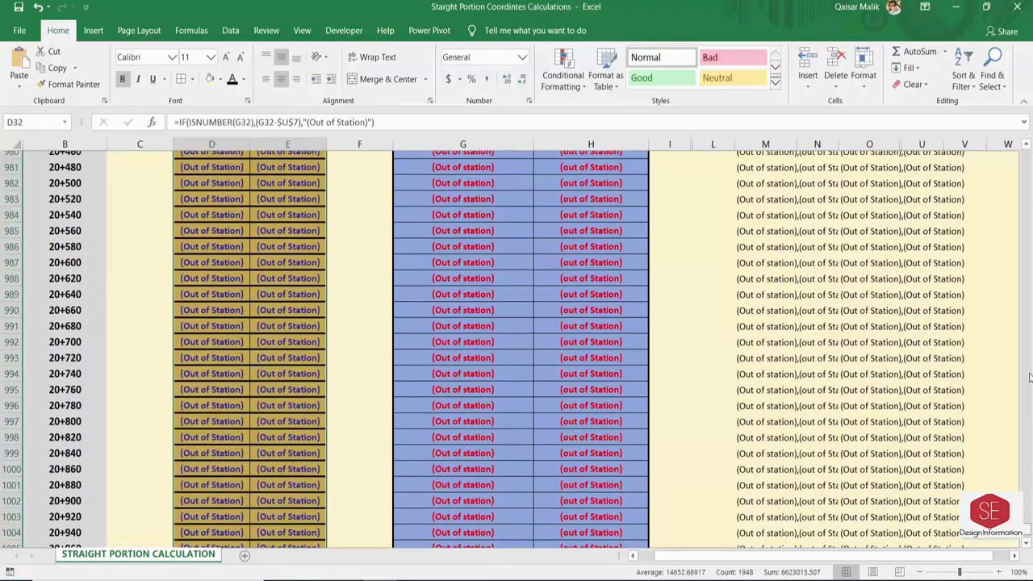
scroll(244, 364, down, 20)
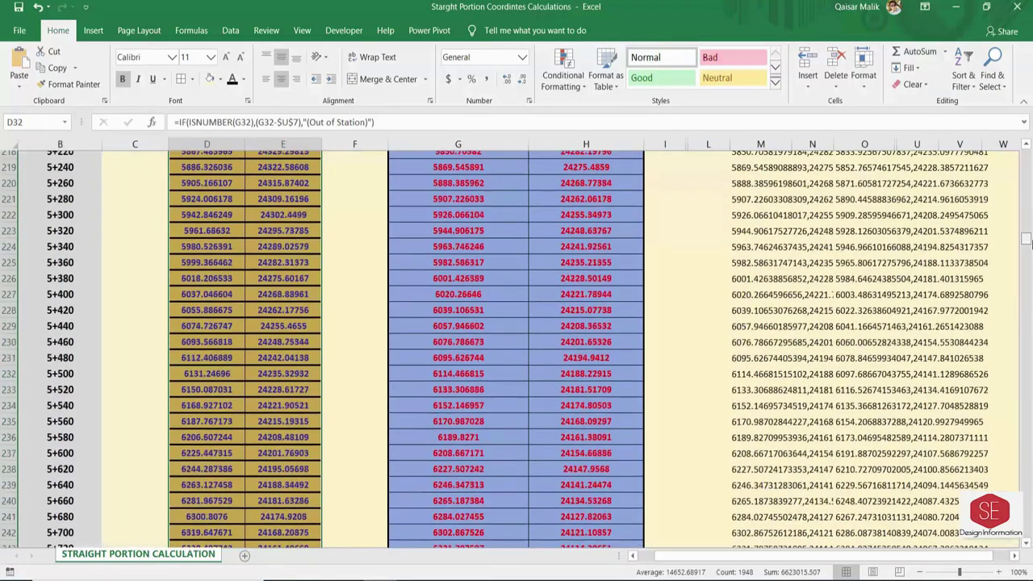
- Check station 6+000 and row 258's Out of Station results in columns D, E and G
click(214, 365)
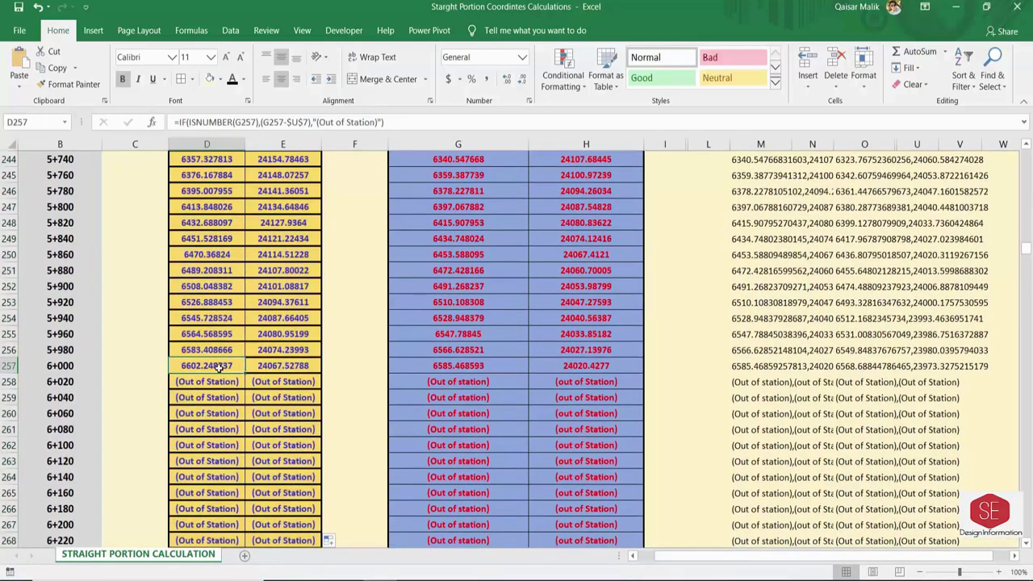
click(63, 378)
click(466, 378)
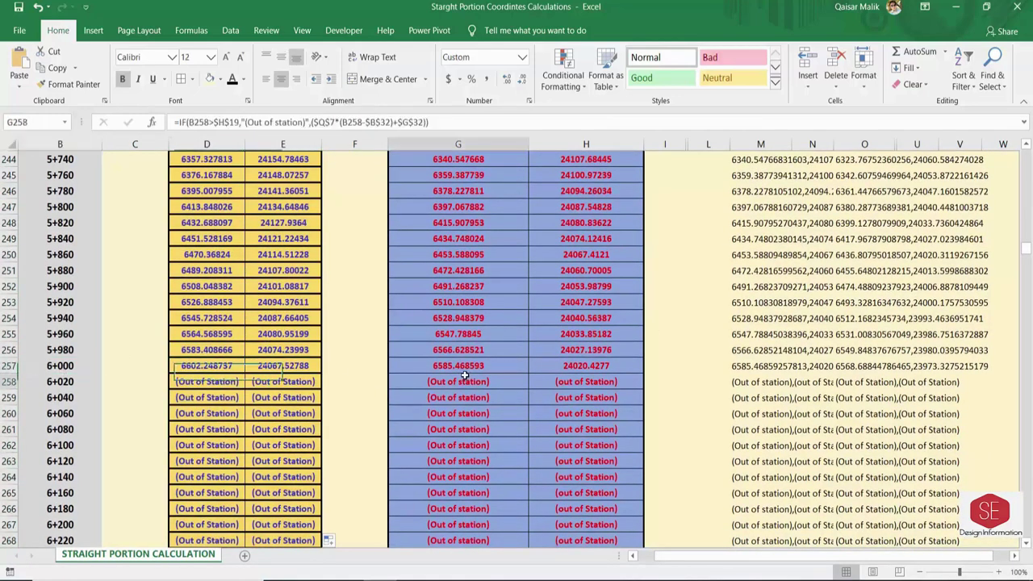
click(234, 381)
click(274, 382)
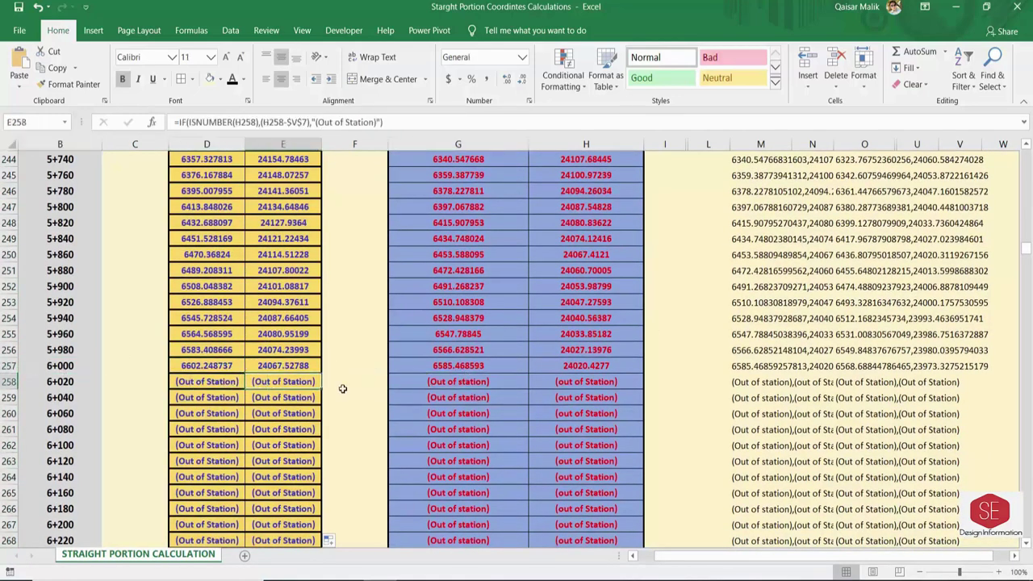
scroll(342, 388, up, 7)
scroll(342, 389, up, 9)
scroll(342, 388, up, 8)
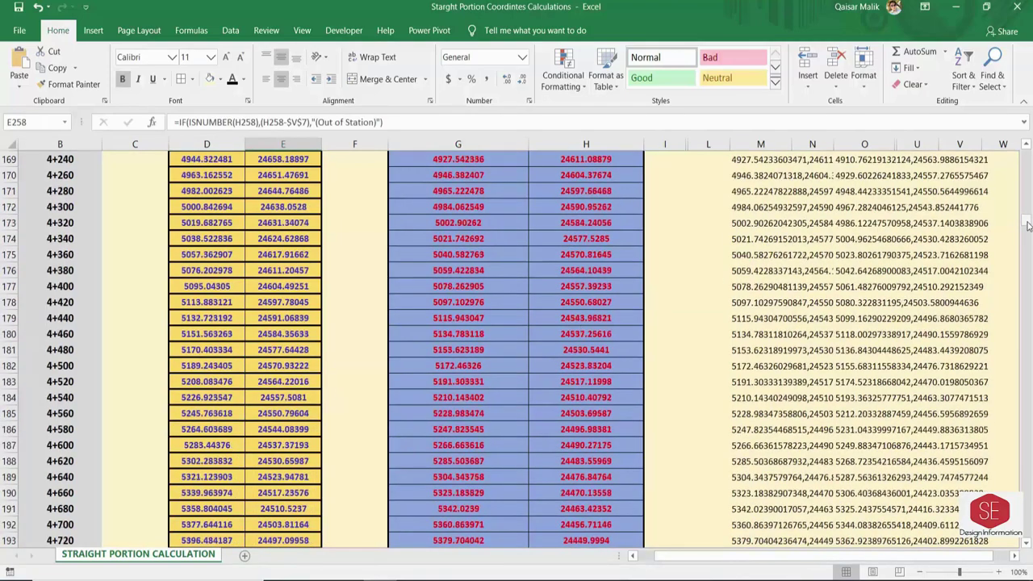
drag(1029, 226, 1028, 158)
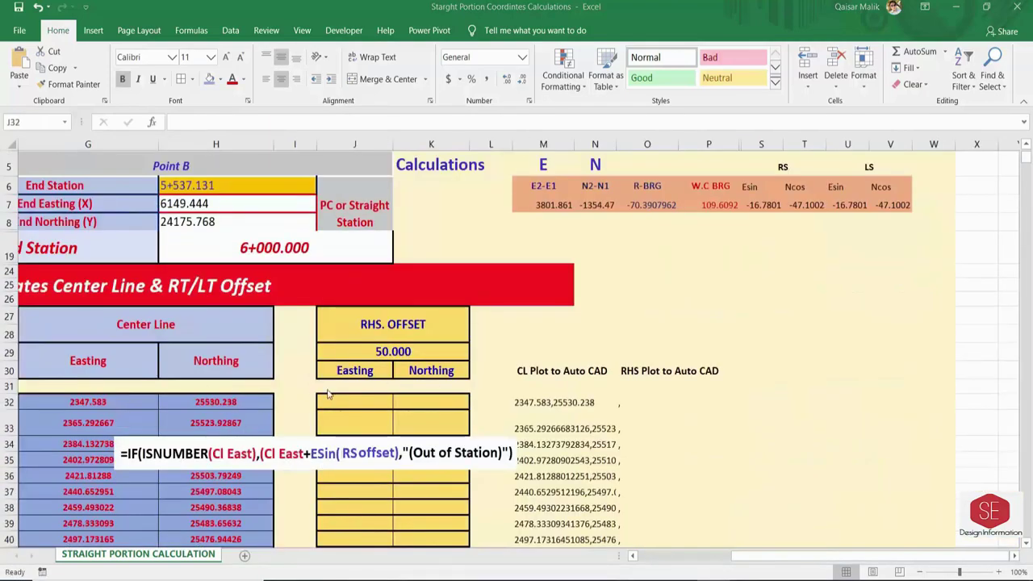
- After checking RS Esin S7 and Ncos T7, start =IF(ISNUMBER(G32), in J32
click(822, 206)
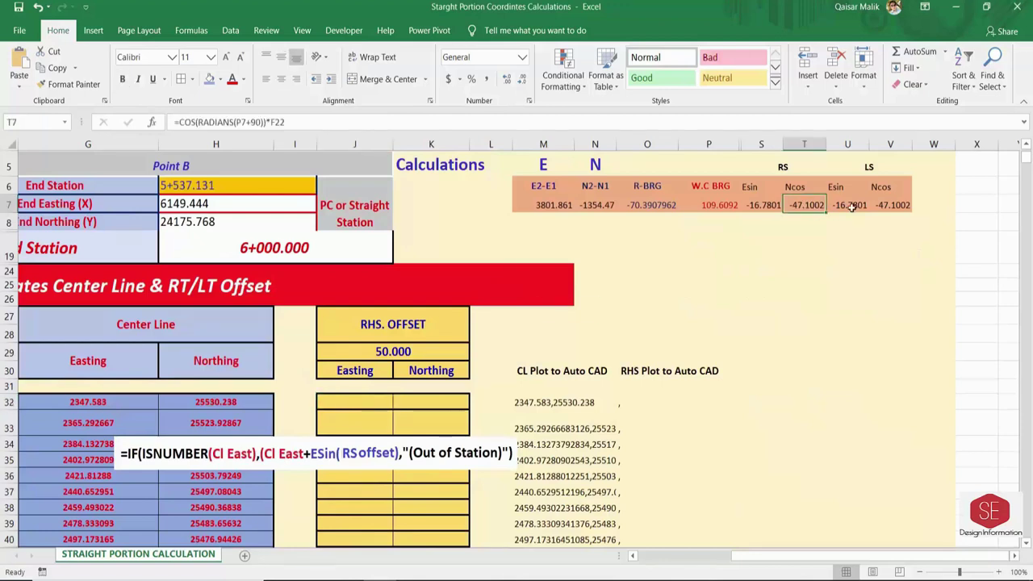
click(765, 205)
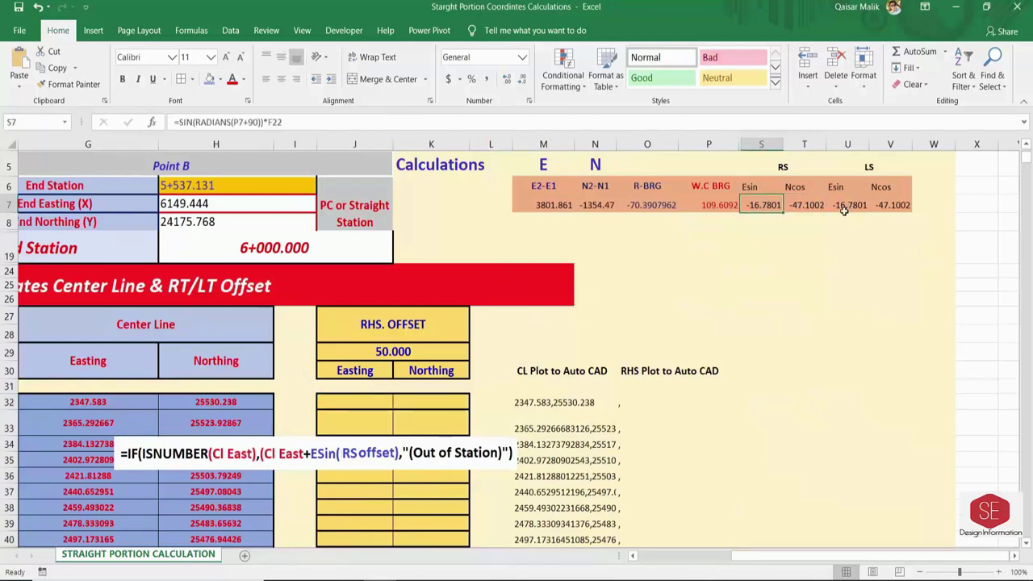
click(373, 402)
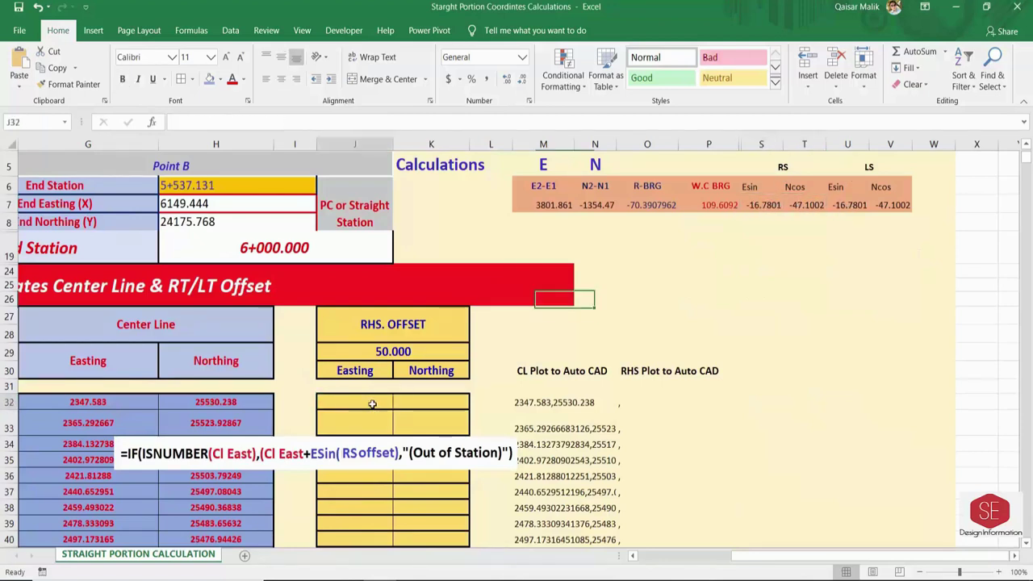
text(=IF)
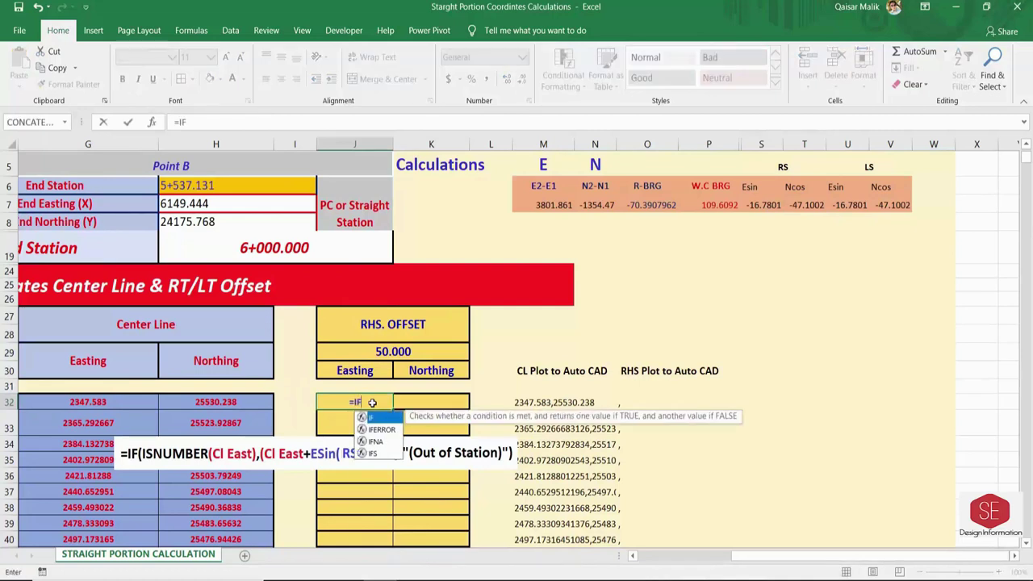
text((ISN)
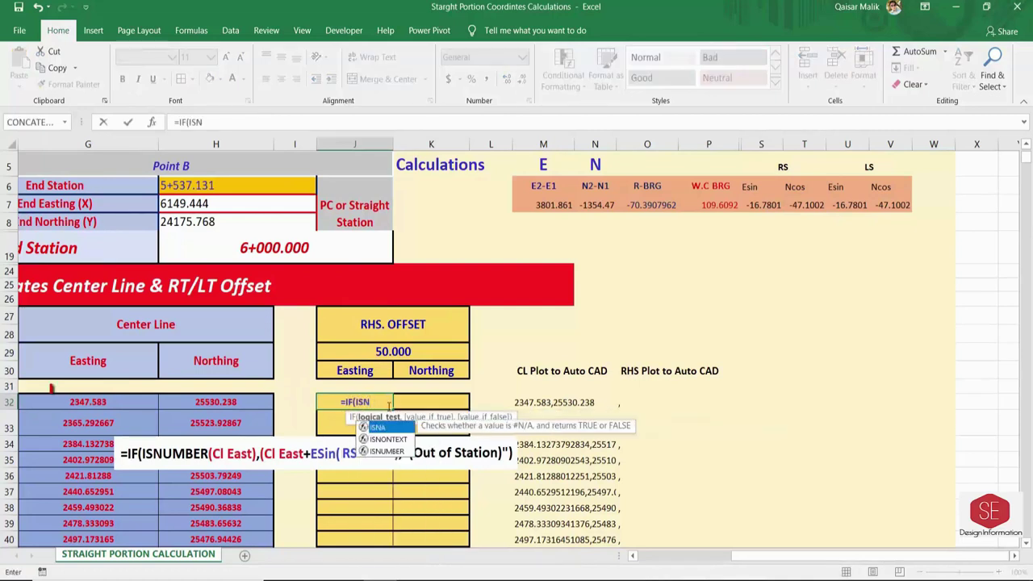
key(Down)
key(Down)
key(Tab)
click(91, 402)
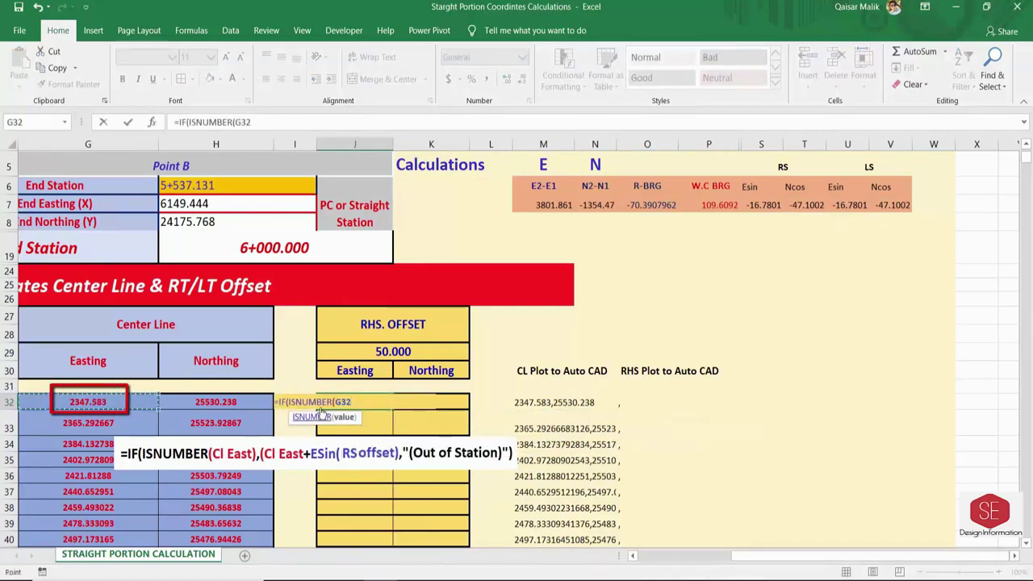
text())
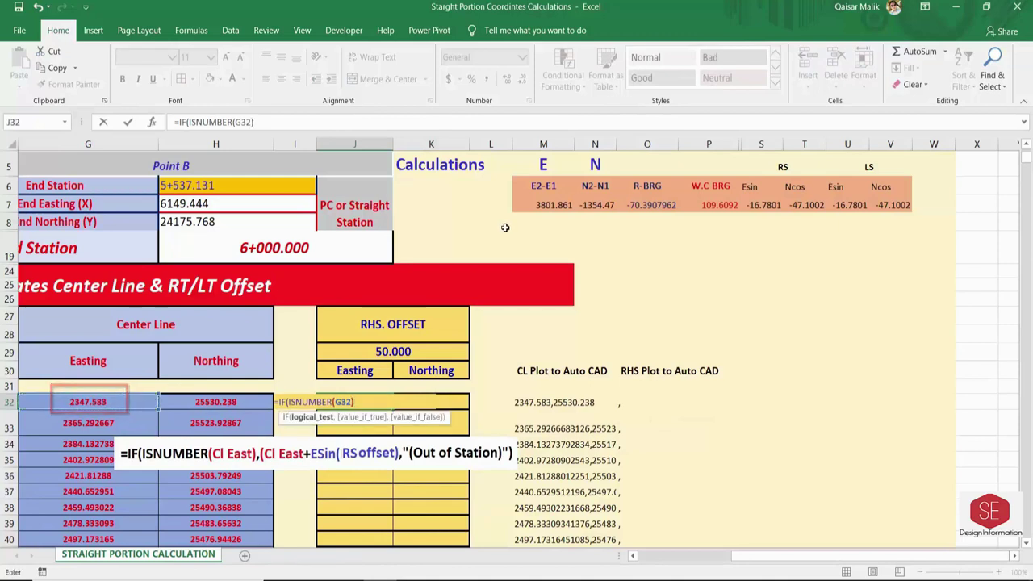
text(,()
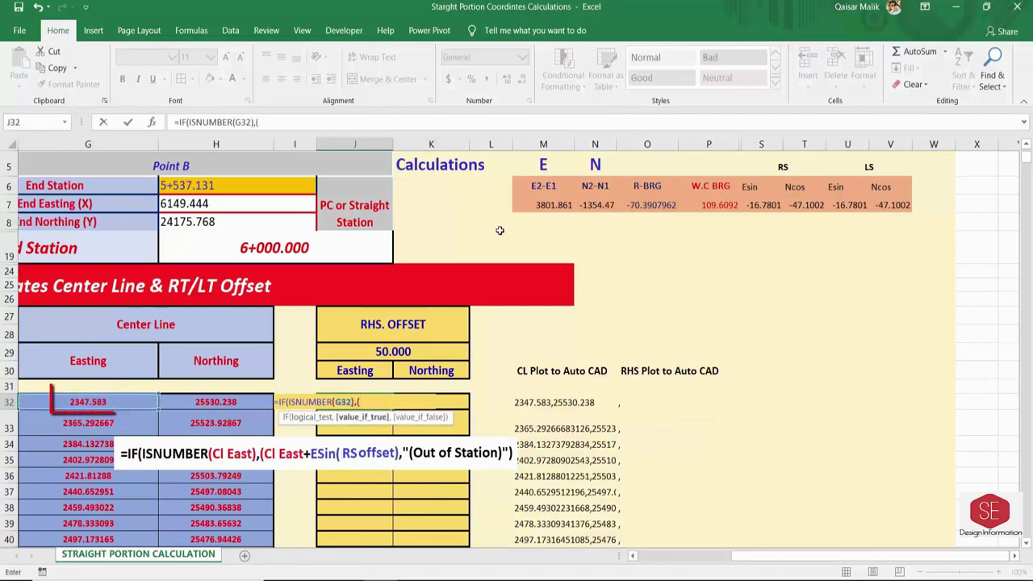
- Complete J32 as (G32+S7) else "(Out of Station)", returning 2330.802855
click(115, 401)
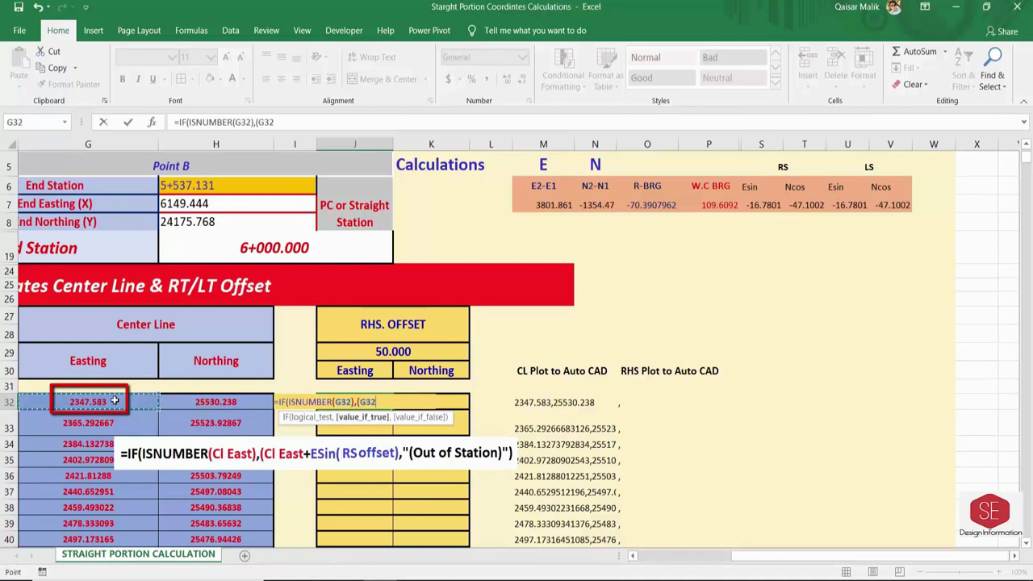
text(+)
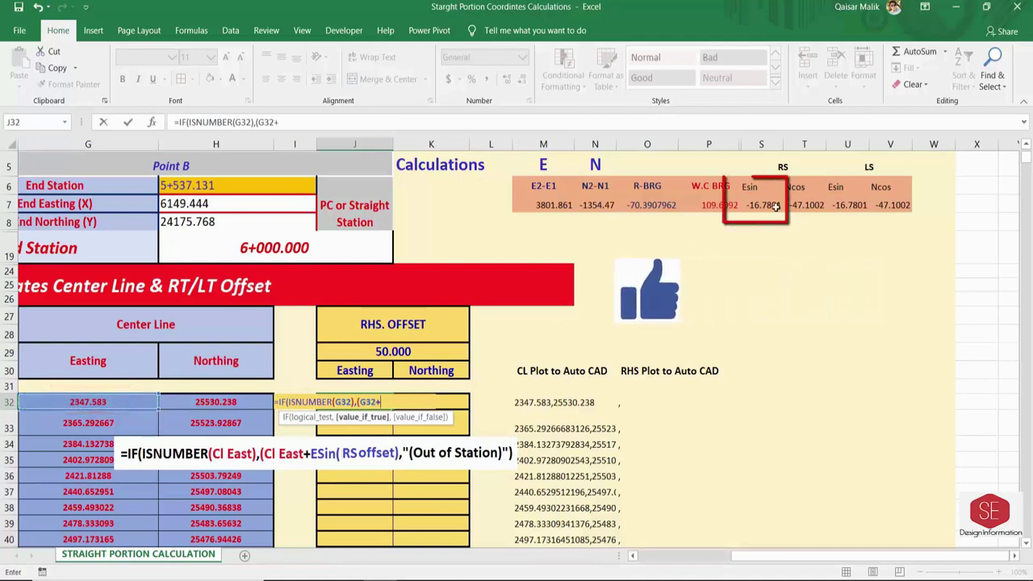
click(769, 207)
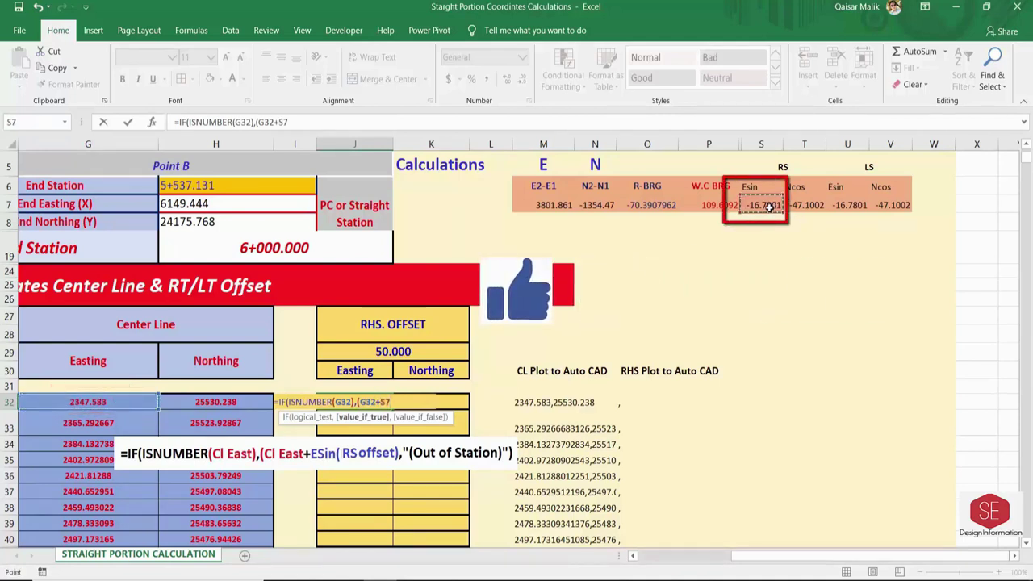
text(),"()
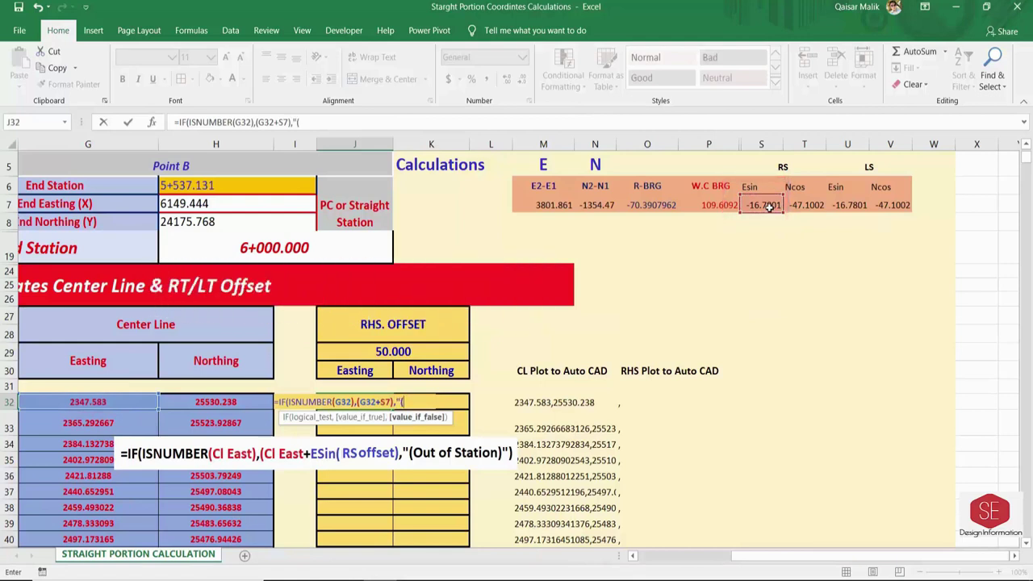
text(Out o)
text(f Station)
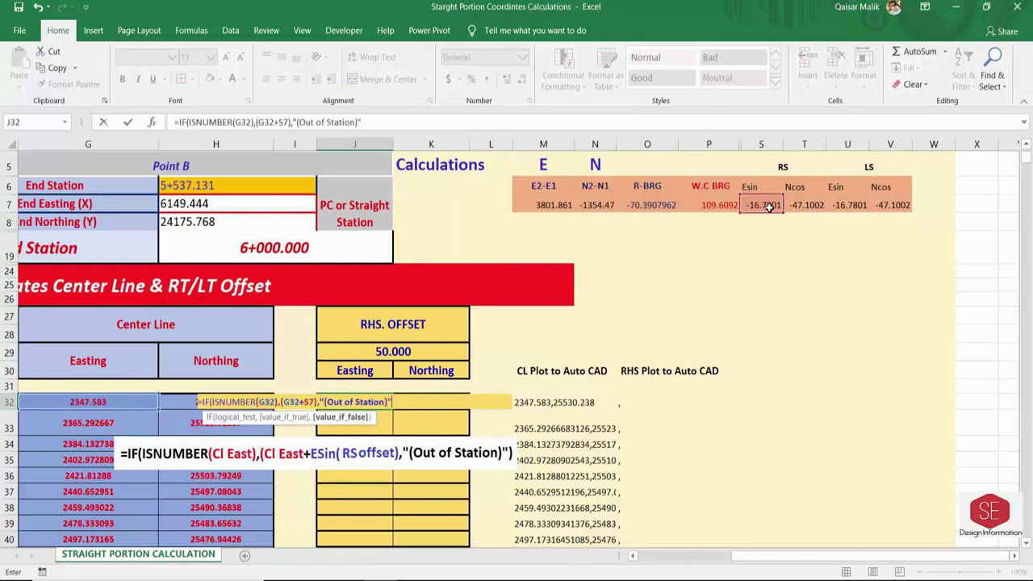
key(Return)
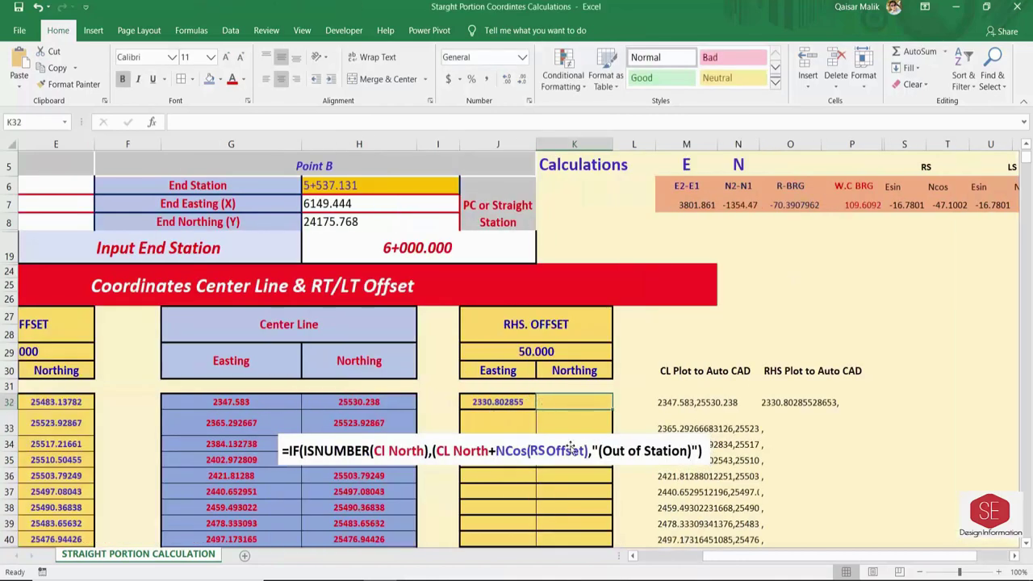
text(=)
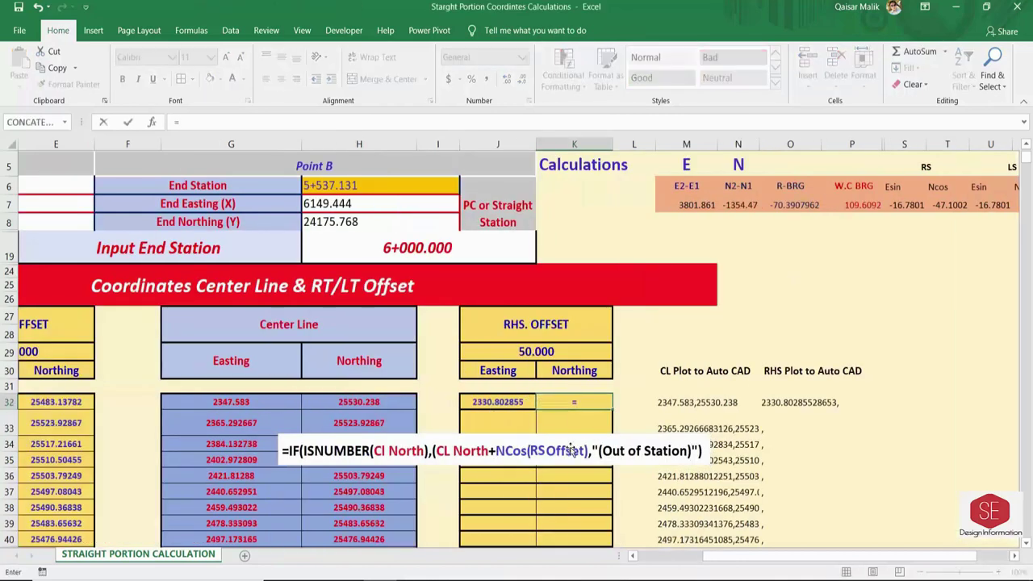
text(if(is)
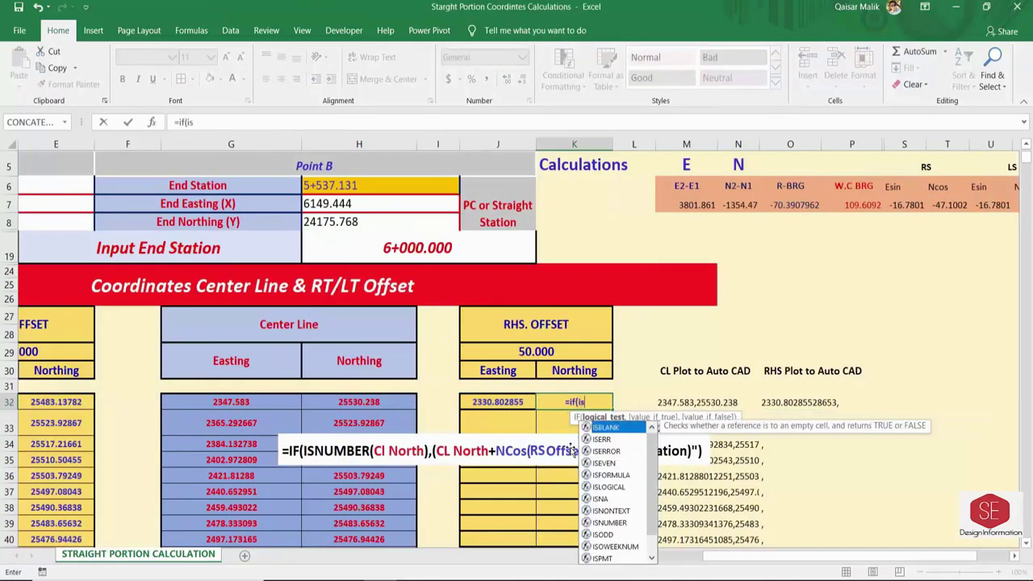
text(n)
- Enter =IF(ISNUMBER(H32),(H32+T7),"(Out of Station)") in K32, returning 25483.13782
double_click(604, 451)
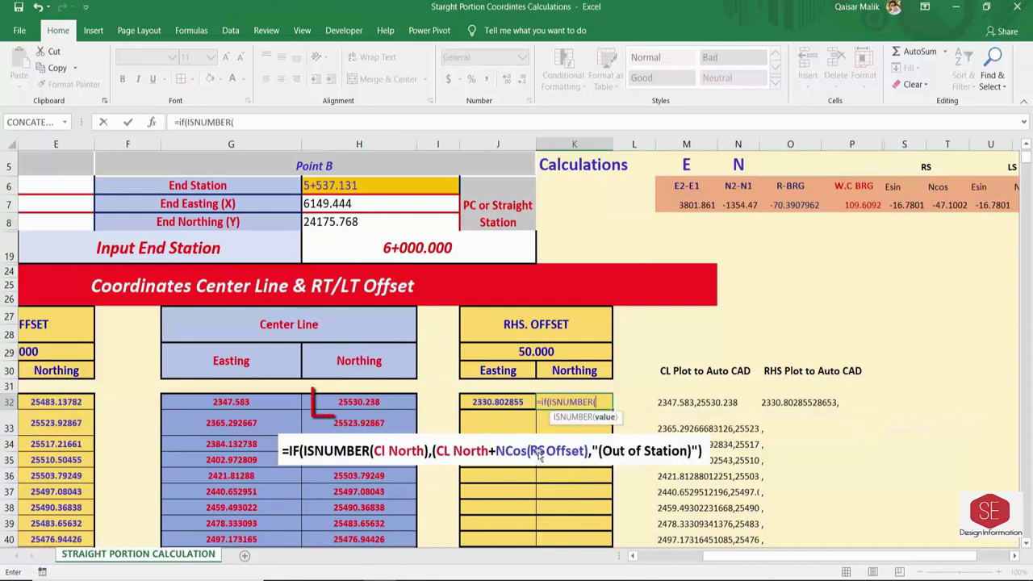
click(359, 403)
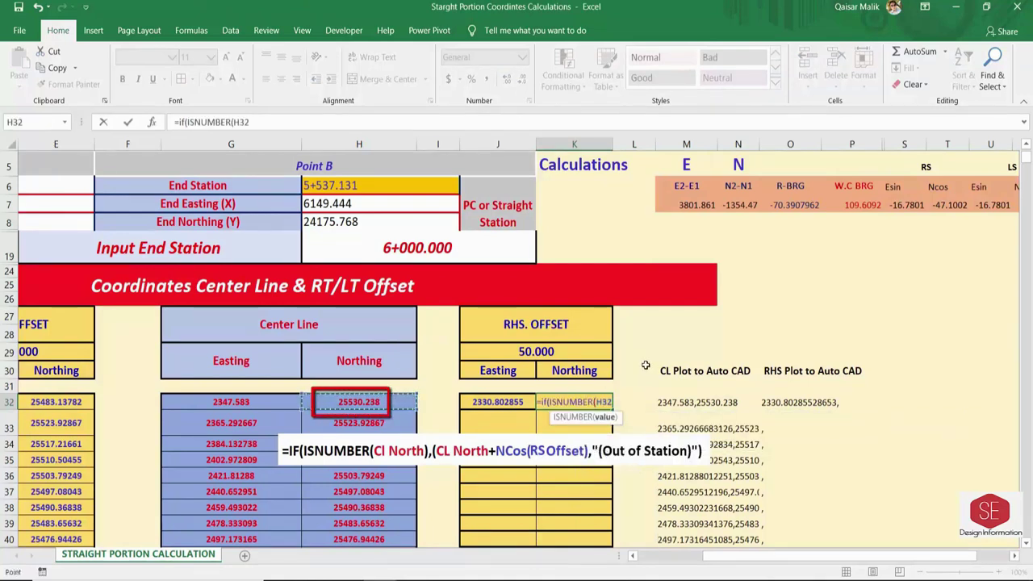
text(),()
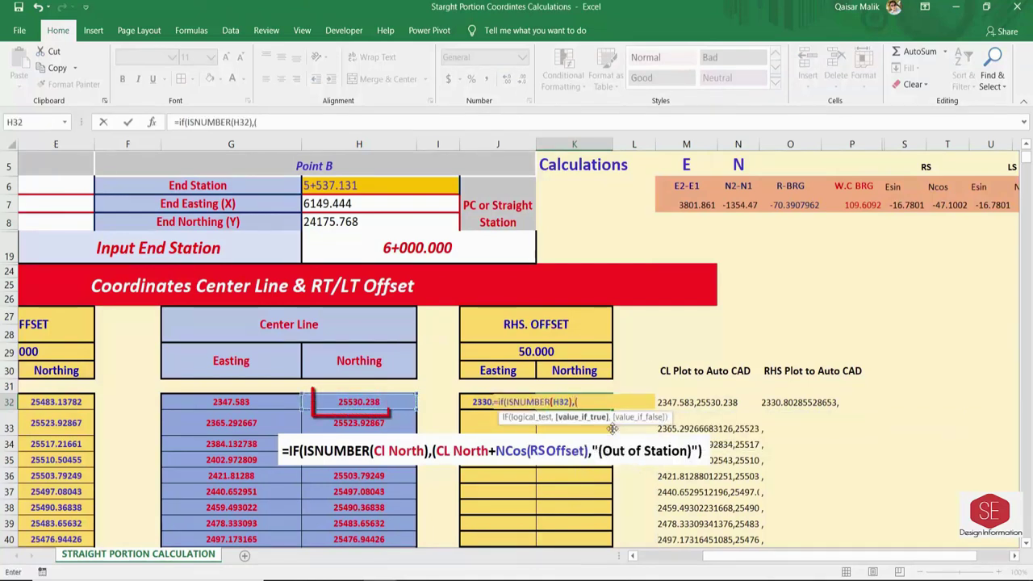
click(384, 402)
text(+)
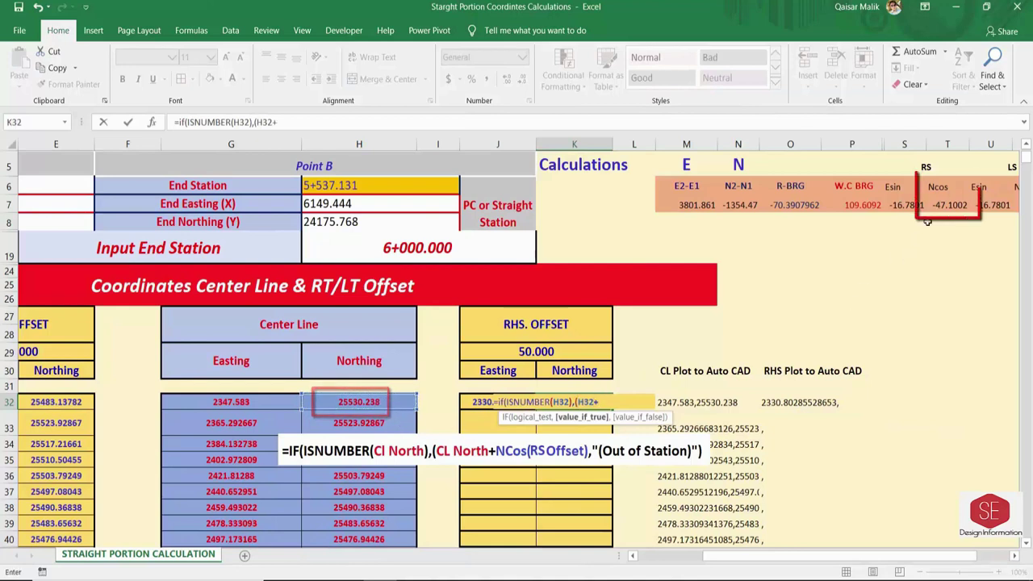
click(941, 205)
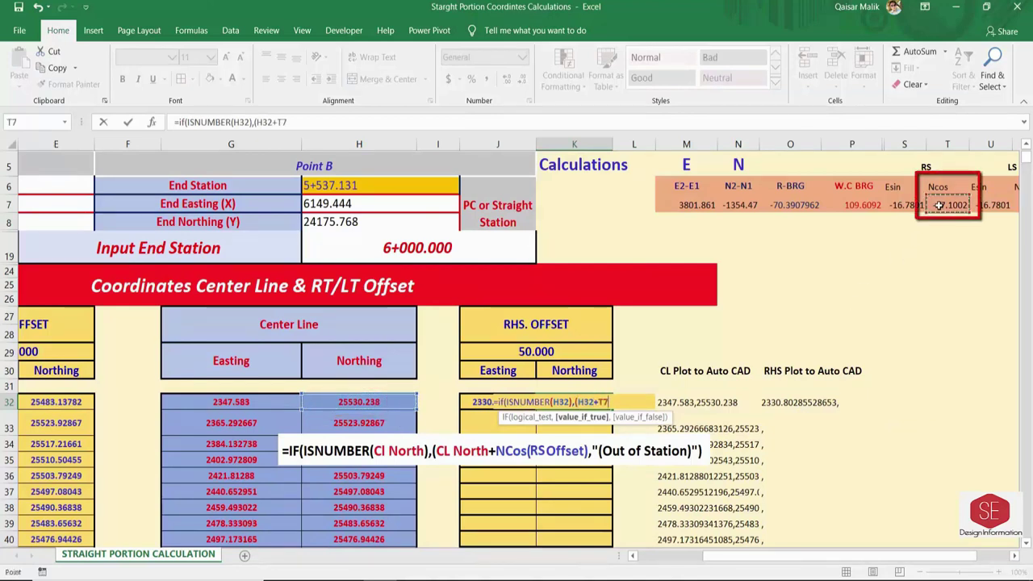
text())
text(,"(O)
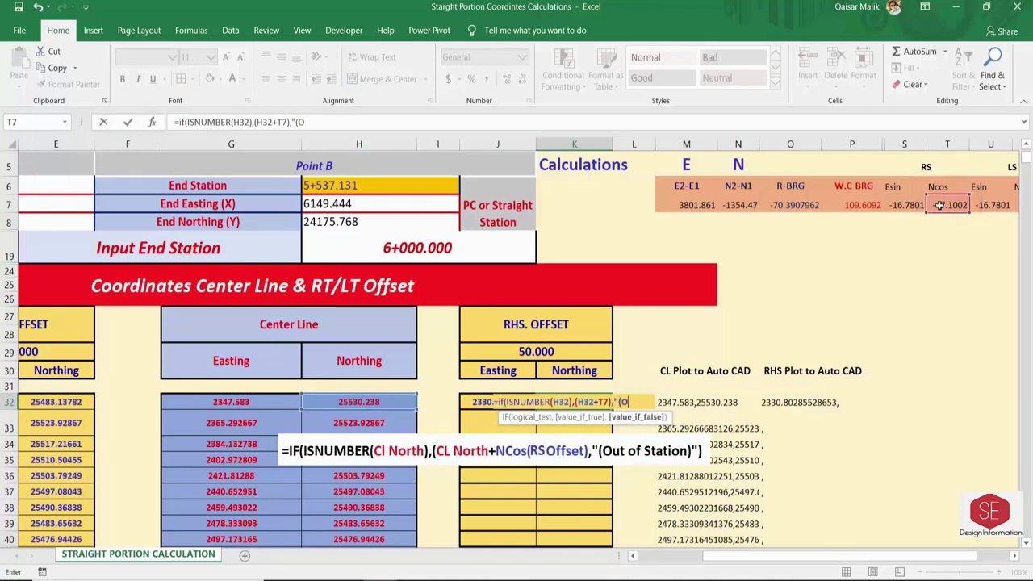
text(ut of Station)
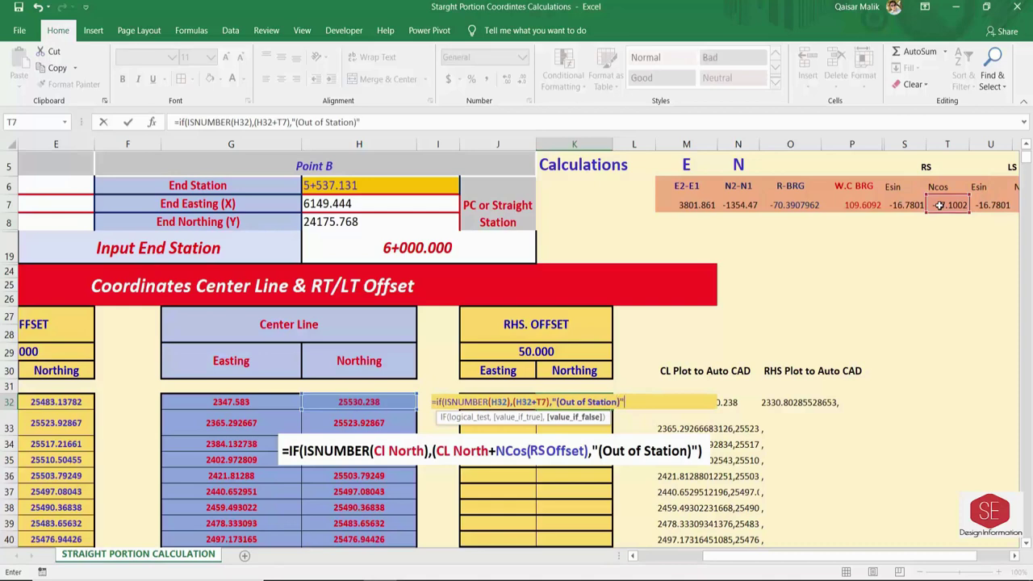
text())
key(Return)
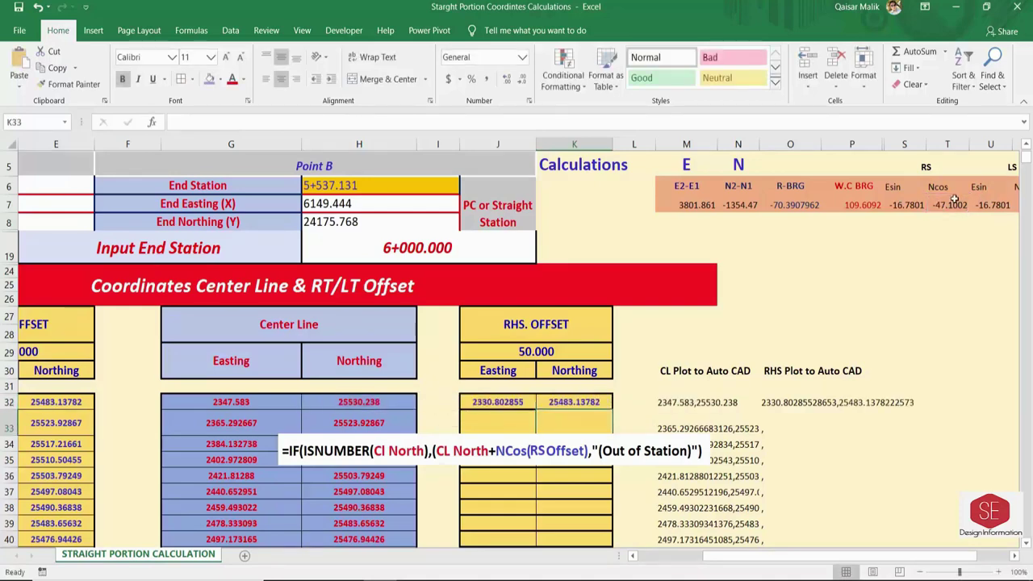
- Make the S7 and T7 references absolute in the J32 and K32 formulas
double_click(356, 443)
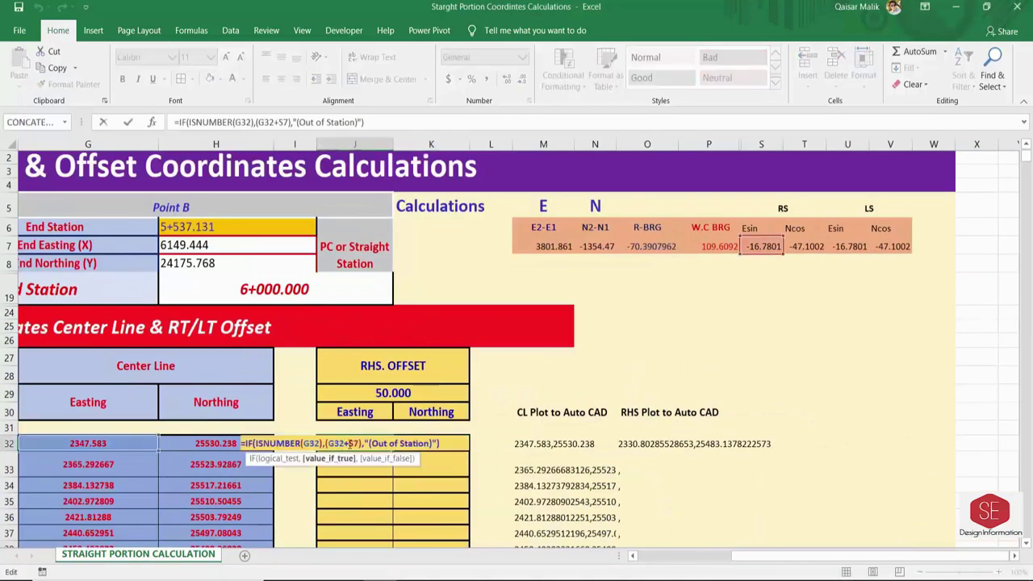
text($S)
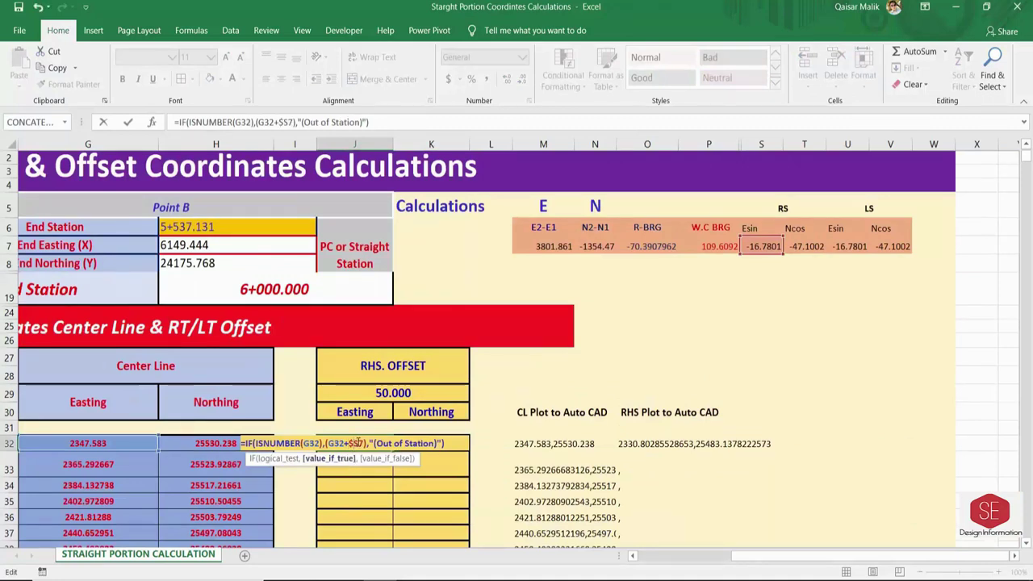
text($)
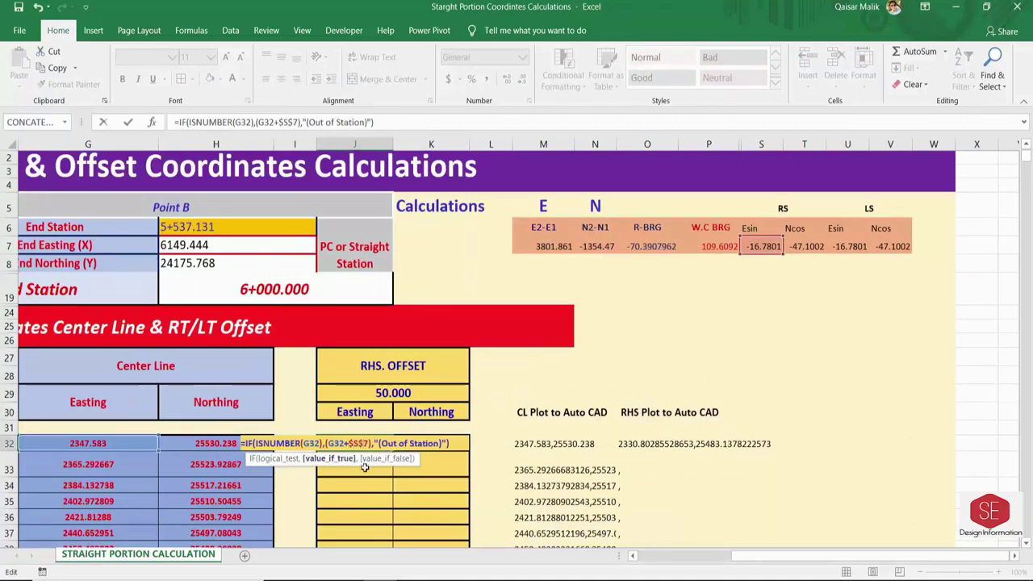
key(Return)
double_click(425, 444)
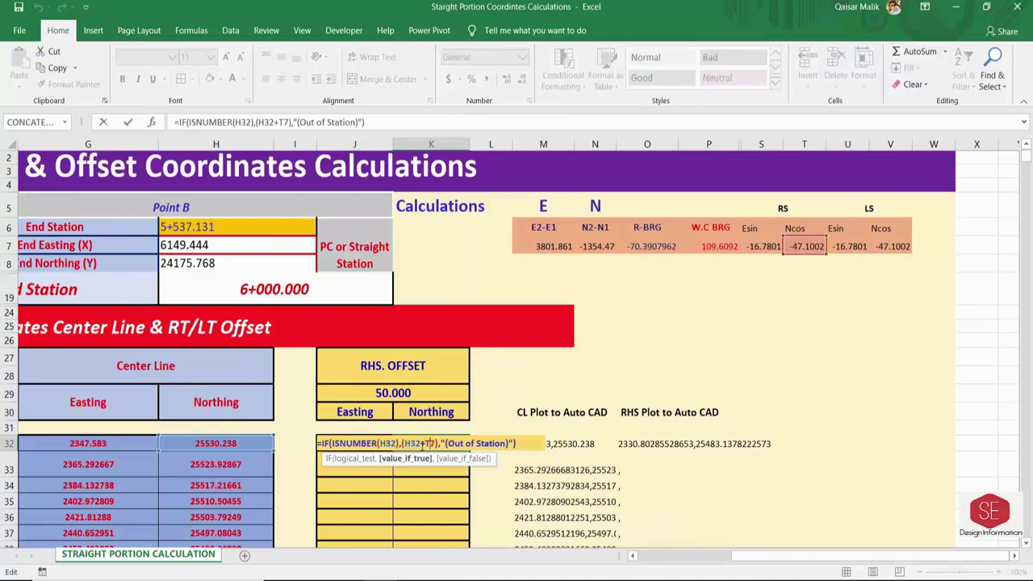
text($S)
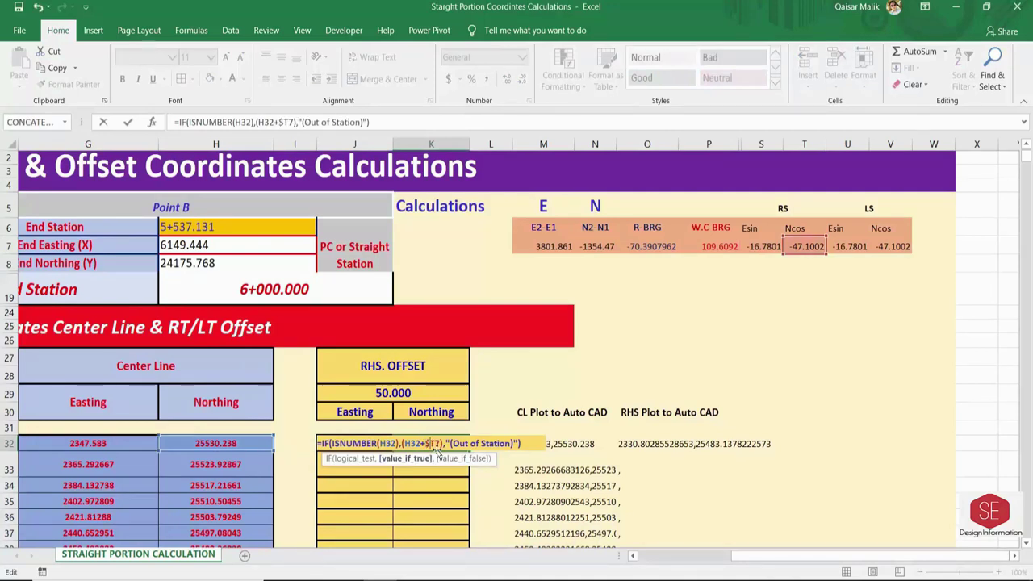
text($)
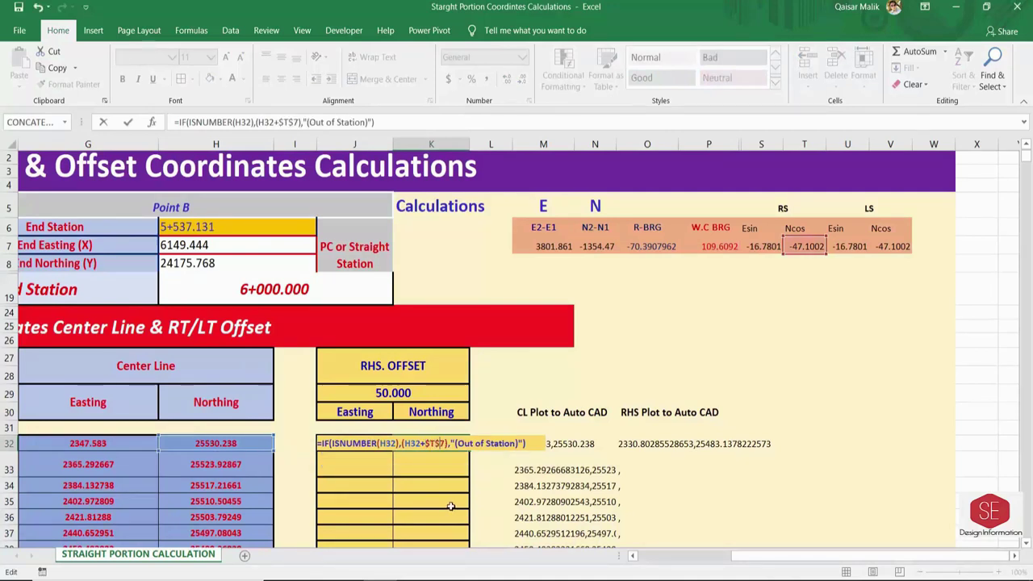
key(Return)
- Fill the J32:K32 RHS offset formulas down, checking rows 257 and 258
mouse_move(381, 449)
mouse_down()
mouse_move(424, 443)
mouse_move(587, 531)
mouse_up()
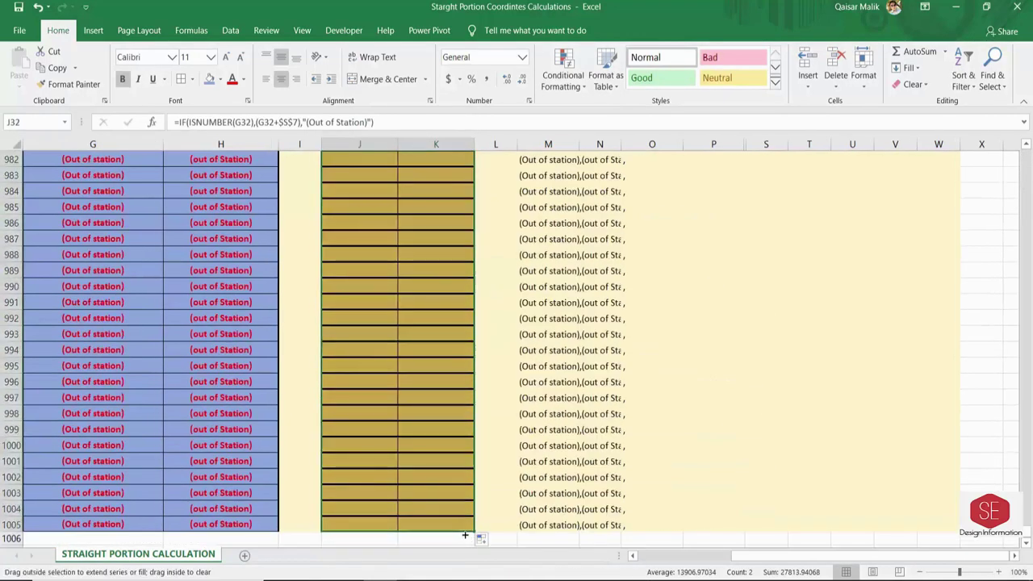
drag(1026, 308, 1027, 278)
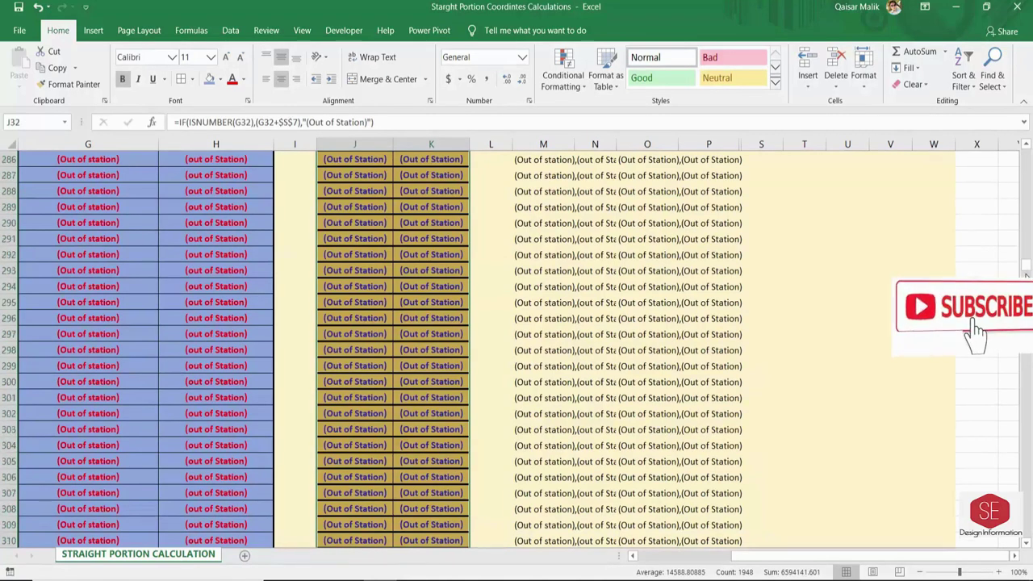
drag(1027, 279, 1027, 248)
click(361, 393)
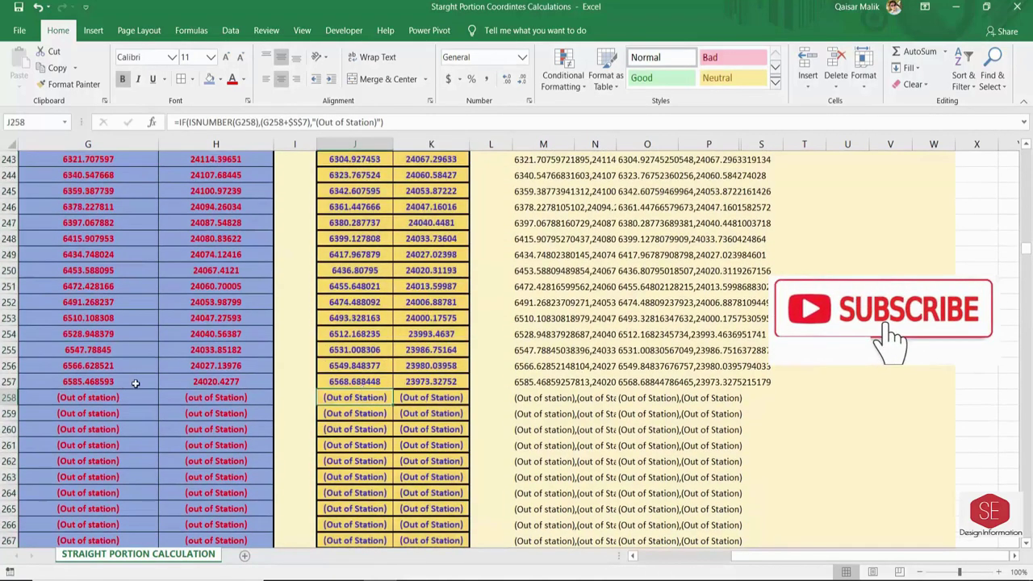
click(356, 382)
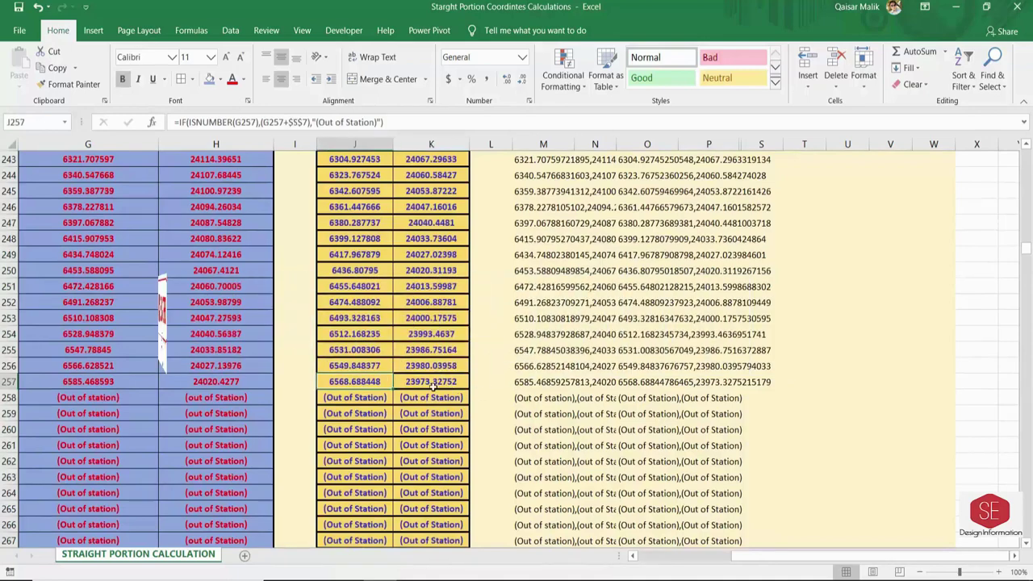
drag(761, 555, 680, 556)
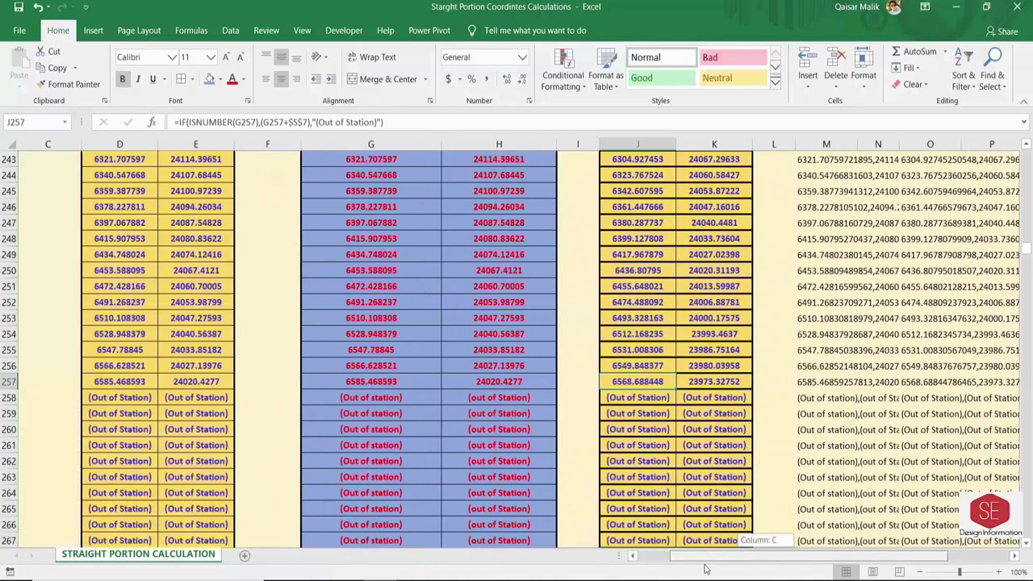
- Check the D257, E257 and J257 formulas, then return to the top of the sheet
click(138, 384)
click(210, 384)
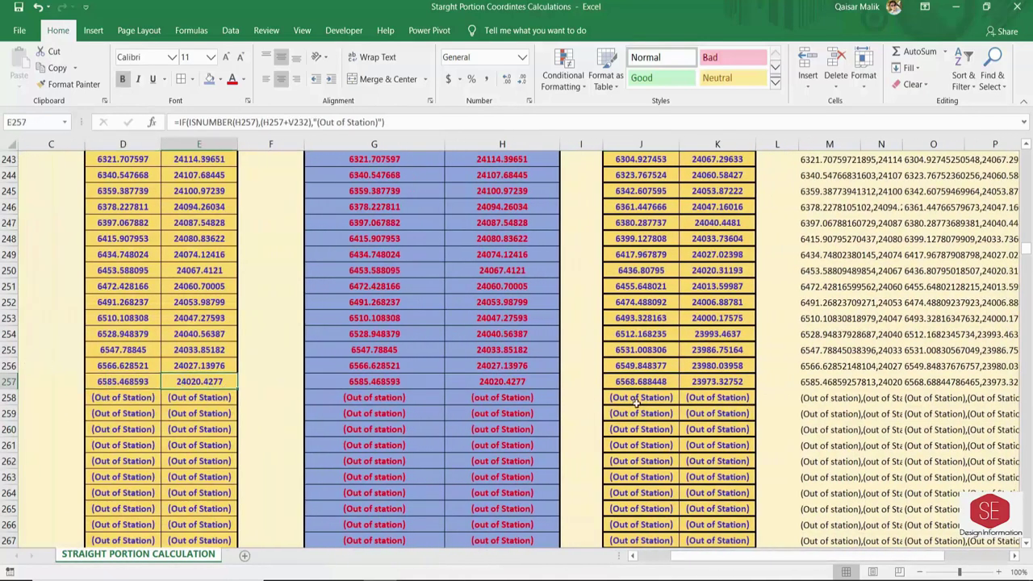
click(647, 377)
click(1030, 163)
click(1030, 163)
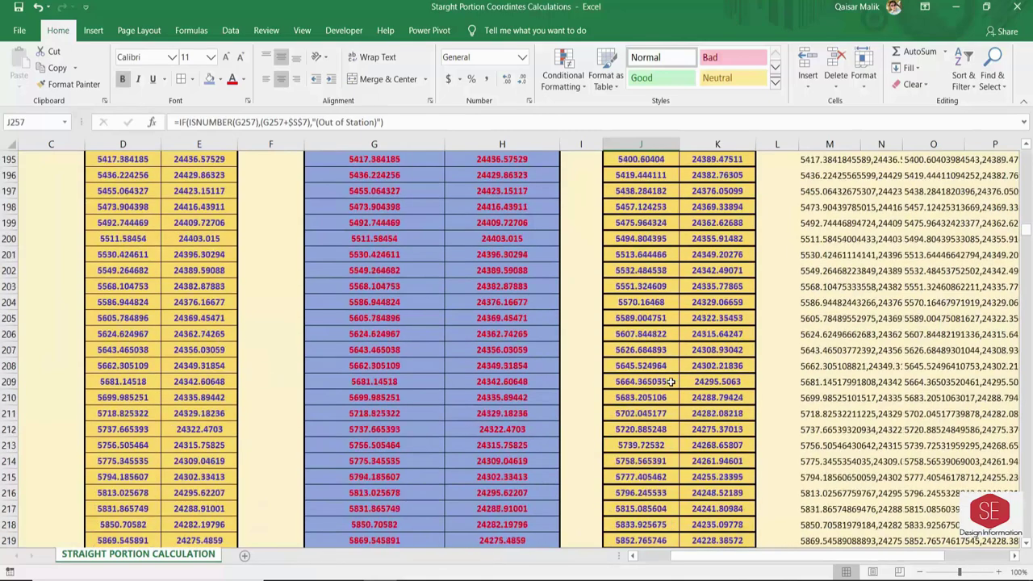
click(1030, 163)
click(1030, 162)
click(1030, 163)
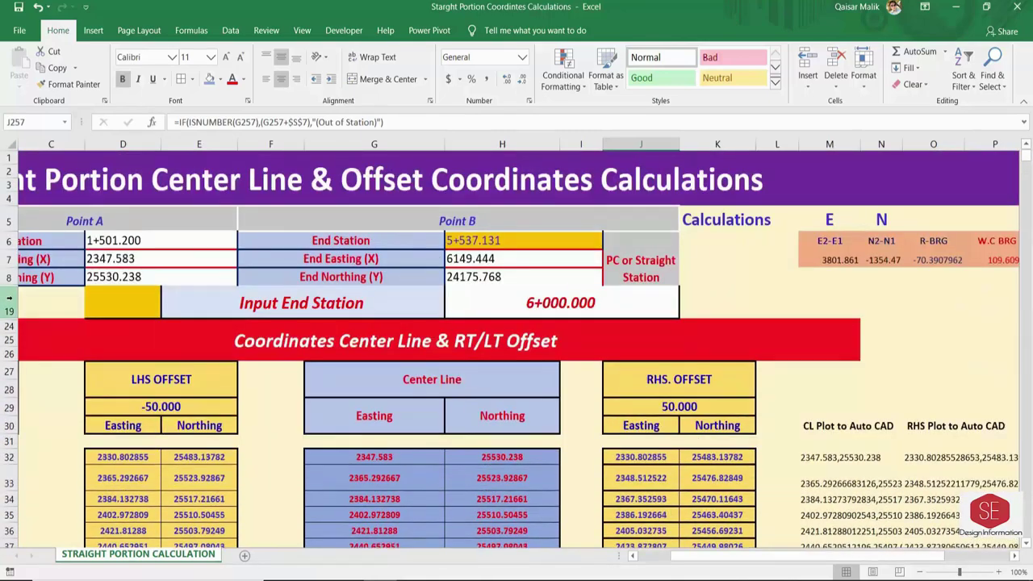
- Unhide rows 9–18 to reveal the Bearing and Distance rows
drag(9, 303, 10, 275)
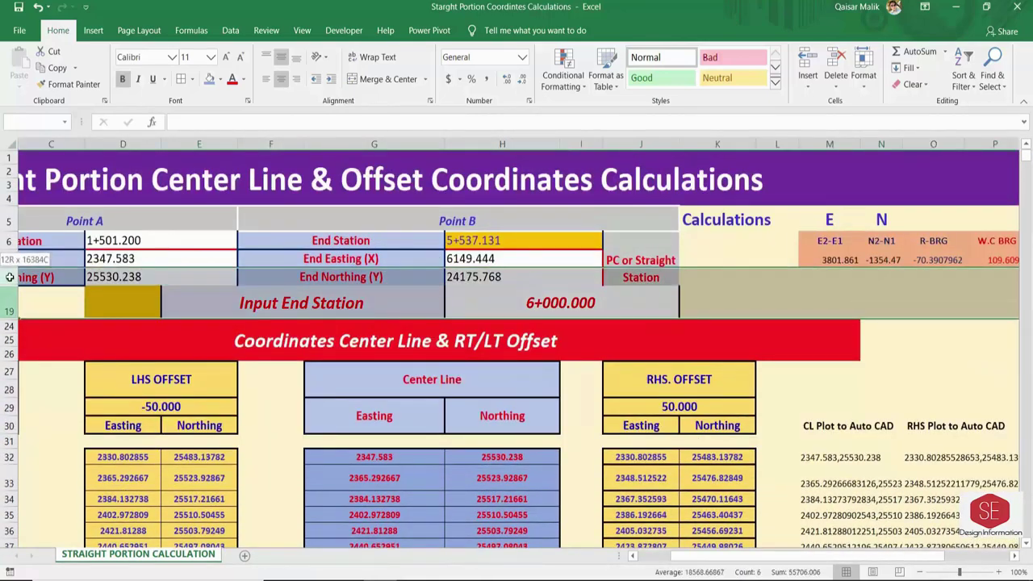
right_click(10, 275)
click(48, 497)
scroll(658, 394, right, 2)
click(865, 321)
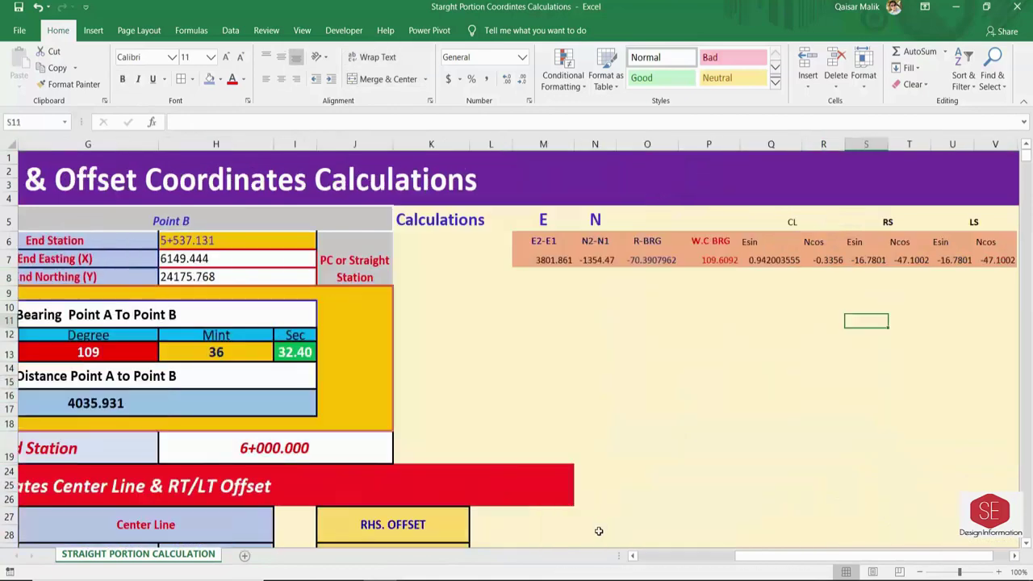
scroll(590, 297, down, 10)
scroll(589, 297, up, 9)
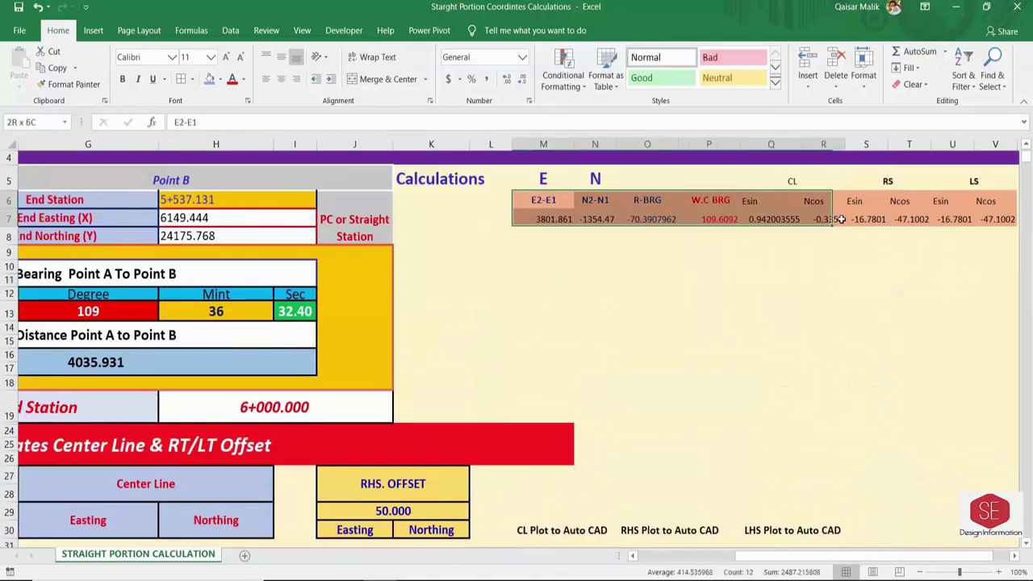
- Give the helper block M6:V7 a light font colour and light fill so it fades out
drag(528, 191, 997, 219)
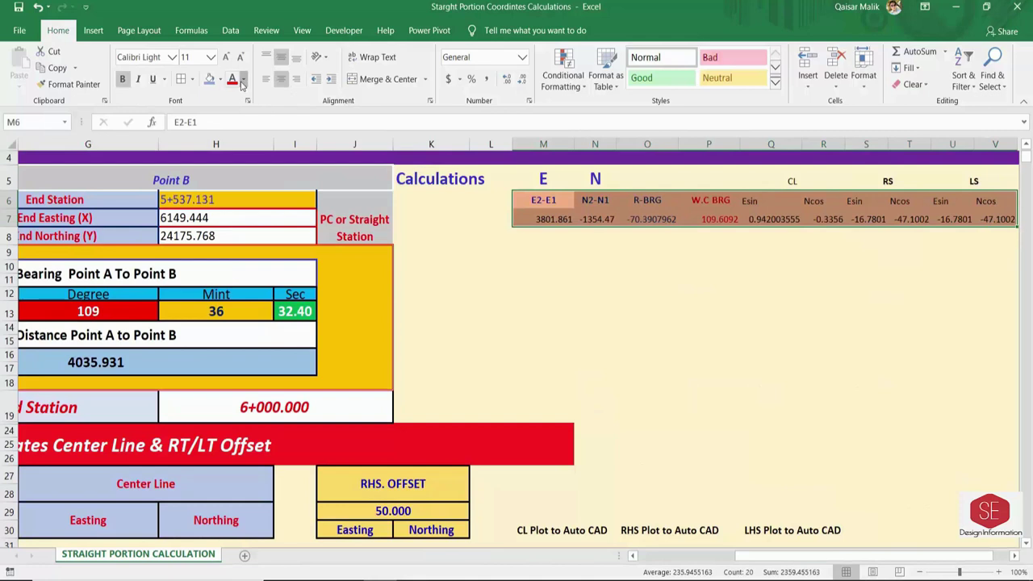
click(243, 85)
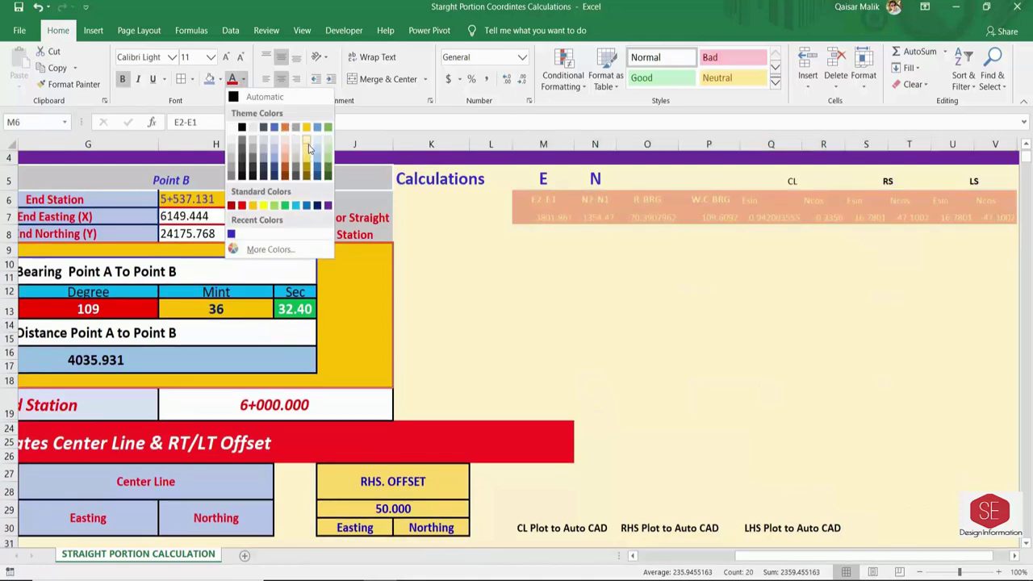
click(306, 137)
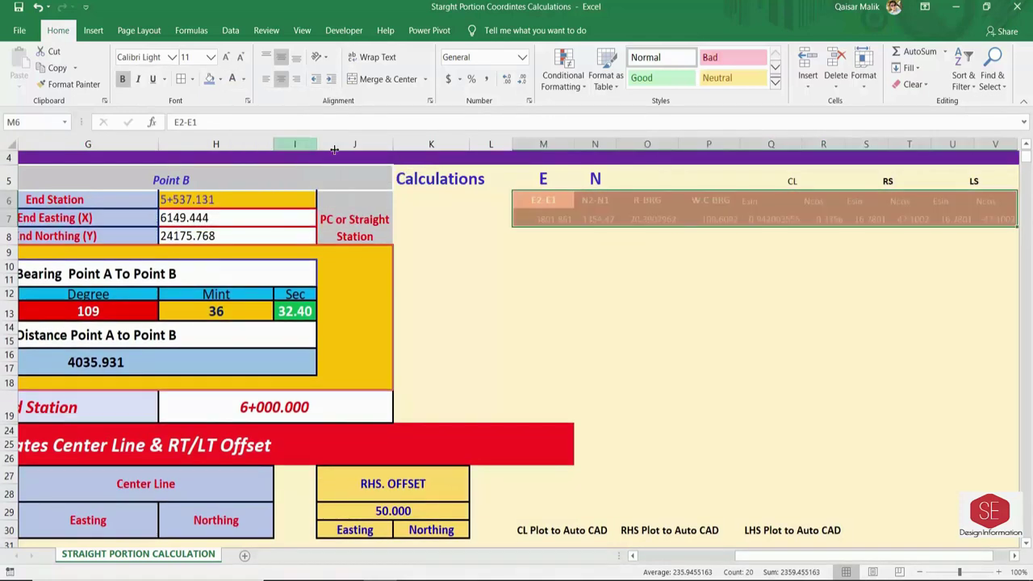
click(220, 79)
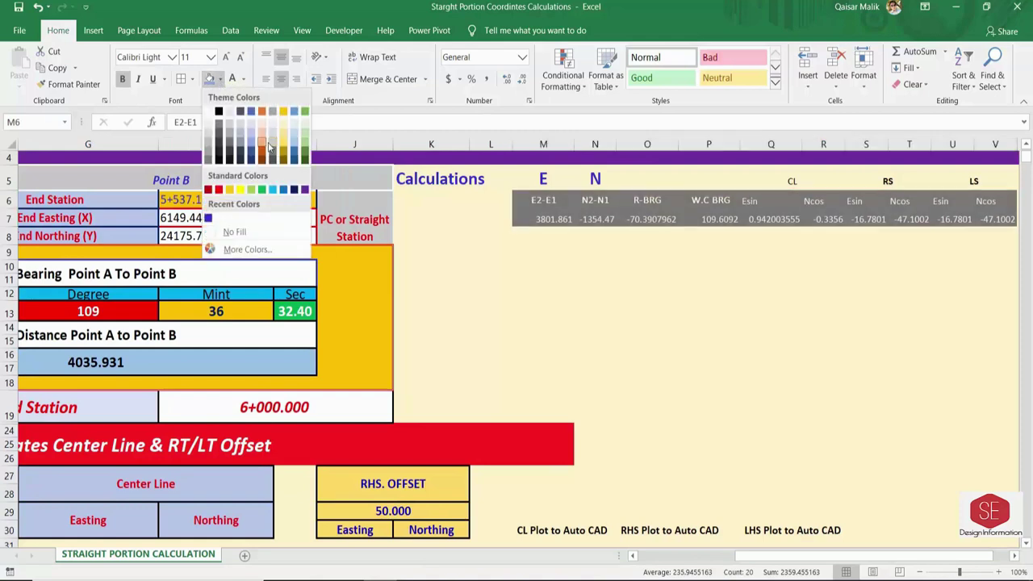
click(283, 134)
click(589, 251)
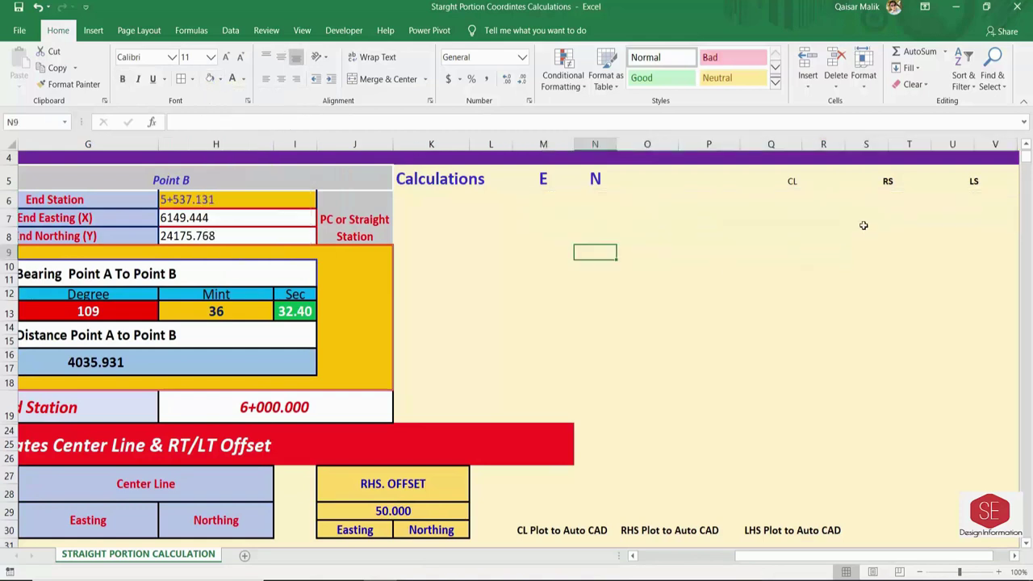
click(771, 218)
key(Up)
key(Left)
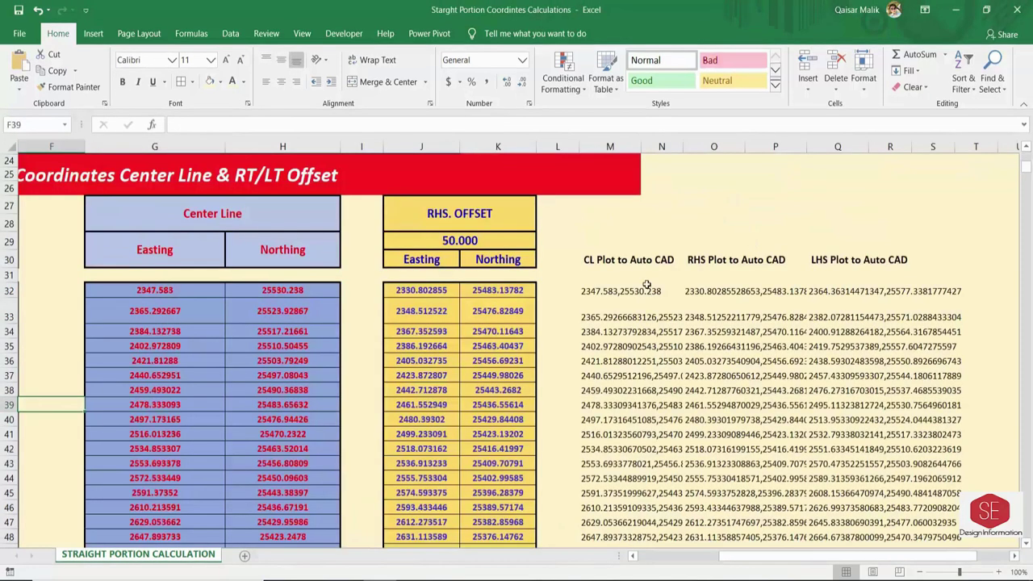
- Inspect the existing plot formulas in M32, O32 and Q32 without changing them
click(621, 260)
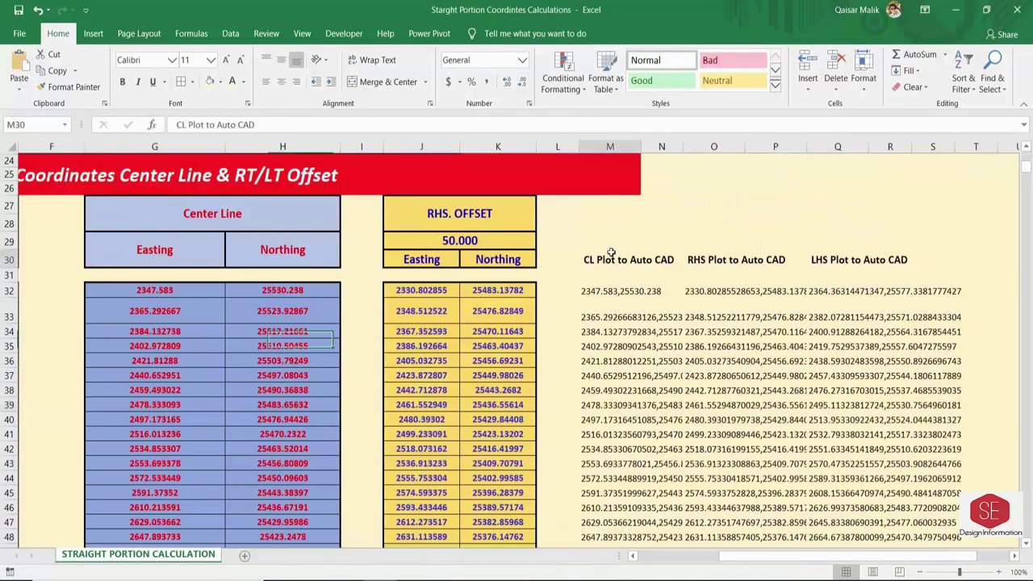
double_click(617, 291)
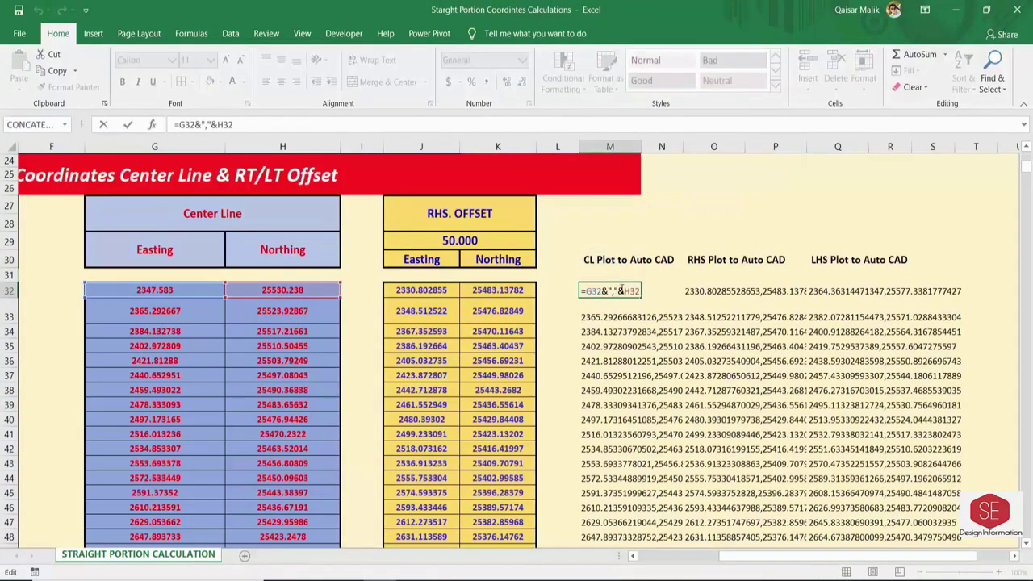
click(727, 291)
double_click(727, 291)
key(Escape)
double_click(832, 292)
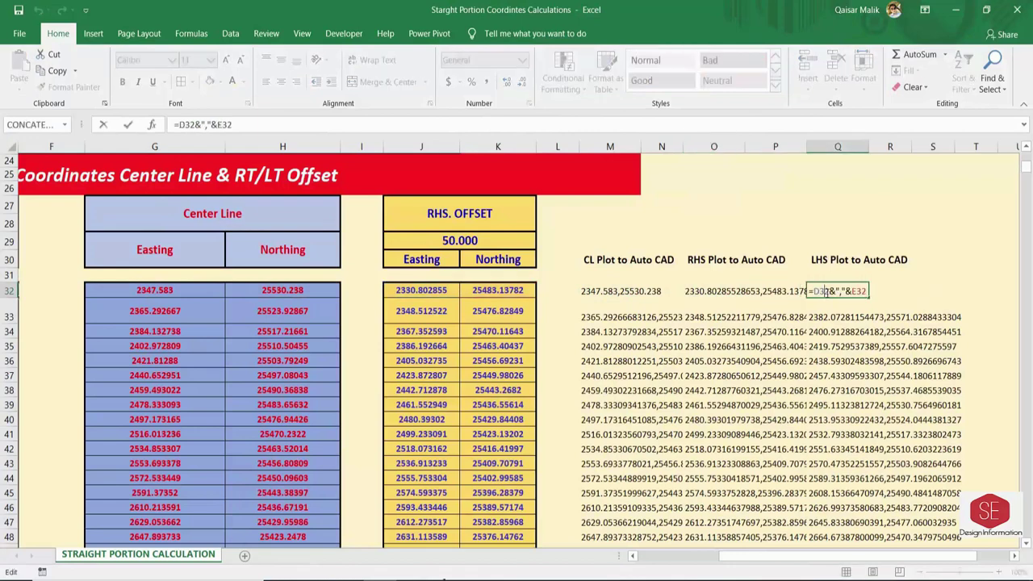
key(Escape)
click(636, 287)
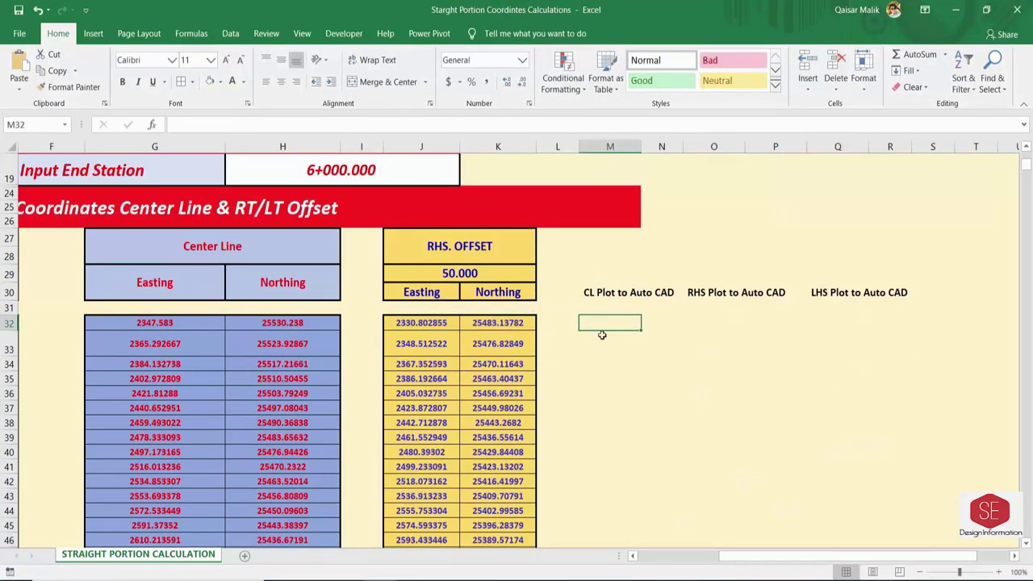
- Enter =G32&","&H32 in M32 and fill it down to row 1005
text(=)
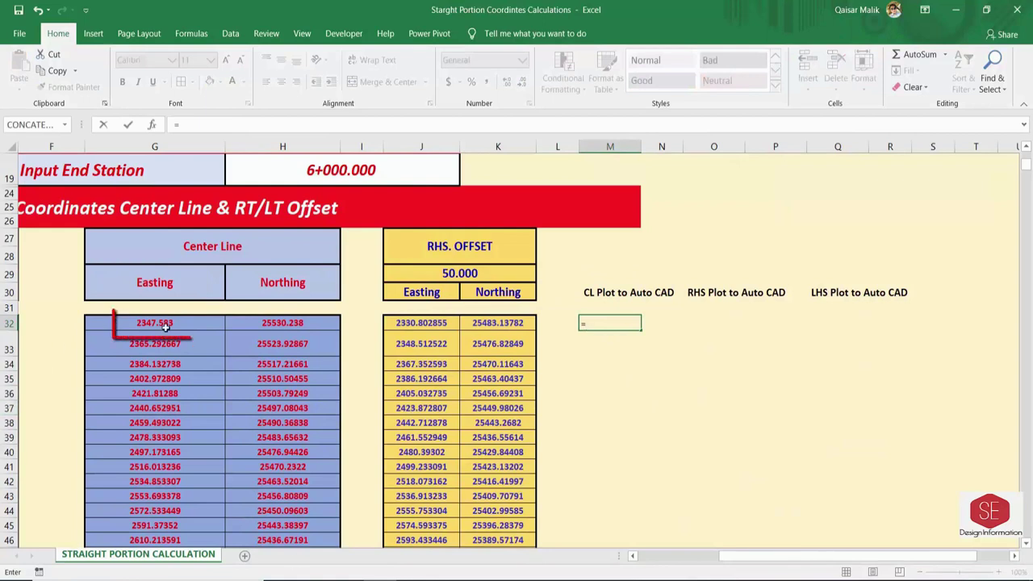
click(166, 325)
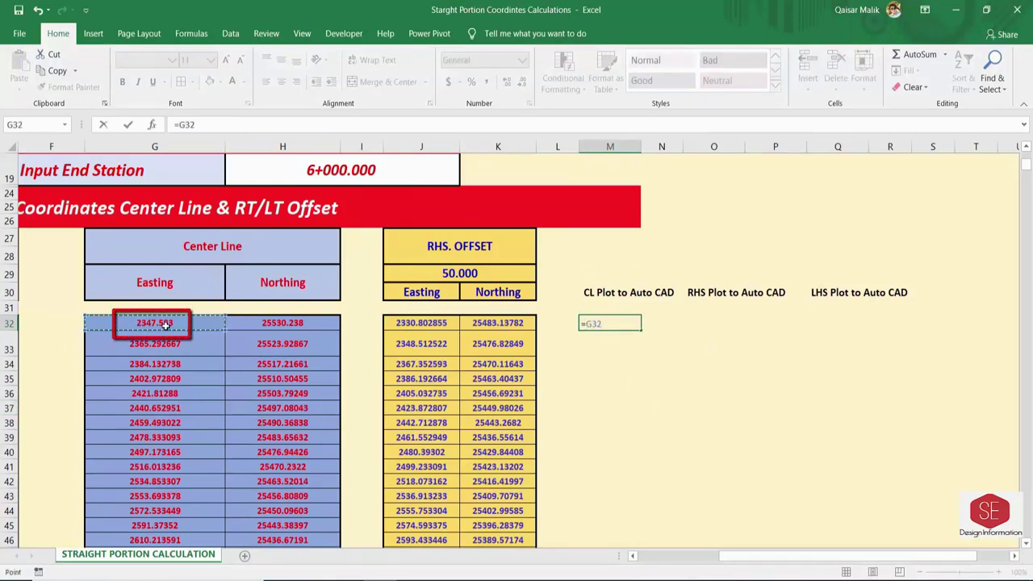
text(&","&)
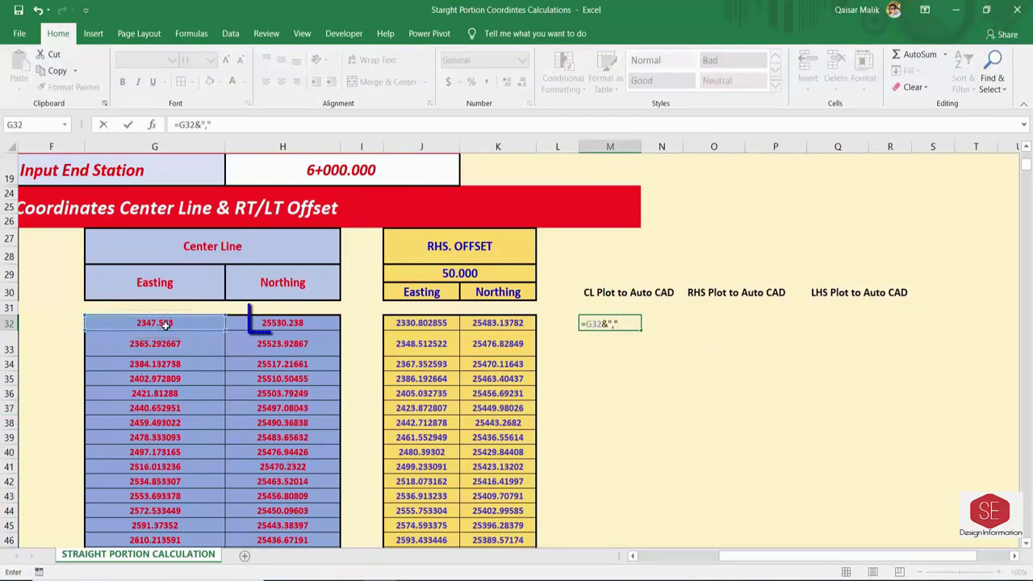
click(314, 322)
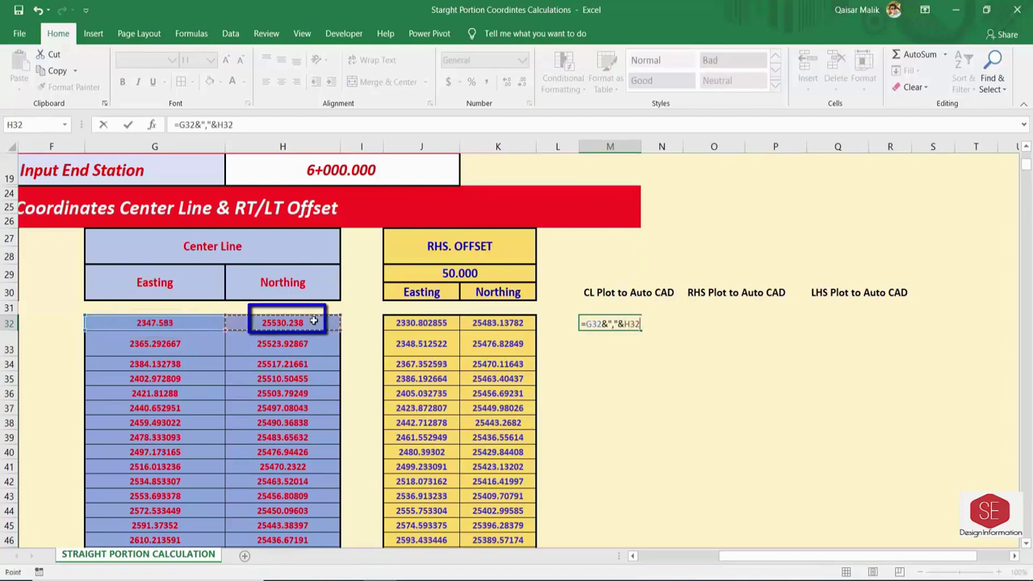
key(Return)
click(593, 321)
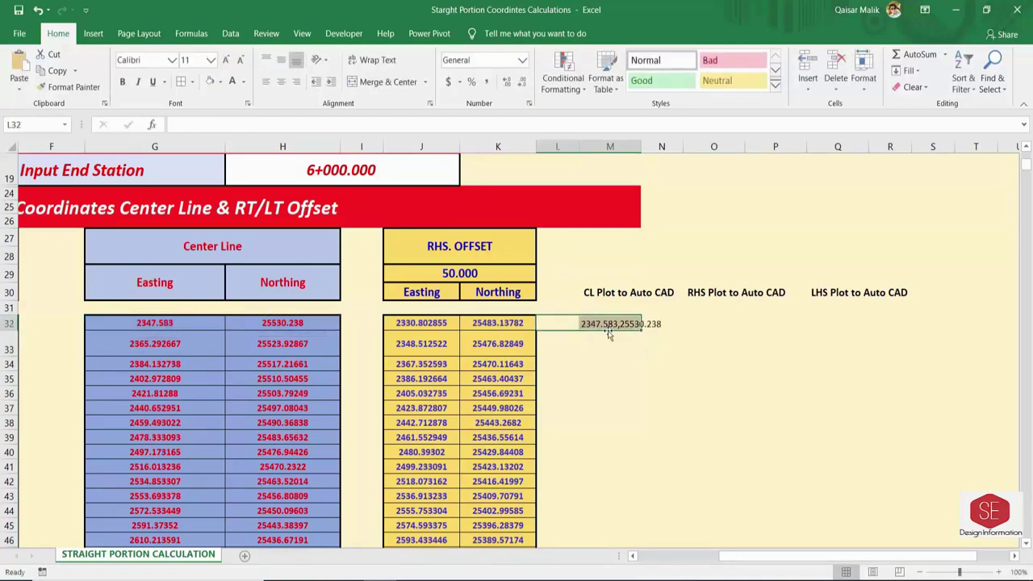
click(612, 325)
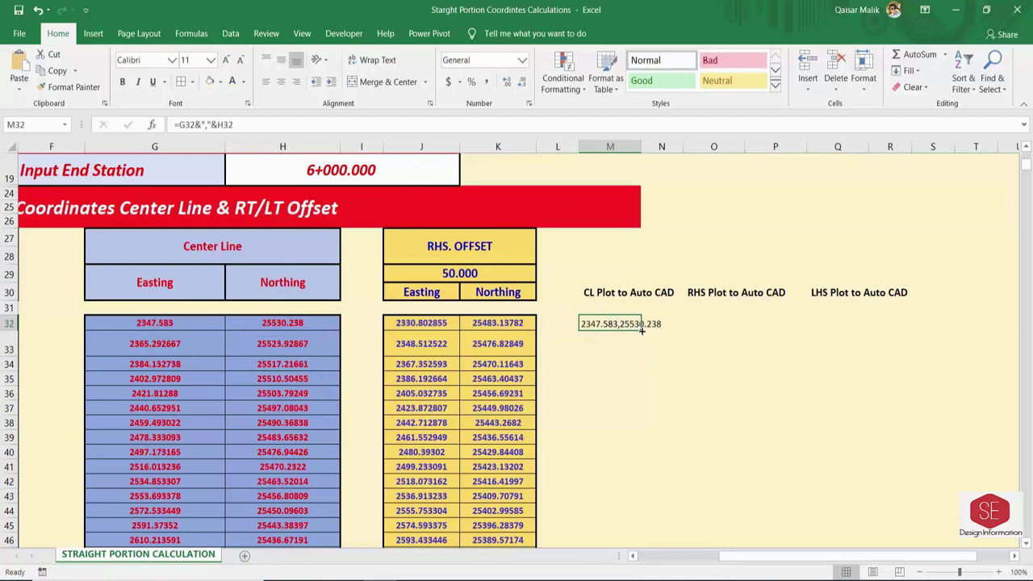
drag(642, 330, 680, 479)
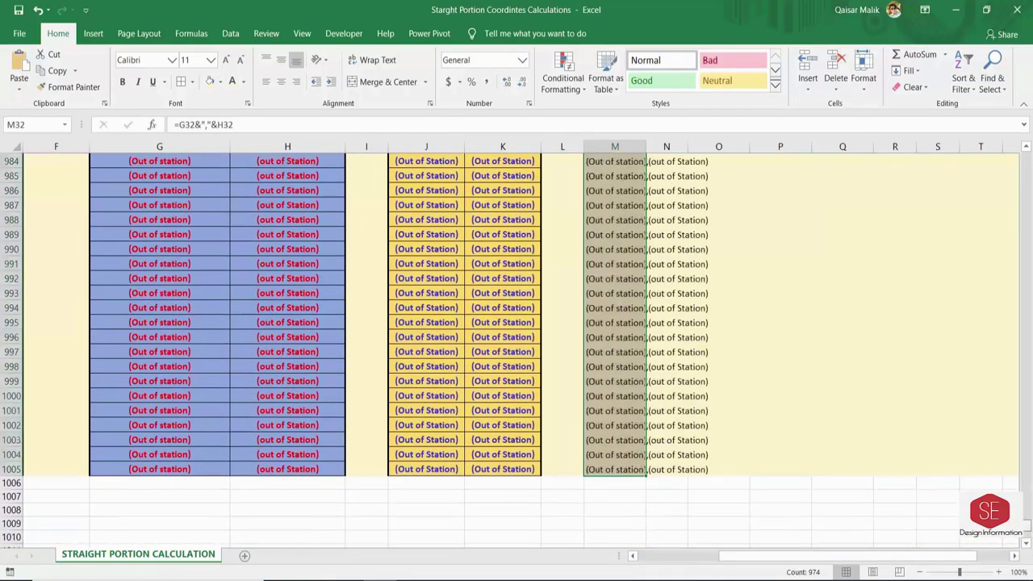
scroll(662, 305, up, 20)
scroll(662, 305, down, 7)
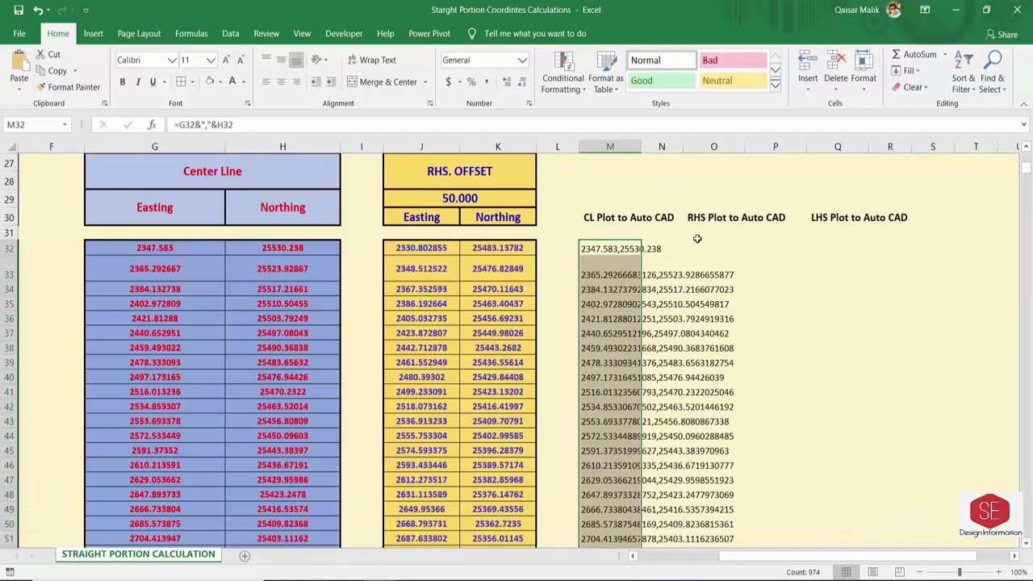
- Widen column M, then enter =J32&","&K32 in O32 for the RHS plot and fill it down to row 1005
double_click(643, 146)
click(815, 248)
text(=)
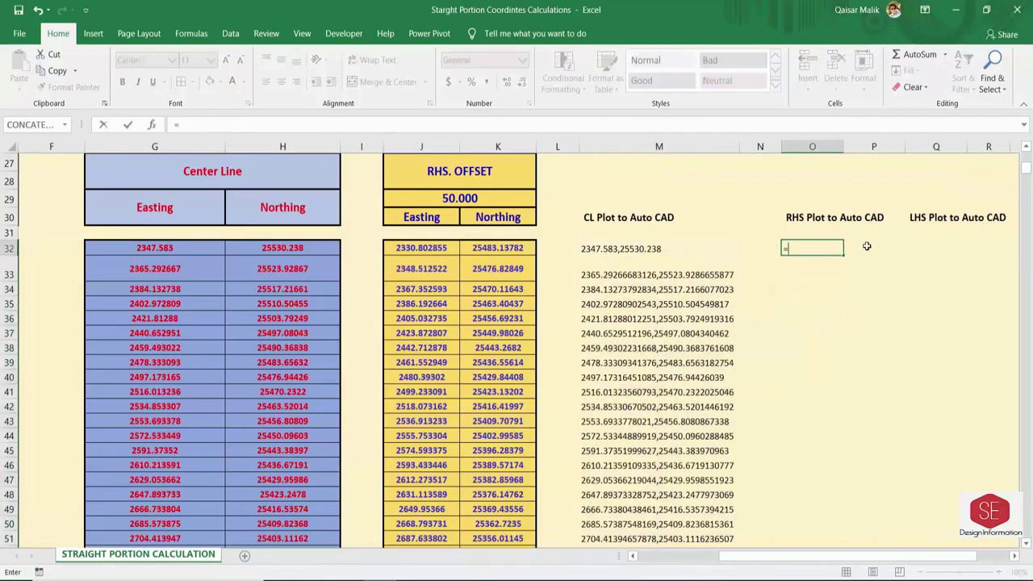
click(423, 248)
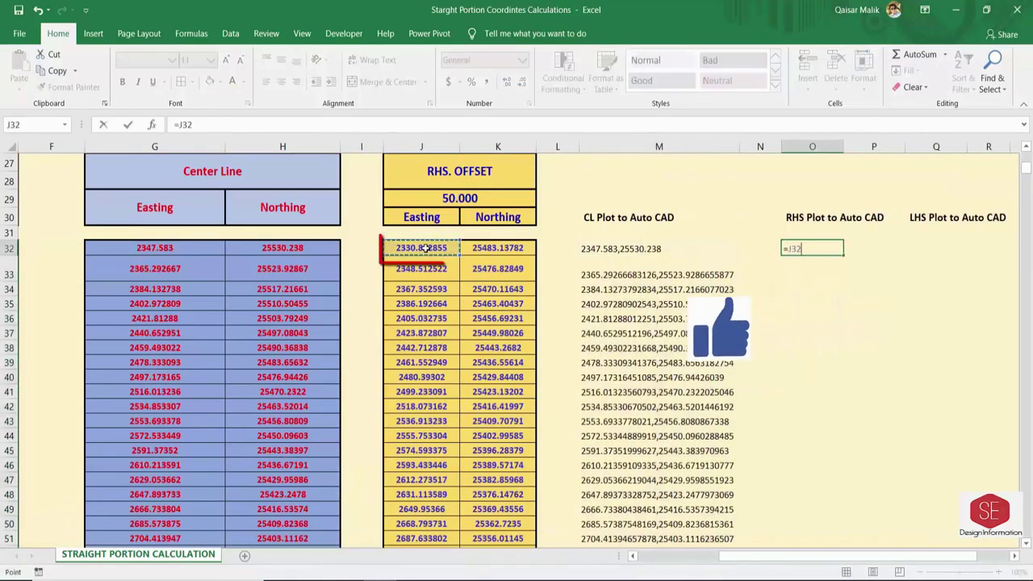
text(&",)
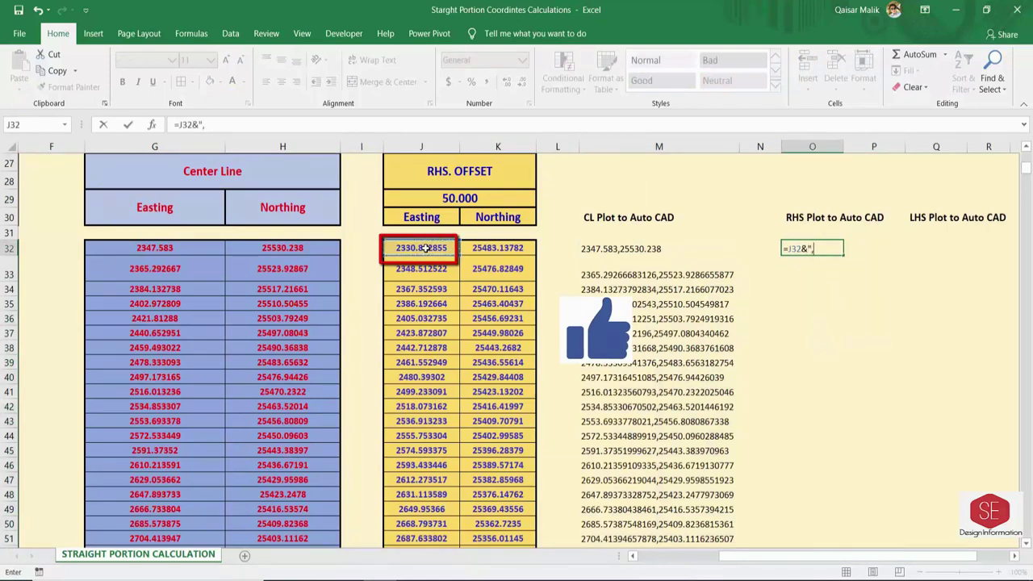
text("&)
click(500, 248)
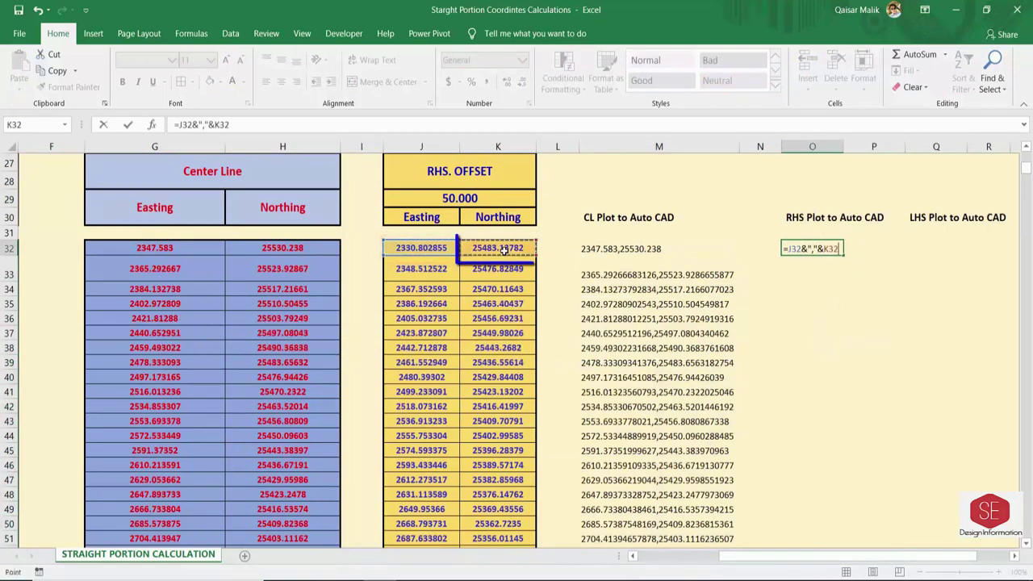
key(Return)
click(831, 248)
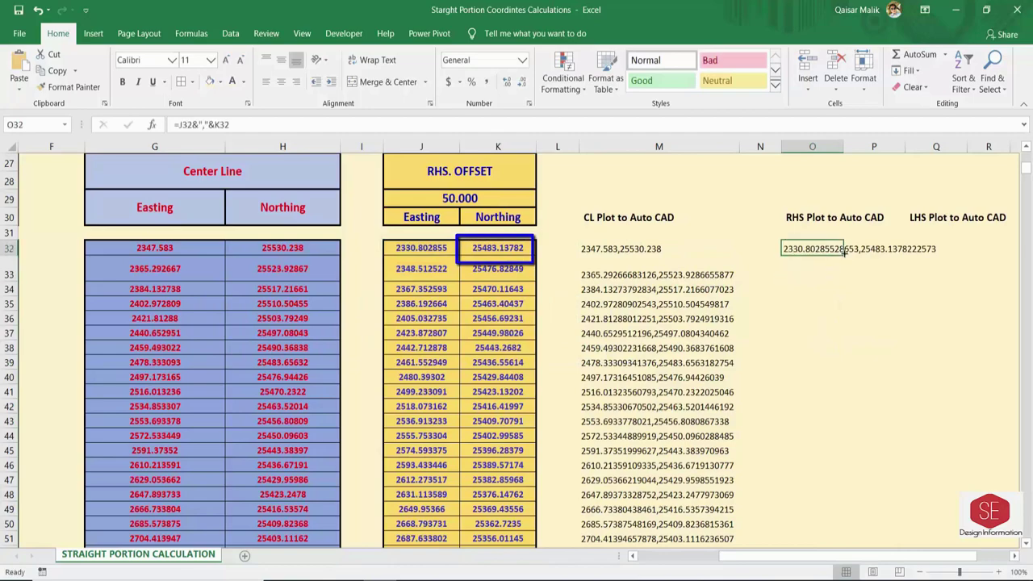
drag(843, 256, 841, 534)
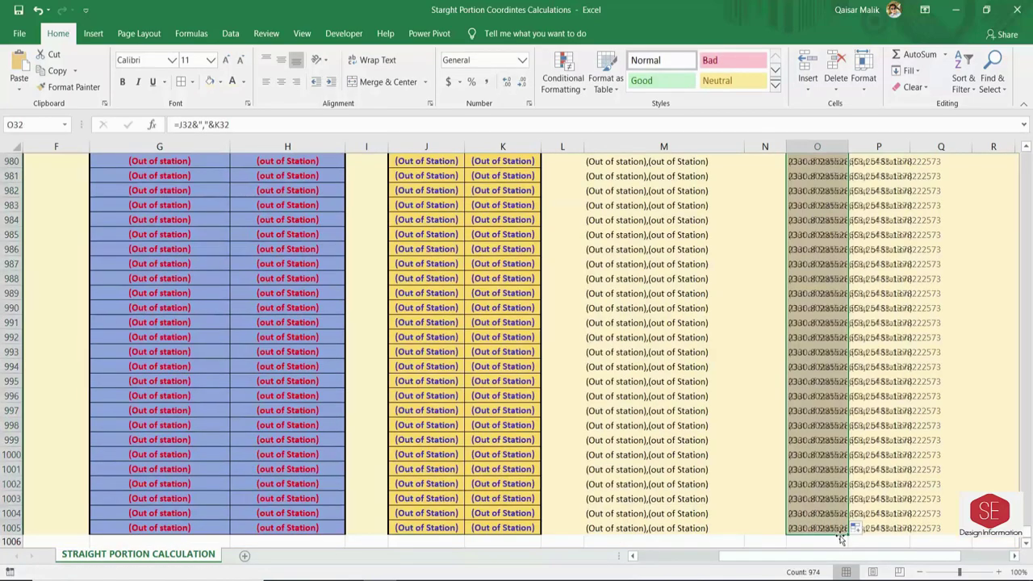
- Widen column O to fit the RHS coordinates and check the O32 formula
drag(1030, 303, 1026, 161)
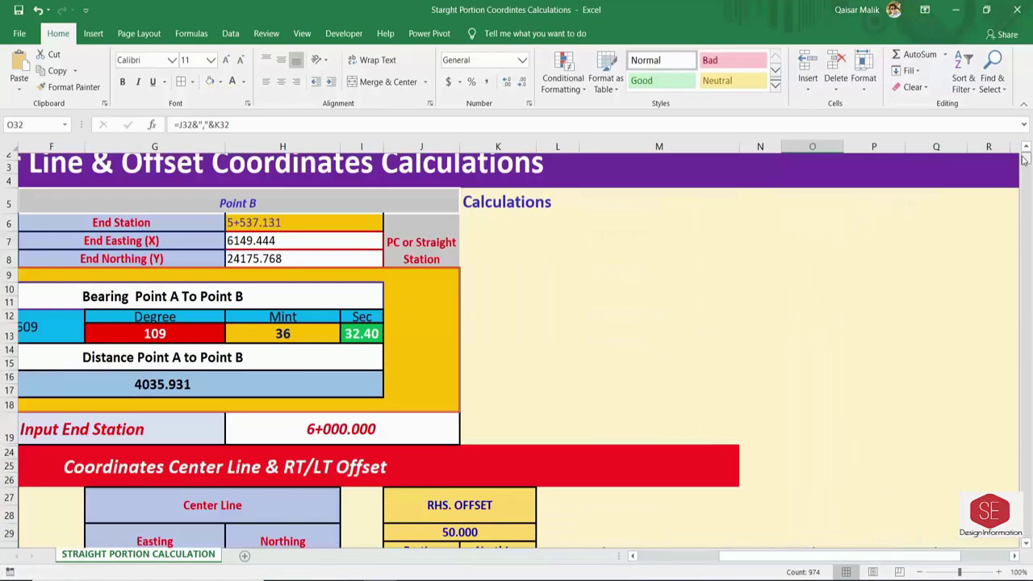
scroll(899, 321, down, 6)
click(966, 276)
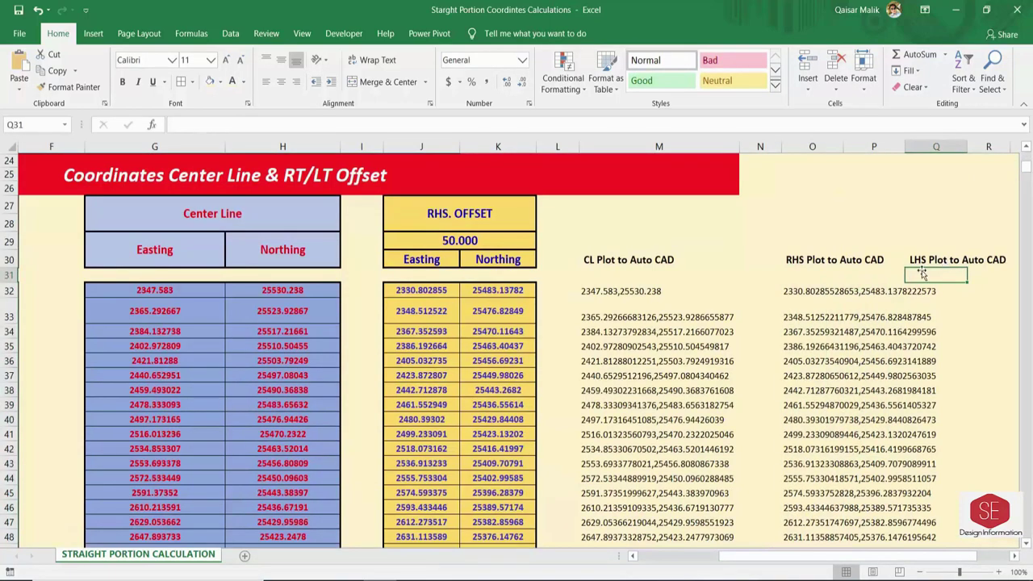
click(816, 254)
double_click(842, 147)
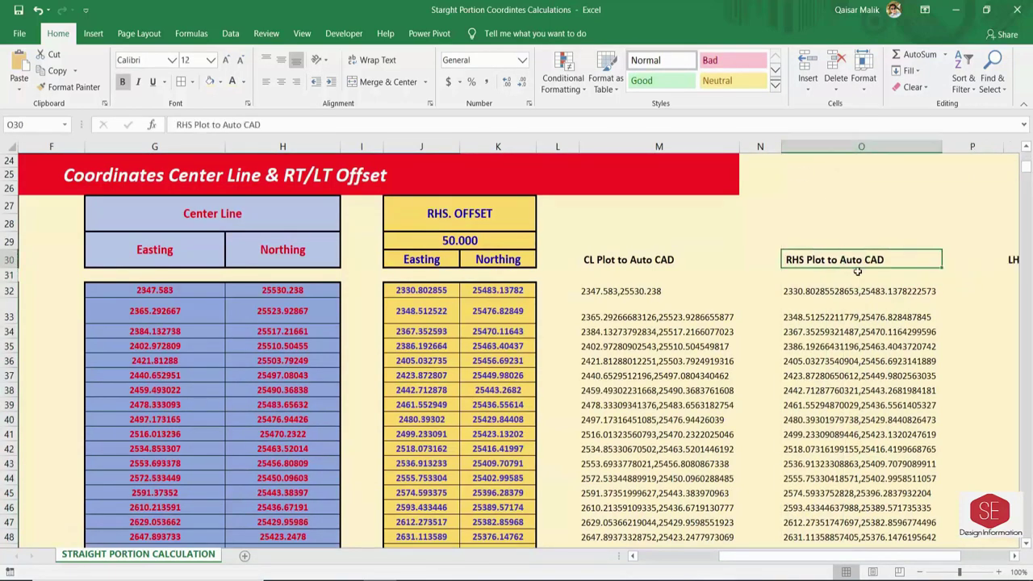
click(871, 295)
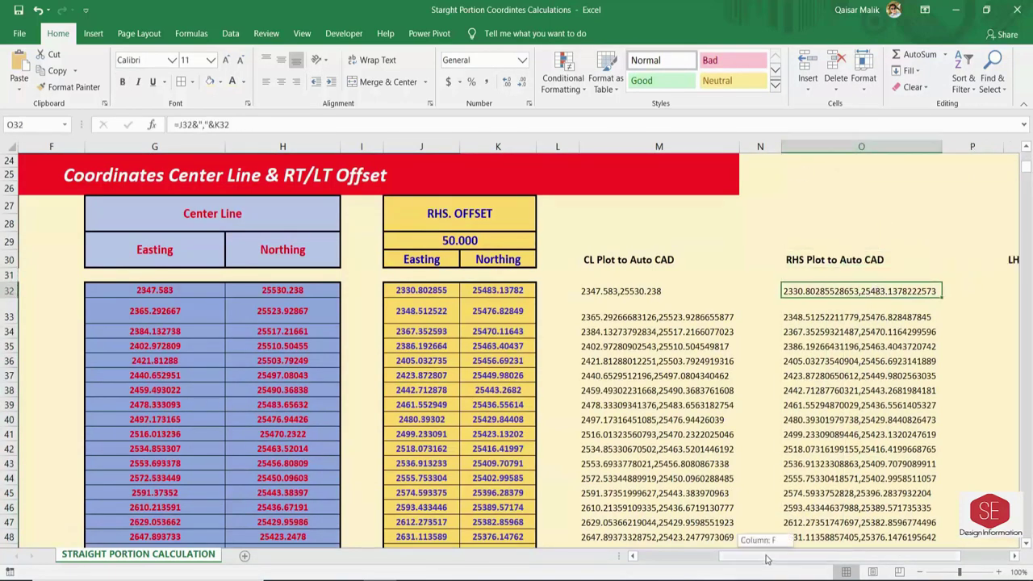
drag(768, 554, 801, 555)
- Enter =D32&","&E32 in Q32 for the LHS plot and fill it down to row 1005
click(825, 293)
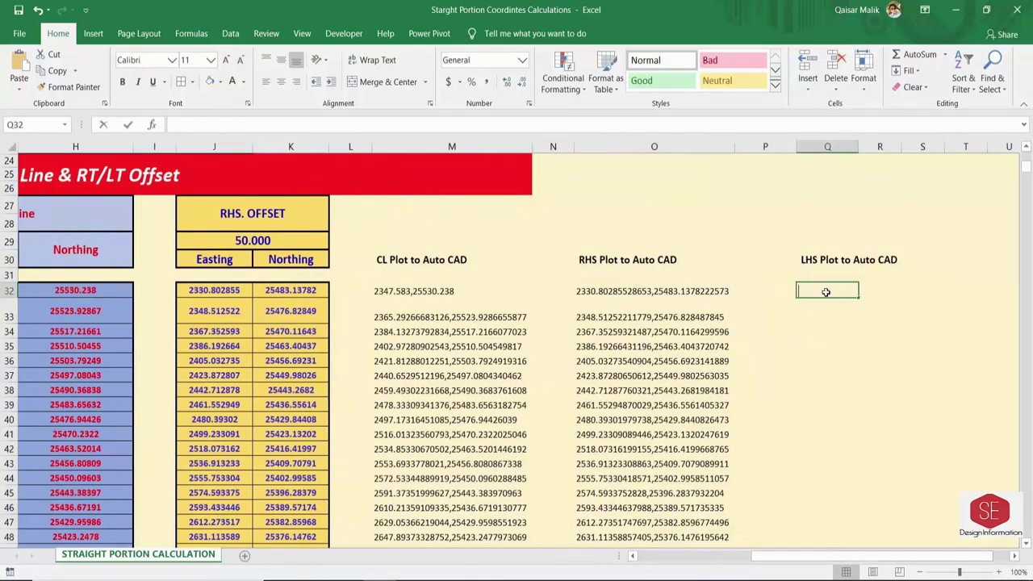
text(=)
drag(803, 558, 702, 557)
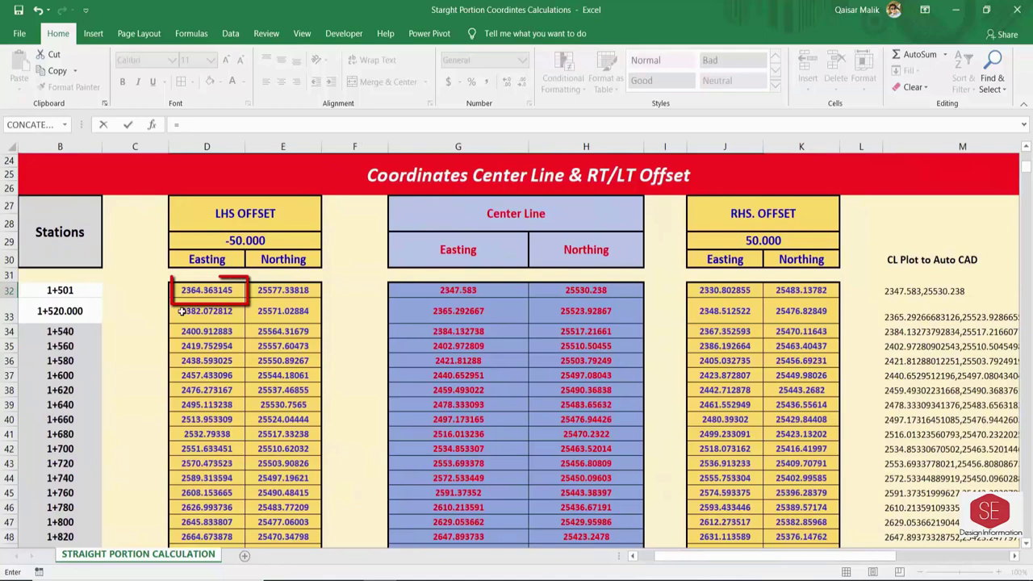
click(212, 293)
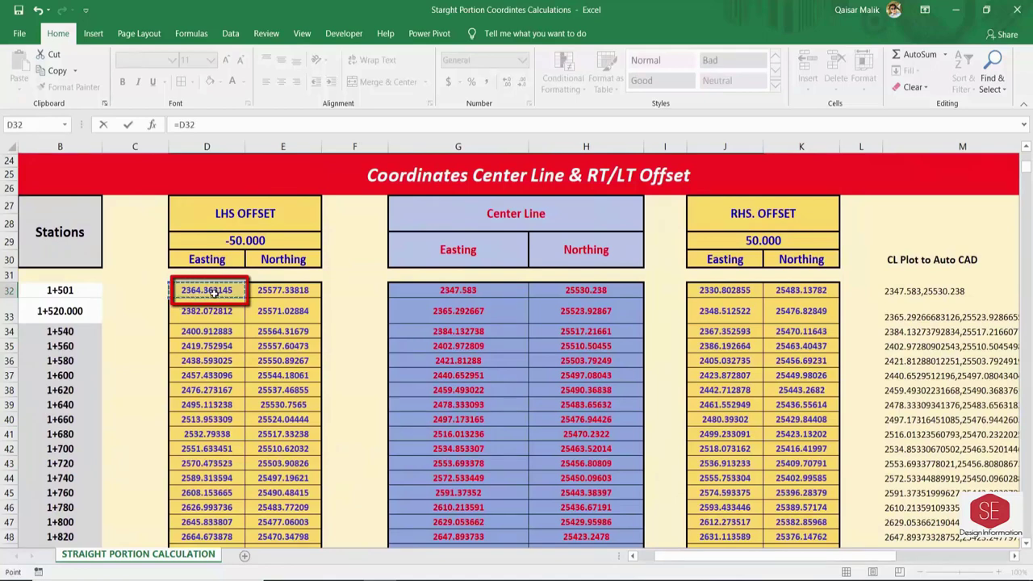
text(&)
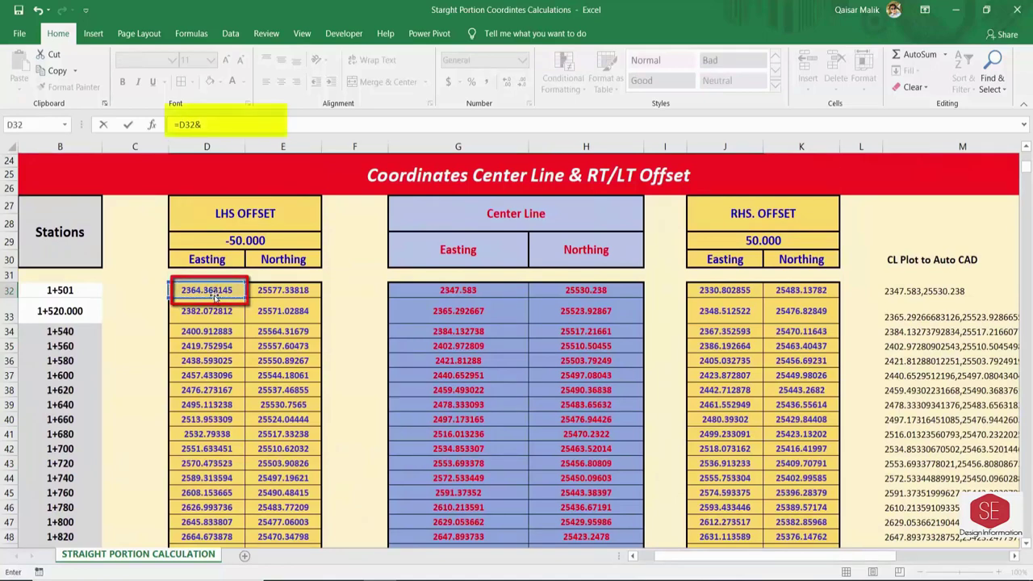
text(",")
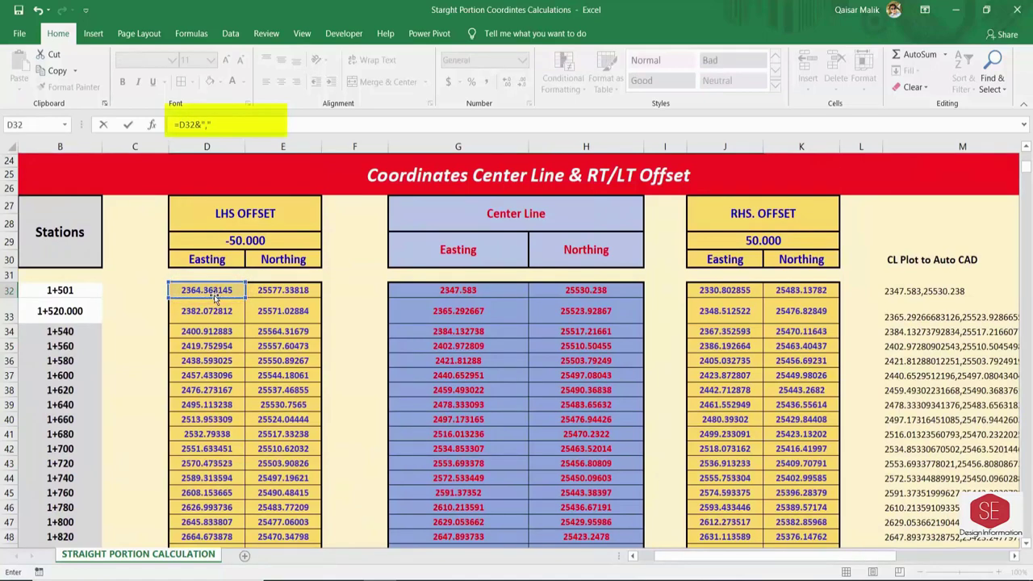
text(&)
click(262, 289)
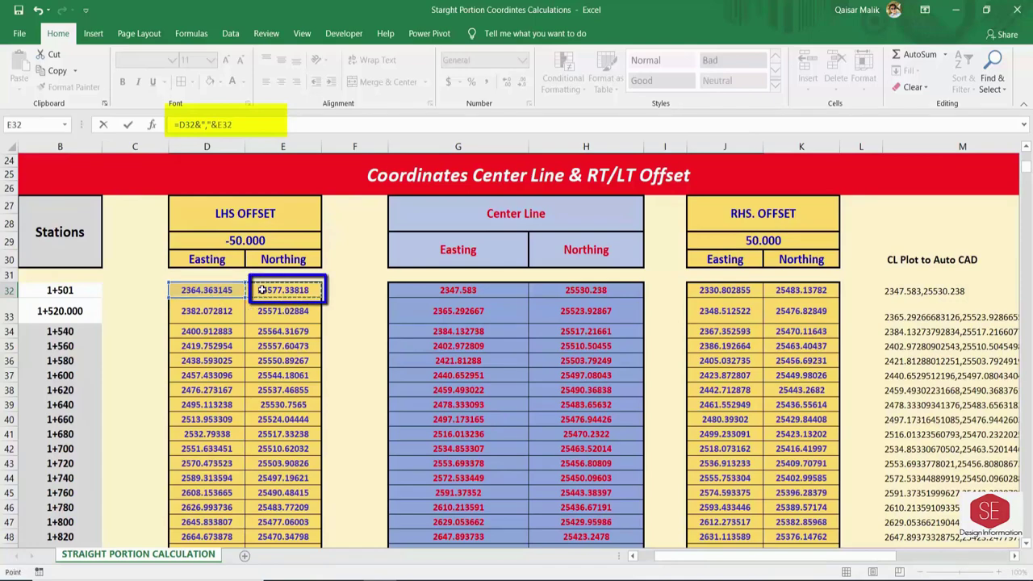
key(Return)
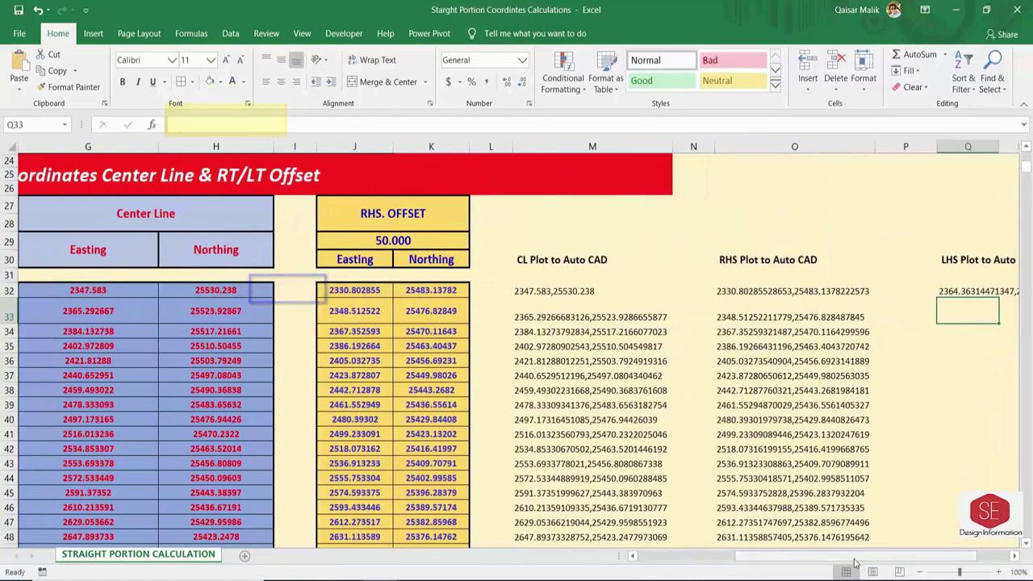
scroll(856, 563, right, 3)
click(742, 292)
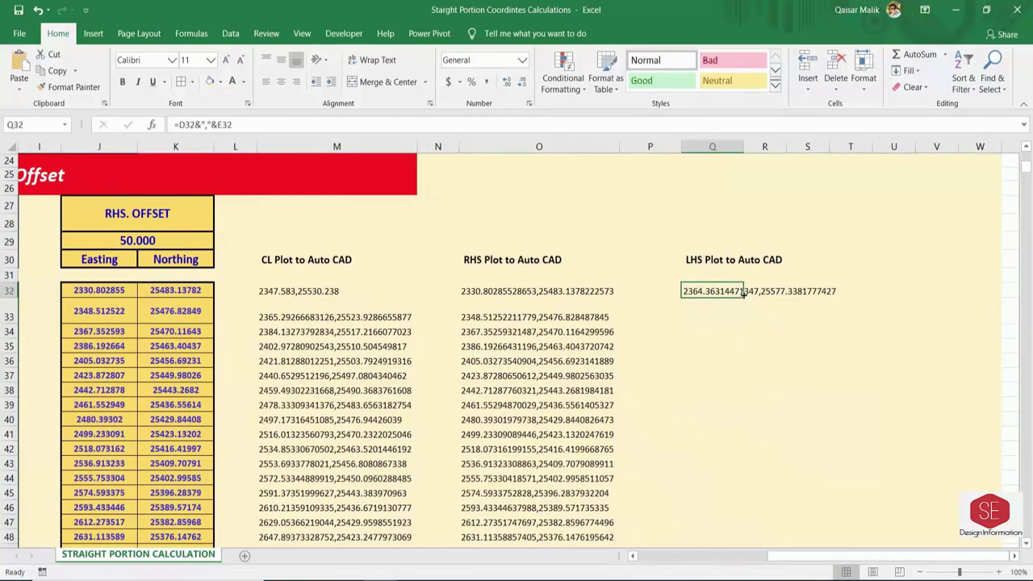
mouse_move(743, 294)
mouse_down()
mouse_move(732, 560)
mouse_move(731, 449)
mouse_up()
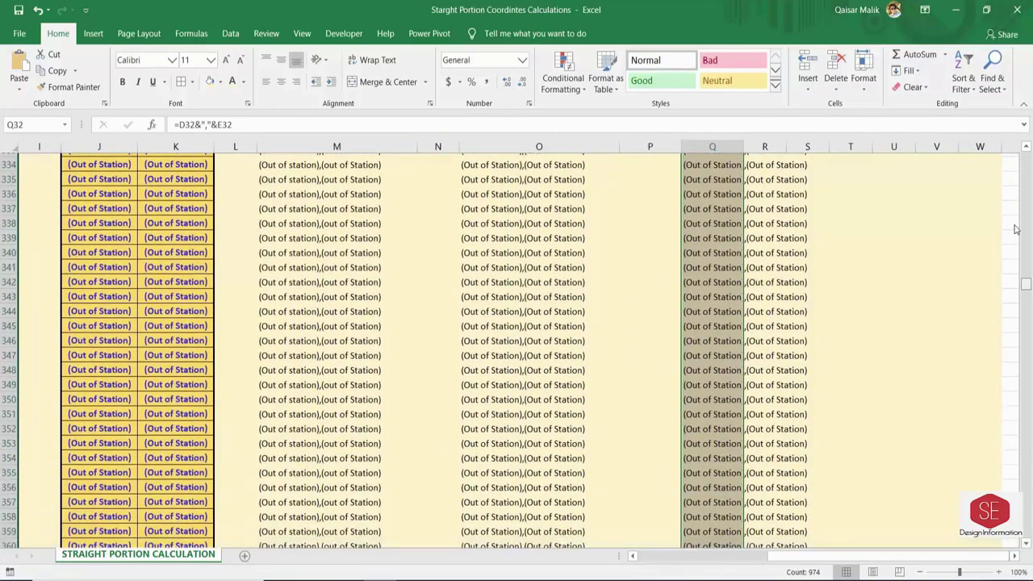
drag(1026, 546, 1025, 161)
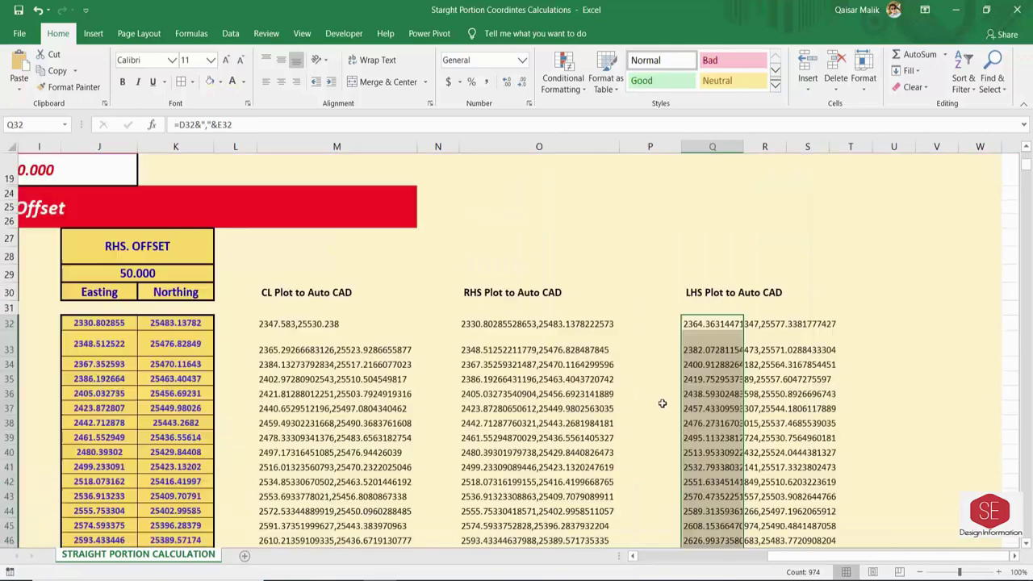
click(333, 323)
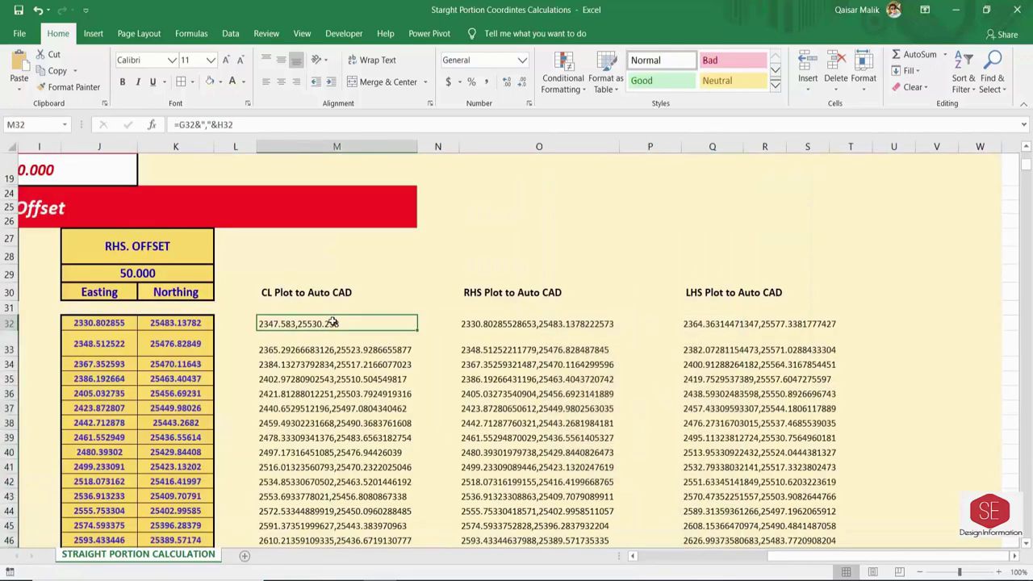
- Copy the CL coordinates from column M and paste them into a red PL polyline in AutoCAD
double_click(417, 332)
right_click(352, 372)
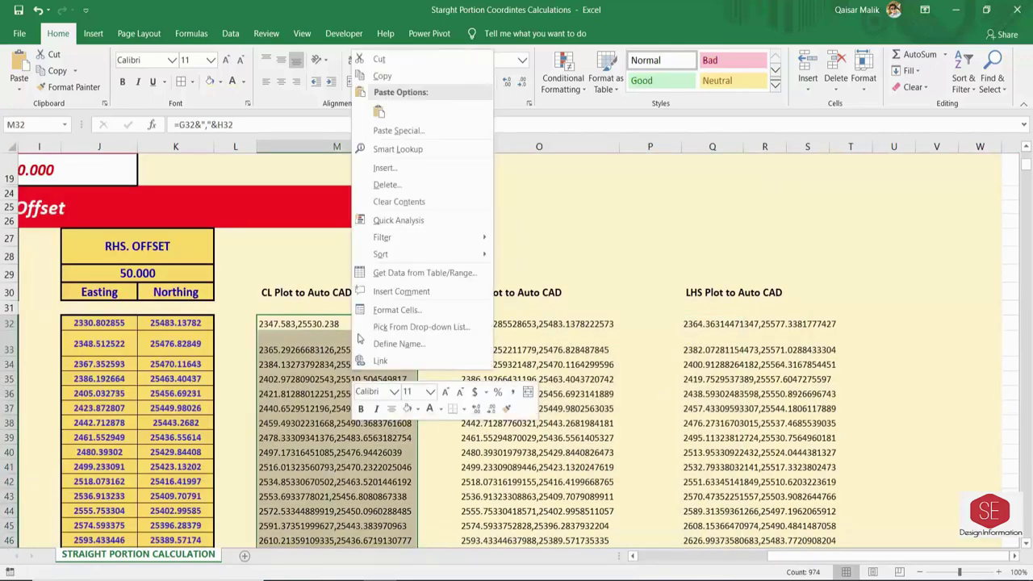
click(408, 77)
mouse_move(645, 580)
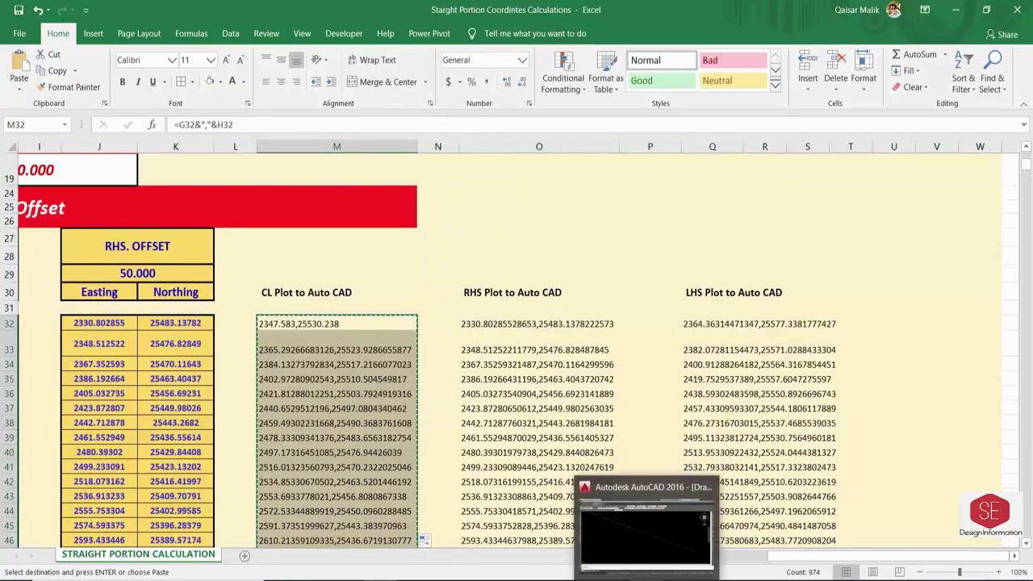
click(646, 525)
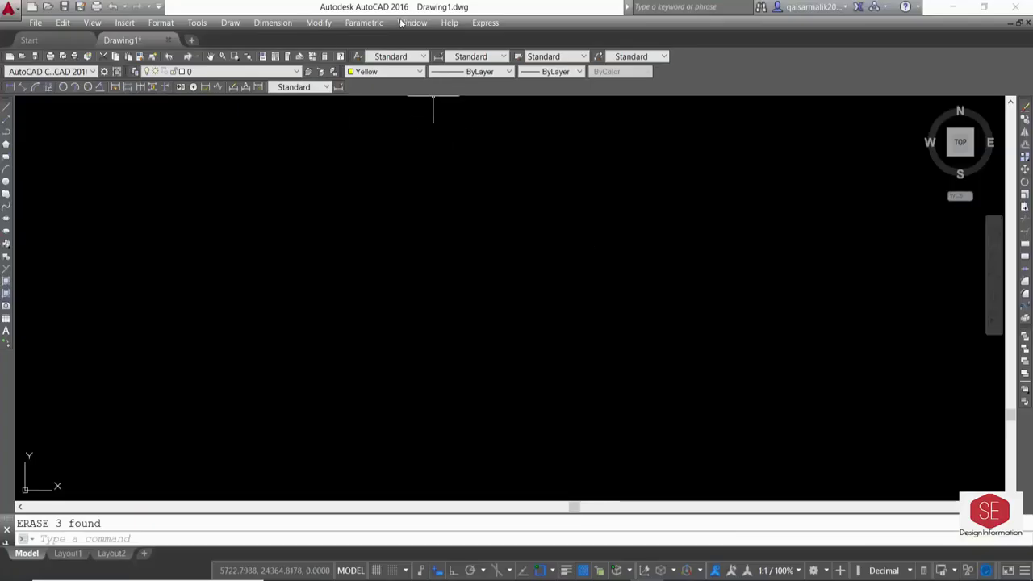
click(388, 72)
click(371, 99)
text(pl)
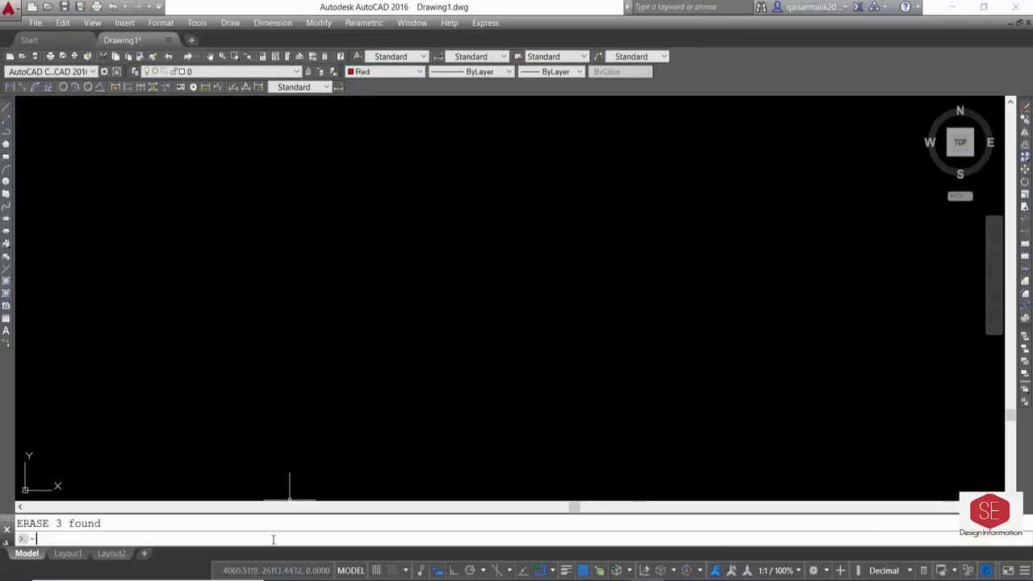
key(Return)
right_click(272, 539)
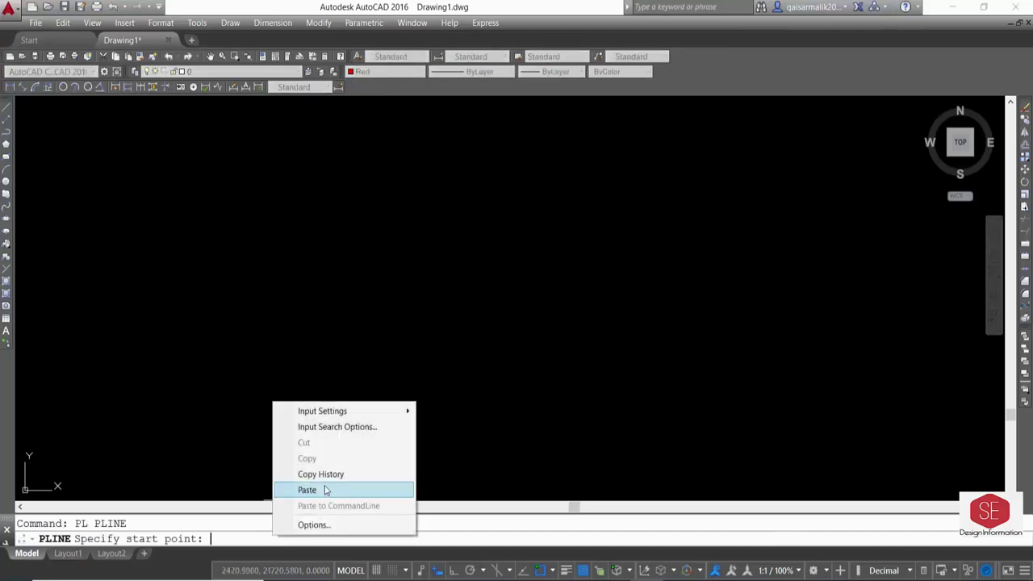
click(306, 490)
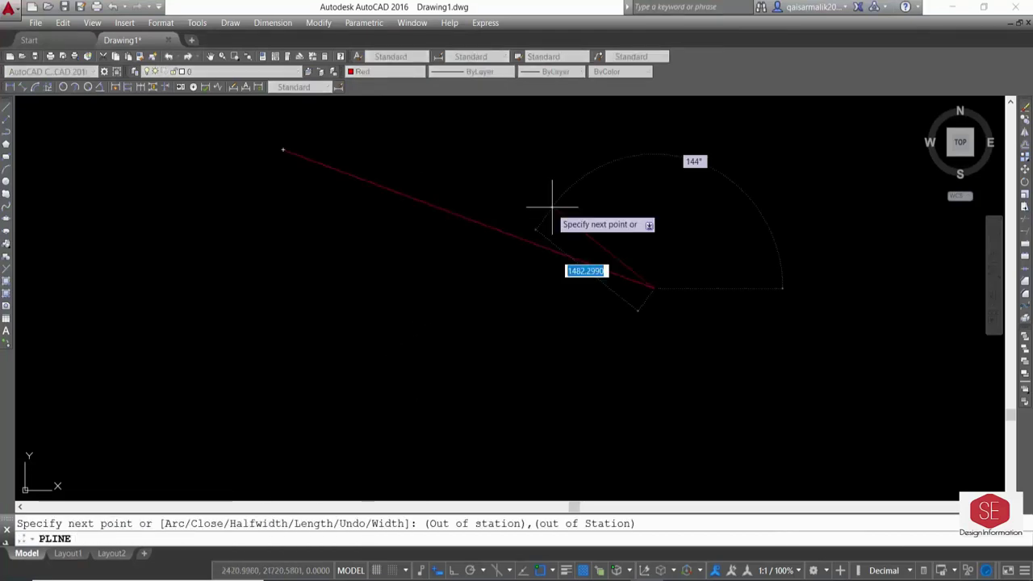
key(Escape)
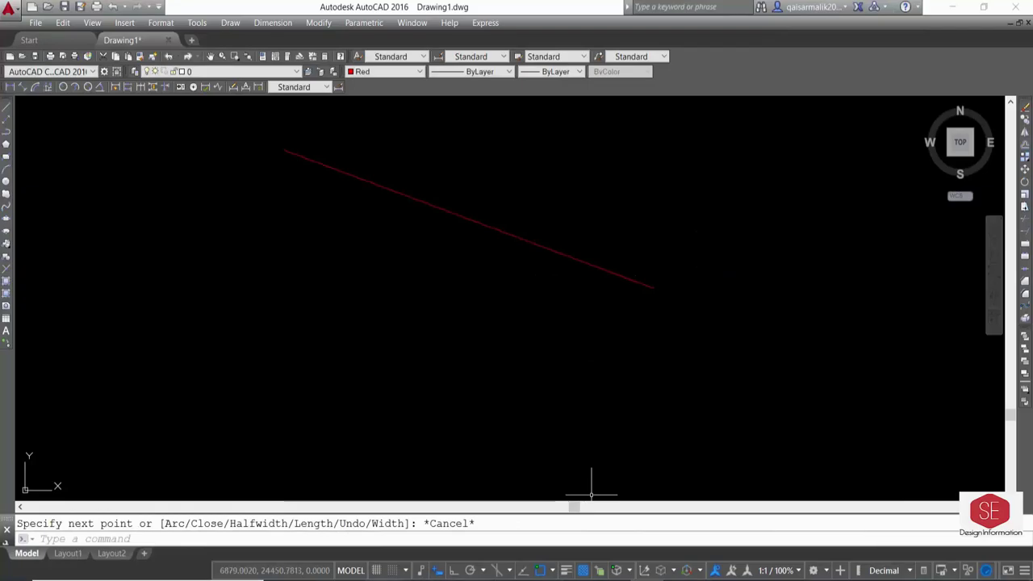
- Copy the RHS coordinates from column O and paste them into a yellow polyline
key(alt+Tab)
click(502, 324)
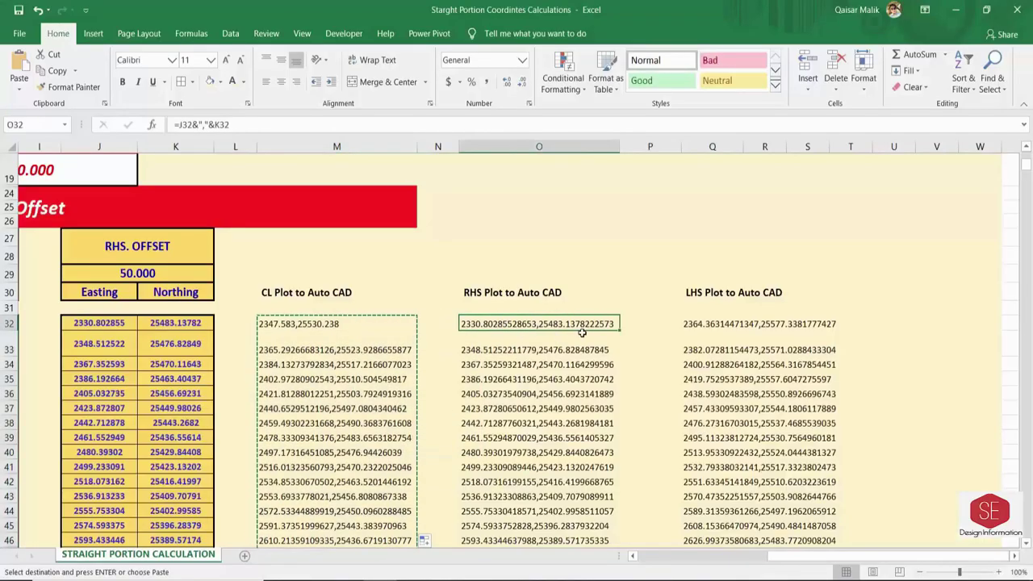
key(ctrl+shift+Down)
right_click(533, 353)
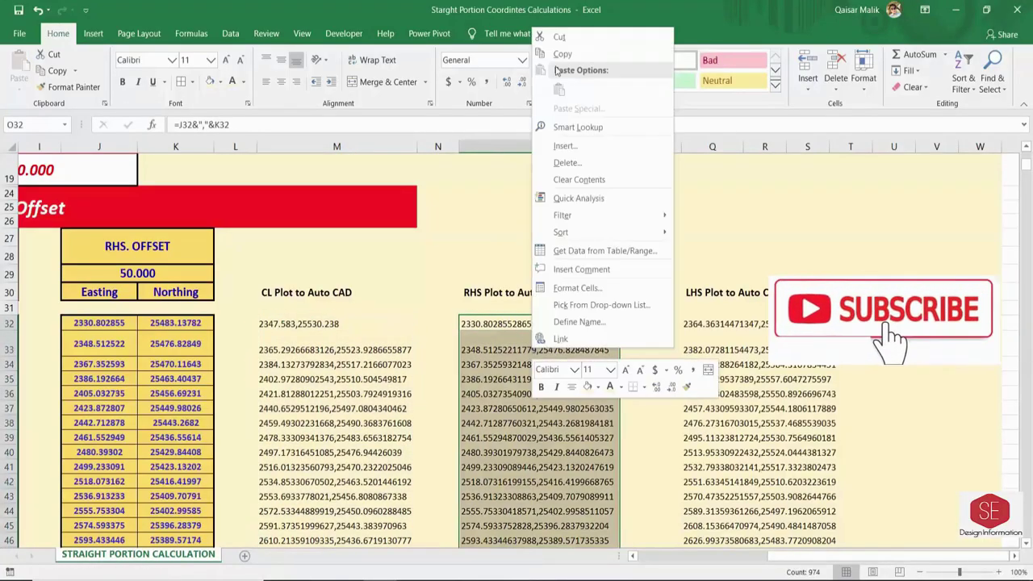
click(563, 53)
key(alt+Tab)
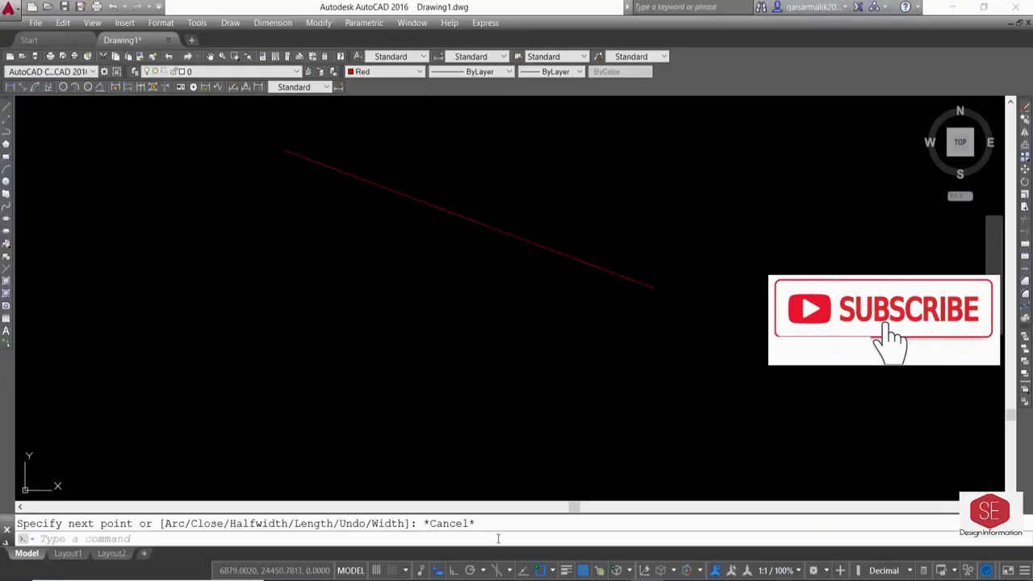
click(385, 71)
click(367, 110)
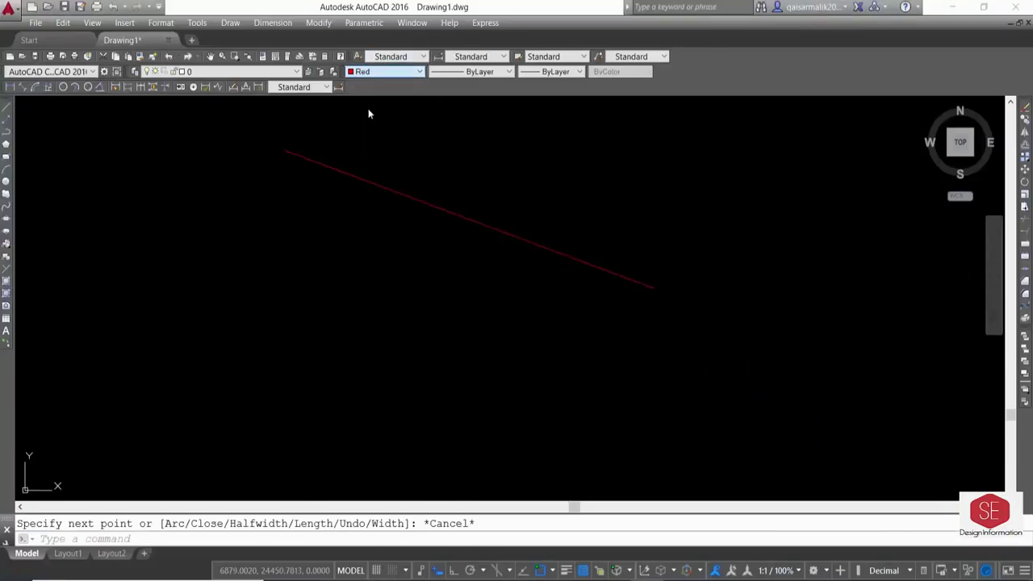
text(pl)
key(Return)
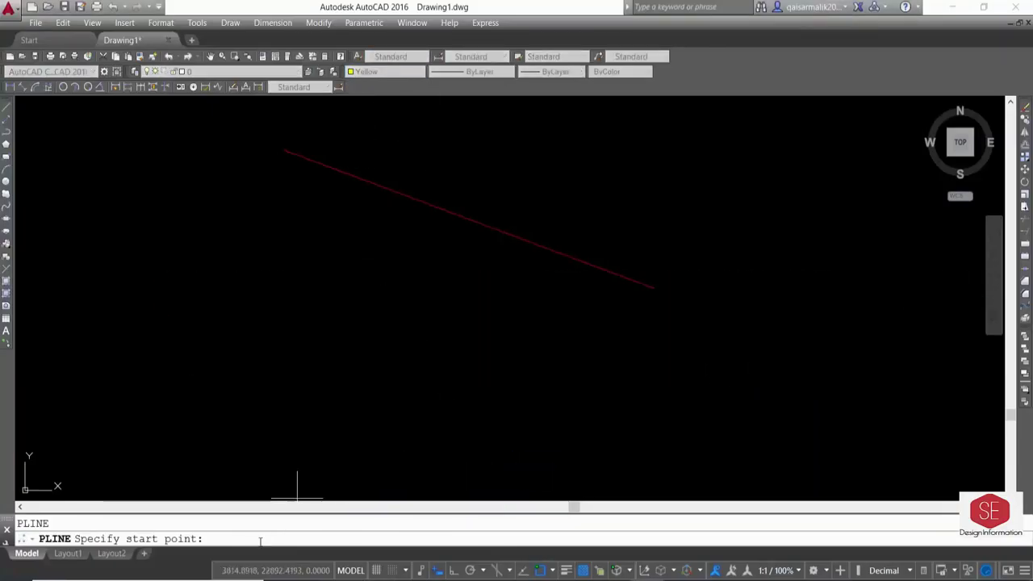
right_click(259, 538)
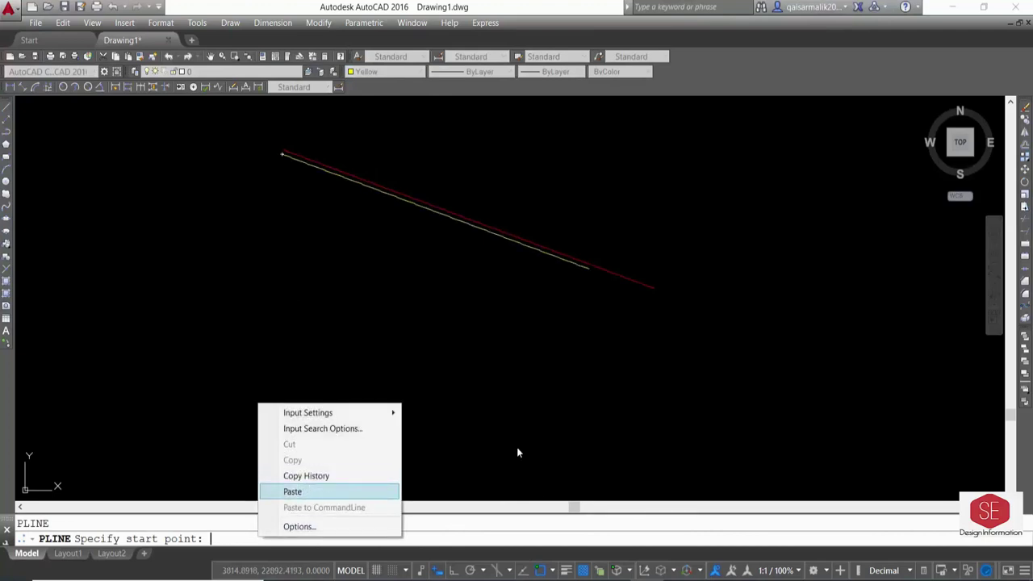
key(Return)
key(Escape)
key(Escape)
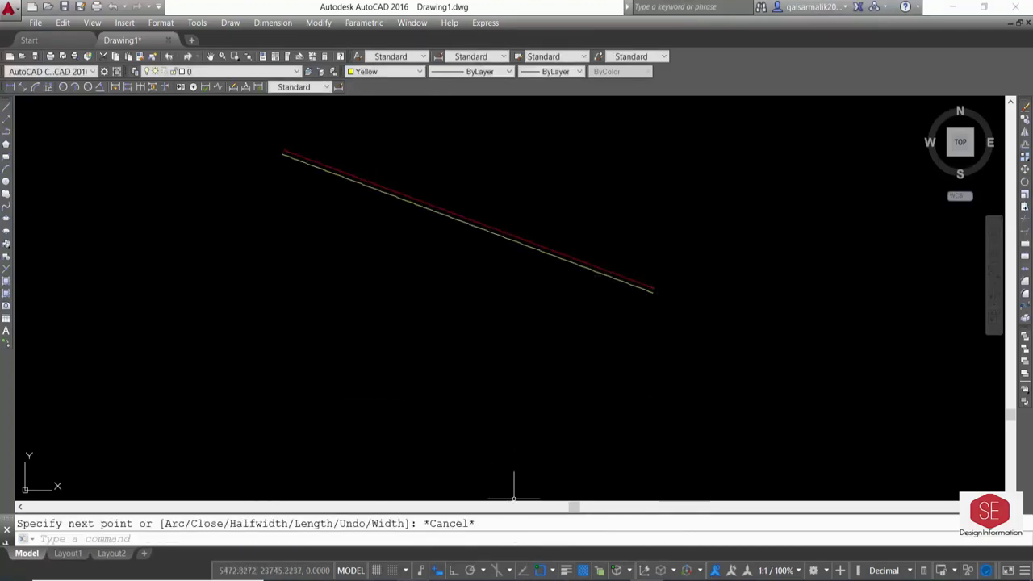
- Copy the LHS coordinates from column Q and paste them as a third polyline
key(alt+Tab)
click(716, 325)
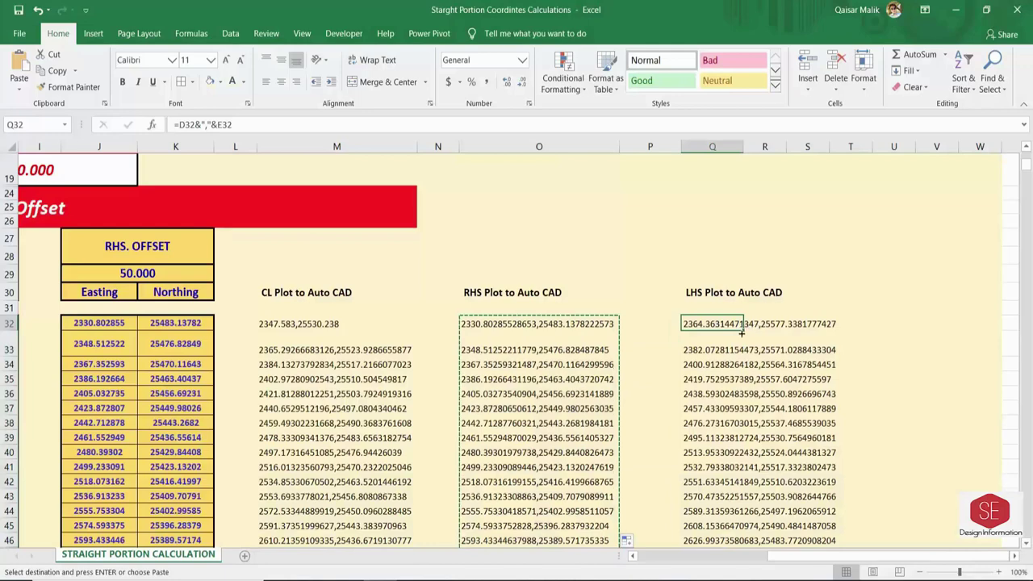
key(ctrl+shift+Down)
right_click(718, 333)
click(763, 27)
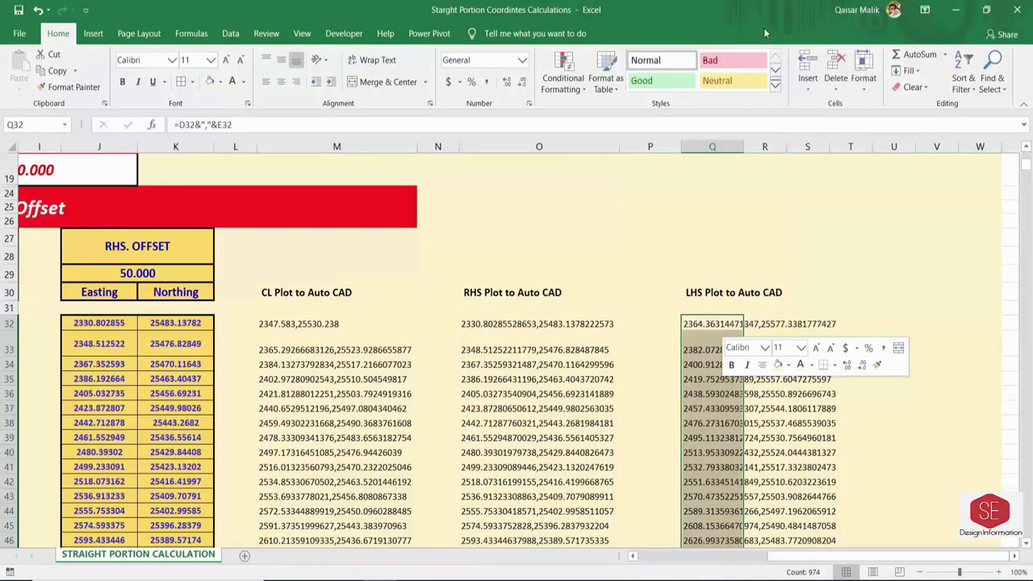
key(alt+Tab)
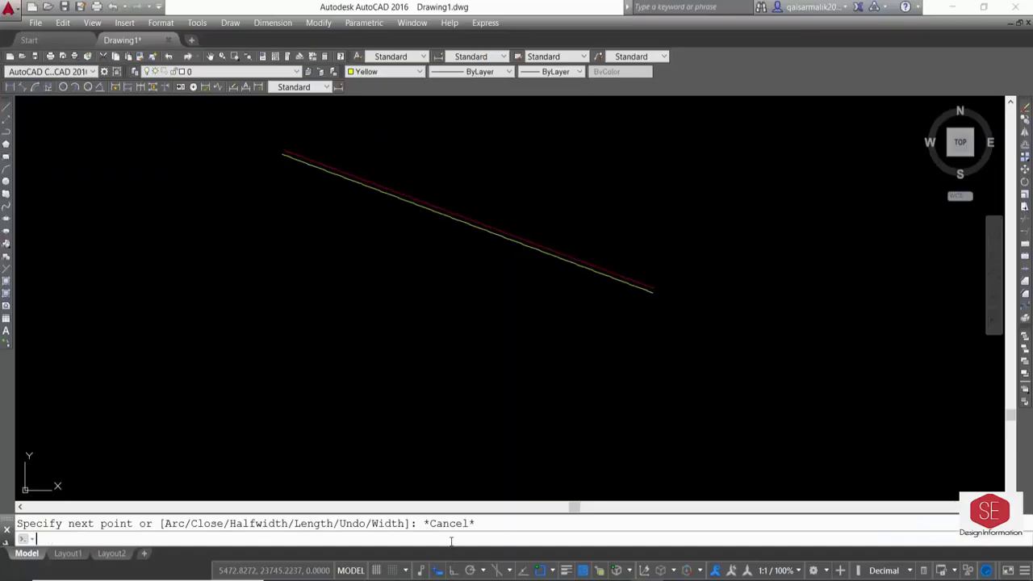
text(l)
key(Return)
right_click(451, 537)
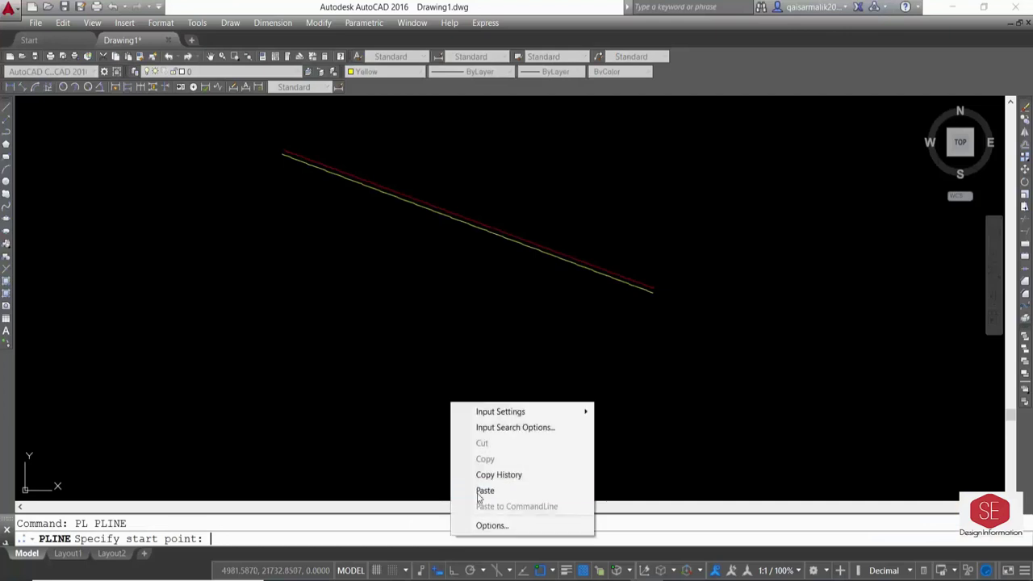
click(483, 491)
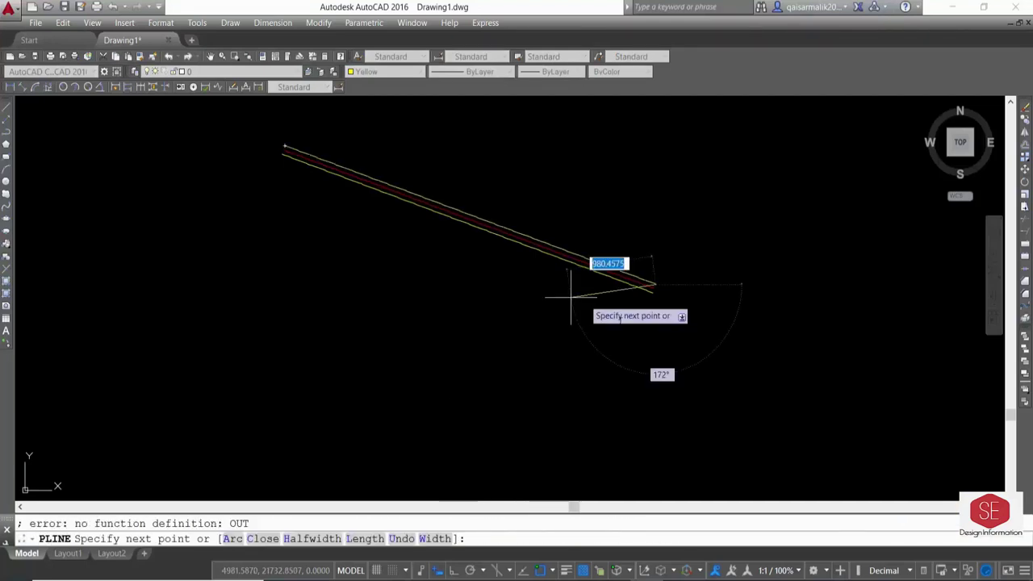
key(Escape)
scroll(525, 205, up, 3)
- List the selected LHS polyline with LI, page through its vertices, and close the text window
click(501, 219)
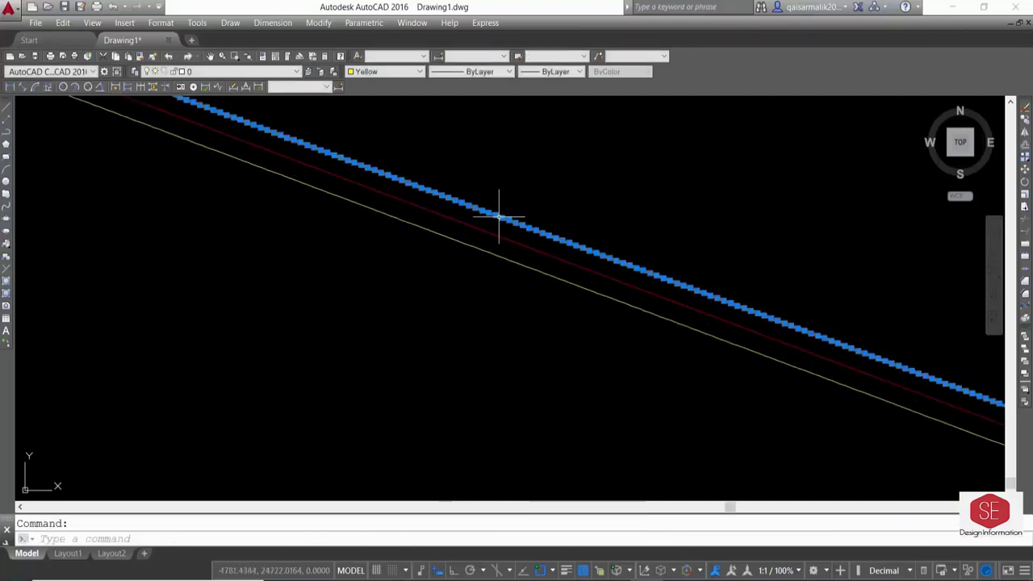
scroll(484, 242, down, 2)
text(l)
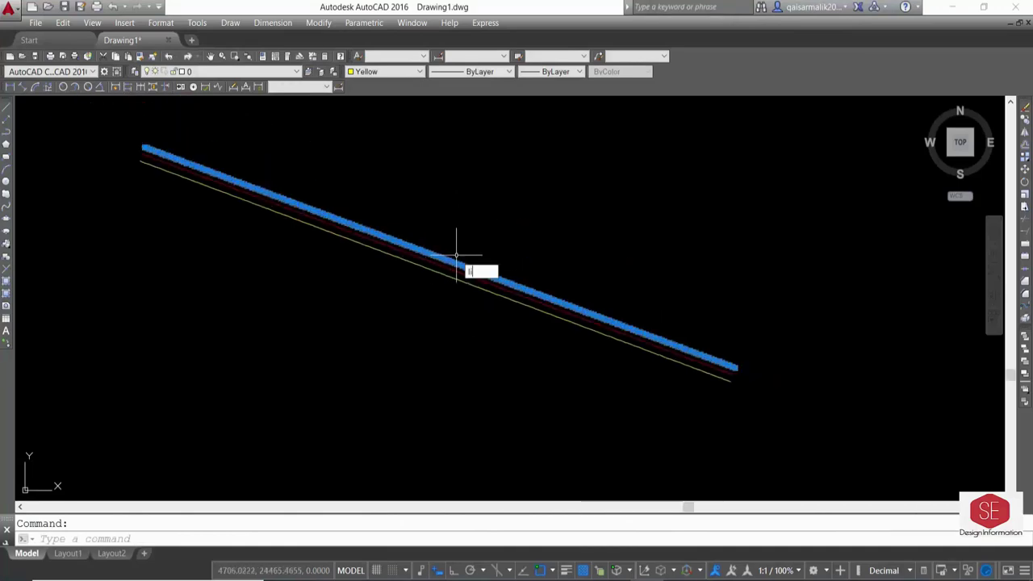
text(i)
key(Return)
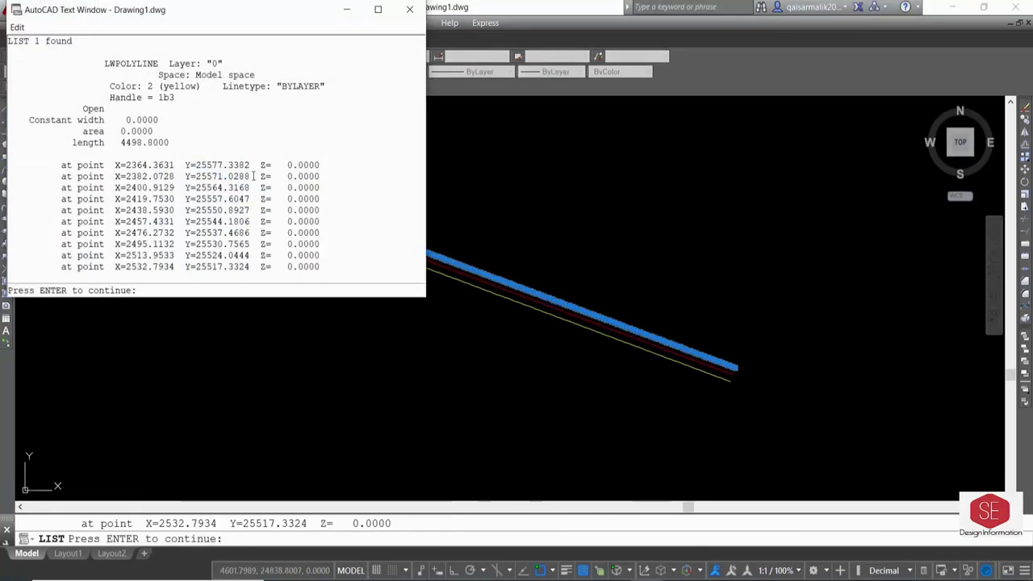
key(Return)
key(Return)
scroll(265, 225, up, 3)
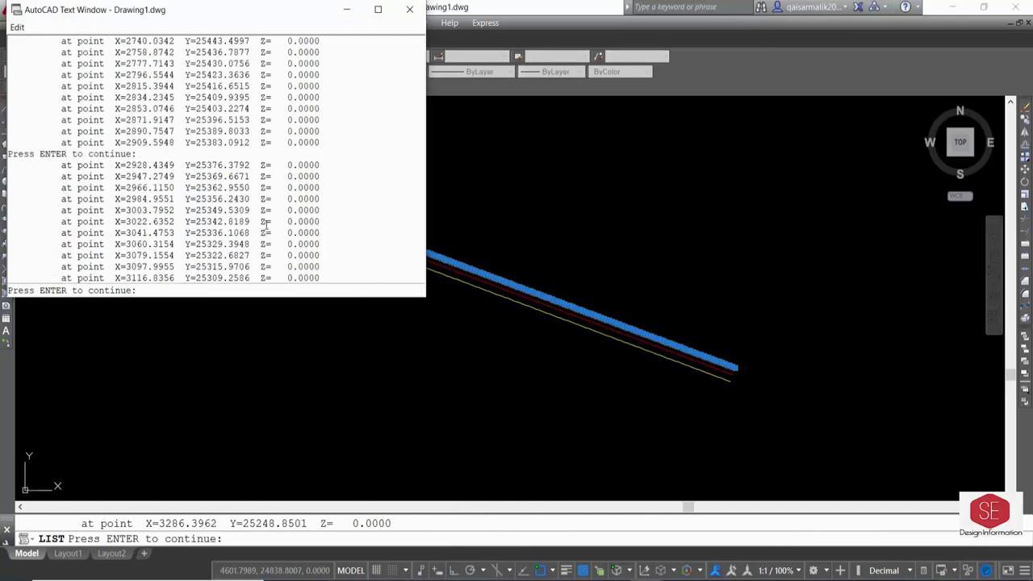
scroll(266, 224, up, 2)
scroll(264, 46, up, 2)
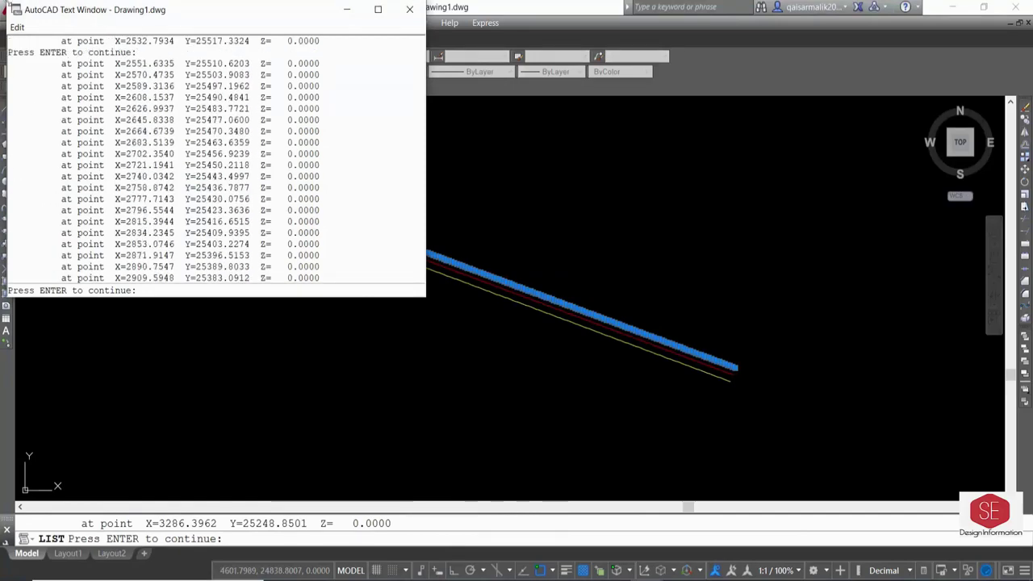
click(410, 9)
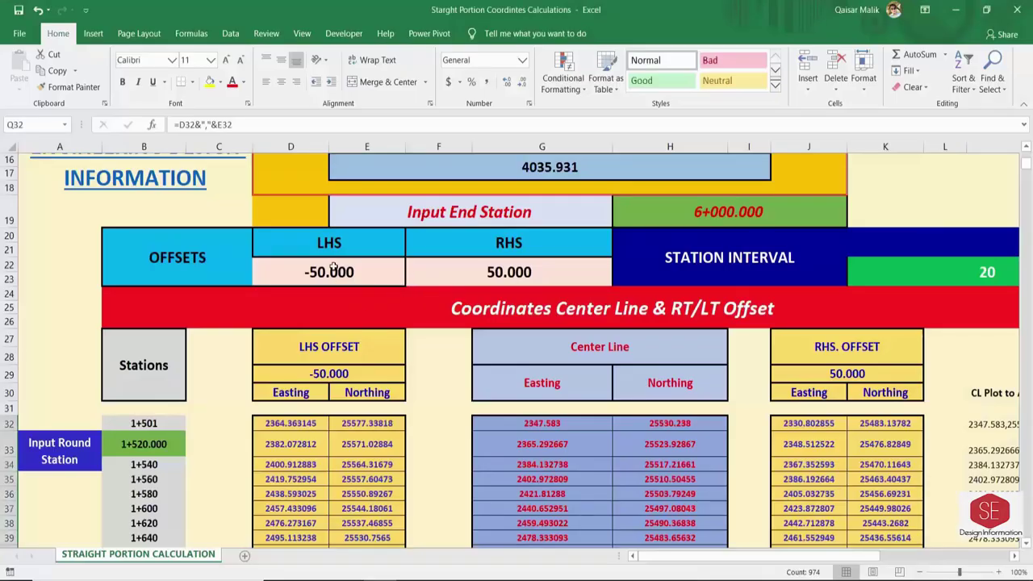
- Enter -25 as the LHS offset in D22 and 25 as the RHS offset, then select O32
click(333, 272)
text(-25)
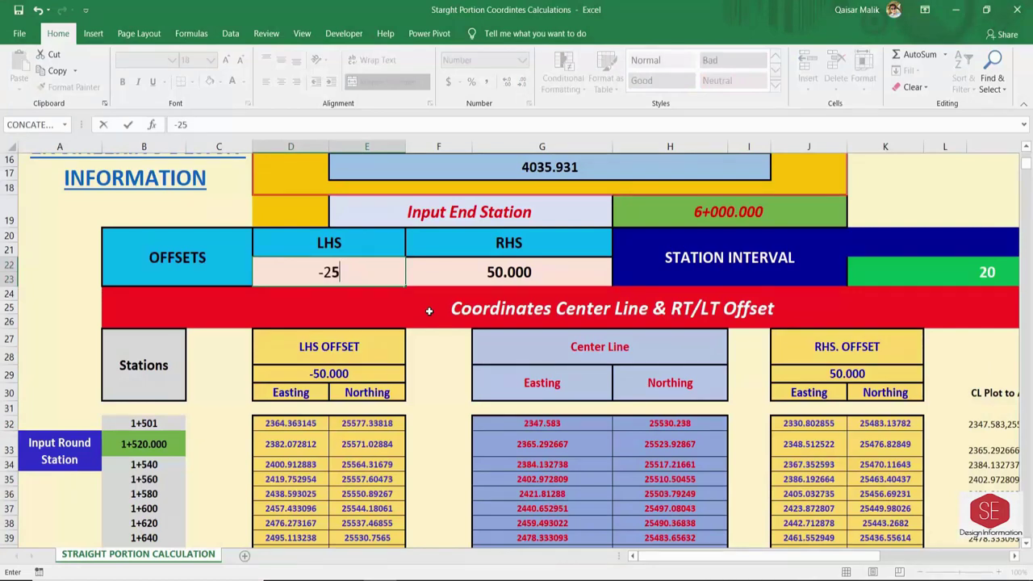
click(430, 311)
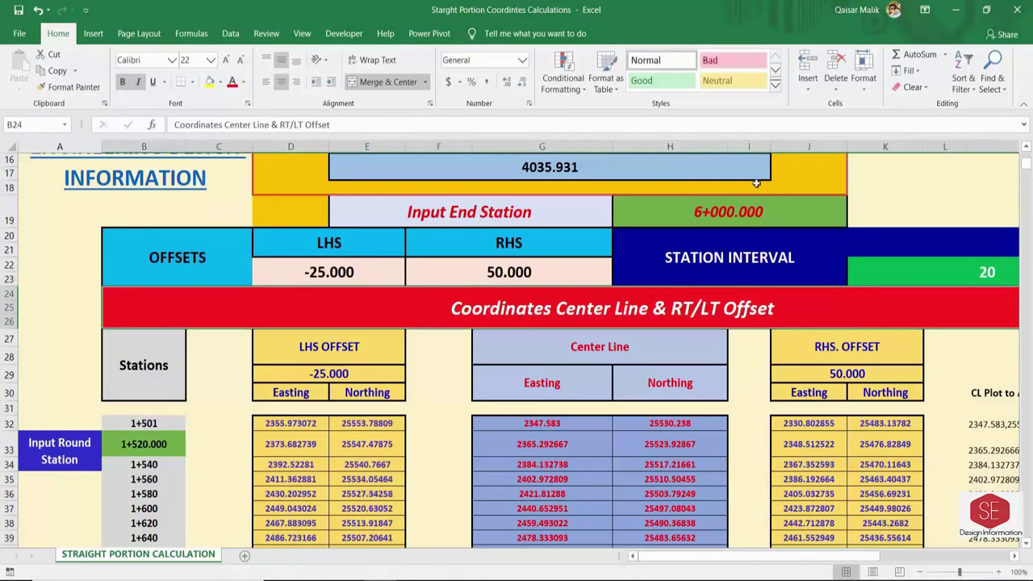
click(564, 274)
text(25)
key(Return)
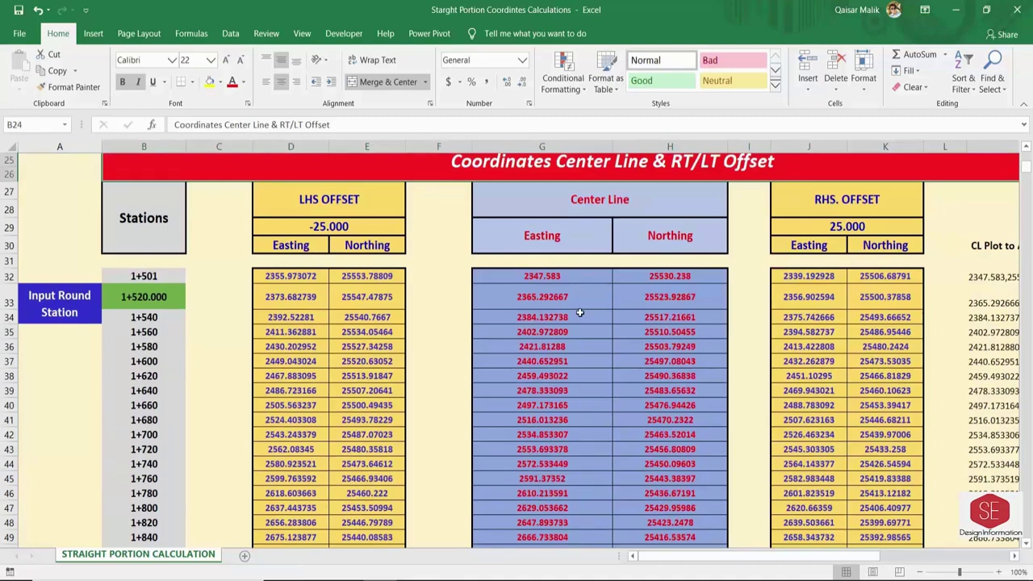
drag(668, 557, 766, 557)
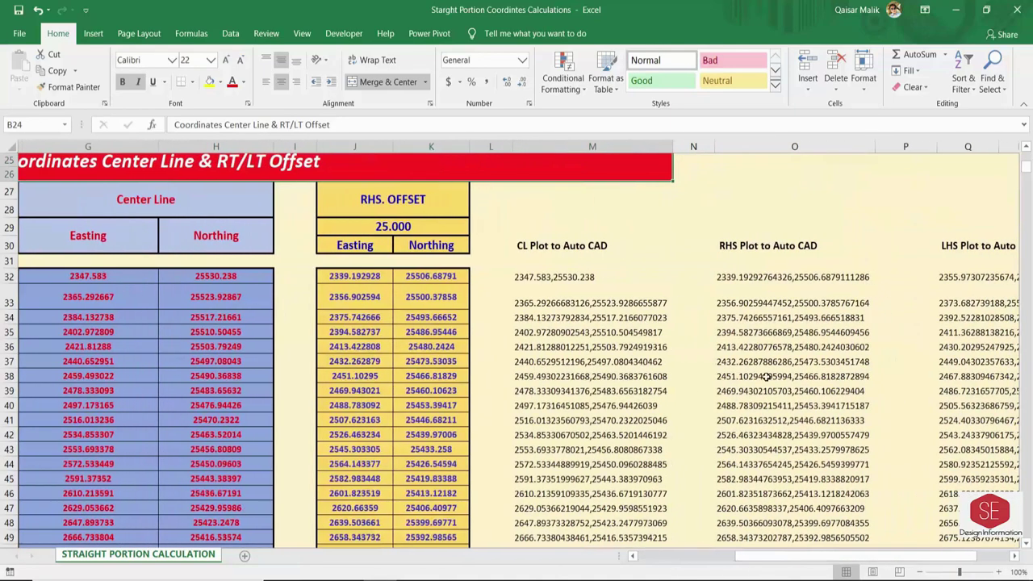
click(739, 275)
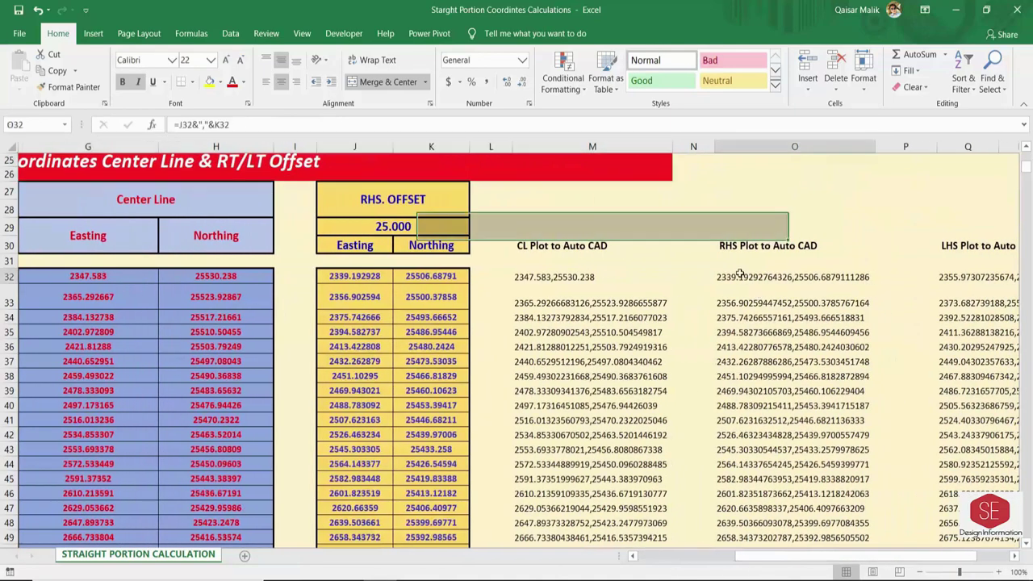
- Fill O32 down, copy the RHS coordinates, and paste them into a green PL polyline in AutoCAD
double_click(875, 285)
right_click(817, 295)
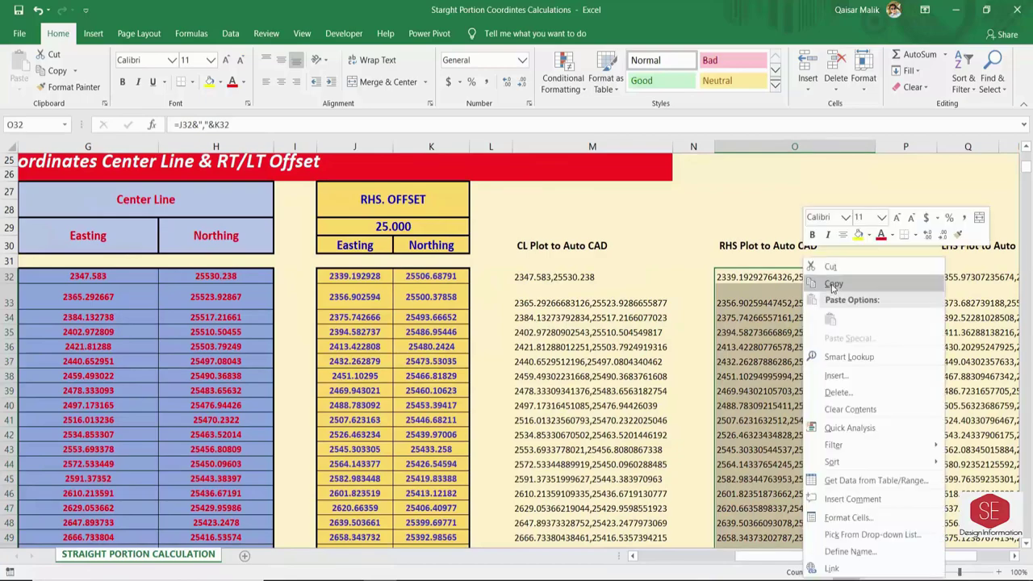
click(823, 283)
key(alt+Tab)
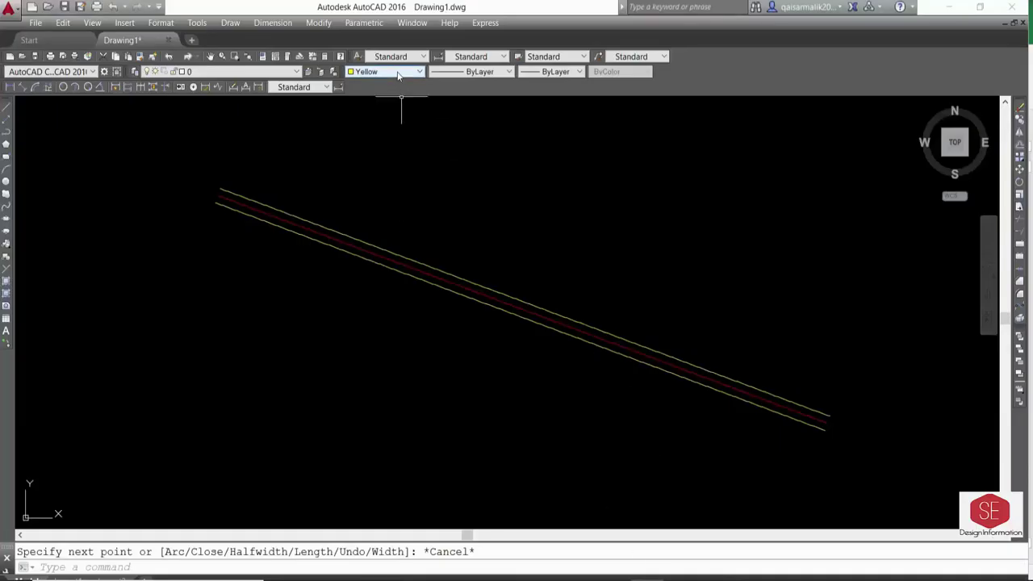
click(400, 72)
click(382, 122)
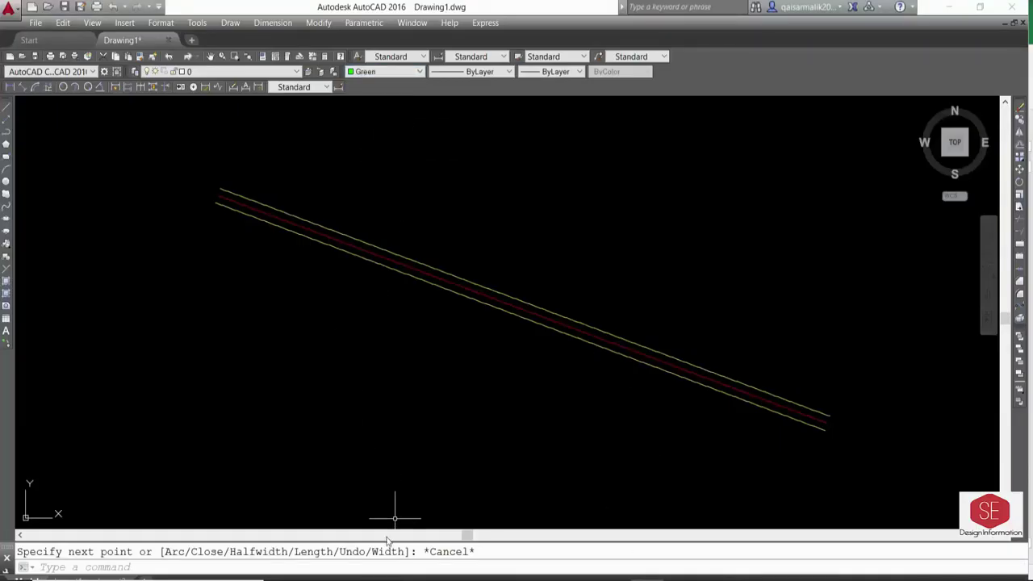
text(pl)
key(Return)
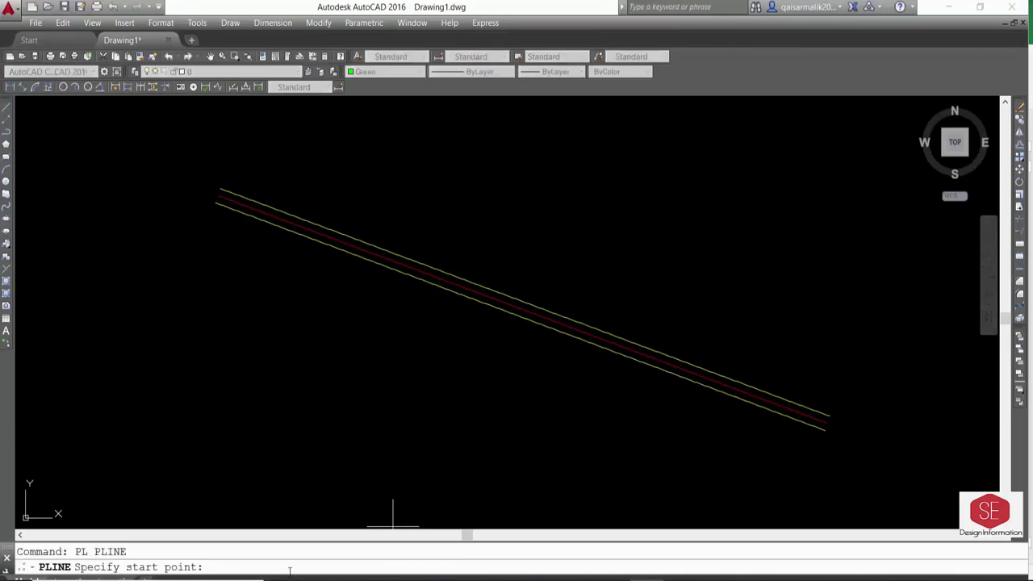
right_click(290, 571)
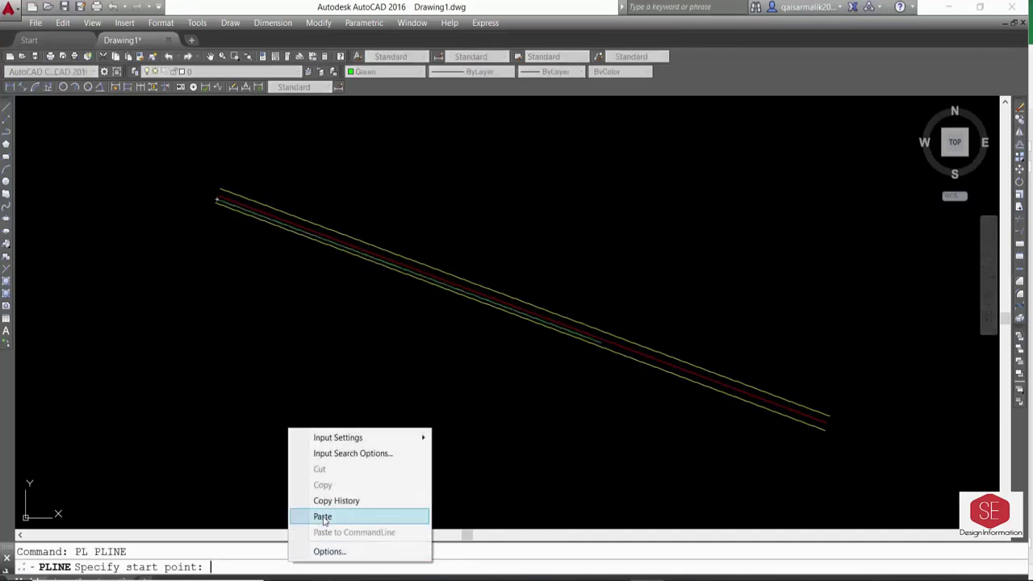
click(681, 489)
key(Escape)
- Fill the LHS plot formula down from Q32 and copy the LHS plot column
scroll(716, 377, up, 5)
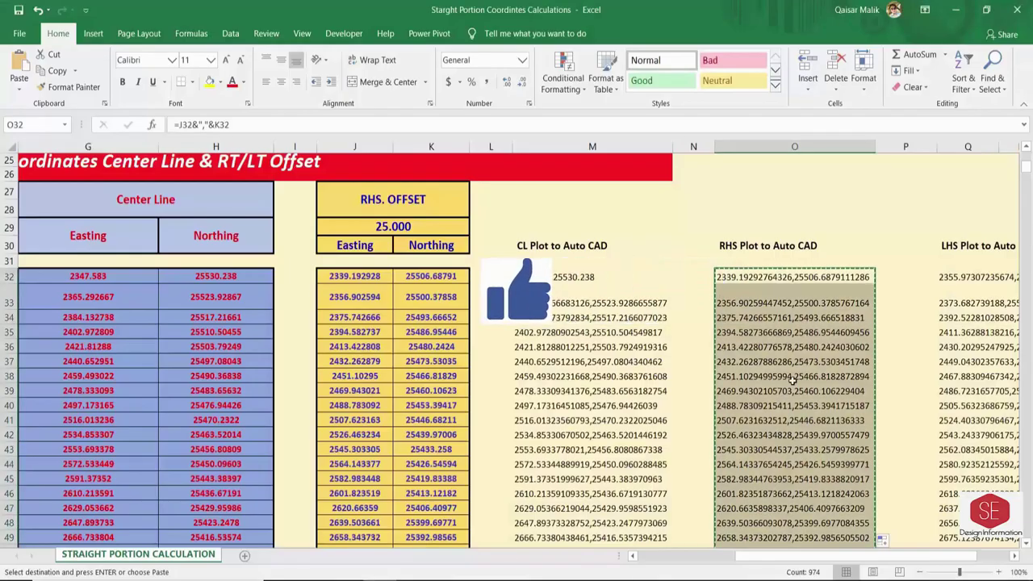
click(963, 278)
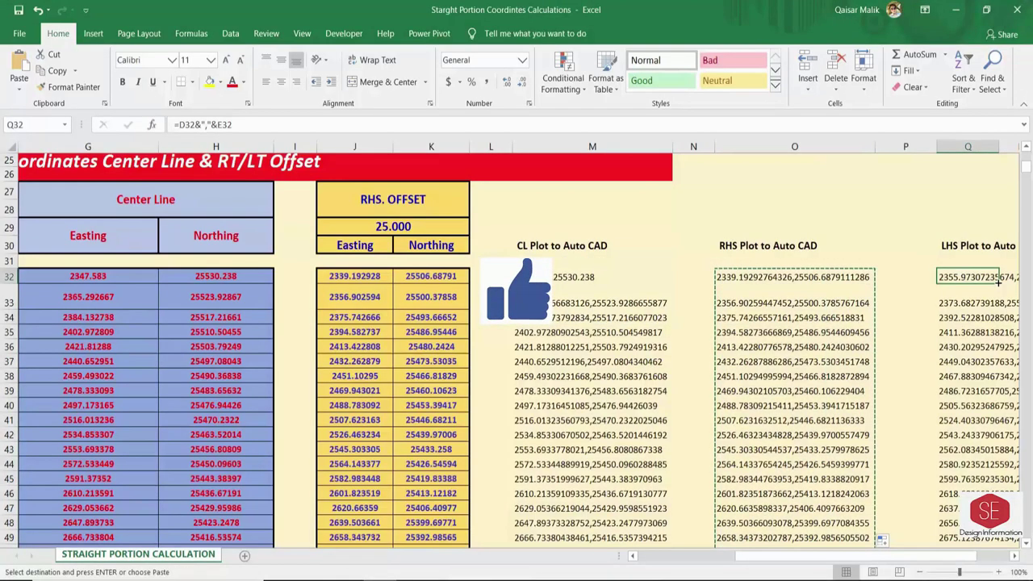
double_click(998, 282)
scroll(801, 437, right, 3)
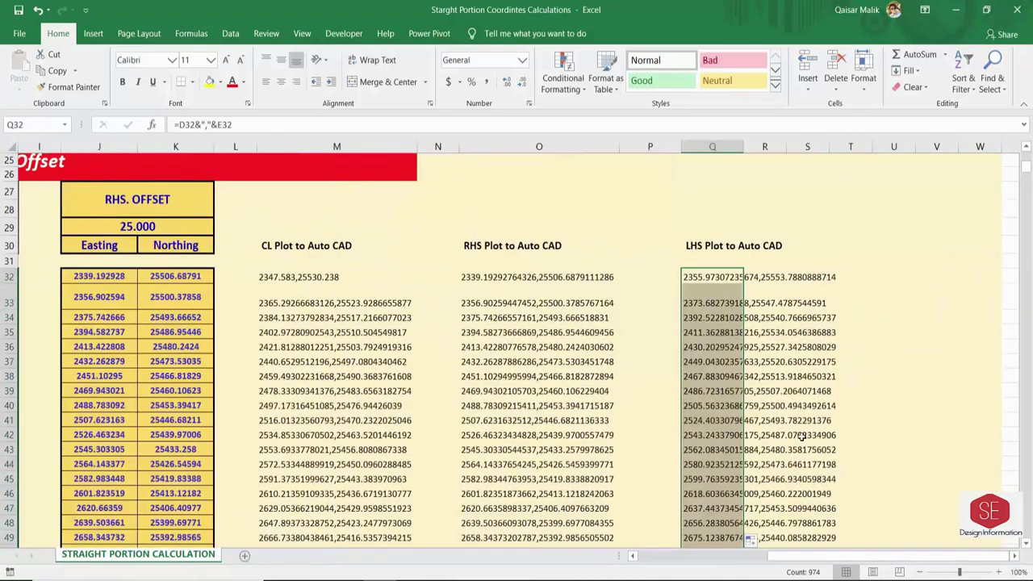
right_click(718, 334)
click(773, 31)
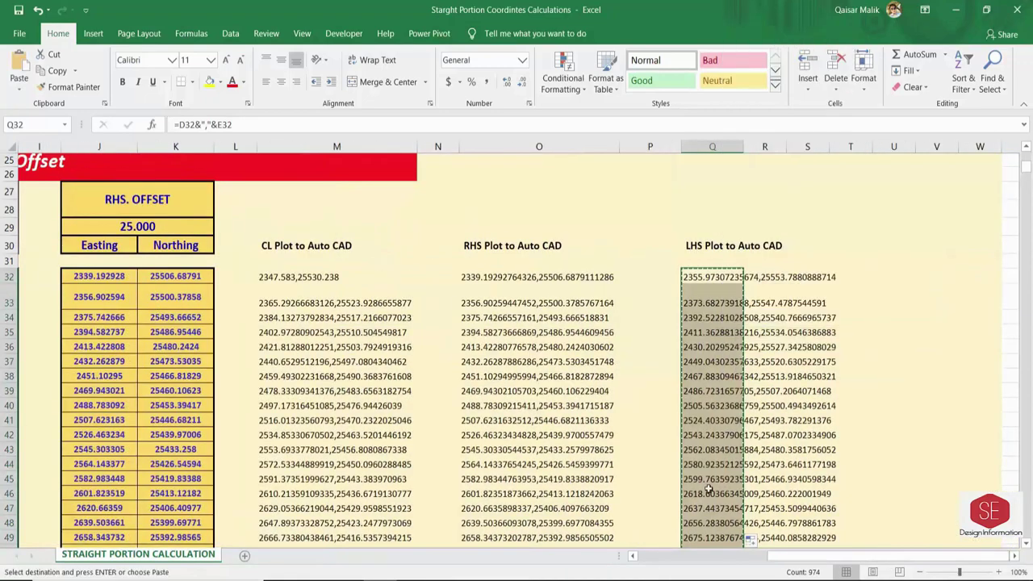
- Paste the LHS coordinates into an AutoCAD PLINE to draw the green -25 offset polyline
key(alt+Tab)
key(Escape)
scroll(584, 330, down, 2)
scroll(585, 326, down, 1)
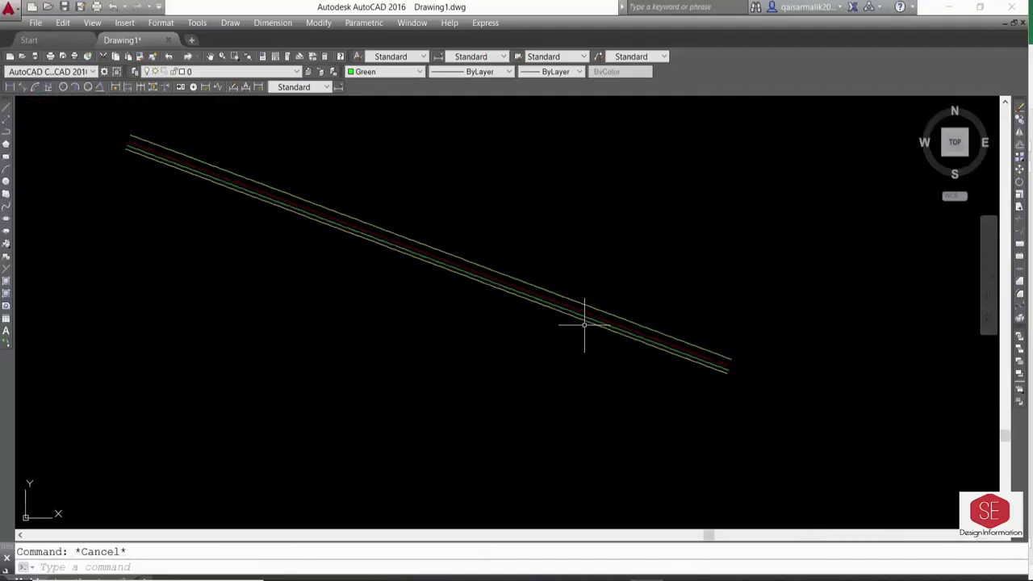
scroll(584, 326, down, 2)
text(pl)
key(Return)
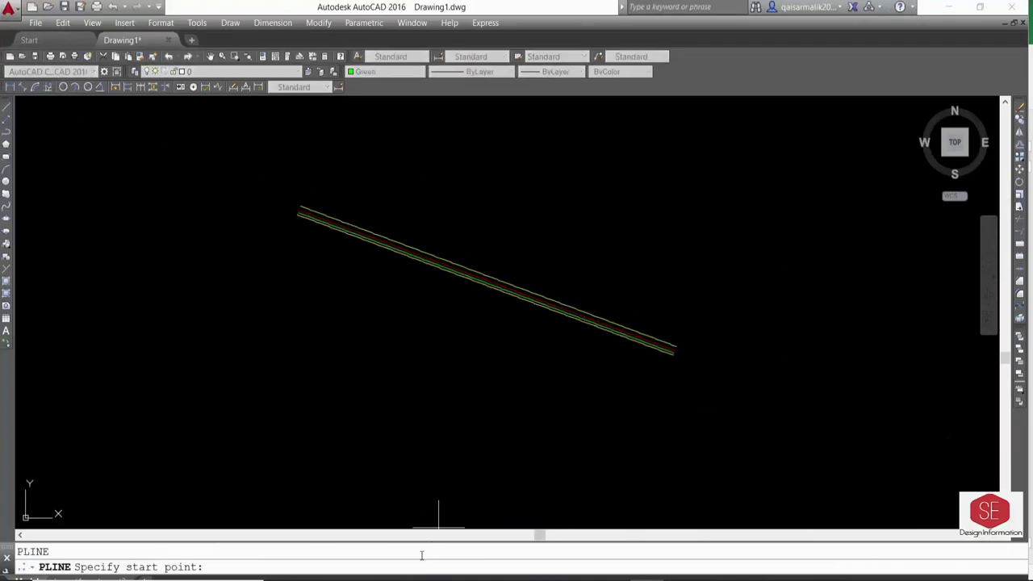
right_click(412, 567)
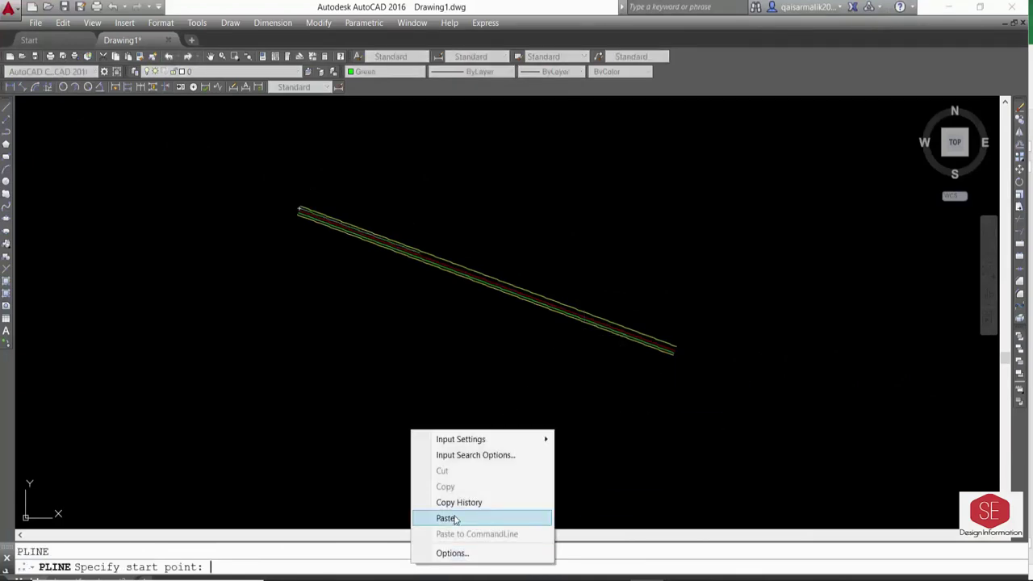
click(454, 519)
key(Escape)
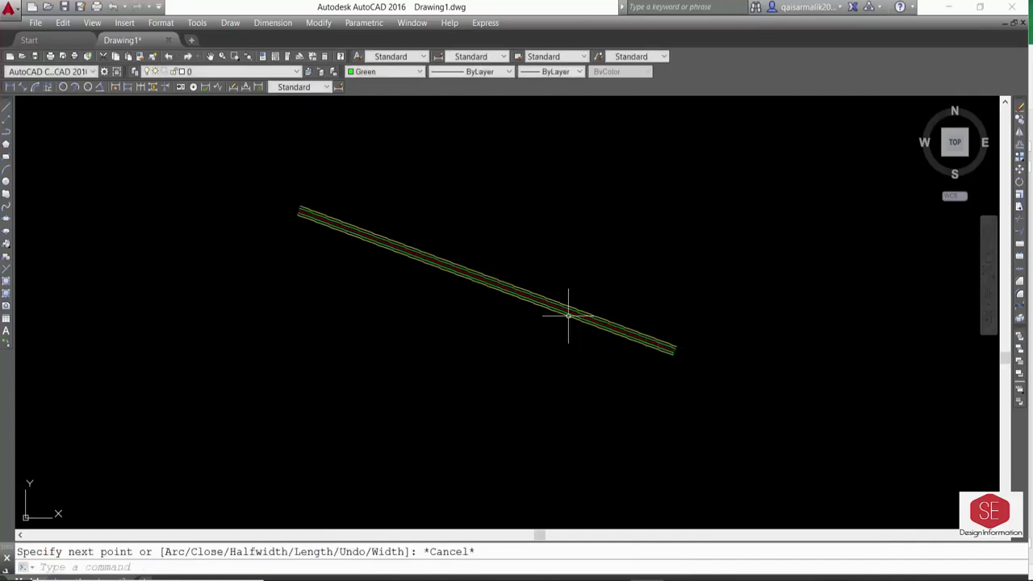
scroll(594, 271, up, 3)
scroll(530, 274, up, 2)
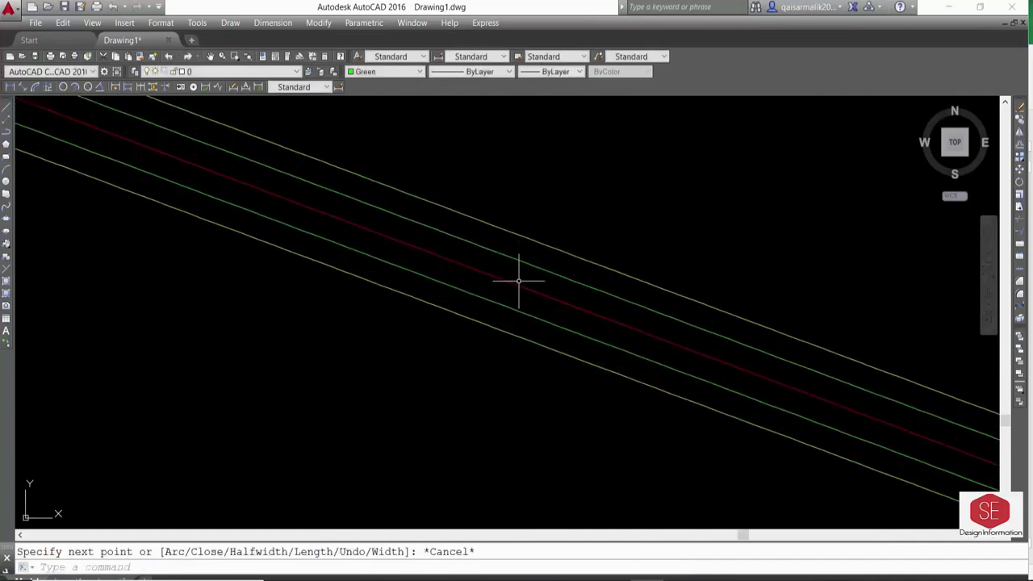
key(alt+Tab)
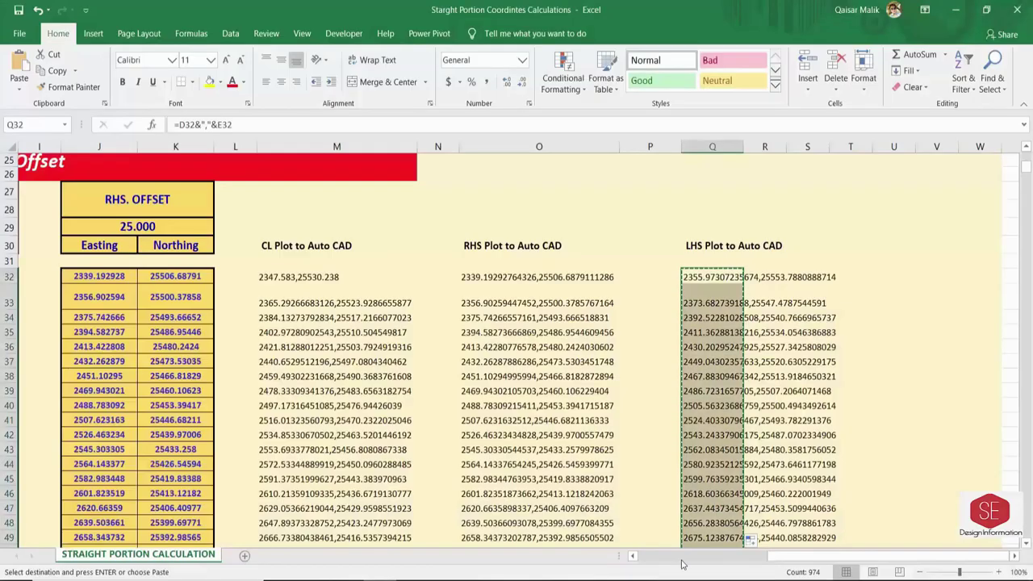
- Enter -100 as the LHS offset in D22 and 75 as the RHS offset in F22
drag(803, 562, 670, 563)
scroll(386, 196, up, 1)
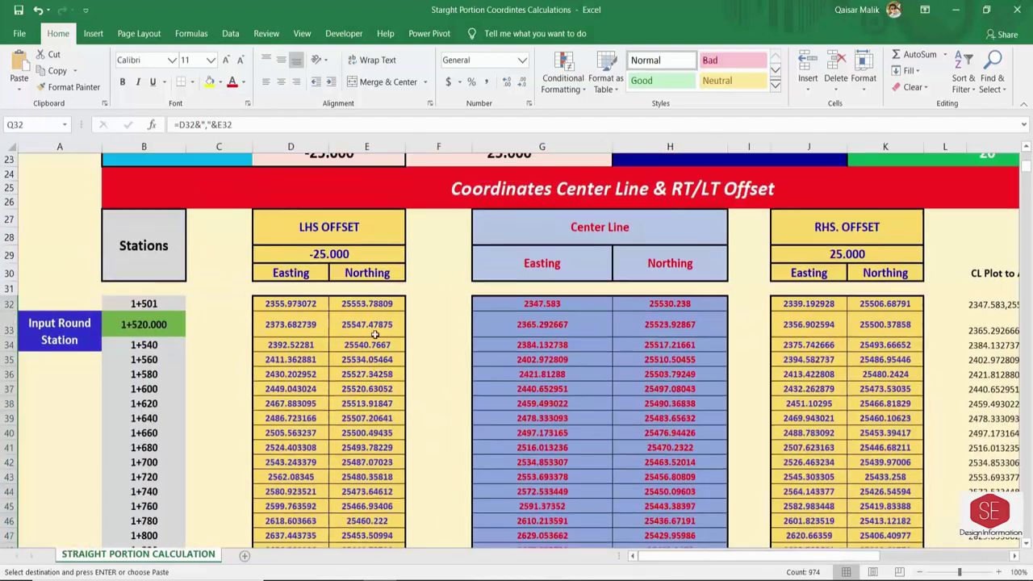
scroll(385, 195, up, 1)
click(322, 233)
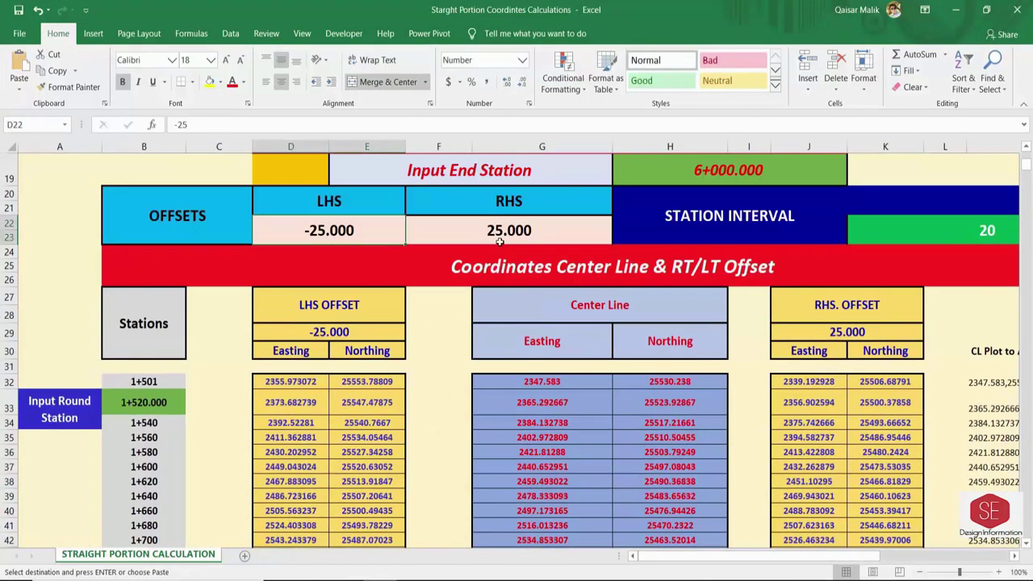
text(-100)
key(Return)
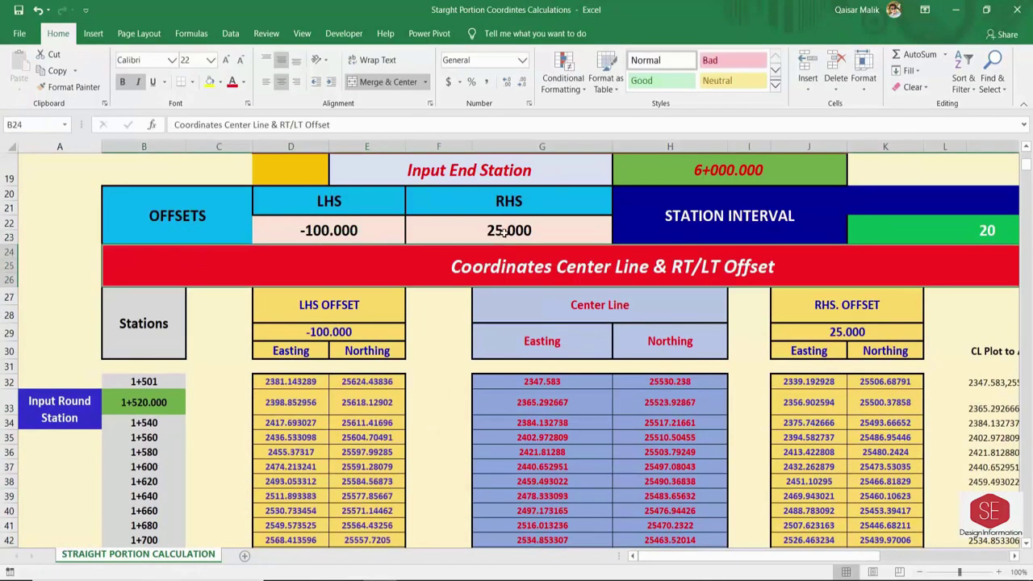
click(503, 232)
text(1)
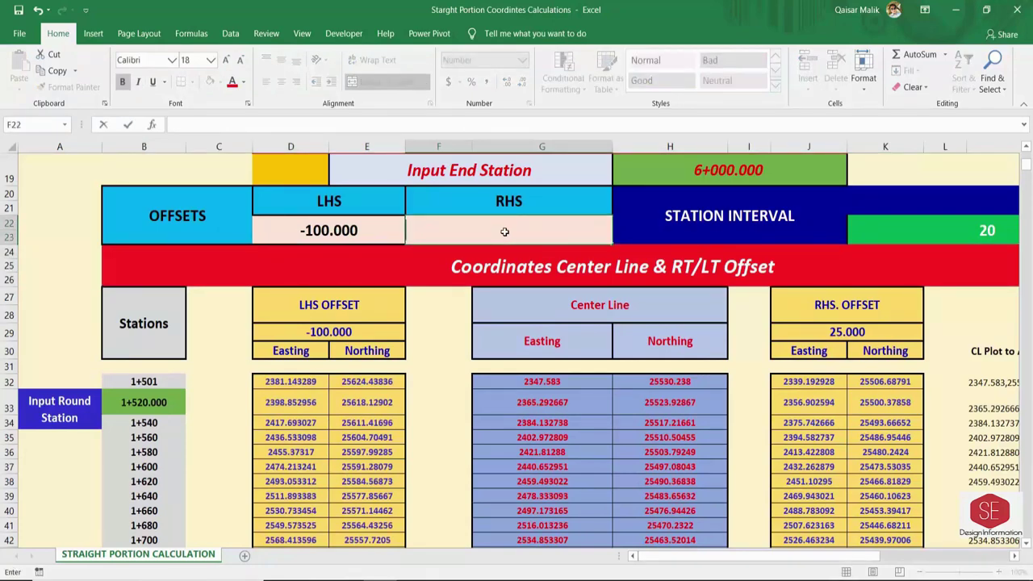
key(Return)
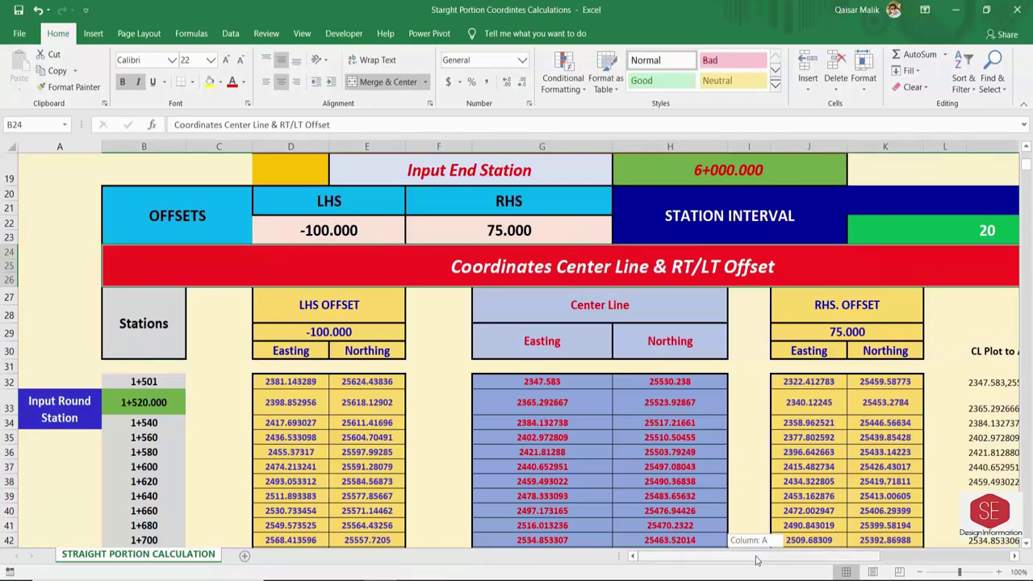
drag(759, 557, 848, 558)
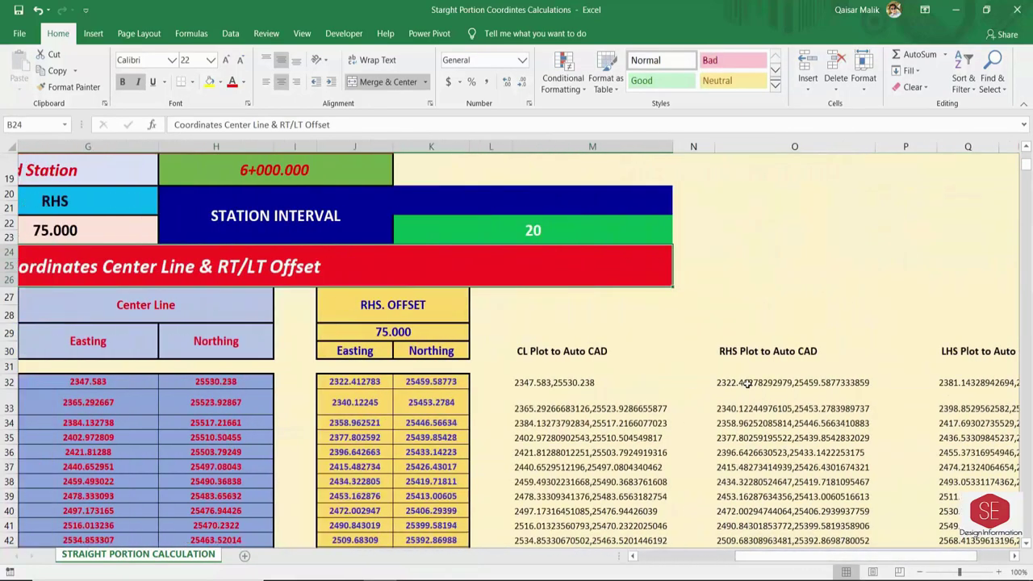
- Fill the RHS plot formula down its column and copy the RHS plot coordinates
click(748, 384)
double_click(873, 390)
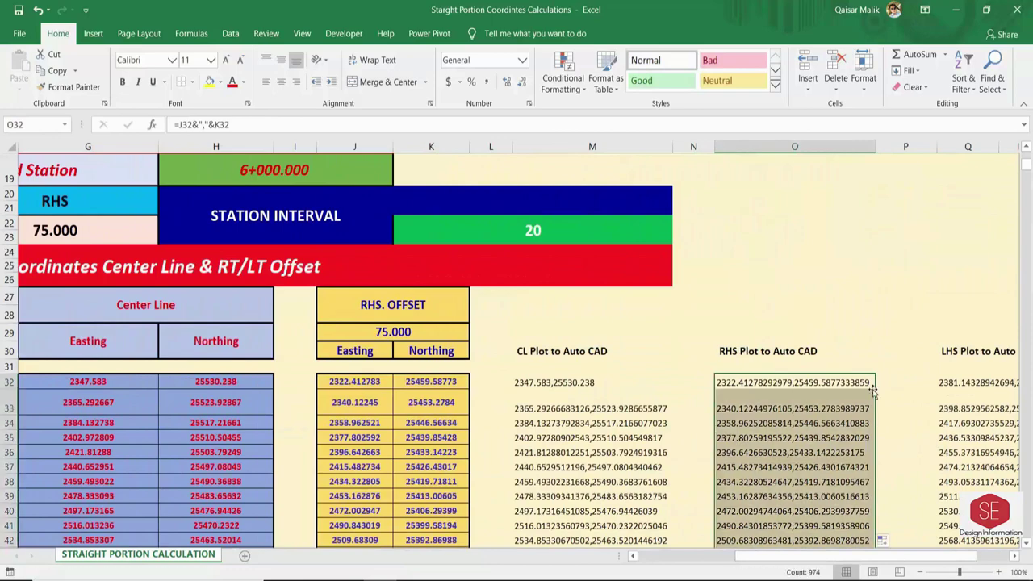
right_click(775, 410)
click(807, 120)
- In AutoCAD, set the colour to Blue and paste the RHS coordinates as the 75-offset polyline
key(alt+Tab)
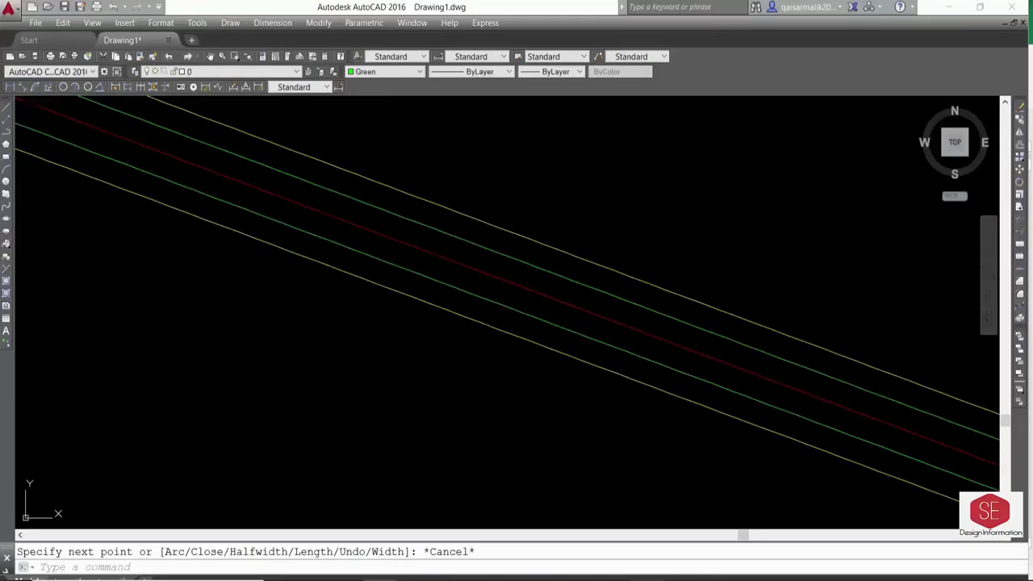
click(384, 72)
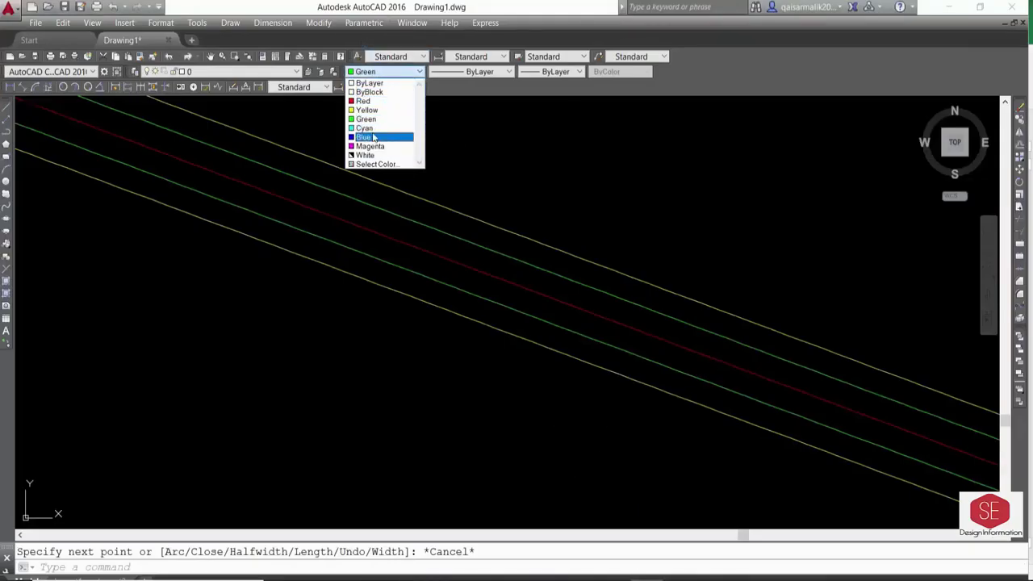
click(374, 138)
text(z)
key(Return)
text(e)
key(Return)
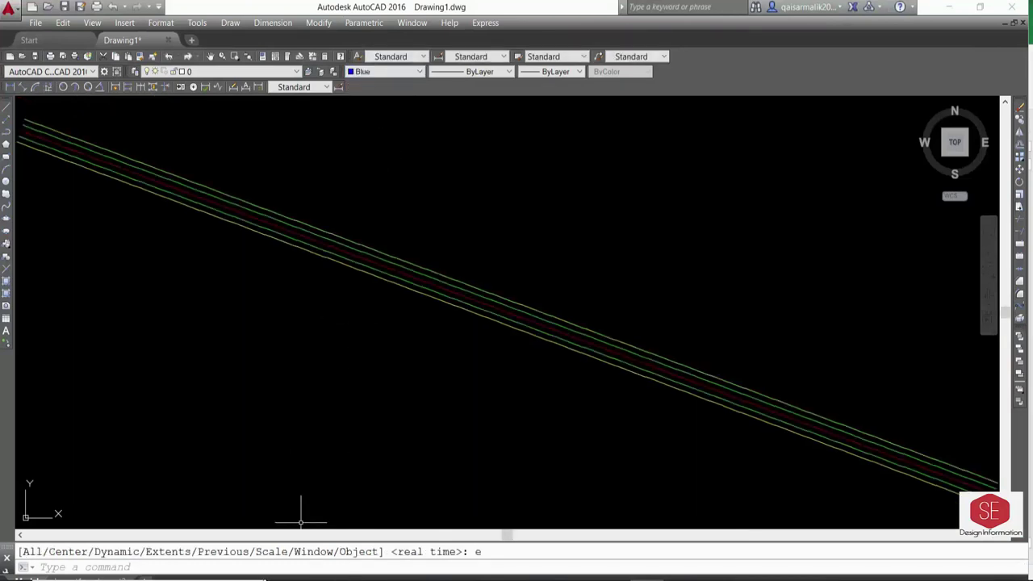
click(263, 566)
text(l)
key(Return)
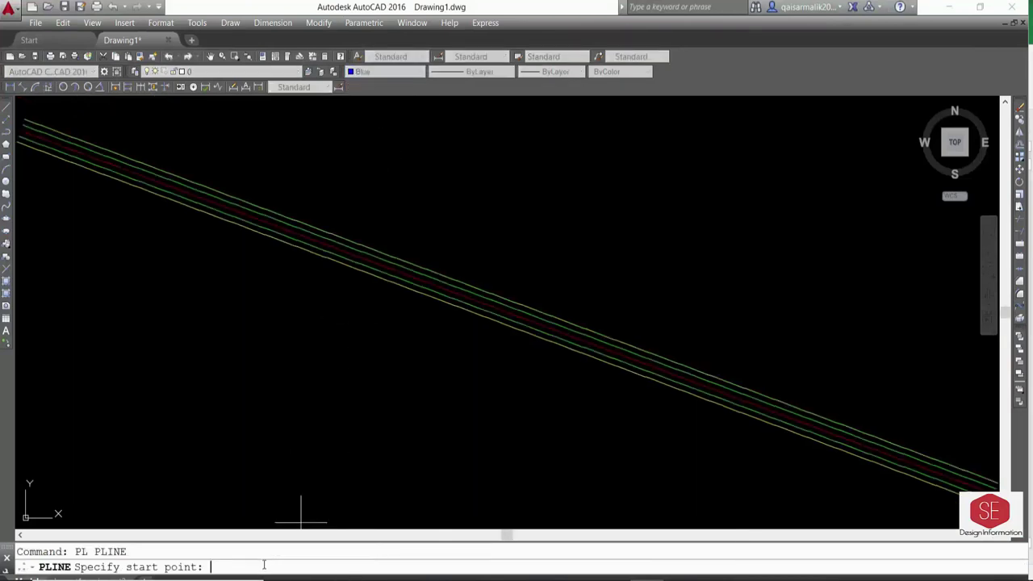
right_click(256, 569)
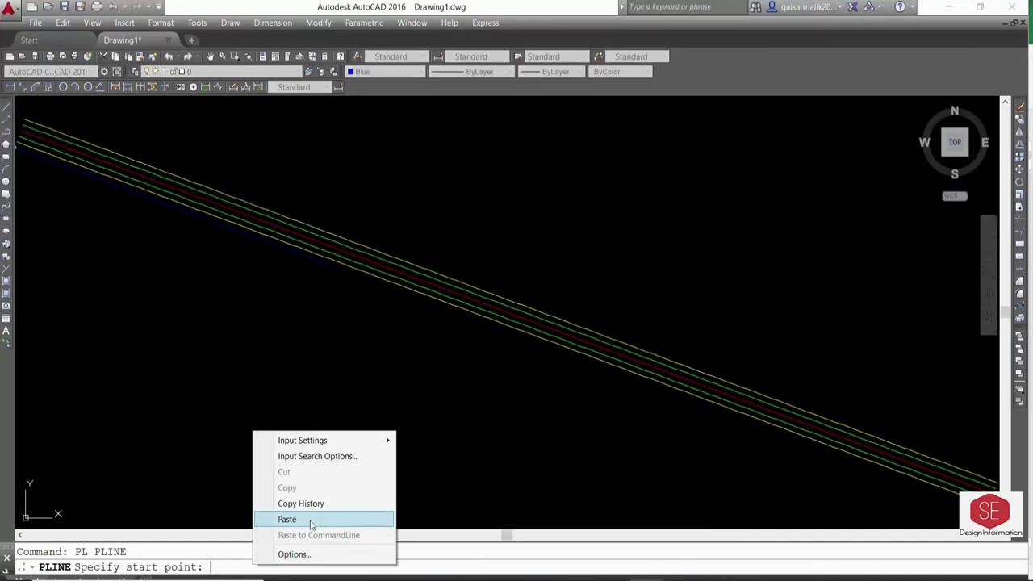
click(435, 376)
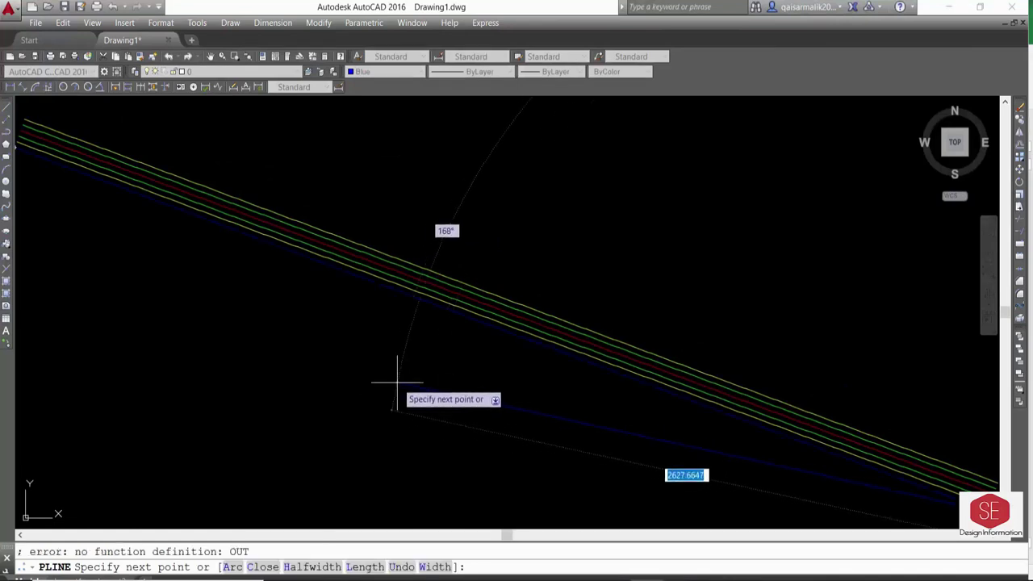
key(Escape)
- Select the full LHS plot column in Excel and copy it
scroll(461, 323, up, 2)
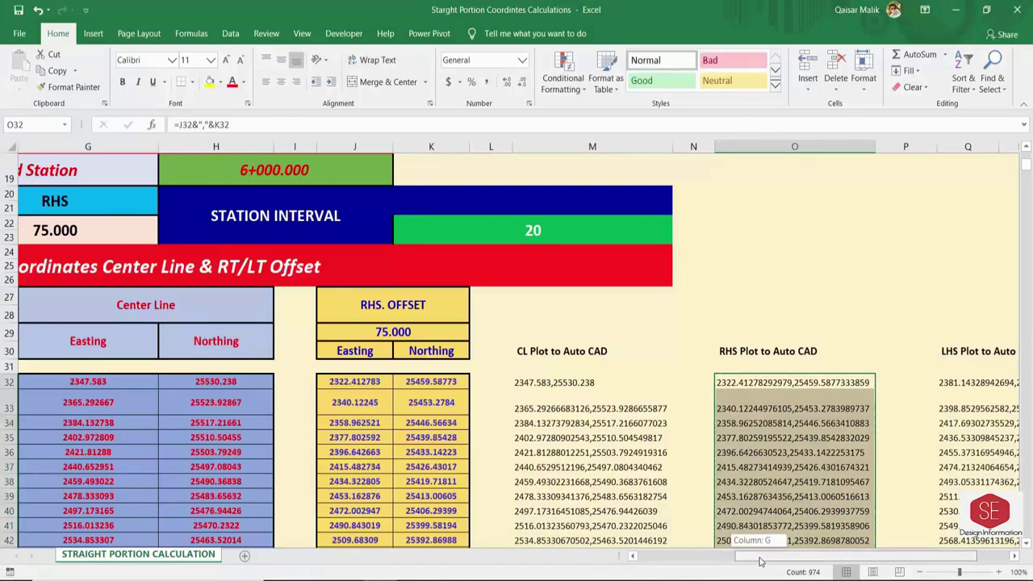
scroll(791, 535, right, 3)
click(732, 386)
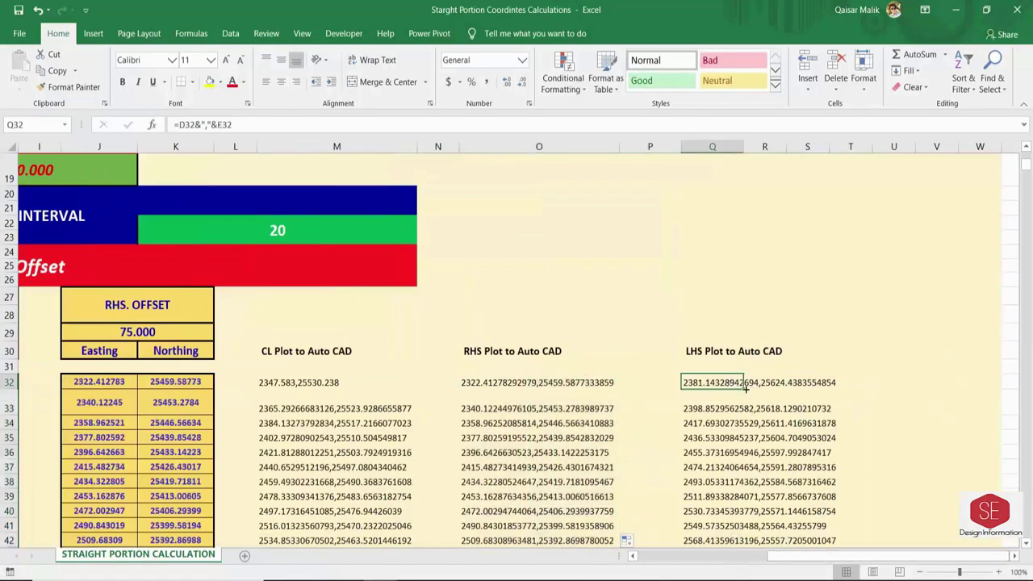
key(ctrl+shift+Down)
right_click(705, 384)
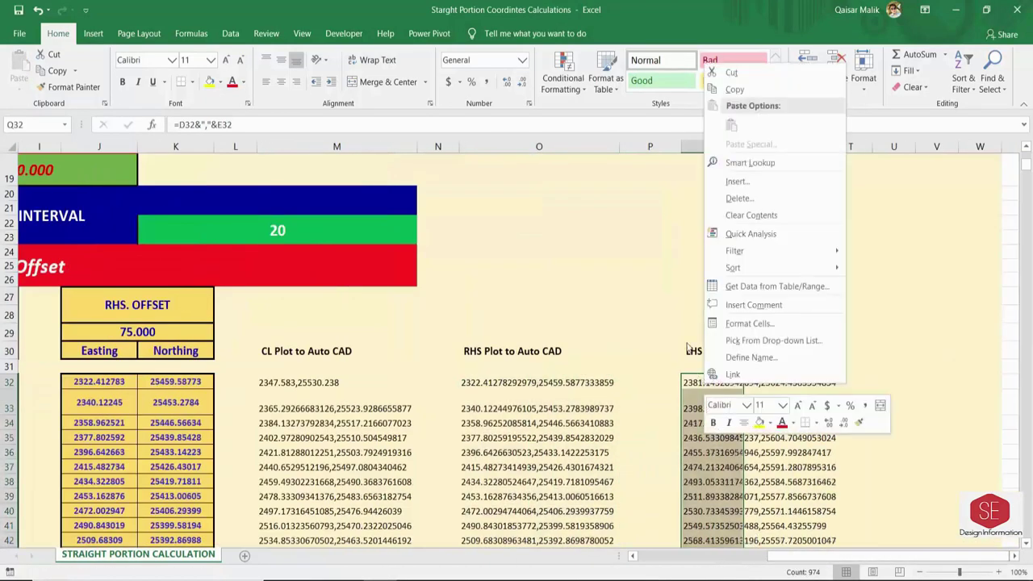
click(735, 89)
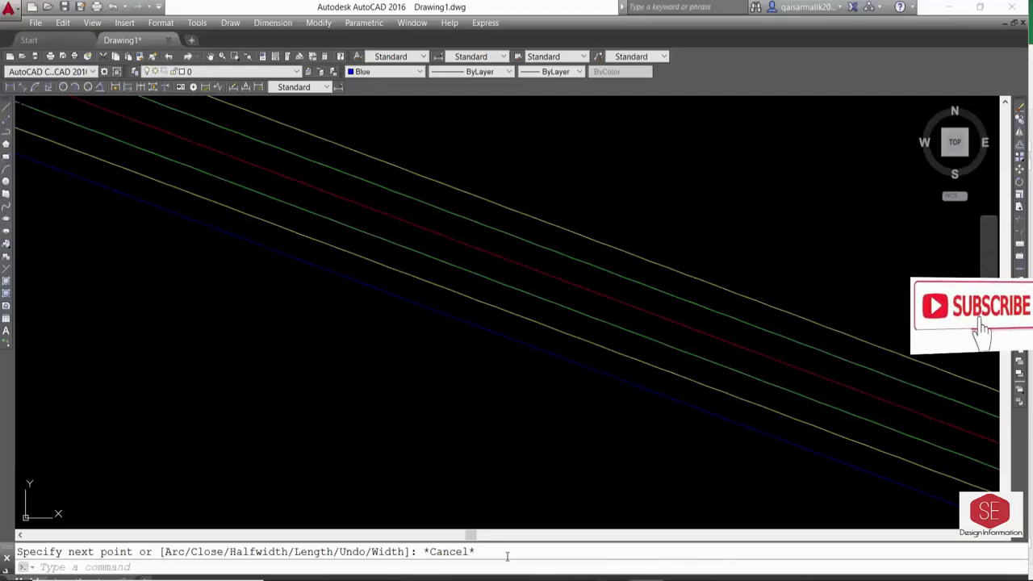
- Zoom to extents and paste the LHS coordinates into PLINE to draw the blue -100 offset polyline
scroll(457, 422, down, 5)
text(z)
key(Return)
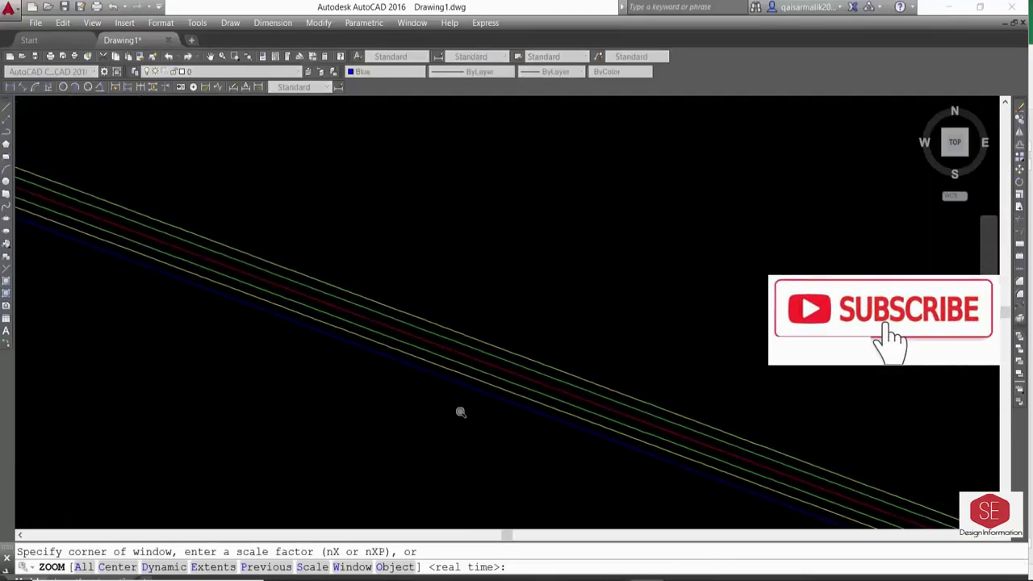
text(e)
key(Return)
text(p)
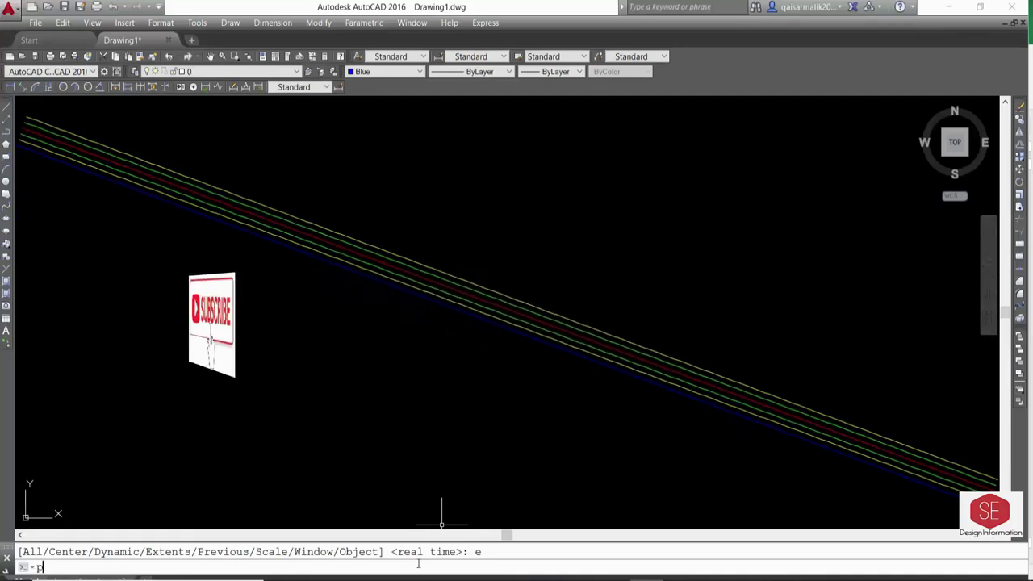
text(l)
key(Return)
right_click(388, 571)
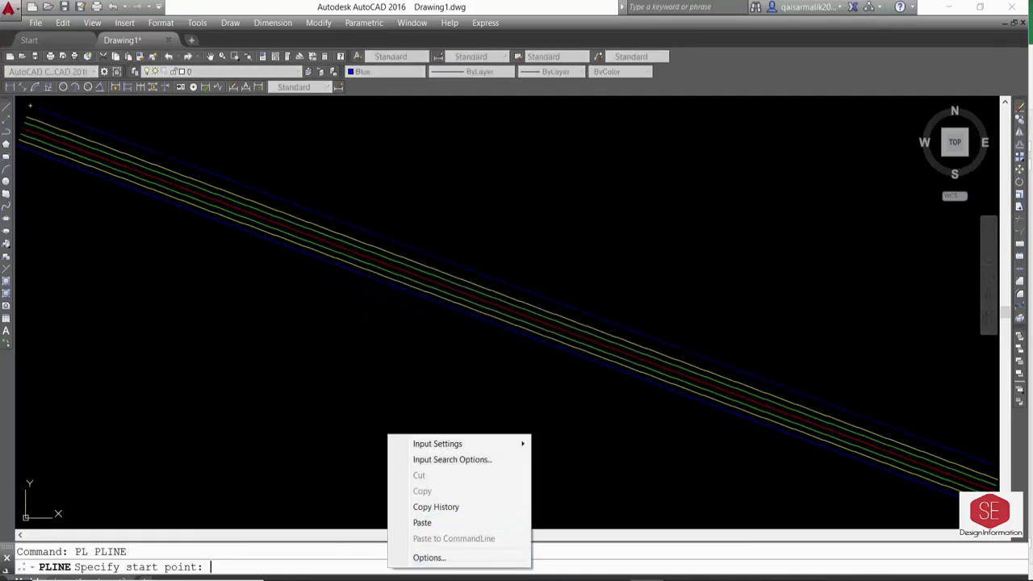
click(595, 282)
key(Escape)
scroll(595, 307, down, 5)
scroll(554, 207, up, 6)
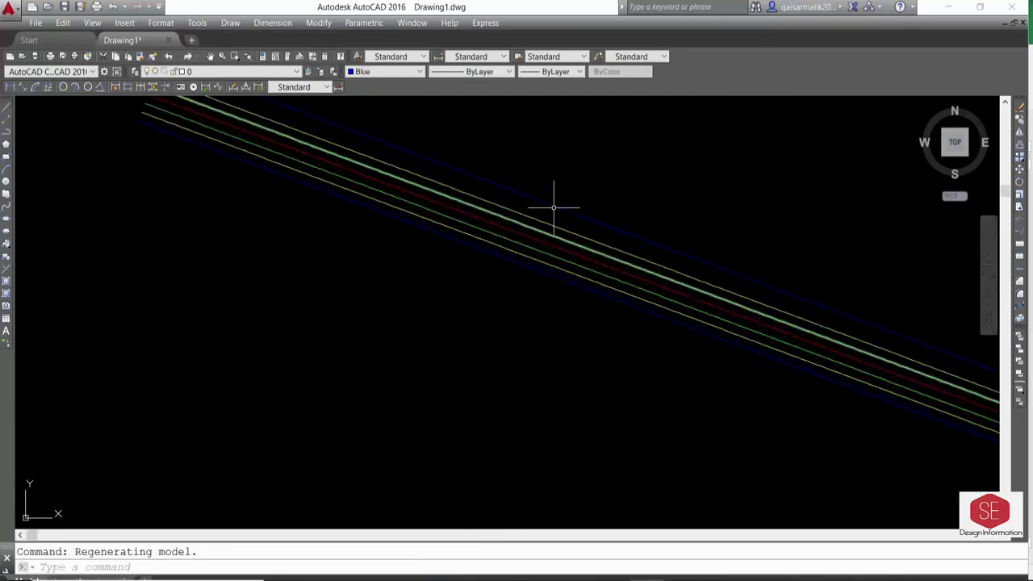
scroll(491, 231, up, 4)
scroll(480, 189, up, 2)
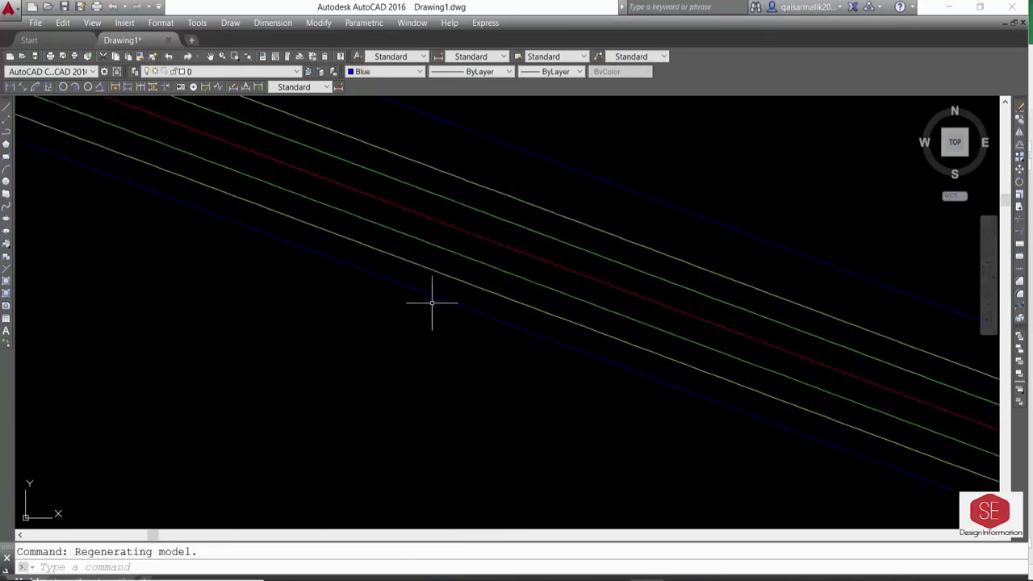
scroll(432, 304, down, 5)
- Change the LHS offset in D22 to -50 and the RHS offset in F22 to 50
key(alt+Tab)
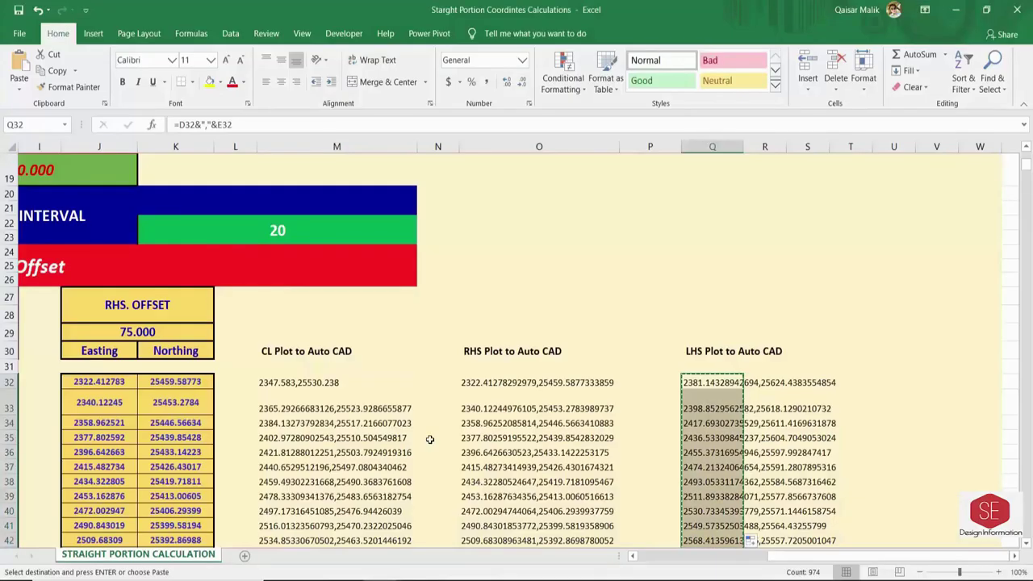
drag(783, 555, 670, 550)
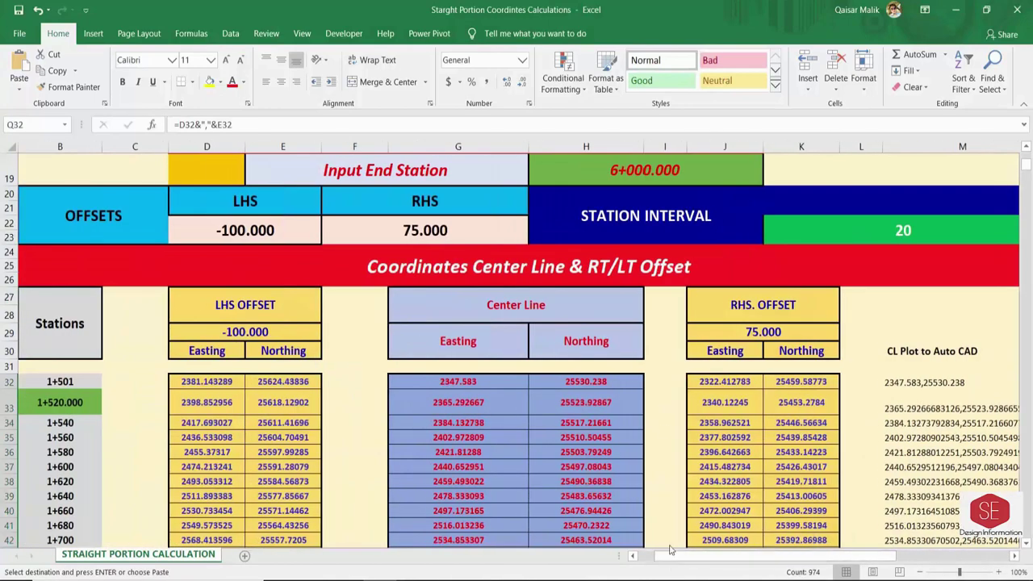
scroll(351, 251, up, 2)
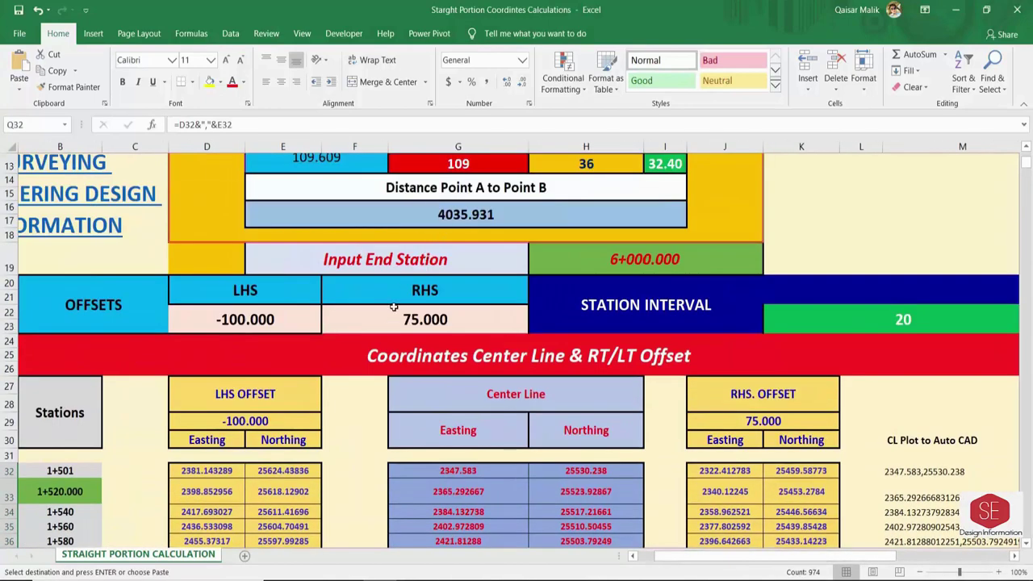
click(274, 315)
click(311, 321)
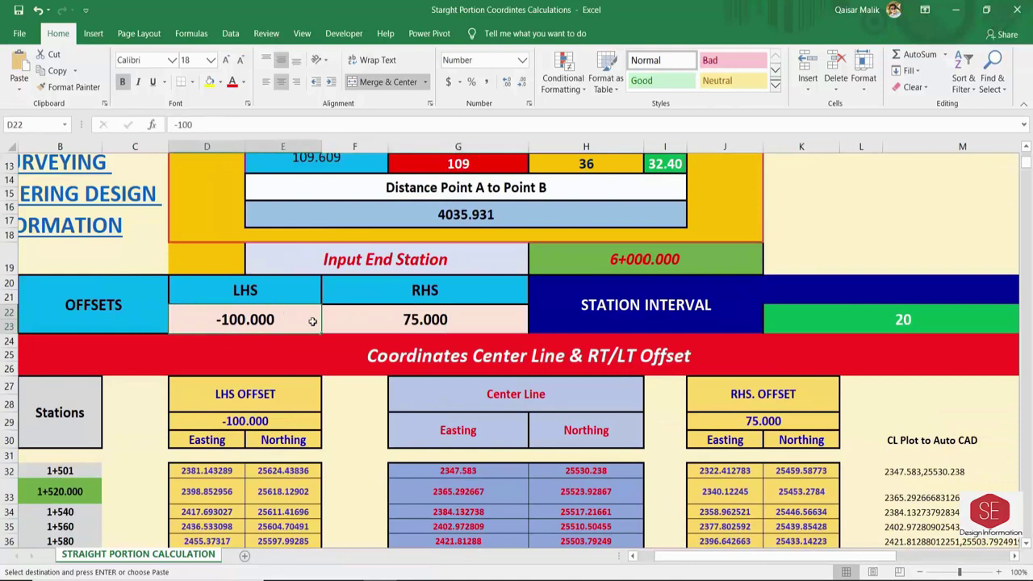
double_click(312, 321)
key(BackSpace)
key(BackSpace)
key(BackSpace)
text(50)
key(Tab)
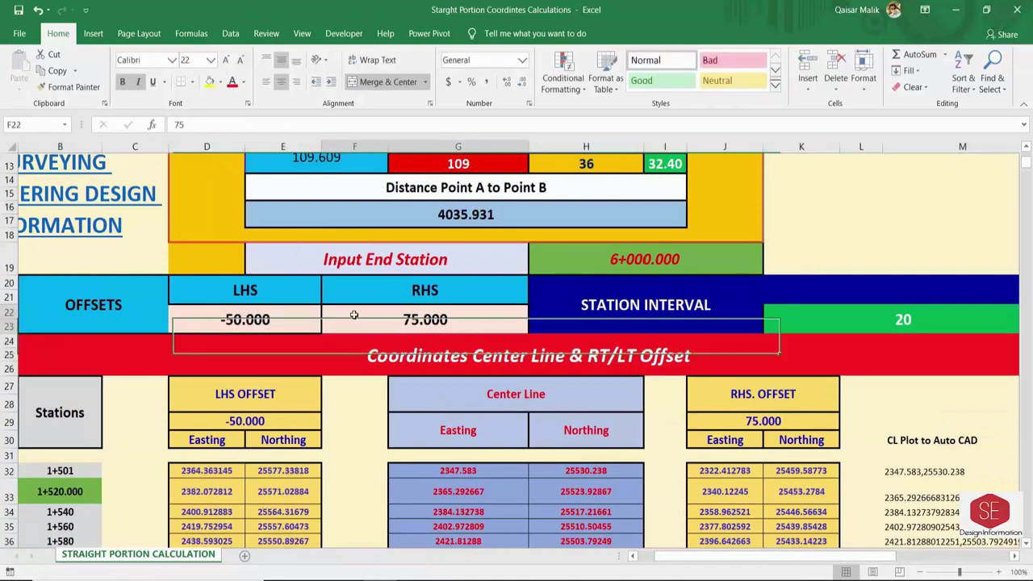
text(50)
key(Return)
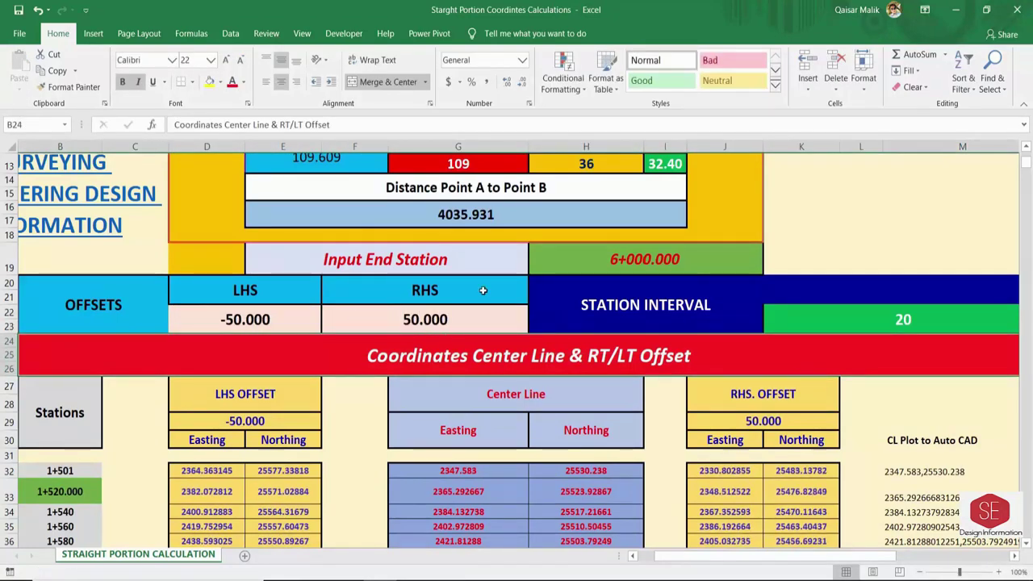
- Select the station interval 20, then Point A's start station, easting and northing cells
click(905, 314)
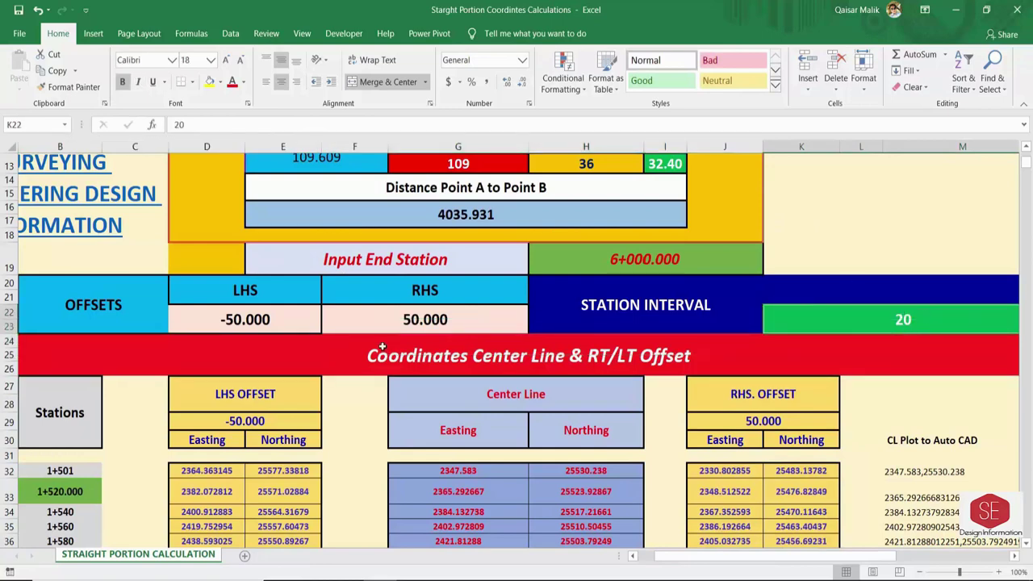
scroll(258, 420, up, 3)
scroll(255, 299, up, 1)
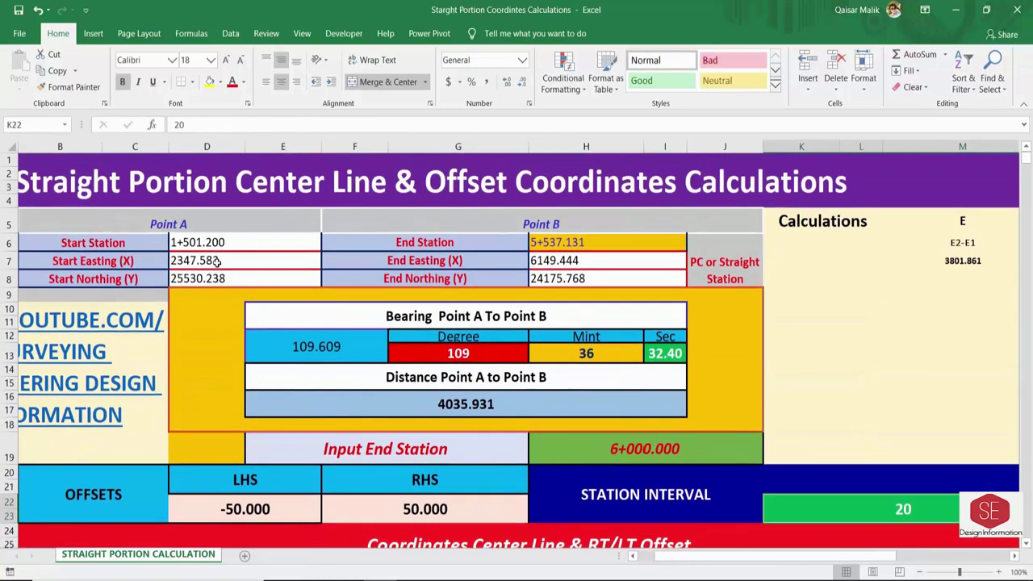
drag(212, 278, 161, 247)
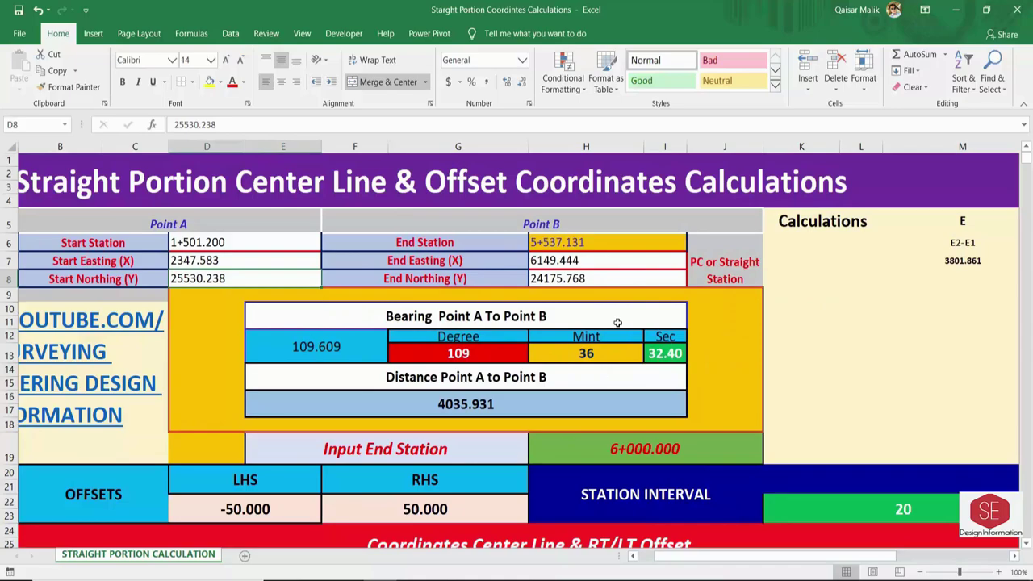
scroll(489, 435, down, 3)
scroll(615, 366, down, 3)
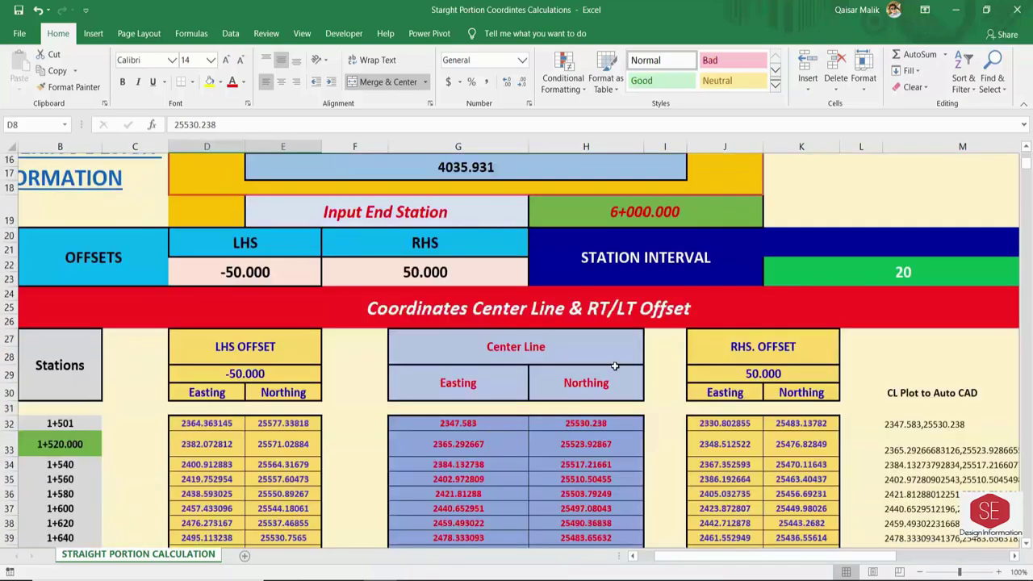